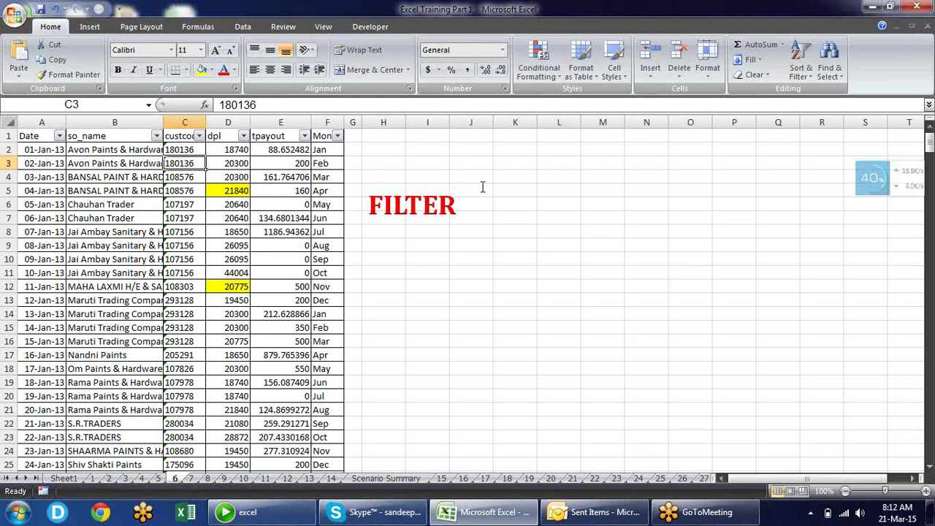
# Step: Switch off AutoFilter with Ctrl+Shift+L and return to the sales table's header row
pyautogui.click(470, 166)
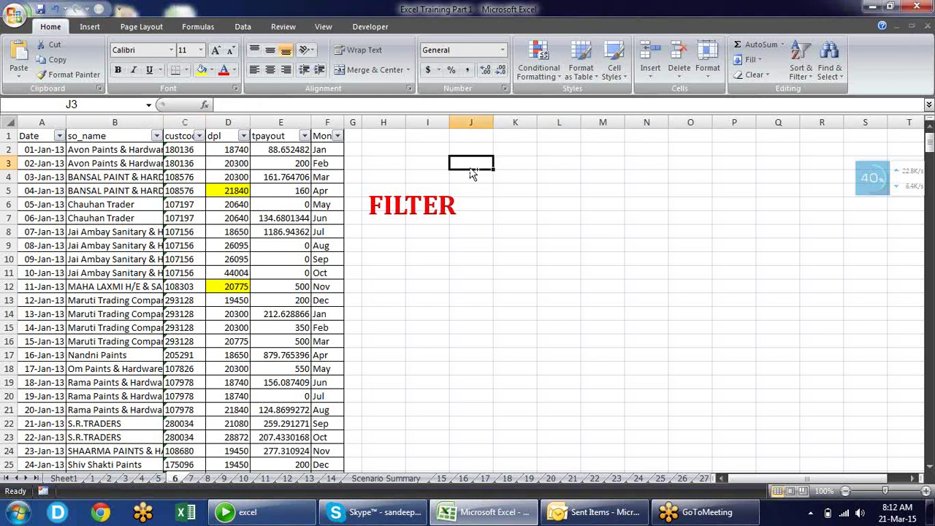
pyautogui.hotkey('ctrl', 'shift', 'l')
pyautogui.press('Left')
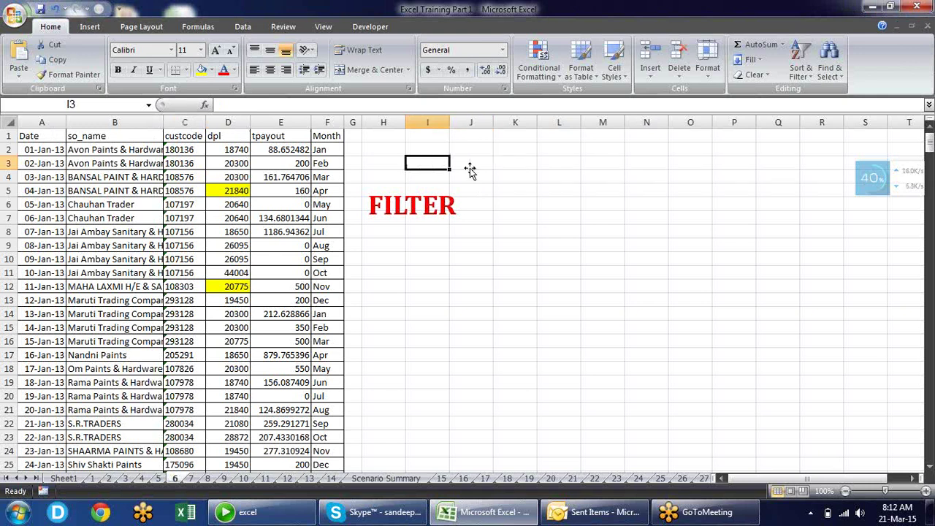
pyautogui.press('Left')
pyautogui.press('Left')
pyautogui.press('Left')
pyautogui.press('Right')
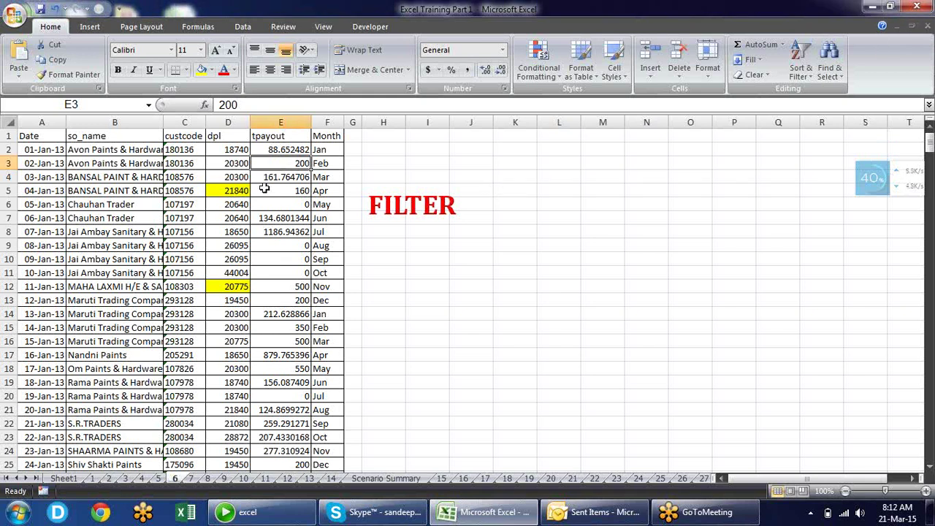
pyautogui.press('Up')
pyautogui.press('Up')
pyautogui.press('Left')
pyautogui.press('Left')
pyautogui.press('Left')
pyautogui.press('Left')
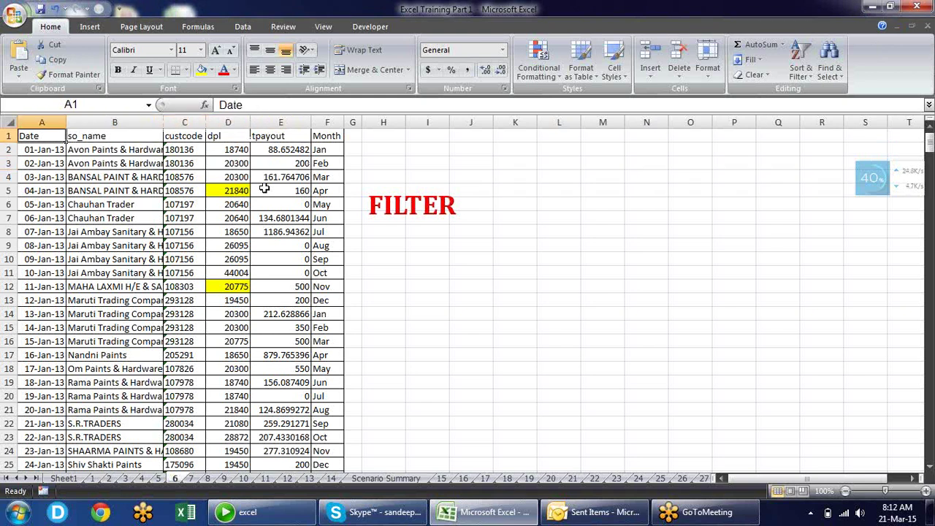
pyautogui.press('Right')
pyautogui.press('Right')
pyautogui.press('Right')
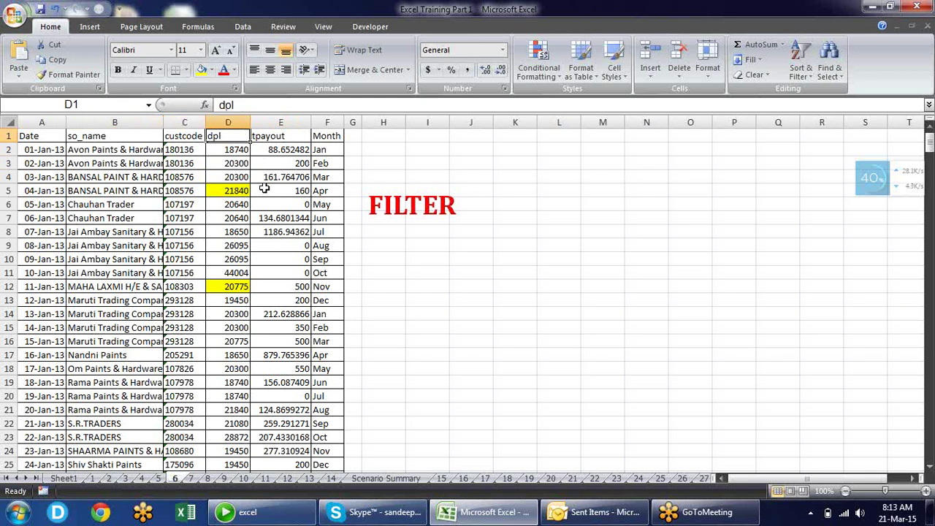
pyautogui.press('Left')
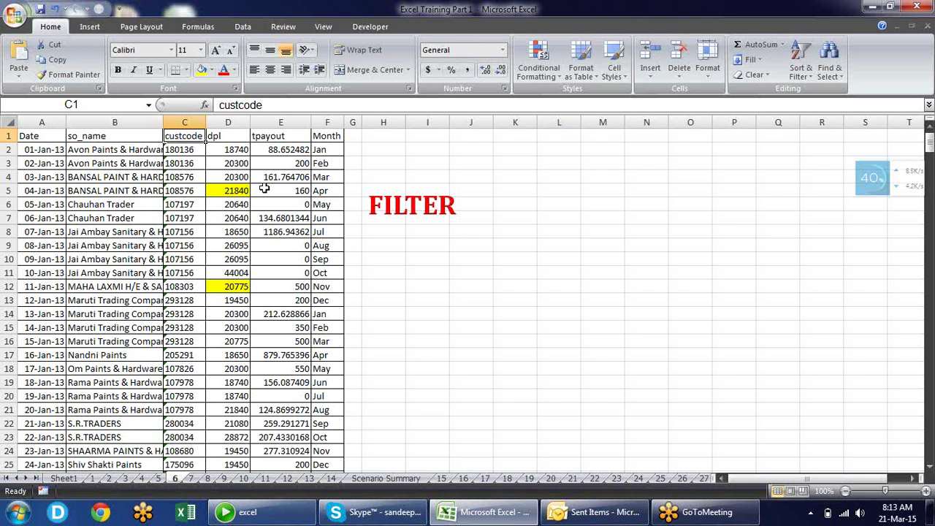
pyautogui.press('Down')
pyautogui.press('Down')
pyautogui.press('Down')
pyautogui.press('Down')
pyautogui.press('Down')
pyautogui.press('Left')
pyautogui.press('Right')
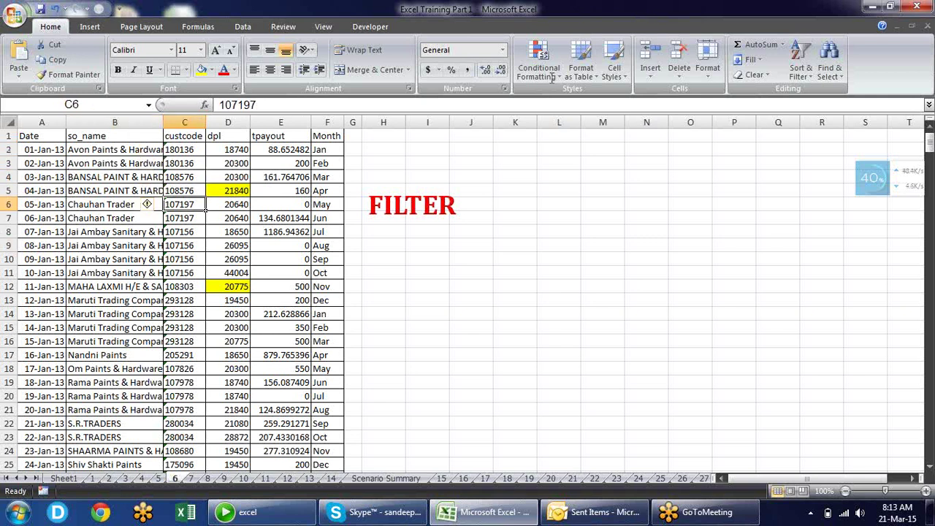
pyautogui.click(213, 205)
pyautogui.click(132, 203)
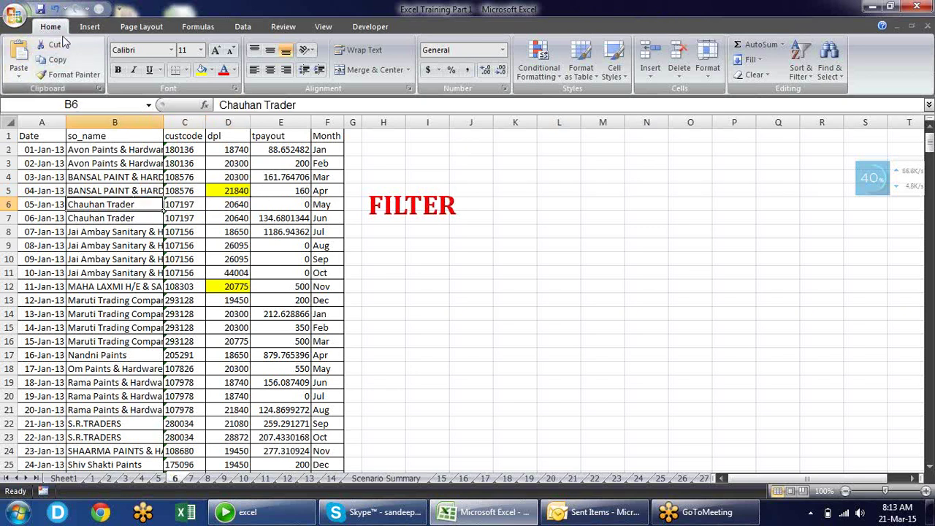
# Step: Apply Filter from Sort & Filter with an so_name cell selected, then toggle it off with Ctrl+Shift+L
pyautogui.click(798, 70)
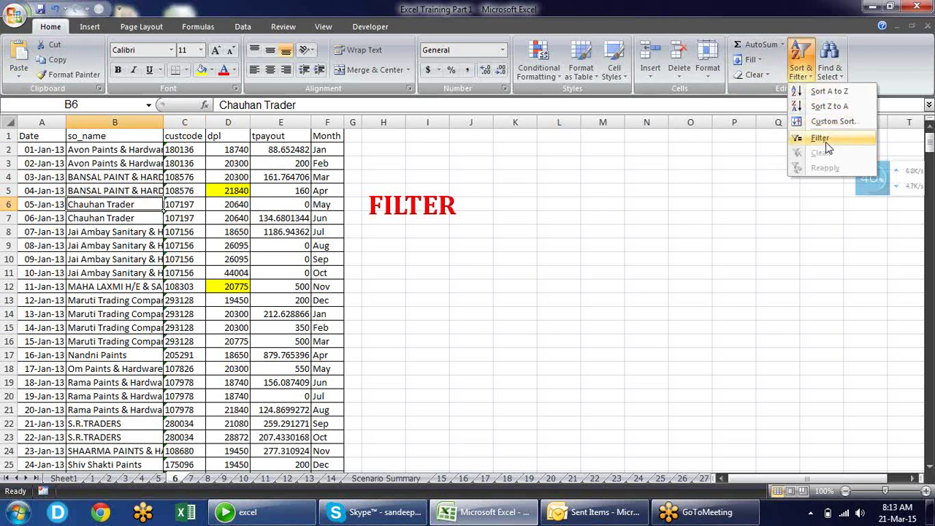
pyautogui.click(577, 174)
pyautogui.click(146, 177)
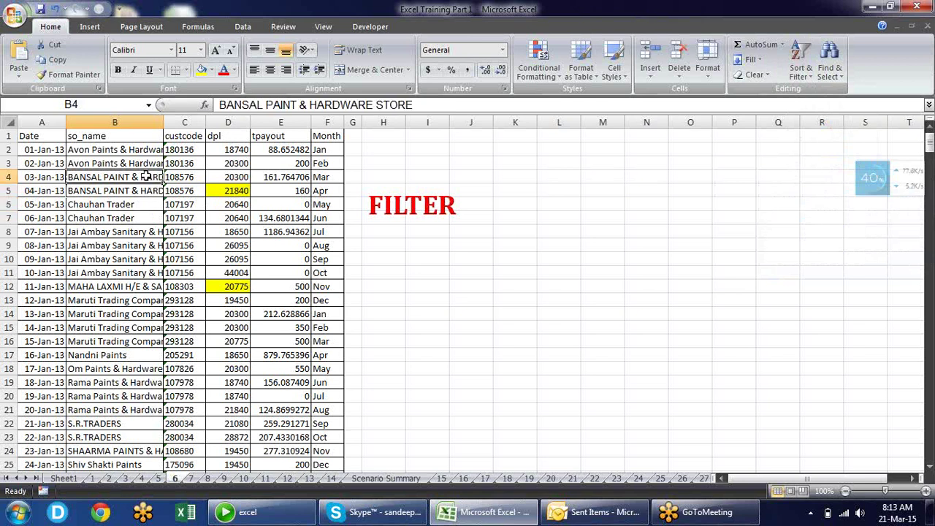
pyautogui.click(90, 136)
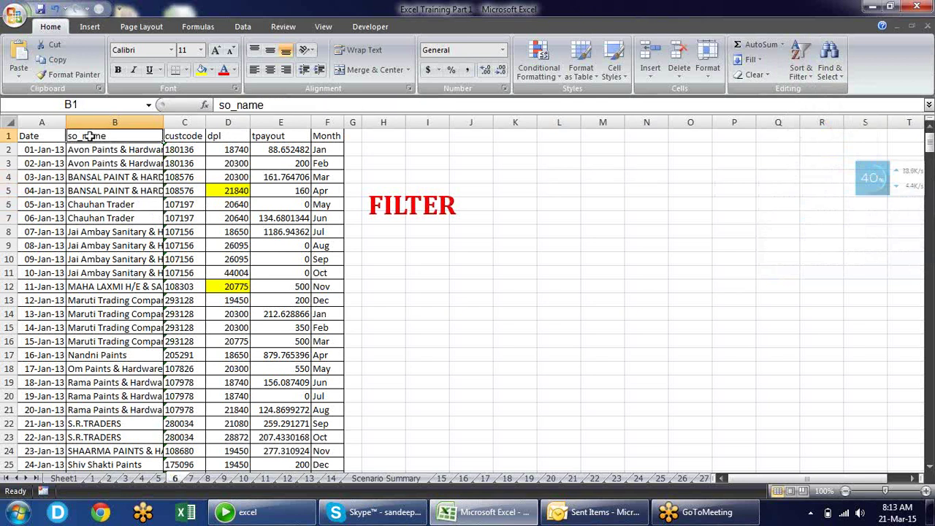
pyautogui.click(138, 188)
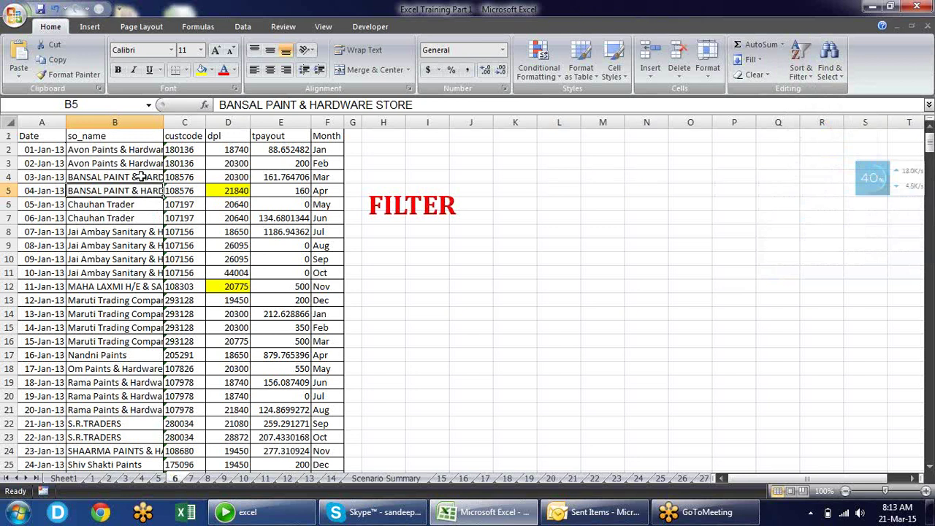
pyautogui.click(801, 71)
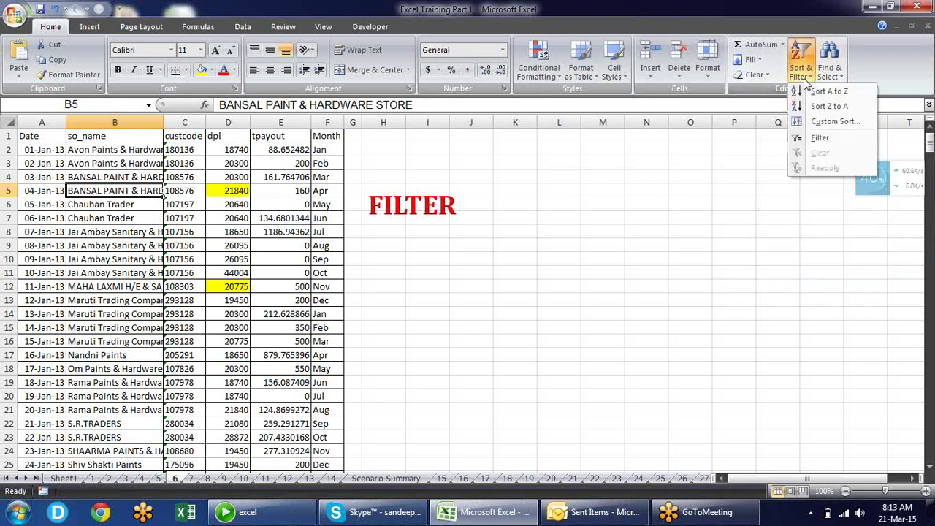
pyautogui.click(818, 139)
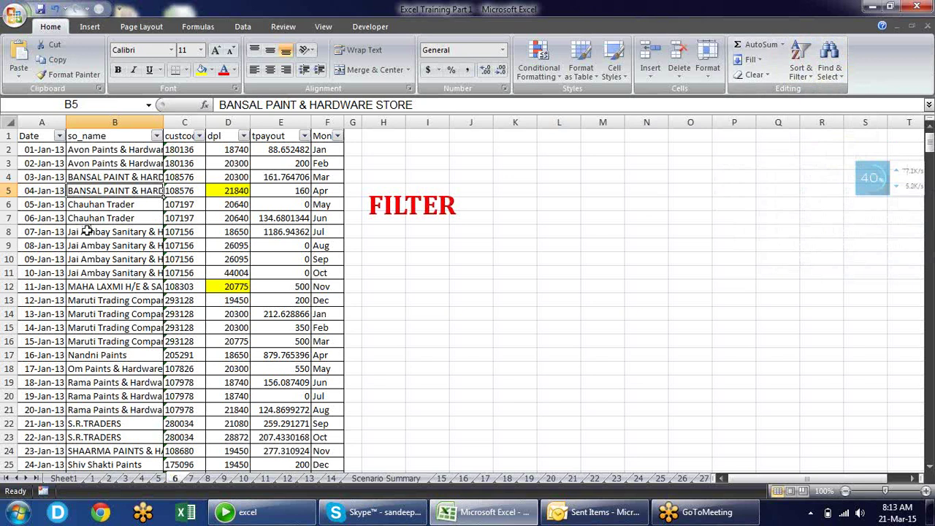
pyautogui.hotkey('ctrl', 'shift', 'l')
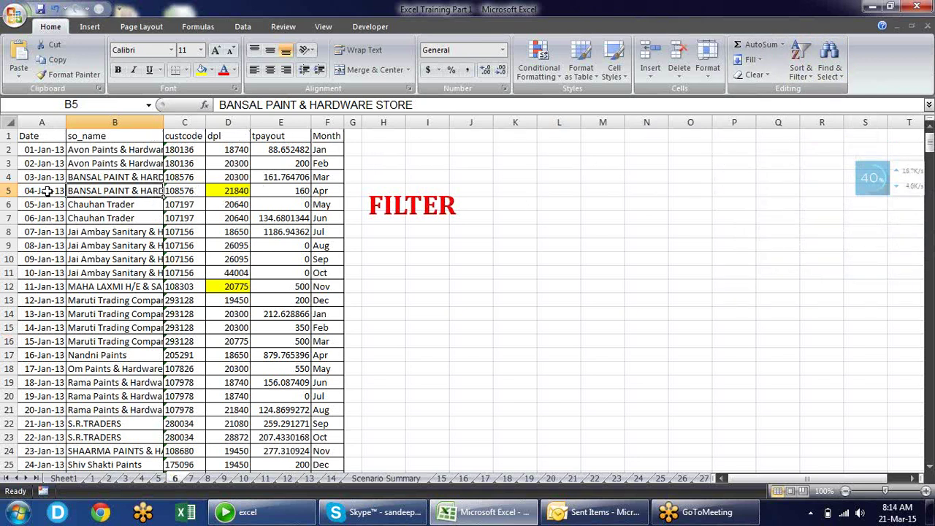
# Step: Clear row 5's data (A5:F5) and turn on Filter with that row left blank
pyautogui.moveTo(48, 190); pyautogui.dragTo(322, 192)
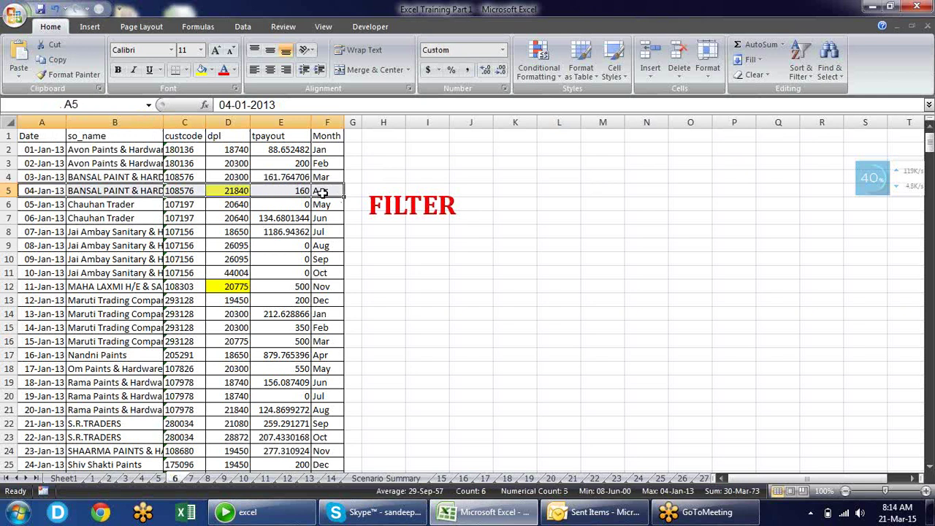
pyautogui.press('Delete')
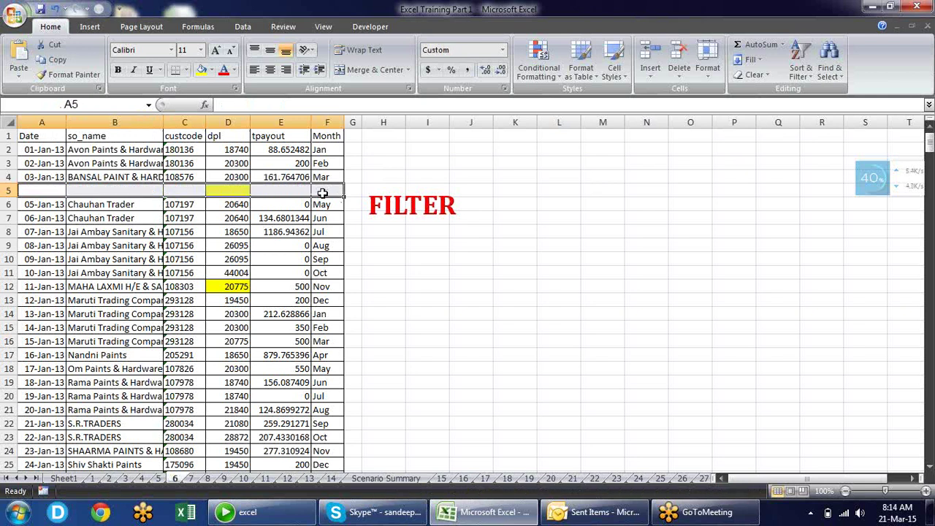
pyautogui.press('Up')
pyautogui.press('Up')
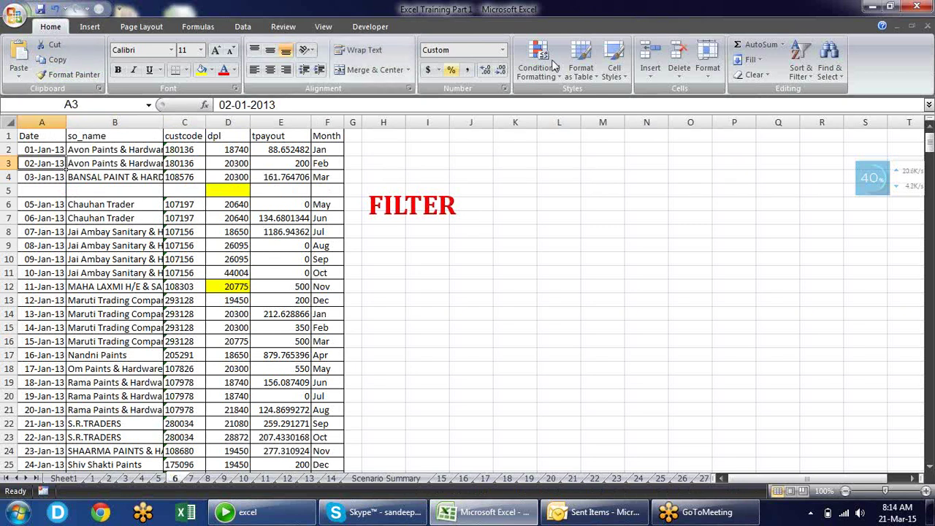
pyautogui.click(801, 60)
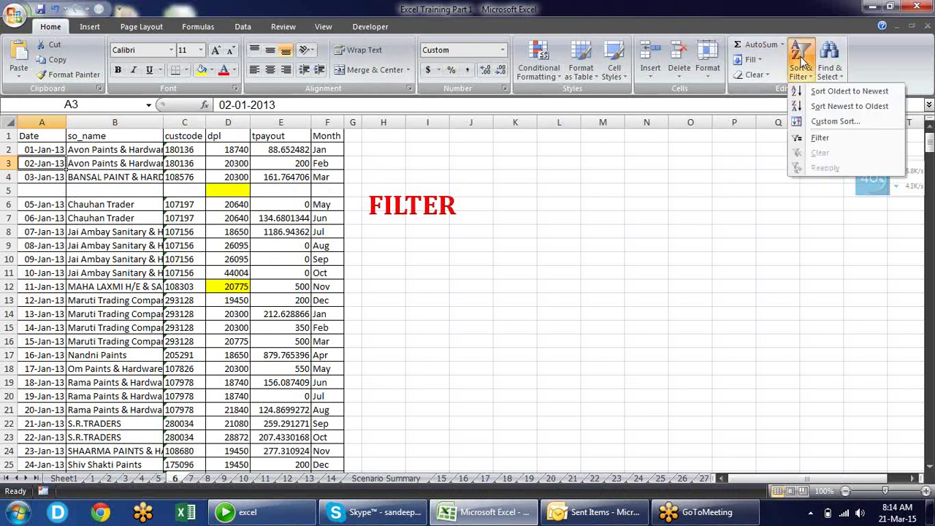
pyautogui.click(818, 137)
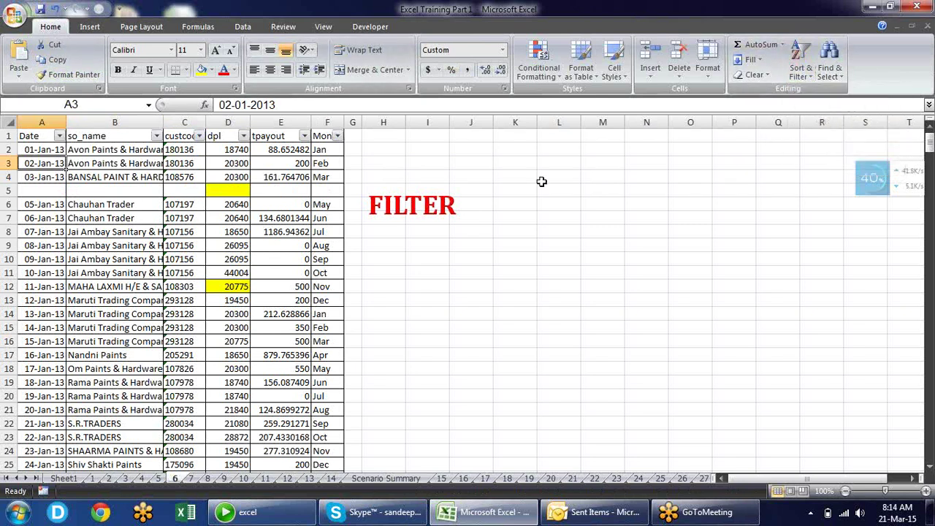
# Step: Inspect the dpl and so_name filter lists, then turn filtering off and undo the row 5 clearing
pyautogui.click(243, 136)
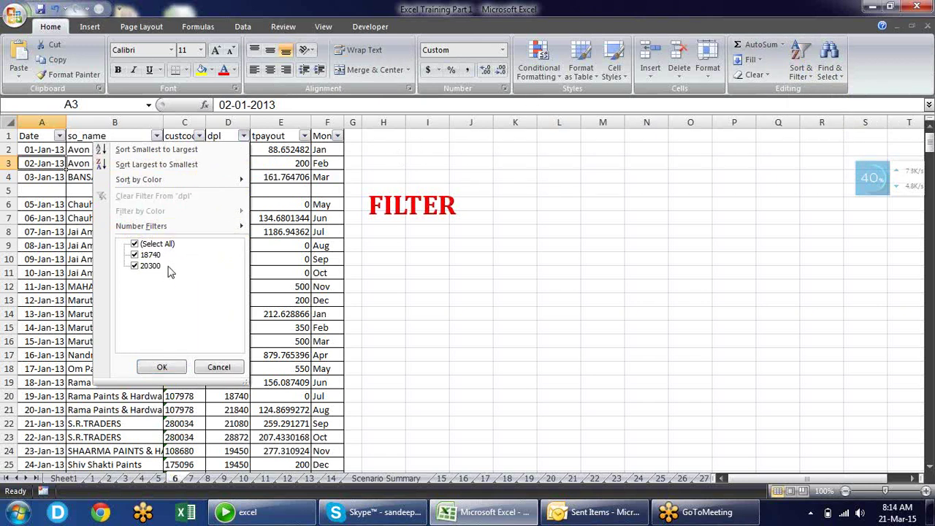
pyautogui.click(366, 164)
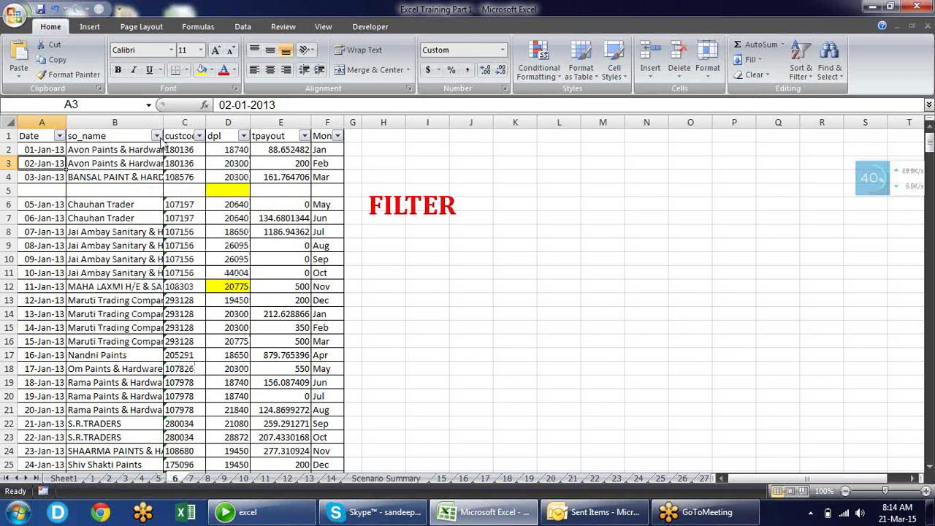
pyautogui.click(156, 136)
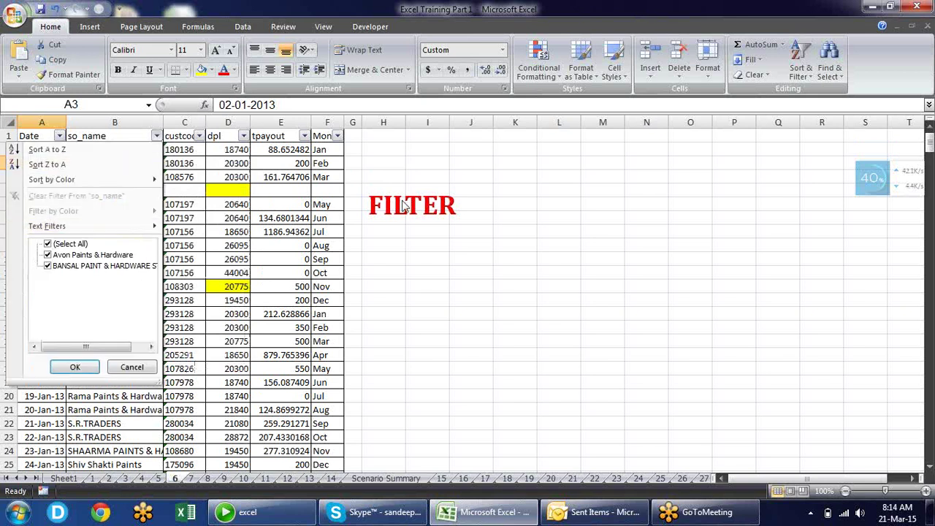
pyautogui.click(387, 157)
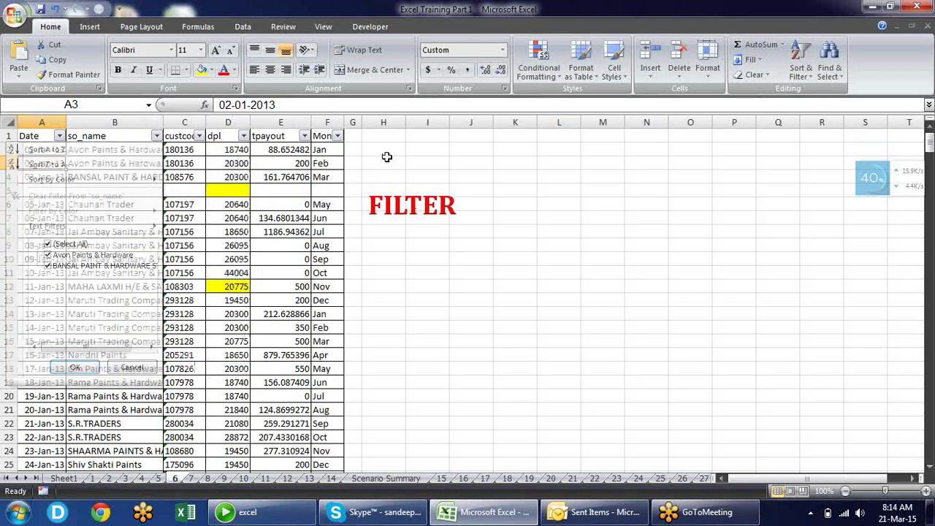
pyautogui.click(243, 136)
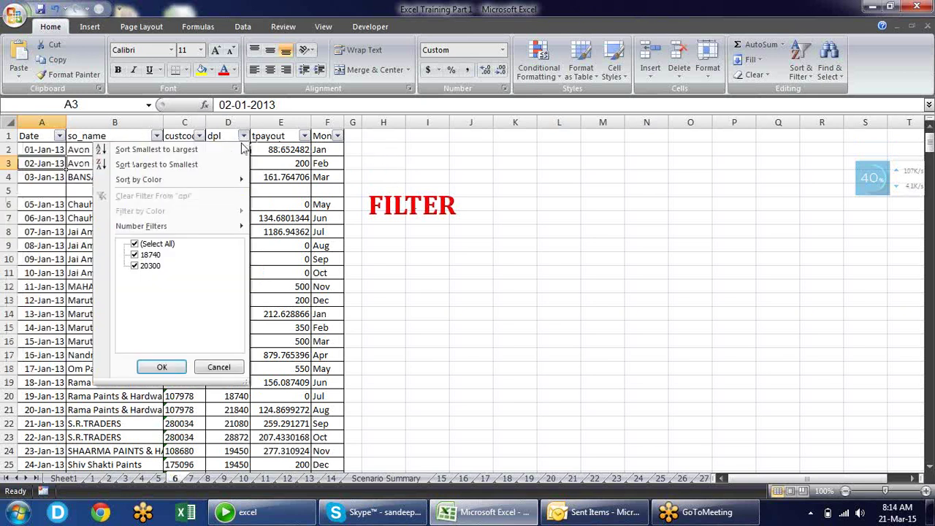
pyautogui.click(398, 172)
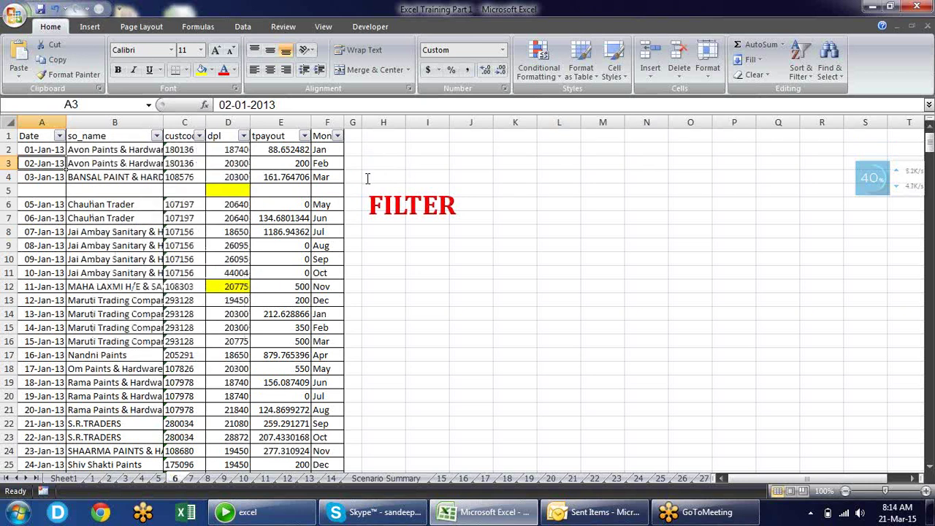
pyautogui.hotkey('ctrl', 'shift', 'l')
pyautogui.hotkey('ctrl', 'z')
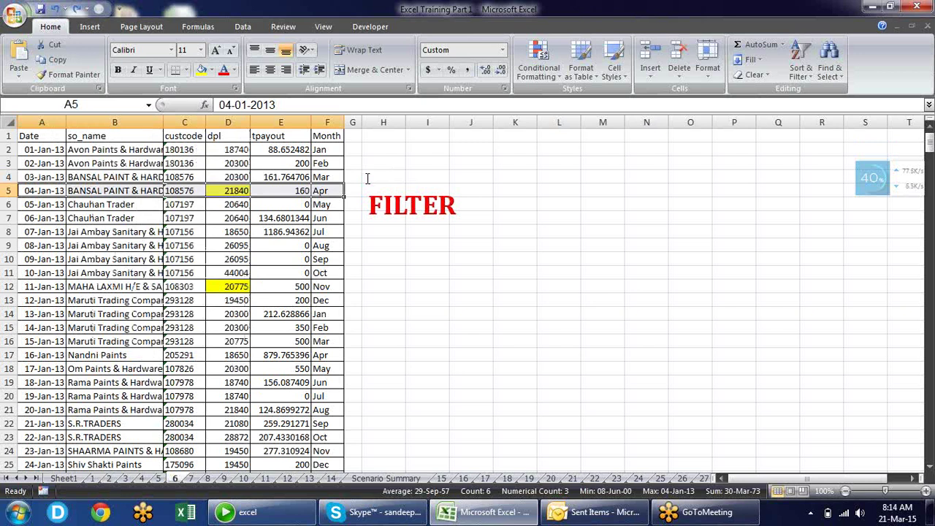
pyautogui.click(387, 167)
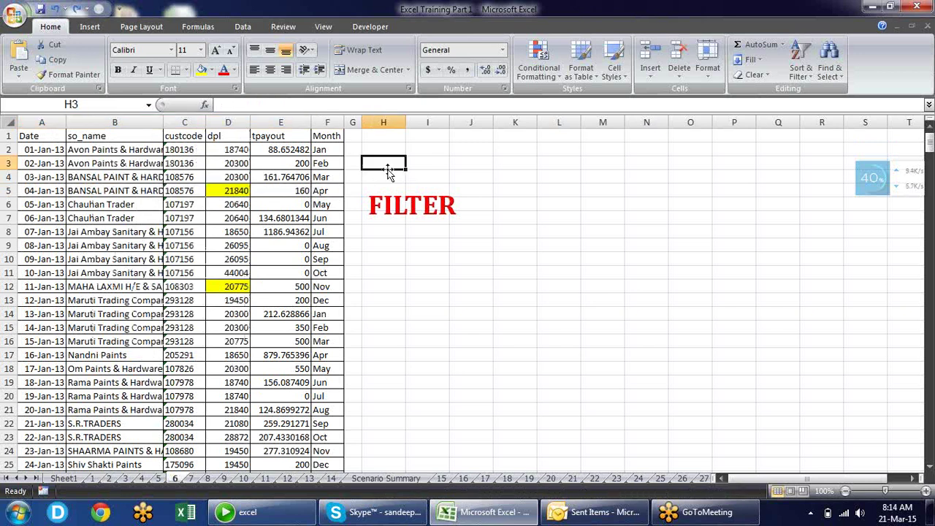
pyautogui.moveTo(336, 137); pyautogui.dragTo(49, 137)
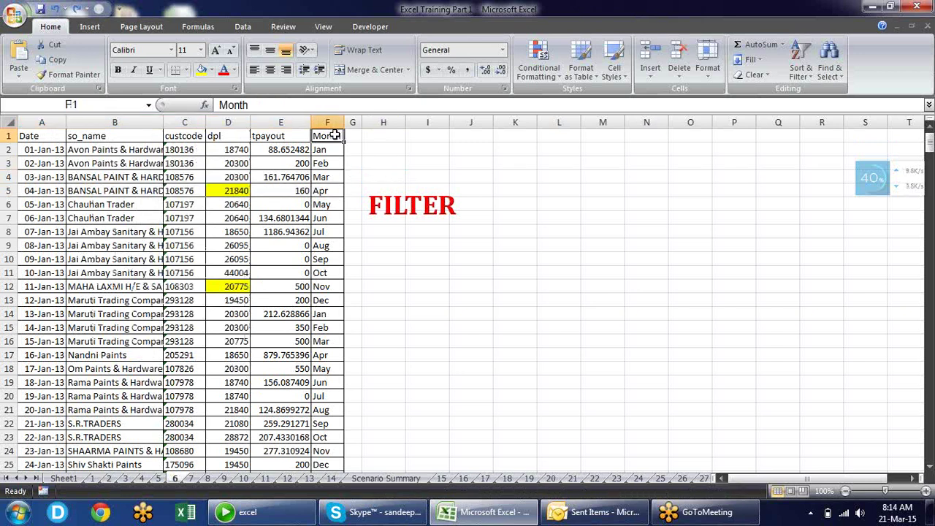
pyautogui.moveTo(49, 136); pyautogui.dragTo(47, 136)
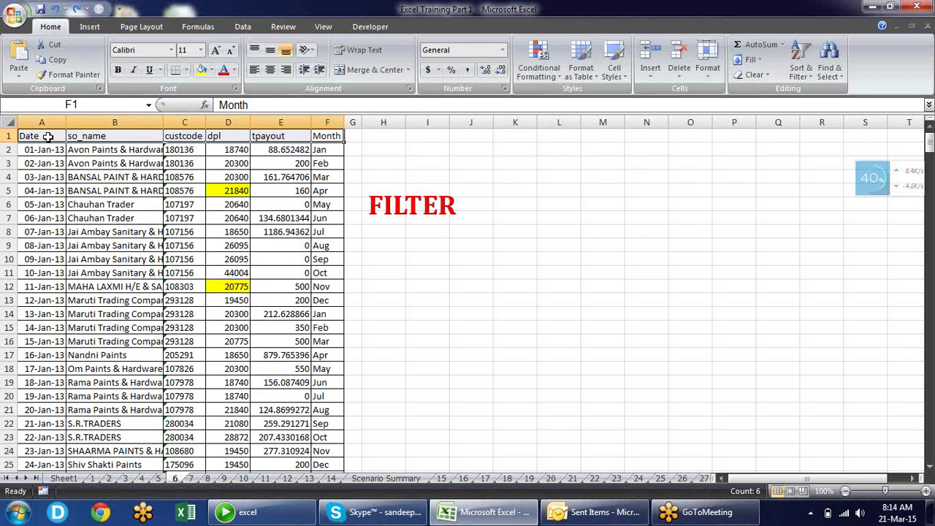
pyautogui.click(105, 179)
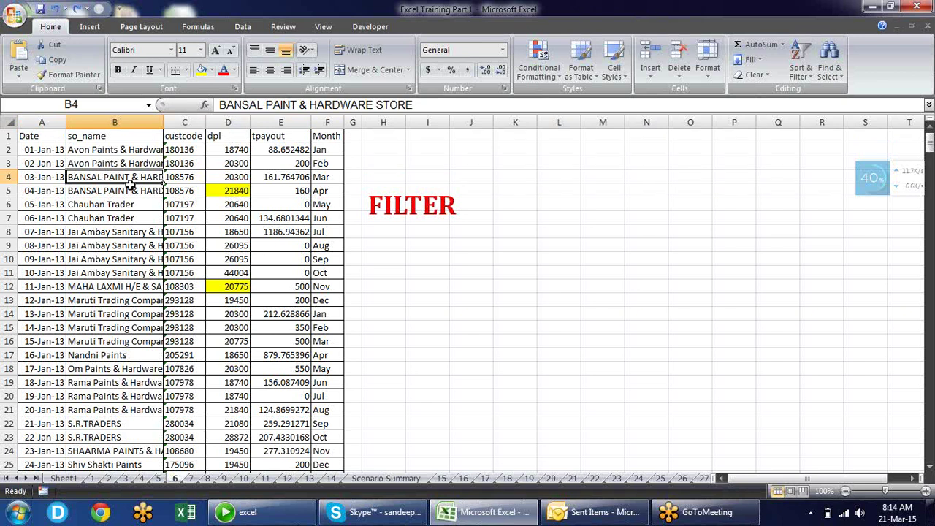
pyautogui.moveTo(29, 136); pyautogui.dragTo(291, 135)
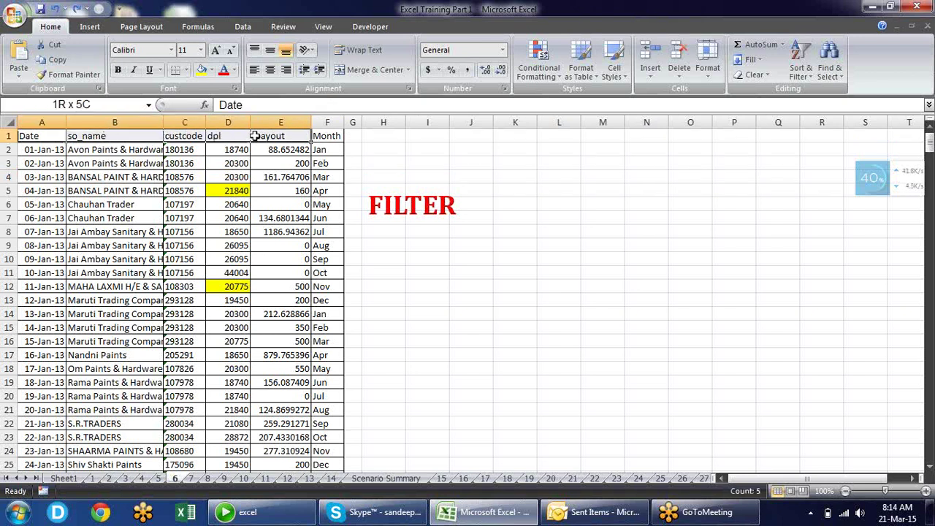
pyautogui.moveTo(291, 135); pyautogui.dragTo(316, 136)
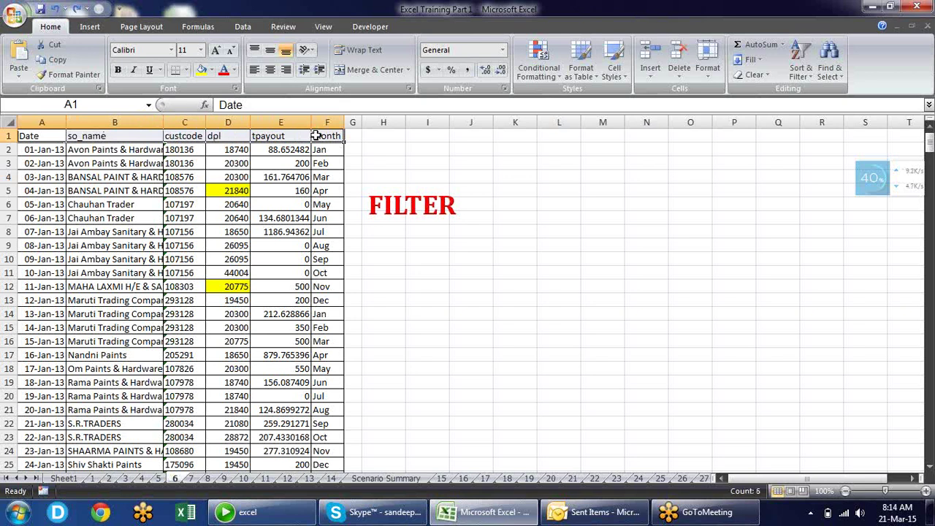
pyautogui.hotkey('ctrl', 'shift', 'l')
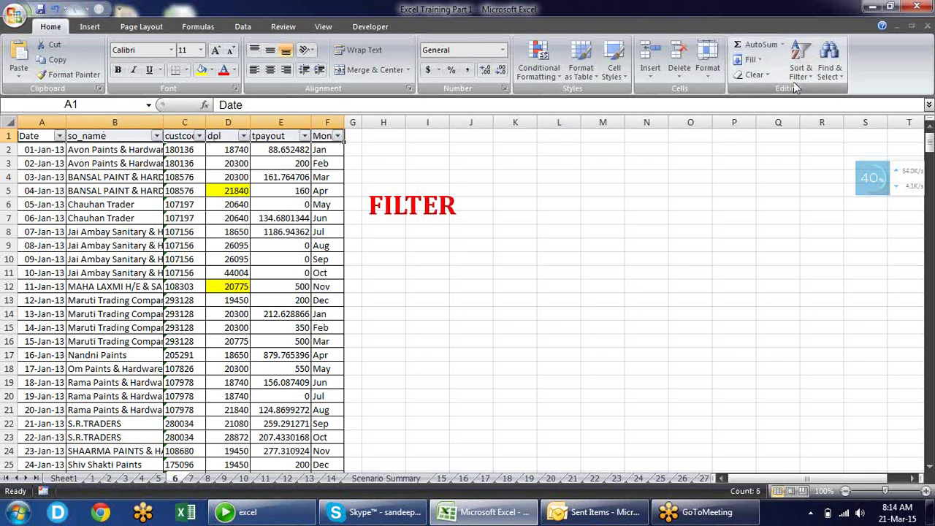
pyautogui.click(799, 67)
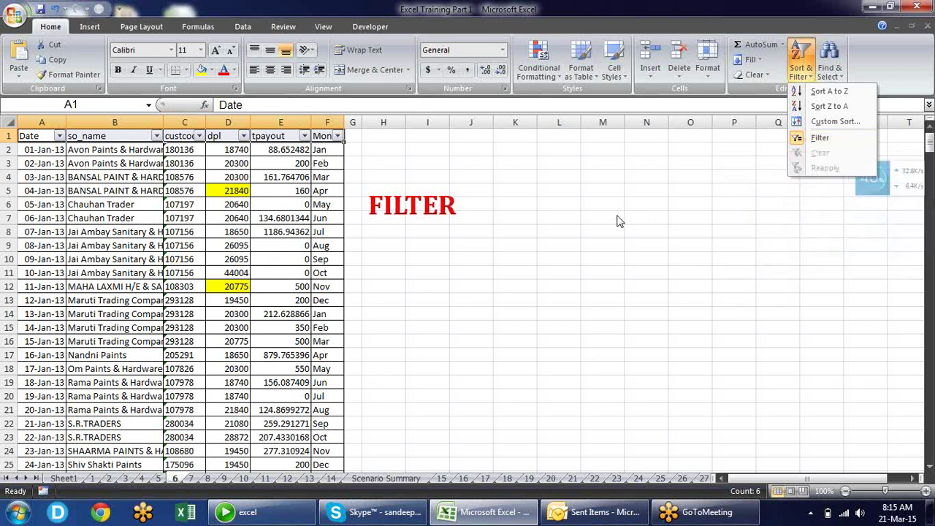
pyautogui.click(502, 219)
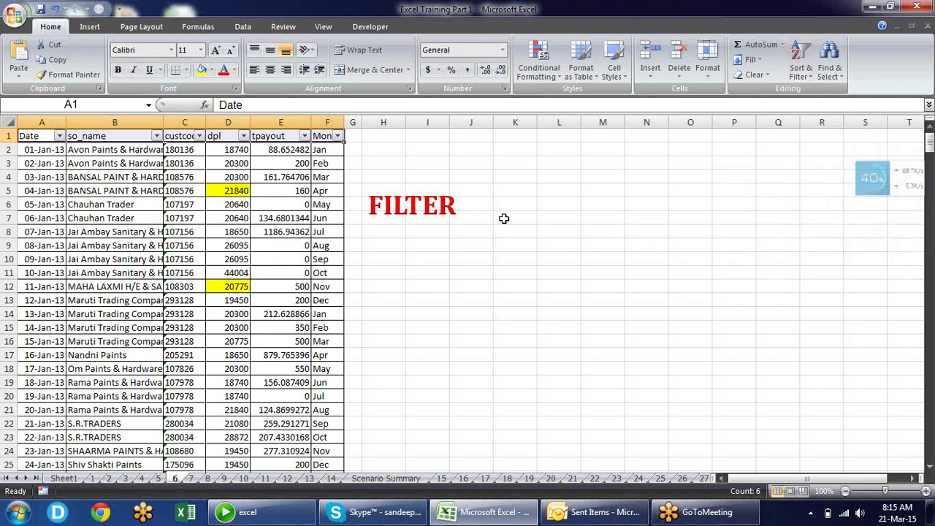
pyautogui.hotkey('ctrl', 'shift', 'l')
# Step: Drag the red FILTER title further right on the sheet
pyautogui.click(487, 215)
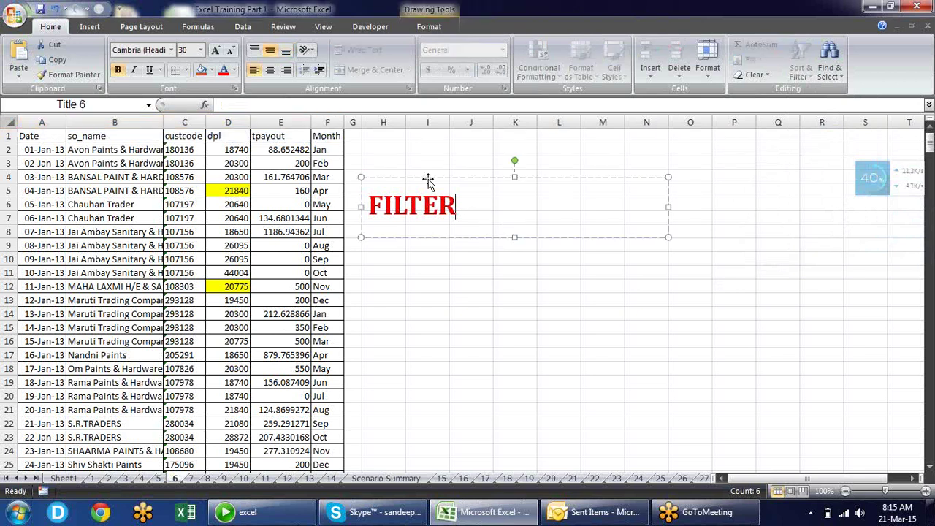
pyautogui.moveTo(402, 173); pyautogui.dragTo(544, 163)
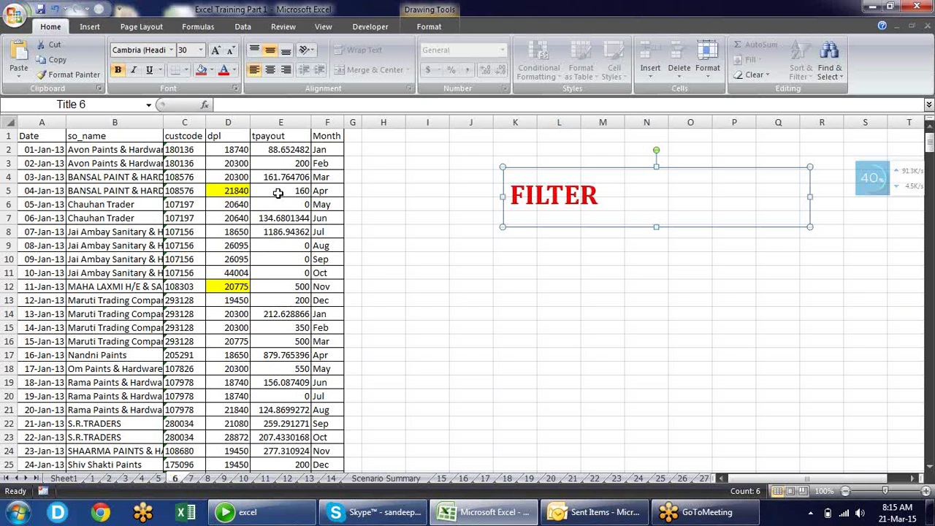
pyautogui.click(196, 175)
# Step: Walk through sample cells in the Date, so_name, custcode, dpl, tpayout and Month columns
pyautogui.click(60, 163)
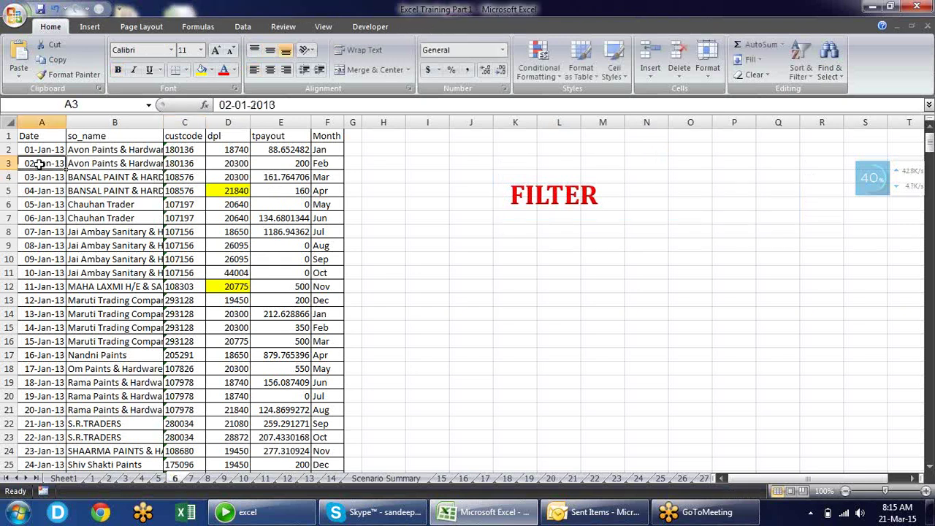
pyautogui.click(34, 191)
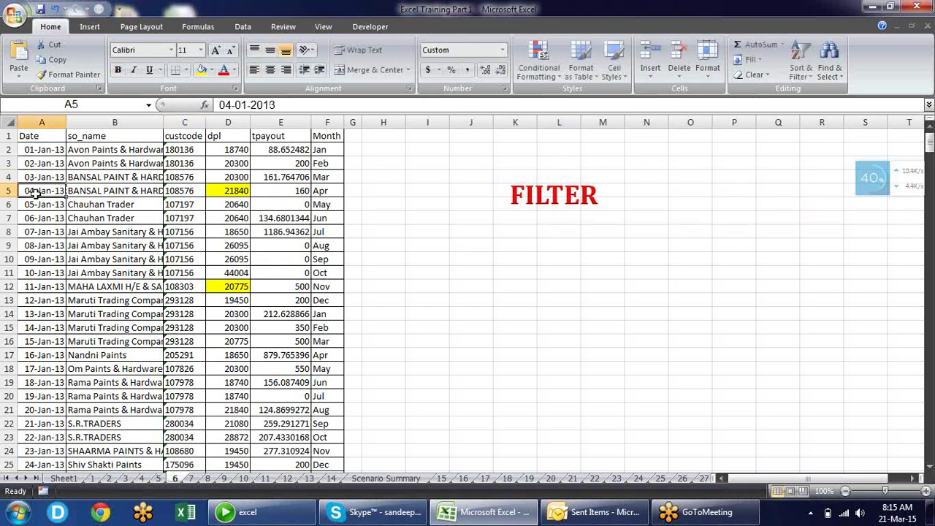
pyautogui.click(120, 175)
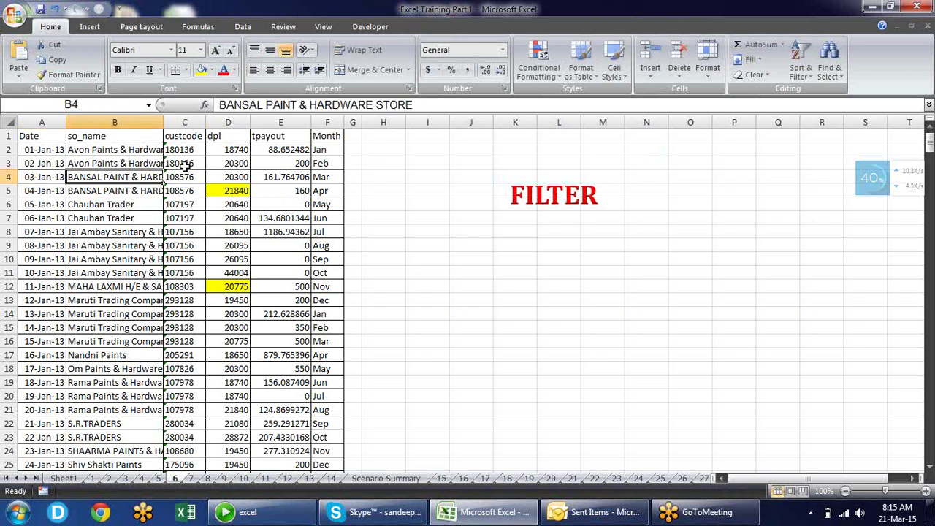
pyautogui.click(186, 165)
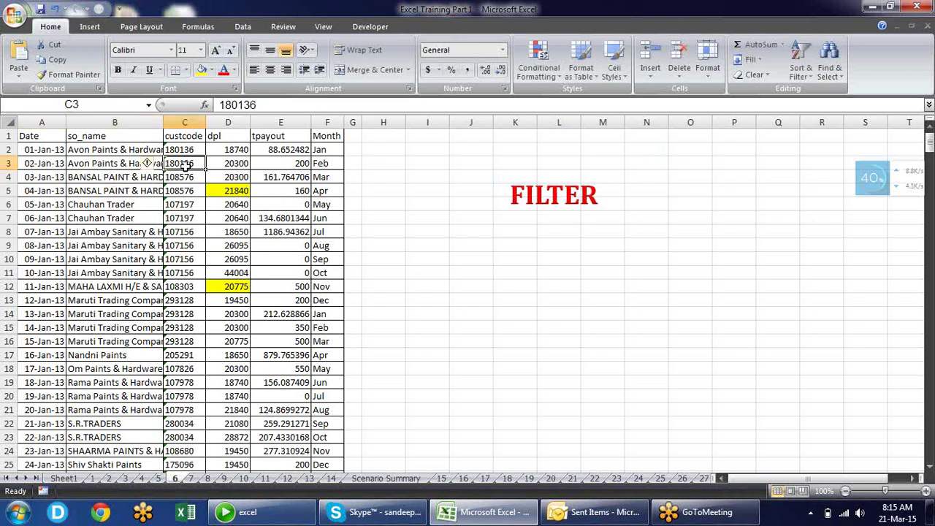
pyautogui.click(230, 164)
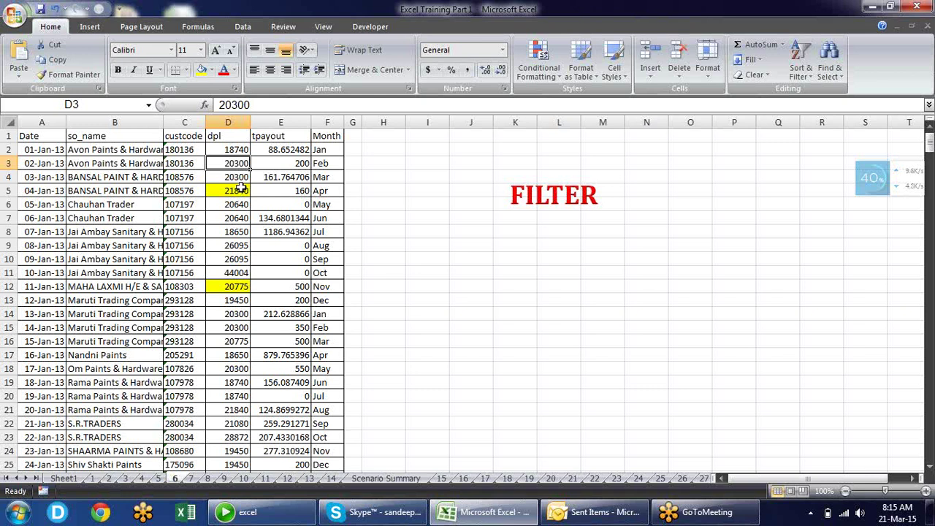
pyautogui.click(289, 167)
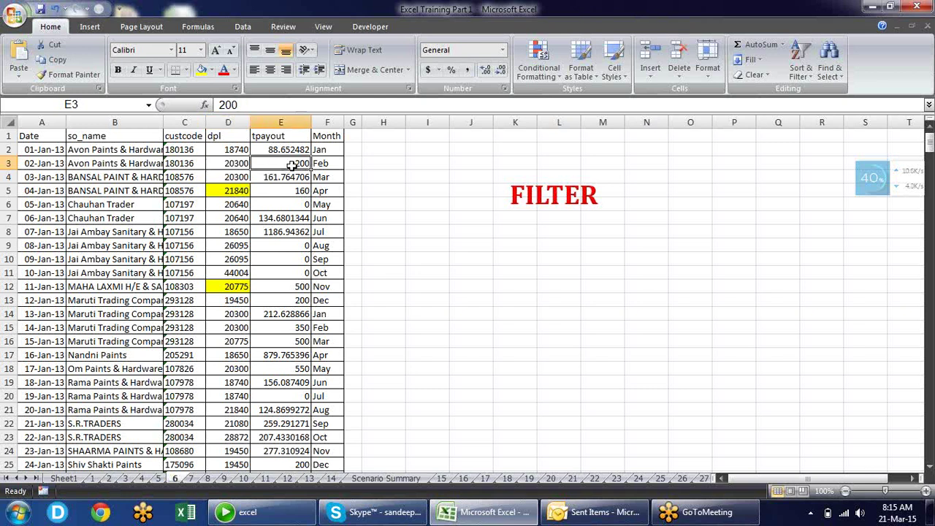
pyautogui.click(322, 189)
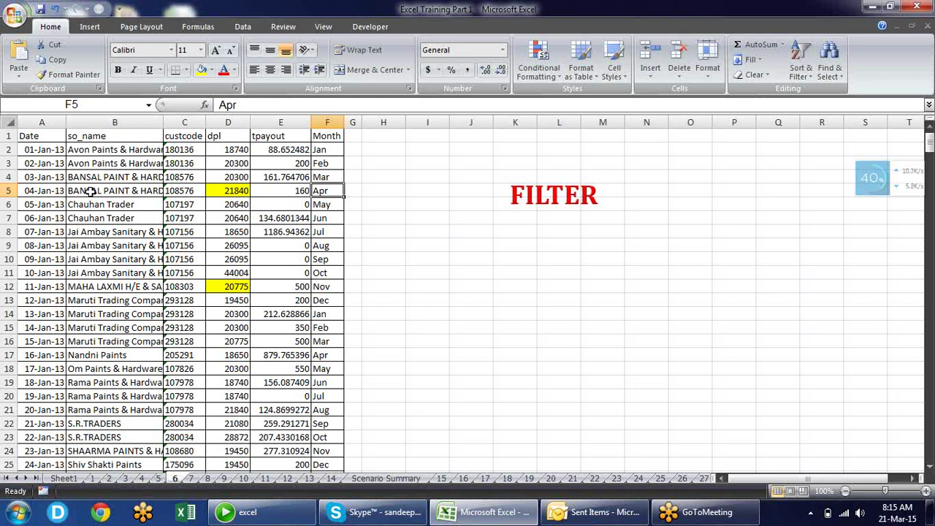
pyautogui.click(90, 190)
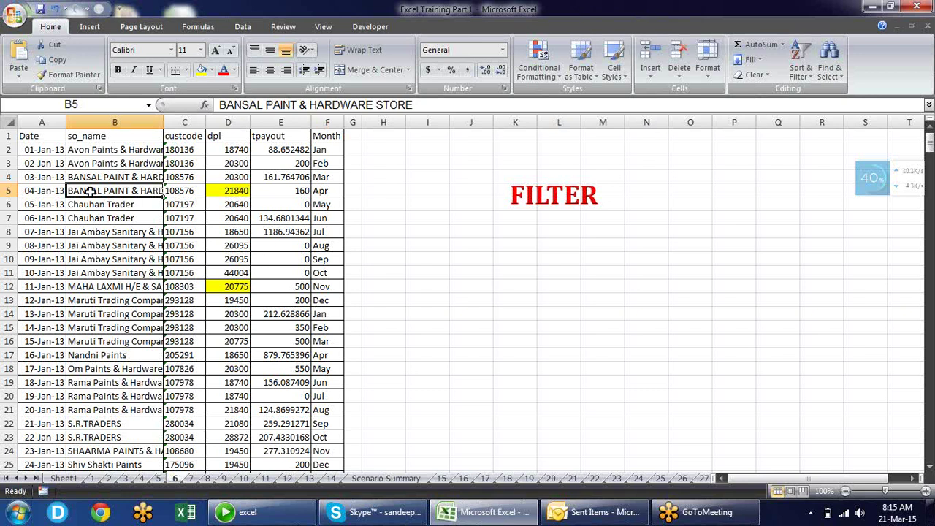
pyautogui.click(101, 136)
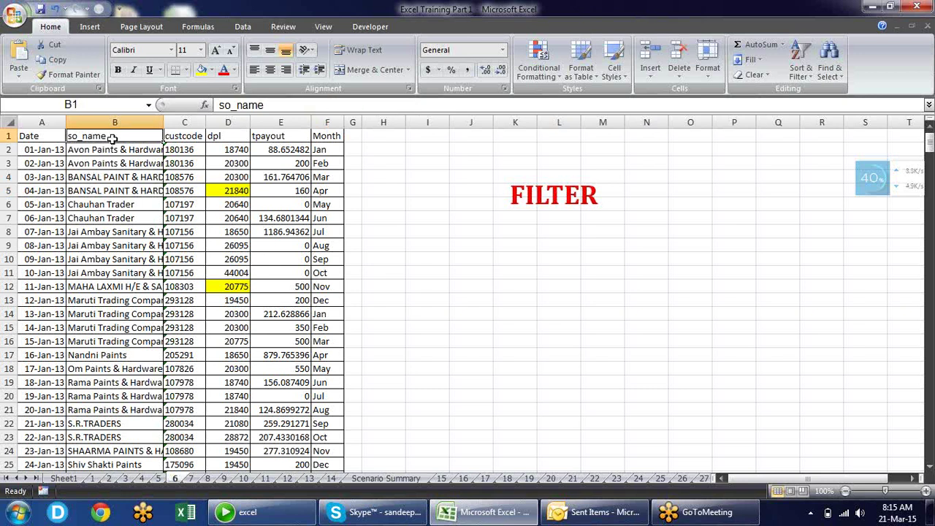
# Step: Apply Sort & Filter > Filter to the headers and autofit column B to the longest store name
pyautogui.click(830, 78)
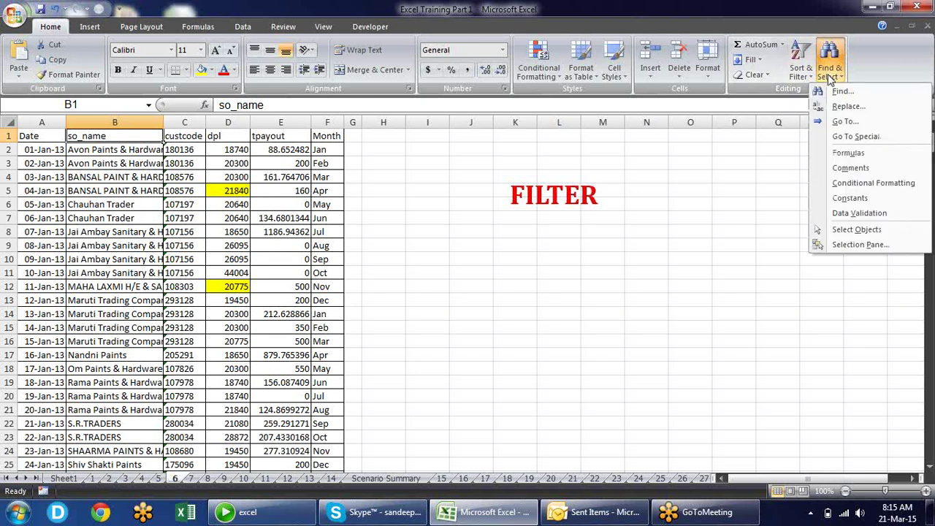
pyautogui.click(800, 76)
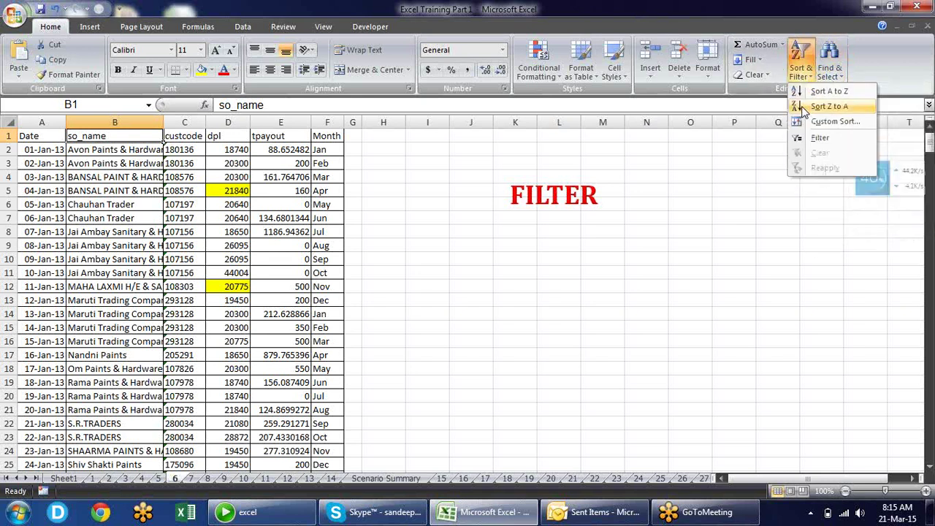
pyautogui.click(820, 138)
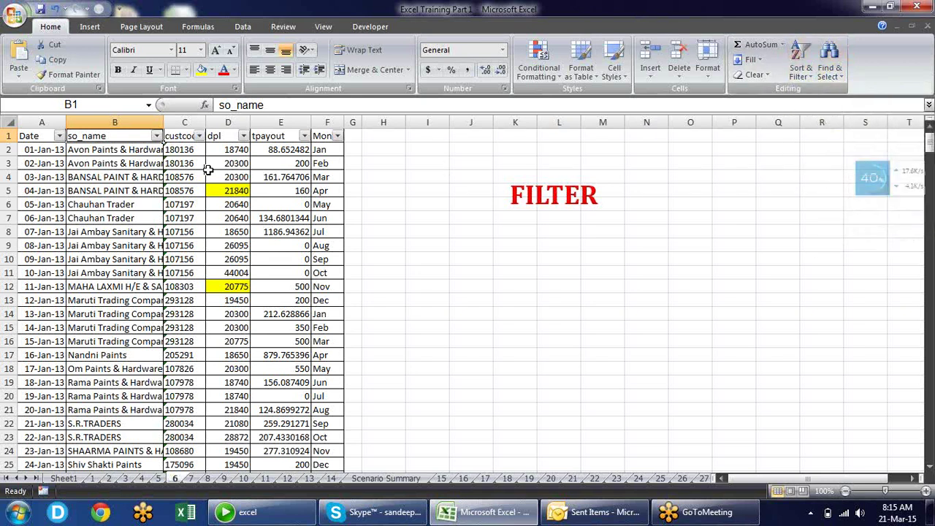
pyautogui.click(135, 153)
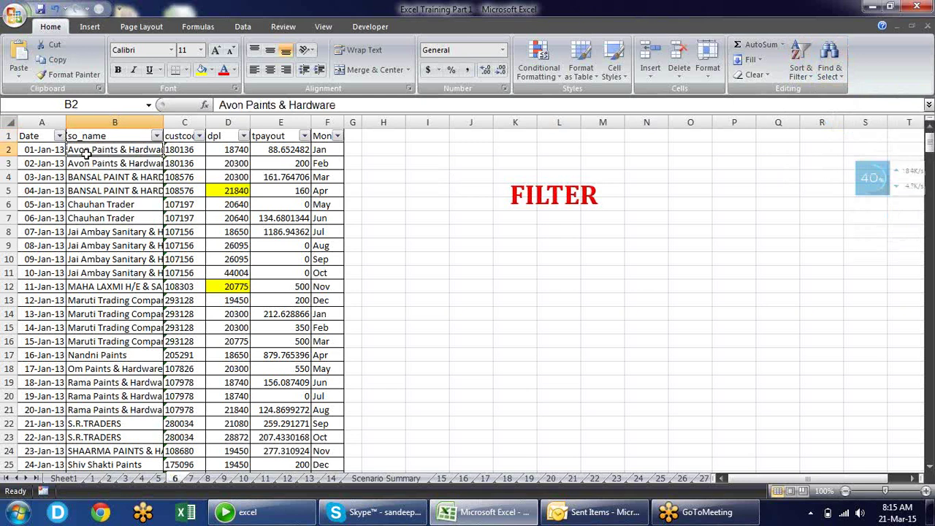
pyautogui.doubleClick(164, 122)
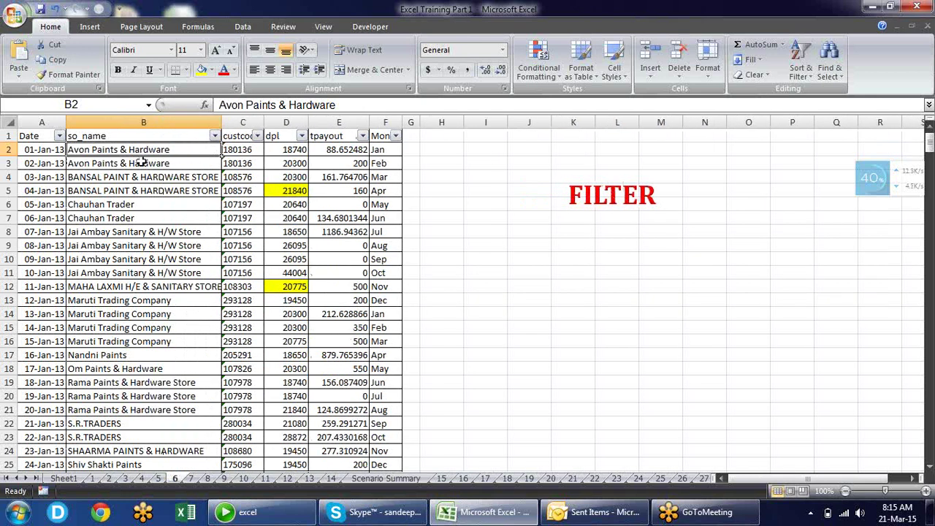
# Step: Filter so_name to only Avon Paints & Hardware, showing 84 of 398 records
pyautogui.click(215, 136)
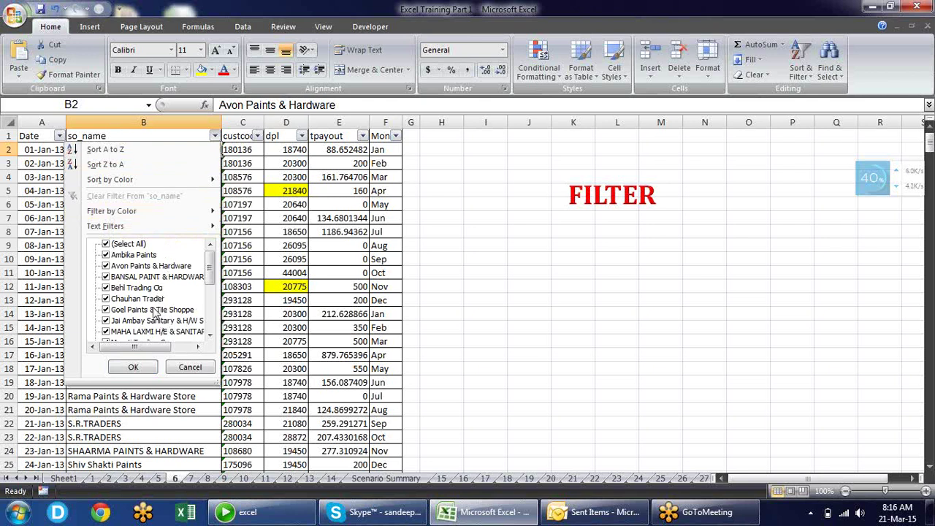
pyautogui.click(106, 244)
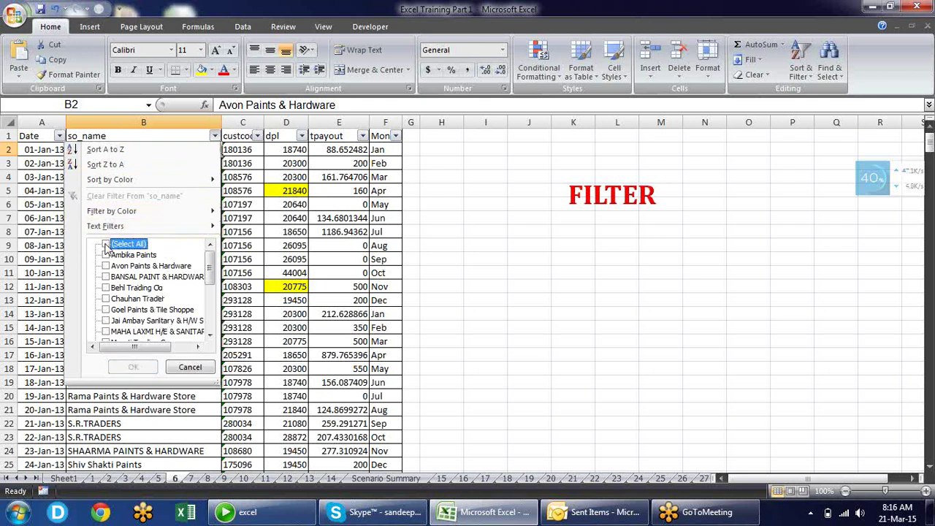
pyautogui.click(106, 245)
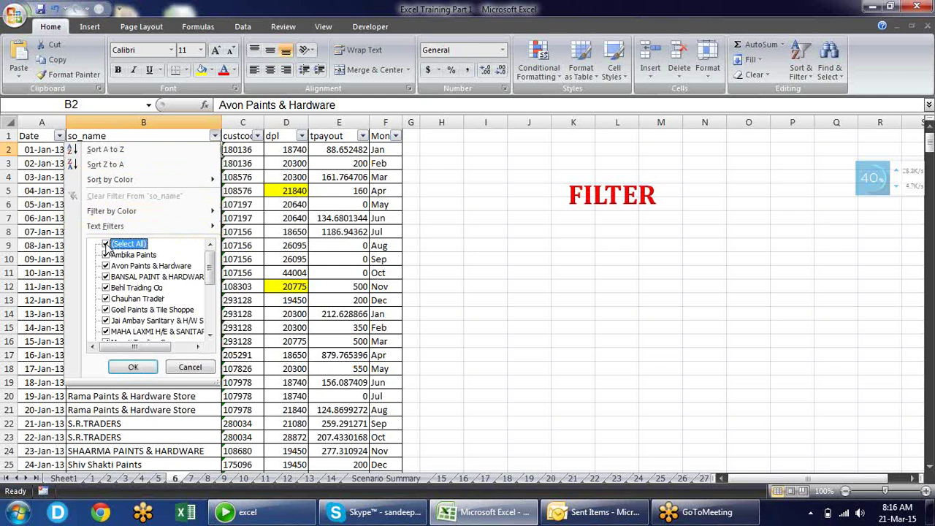
pyautogui.click(106, 245)
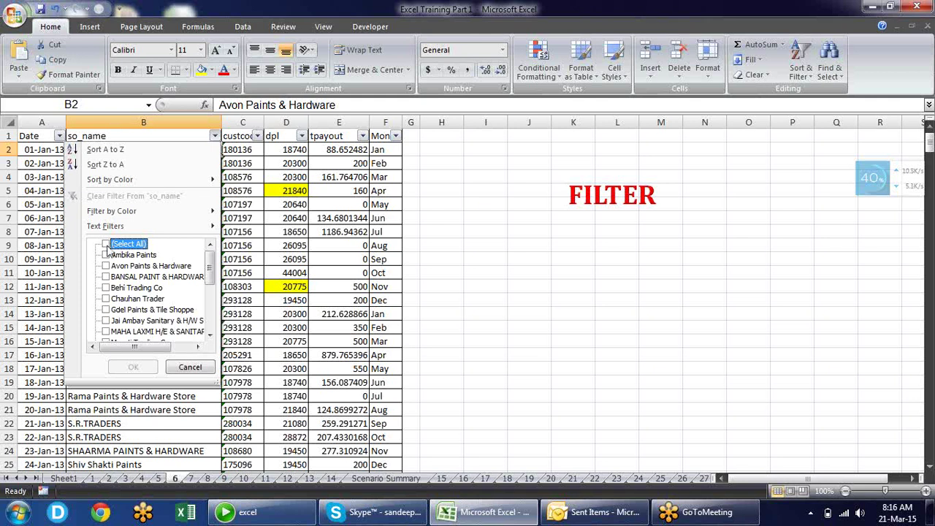
pyautogui.click(106, 245)
pyautogui.click(106, 245)
pyautogui.click(106, 266)
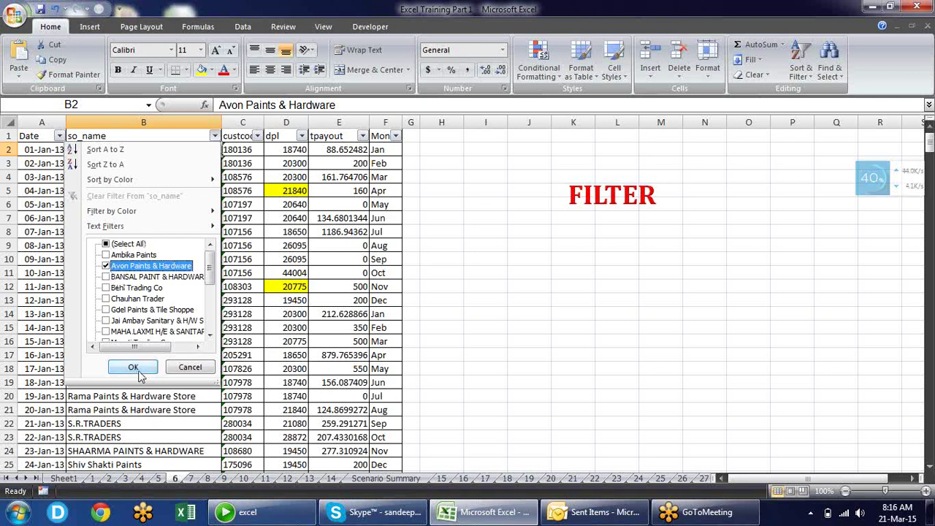
pyautogui.click(132, 367)
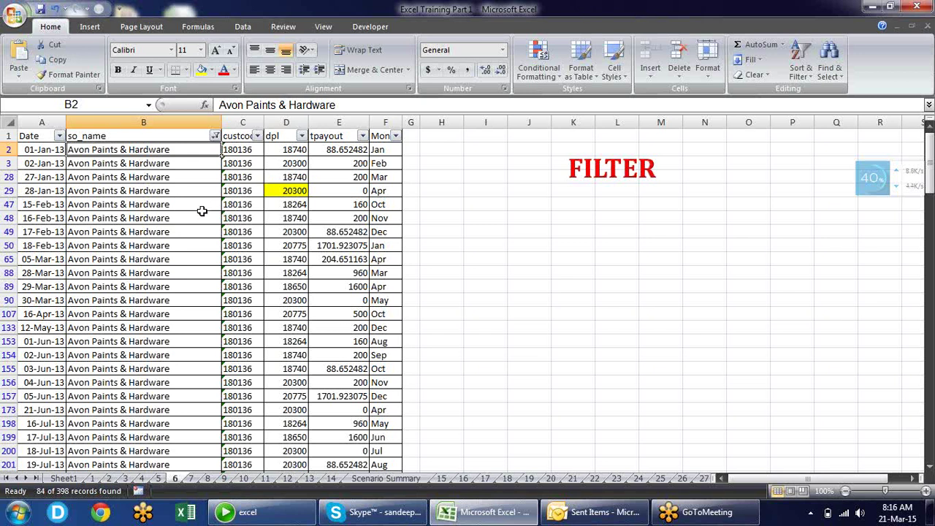
pyautogui.press('Down')
pyautogui.press('Down')
pyautogui.press('Down')
pyautogui.press('Down')
pyautogui.press('Down')
pyautogui.press('Down')
pyautogui.press('Down')
pyautogui.press('Down')
pyautogui.press('Down')
pyautogui.press('Down')
pyautogui.press('Down')
pyautogui.press('Down')
pyautogui.press('Down')
pyautogui.press('Down')
pyautogui.press('Down')
pyautogui.press('Down')
pyautogui.press('Down')
pyautogui.press('Down')
pyautogui.press('Down')
pyautogui.press('Down')
pyautogui.press('Down')
pyautogui.press('Down')
pyautogui.press('Down')
pyautogui.press('Down')
pyautogui.press('Down')
pyautogui.press('Up')
pyautogui.press('Up')
pyautogui.press('Up')
pyautogui.press('Up')
pyautogui.hotkey('ctrl', 'Up')
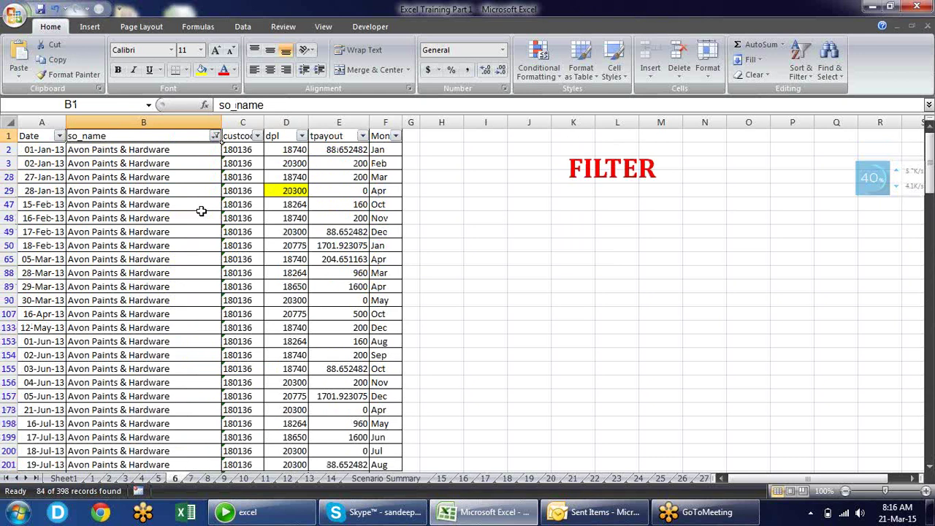
pyautogui.press('Down')
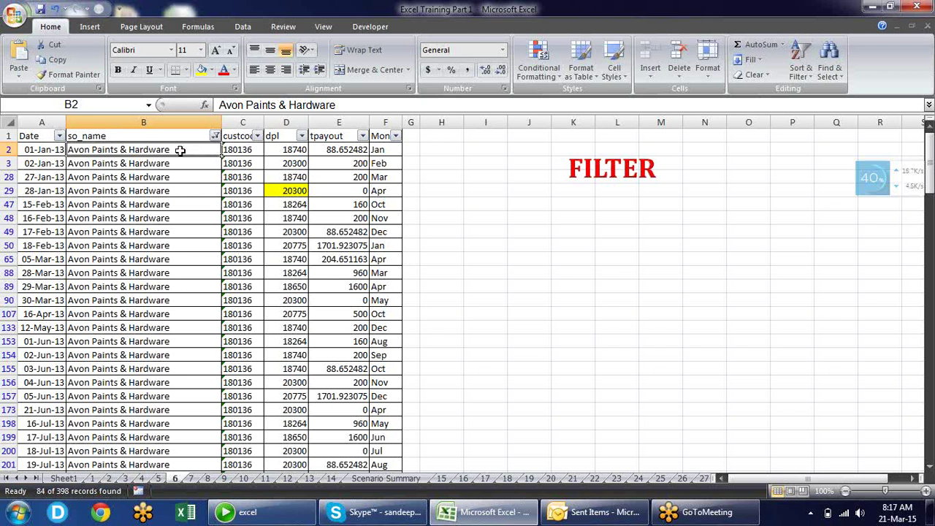
pyautogui.moveTo(220, 147)
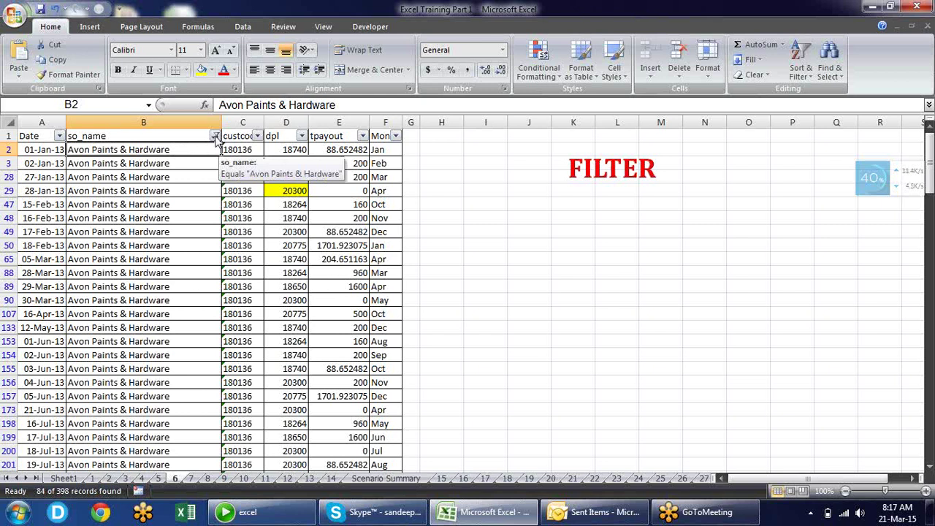
# Step: Filter the Month column to Jan only, leaving 6 of 398 Avon Paints & Hardware records
pyautogui.click(396, 137)
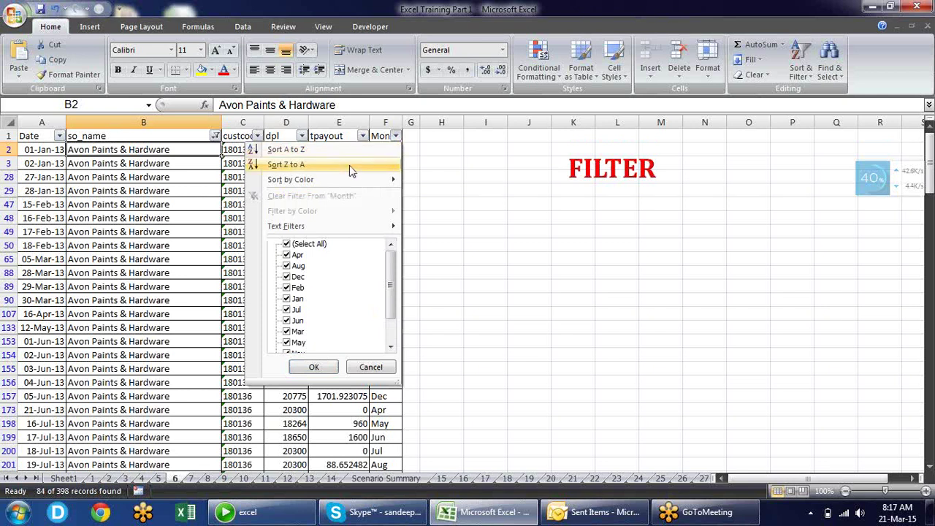
pyautogui.click(446, 148)
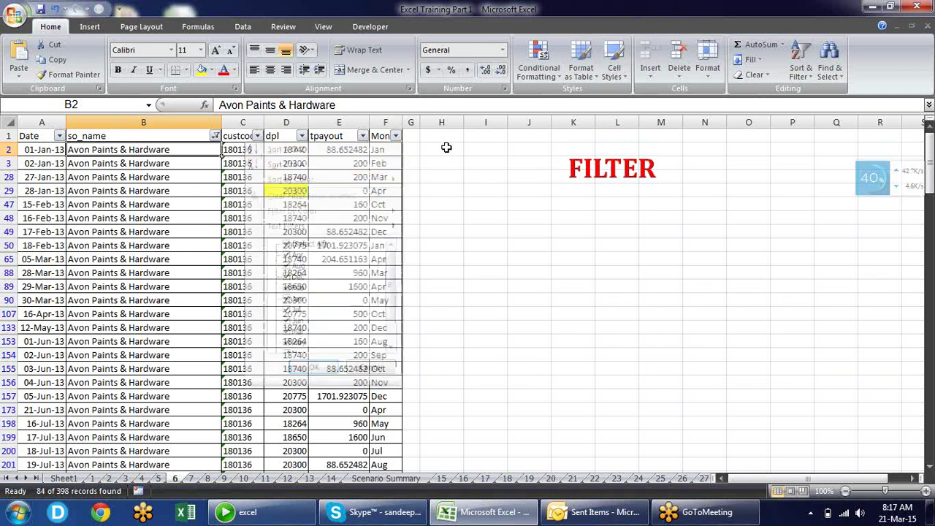
pyautogui.click(395, 135)
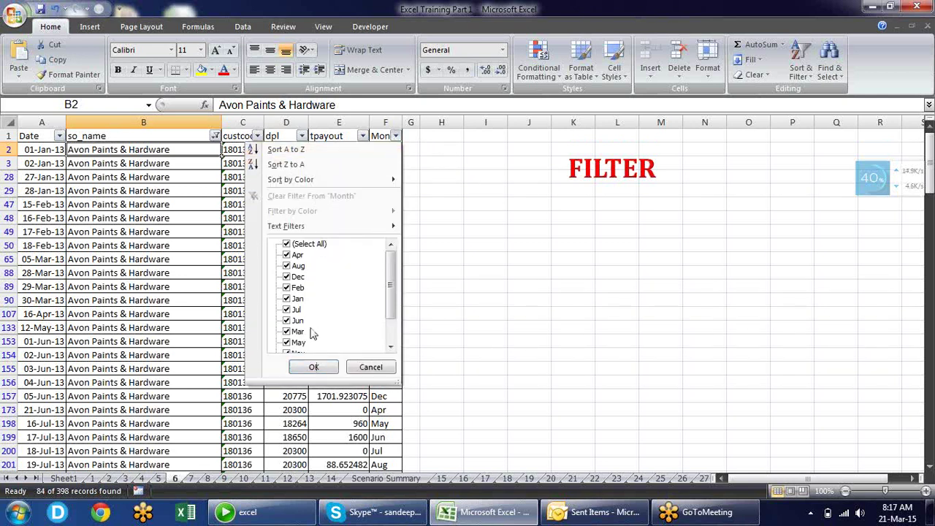
pyautogui.click(304, 247)
pyautogui.click(304, 245)
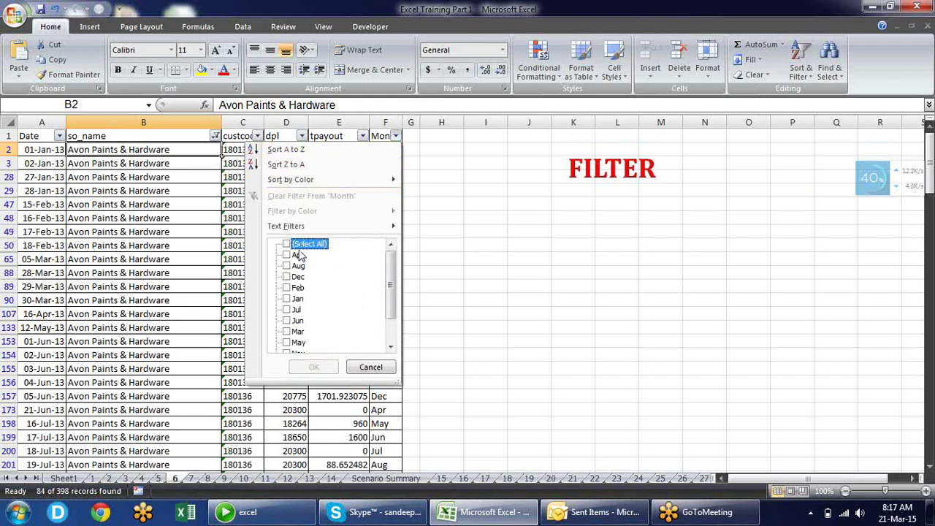
pyautogui.click(287, 300)
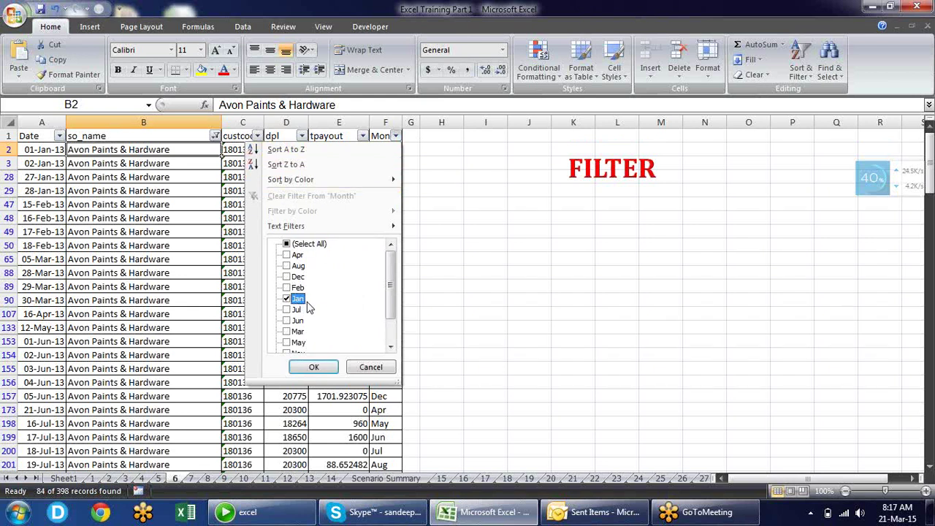
pyautogui.click(312, 366)
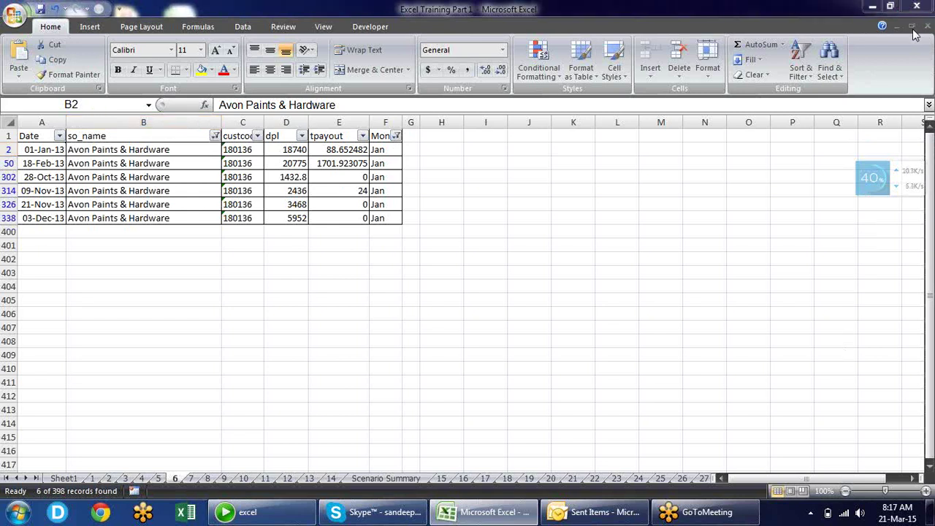
pyautogui.click(214, 136)
# Step: Reselect all so_name values, then remove AutoFilter with Ctrl+Shift+L
pyautogui.click(123, 244)
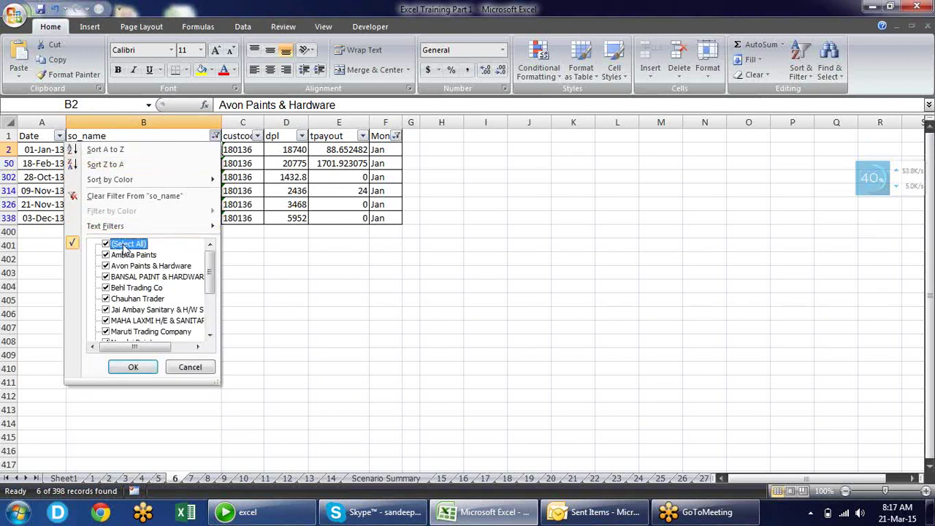
pyautogui.click(145, 371)
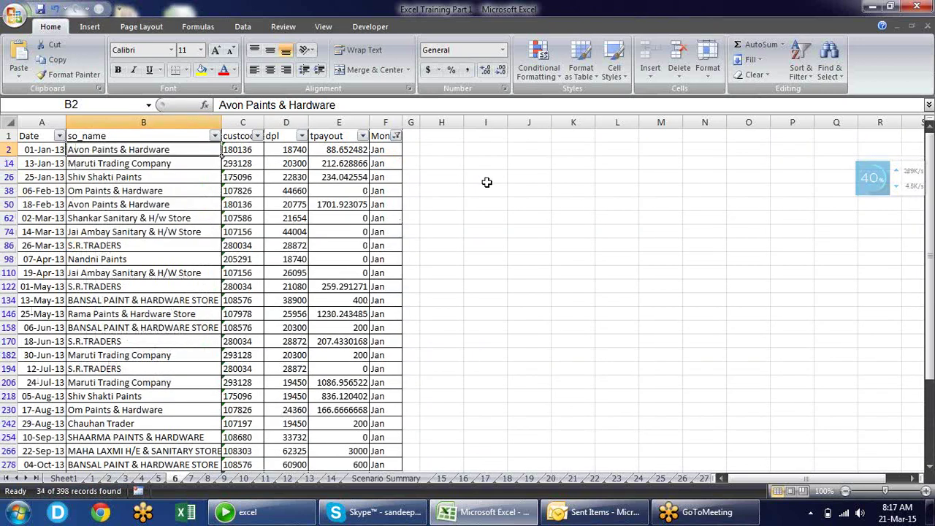
pyautogui.hotkey('ctrl', 'shift', 'l')
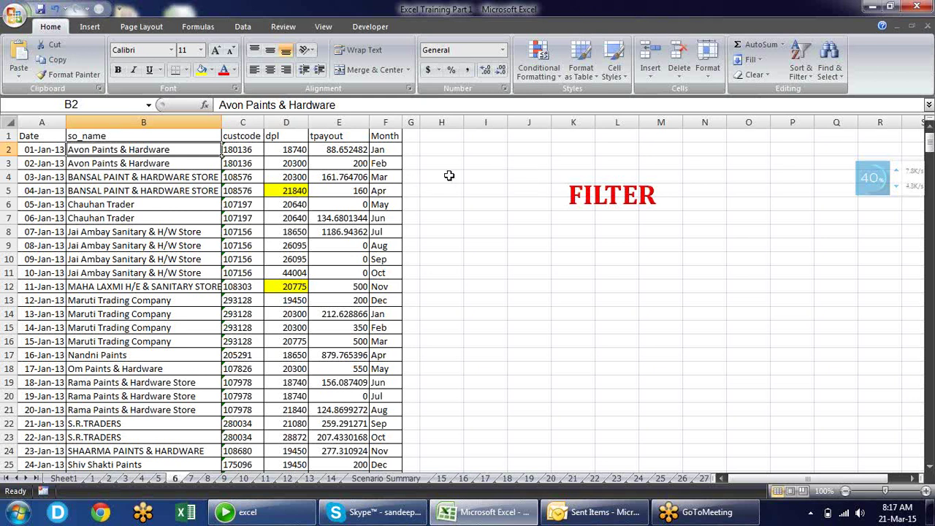
pyautogui.click(131, 179)
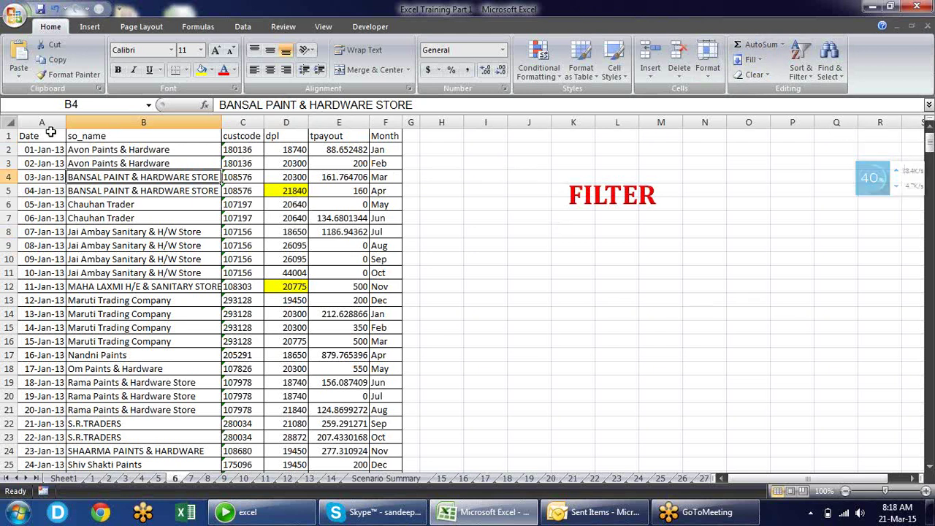
# Step: Select the A1:F20 block, then the whole data table with Ctrl+A, to check its extent
pyautogui.moveTo(36, 136); pyautogui.dragTo(383, 393)
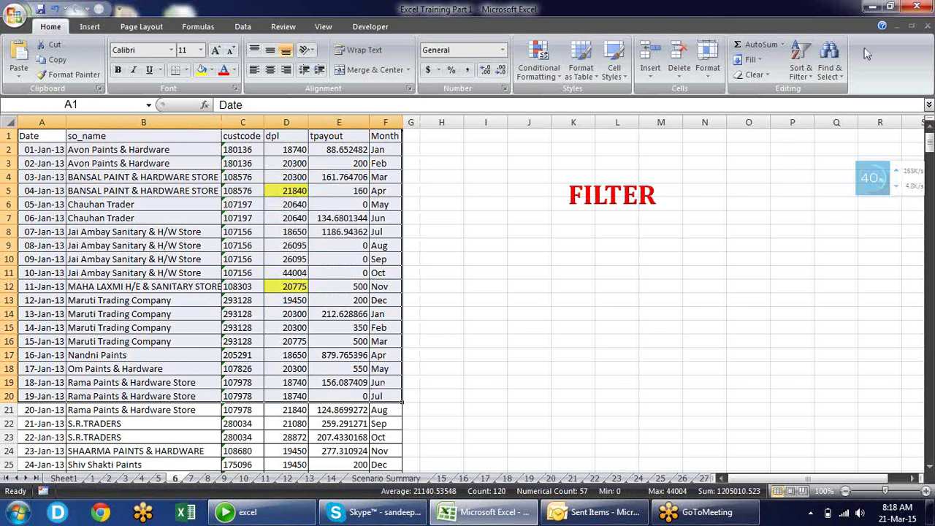
pyautogui.click(107, 231)
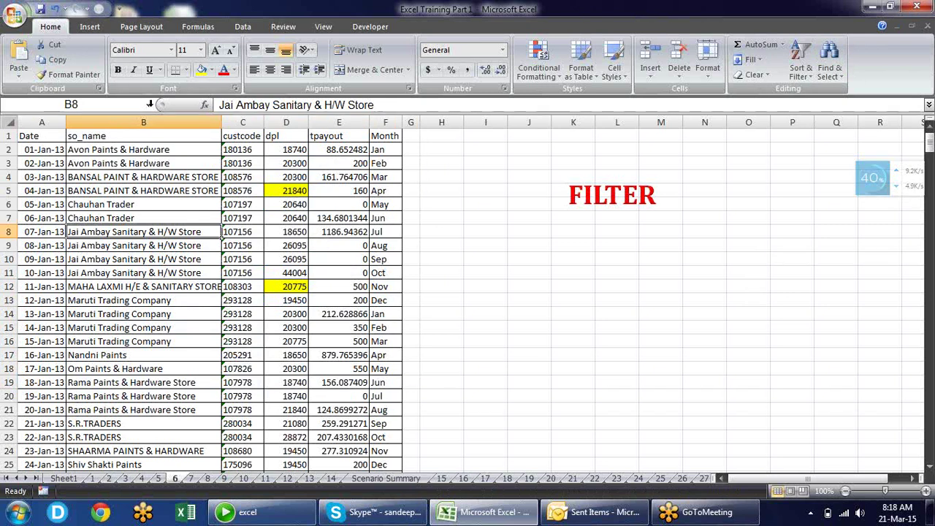
pyautogui.click(147, 163)
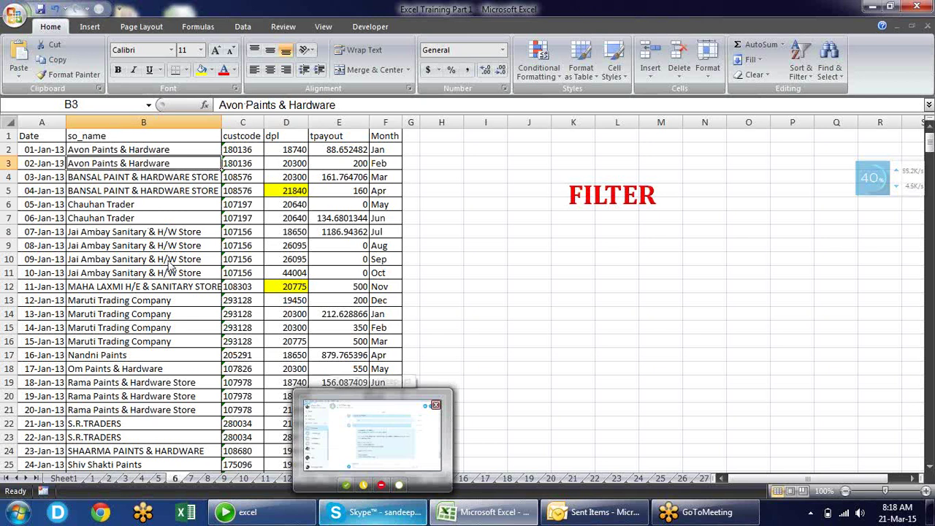
pyautogui.hotkey('ctrl', 'a')
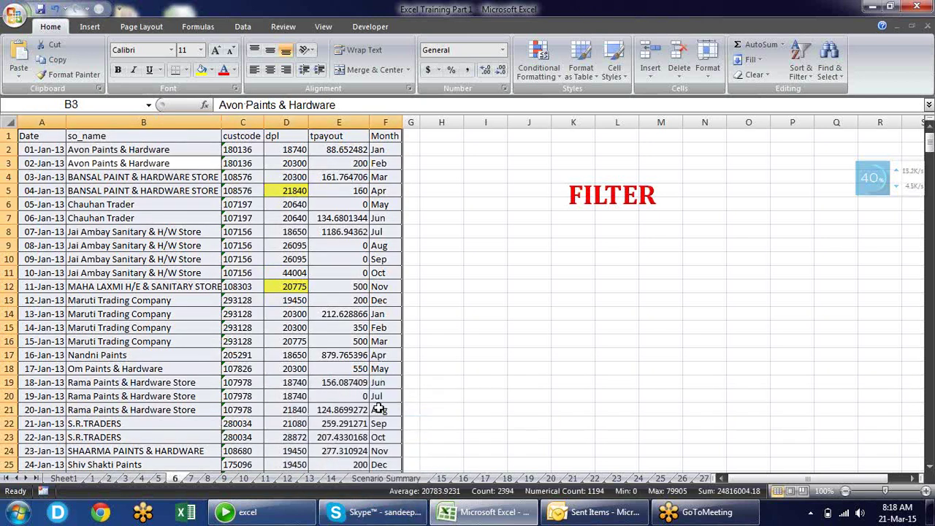
pyautogui.moveTo(929, 143)
pyautogui.mouseDown()
pyautogui.moveTo(922, 475)
pyautogui.moveTo(927, 139)
pyautogui.mouseUp()
pyautogui.click(152, 164)
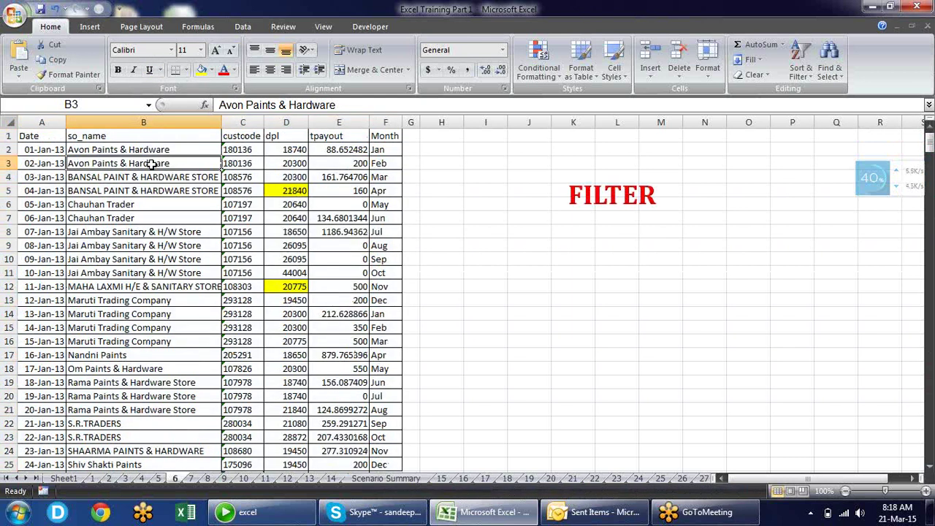
# Step: Clear row 6 (A6:F6), removing the 05-Jan-13 Chauhan Trader record
pyautogui.click(29, 205)
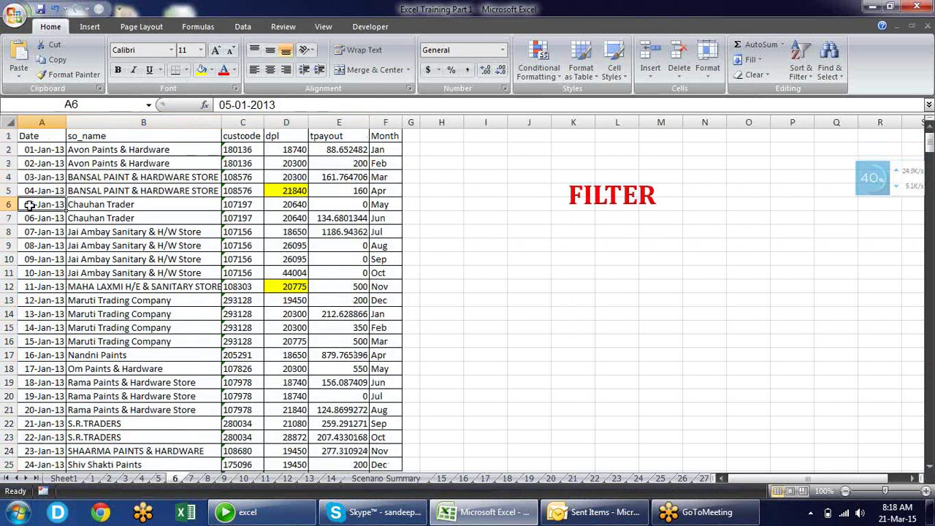
pyautogui.moveTo(29, 205); pyautogui.dragTo(391, 204)
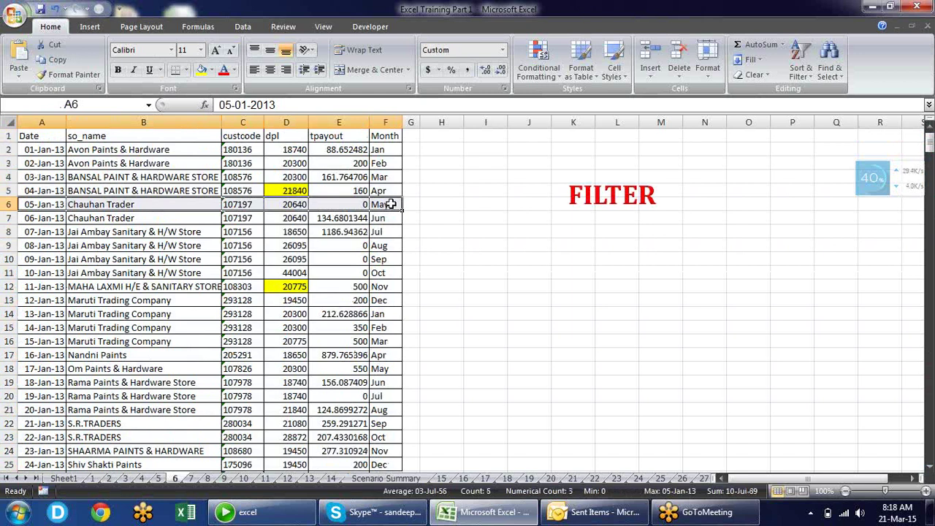
pyautogui.press('Delete')
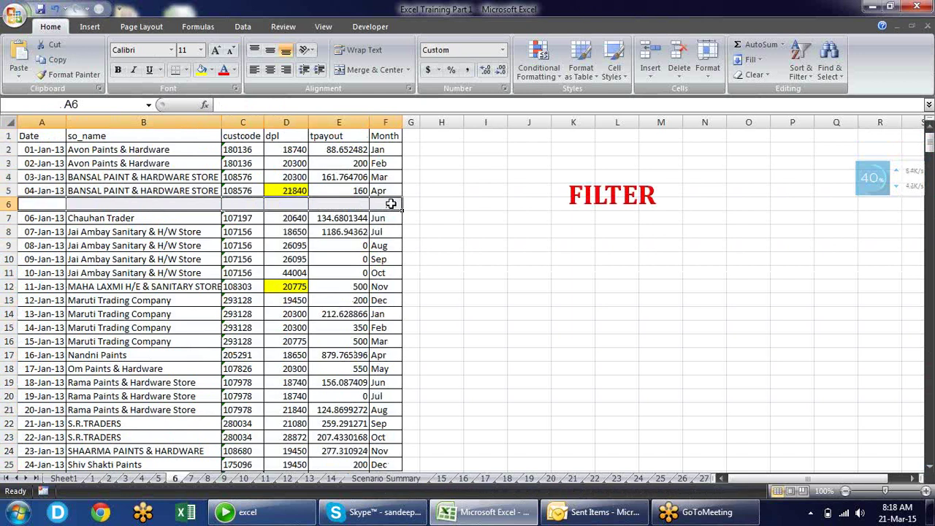
pyautogui.click(432, 218)
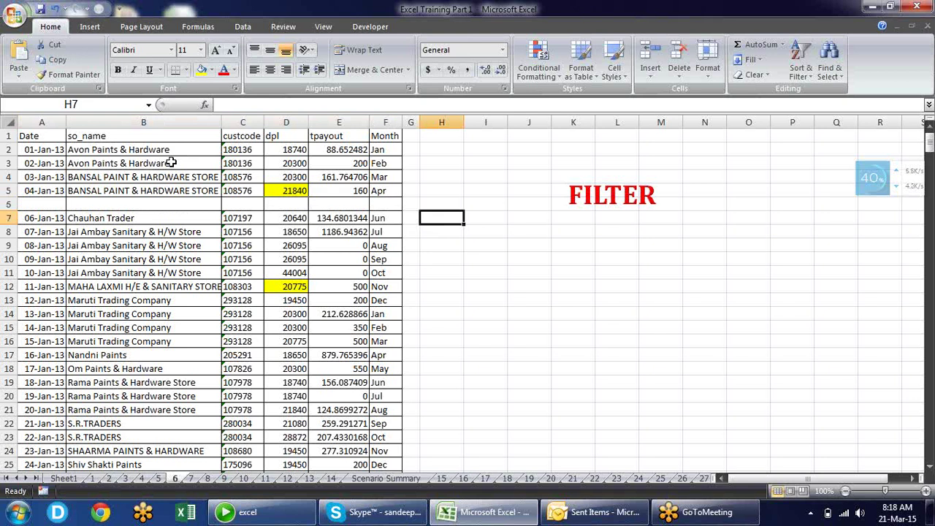
pyautogui.click(133, 162)
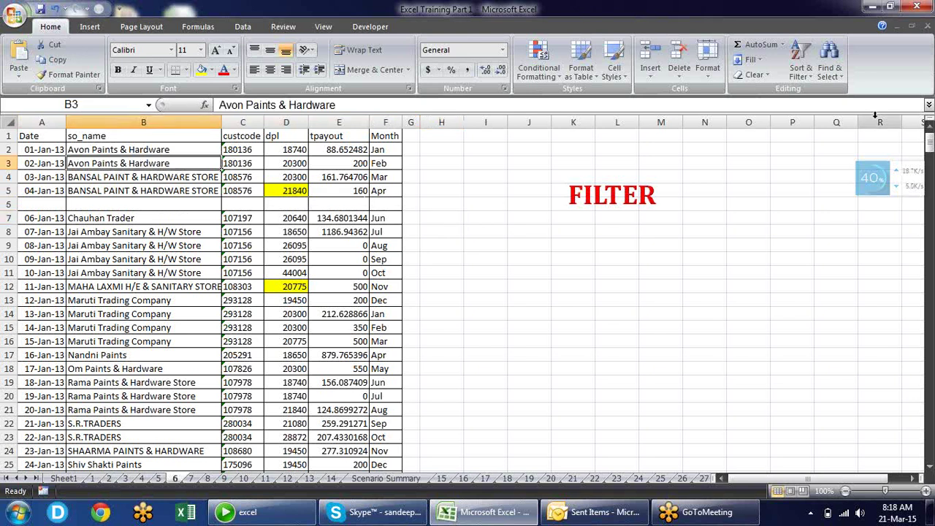
pyautogui.click(800, 62)
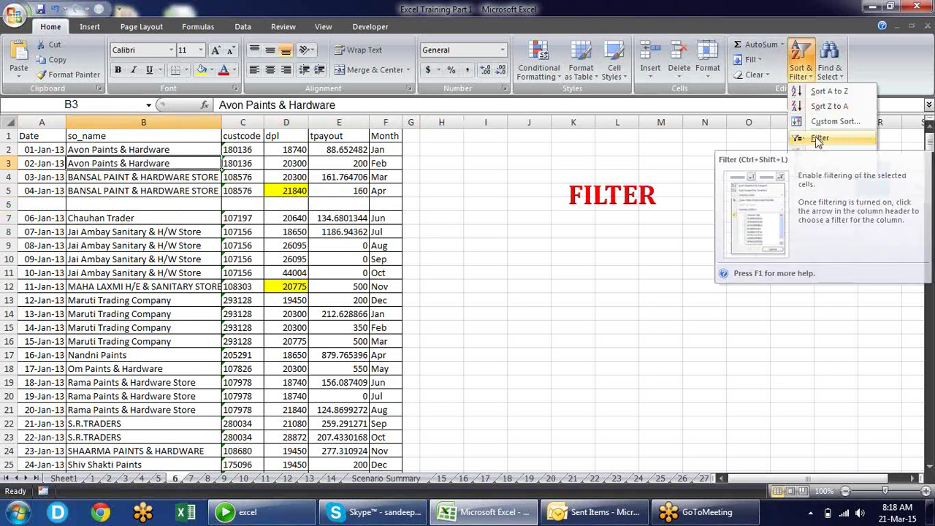
pyautogui.click(817, 141)
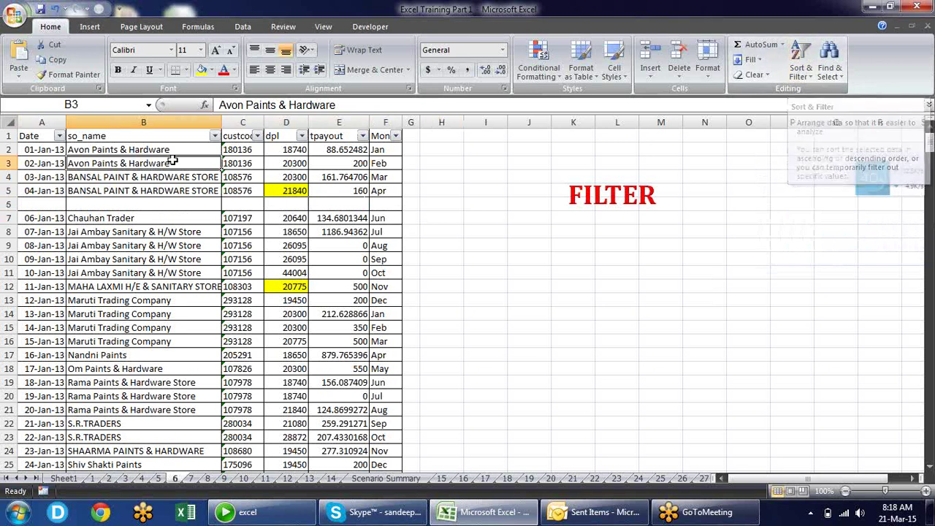
pyautogui.click(300, 137)
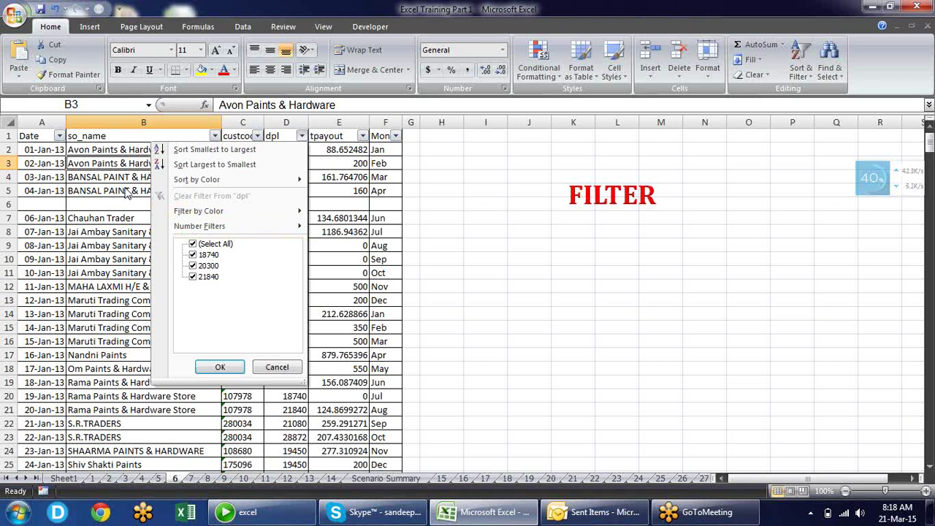
pyautogui.press('Escape')
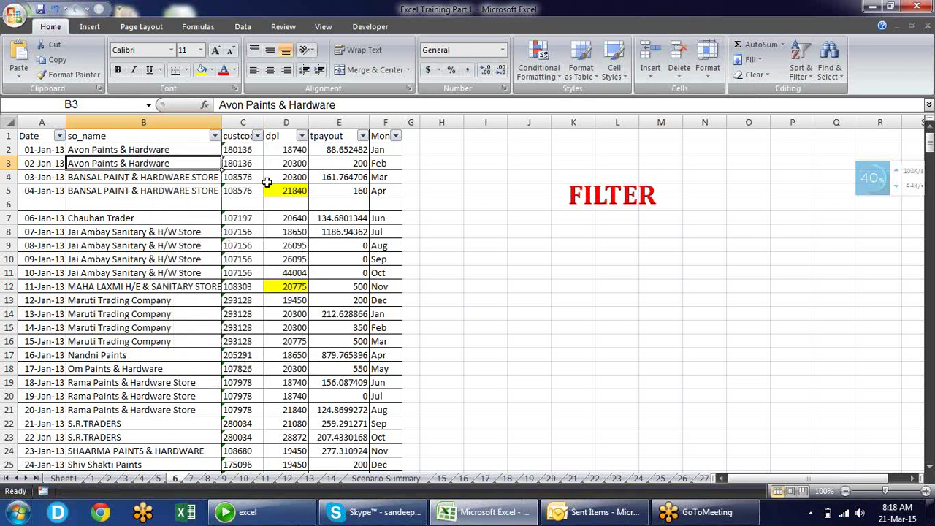
pyautogui.moveTo(276, 154); pyautogui.dragTo(48, 177)
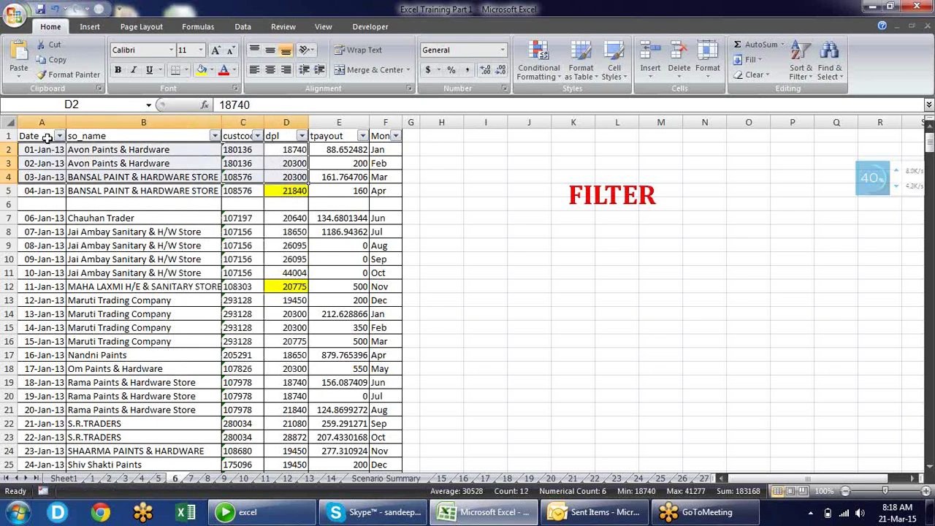
pyautogui.click(48, 137)
pyautogui.moveTo(48, 137); pyautogui.dragTo(395, 189)
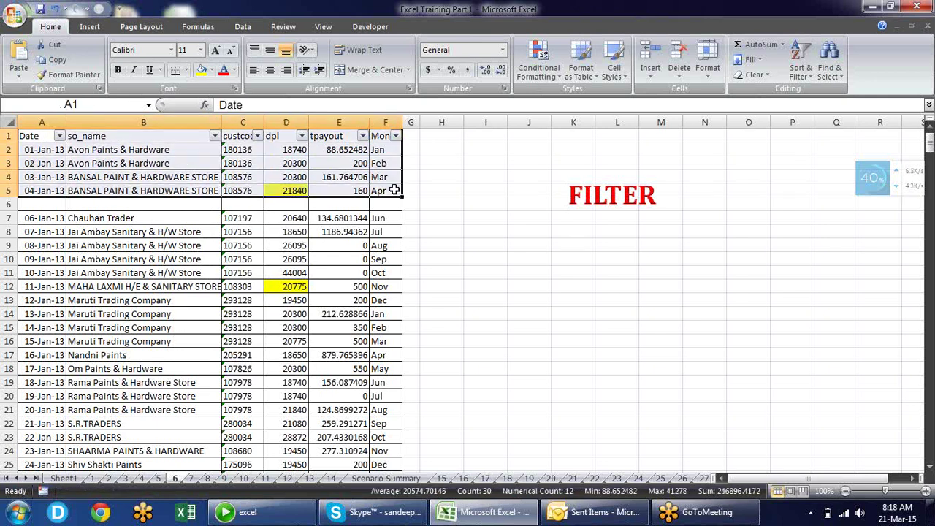
pyautogui.hotkey('ctrl', 'shift', 'l')
pyautogui.click(452, 180)
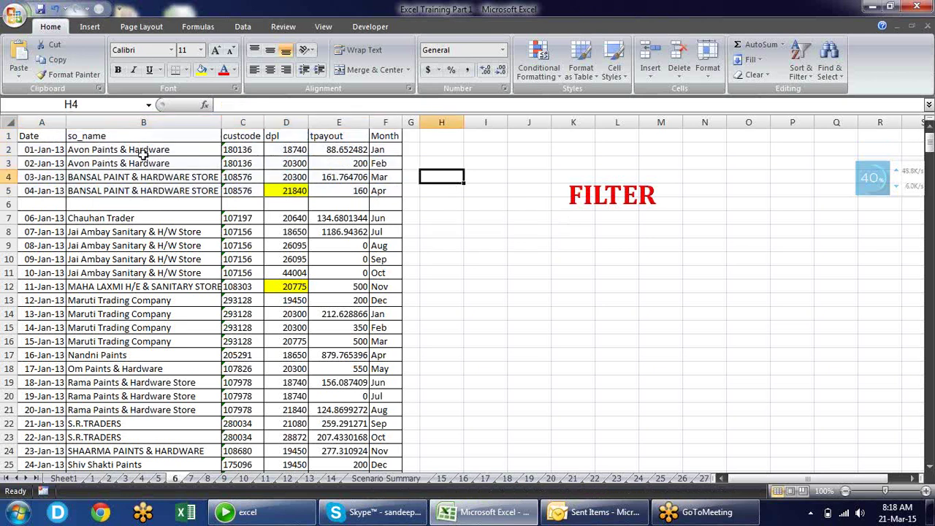
pyautogui.click(143, 161)
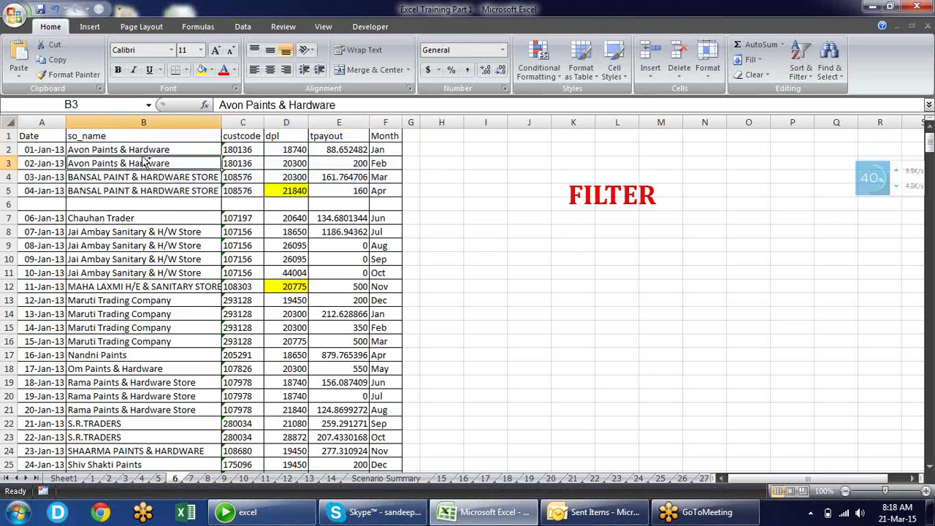
pyautogui.hotkey('ctrl', 'a')
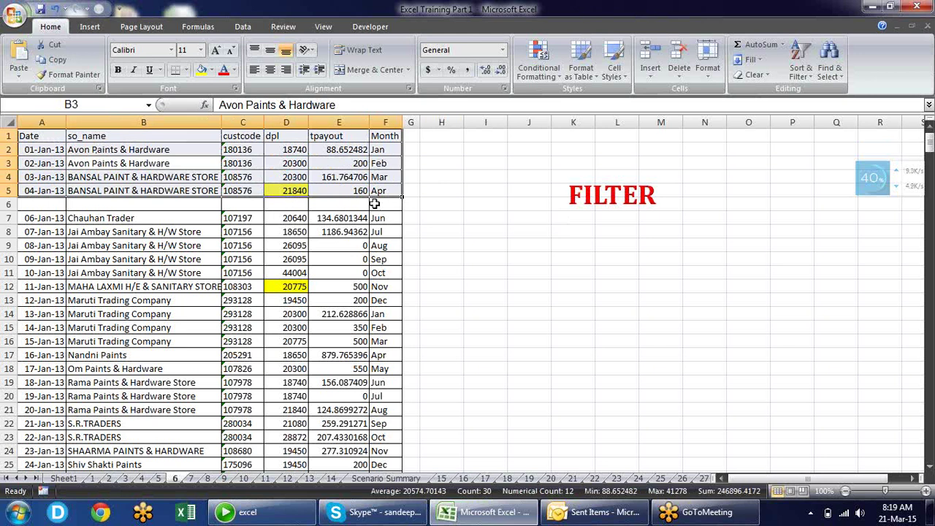
# Step: Enter the letter 'd' into cell B6 of the blank row
pyautogui.click(237, 204)
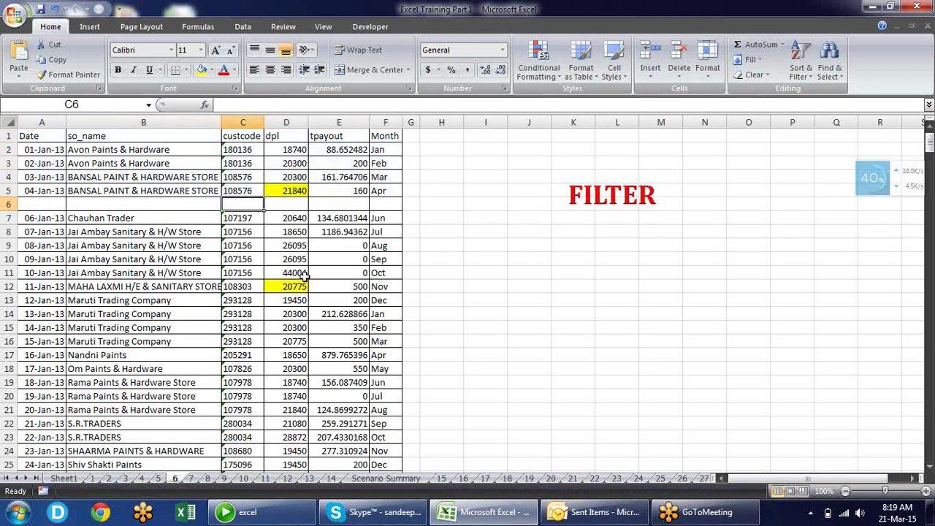
pyautogui.press('Left')
pyautogui.press('Left')
pyautogui.press('Right')
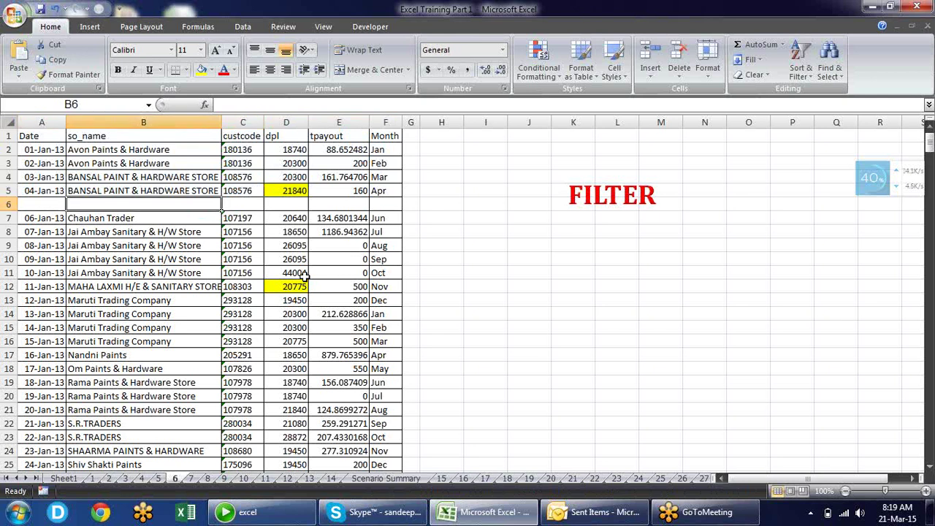
pyautogui.write('d')
pyautogui.press('Tab')
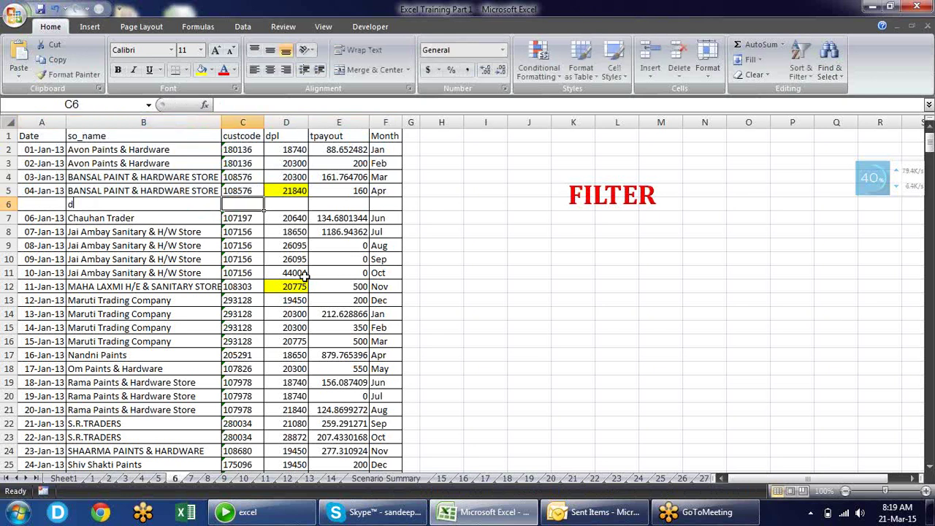
# Step: Check the data region with Ctrl+A from B5, then select row 14's data
pyautogui.press('Left')
pyautogui.press('Up')
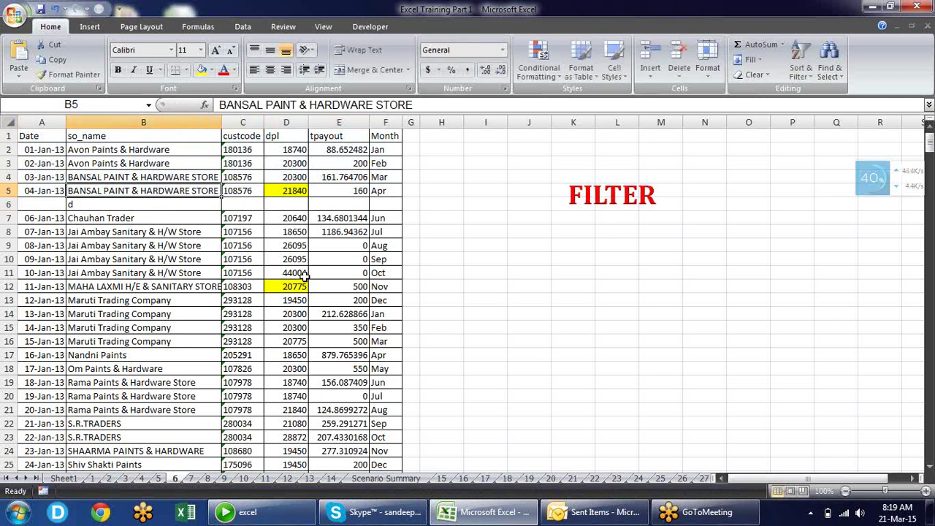
pyautogui.hotkey('ctrl', 'a')
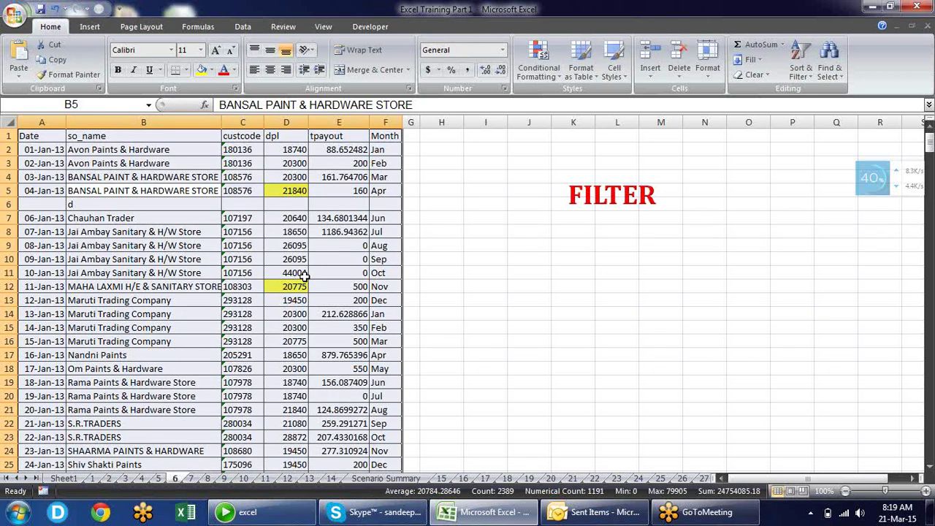
pyautogui.press('Down')
pyautogui.press('Down')
pyautogui.press('Up')
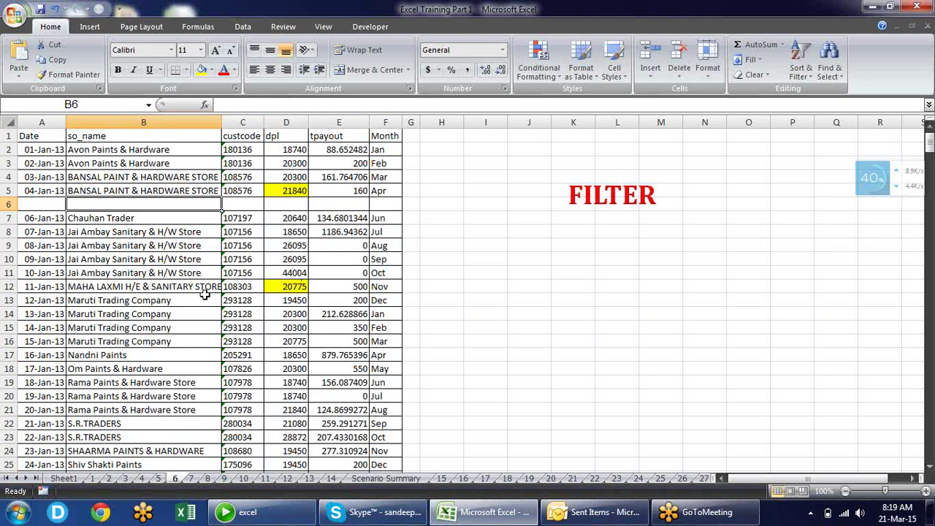
pyautogui.moveTo(42, 314); pyautogui.dragTo(381, 313)
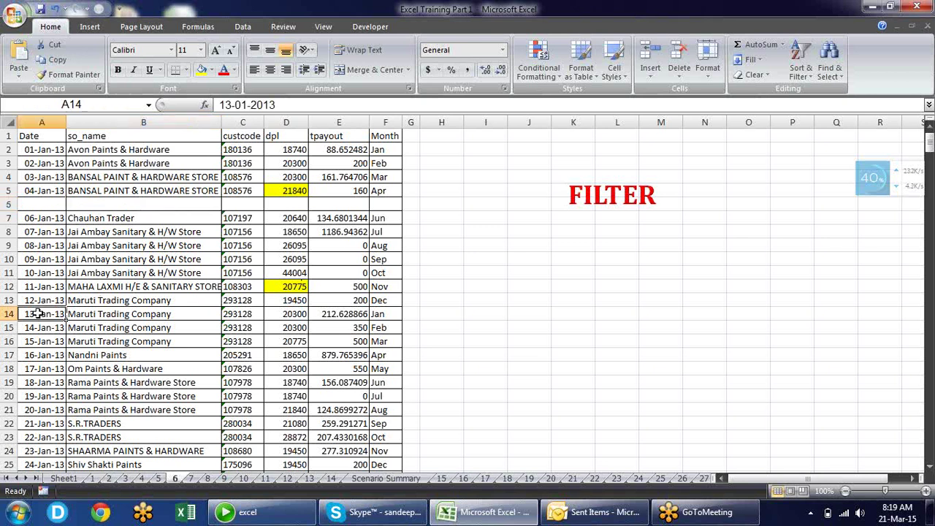
# Step: Clear row 14's 13-Jan-13 record, then select the table from the Date header to the last row
pyautogui.press('Delete')
pyautogui.click(306, 368)
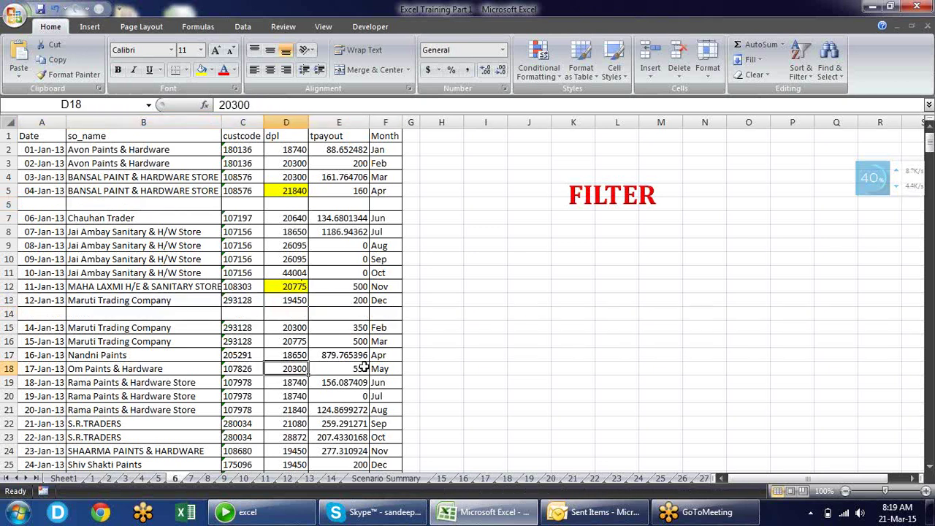
pyautogui.click(32, 134)
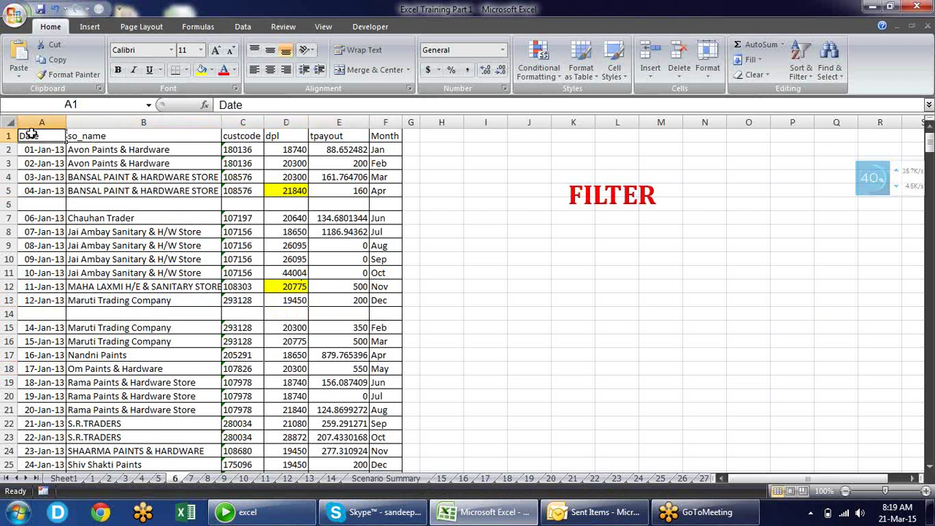
pyautogui.moveTo(32, 135); pyautogui.dragTo(351, 322)
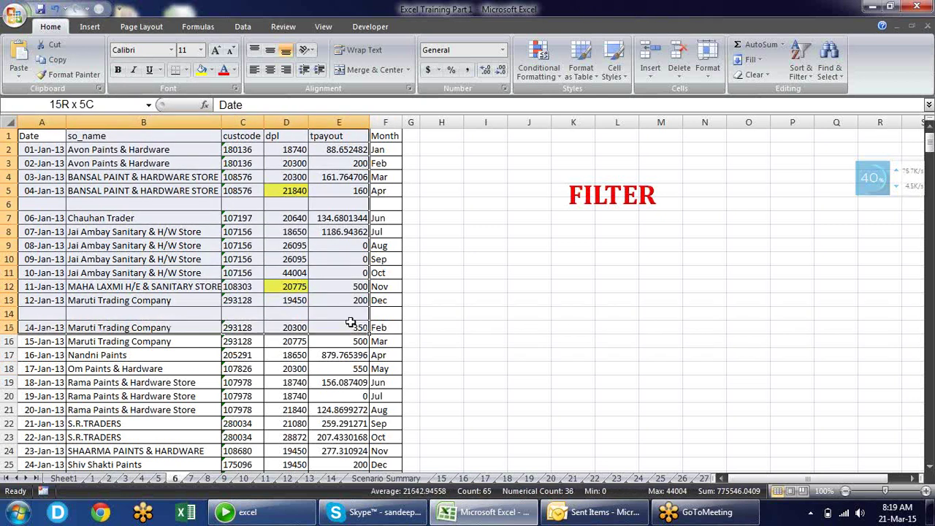
pyautogui.moveTo(350, 322); pyautogui.dragTo(382, 357)
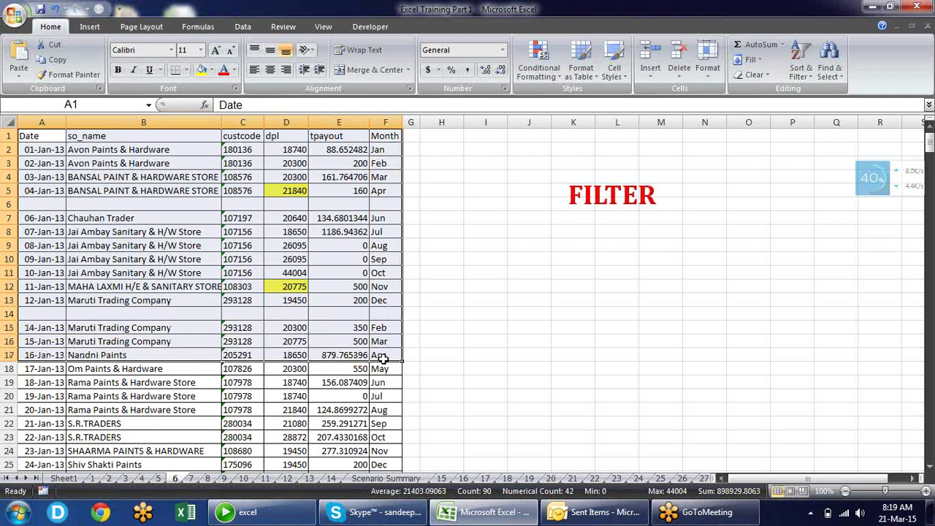
pyautogui.hotkey('ctrl', 'shift', 'End')
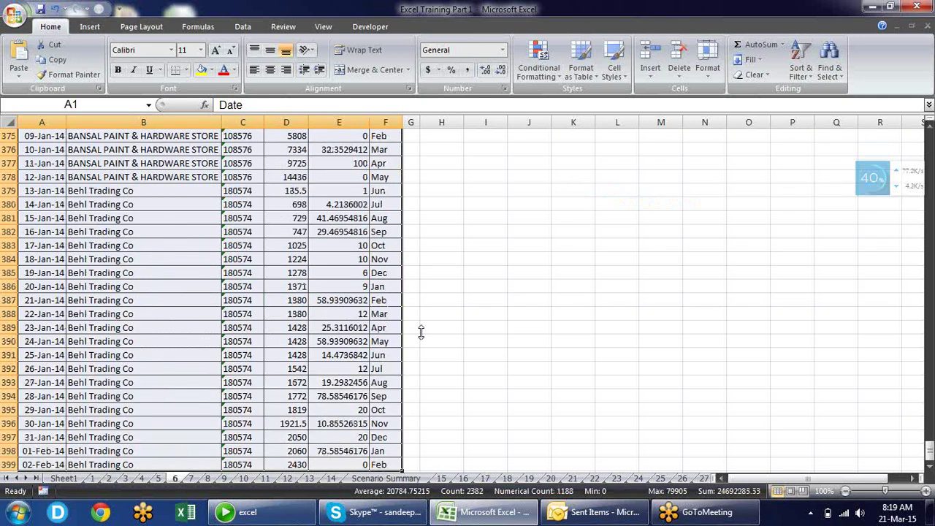
pyautogui.click(832, 79)
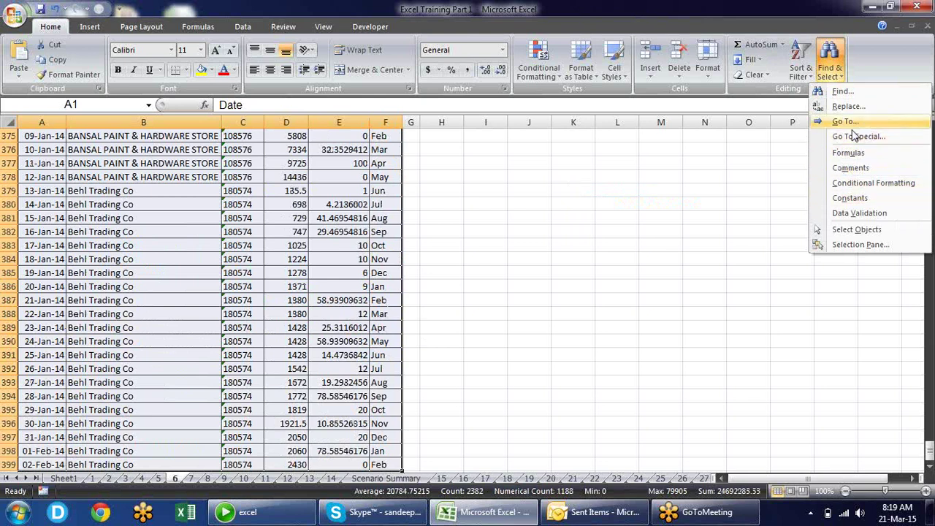
# Step: Turn on AutoFilter for the table headers and check the dpl list without applying a filter
pyautogui.click(801, 58)
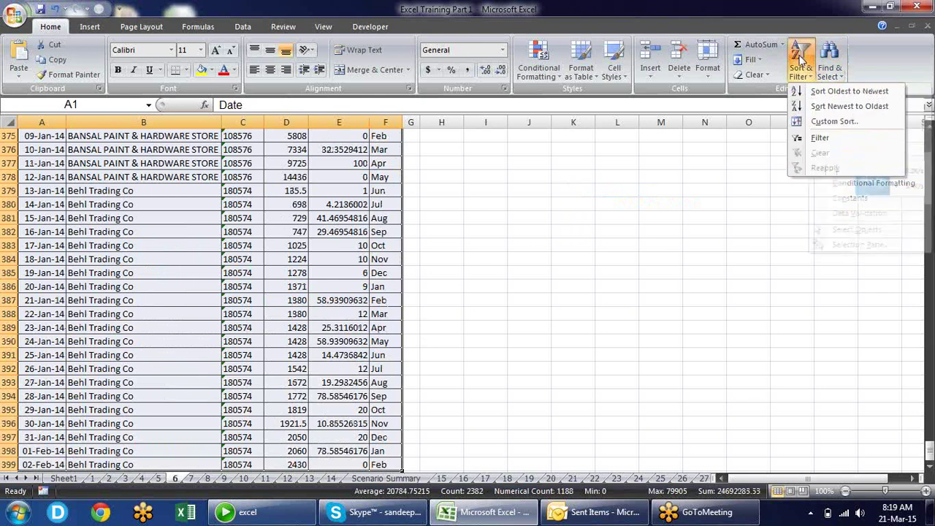
pyautogui.click(817, 138)
pyautogui.click(471, 176)
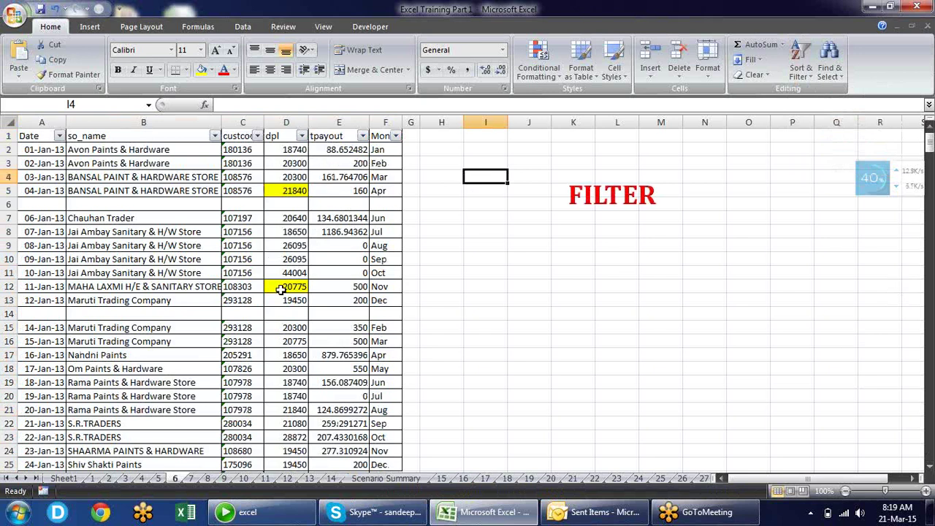
pyautogui.click(300, 138)
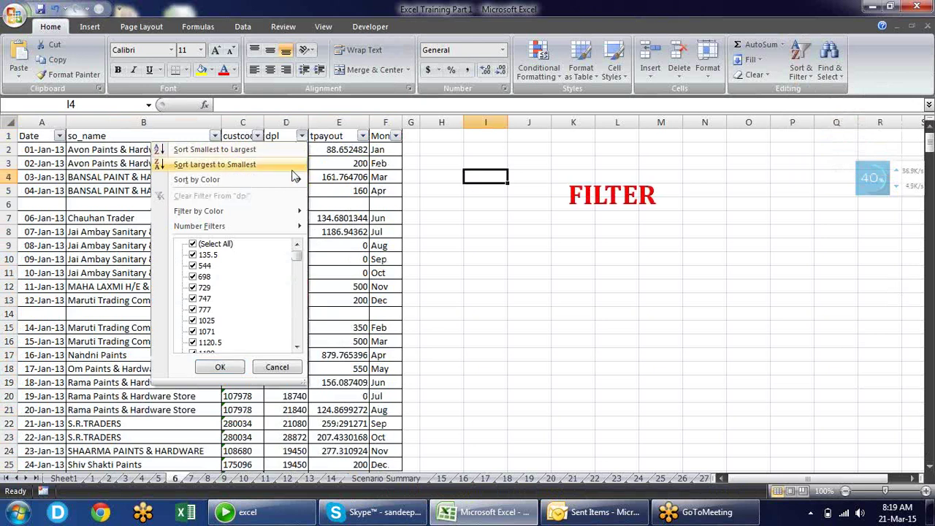
pyautogui.scroll(-2, 300, 260)
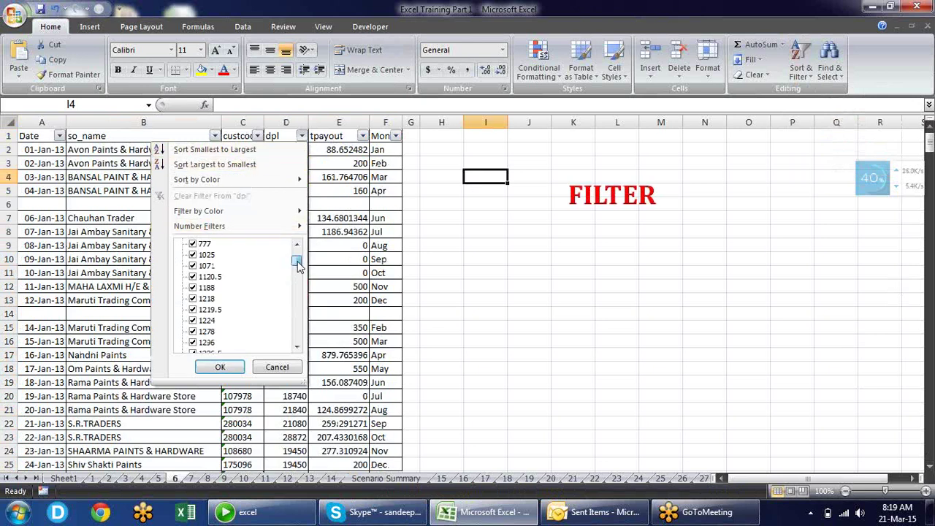
pyautogui.click(454, 223)
pyautogui.click(7, 203)
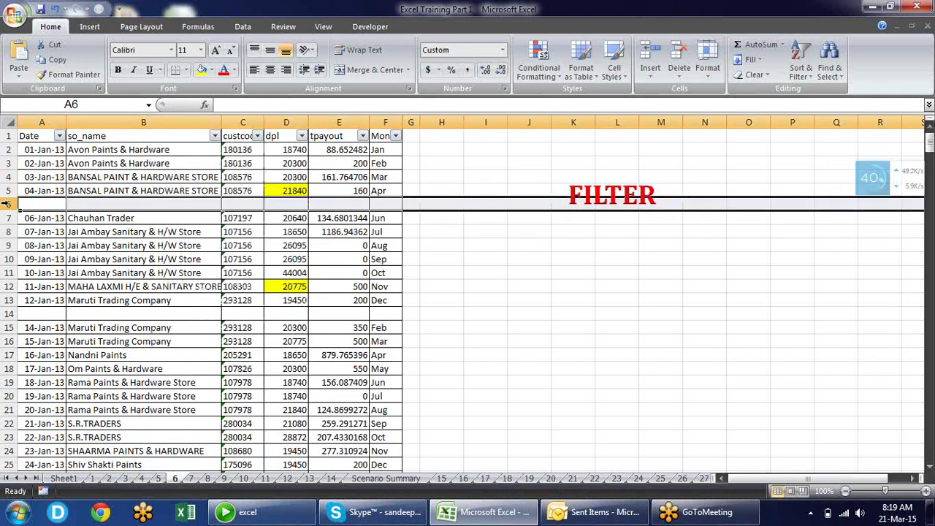
# Step: Delete the empty rows 6 and 13 from the sales table
pyautogui.hotkey('ctrl', '-')
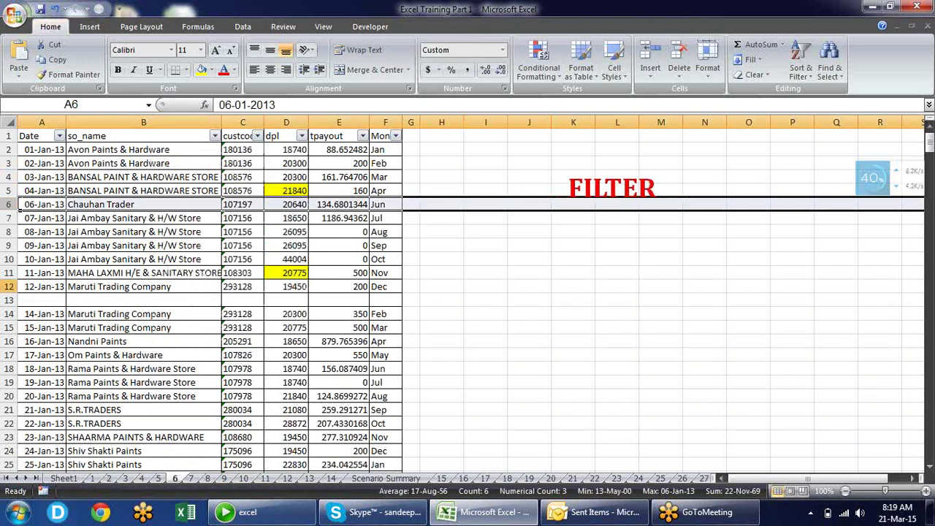
pyautogui.click(8, 299)
pyautogui.hotkey('alt', 'e')
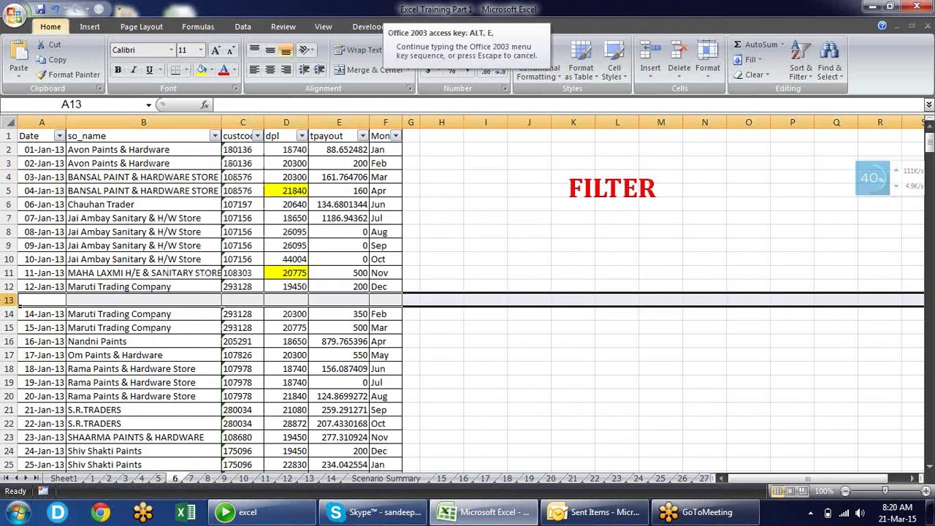
pyautogui.press('d')
pyautogui.click(134, 327)
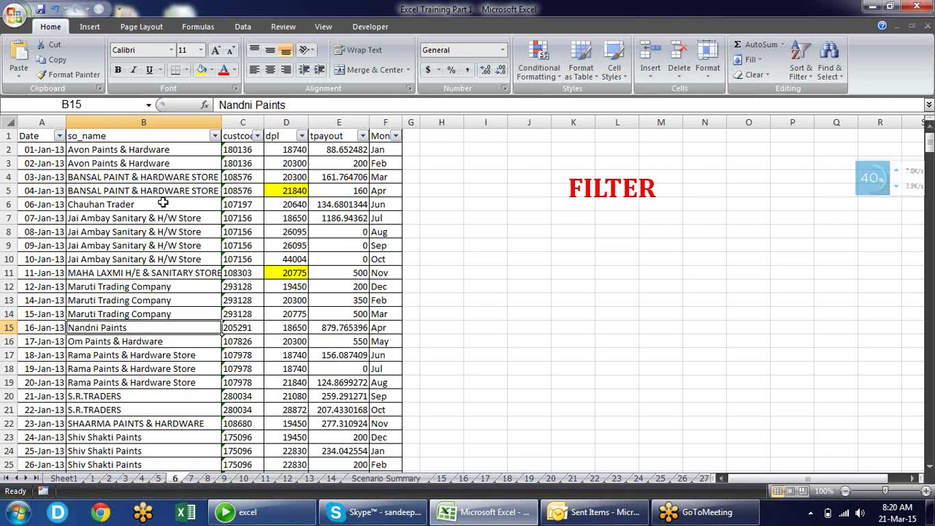
pyautogui.click(175, 149)
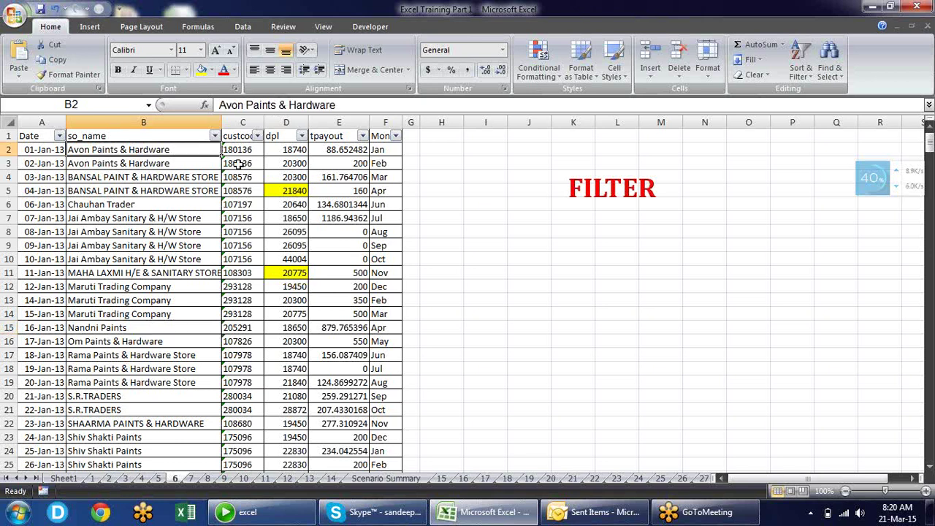
pyautogui.click(59, 136)
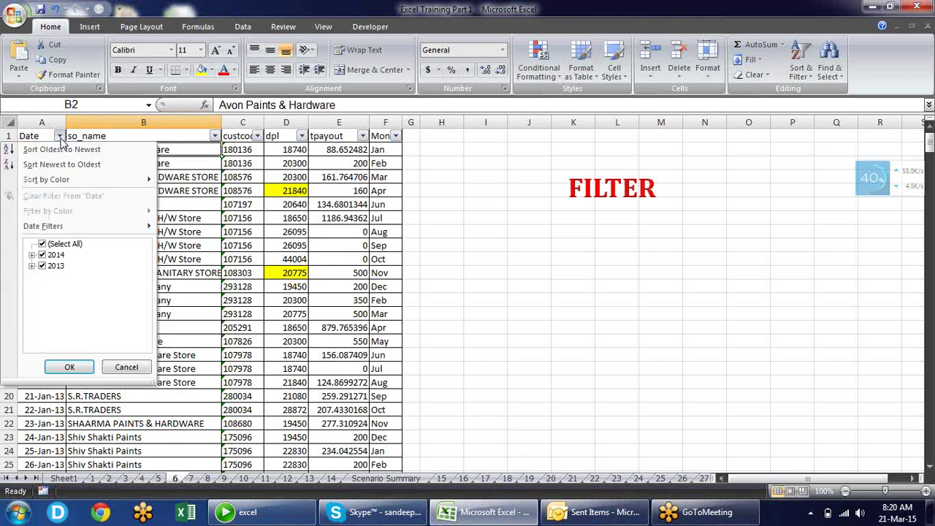
pyautogui.click(224, 176)
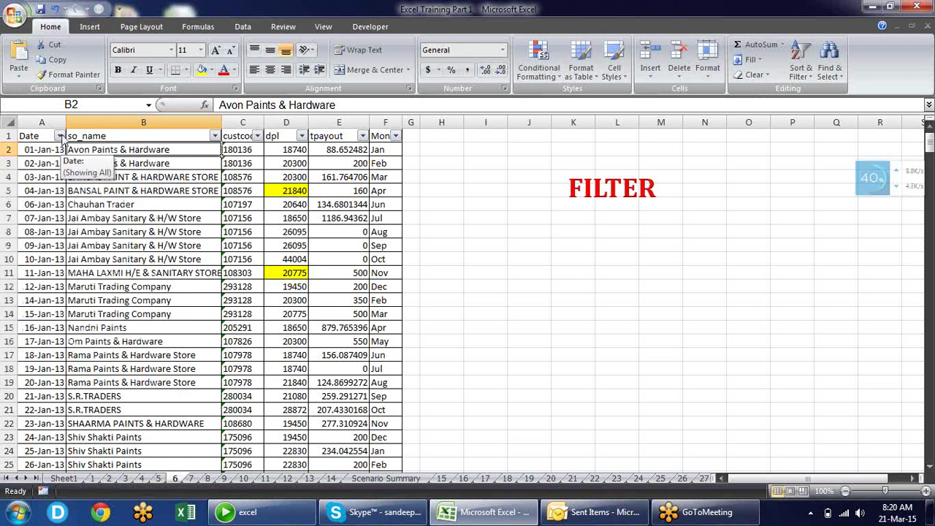
pyautogui.click(59, 136)
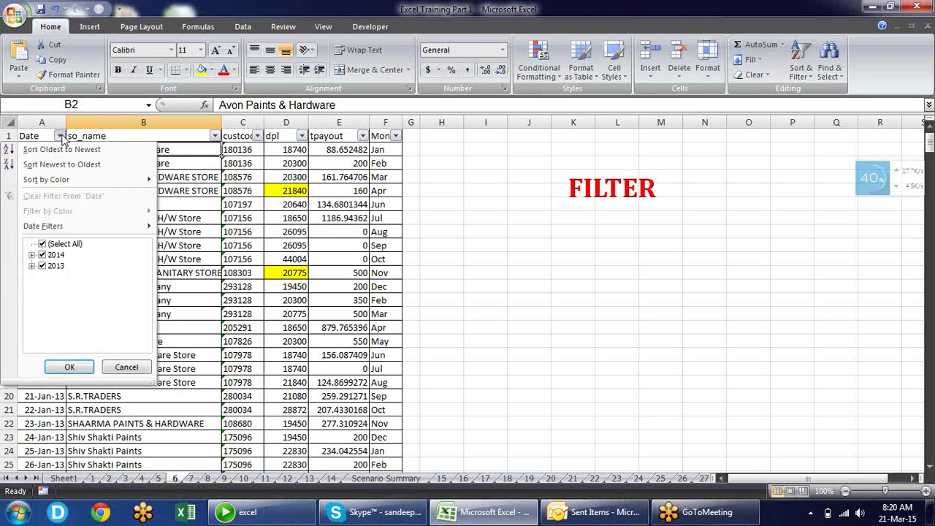
pyautogui.moveTo(38, 228)
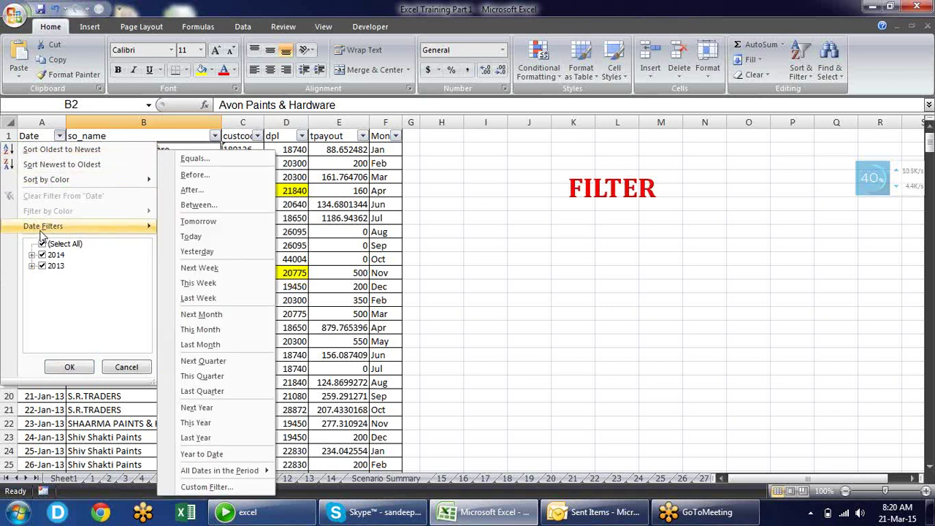
pyautogui.click(383, 189)
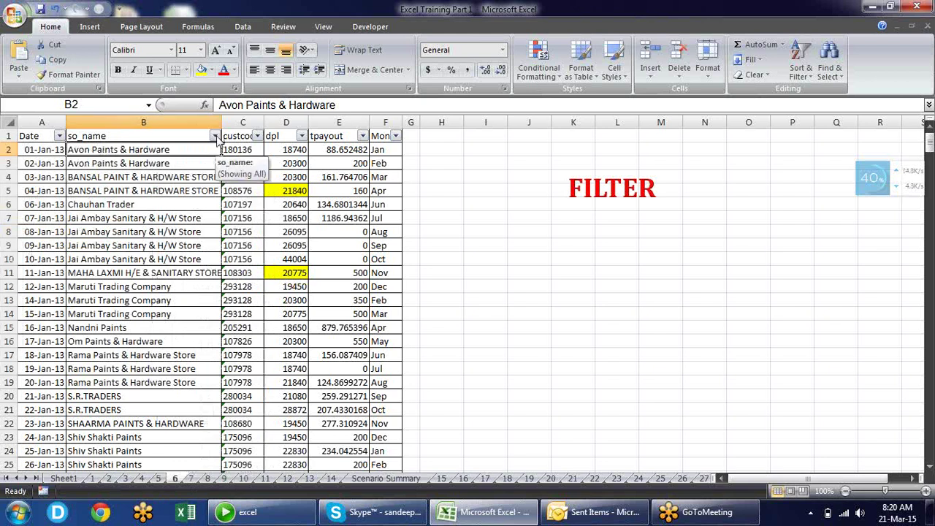
pyautogui.click(215, 136)
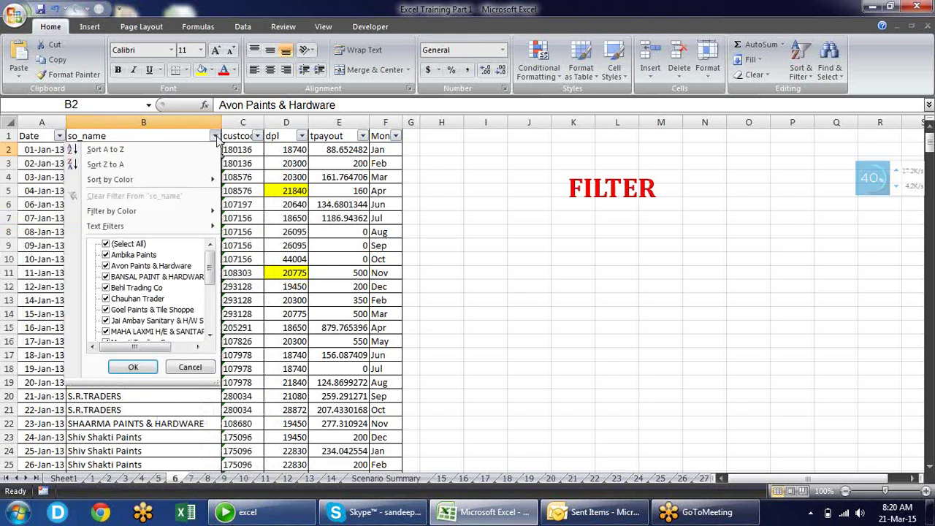
pyautogui.moveTo(117, 226)
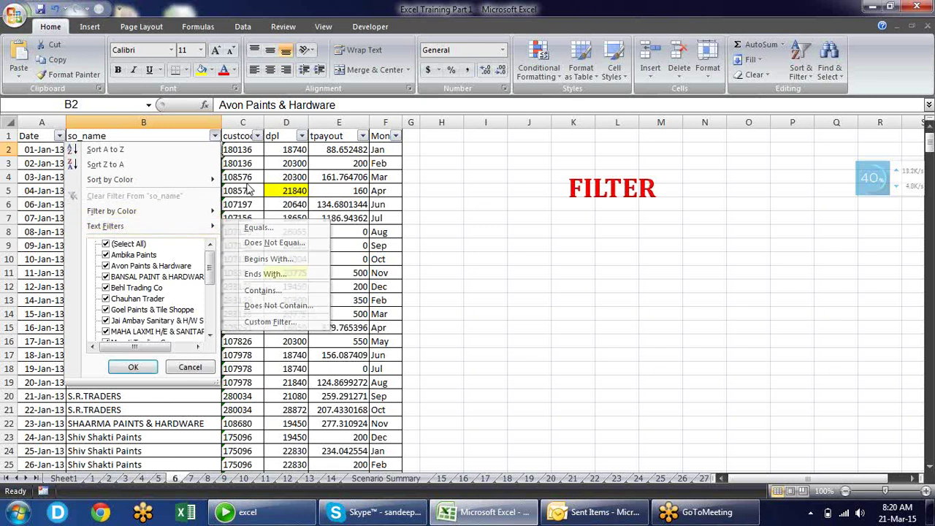
pyautogui.click(302, 137)
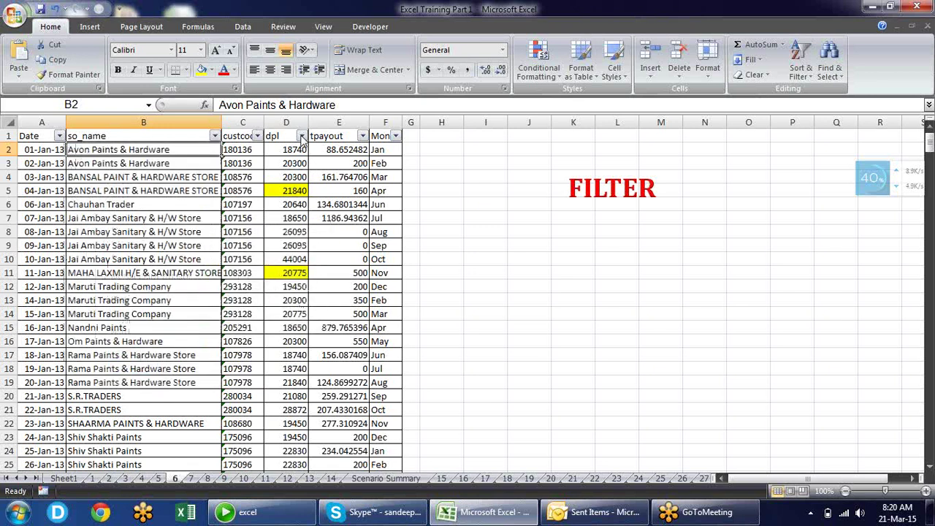
pyautogui.click(302, 137)
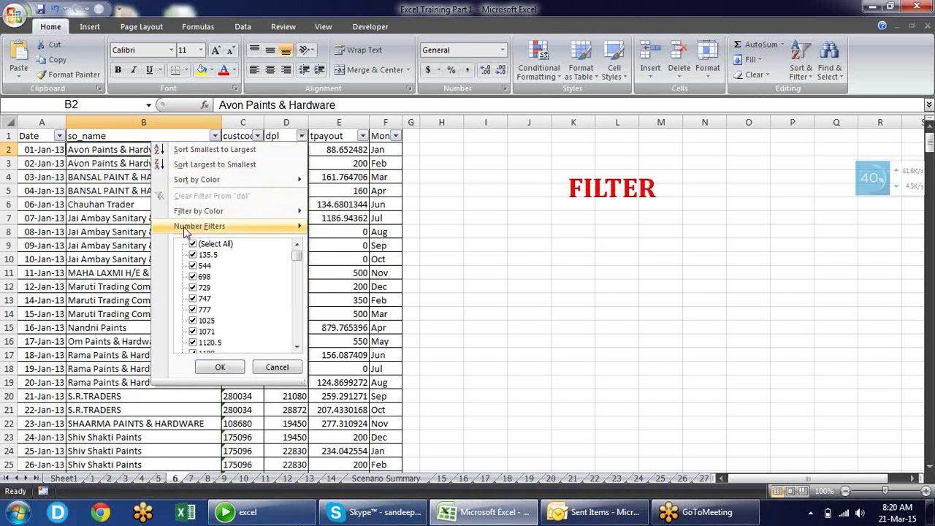
pyautogui.moveTo(186, 227)
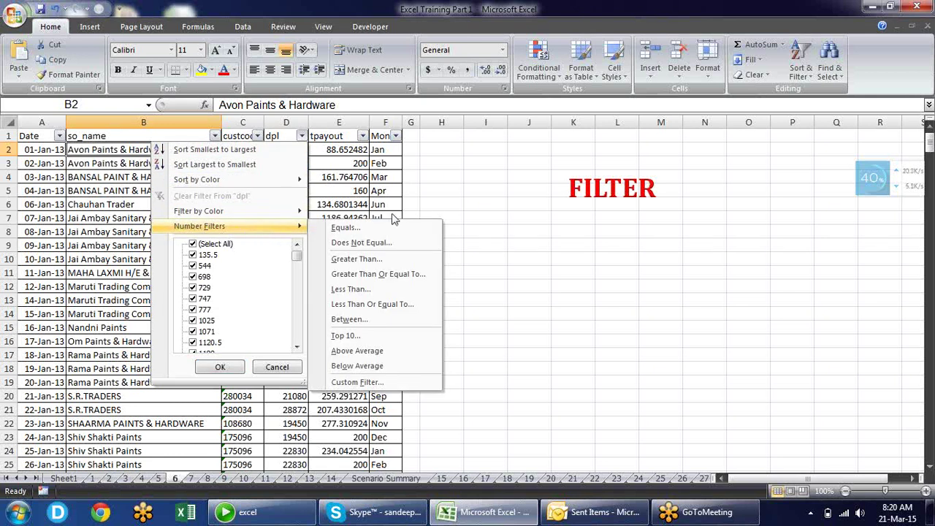
pyautogui.click(499, 215)
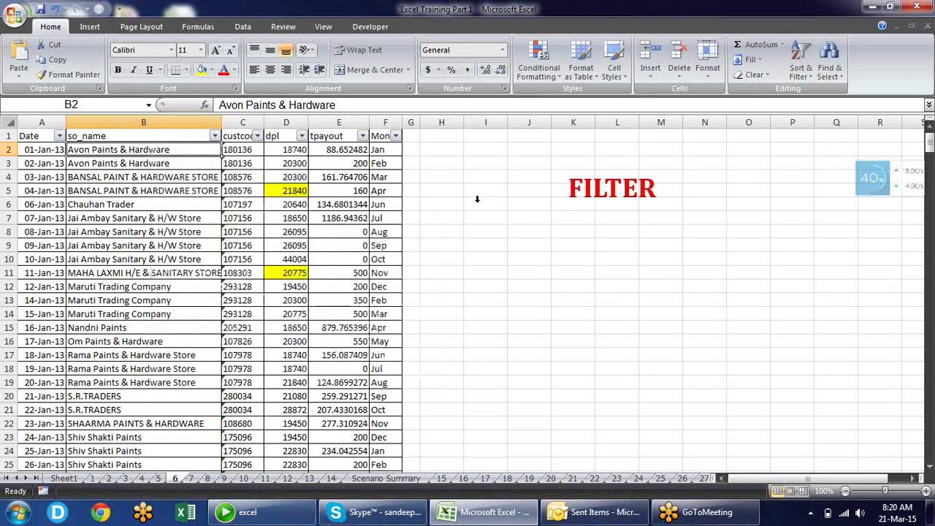
pyautogui.click(57, 161)
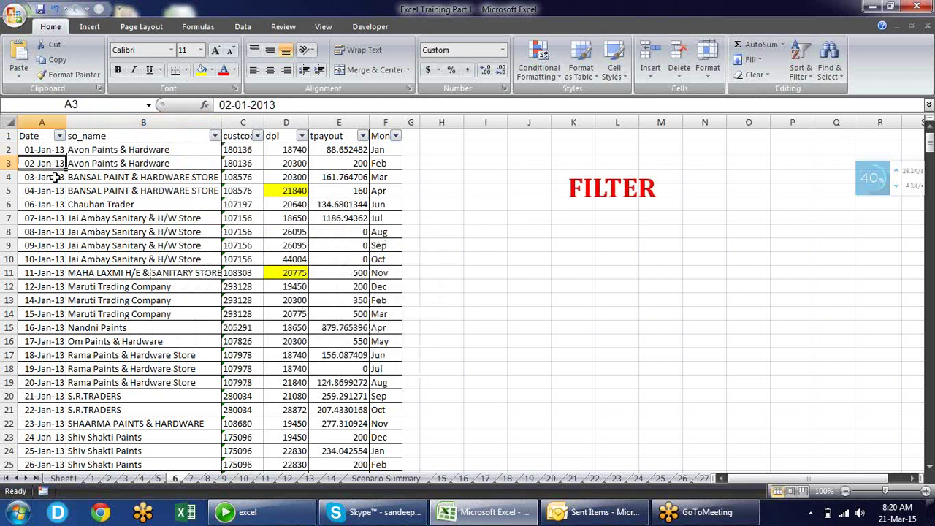
pyautogui.click(55, 176)
pyautogui.click(54, 202)
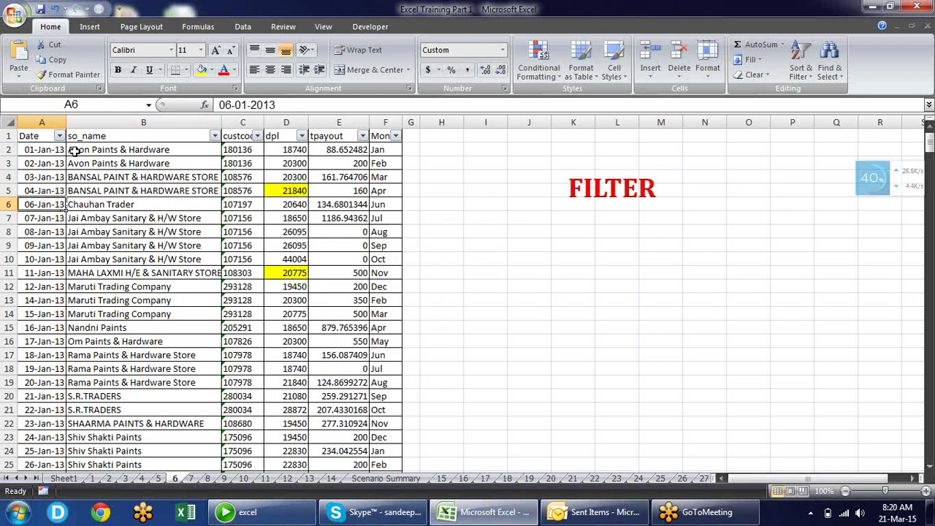
pyautogui.click(446, 176)
pyautogui.write('20.3.15')
pyautogui.press('Return')
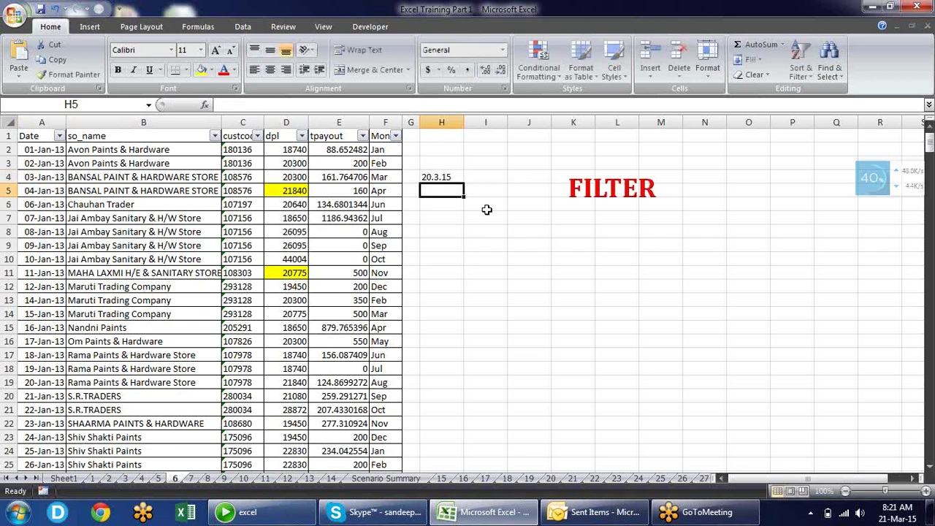
pyautogui.write('=')
pyautogui.press('Escape')
pyautogui.press('Up')
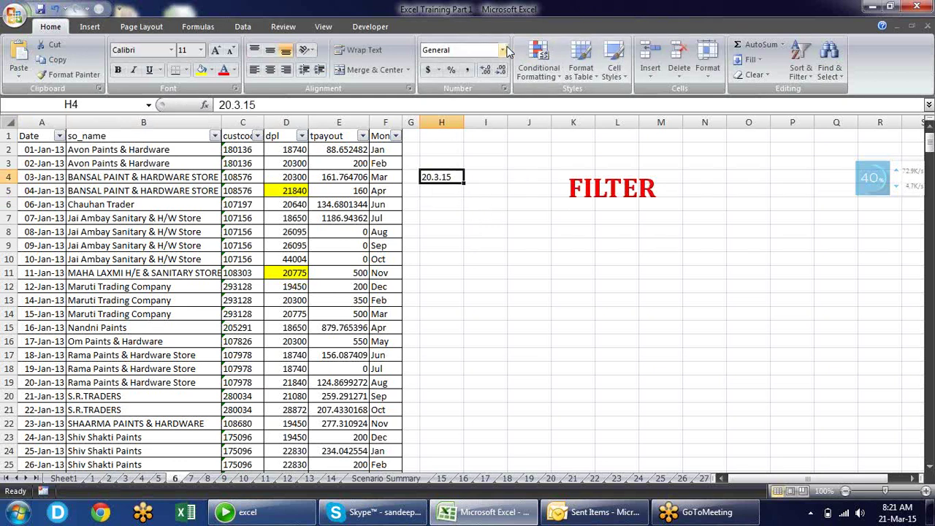
pyautogui.click(503, 50)
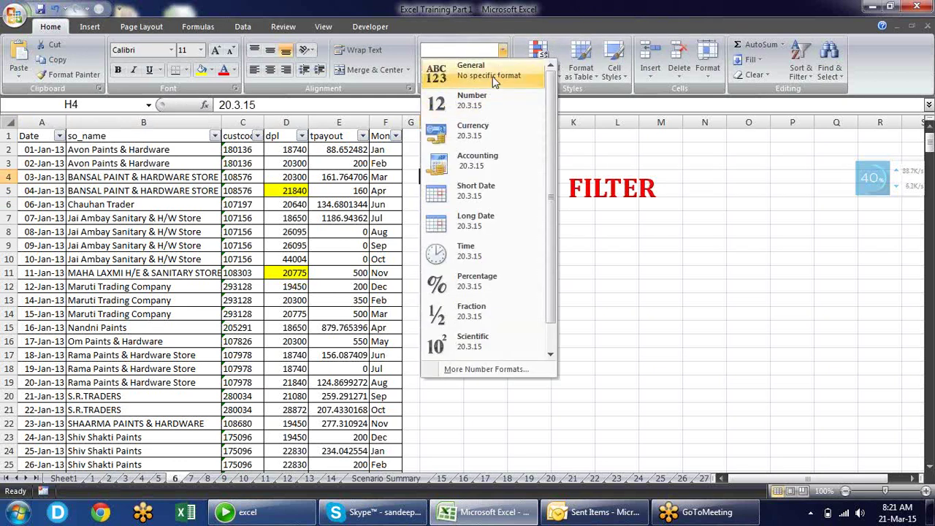
pyautogui.click(492, 76)
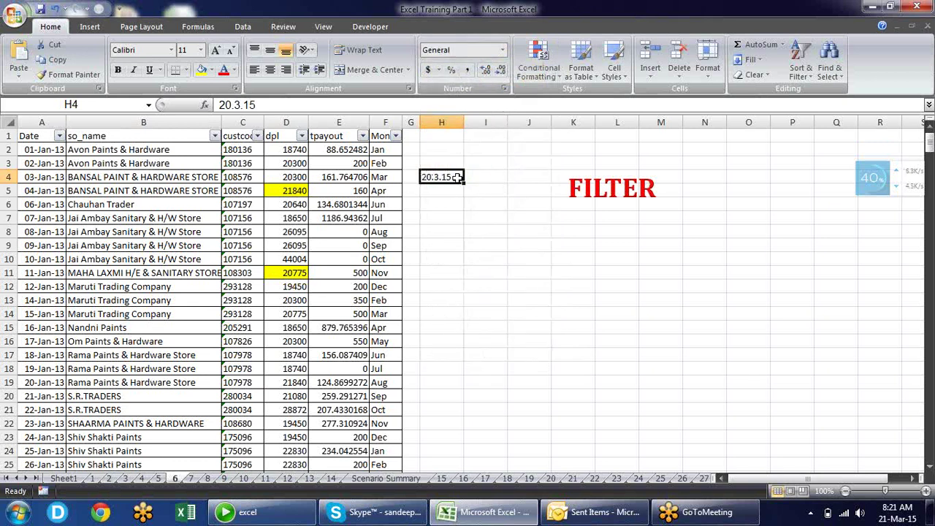
pyautogui.click(493, 175)
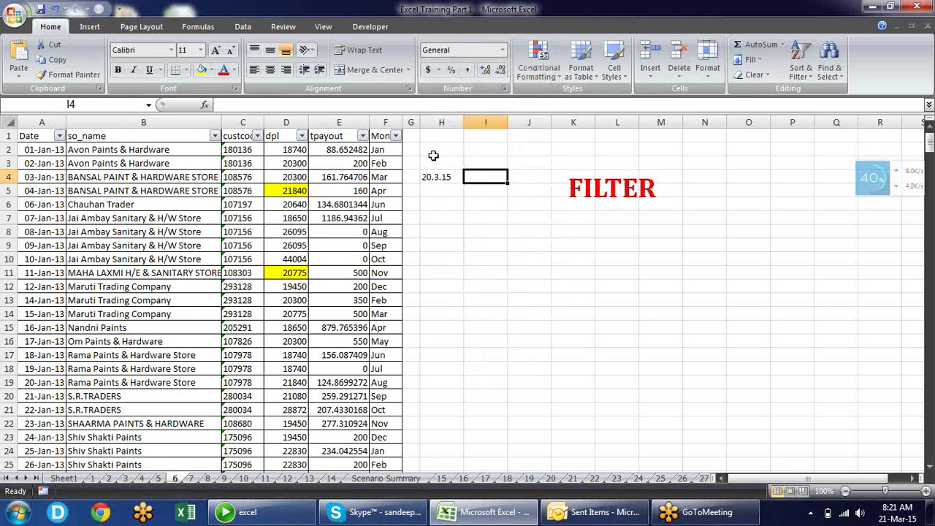
pyautogui.rightClick(456, 190)
pyautogui.click(455, 189)
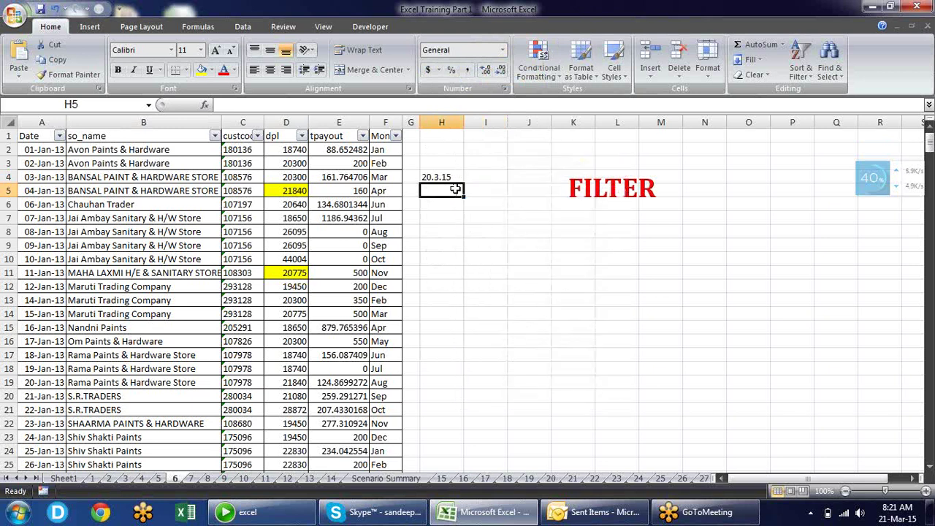
pyautogui.hotkey('ctrl', ';')
pyautogui.press('Return')
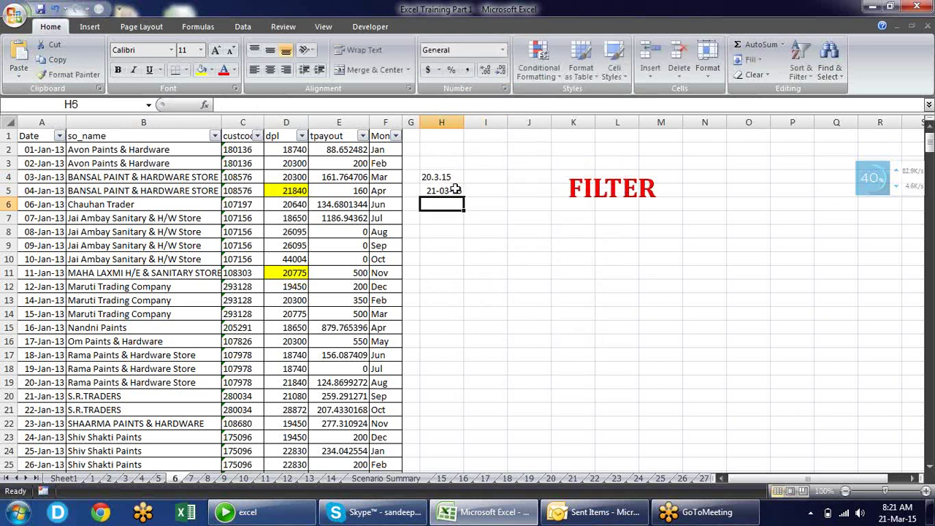
pyautogui.click(455, 190)
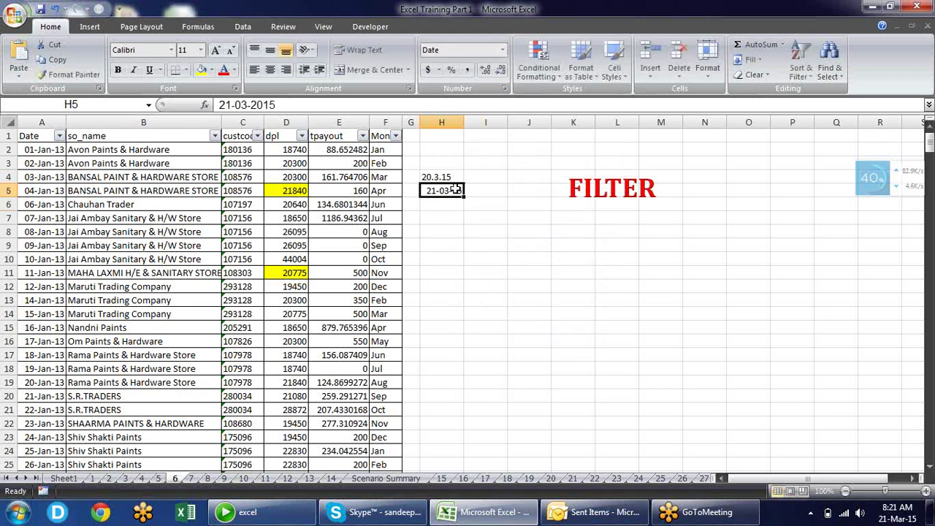
pyautogui.click(501, 49)
pyautogui.click(487, 85)
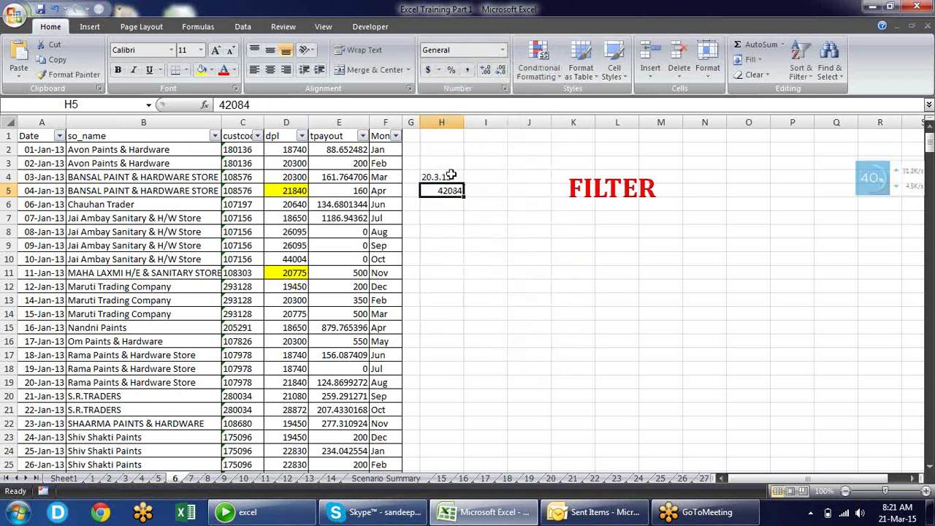
pyautogui.click(448, 178)
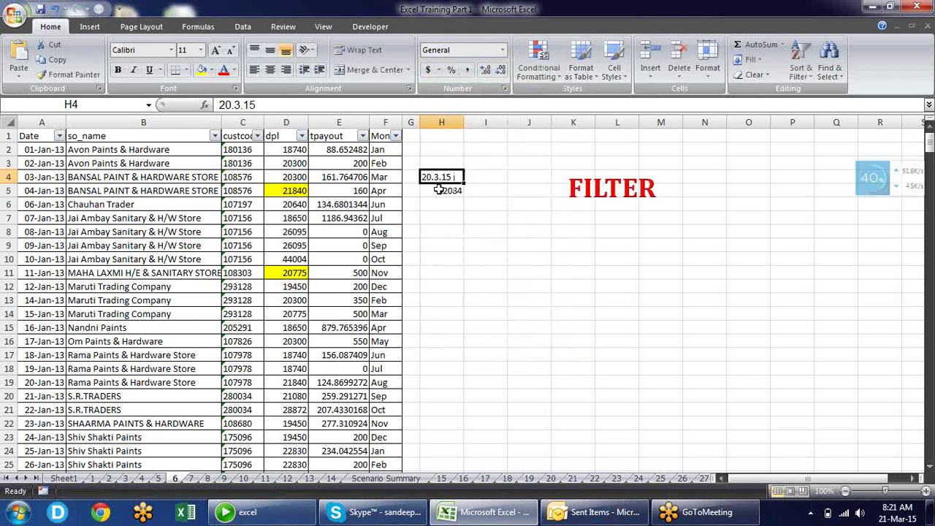
pyautogui.doubleClick(445, 177)
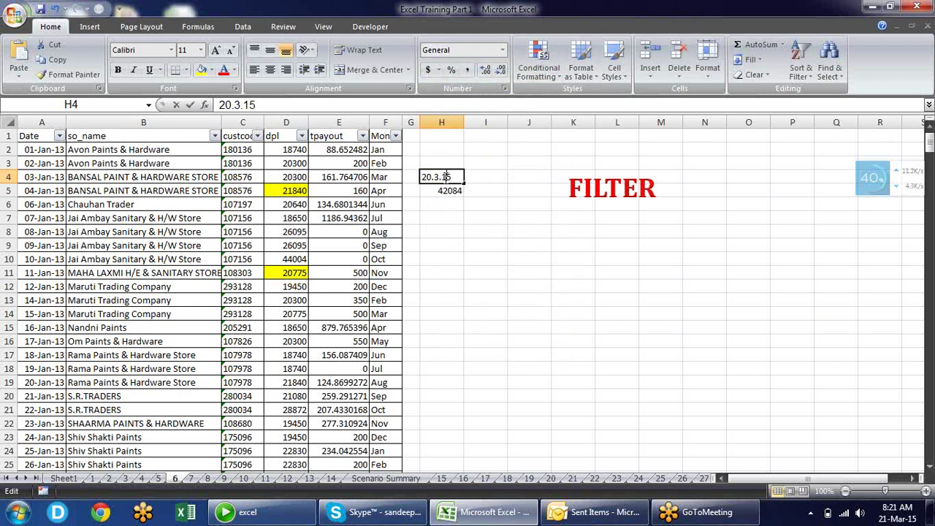
pyautogui.click(490, 175)
pyautogui.moveTo(457, 179); pyautogui.dragTo(459, 192)
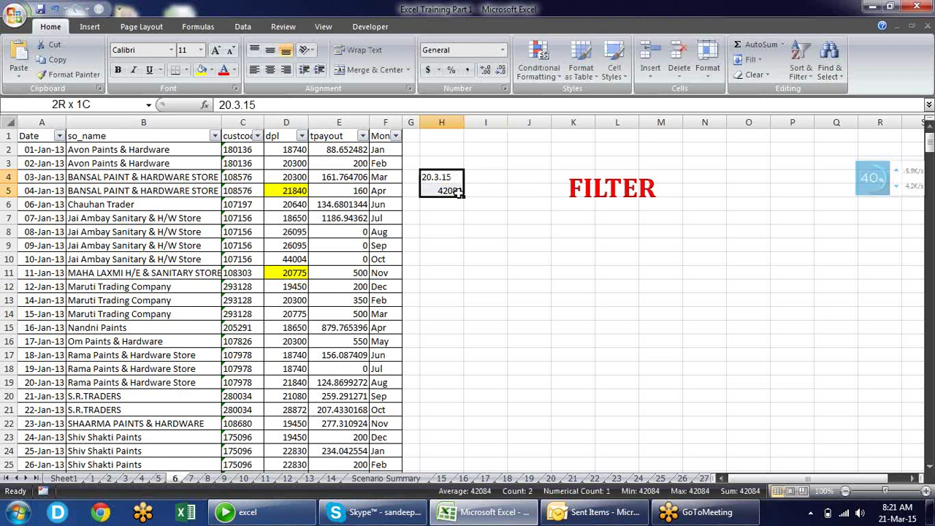
pyautogui.press('Delete')
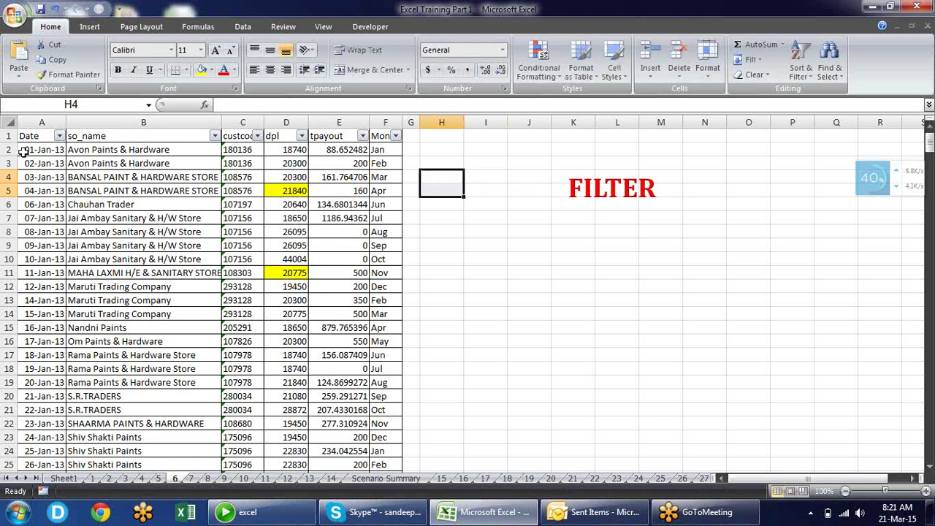
pyautogui.click(33, 162)
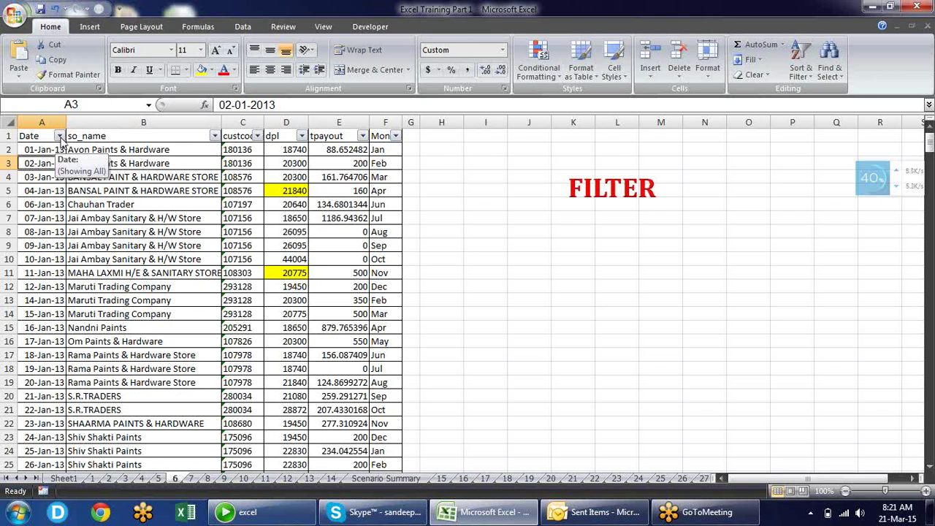
# Step: Replace the date in cell A4 with the text 10.2.2015
pyautogui.click(48, 177)
pyautogui.write('10.2.2015')
pyautogui.press('Return')
pyautogui.press('Up')
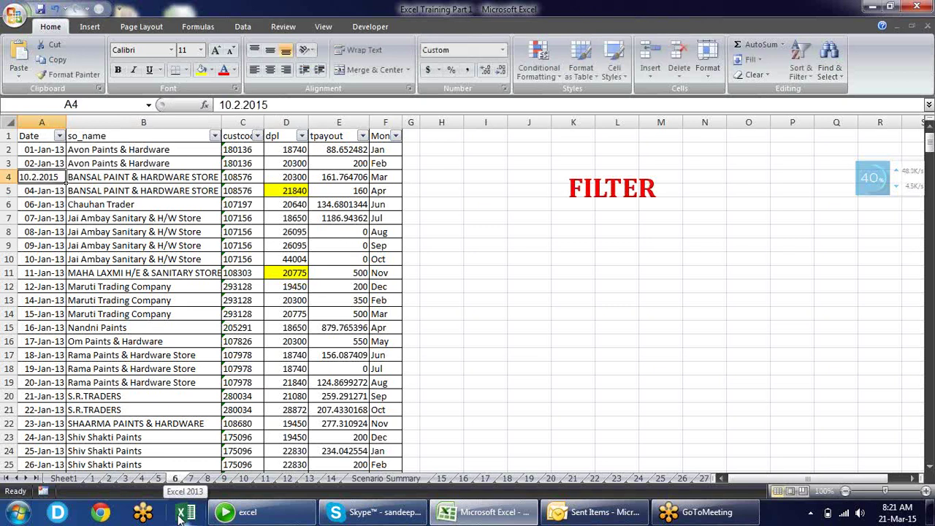
# Step: Browse the Date filter list's 2014 and January groups, then cancel without filtering
pyautogui.click(59, 136)
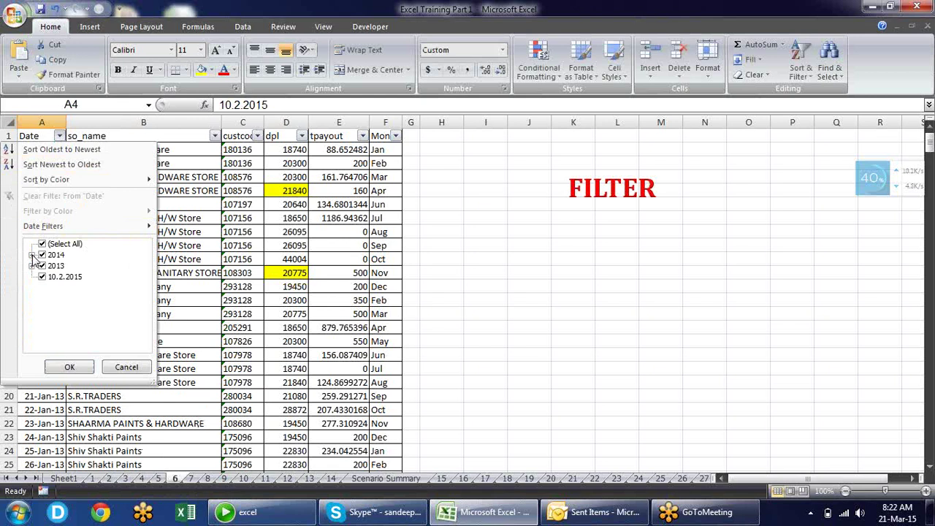
pyautogui.click(32, 255)
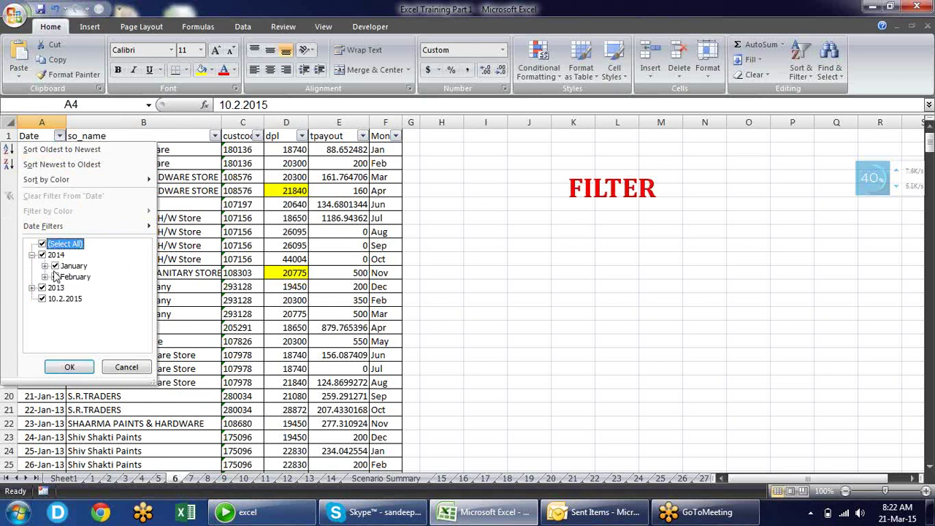
pyautogui.click(44, 265)
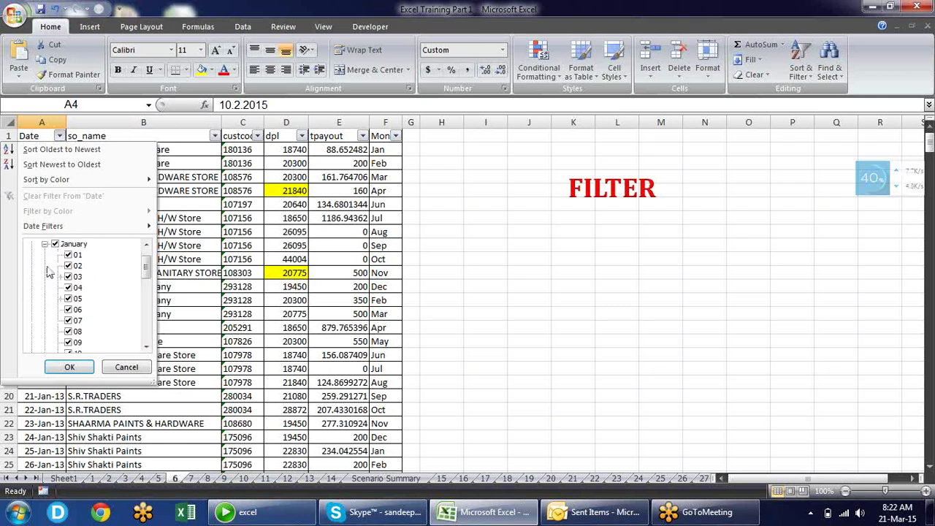
pyautogui.scroll(3, 143, 271)
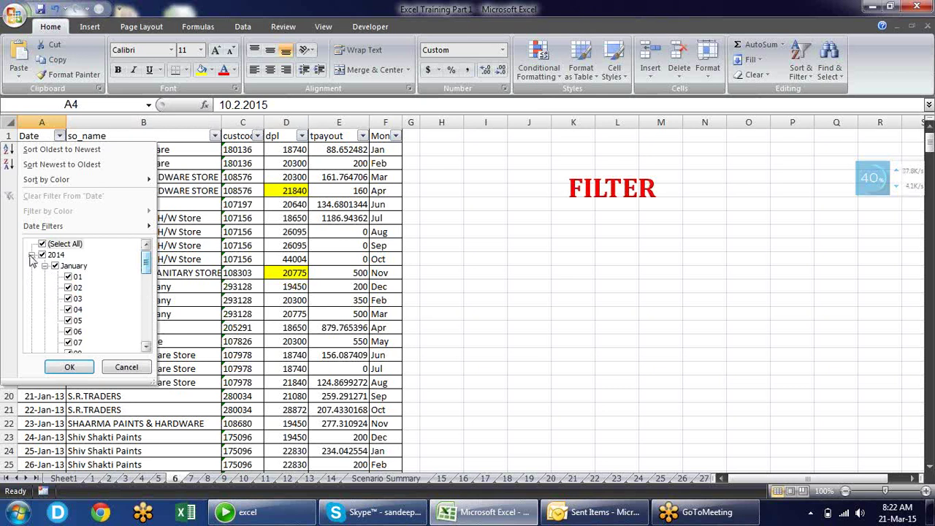
pyautogui.click(32, 255)
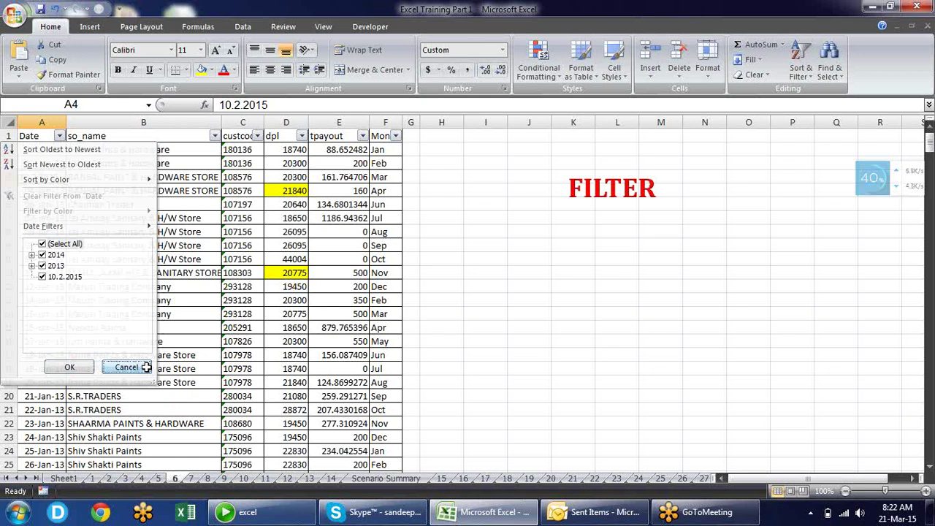
pyautogui.click(126, 367)
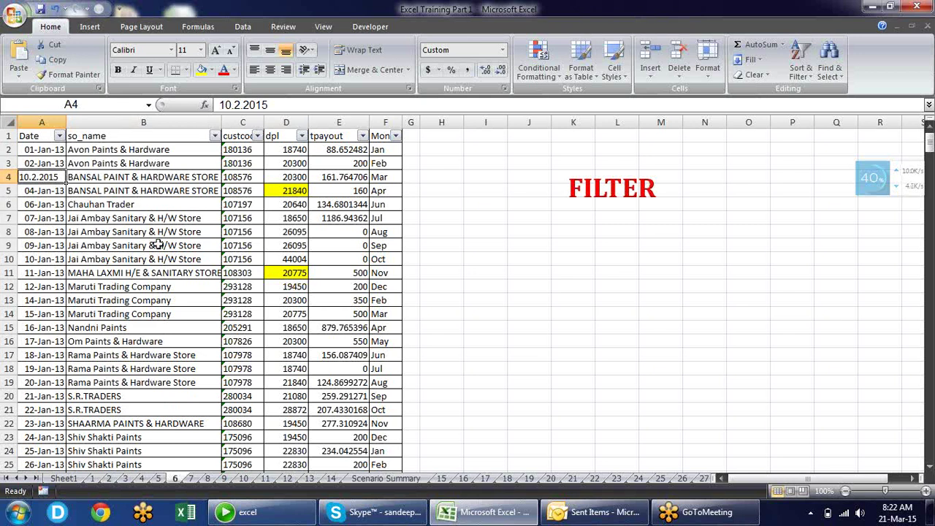
# Step: Undo the A4 change and filter the Date column to January 2014 only
pyautogui.hotkey('ctrl', 'z')
pyautogui.press('Down')
pyautogui.press('Up')
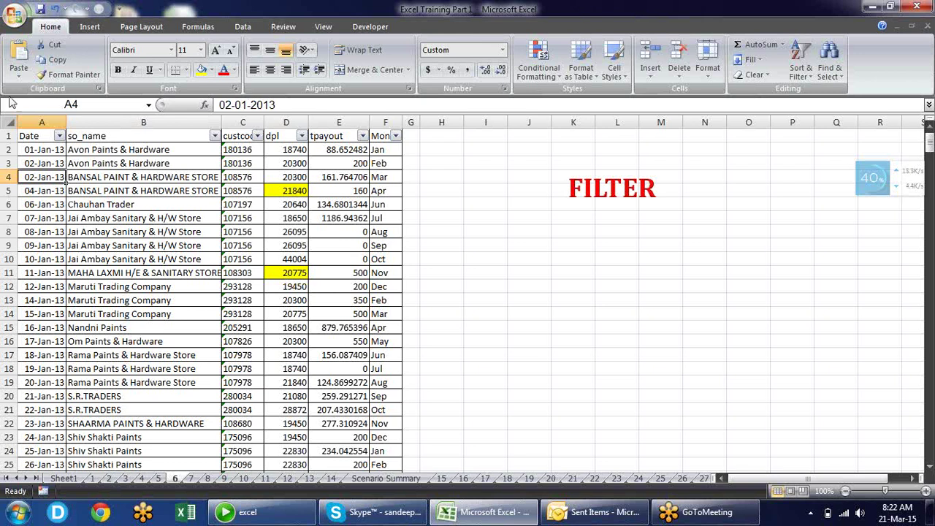
pyautogui.click(60, 136)
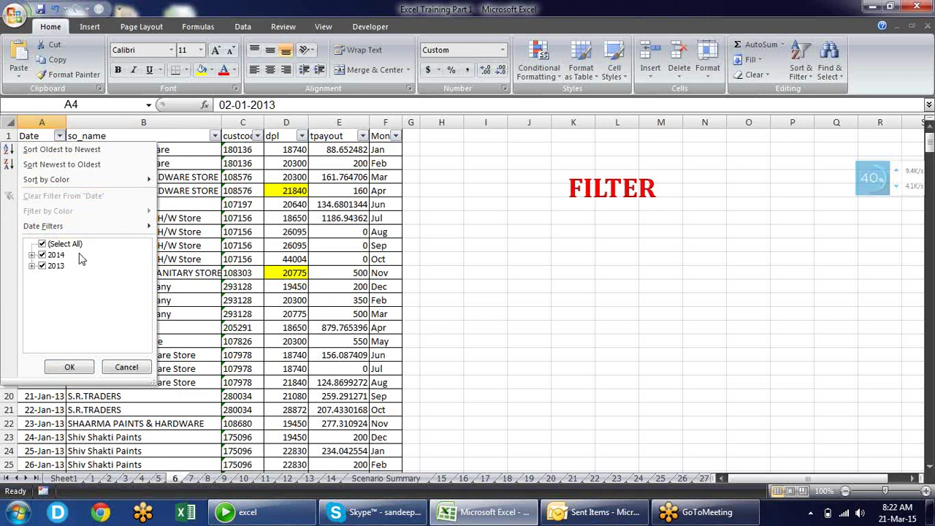
pyautogui.click(33, 255)
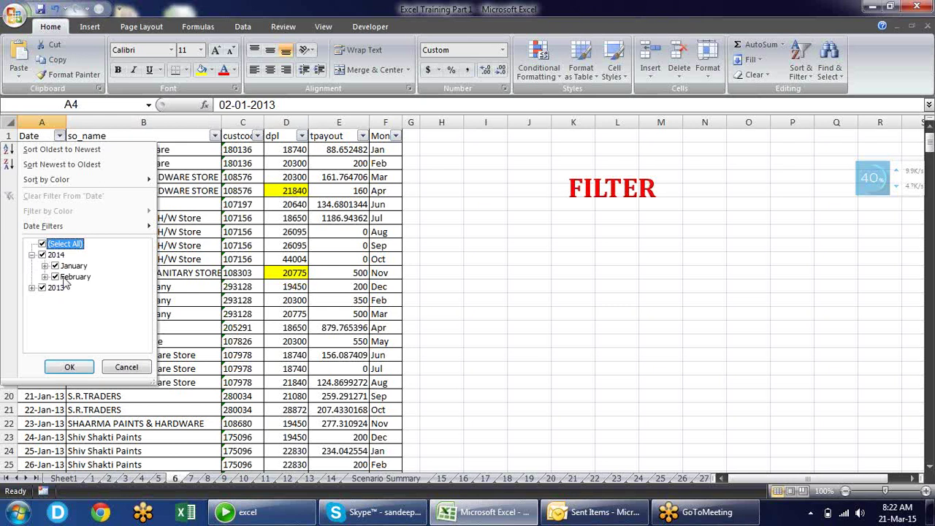
pyautogui.click(42, 244)
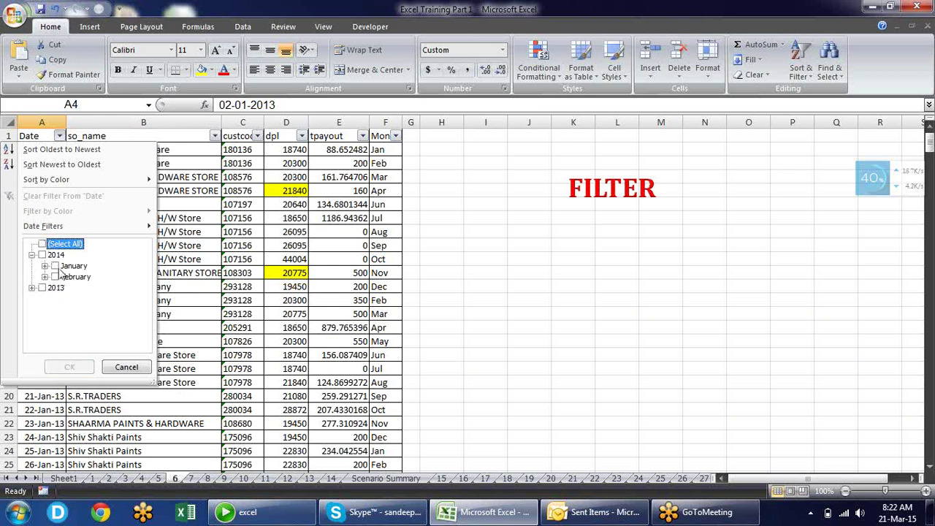
pyautogui.click(55, 266)
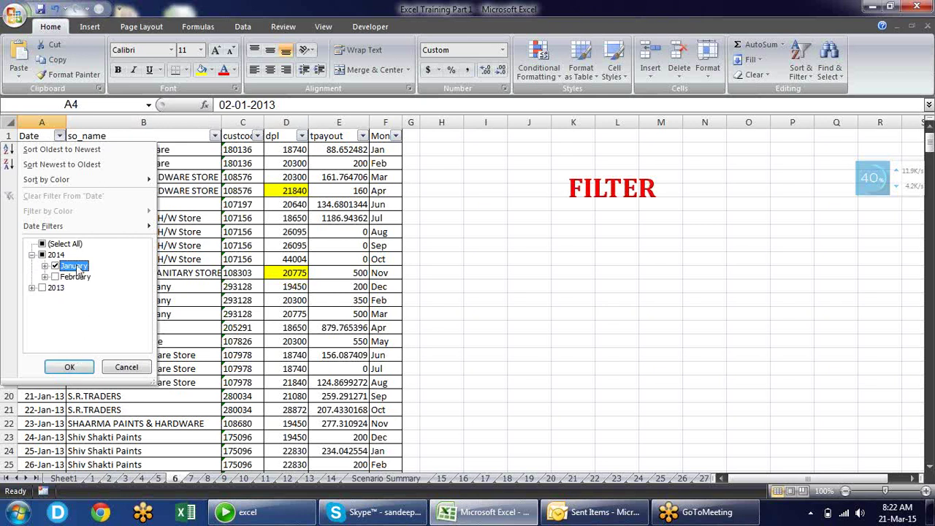
pyautogui.click(73, 366)
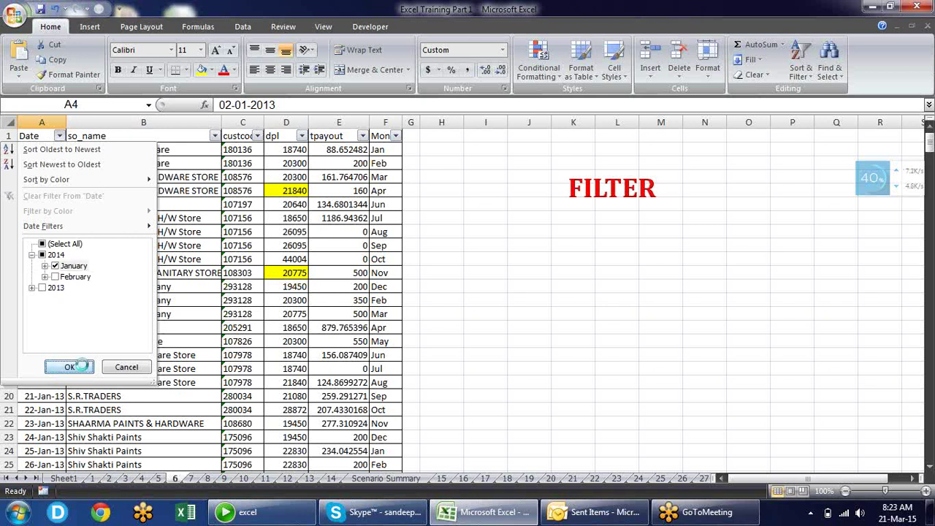
# Step: Check several filtered dates to confirm only January 2014 rows remain
pyautogui.click(59, 163)
pyautogui.click(62, 176)
pyautogui.click(62, 203)
pyautogui.click(62, 217)
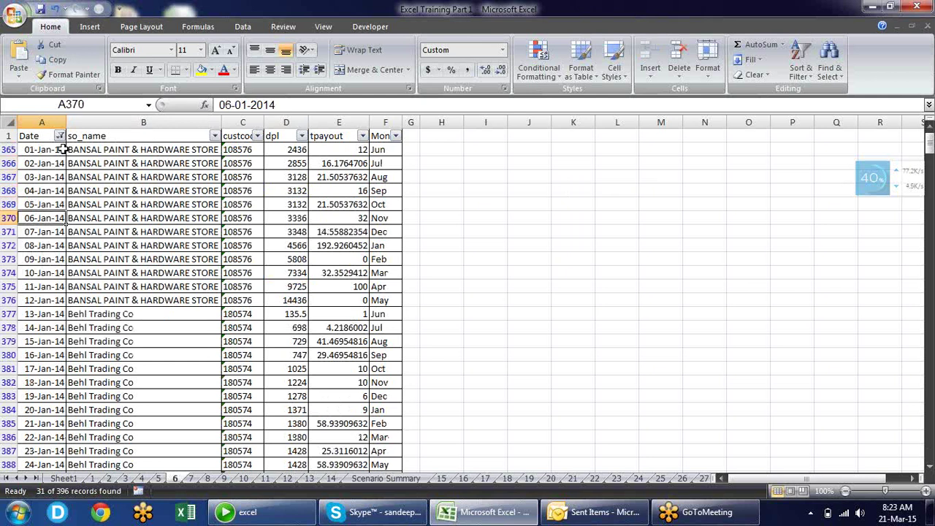
pyautogui.click(59, 135)
# Step: Filter the Date column to January 2014 plus 02 February 2014
pyautogui.moveTo(59, 226)
pyautogui.click(58, 245)
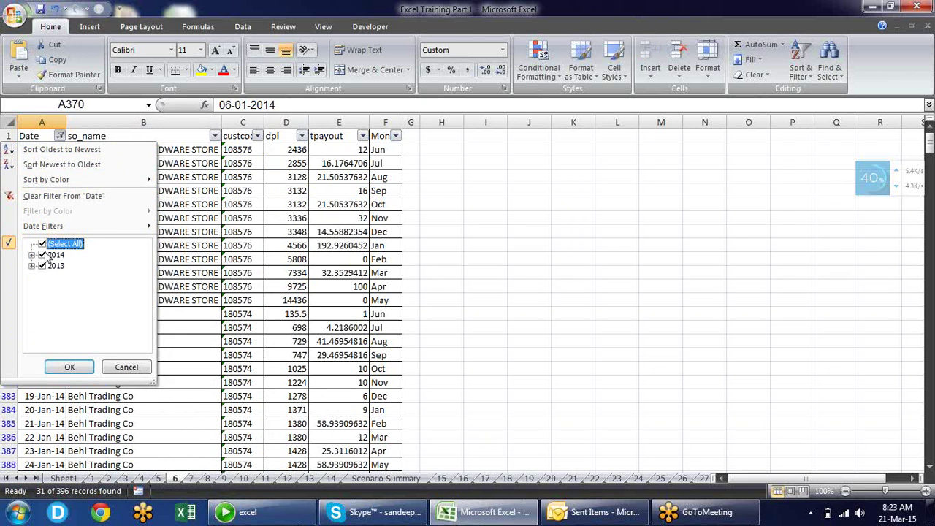
pyautogui.click(32, 255)
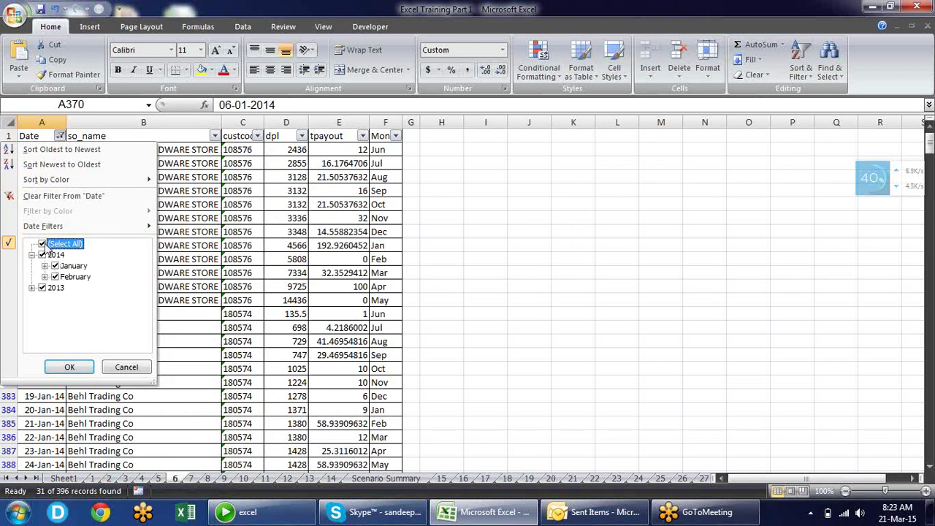
pyautogui.click(42, 244)
pyautogui.click(55, 266)
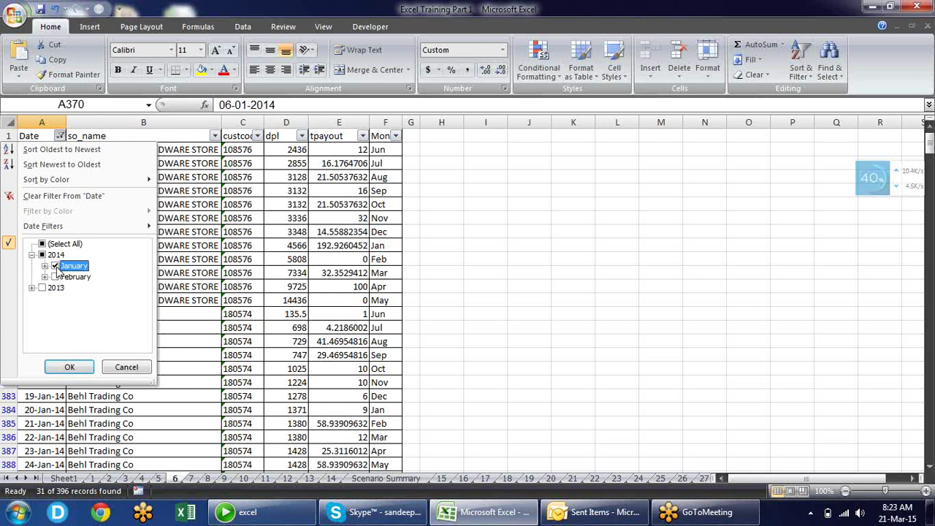
pyautogui.click(45, 277)
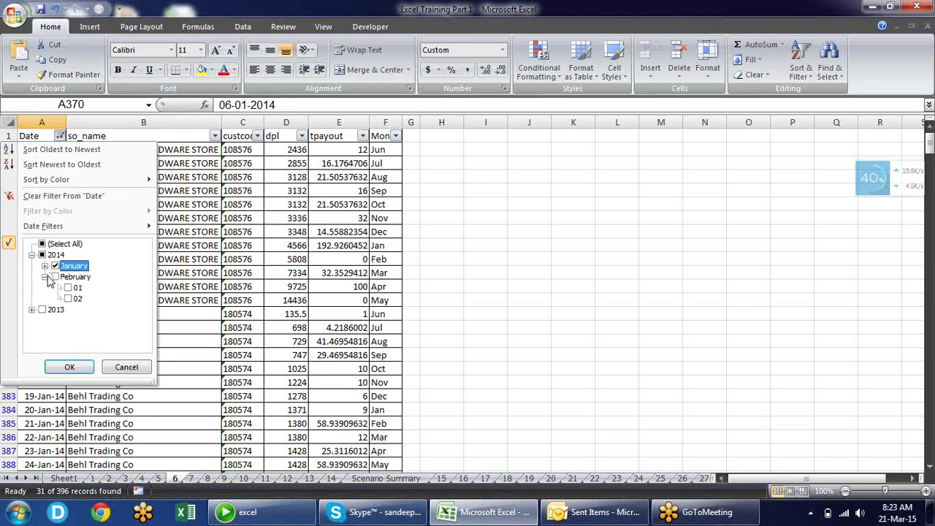
pyautogui.click(69, 299)
pyautogui.click(69, 300)
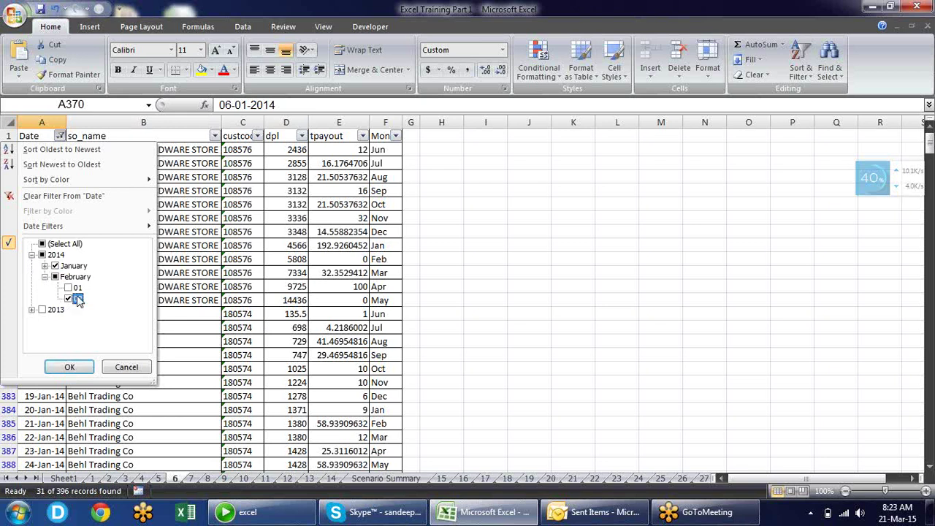
pyautogui.click(70, 368)
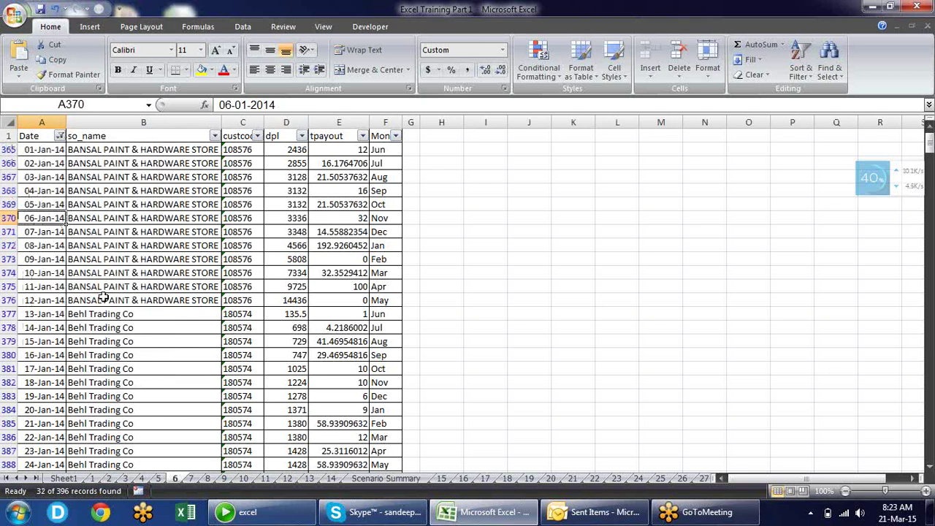
# Step: Tick (Select All) in the Date filter so every row shows again
pyautogui.click(59, 135)
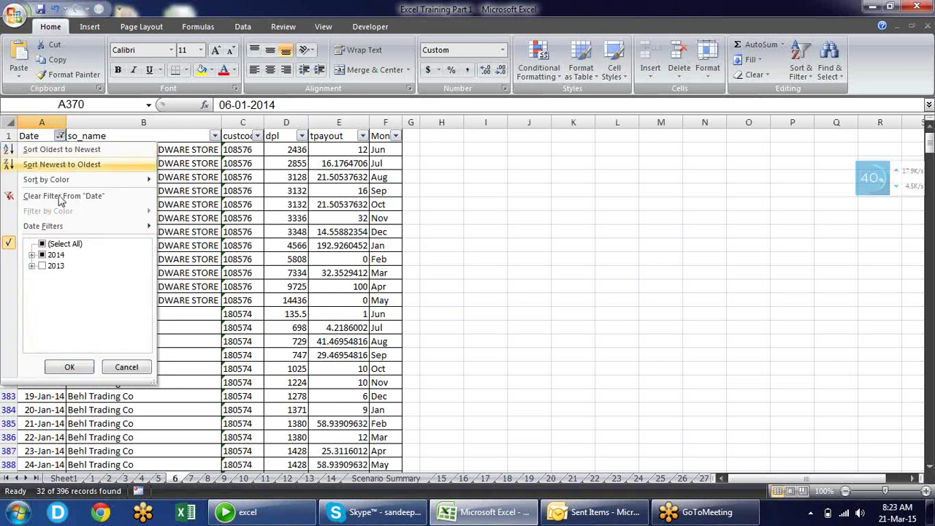
pyautogui.click(60, 244)
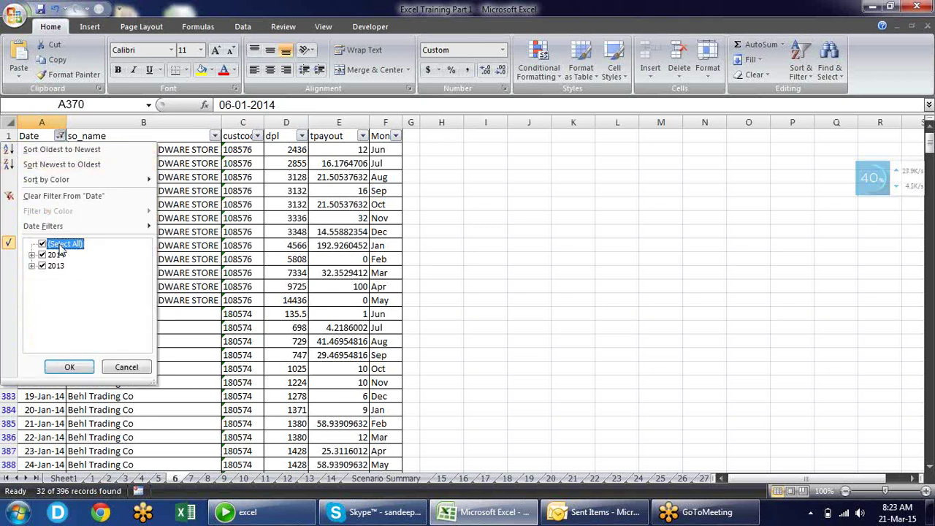
pyautogui.click(71, 368)
pyautogui.click(59, 137)
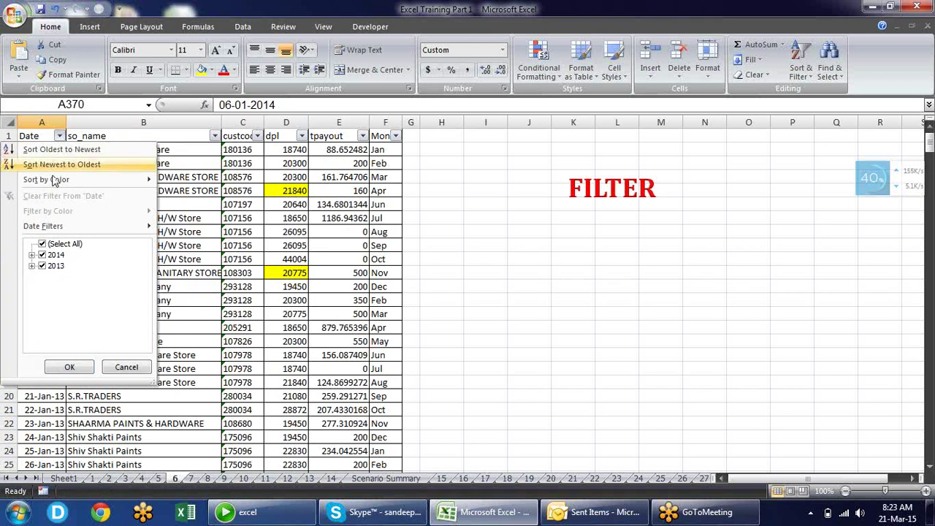
pyautogui.moveTo(55, 225)
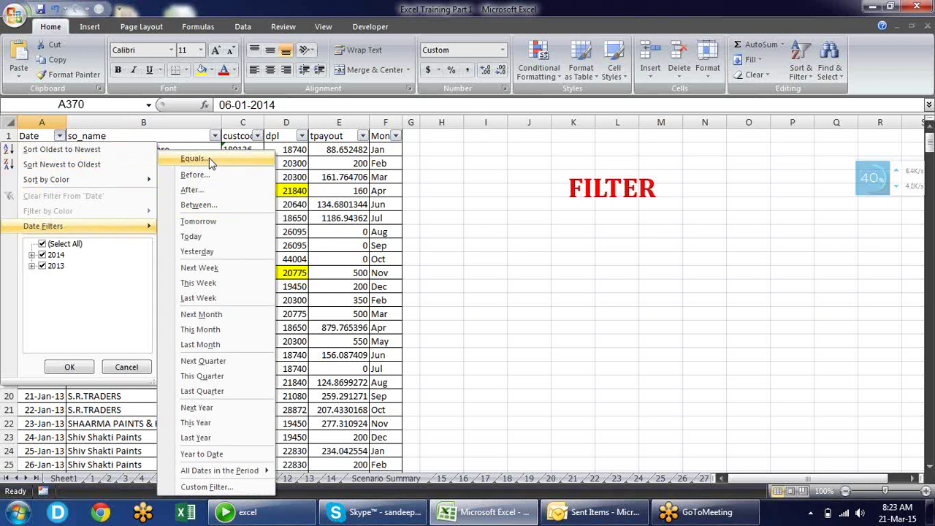
# Step: Apply a Date 'equals' filter of 03-Jan-14, leaving one BANSAL PAINT & HARDWARE STORE row
pyautogui.click(194, 158)
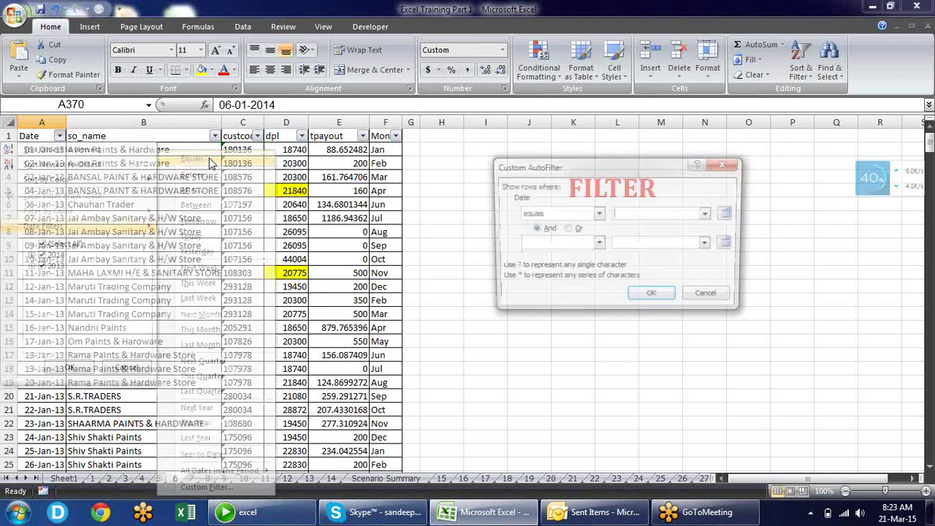
pyautogui.click(729, 213)
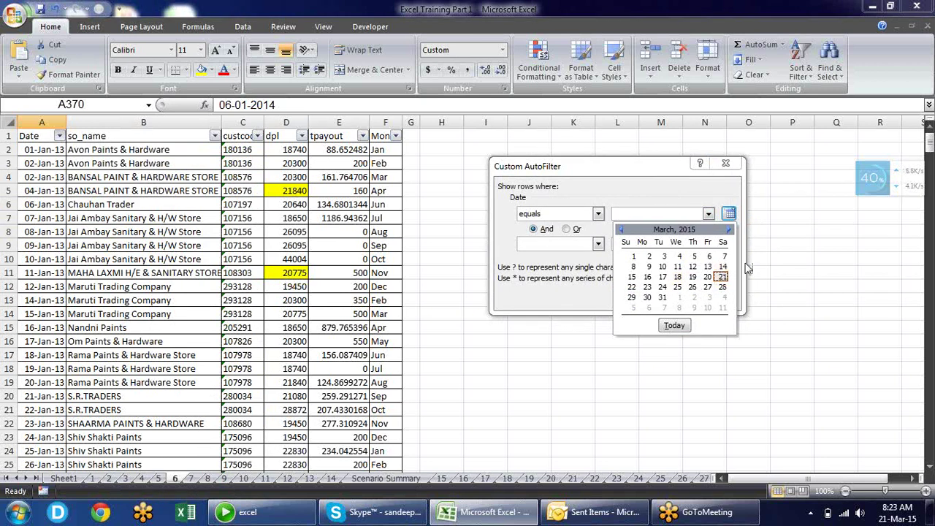
pyautogui.click(767, 251)
pyautogui.click(708, 213)
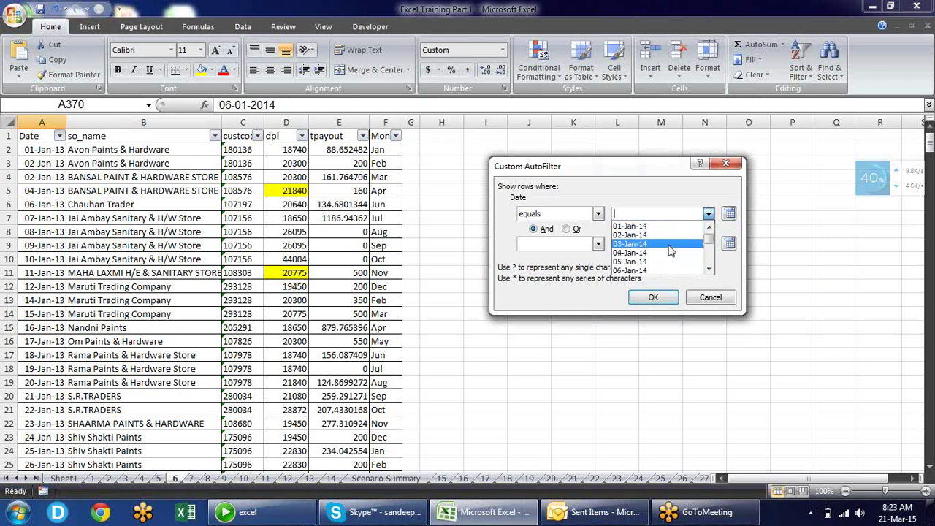
pyautogui.click(670, 245)
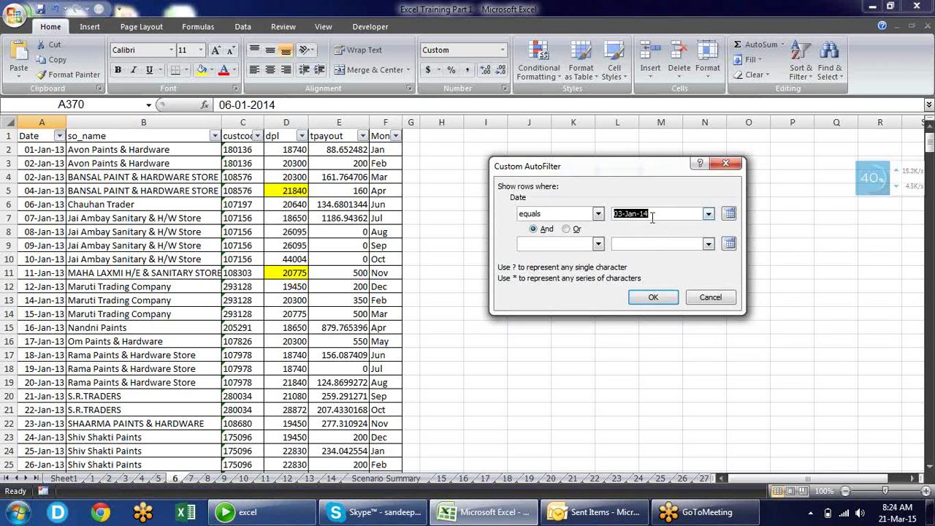
pyautogui.click(654, 297)
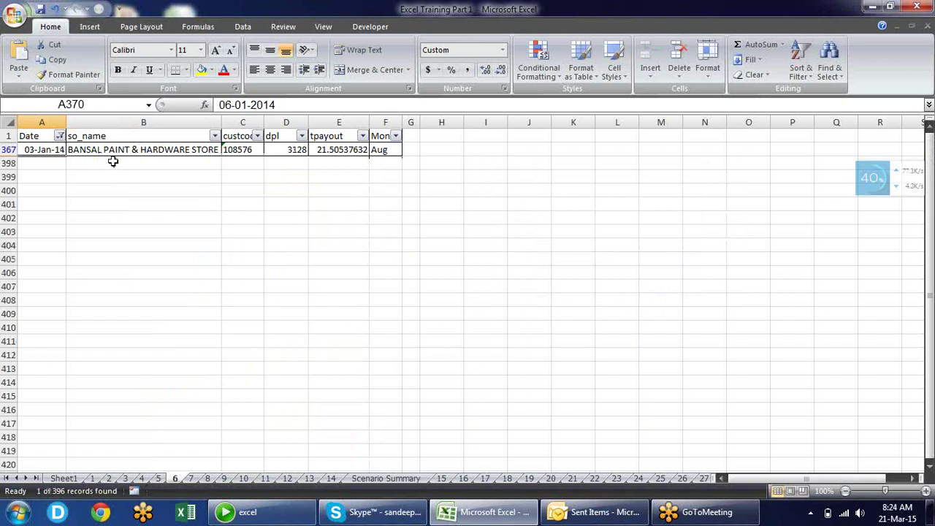
pyautogui.moveTo(62, 138)
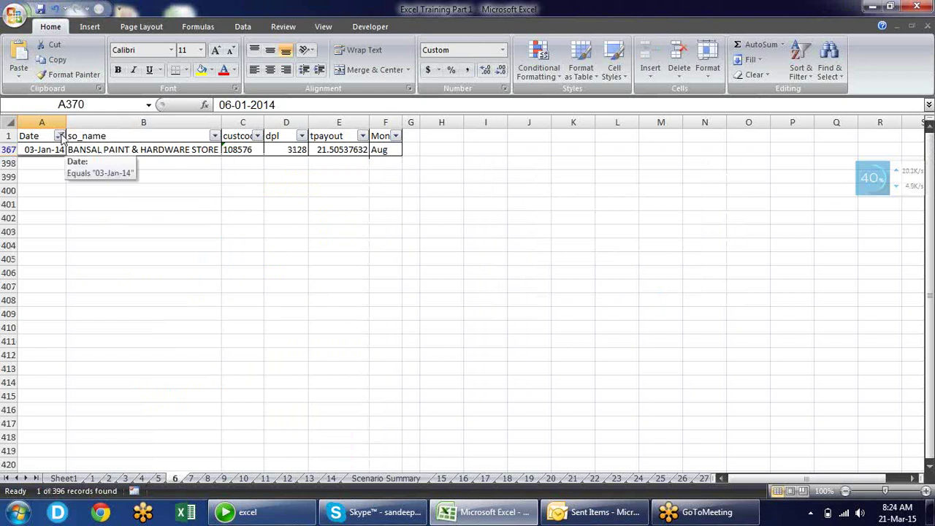
# Step: Apply a Date 'before' filter with cutoff 13-Apr-13
pyautogui.click(60, 136)
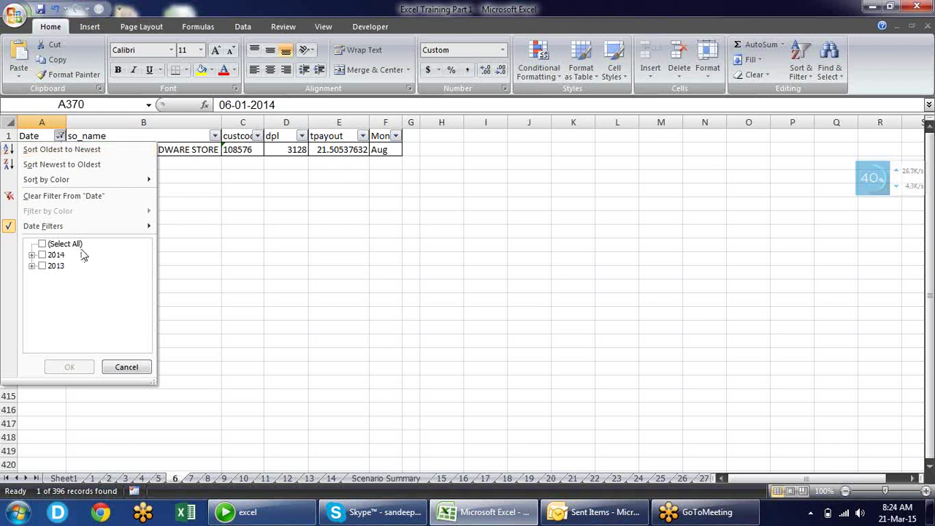
pyautogui.moveTo(121, 227)
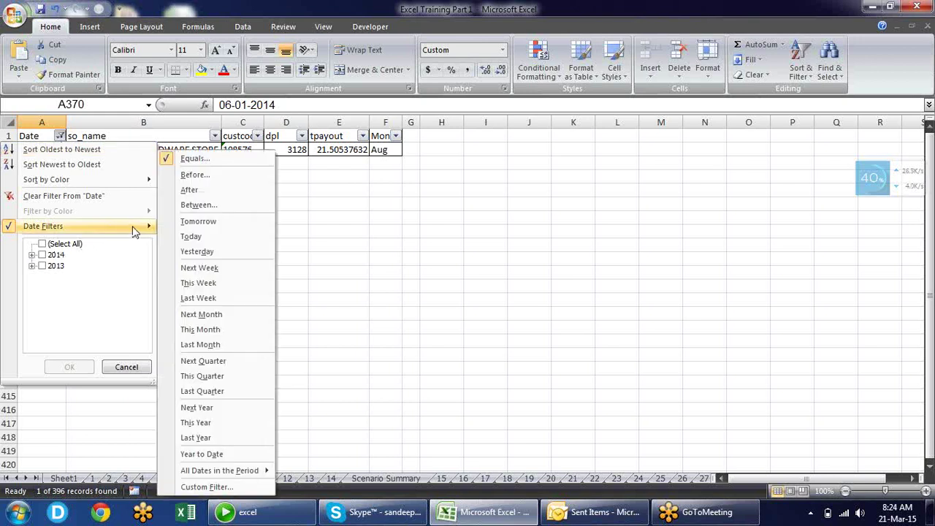
pyautogui.click(212, 180)
pyautogui.click(707, 215)
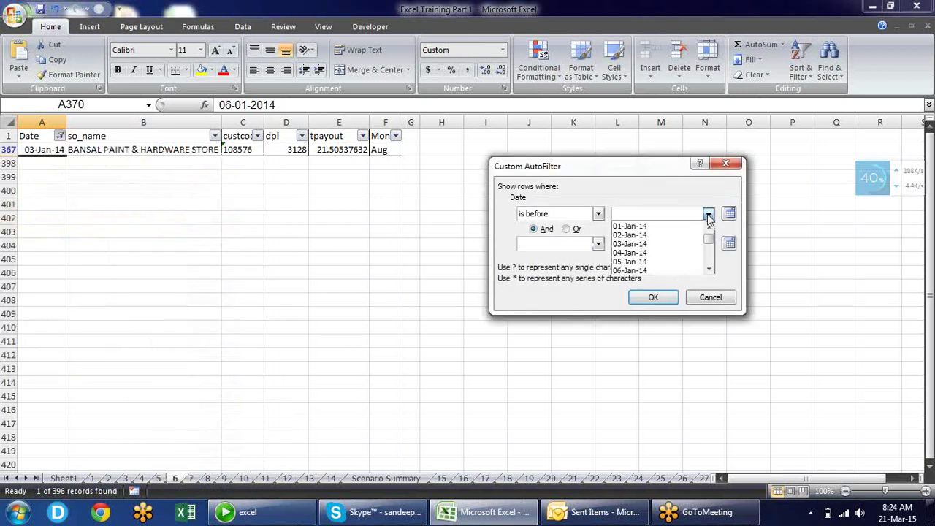
pyautogui.moveTo(707, 238); pyautogui.dragTo(708, 245)
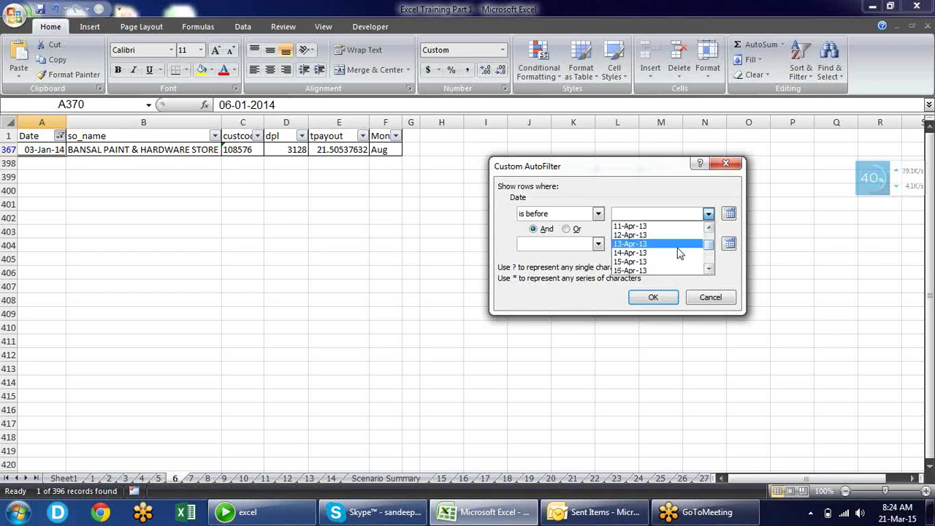
pyautogui.click(677, 246)
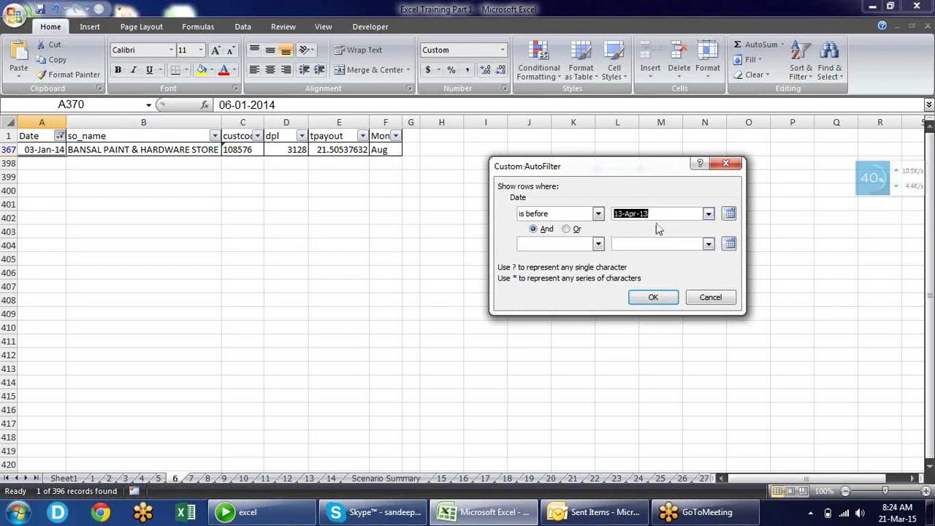
pyautogui.click(654, 297)
# Step: Review the dates in the 100 filtered rows down to the last match
pyautogui.click(47, 153)
pyautogui.click(50, 189)
pyautogui.click(45, 302)
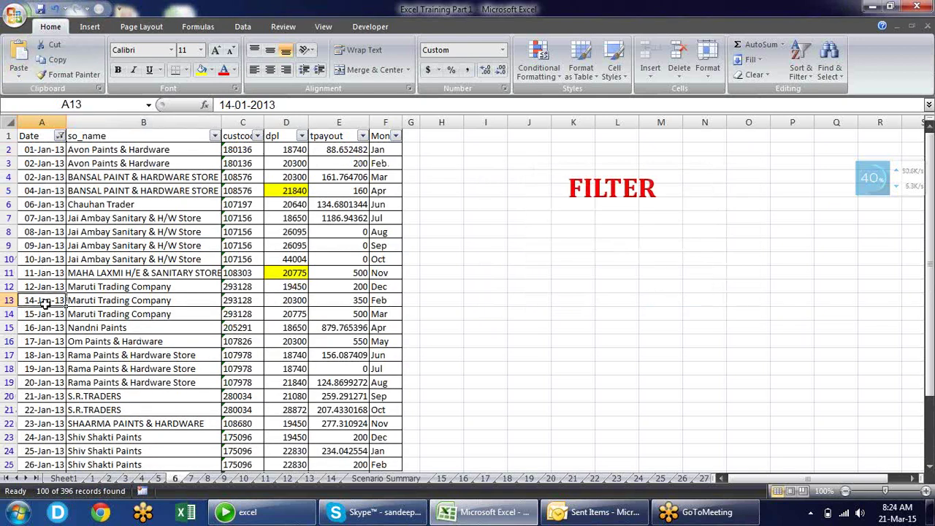
pyautogui.click(43, 338)
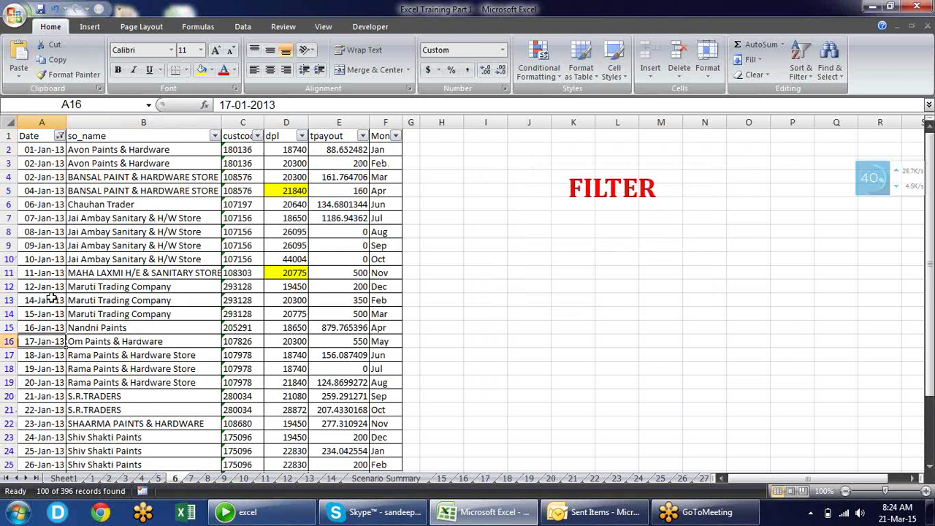
pyautogui.press('Down')
pyautogui.press('Down')
pyautogui.press('Down')
pyautogui.press('Down')
pyautogui.press('Down')
pyautogui.press('Down')
pyautogui.press('Down')
pyautogui.press('Down')
pyautogui.press('Down')
pyautogui.press('Down')
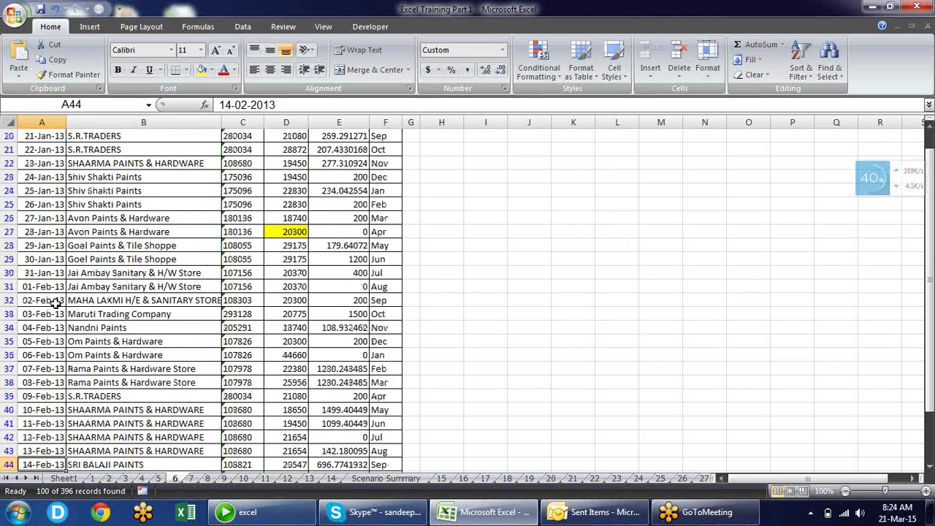
pyautogui.press('Down')
pyautogui.press('Down')
pyautogui.press('Down')
pyautogui.press('Down')
pyautogui.press('Down')
pyautogui.press('Down')
pyautogui.press('Down')
pyautogui.press('Down')
pyautogui.press('Down')
pyautogui.press('Down')
pyautogui.press('Down')
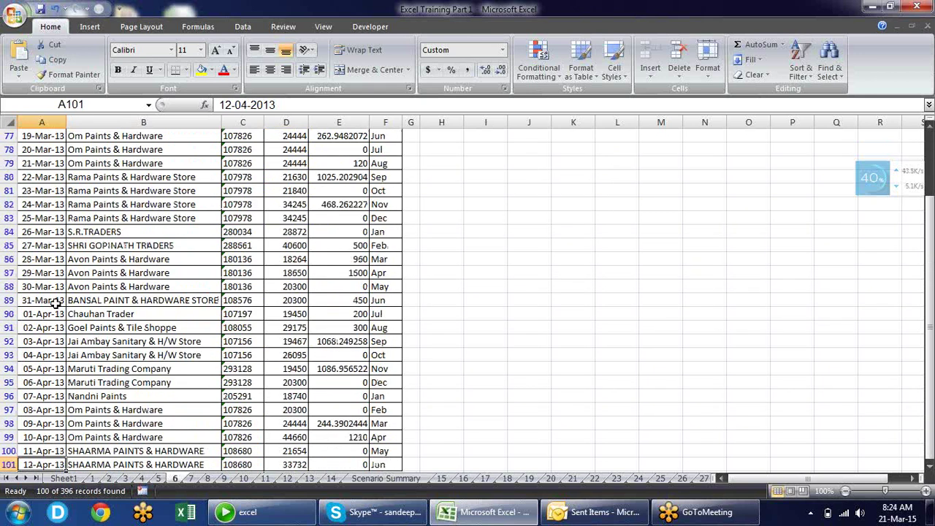
pyautogui.press('Down')
pyautogui.press('Up')
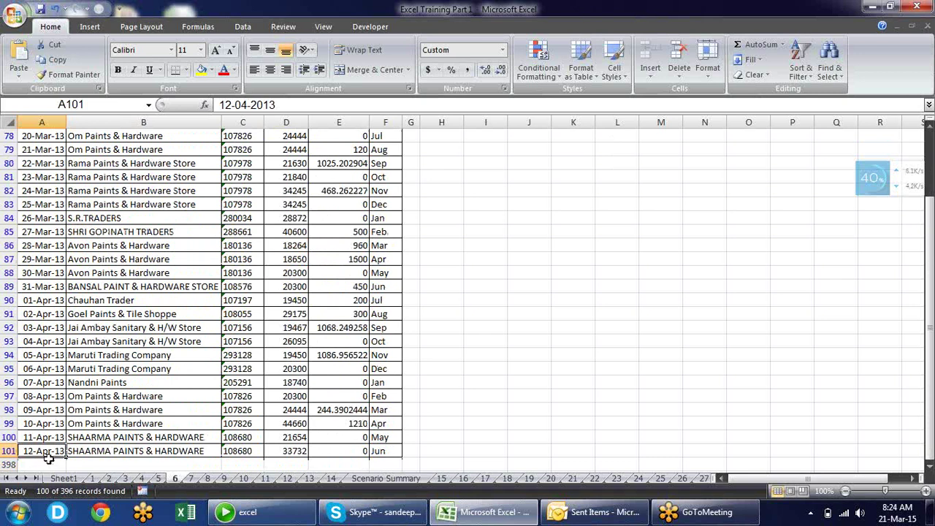
# Step: From the Date header, use the keyboard to open the 'is after' custom date filter
pyautogui.hotkey('ctrl', 'Home')
pyautogui.hotkey('alt', 'Down')
pyautogui.press('Down')
pyautogui.press('Down')
pyautogui.press('Down')
pyautogui.press('Down')
pyautogui.press('Down')
pyautogui.press('Down')
pyautogui.press('Right')
pyautogui.press('Down')
pyautogui.press('Down')
pyautogui.press('Return')
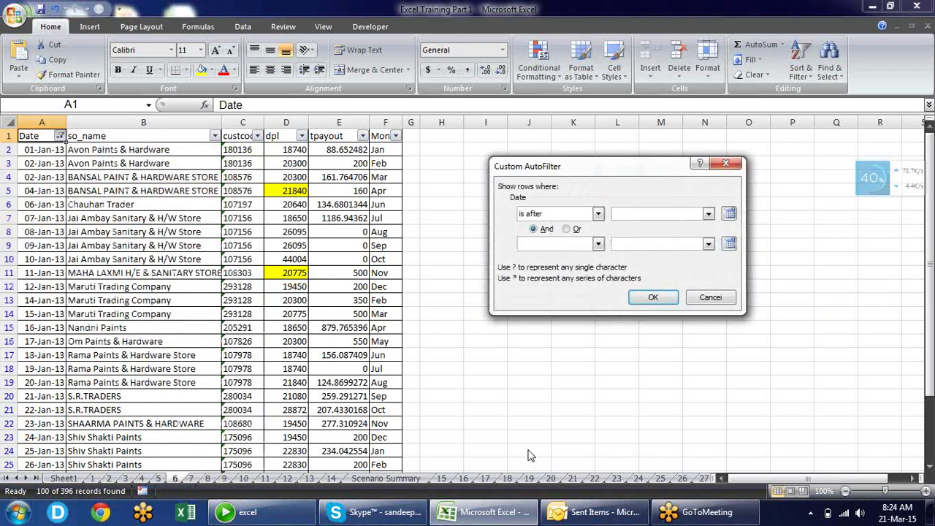
# Step: Filter the Date column to dates after 04-Jan-14, showing 29 records
pyautogui.click(708, 214)
pyautogui.moveTo(708, 238); pyautogui.dragTo(711, 212)
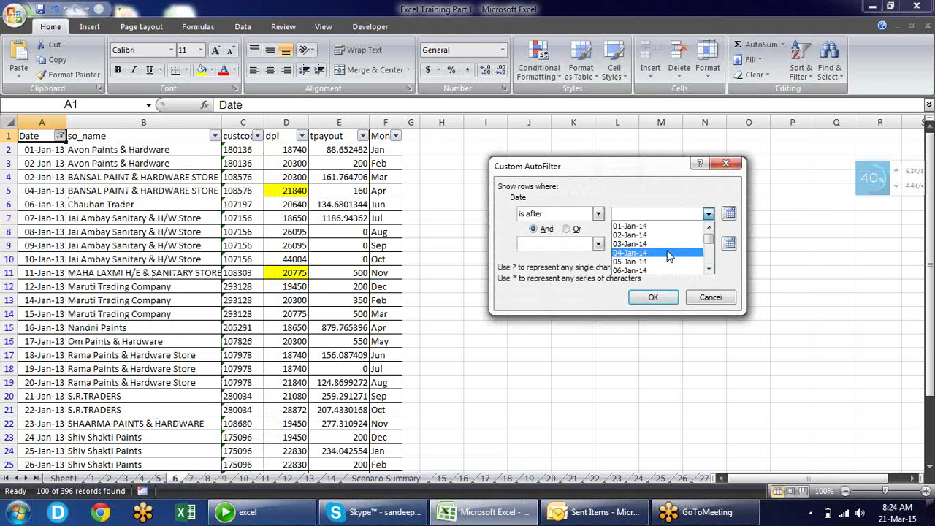
pyautogui.click(668, 253)
pyautogui.click(662, 297)
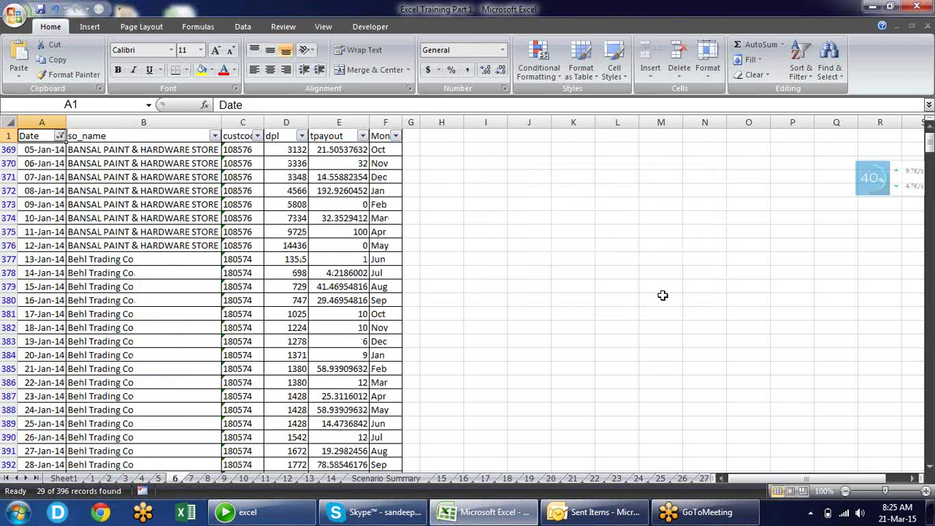
pyautogui.press('Down')
pyautogui.press('Down')
pyautogui.press('Down')
pyautogui.press('Down')
pyautogui.press('Down')
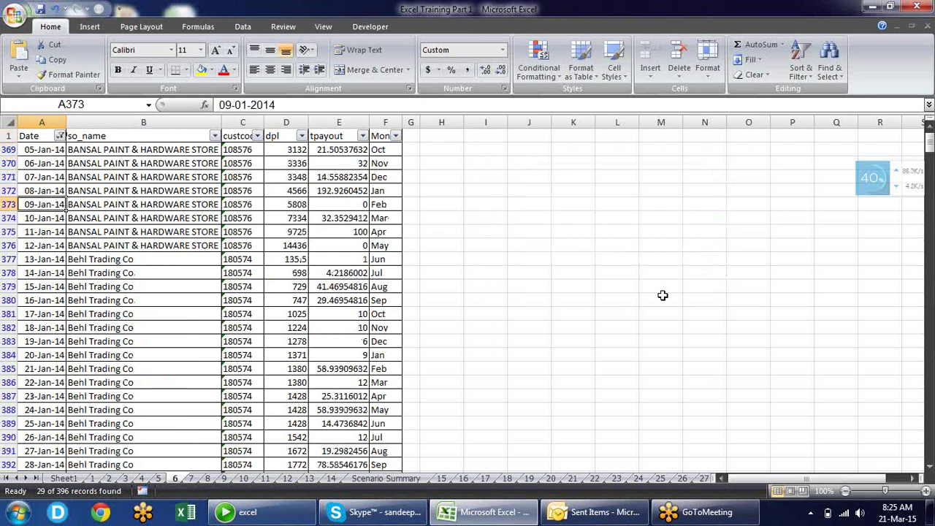
# Step: Tick (Select All) in the Date filter to restore every row
pyautogui.click(59, 136)
pyautogui.click(65, 243)
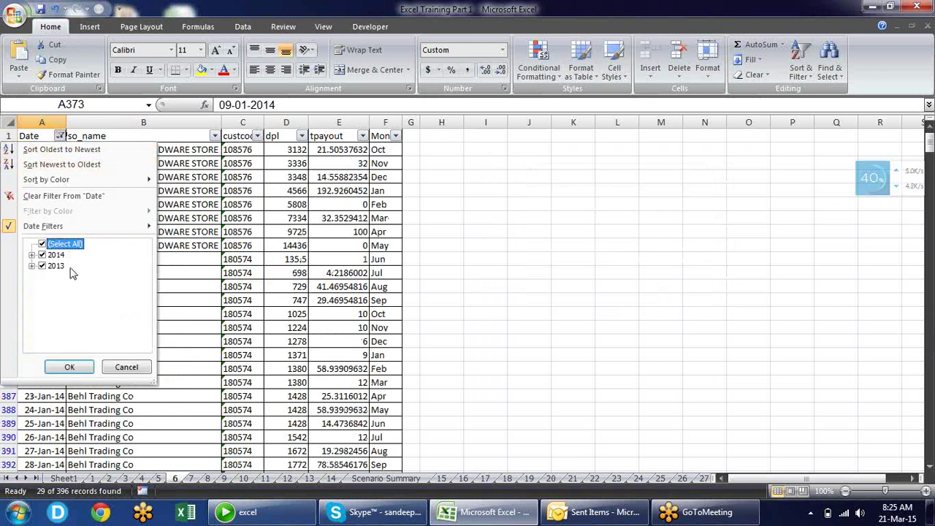
pyautogui.click(79, 365)
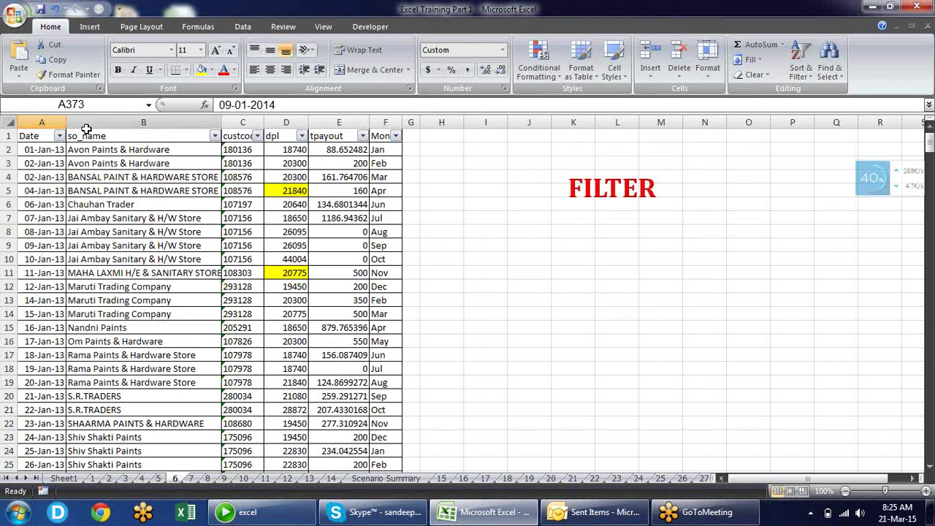
pyautogui.click(59, 136)
# Step: Set a Between date filter: on or after 1-mar-2013, on or before 28-feb-2014
pyautogui.moveTo(144, 229)
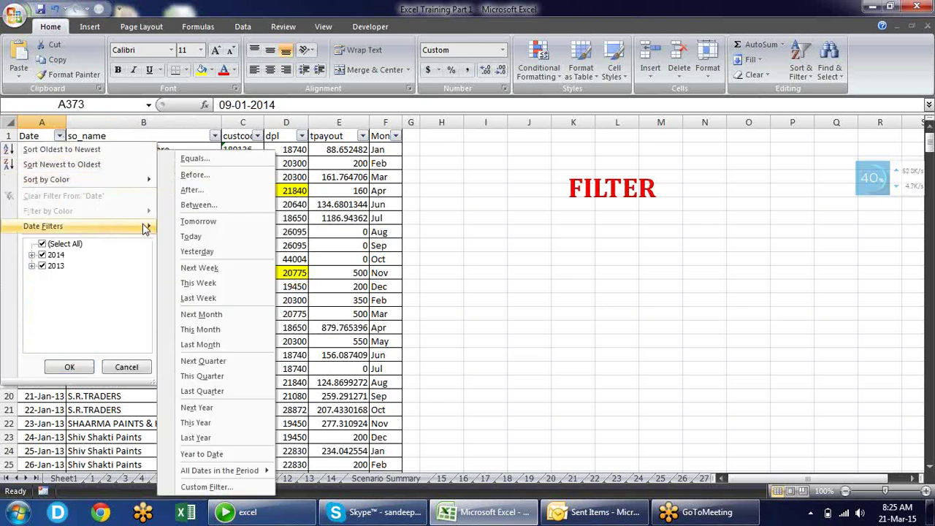
pyautogui.click(236, 210)
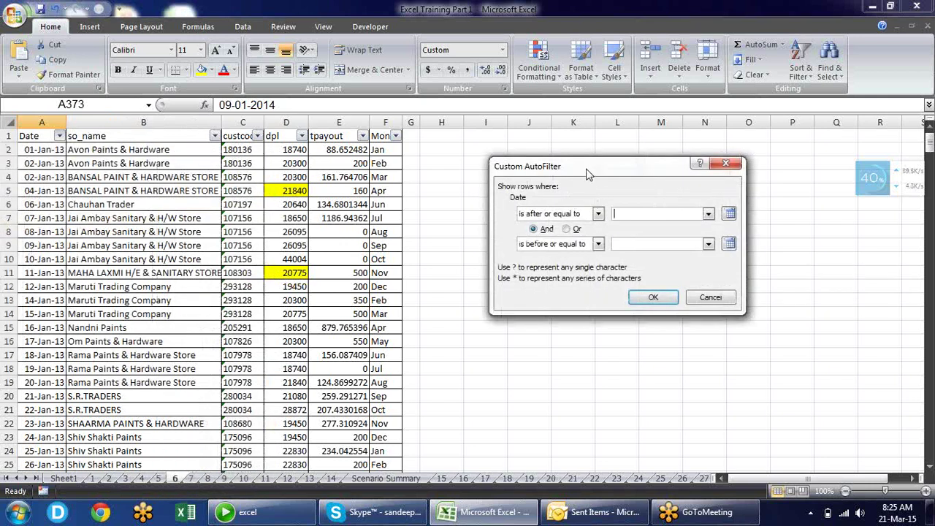
pyautogui.moveTo(587, 175); pyautogui.dragTo(490, 186)
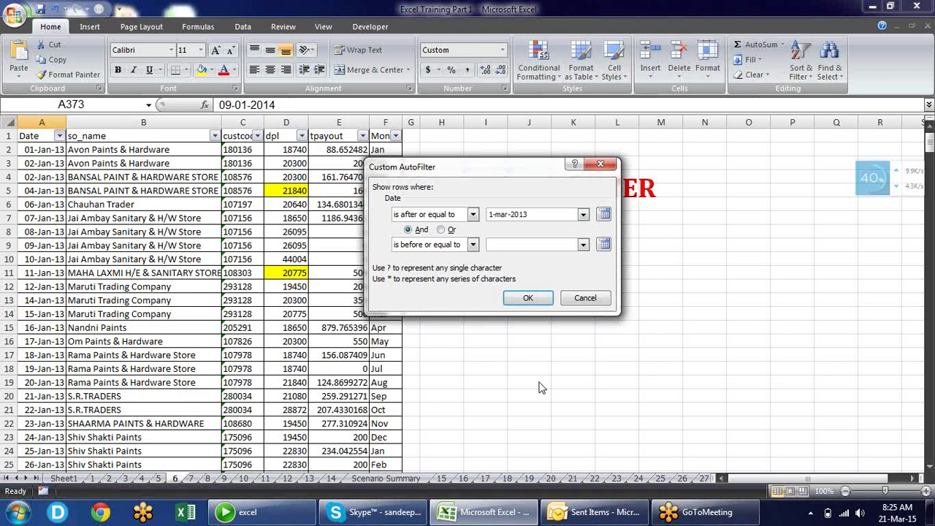
pyautogui.write('1-mar-2013')
pyautogui.press('Tab')
pyautogui.press('Tab')
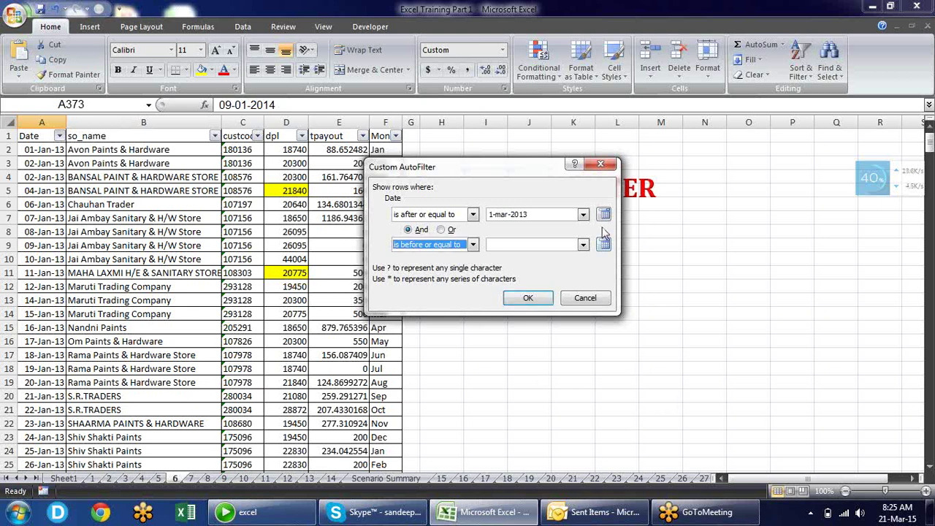
pyautogui.click(550, 244)
pyautogui.write('28-feb-2014')
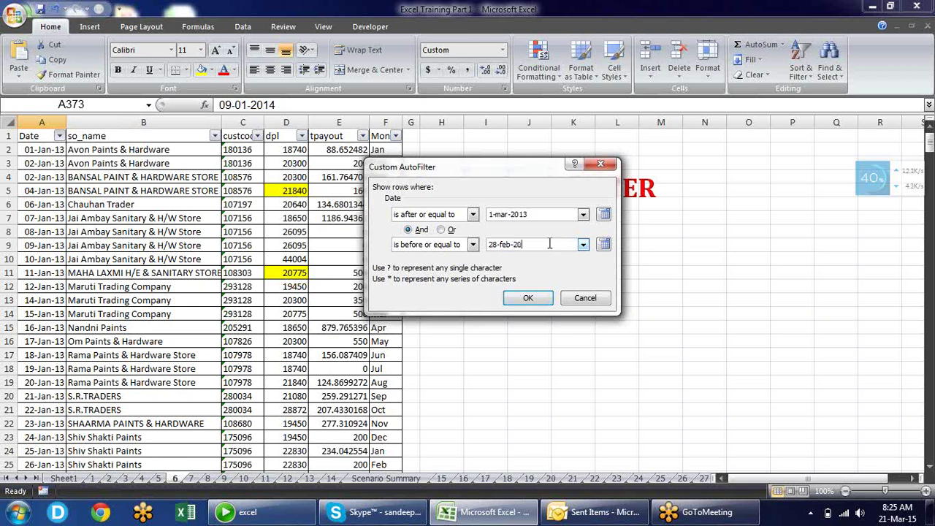
pyautogui.click(527, 298)
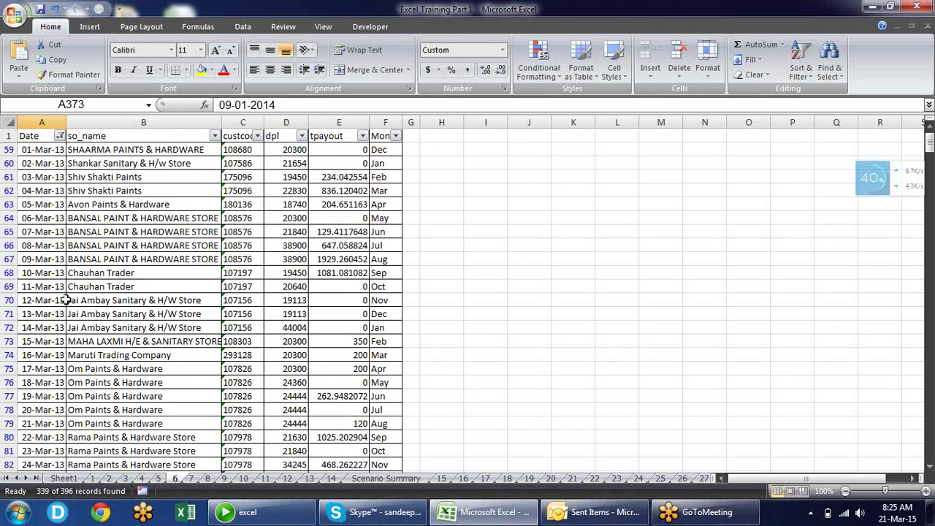
# Step: Filter the Date column to Tomorrow, which leaves 0 of 396 records
pyautogui.click(61, 136)
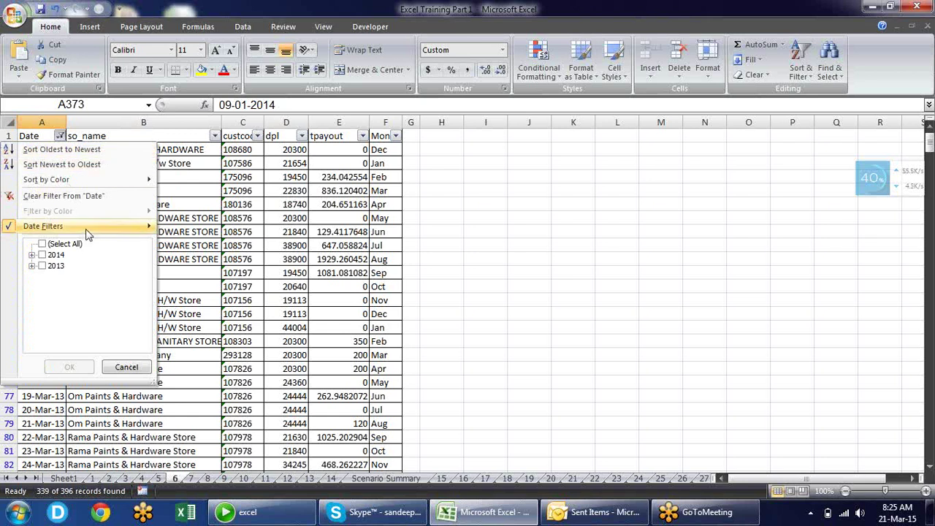
pyautogui.moveTo(87, 230)
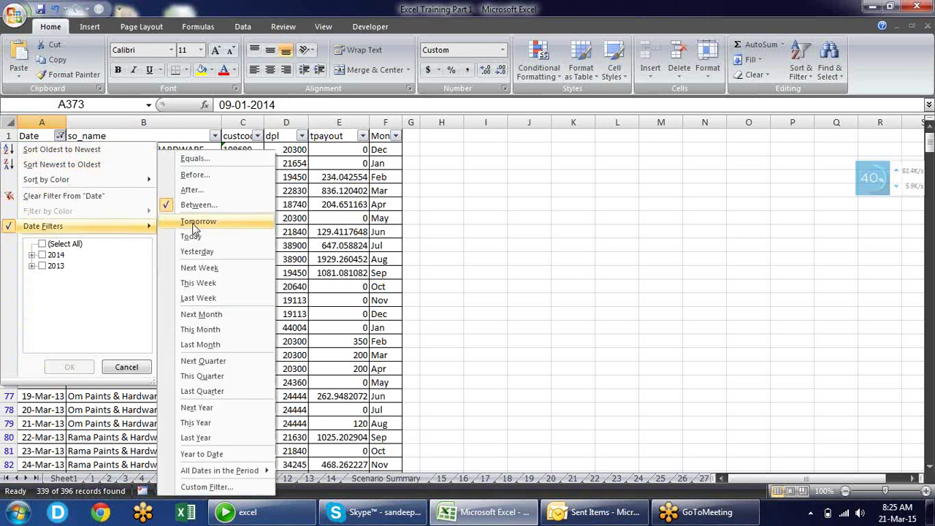
pyautogui.click(117, 226)
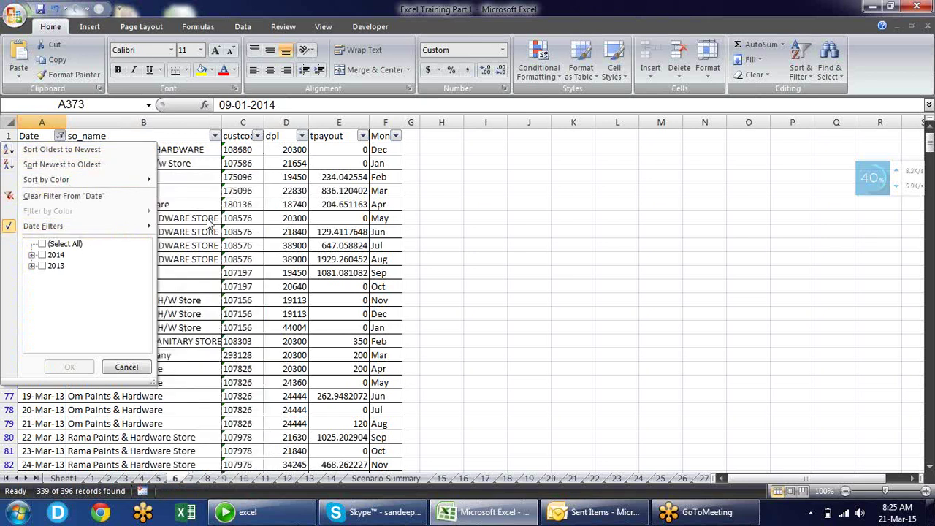
pyautogui.click(139, 229)
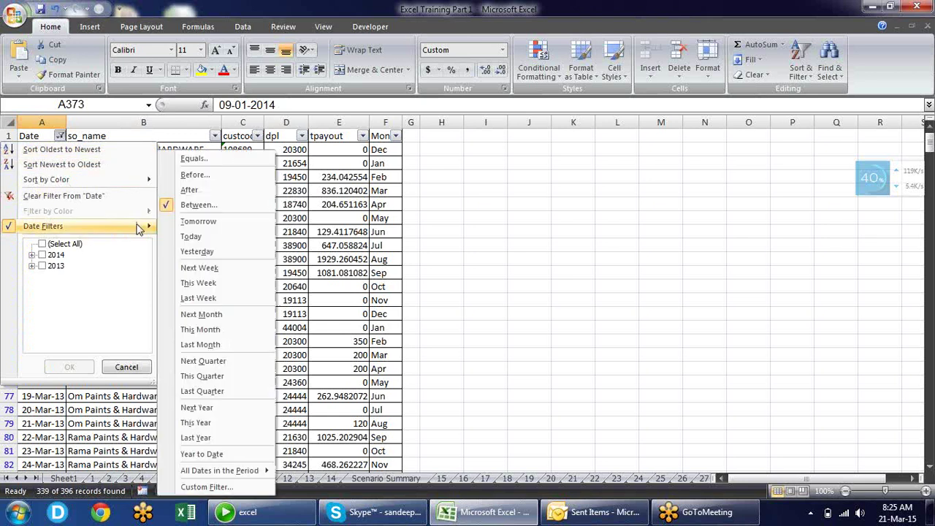
pyautogui.click(197, 221)
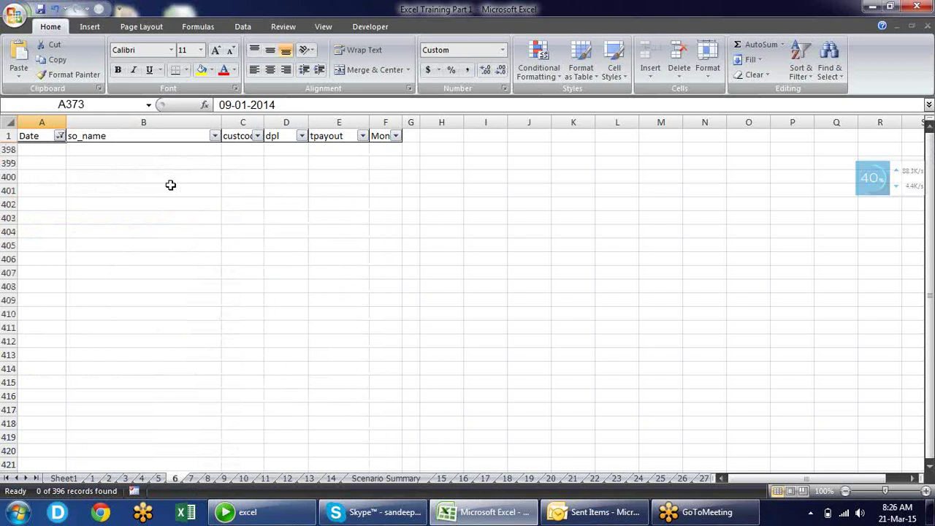
# Step: Turn the system volume to full, then reselect all dates so every row returns
pyautogui.click(861, 512)
pyautogui.moveTo(856, 376); pyautogui.dragTo(856, 338)
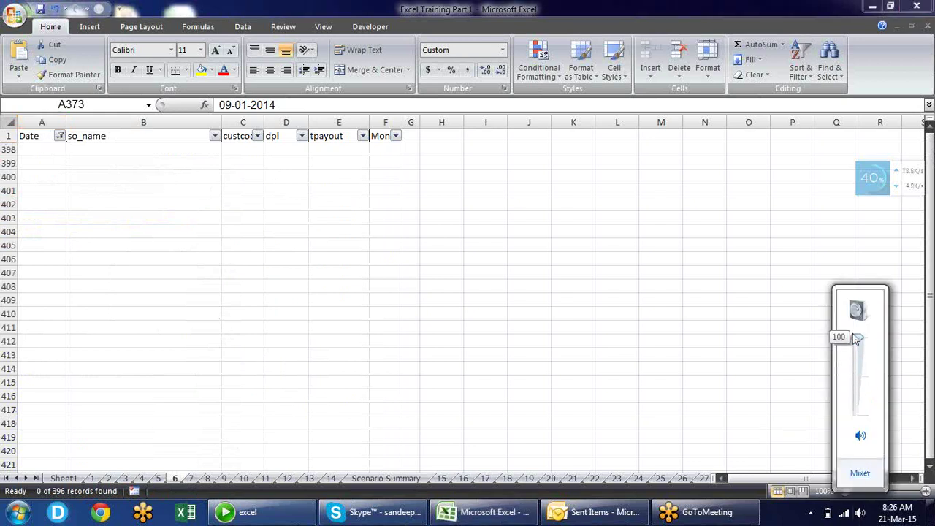
pyautogui.click(59, 137)
pyautogui.click(67, 245)
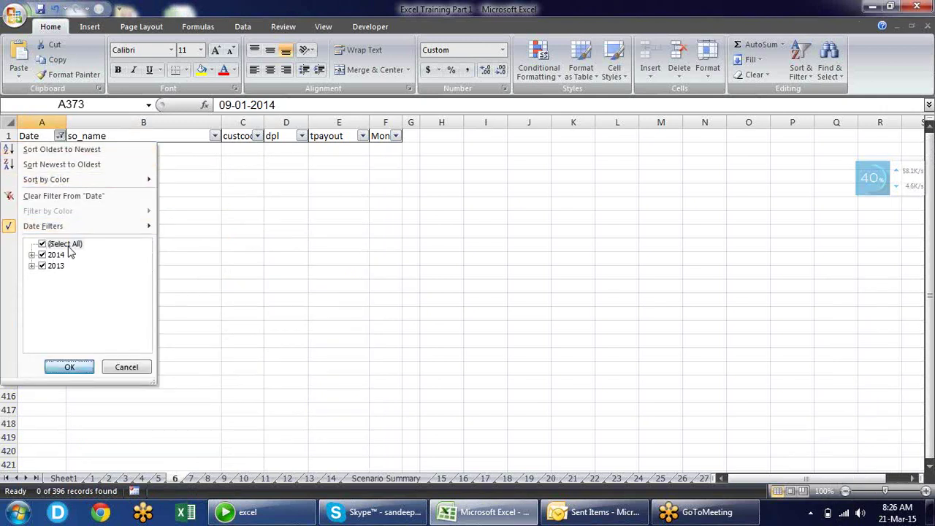
pyautogui.press('Return')
pyautogui.press('Down')
pyautogui.press('Down')
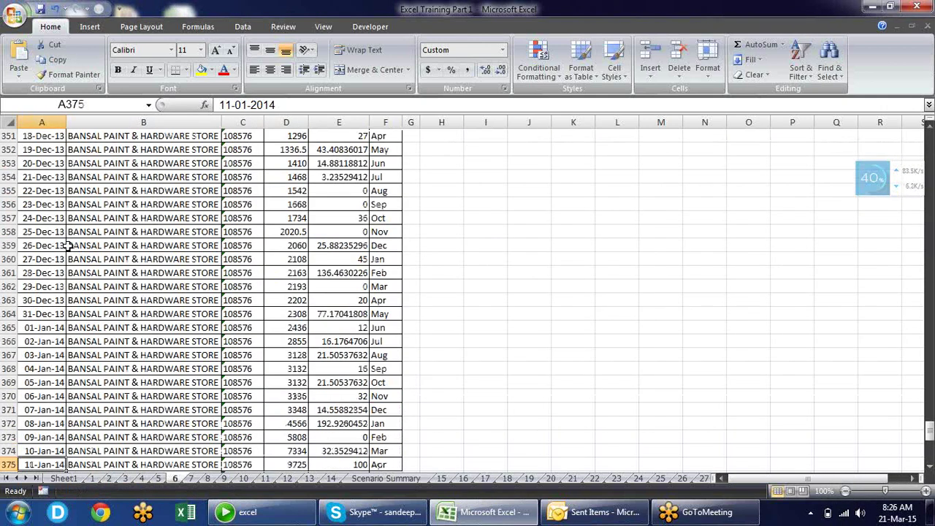
# Step: Enter 22-Mar-15 in A4, today's date 21-Mar-15 in A5, and 20-Mar-15 in A6
pyautogui.press('Up')
pyautogui.press('Up')
pyautogui.press('Up')
pyautogui.press('Up')
pyautogui.press('Up')
pyautogui.press('Up')
pyautogui.hotkey('ctrl', 'Home')
pyautogui.press('Down')
pyautogui.press('Down')
pyautogui.press('Down')
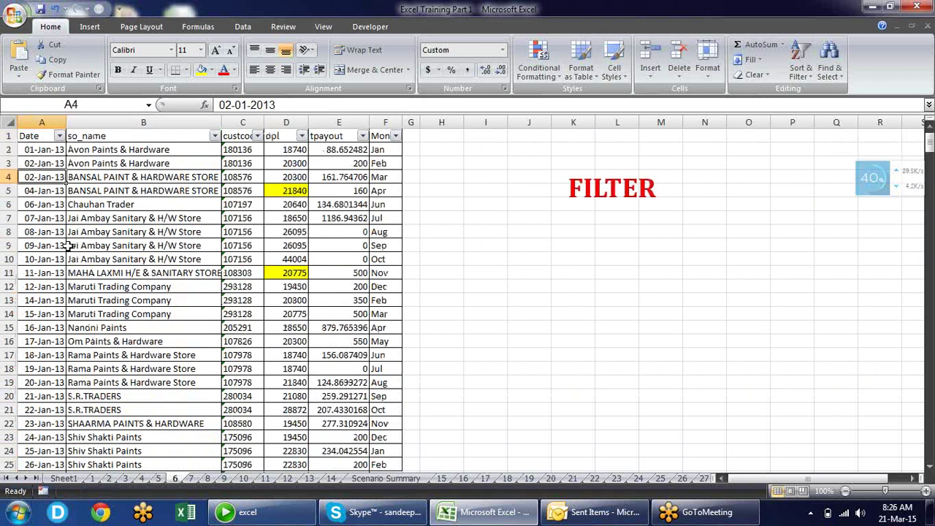
pyautogui.write('22')
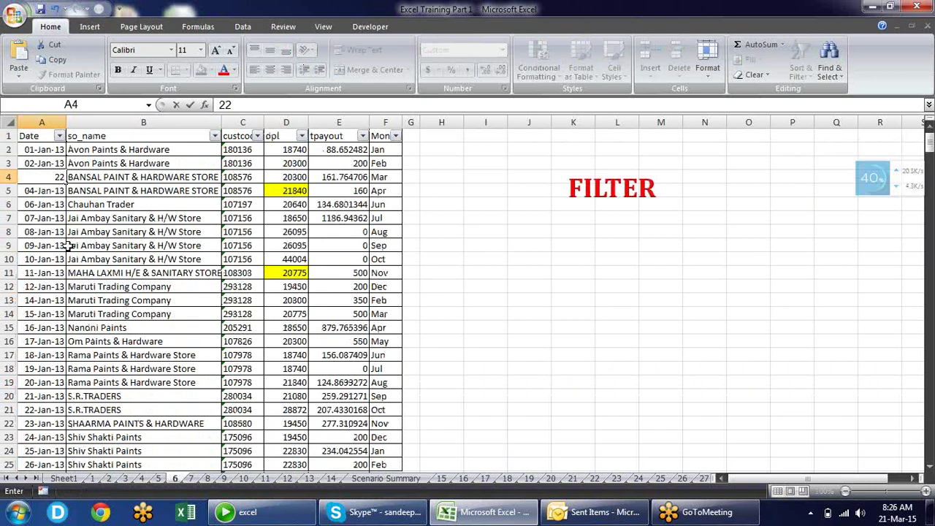
pyautogui.write('-mar')
pyautogui.write('-2015')
pyautogui.press('Return')
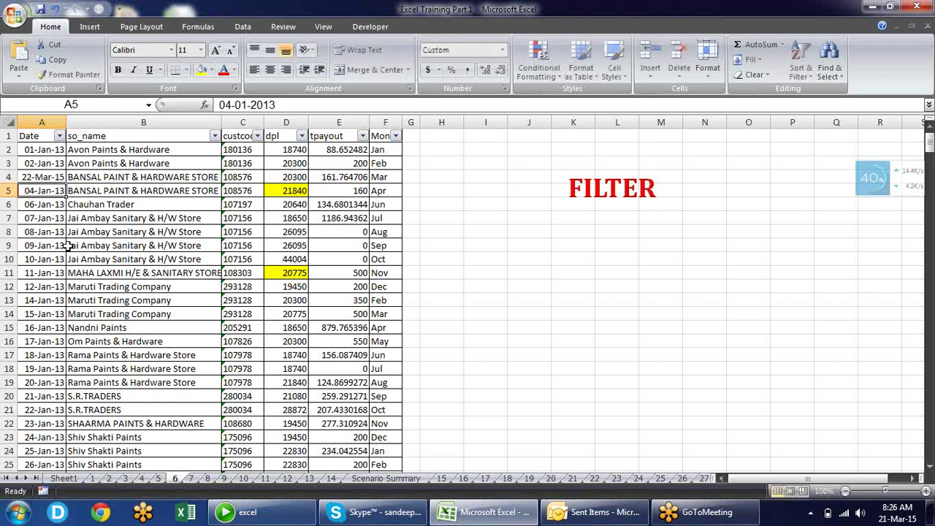
pyautogui.hotkey('ctrl', ';')
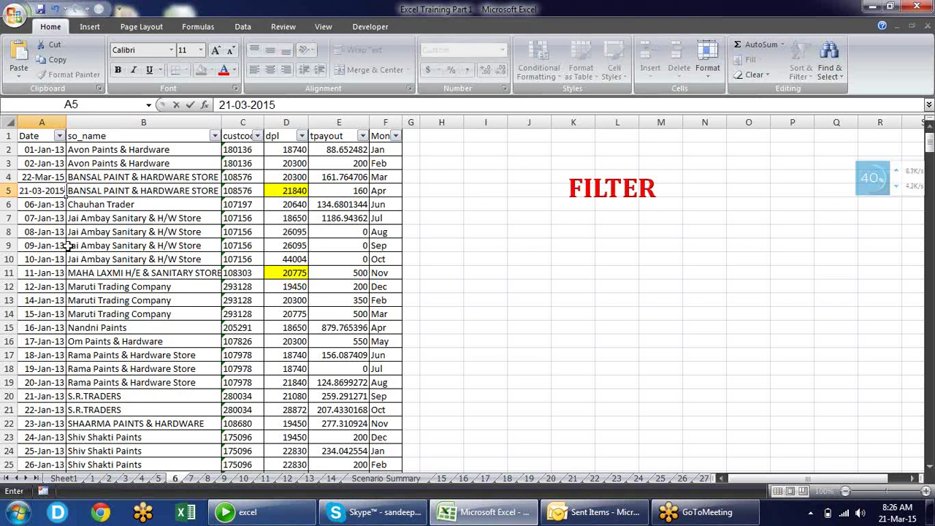
pyautogui.press('Return')
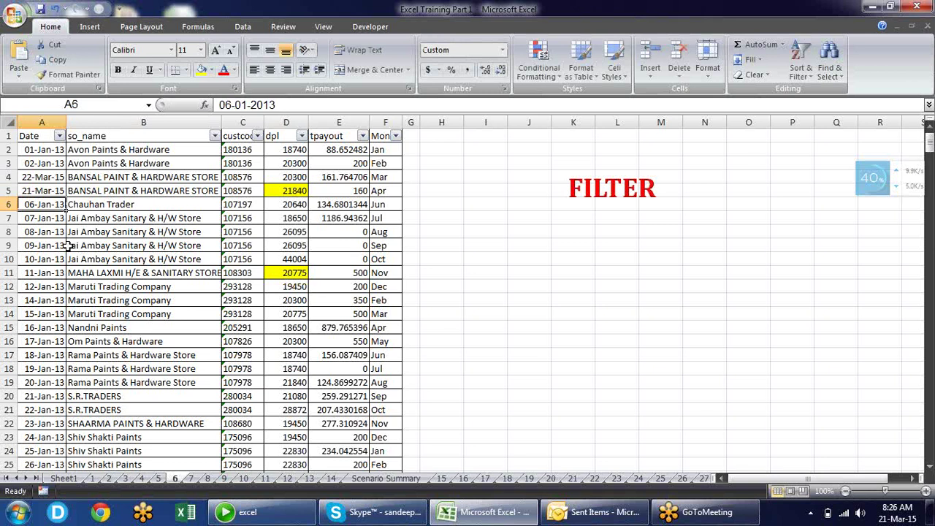
pyautogui.write('20-')
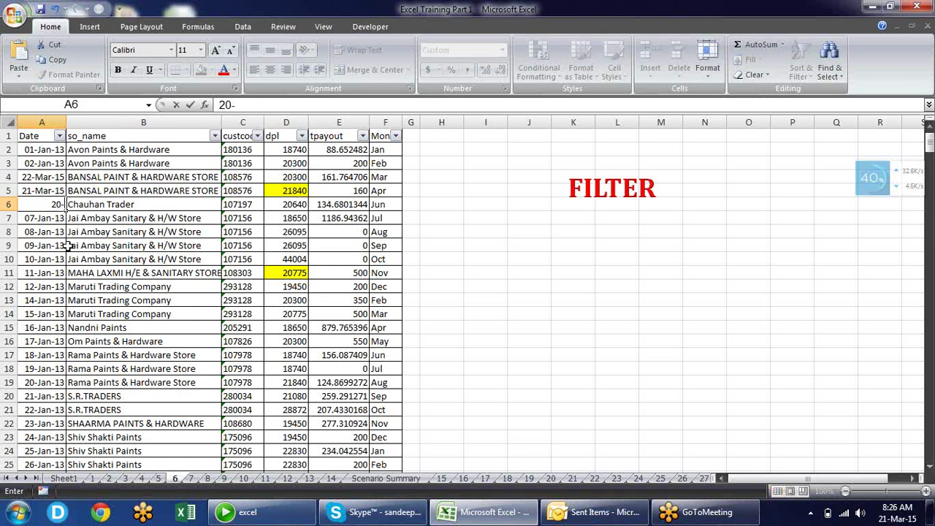
pyautogui.write('mar-15')
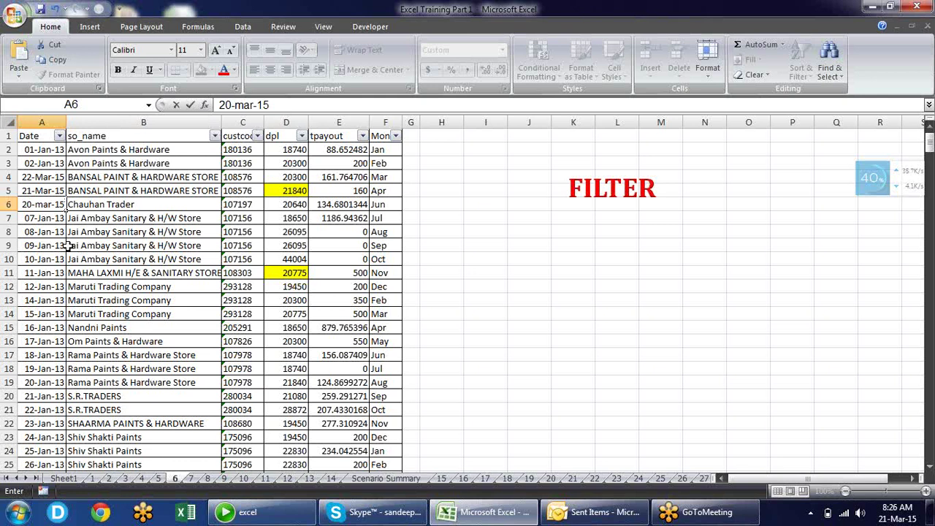
pyautogui.press('Return')
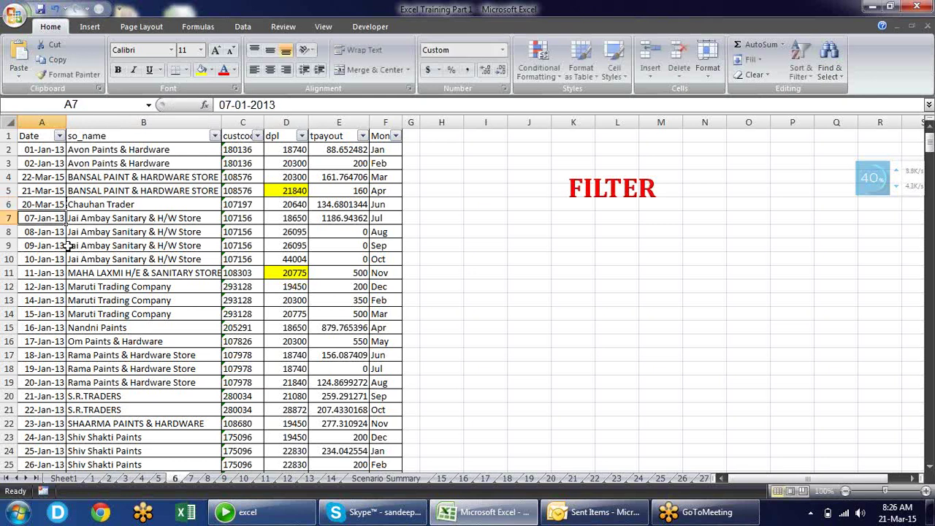
pyautogui.press('Up')
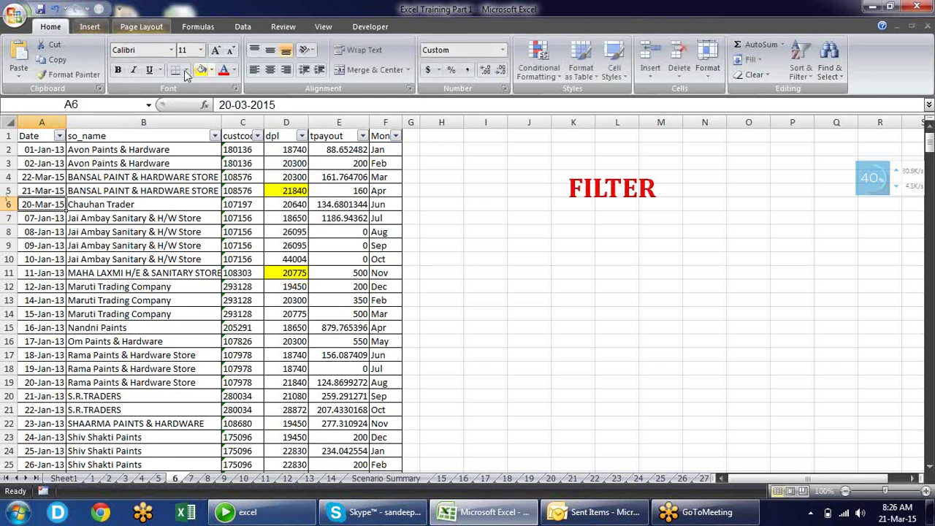
pyautogui.click(60, 136)
# Step: Try the Tomorrow, Today, Yesterday and Next Week date filters in turn
pyautogui.moveTo(90, 233)
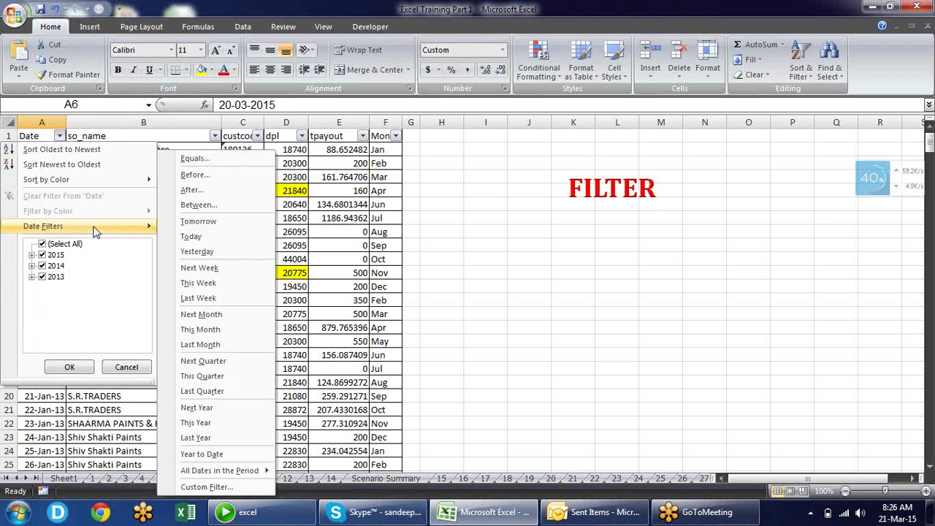
pyautogui.click(219, 222)
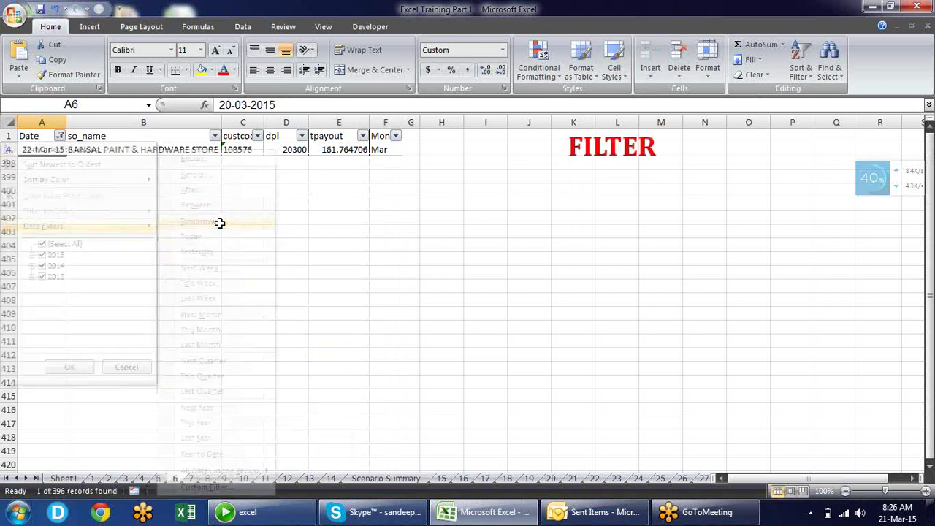
pyautogui.click(59, 136)
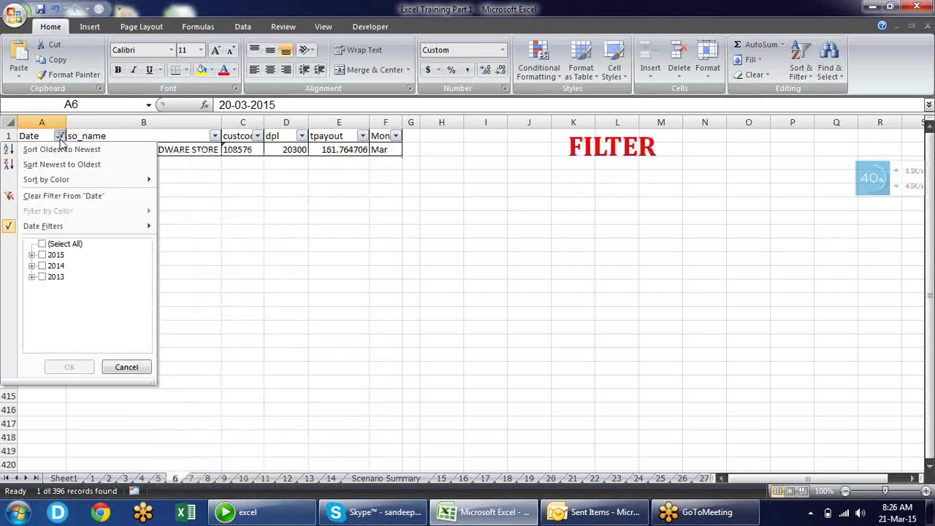
pyautogui.moveTo(124, 230)
pyautogui.click(192, 235)
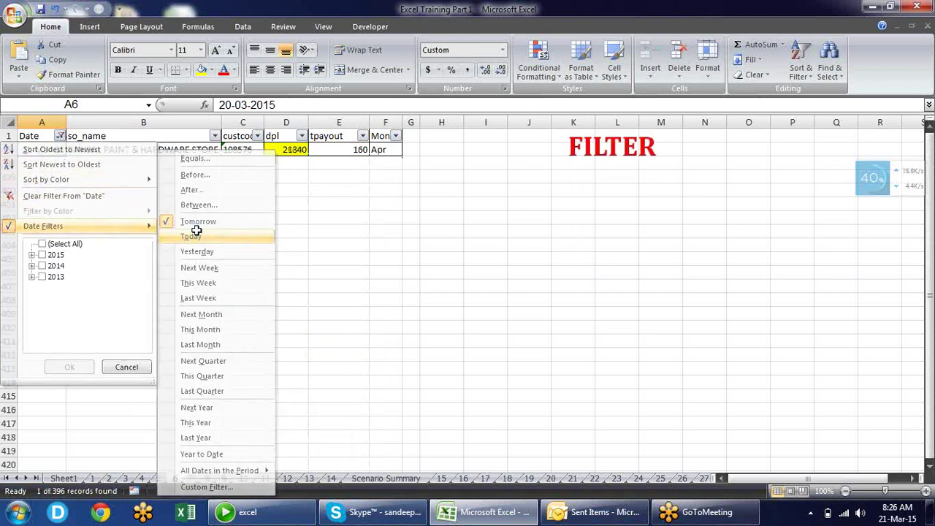
pyautogui.click(60, 136)
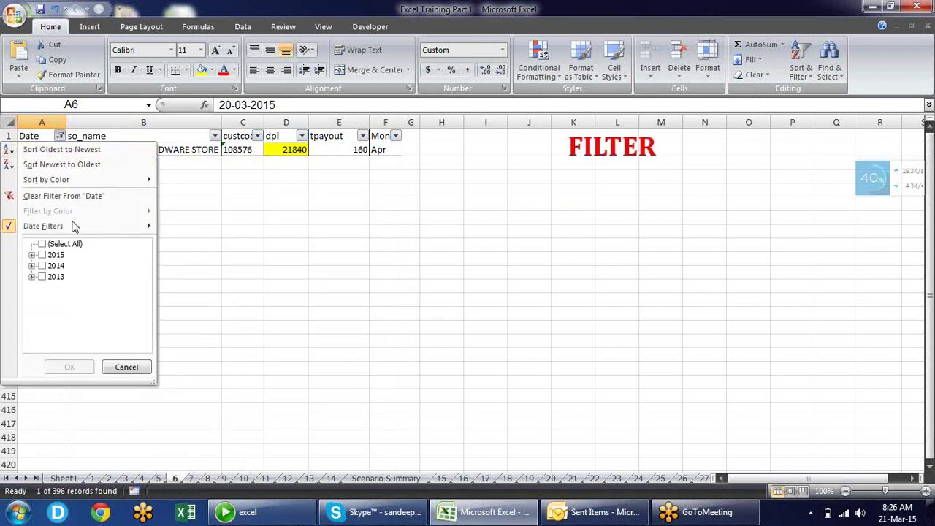
pyautogui.moveTo(135, 232)
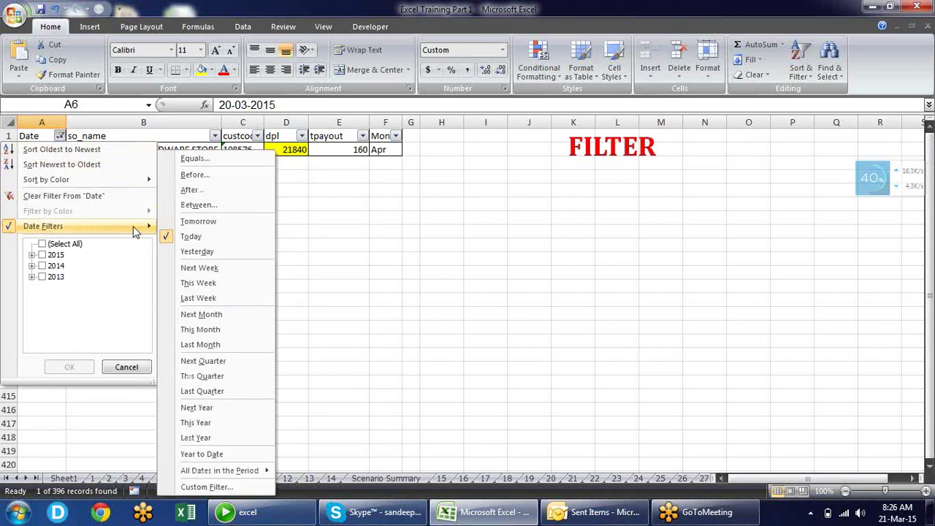
pyautogui.click(209, 252)
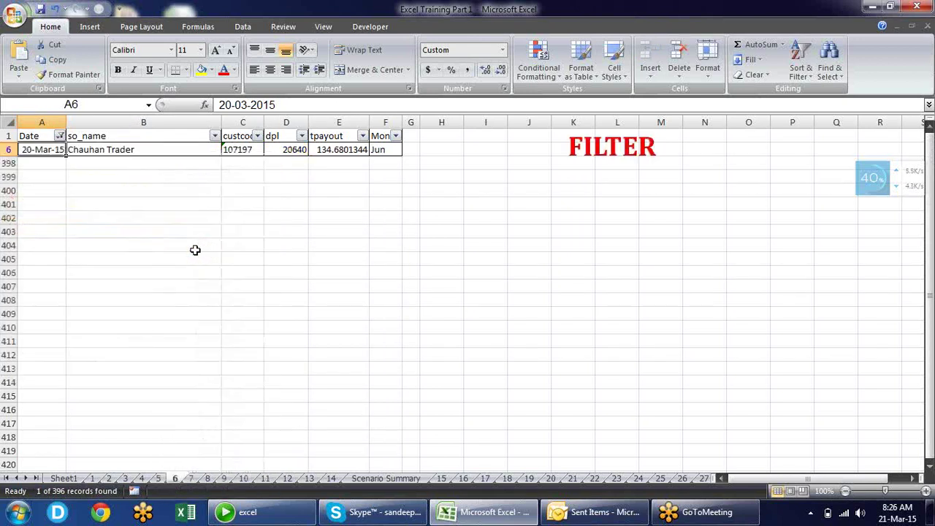
pyautogui.click(60, 136)
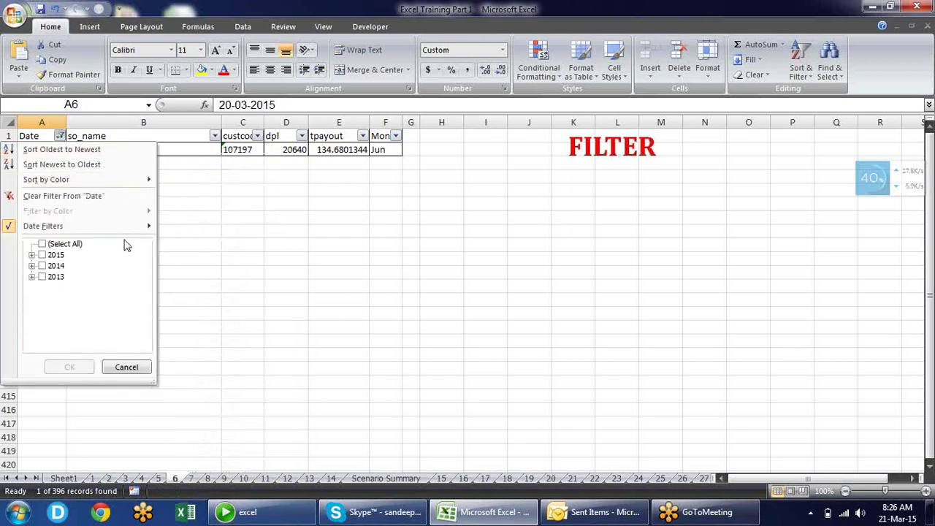
pyautogui.moveTo(142, 231)
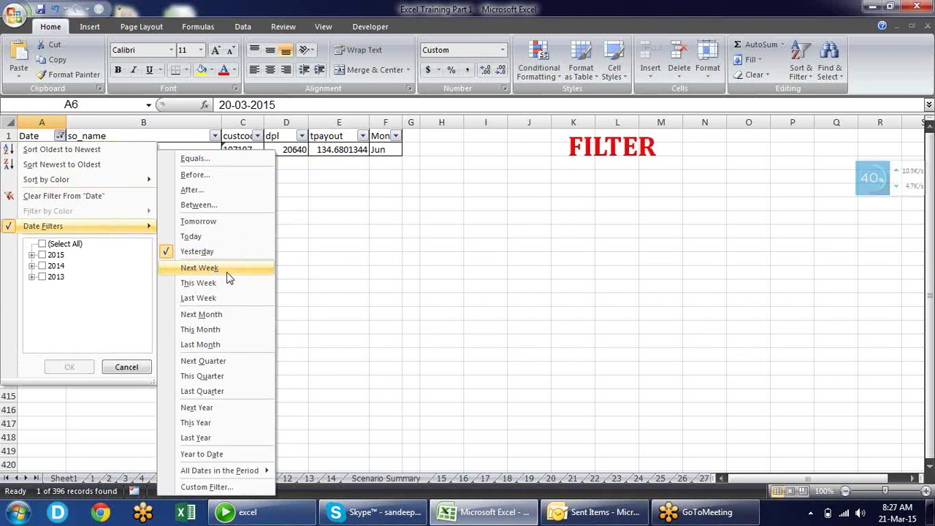
pyautogui.click(227, 271)
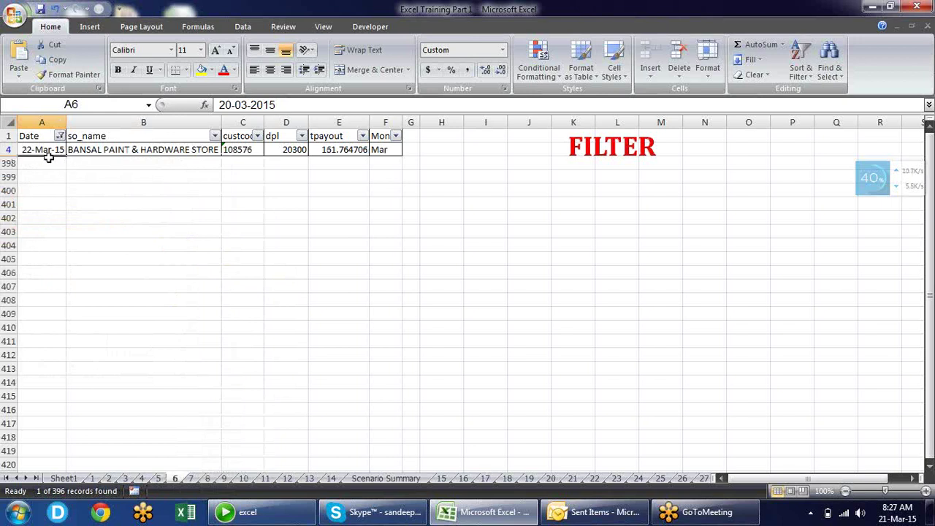
# Step: Apply the This Week, Last Week and Next Month date filters in turn
pyautogui.click(59, 136)
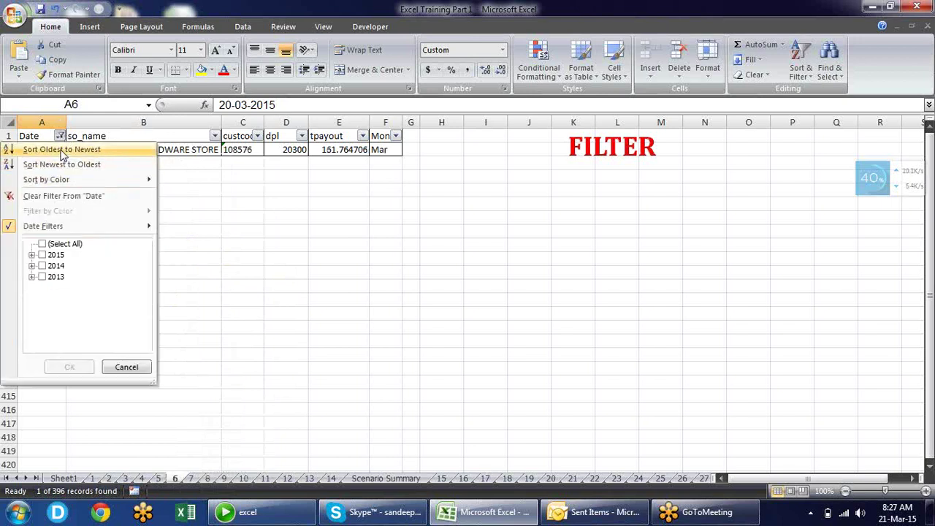
pyautogui.moveTo(126, 227)
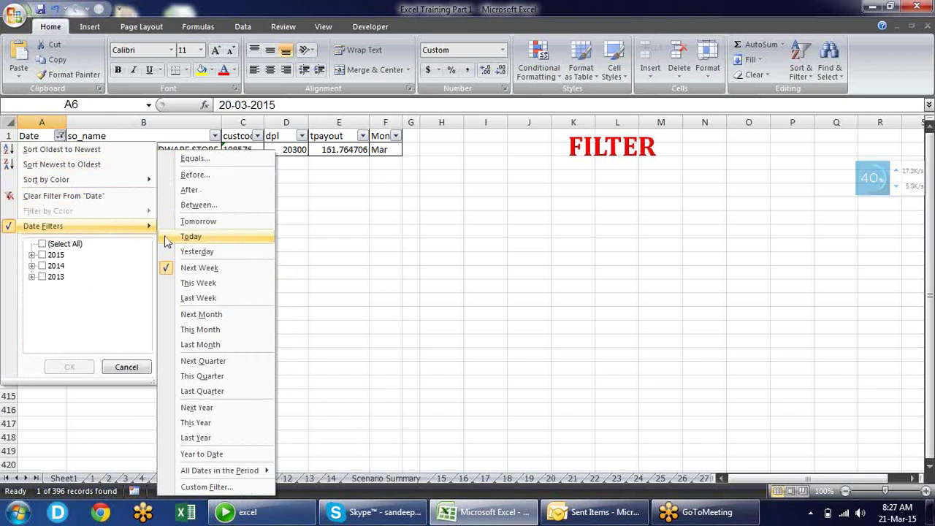
pyautogui.click(203, 285)
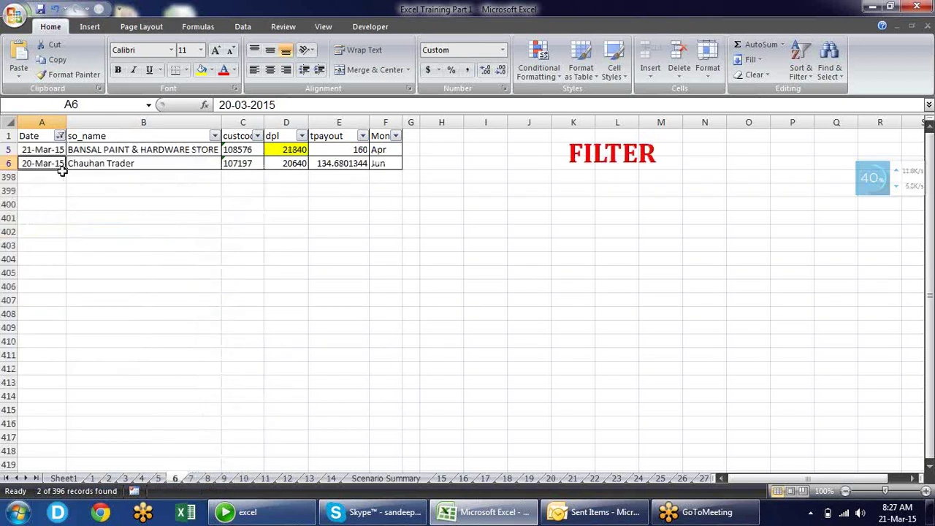
pyautogui.click(60, 136)
pyautogui.moveTo(86, 226)
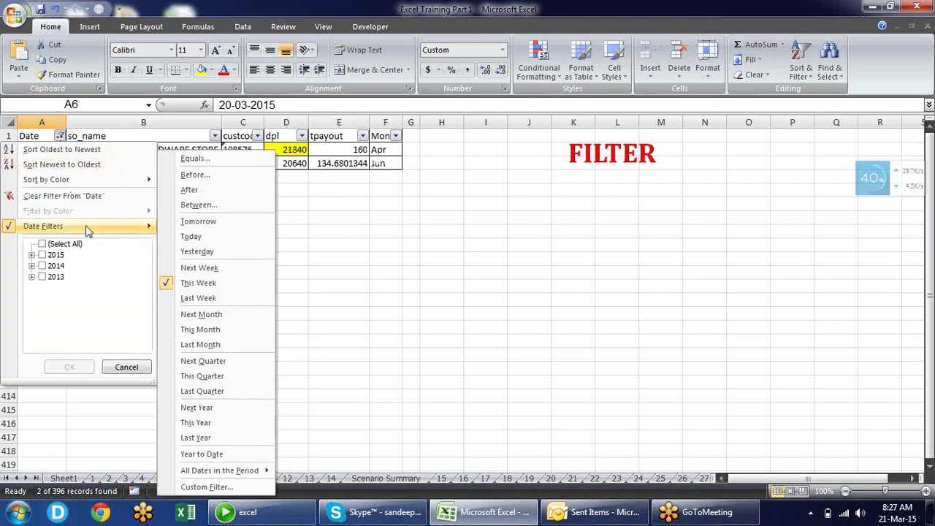
pyautogui.click(209, 296)
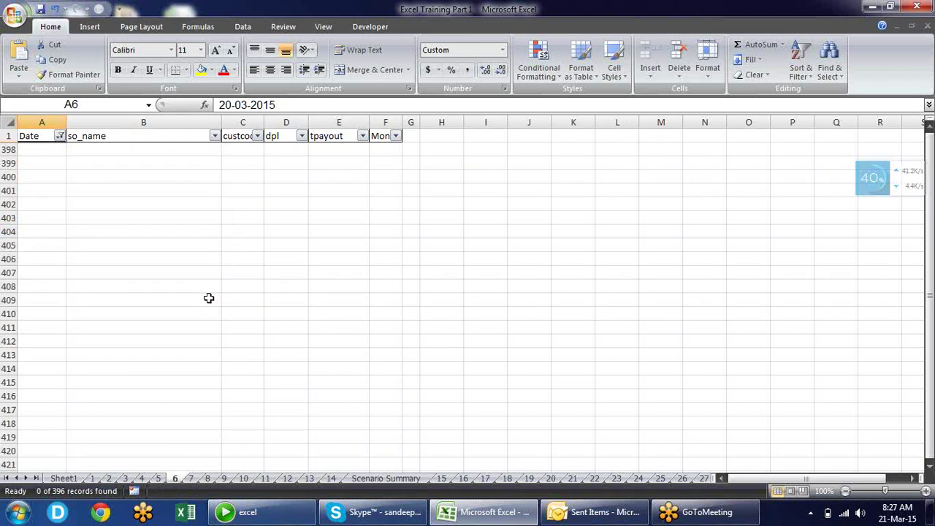
pyautogui.click(60, 135)
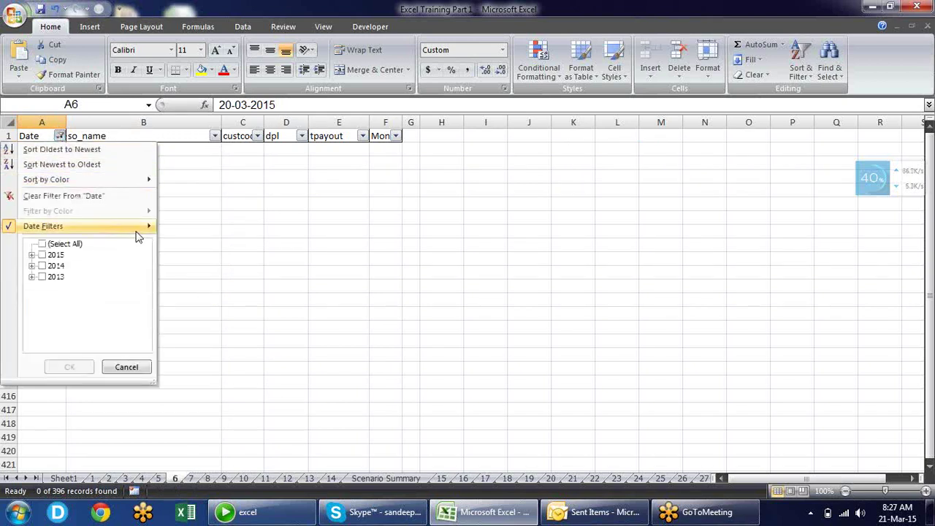
pyautogui.moveTo(139, 228)
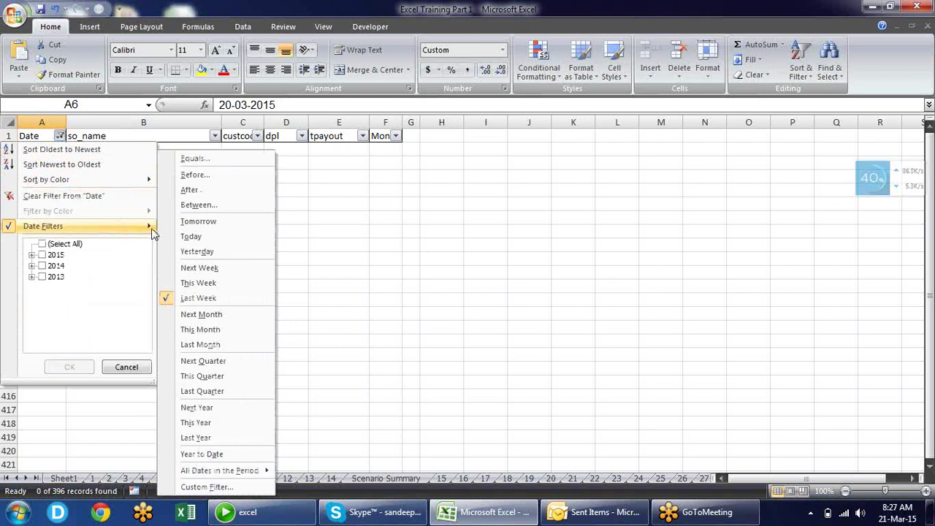
pyautogui.click(232, 316)
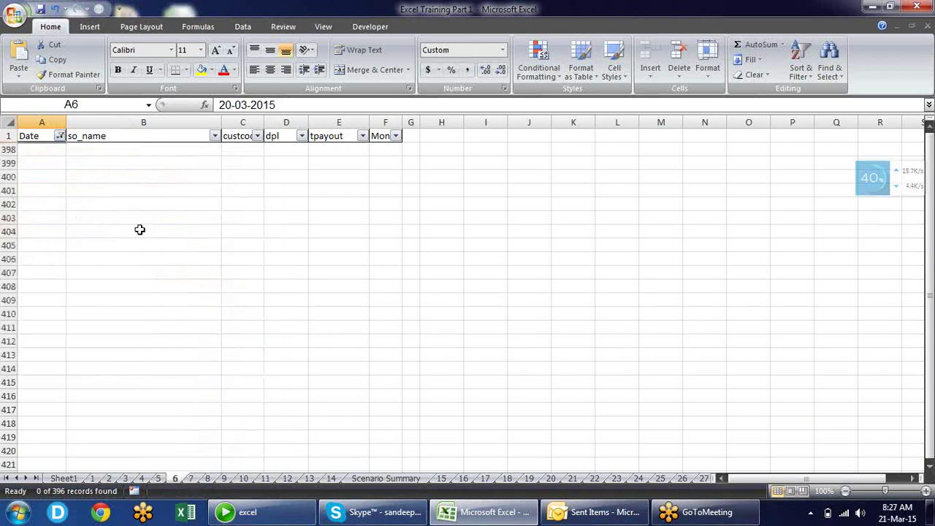
# Step: Apply the This Month, Last Month and This Year date filters in turn
pyautogui.click(61, 136)
pyautogui.moveTo(132, 228)
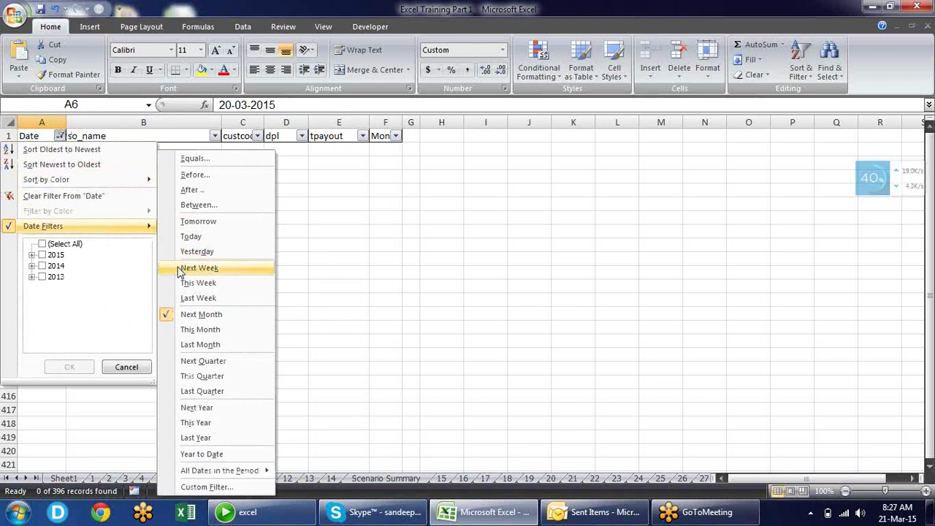
pyautogui.click(203, 330)
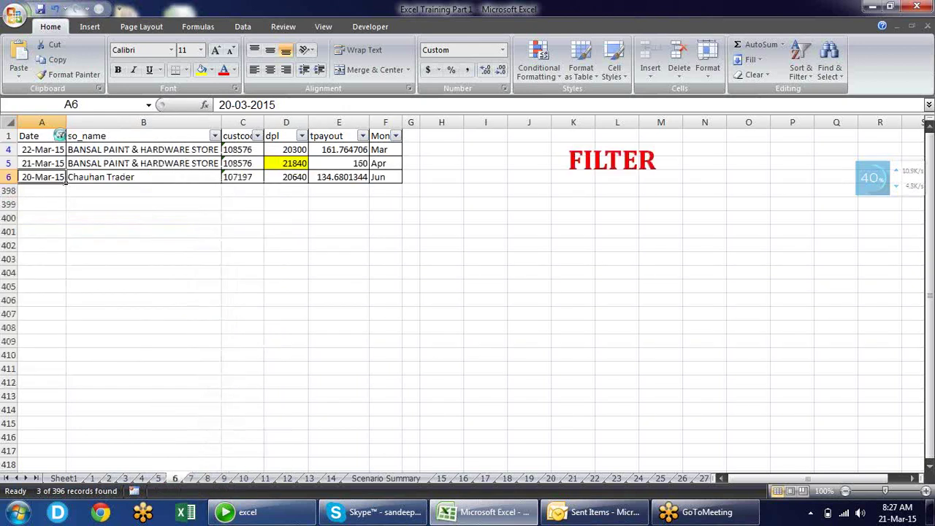
pyautogui.click(60, 136)
pyautogui.moveTo(147, 226)
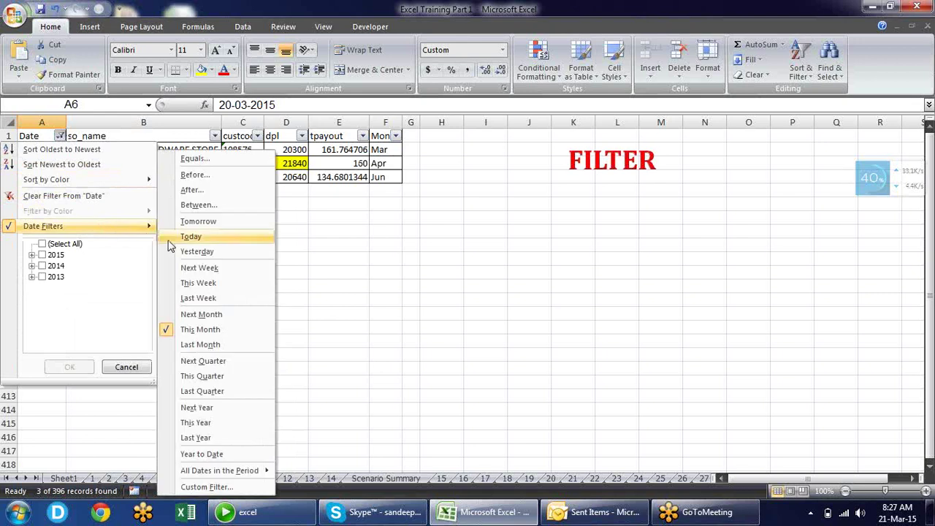
pyautogui.click(199, 346)
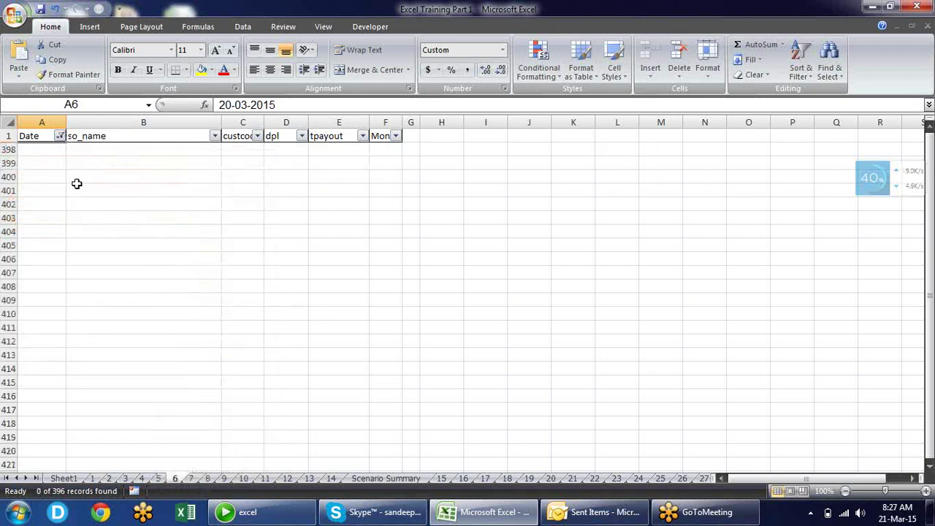
pyautogui.click(59, 137)
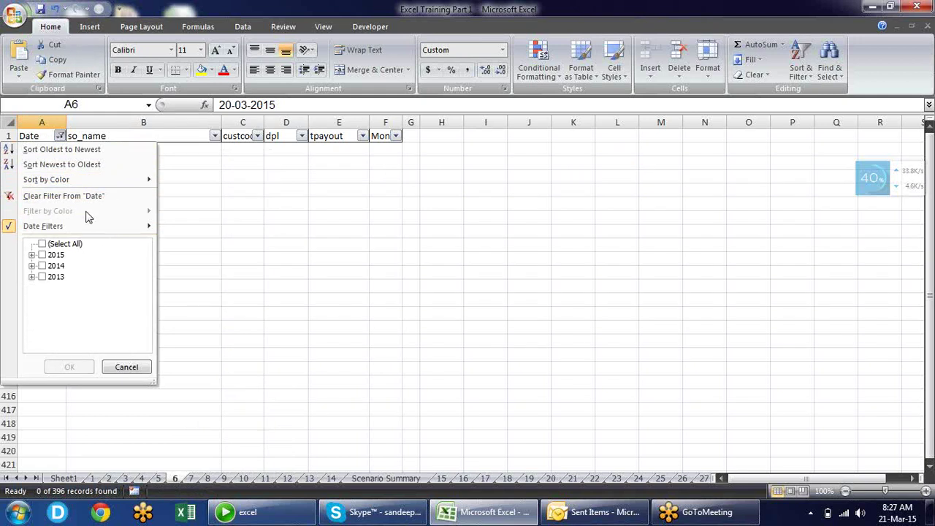
pyautogui.moveTo(126, 231)
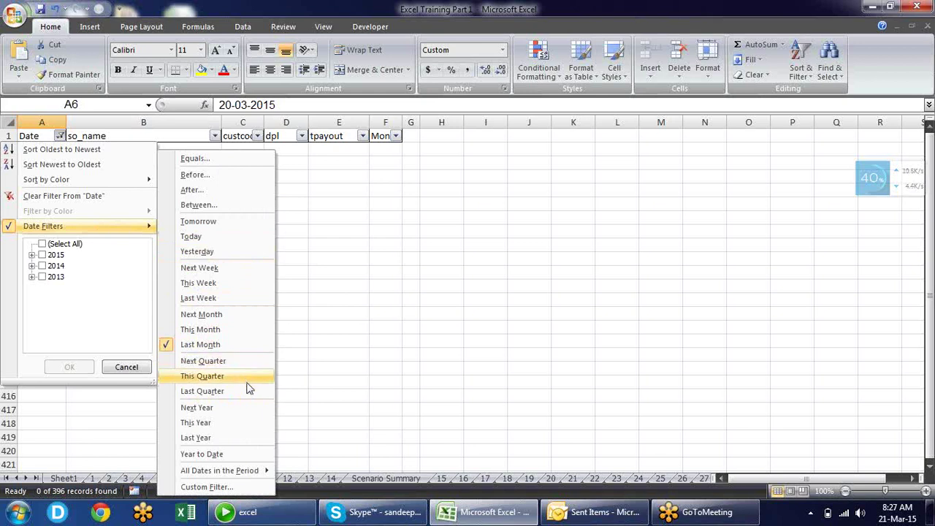
pyautogui.click(245, 426)
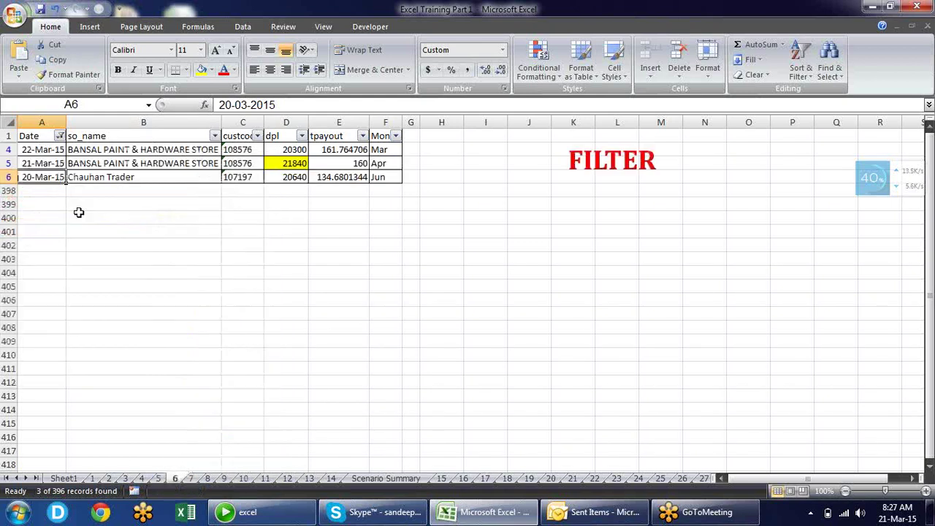
# Step: Apply Last Year, then Year to Date, and compare the remaining dates in A5 and A6
pyautogui.click(59, 136)
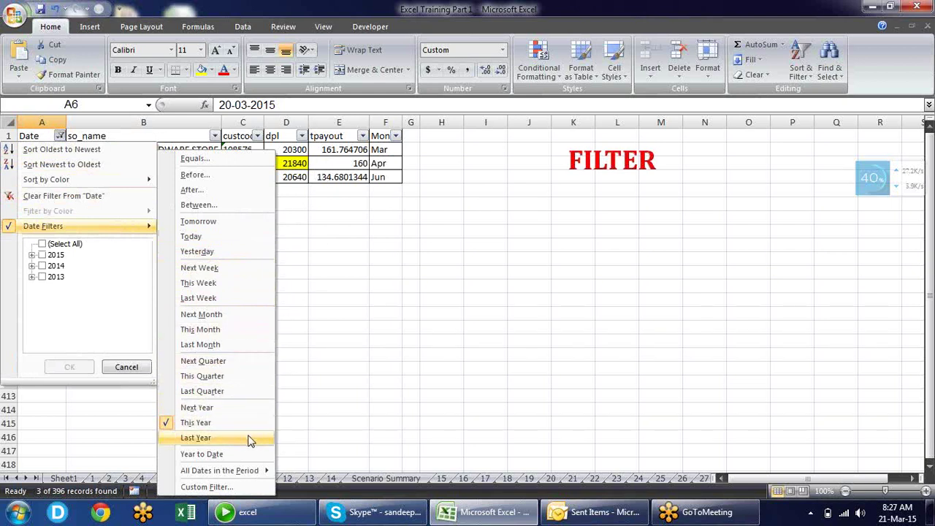
pyautogui.click(195, 438)
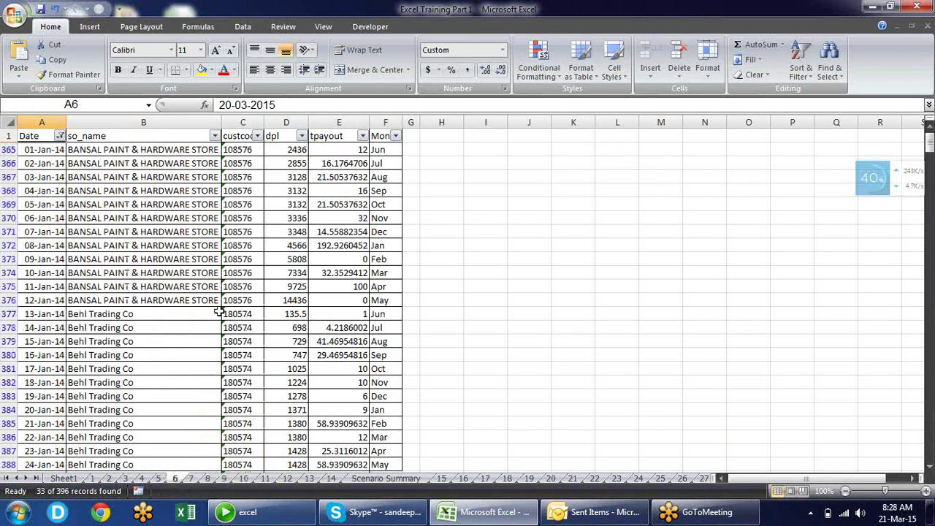
pyautogui.click(59, 137)
pyautogui.moveTo(95, 226)
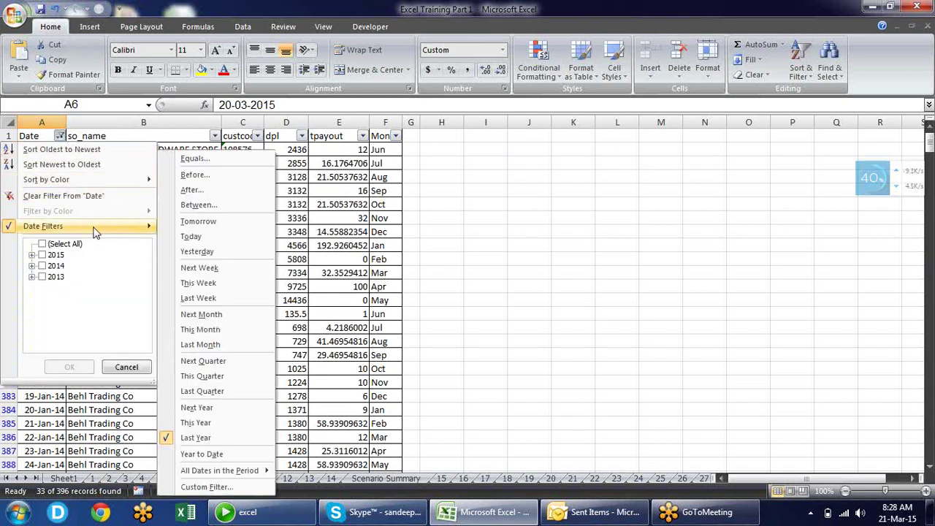
pyautogui.click(228, 455)
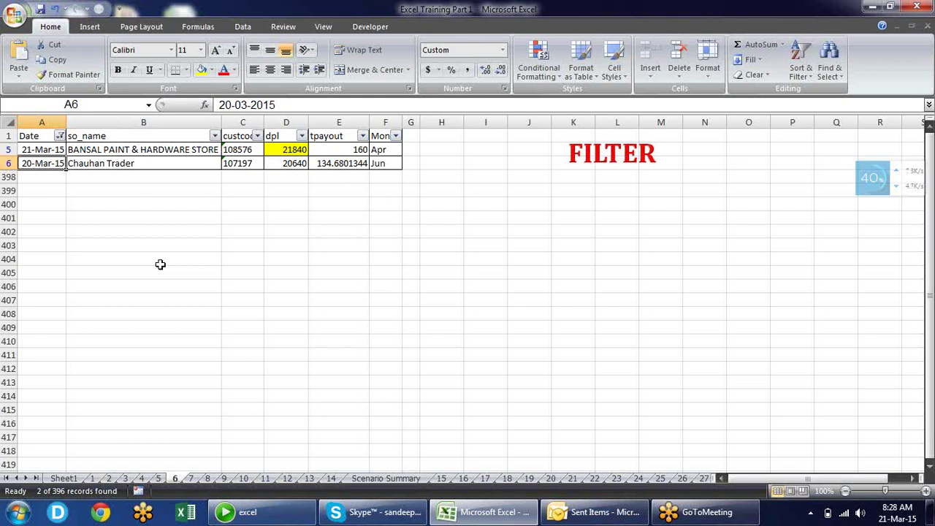
pyautogui.press('Up')
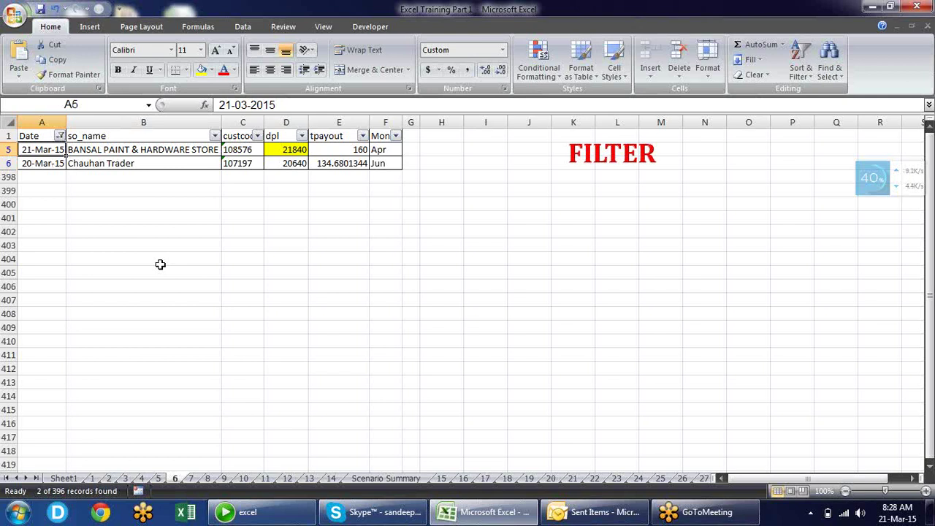
pyautogui.press('Down')
pyautogui.press('Up')
pyautogui.press('Down')
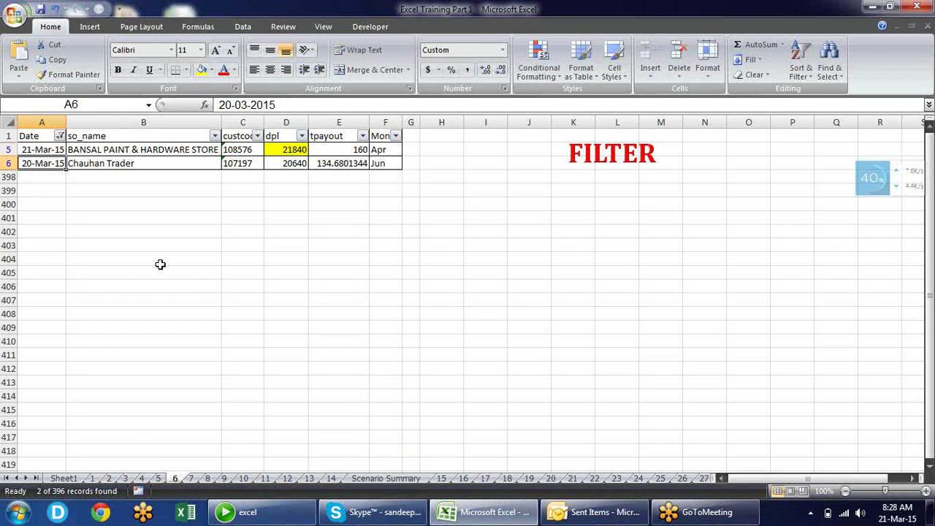
# Step: Apply All Dates in the Period > Quarter 1 and browse the 121 matching rows
pyautogui.click(59, 135)
pyautogui.moveTo(82, 229)
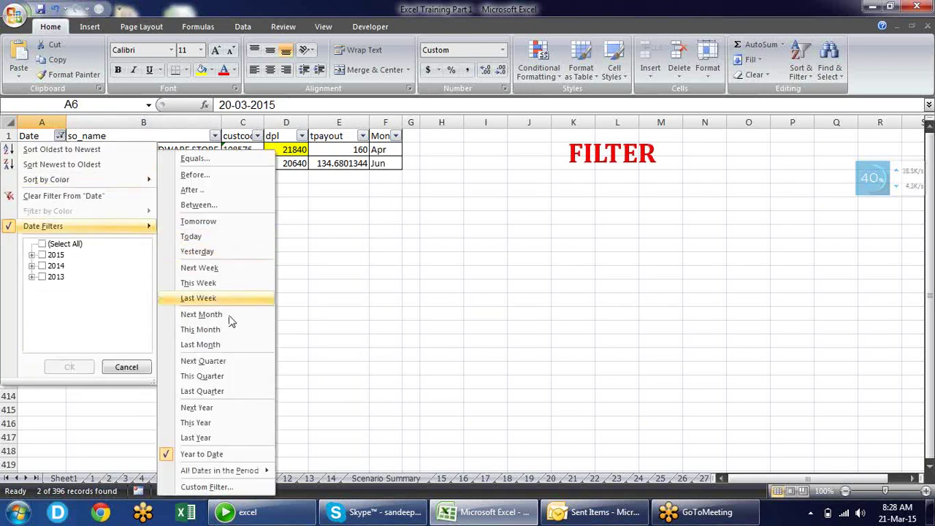
pyautogui.moveTo(230, 476)
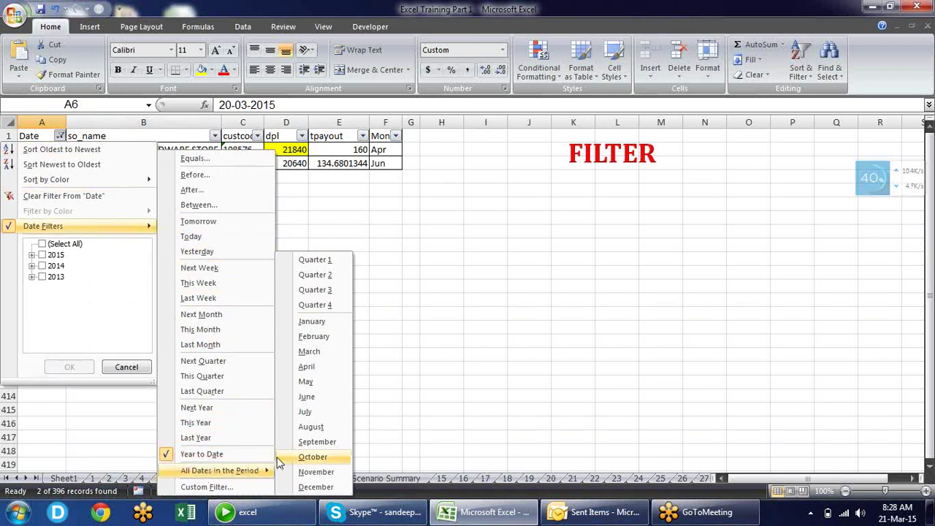
pyautogui.click(314, 263)
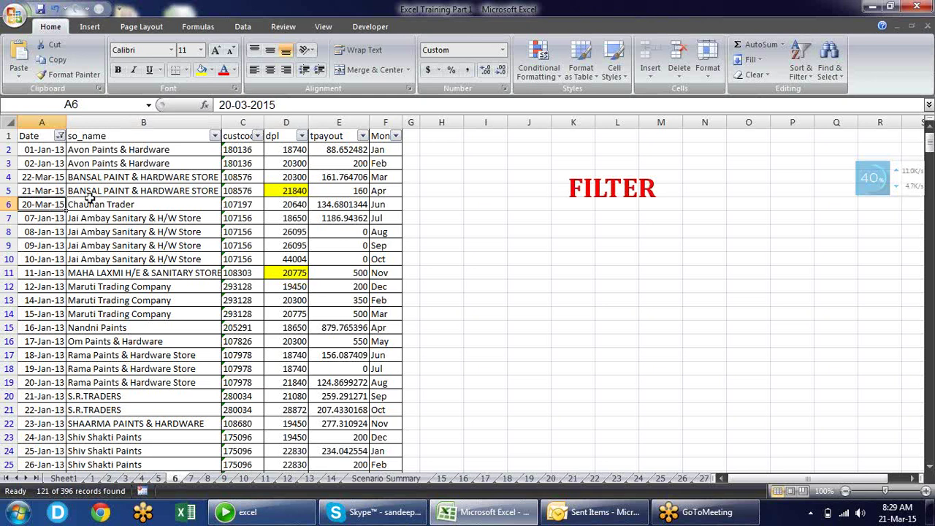
pyautogui.click(54, 162)
pyautogui.click(49, 206)
pyautogui.press('Down')
pyautogui.press('Down')
pyautogui.press('Down')
pyautogui.press('Down')
pyautogui.press('Down')
pyautogui.press('Down')
pyautogui.press('Down')
pyautogui.press('Down')
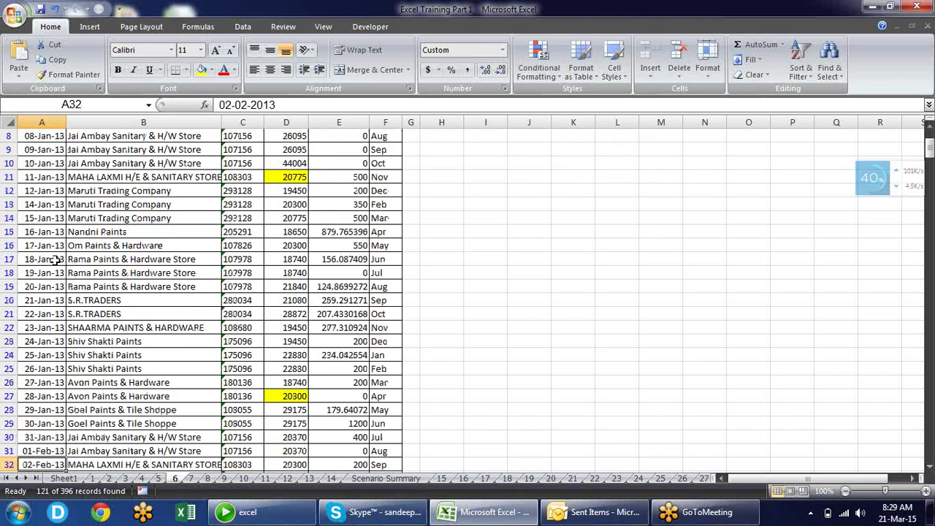
pyautogui.press('Down')
pyautogui.press('Down')
pyautogui.press('Down')
pyautogui.press('Down')
pyautogui.press('Down')
pyautogui.press('Down')
pyautogui.press('Down')
pyautogui.press('Down')
pyautogui.press('Down')
pyautogui.press('Down')
pyautogui.press('Down')
pyautogui.press('Down')
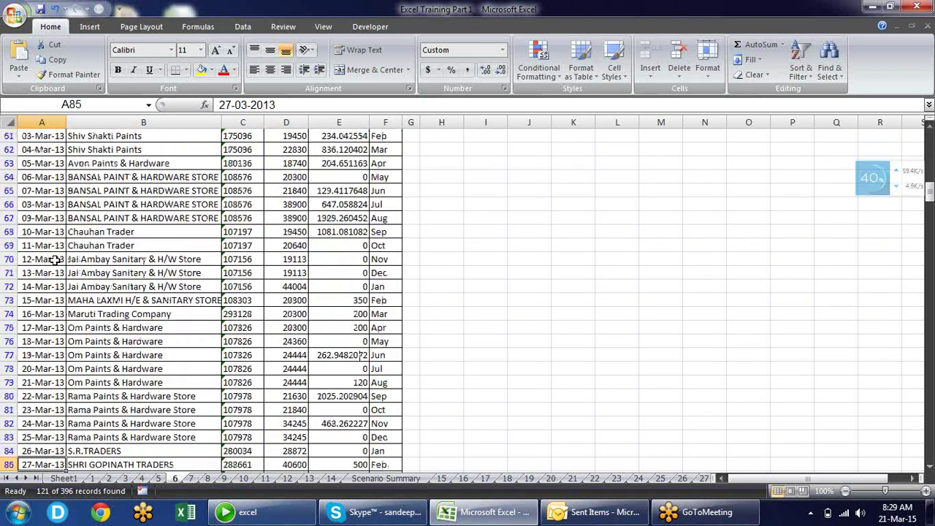
pyautogui.press('Down')
pyautogui.press('Down')
pyautogui.press('Down')
pyautogui.press('Down')
pyautogui.press('Down')
pyautogui.press('Down')
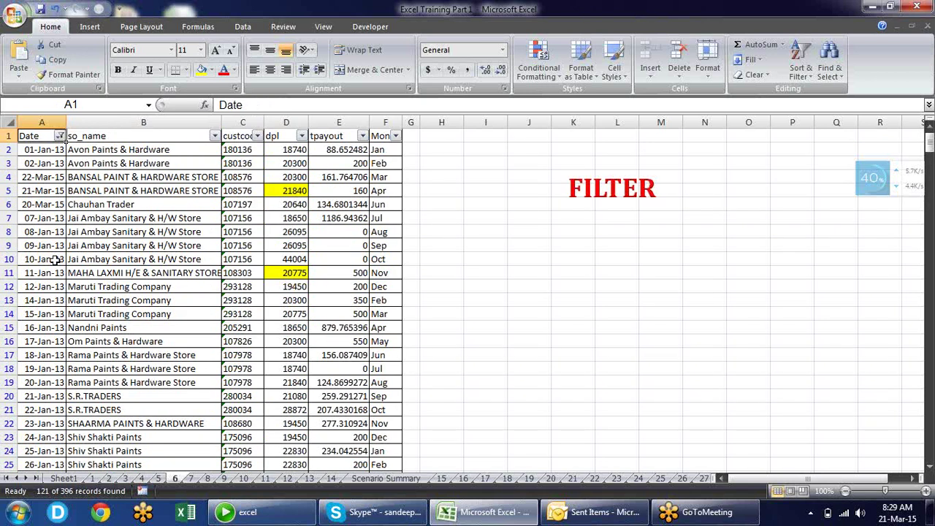
# Step: Filter Date to January of every year, showing 57 of 396 records, and check the dates
pyautogui.click(59, 136)
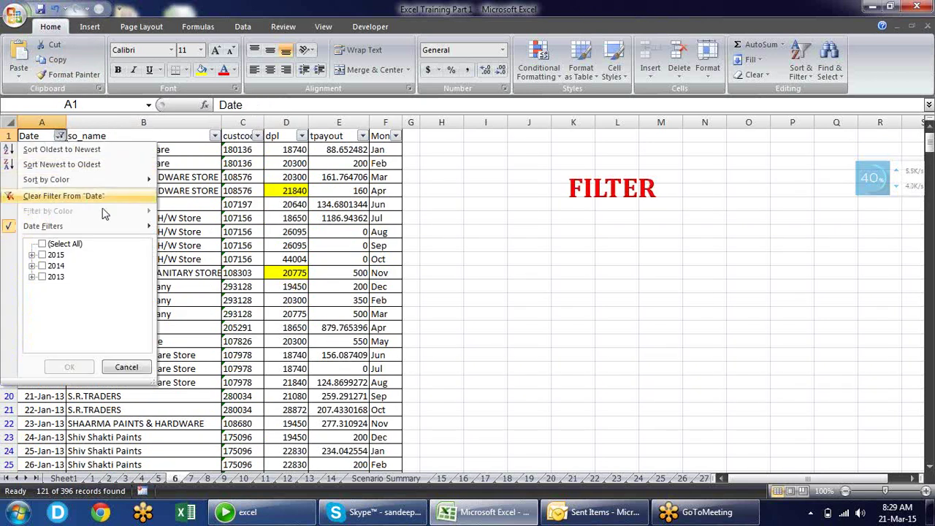
pyautogui.moveTo(110, 224)
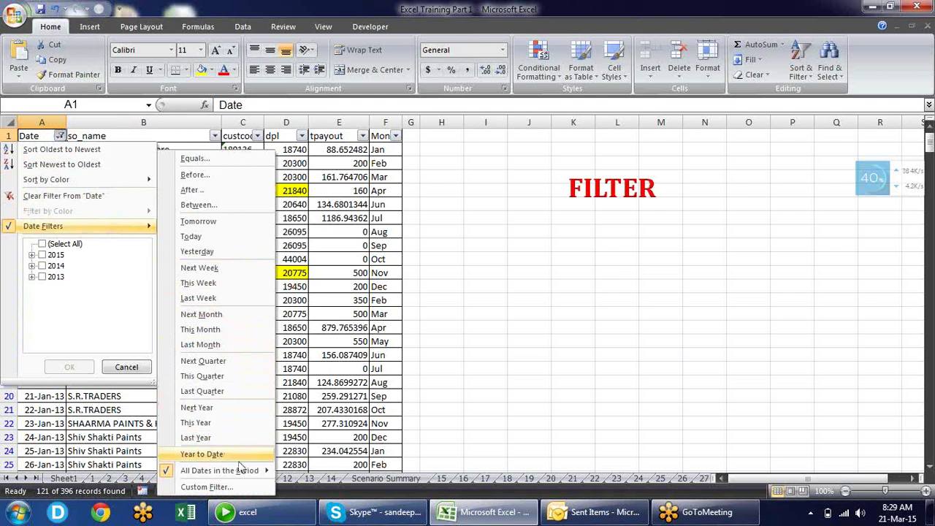
pyautogui.moveTo(257, 471)
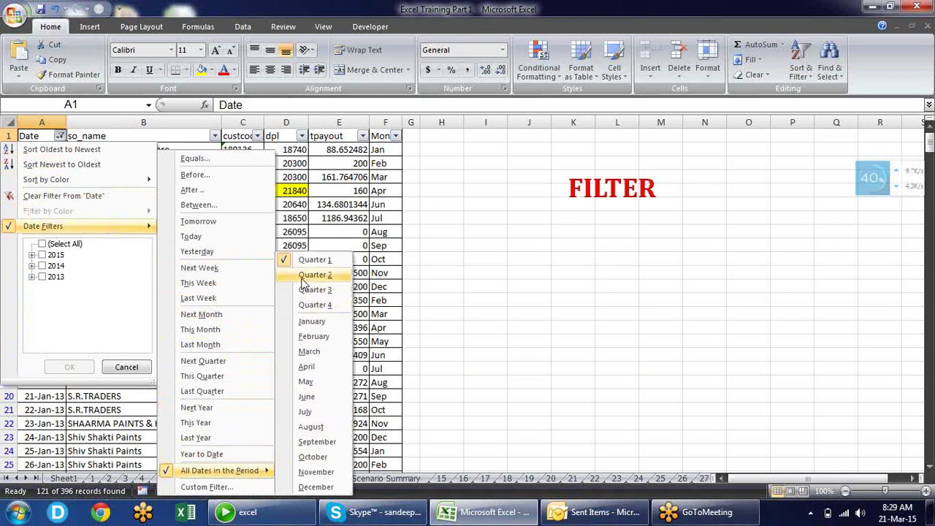
pyautogui.click(303, 324)
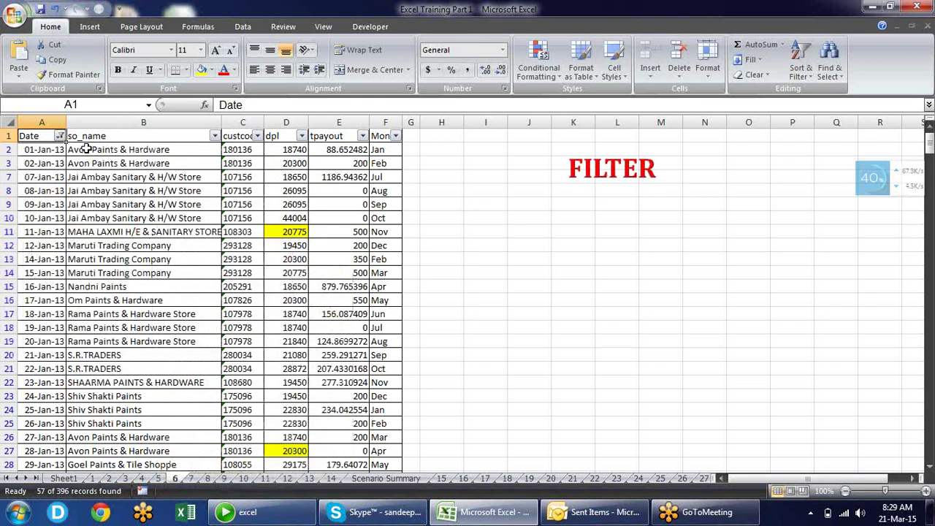
pyautogui.click(55, 256)
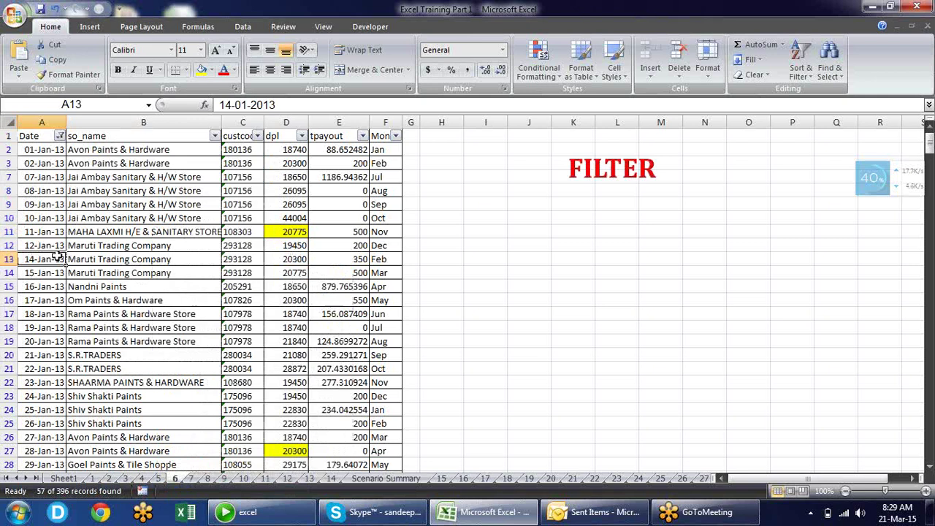
pyautogui.press('Down')
pyautogui.press('Down')
pyautogui.press('Down')
pyautogui.press('Down')
pyautogui.press('Down')
pyautogui.press('Down')
pyautogui.press('Down')
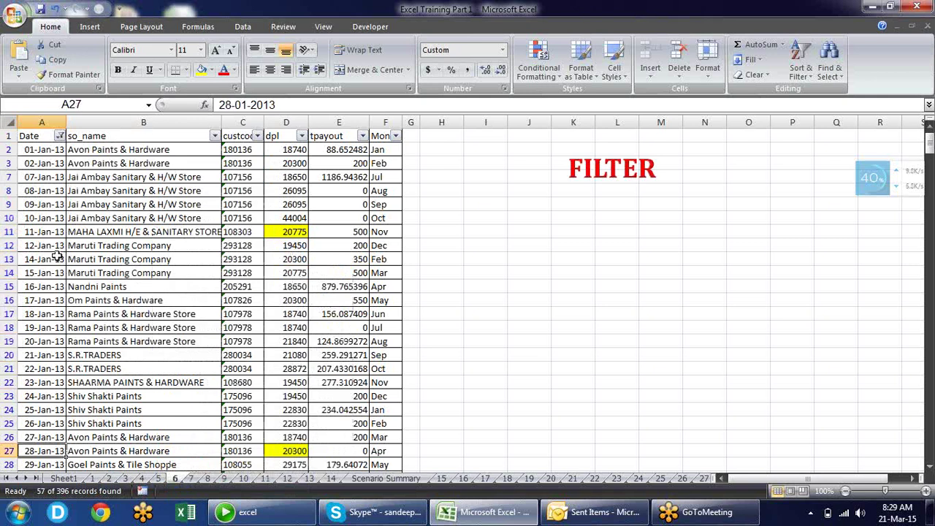
pyautogui.press('Down')
pyautogui.press('Down')
# Step: Clear the Date filter from A1 so every sales row shows again
pyautogui.press('Up')
pyautogui.press('Up')
pyautogui.press('Up')
pyautogui.press('Up')
pyautogui.press('Up')
pyautogui.press('Up')
pyautogui.press('Up')
pyautogui.press('Up')
pyautogui.press('Up')
pyautogui.press('Up')
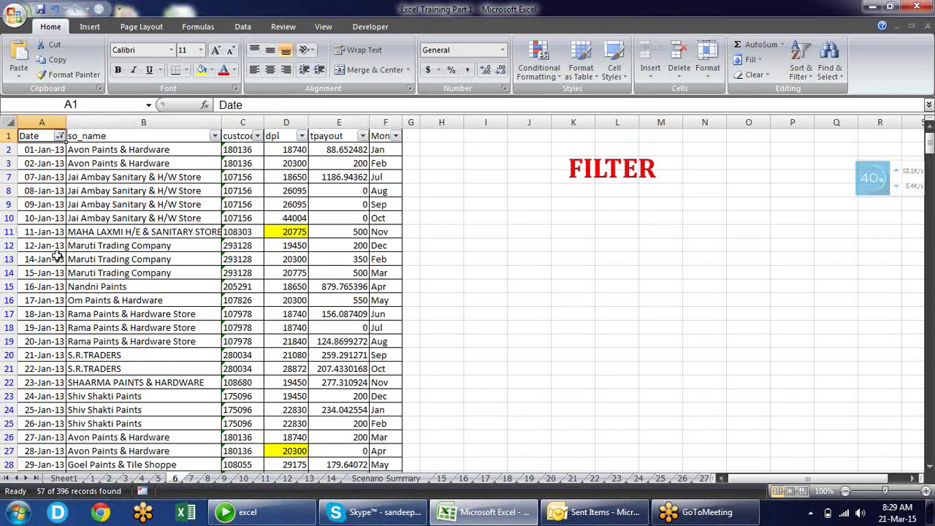
pyautogui.hotkey('alt', 'Down')
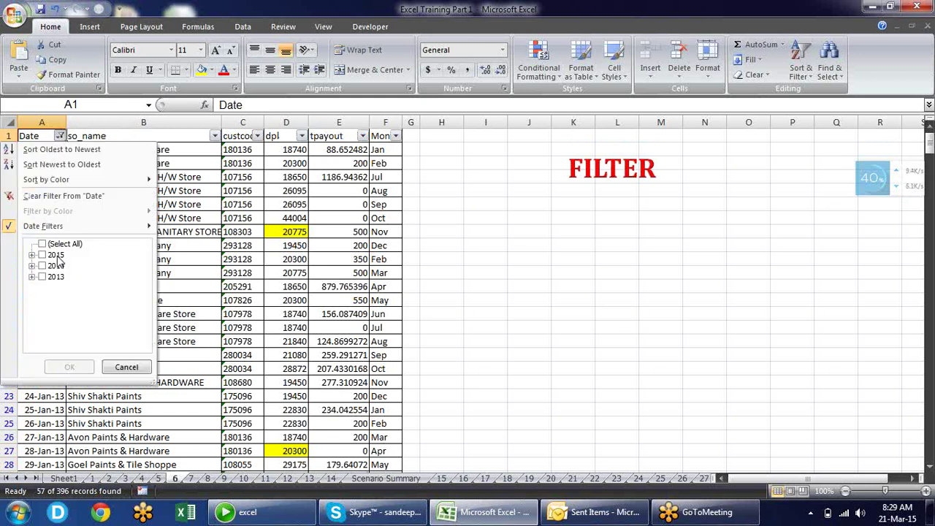
pyautogui.press('Escape')
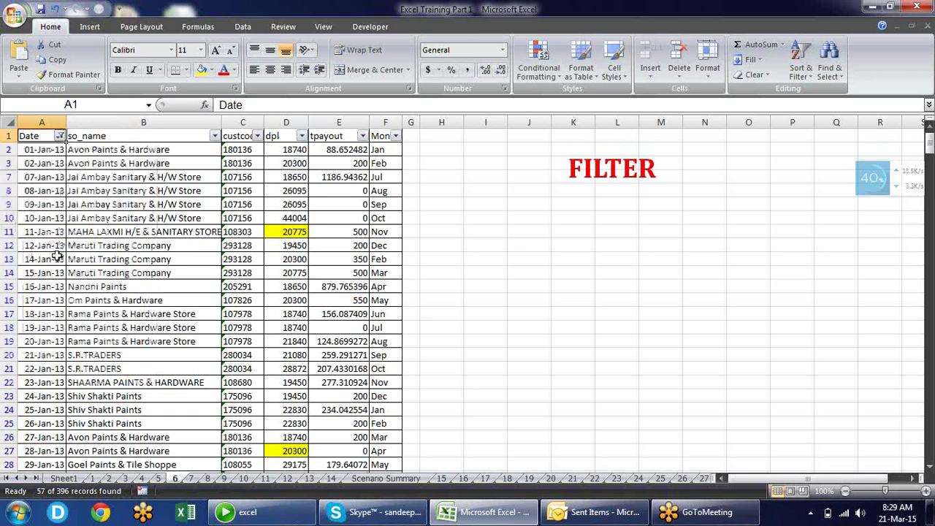
pyautogui.hotkey('ctrl', 'shift', 'l')
pyautogui.hotkey('ctrl', 'shift', 'l')
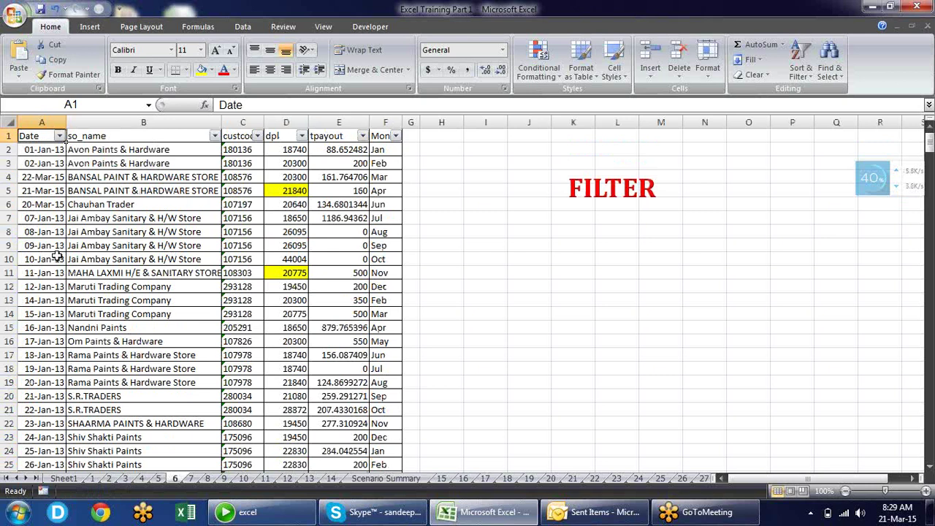
pyautogui.press('Right')
# Step: Browse the Date column's filter conditions and close them without changes
pyautogui.press('Left')
pyautogui.hotkey('alt', 'Down')
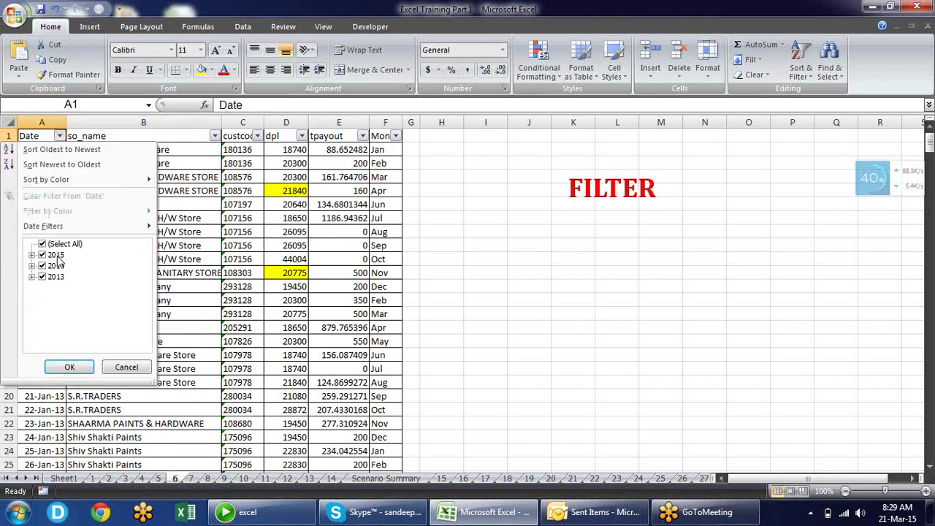
pyautogui.press('Down')
pyautogui.press('Down')
pyautogui.press('Down')
pyautogui.press('Right')
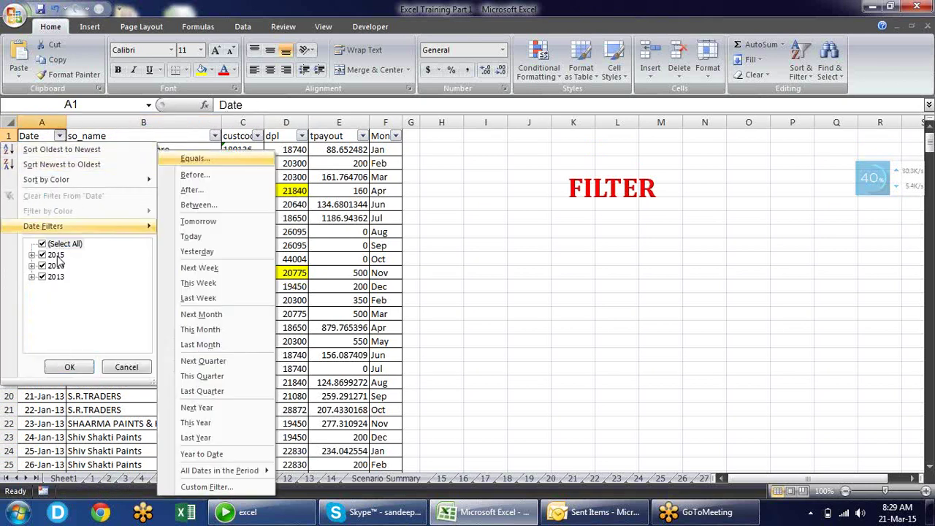
pyautogui.press('Escape')
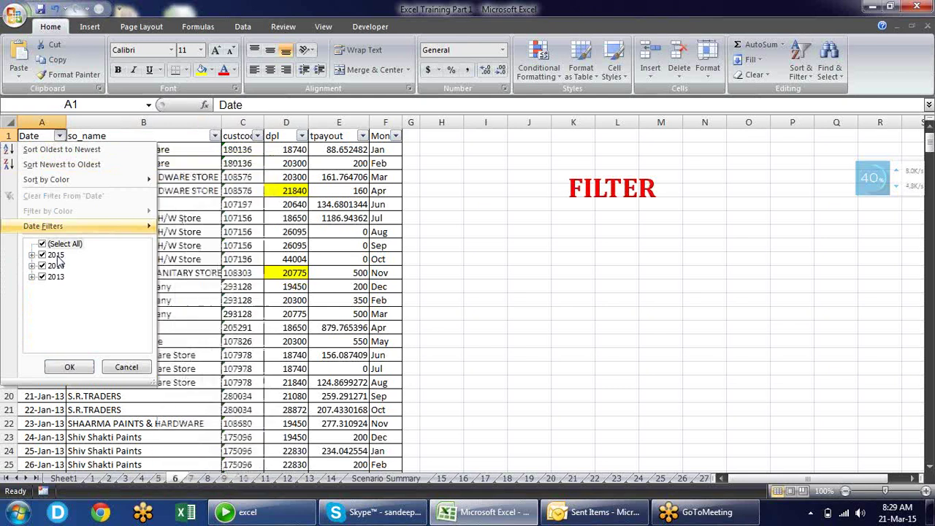
pyautogui.press('Escape')
# Step: Set an so_name Equals filter for BANSAL PAINT & HARDWARE STORE
pyautogui.press('Right')
pyautogui.press('Right')
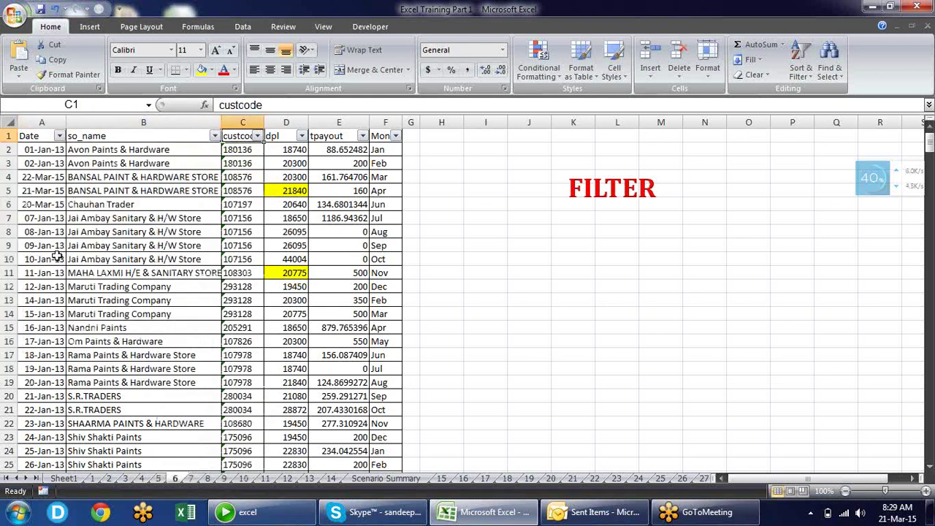
pyautogui.press('Left')
pyautogui.hotkey('alt', 'Down')
pyautogui.press('Down')
pyautogui.press('Down')
pyautogui.press('Down')
pyautogui.press('Down')
pyautogui.press('Down')
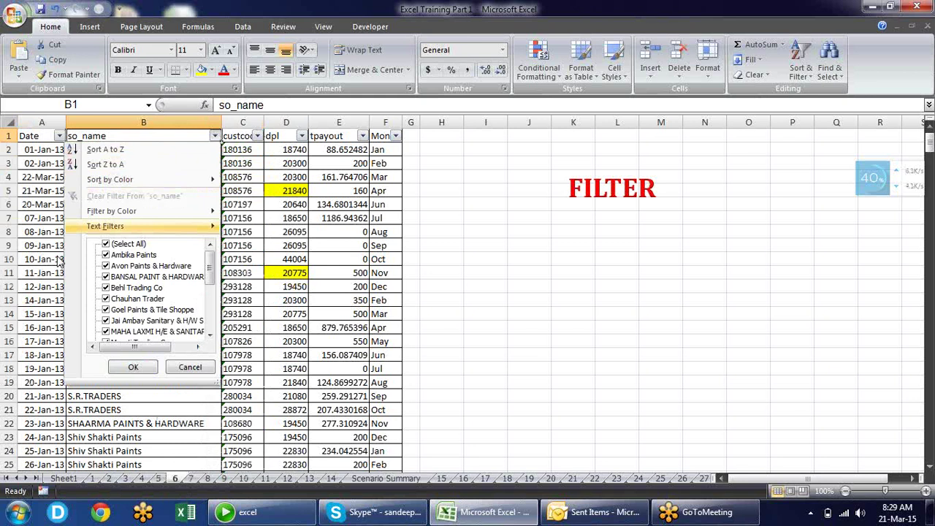
pyautogui.press('Right')
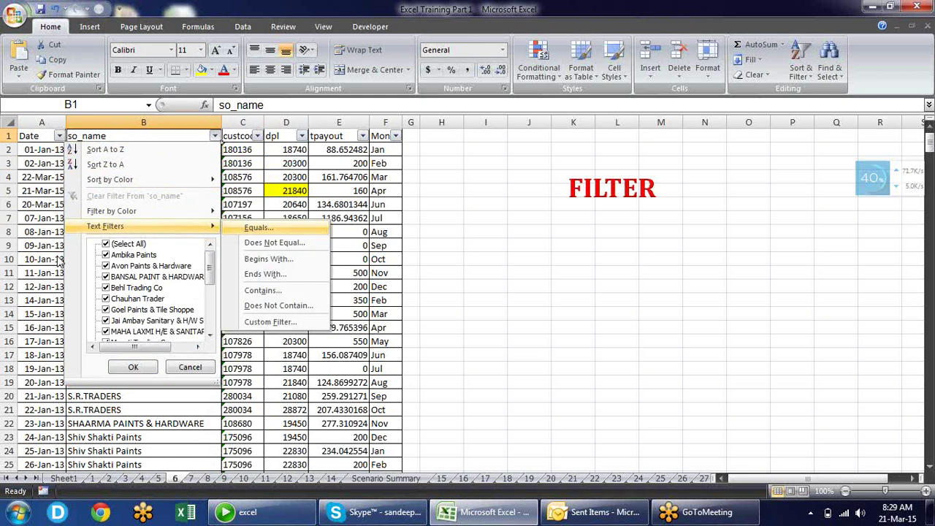
pyautogui.click(265, 233)
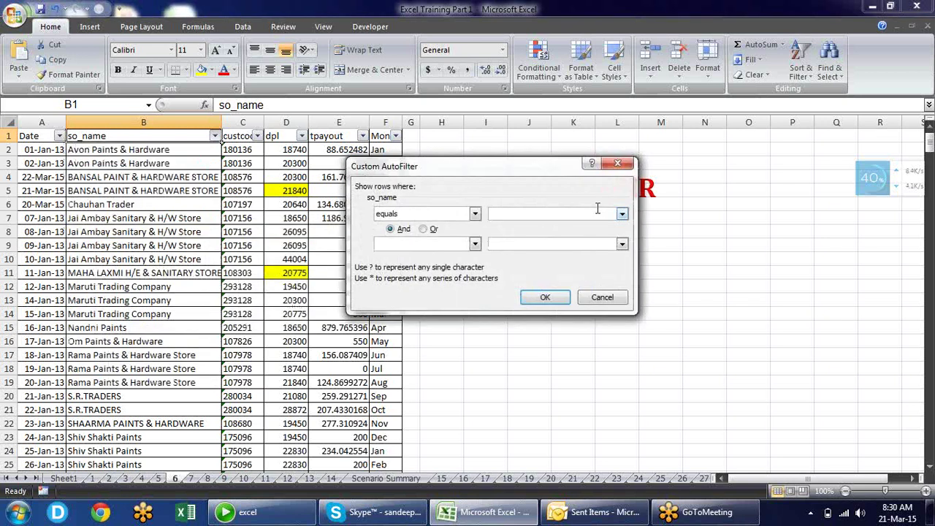
pyautogui.click(621, 214)
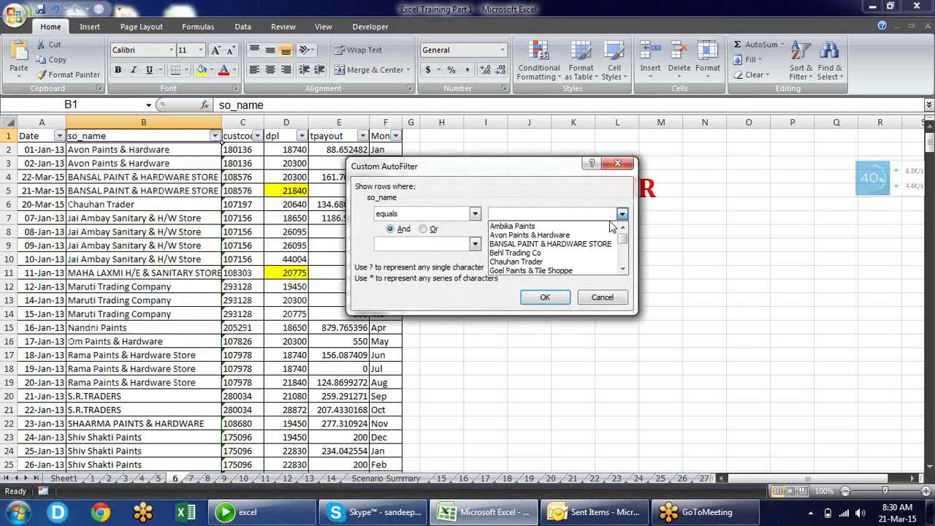
pyautogui.click(580, 245)
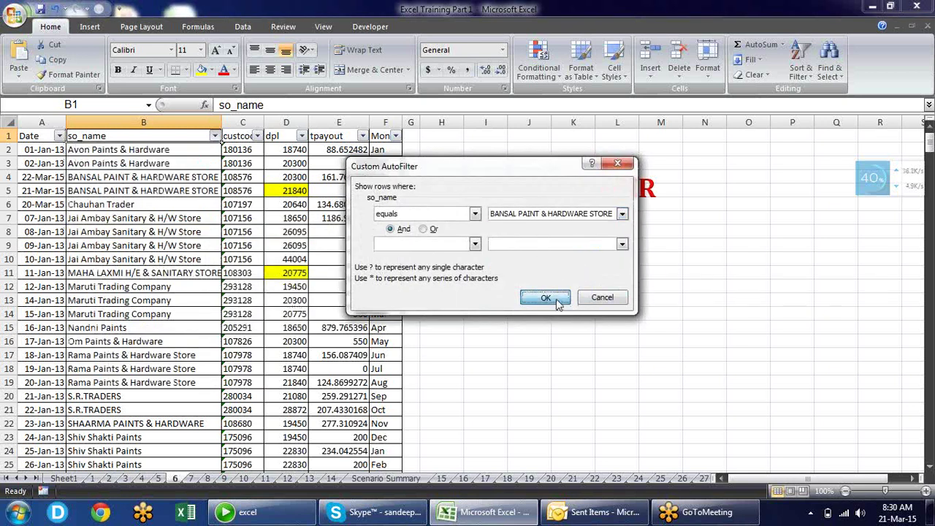
pyautogui.click(544, 298)
# Step: Set so_name to Does Not Equal Ambika Paints, leaving 386 of 396 records
pyautogui.click(216, 136)
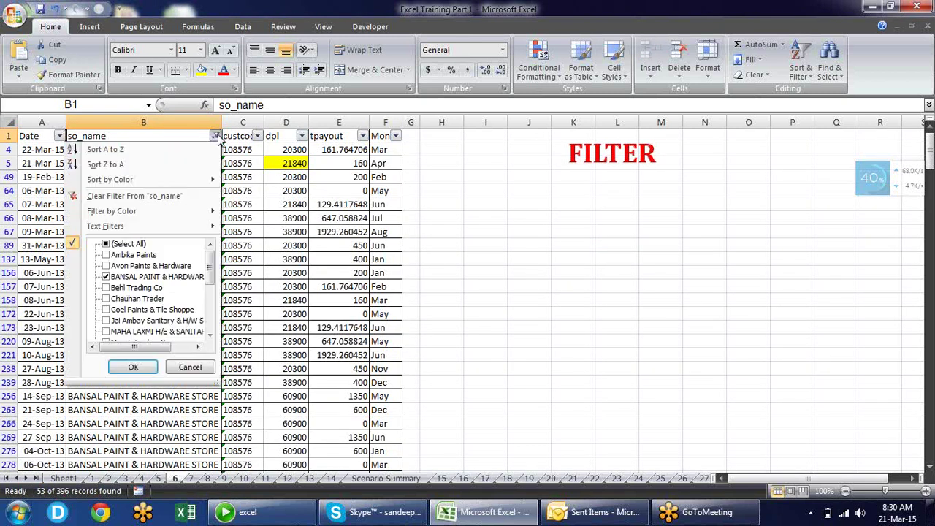
pyautogui.moveTo(208, 227)
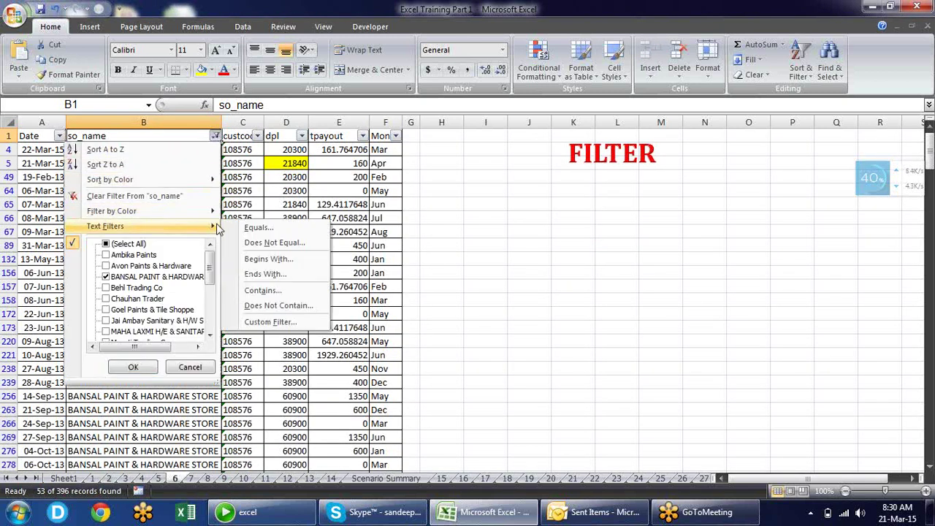
pyautogui.click(273, 247)
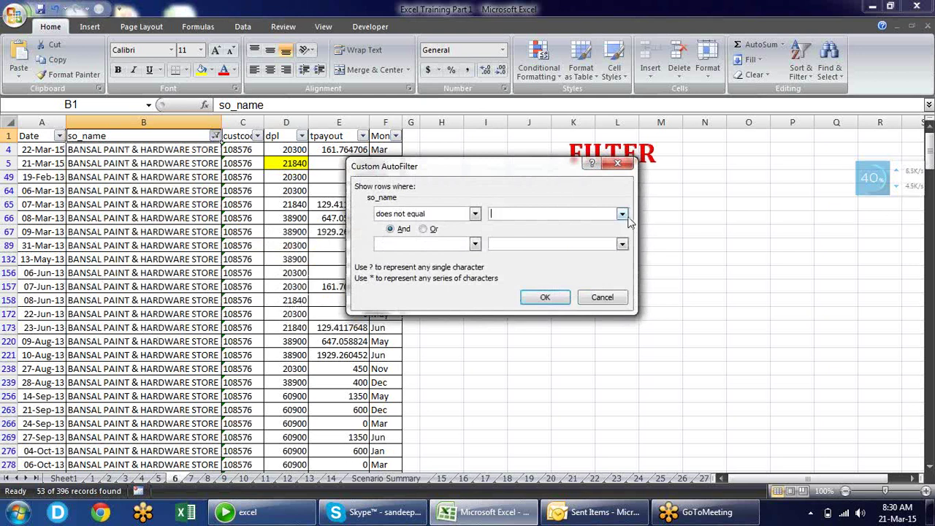
pyautogui.click(622, 215)
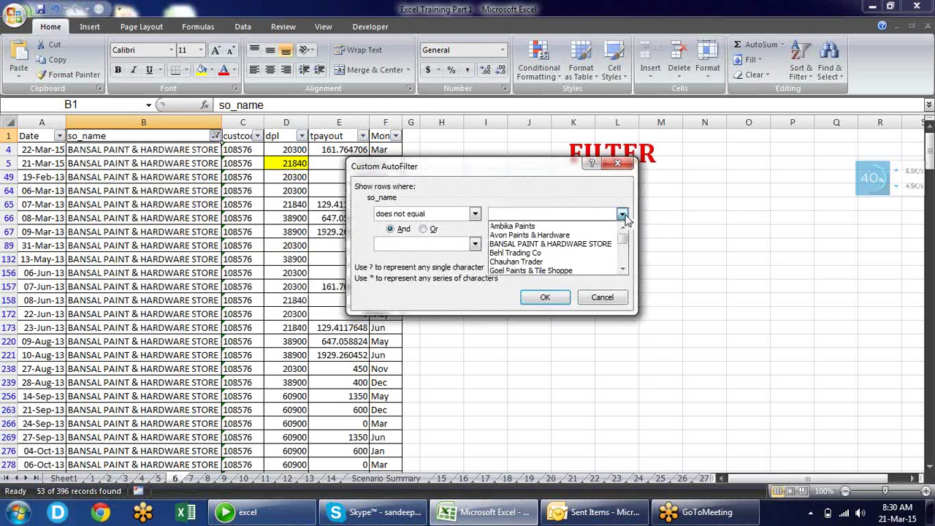
pyautogui.click(565, 227)
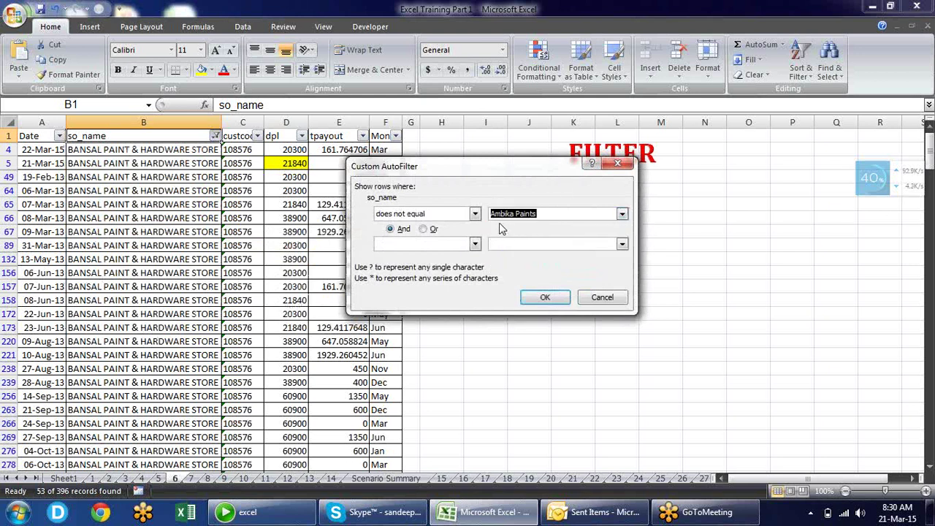
pyautogui.click(561, 295)
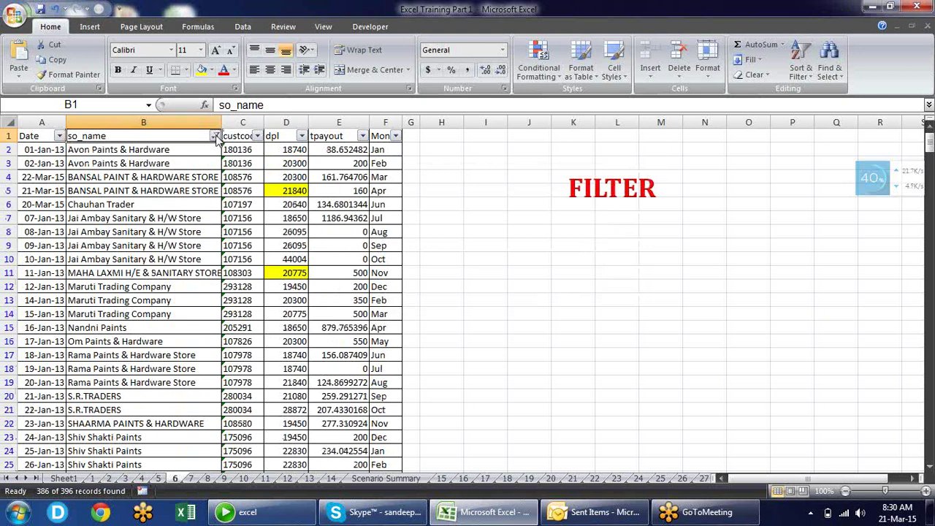
# Step: Filter so_name to names beginning with S and check the resulting store names
pyautogui.click(216, 135)
pyautogui.moveTo(210, 229)
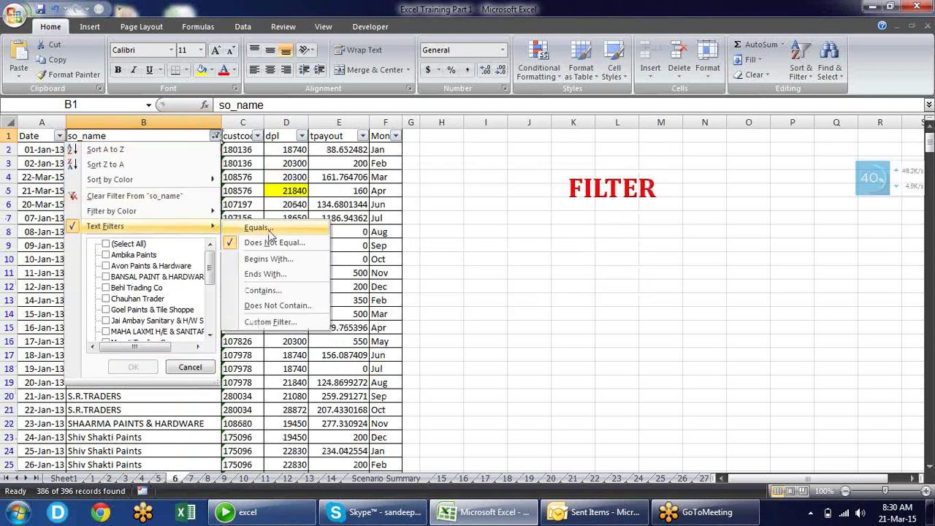
pyautogui.click(287, 262)
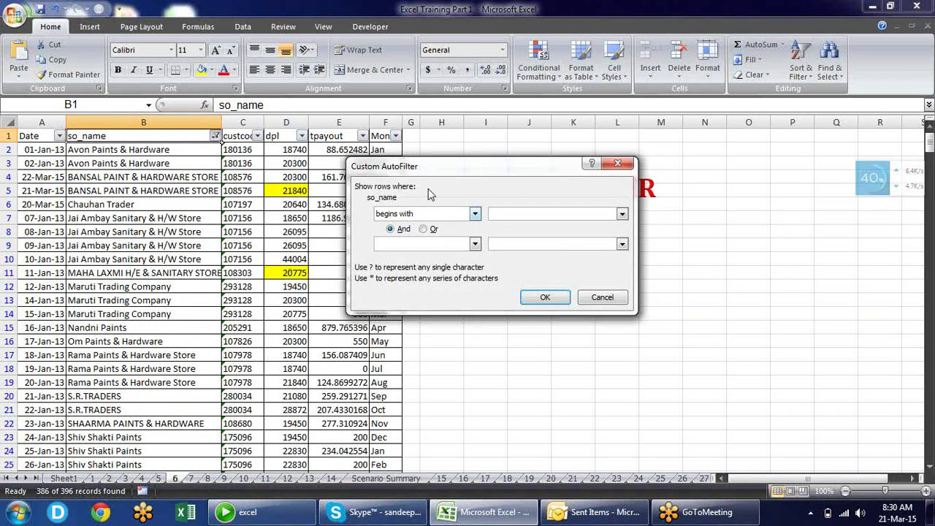
pyautogui.moveTo(471, 168); pyautogui.dragTo(389, 181)
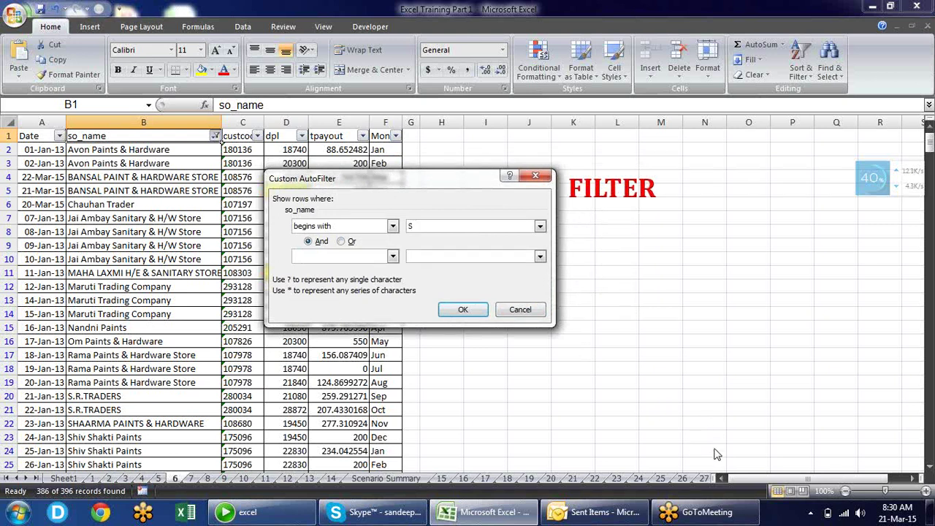
pyautogui.click(464, 310)
pyautogui.click(101, 149)
pyautogui.click(106, 186)
pyautogui.click(107, 214)
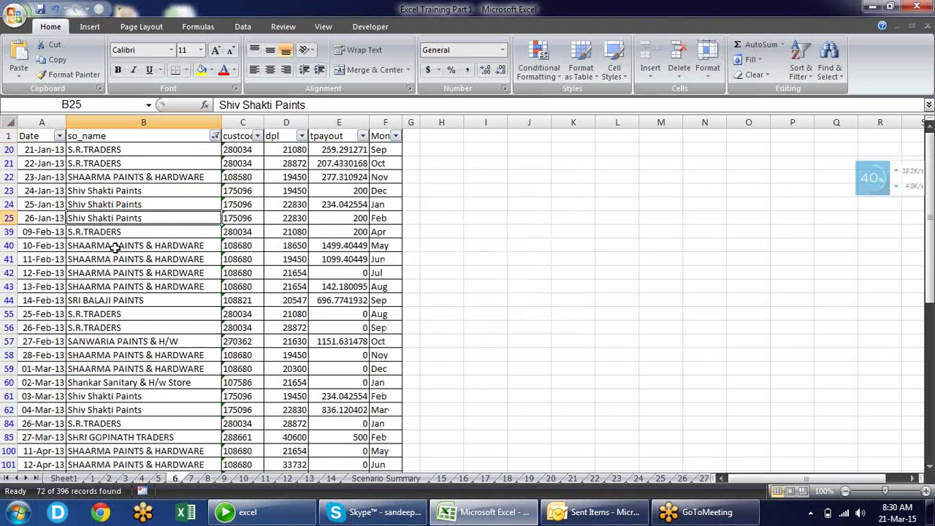
pyautogui.click(115, 259)
pyautogui.click(128, 285)
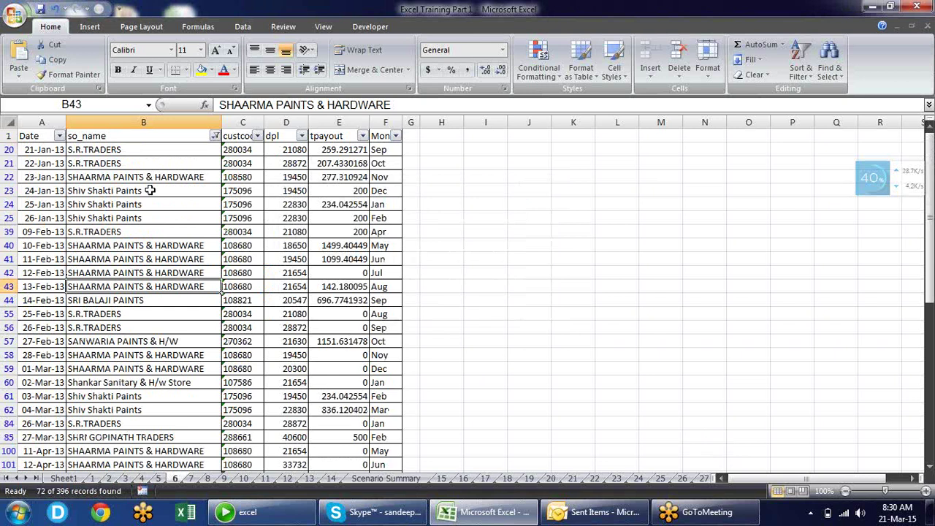
# Step: Reopen the so_name Begins With condition to edit its value
pyautogui.click(214, 137)
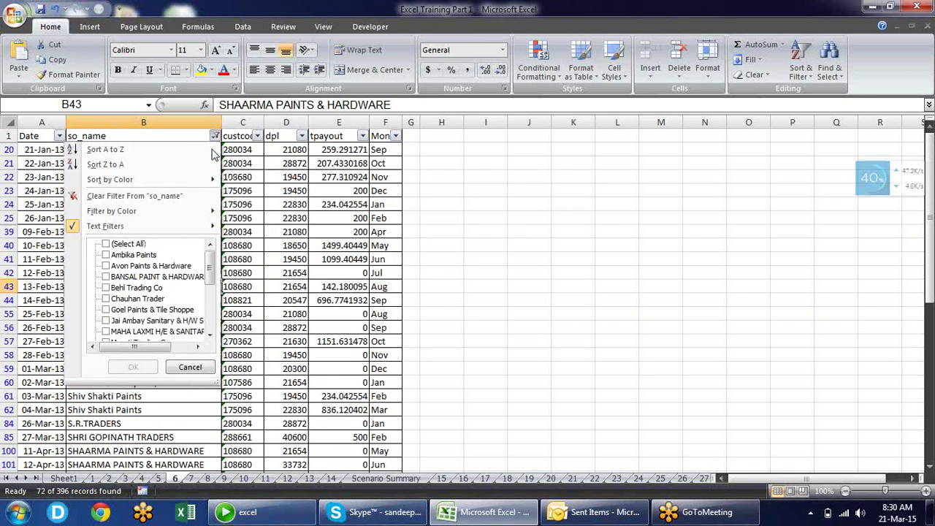
pyautogui.moveTo(208, 227)
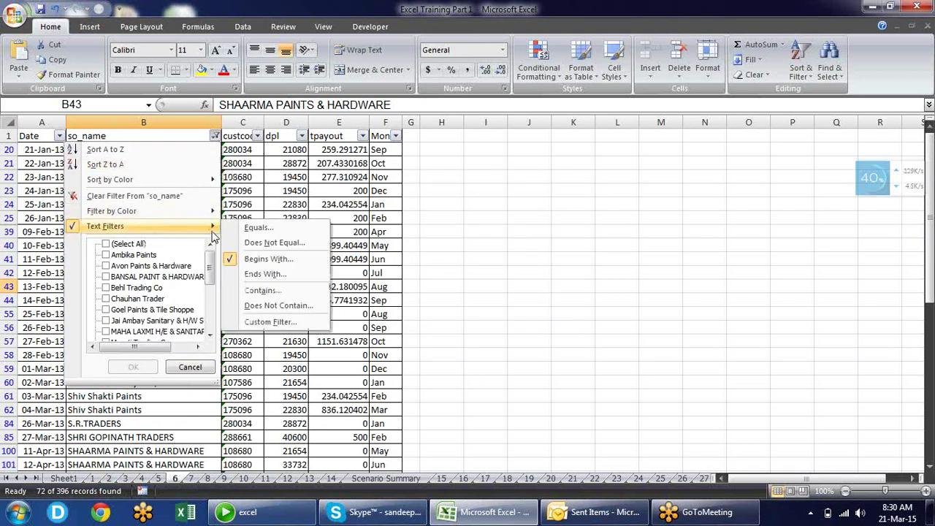
pyautogui.click(286, 260)
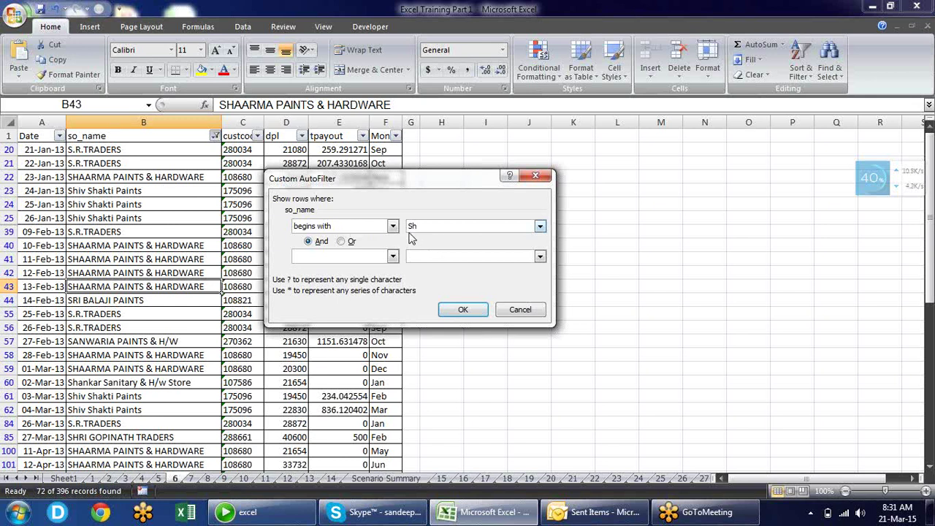
# Step: Apply the begins-with 'Sh' filter, then replace it with an ends-with 'e' filter on so_name
pyautogui.click(471, 310)
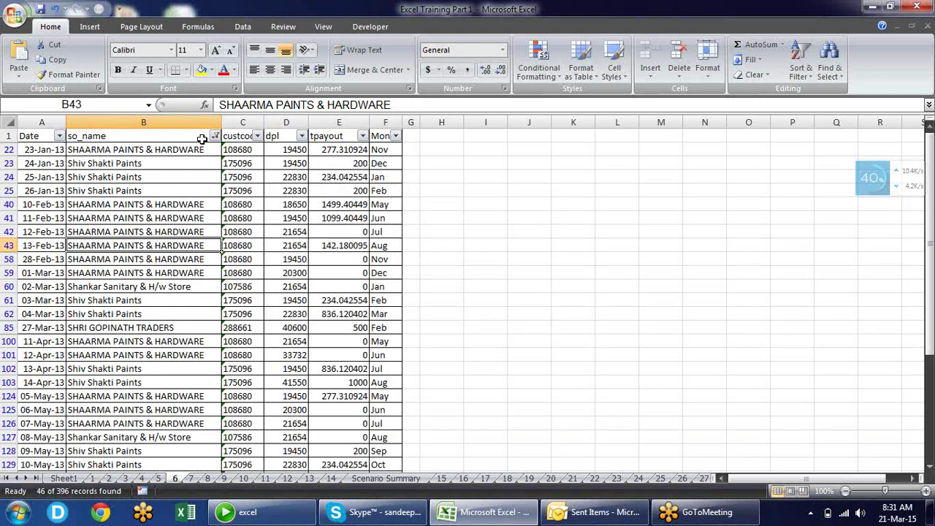
pyautogui.click(216, 136)
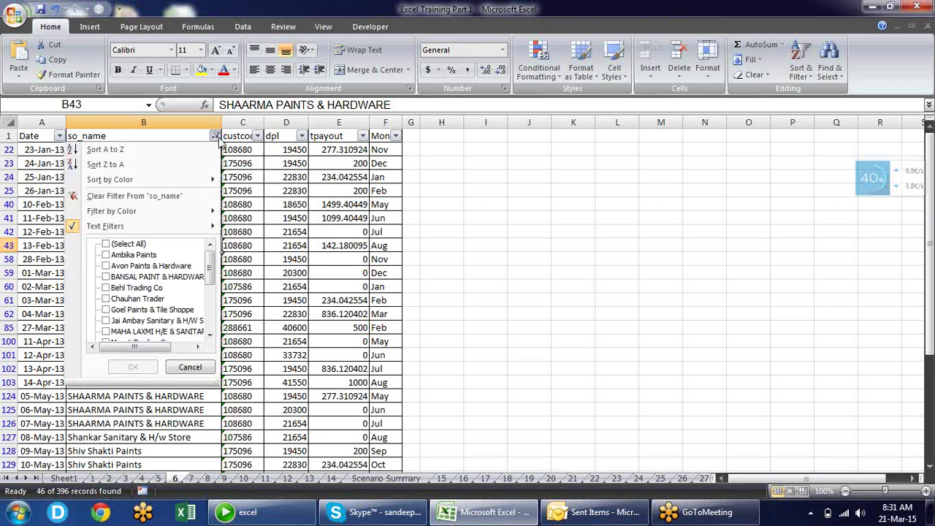
pyautogui.moveTo(210, 229)
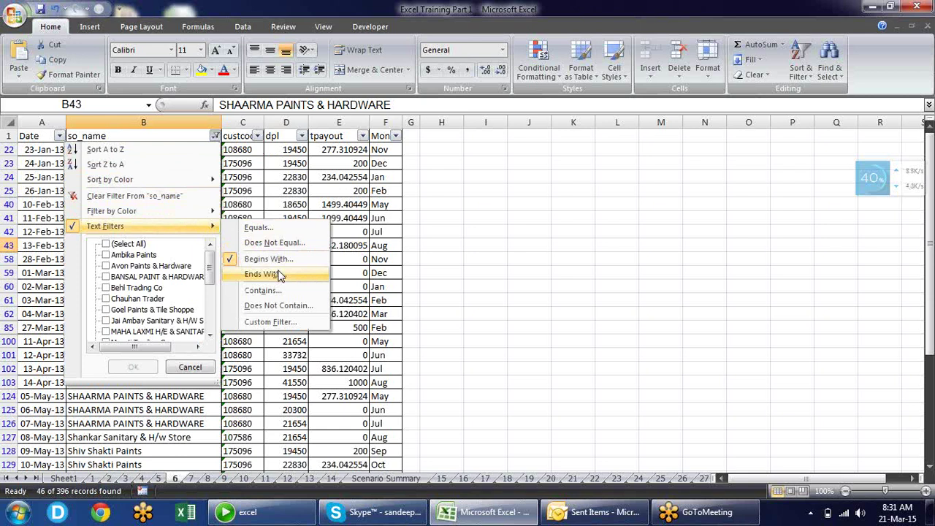
pyautogui.click(278, 275)
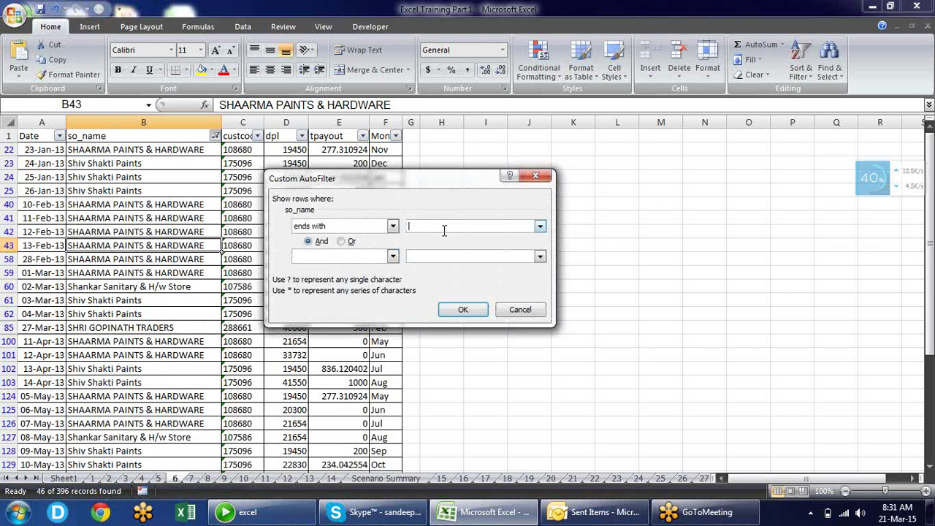
pyautogui.write('e,')
pyautogui.click(458, 308)
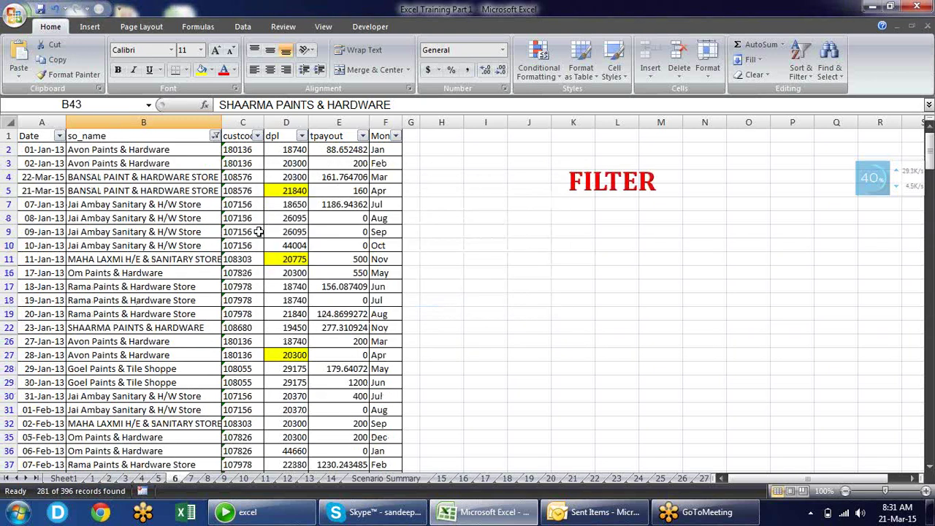
# Step: Review the store names remaining in column B, 281 of 396 records
pyautogui.click(148, 148)
pyautogui.click(159, 177)
pyautogui.click(165, 205)
pyautogui.click(170, 246)
pyautogui.click(173, 288)
pyautogui.click(181, 353)
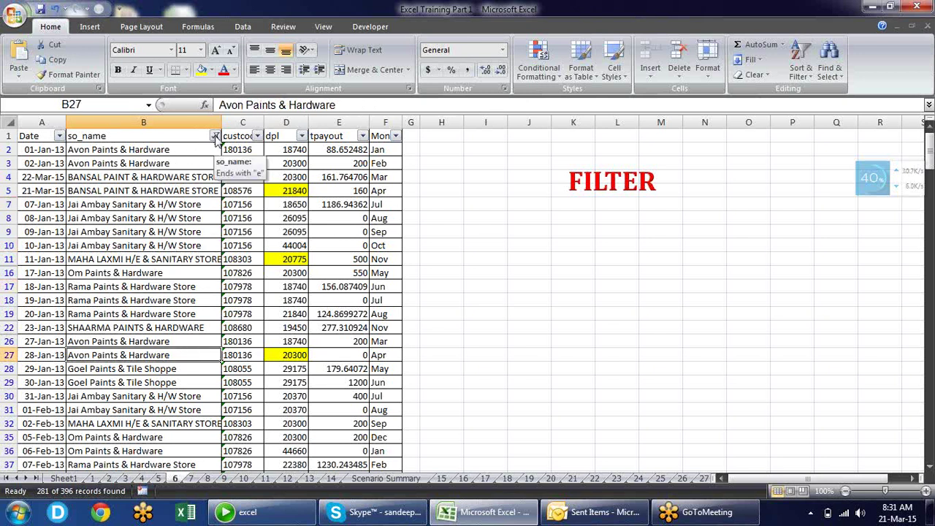
pyautogui.click(215, 136)
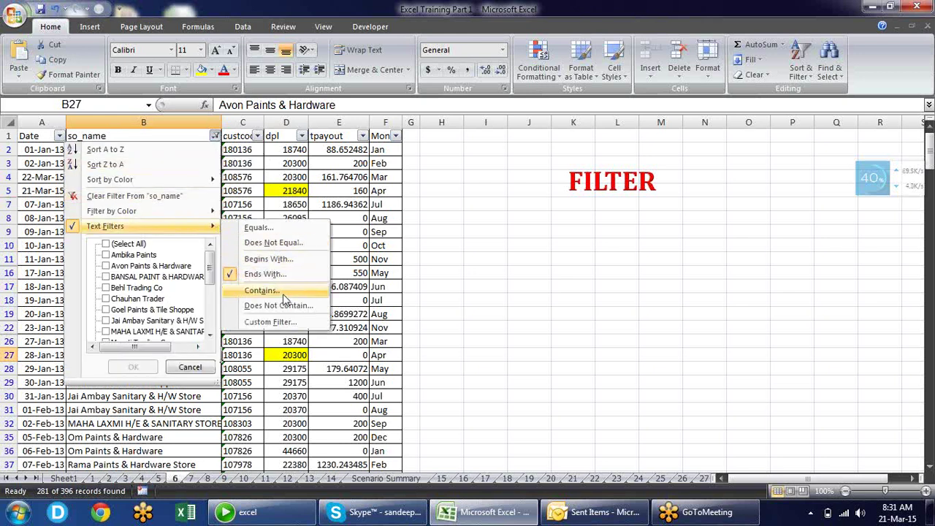
# Step: Filter so_name to names containing 'paints' and review the matching stores
pyautogui.click(282, 294)
pyautogui.write('paints')
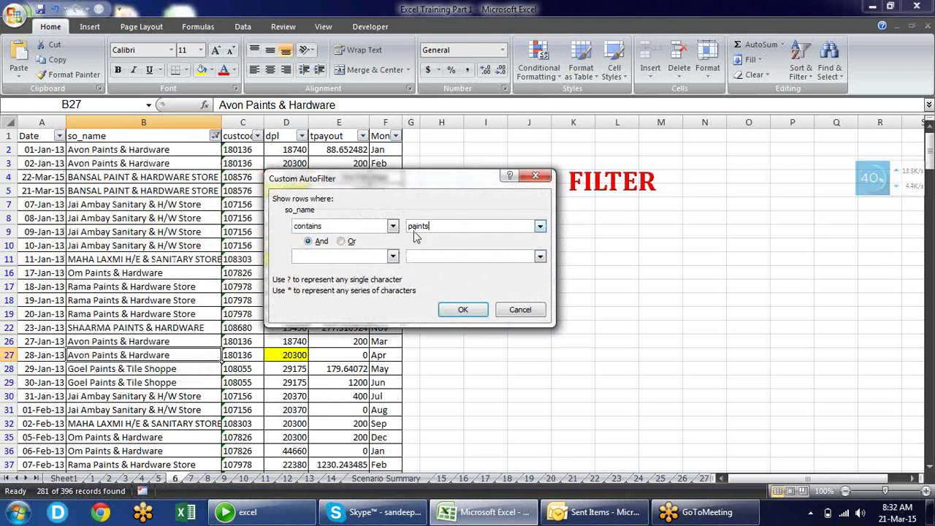
pyautogui.click(466, 310)
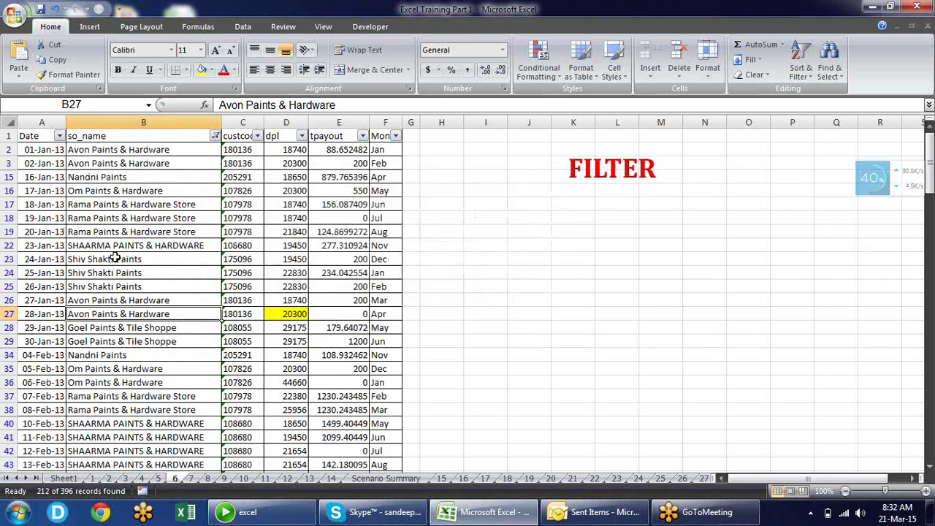
pyautogui.click(82, 208)
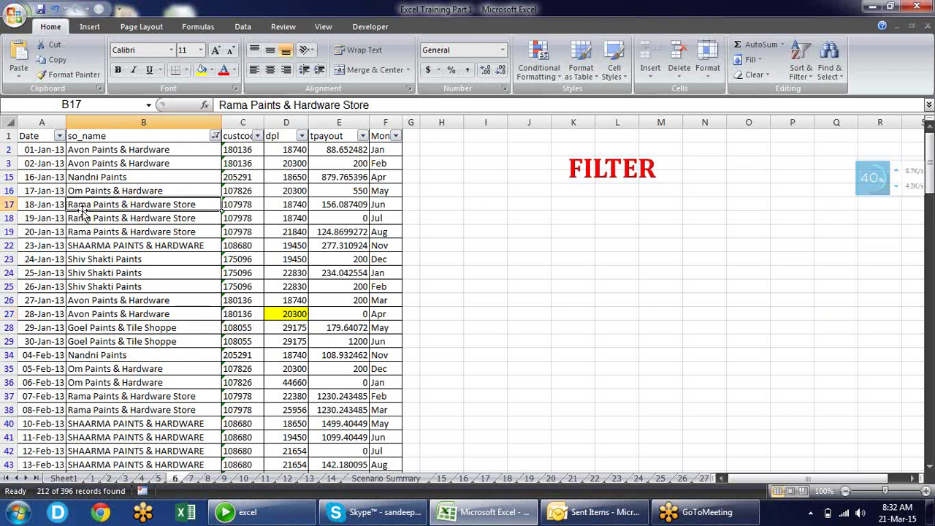
pyautogui.click(127, 177)
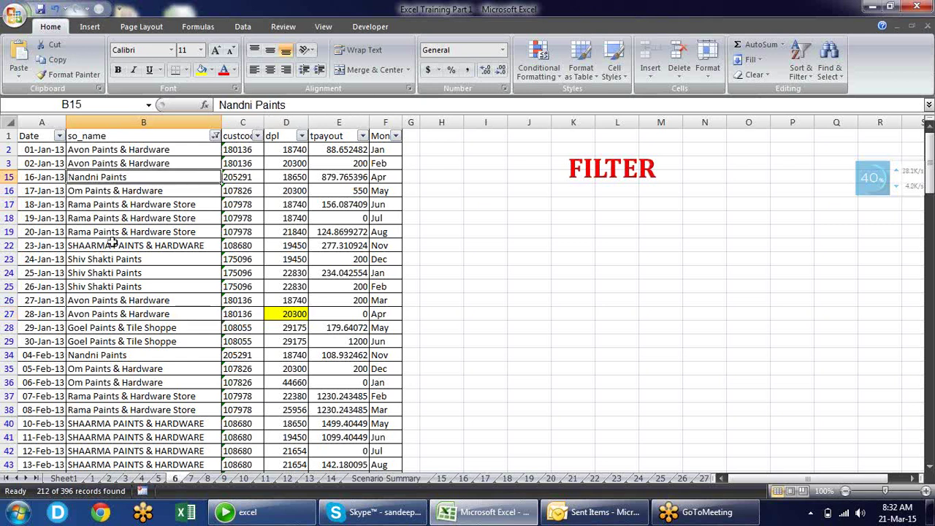
pyautogui.click(150, 327)
pyautogui.click(150, 368)
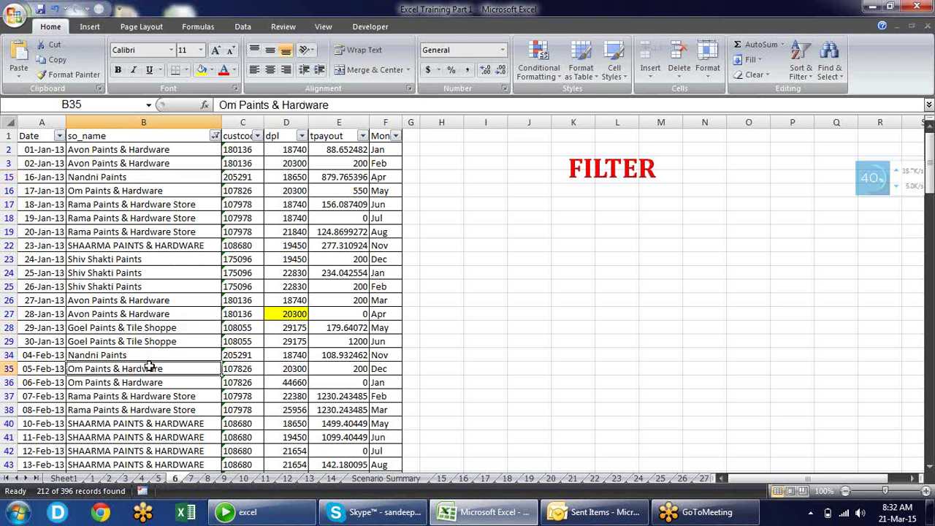
pyautogui.click(177, 413)
pyautogui.click(186, 286)
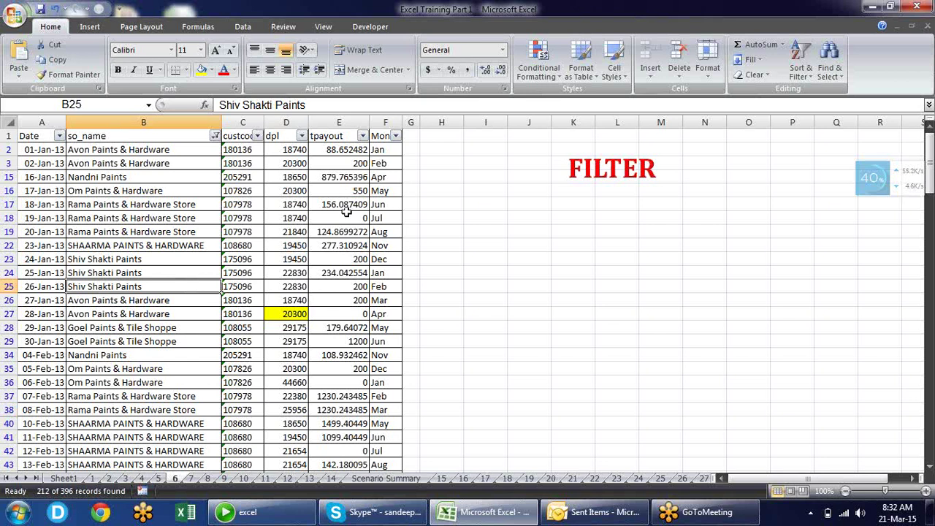
# Step: Change the so_name filter to does not contain 'ee' and review the resulting names
pyautogui.click(214, 136)
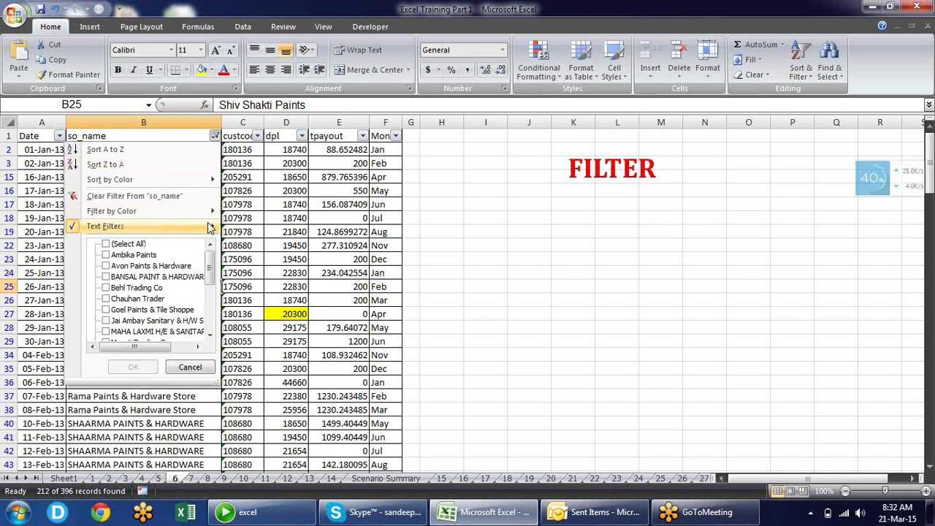
pyautogui.moveTo(209, 227)
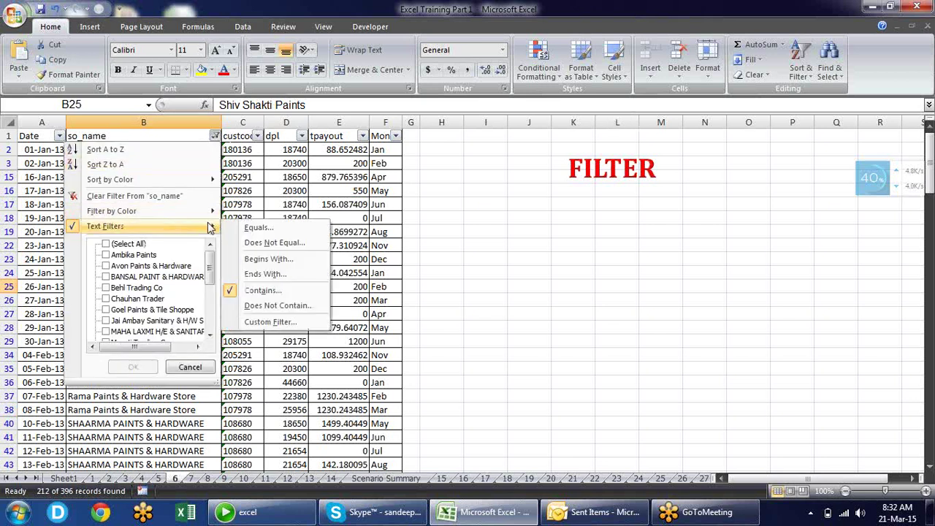
pyautogui.click(296, 306)
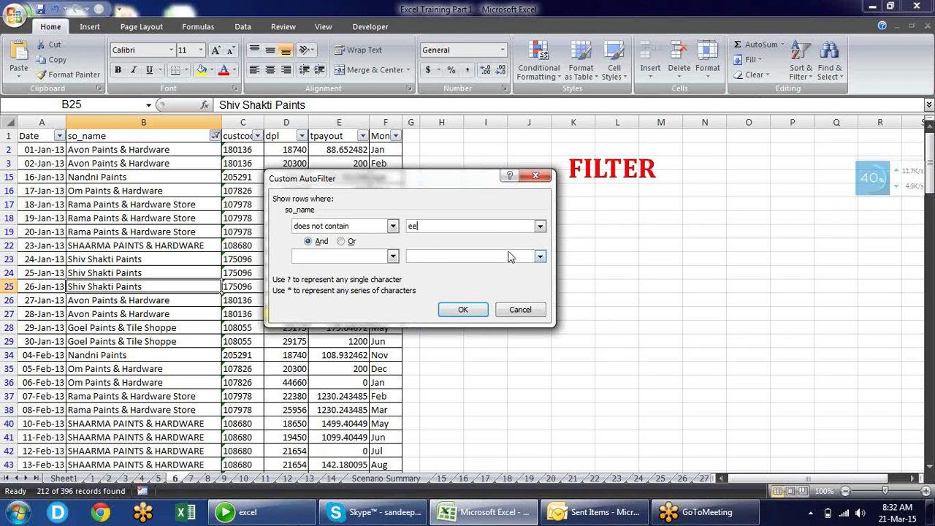
pyautogui.write('ee')
pyautogui.click(463, 309)
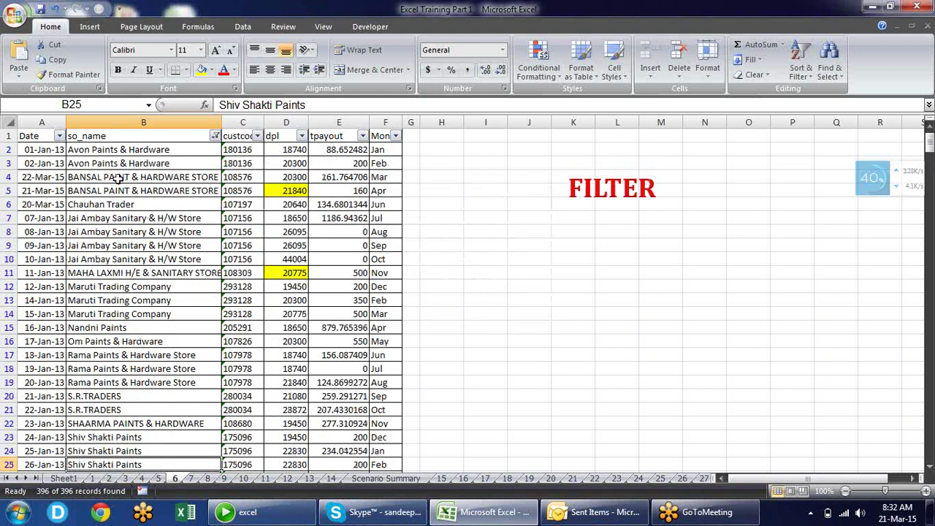
pyautogui.click(131, 177)
pyautogui.click(136, 232)
pyautogui.click(142, 289)
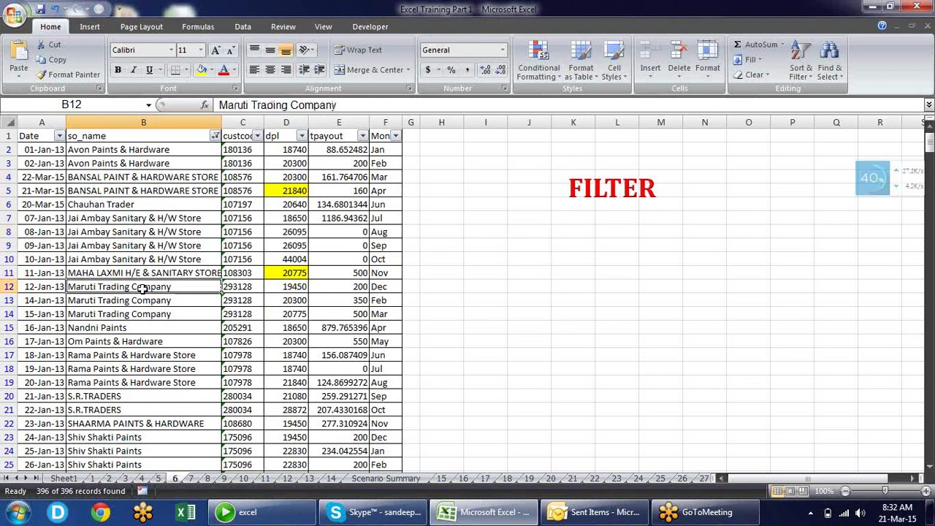
pyautogui.click(146, 313)
pyautogui.click(146, 356)
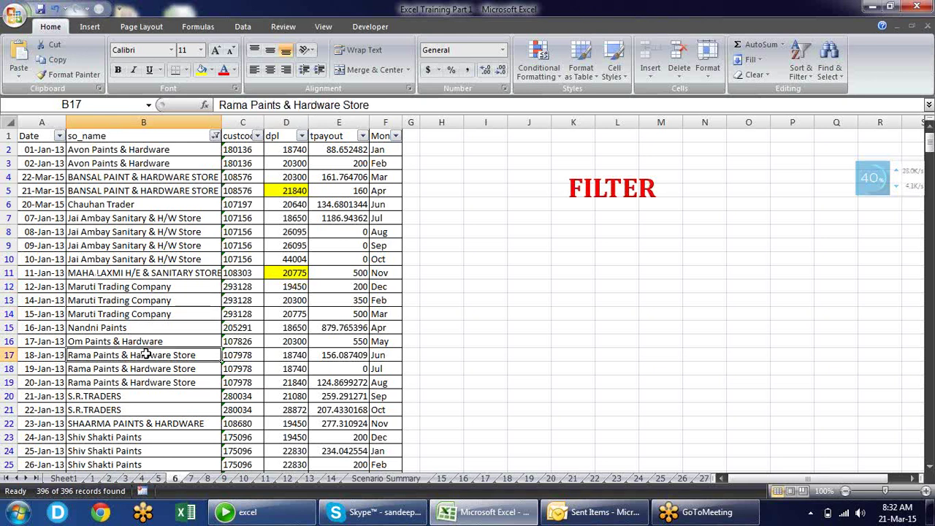
pyautogui.click(154, 240)
pyautogui.click(164, 188)
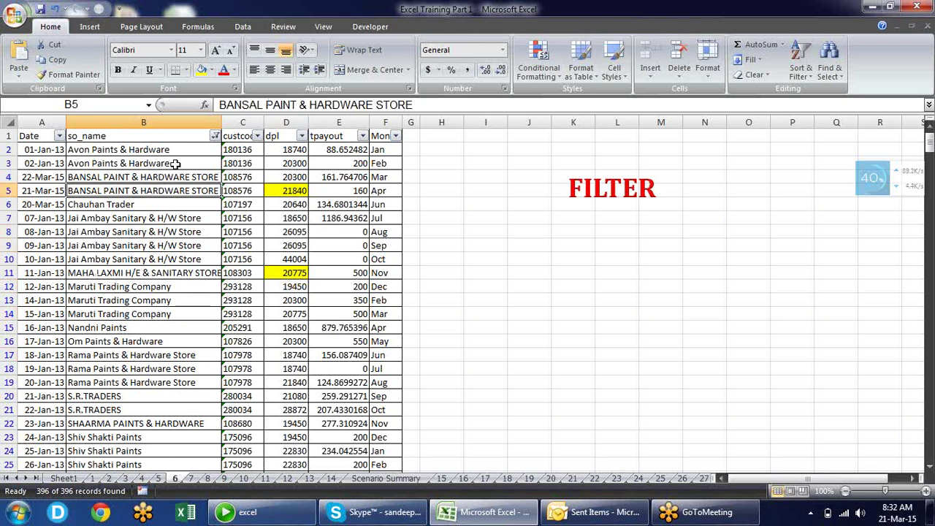
pyautogui.click(176, 164)
# Step: Tick Select All in the so_name filter to include every store name
pyautogui.click(215, 136)
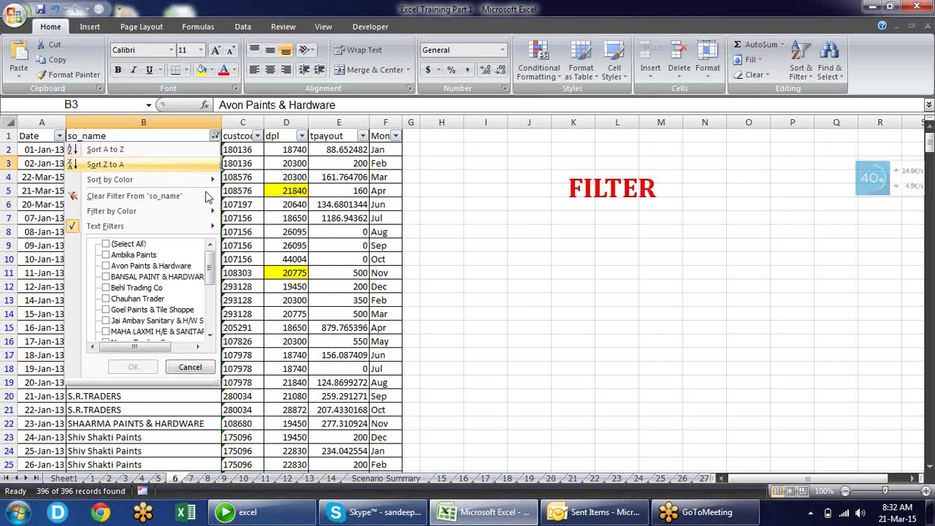
pyautogui.moveTo(203, 226)
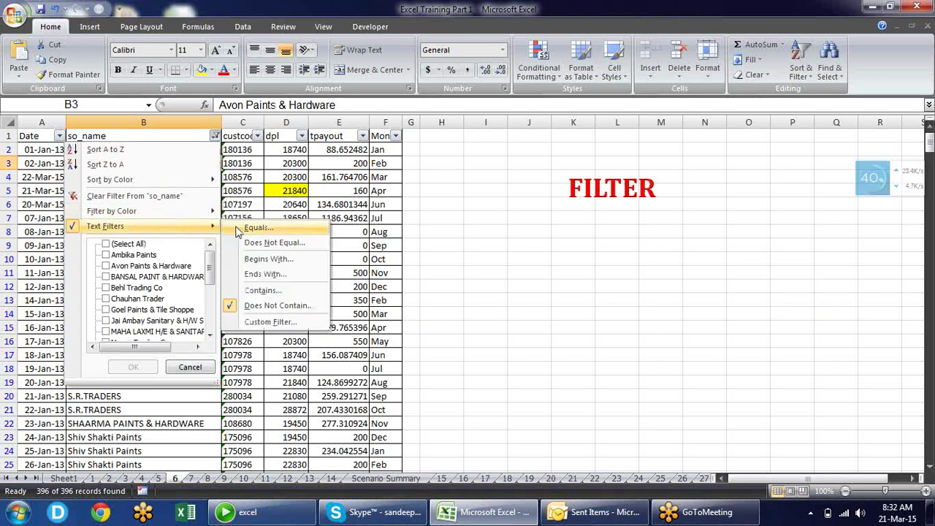
pyautogui.click(107, 243)
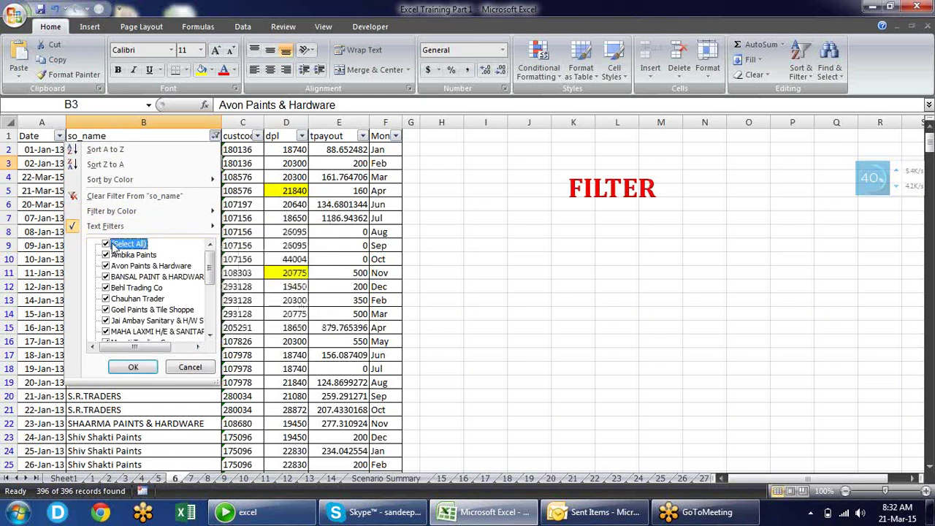
# Step: Close the so_name filter and filter tpayout to values equal to 1
pyautogui.press('Return')
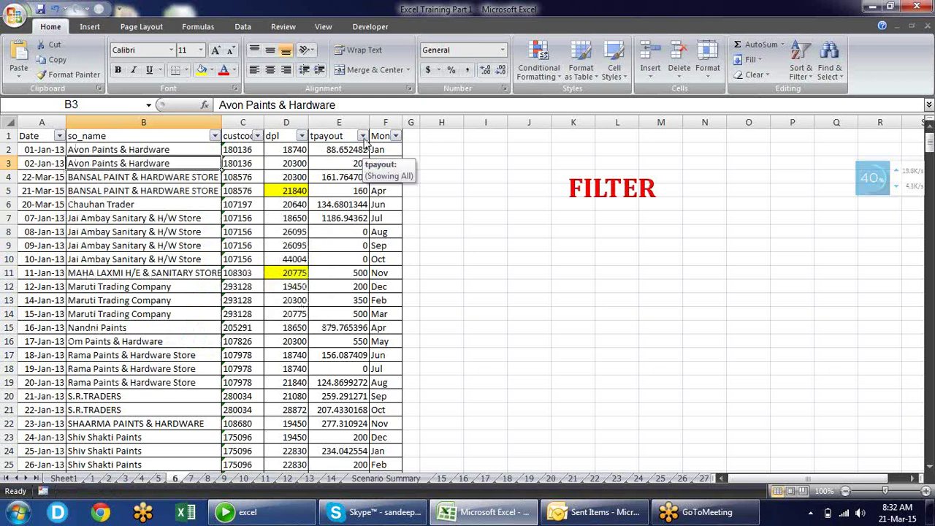
pyautogui.click(362, 137)
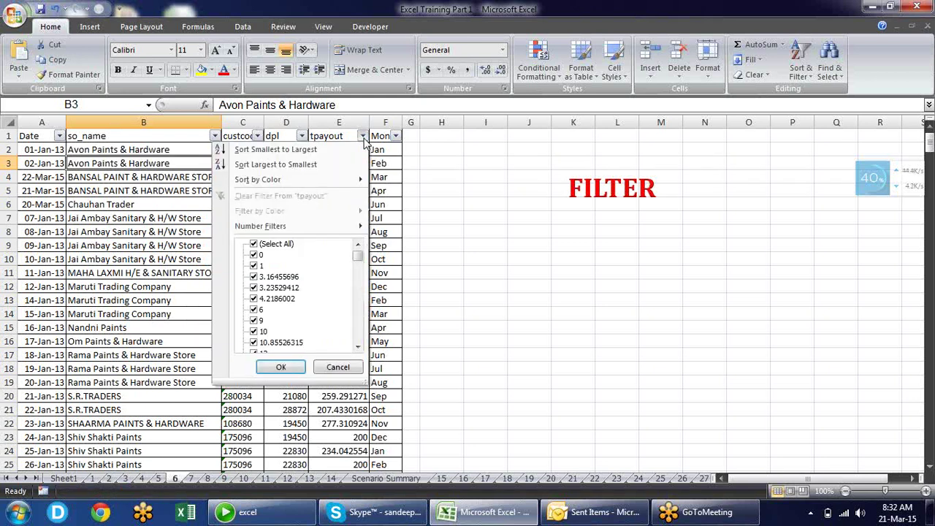
pyautogui.moveTo(352, 232)
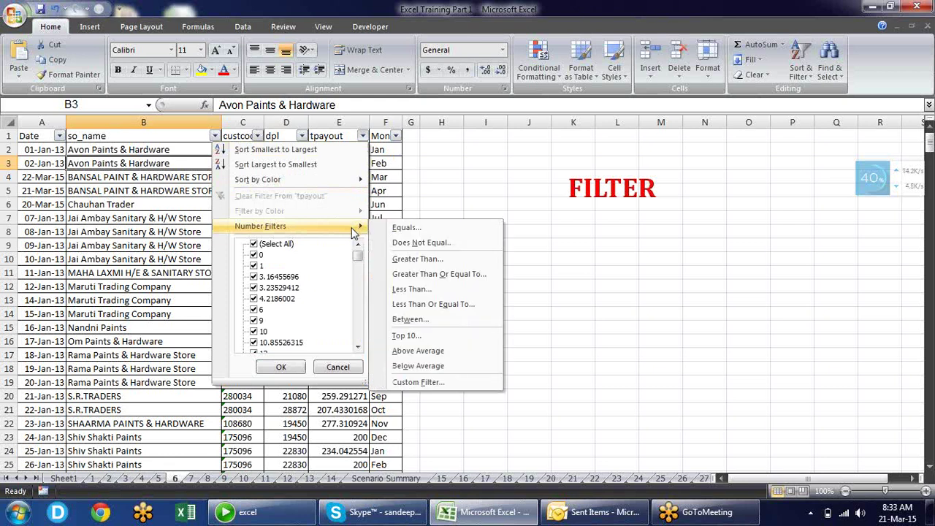
pyautogui.click(406, 228)
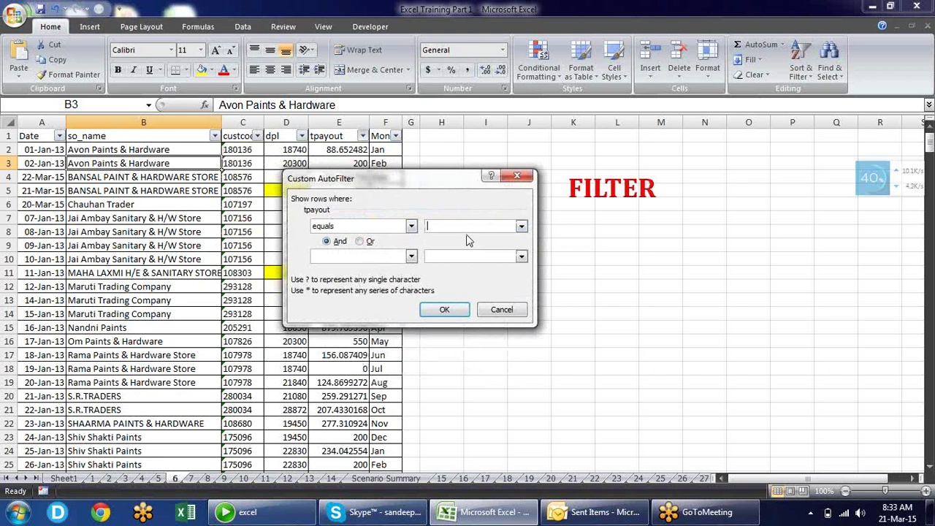
pyautogui.moveTo(442, 178); pyautogui.dragTo(607, 172)
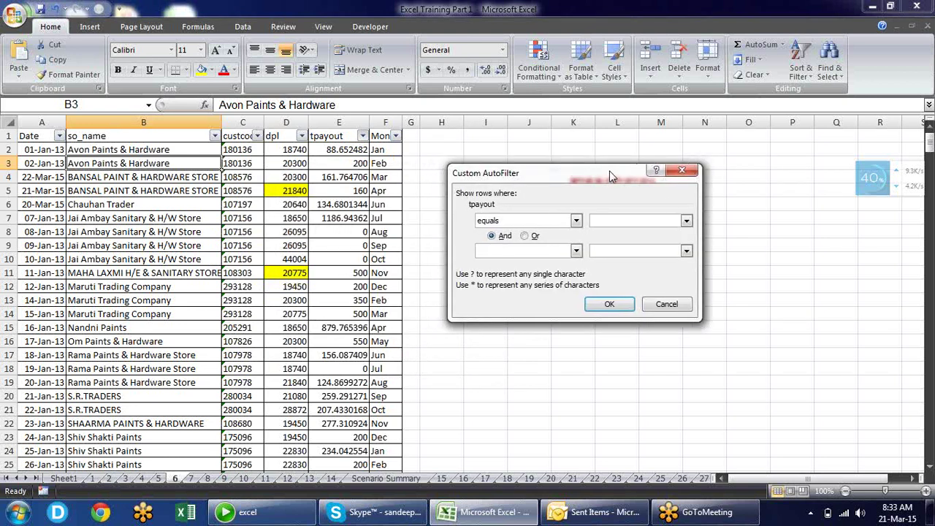
pyautogui.click(688, 219)
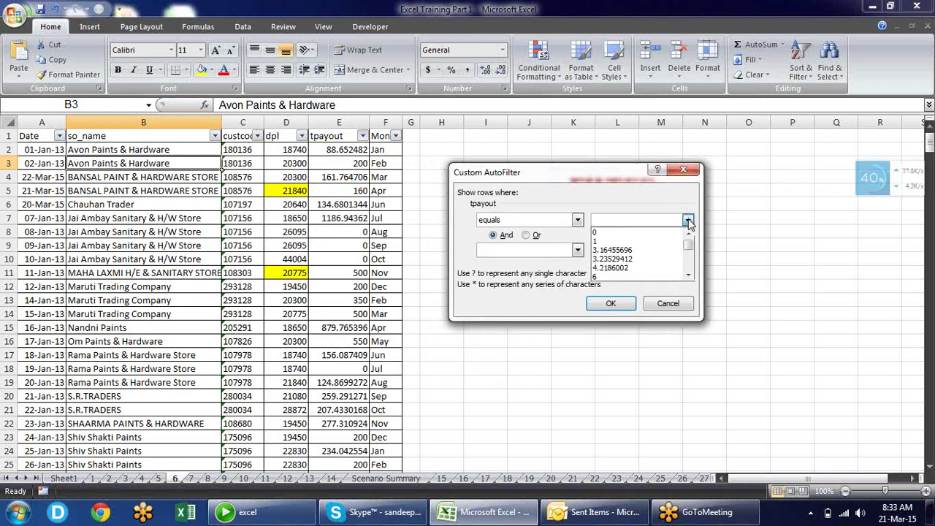
pyautogui.click(648, 244)
pyautogui.click(618, 304)
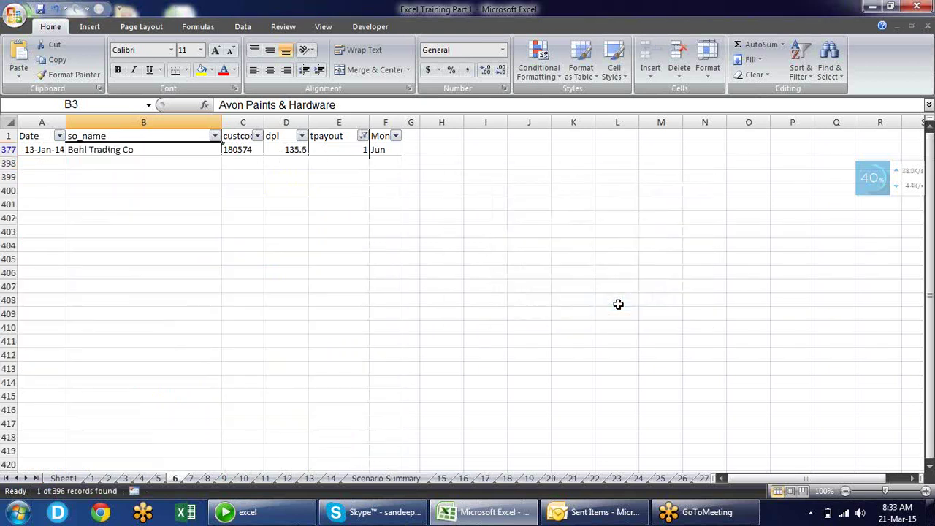
# Step: Change the tpayout filter to does not equal 1, showing 395 of 396 records
pyautogui.click(363, 136)
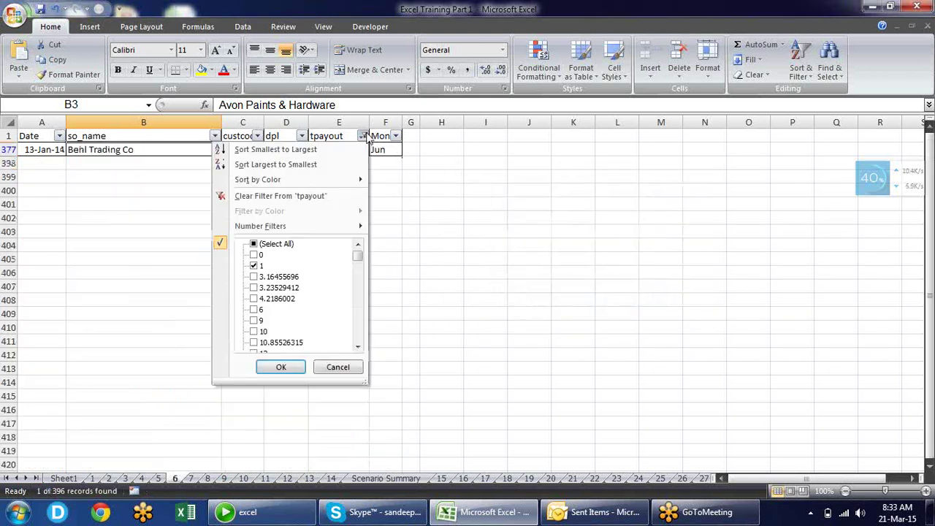
pyautogui.moveTo(335, 226)
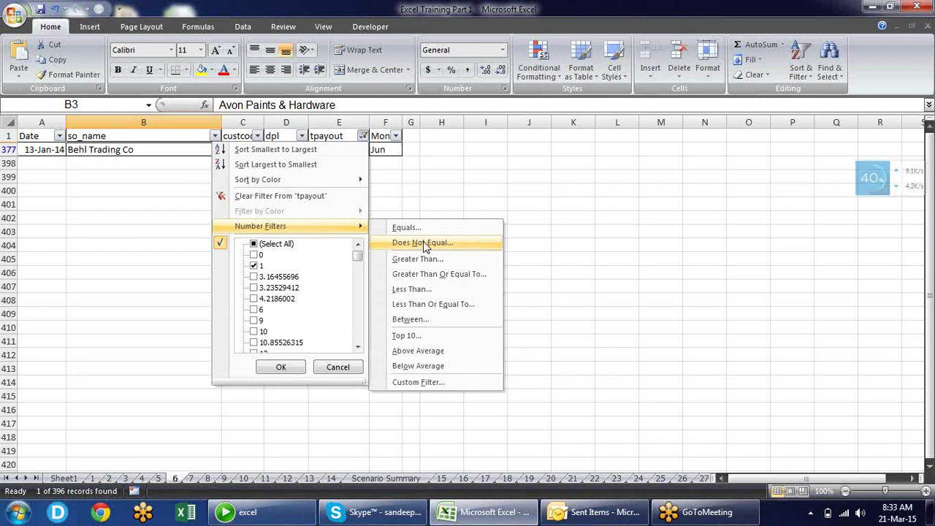
pyautogui.click(423, 242)
pyautogui.write('1')
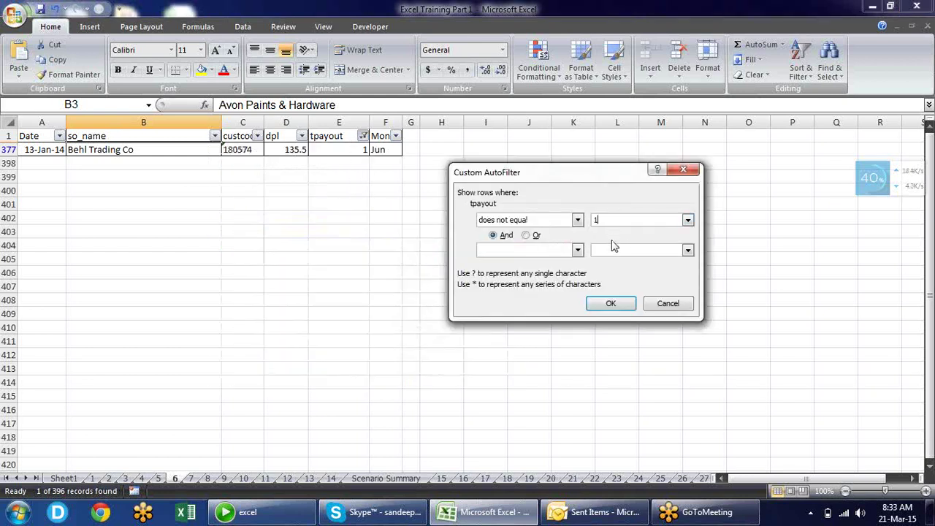
pyautogui.click(611, 304)
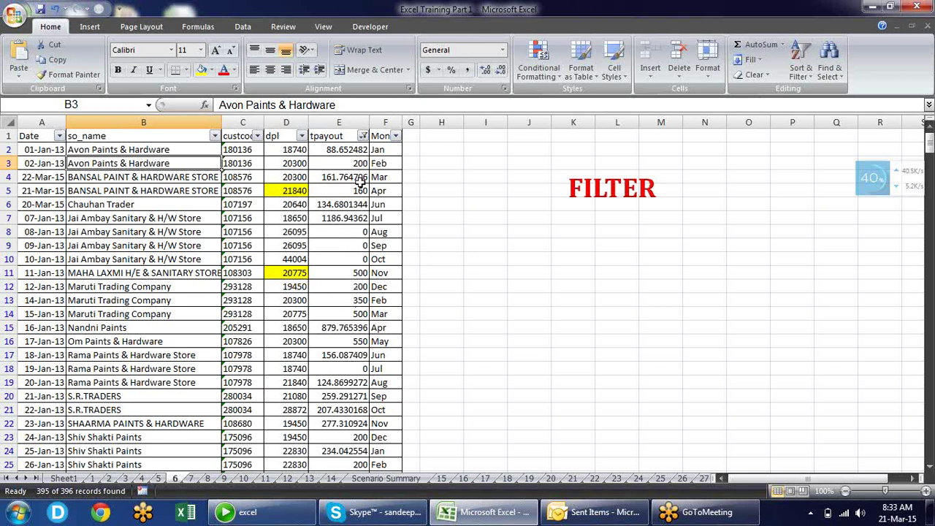
# Step: Filter tpayout to values greater than 300 and check the 105 remaining values
pyautogui.click(363, 136)
pyautogui.moveTo(357, 225)
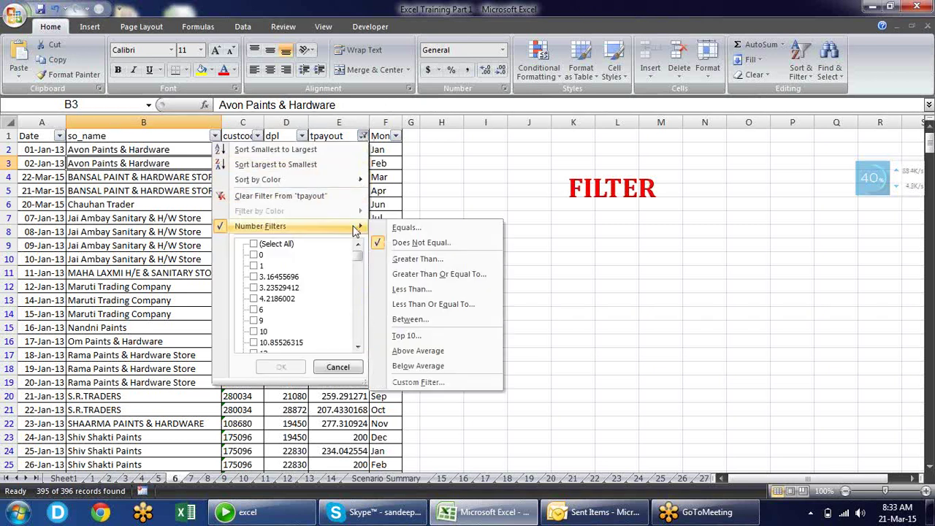
pyautogui.click(414, 259)
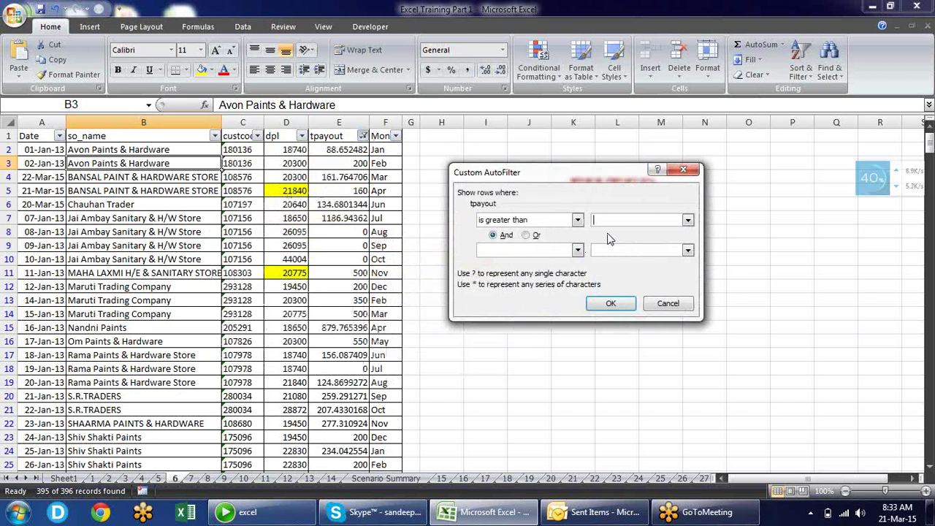
pyautogui.write('300')
pyautogui.click(619, 306)
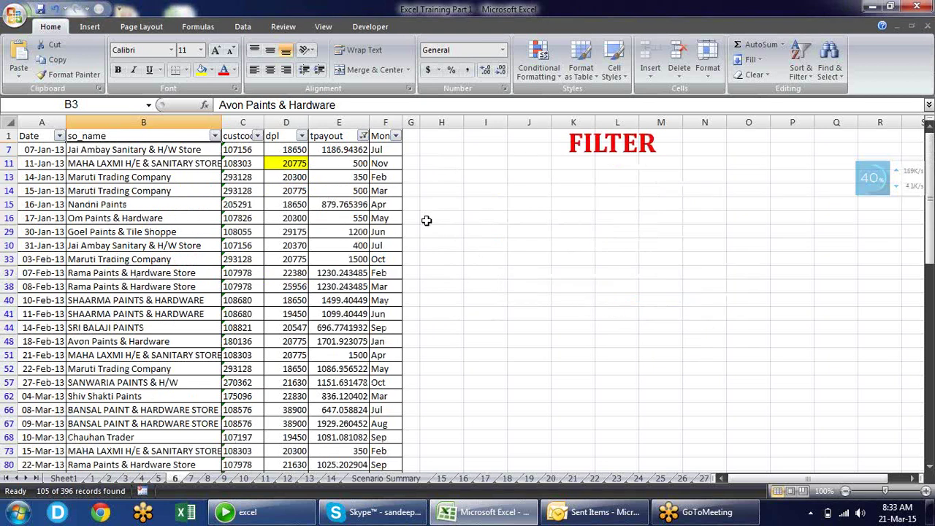
pyautogui.click(338, 165)
pyautogui.click(339, 191)
pyautogui.click(344, 215)
pyautogui.click(349, 247)
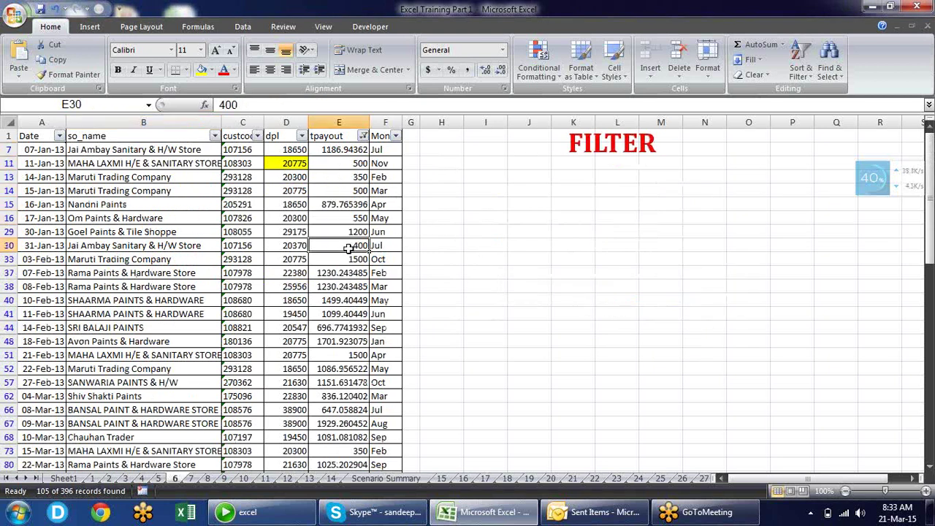
pyautogui.click(347, 285)
pyautogui.click(339, 314)
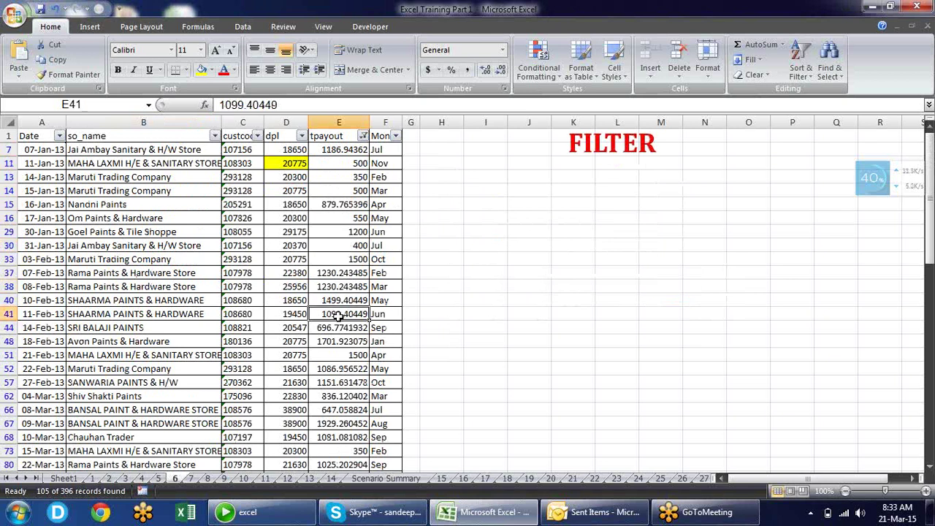
# Step: Start a greater-than-or-equal-to number filter on tpayout
pyautogui.click(364, 137)
pyautogui.moveTo(354, 226)
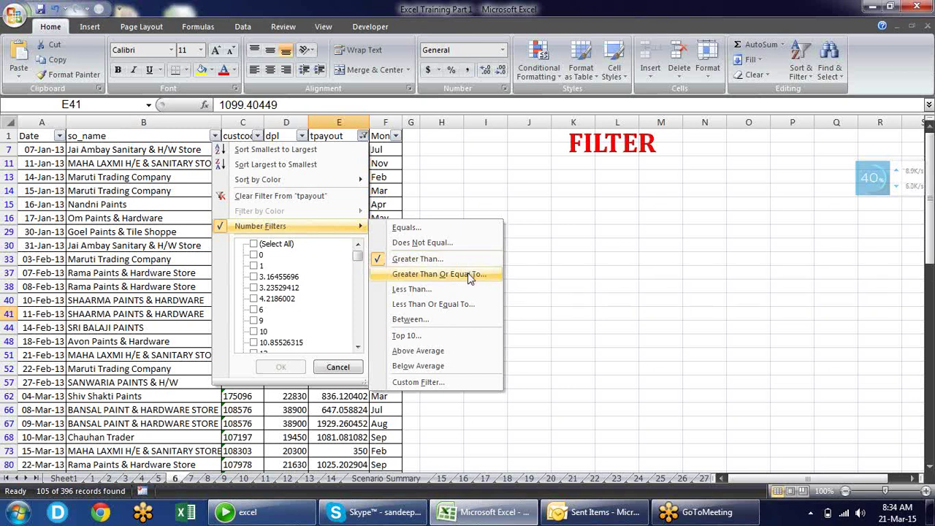
pyautogui.click(467, 273)
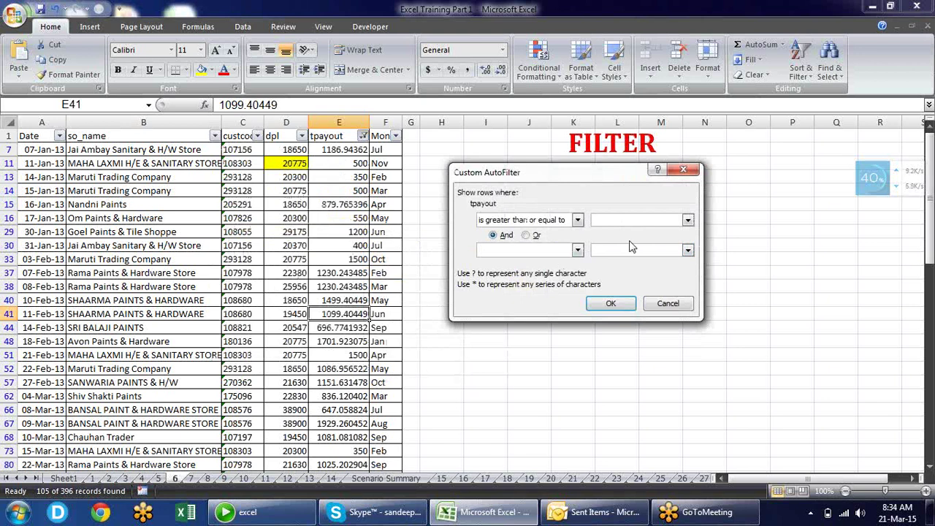
# Step: Cancel the greater-or-equal setup and filter tpayout between 100 and 200, leaving 63 records
pyautogui.click(667, 302)
pyautogui.click(363, 136)
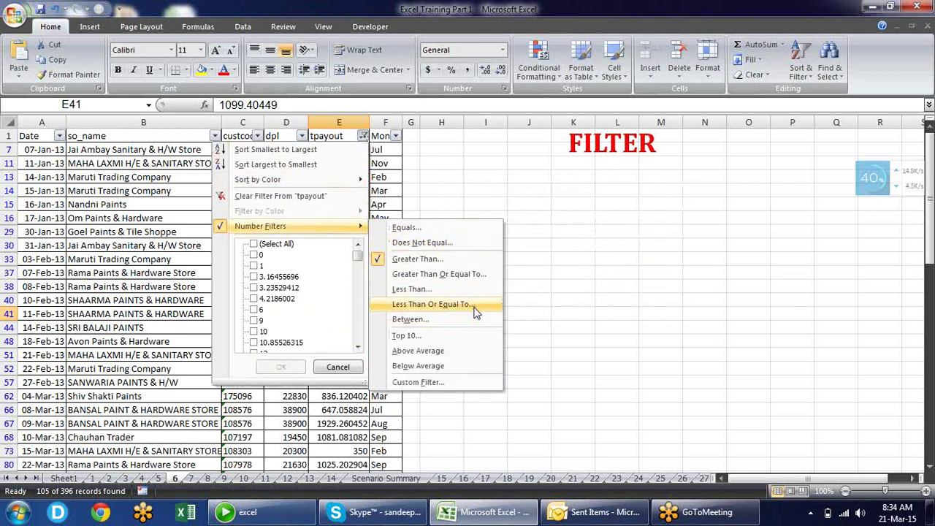
pyautogui.click(472, 320)
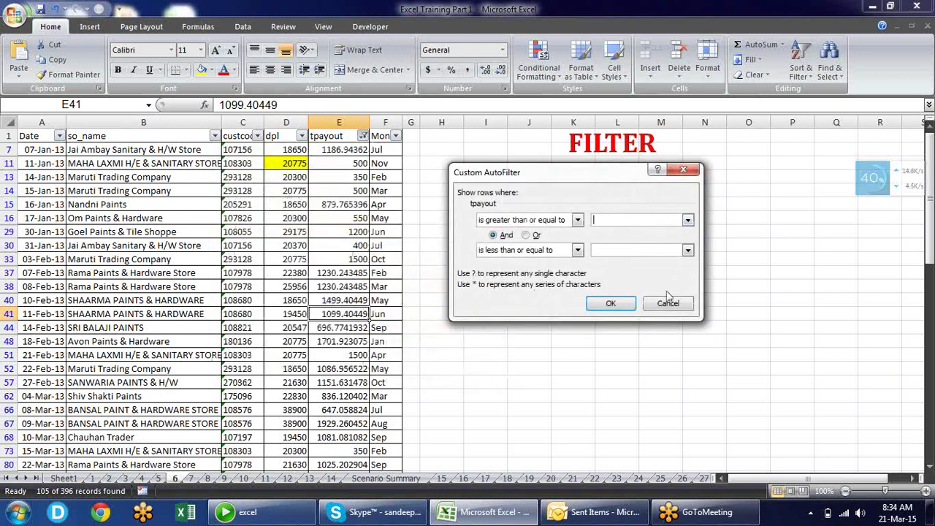
pyautogui.write('100')
pyautogui.press('Tab')
pyautogui.press('Tab')
pyautogui.press('Tab')
pyautogui.write('200')
pyautogui.press('Return')
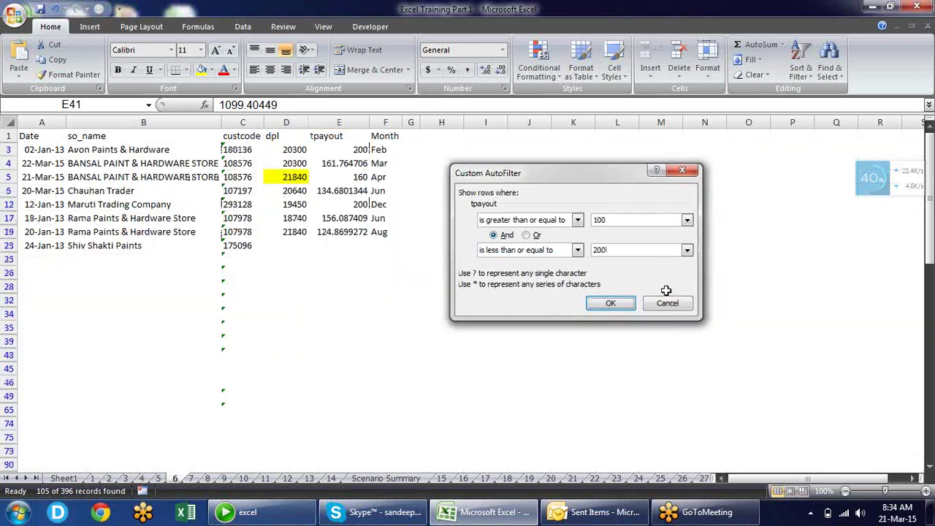
pyautogui.click(340, 190)
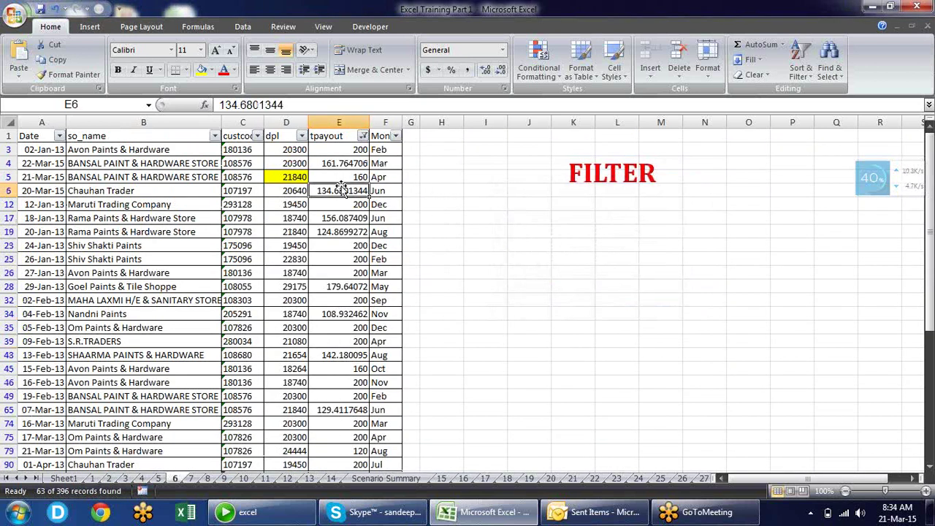
pyautogui.click(349, 149)
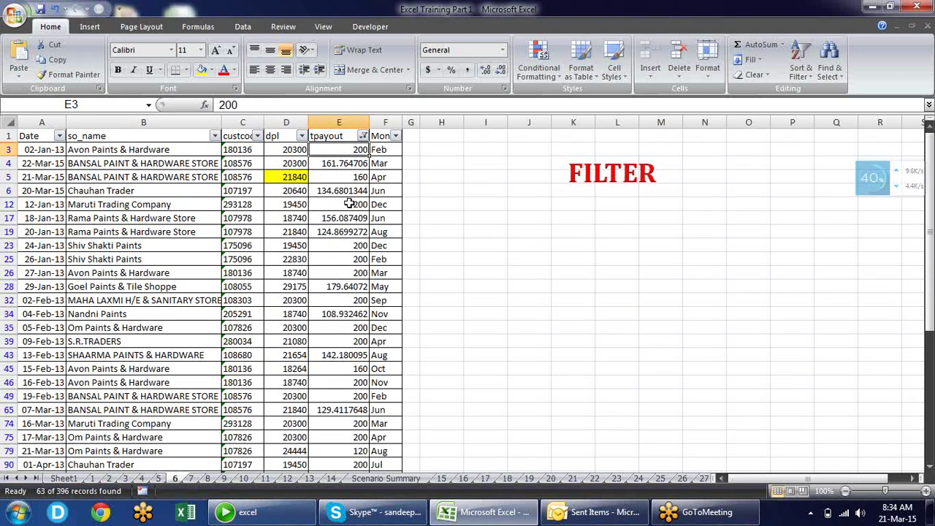
# Step: Apply a Top 10 filter on tpayout with the count changed to 5 items
pyautogui.click(363, 136)
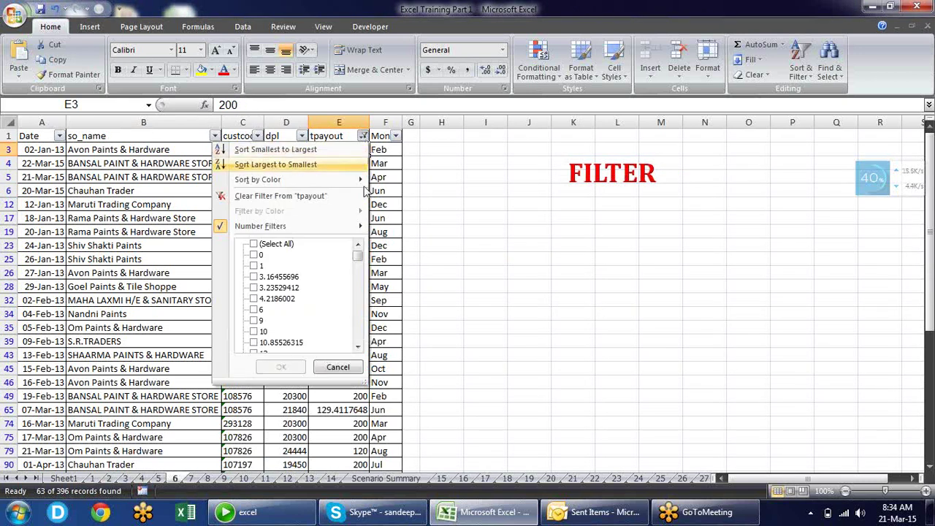
pyautogui.moveTo(343, 225)
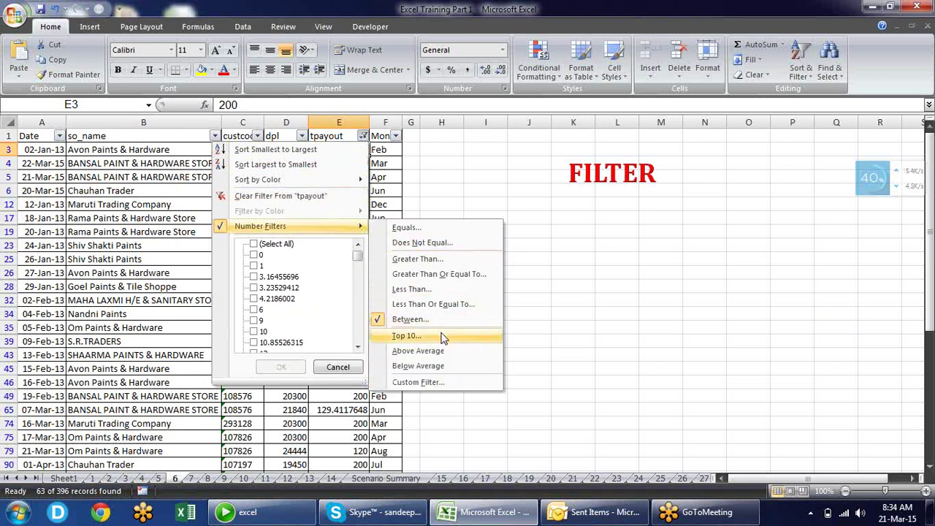
pyautogui.click(407, 335)
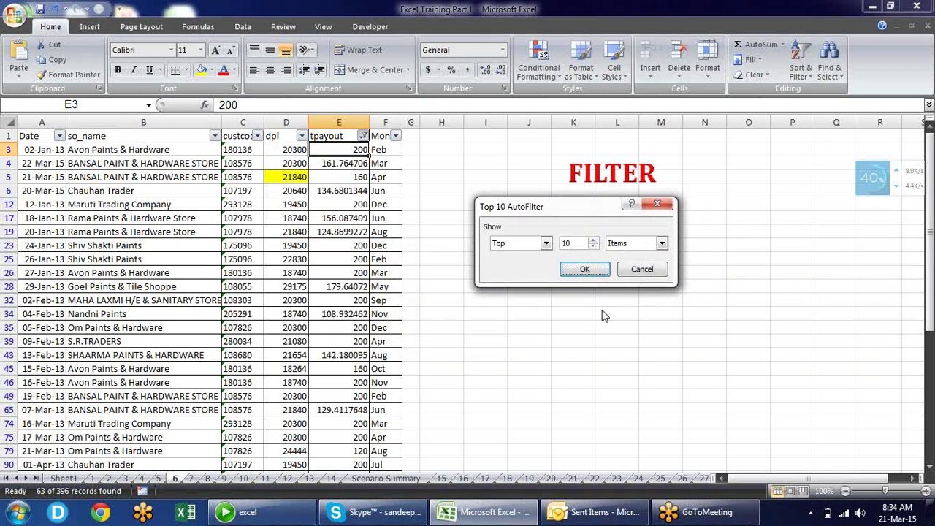
pyautogui.doubleClick(568, 243)
pyautogui.write('5')
pyautogui.click(588, 269)
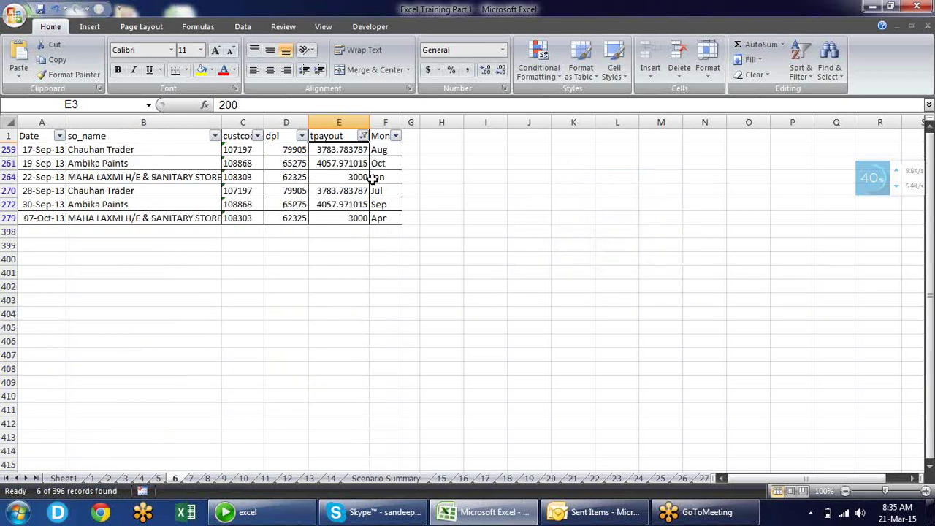
pyautogui.click(363, 137)
# Step: Apply the Above Average tpayout filter and select the visible values E7 to E40
pyautogui.moveTo(349, 228)
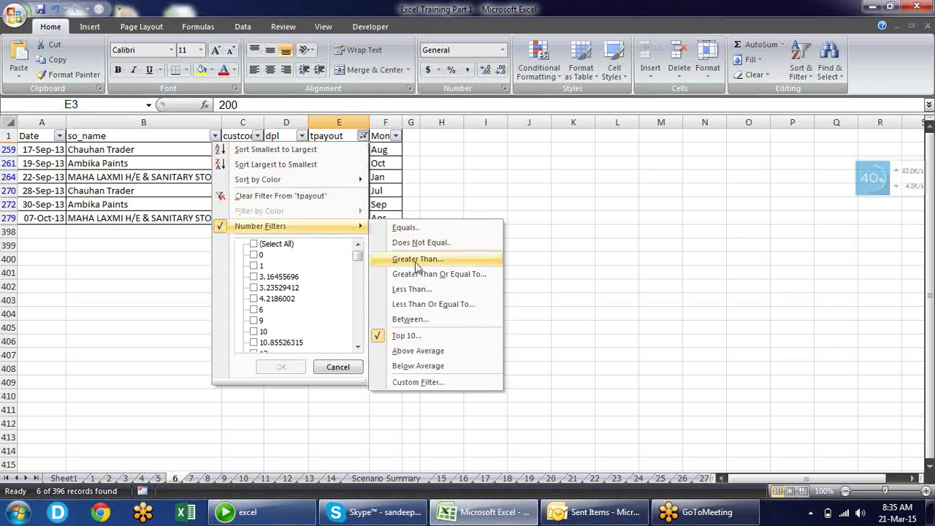
pyautogui.click(425, 350)
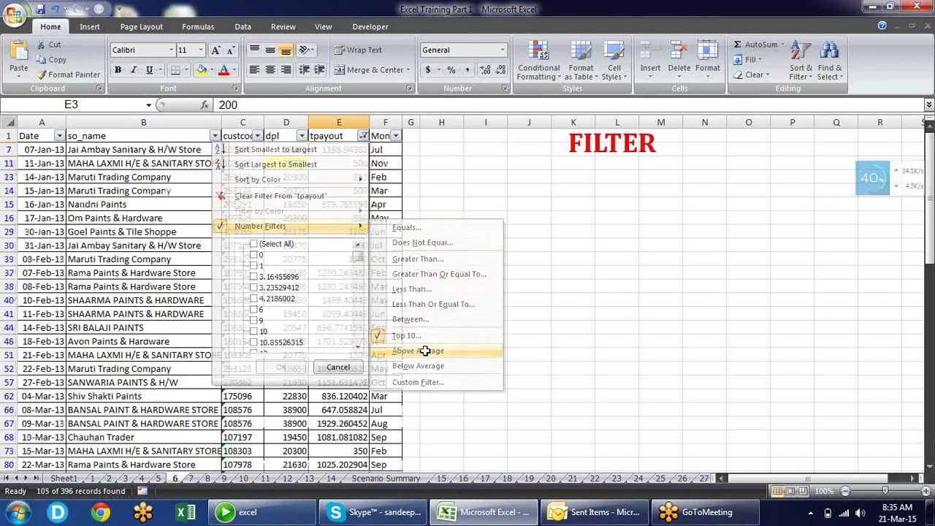
pyautogui.click(353, 232)
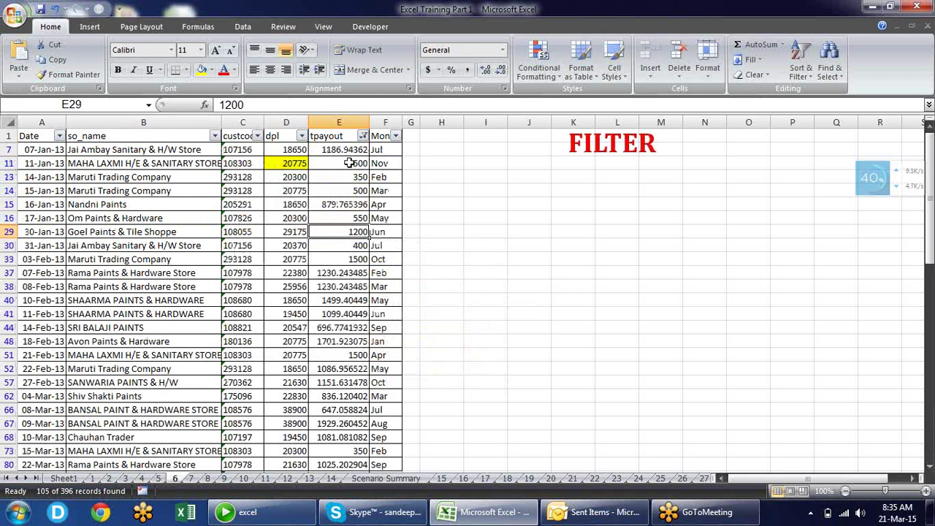
pyautogui.moveTo(348, 154); pyautogui.dragTo(343, 300)
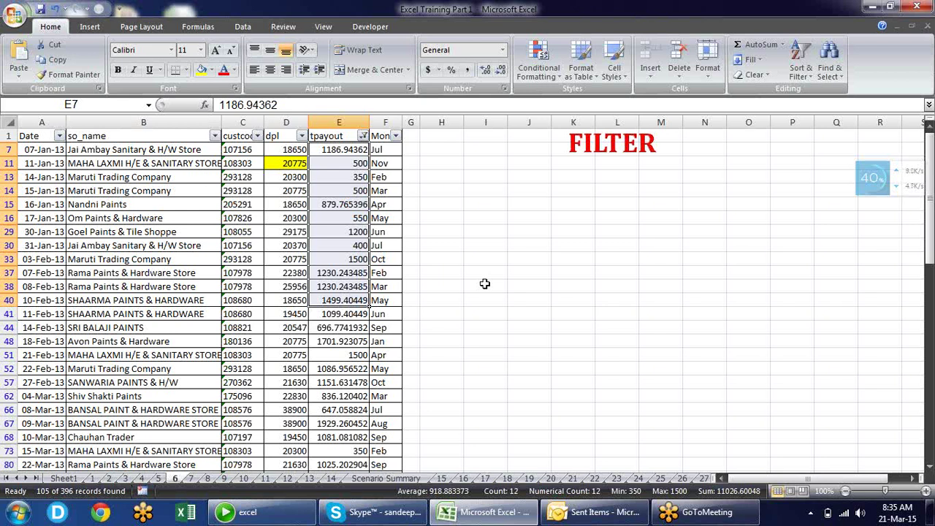
pyautogui.click(363, 136)
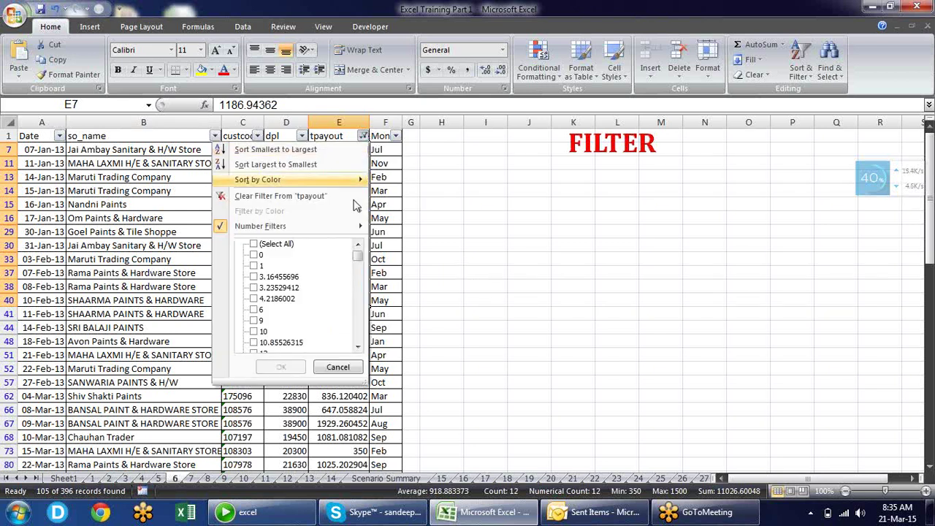
pyautogui.press('Escape')
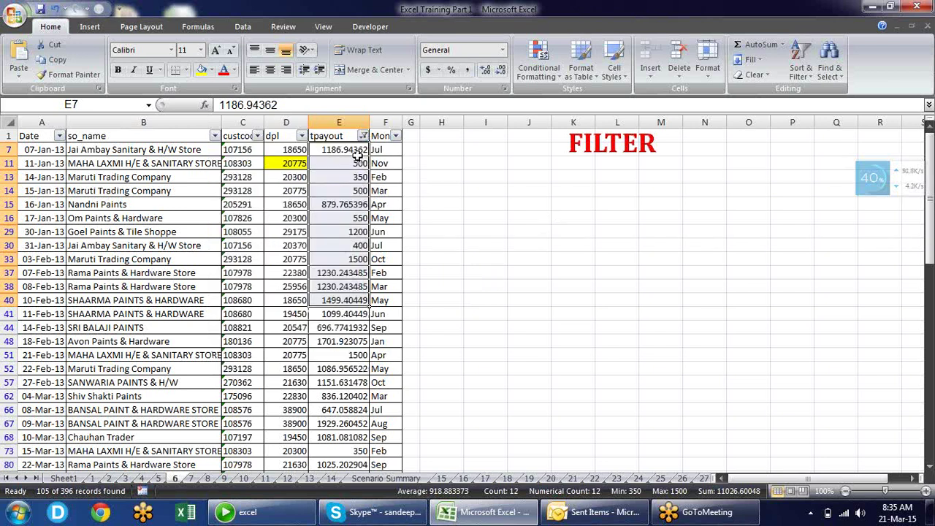
# Step: Switch the tpayout filter to Below Average, leaving 291 of 396 records
pyautogui.click(363, 136)
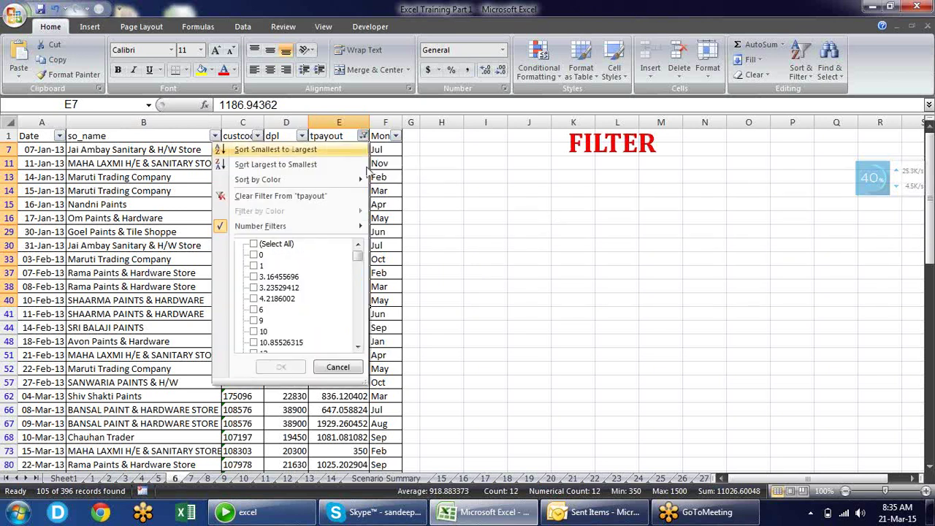
pyautogui.moveTo(292, 226)
pyautogui.click(437, 365)
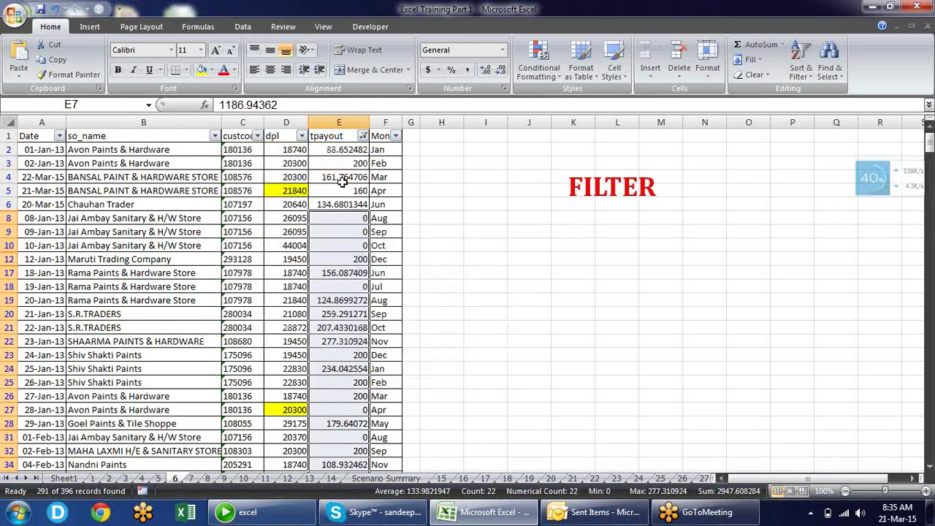
pyautogui.click(343, 178)
pyautogui.click(363, 136)
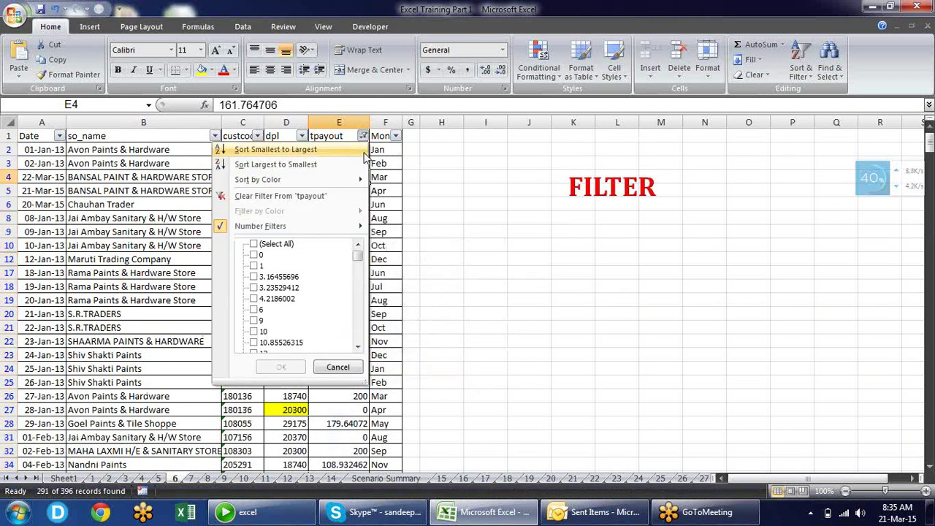
pyautogui.moveTo(360, 228)
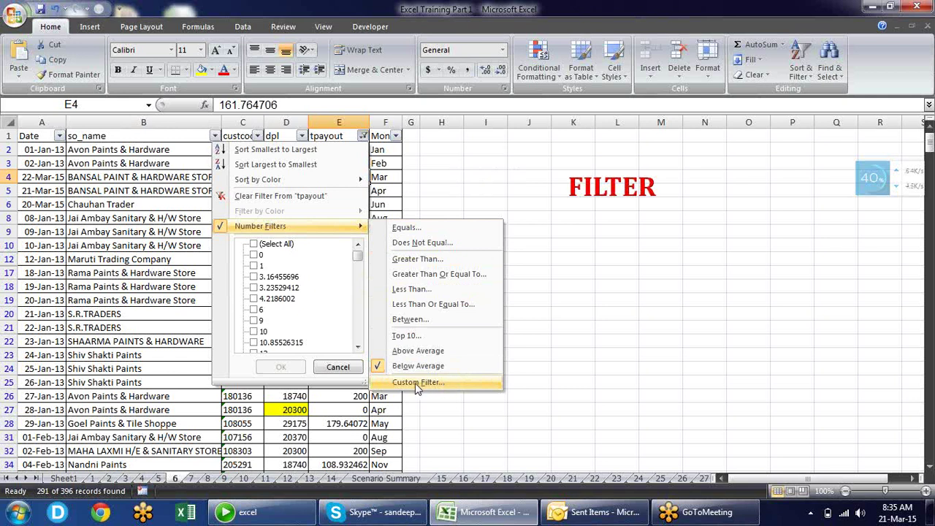
pyautogui.click(603, 277)
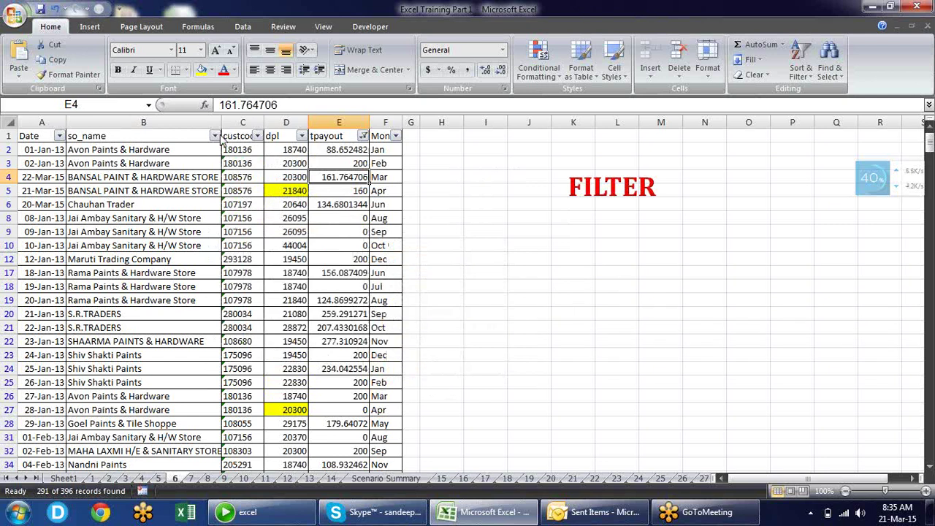
pyautogui.click(214, 137)
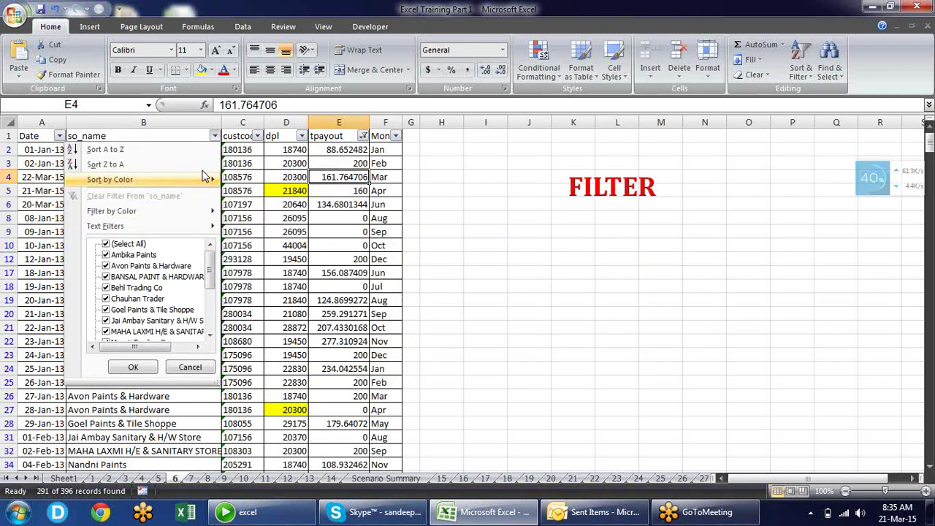
# Step: Bring up the Custom AutoFilter dialog for so_name and move it aside
pyautogui.moveTo(203, 226)
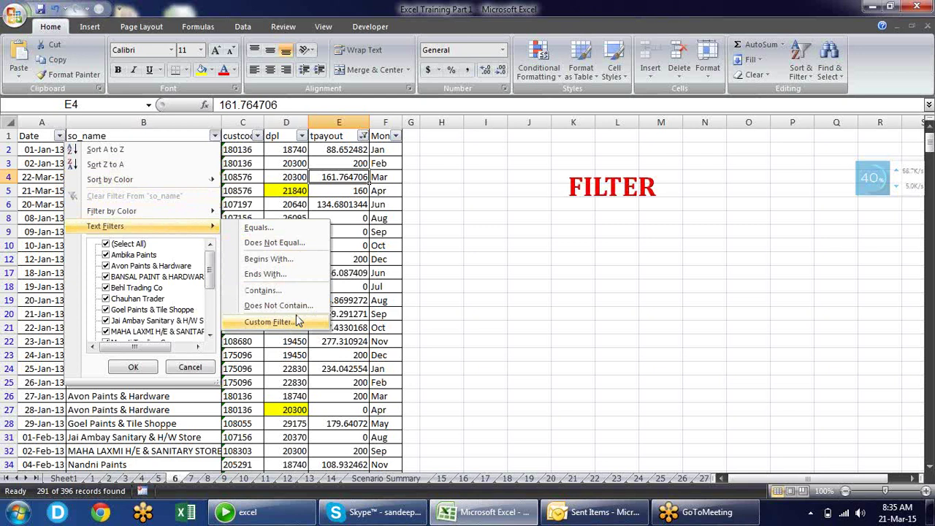
pyautogui.click(292, 305)
pyautogui.press('Escape')
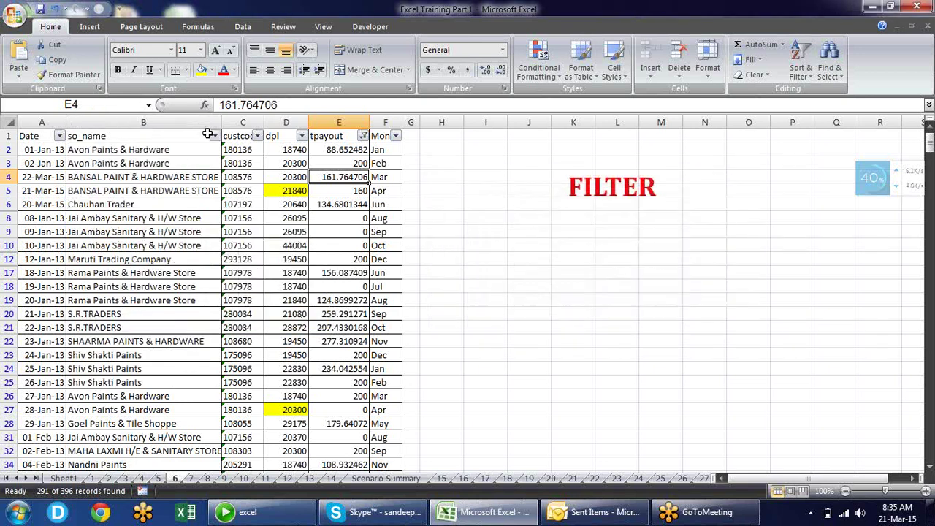
pyautogui.click(215, 135)
pyautogui.moveTo(208, 225)
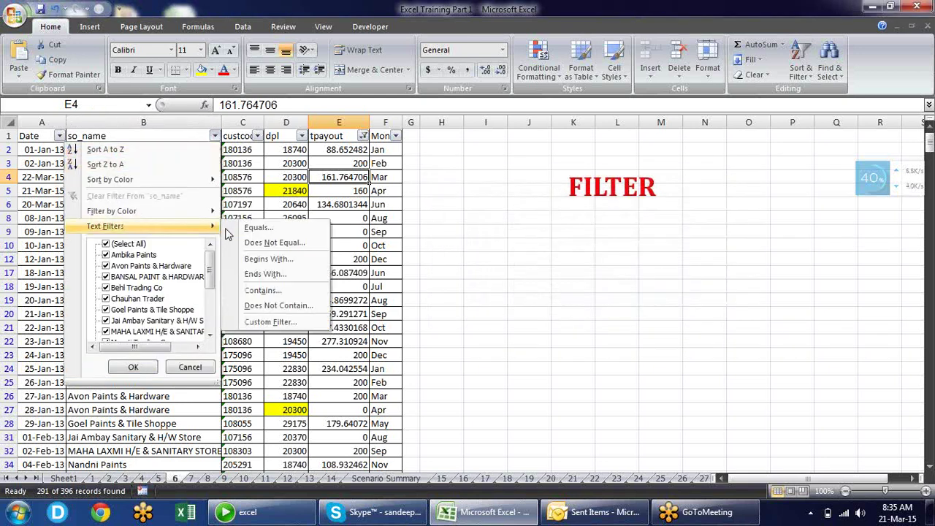
pyautogui.click(263, 322)
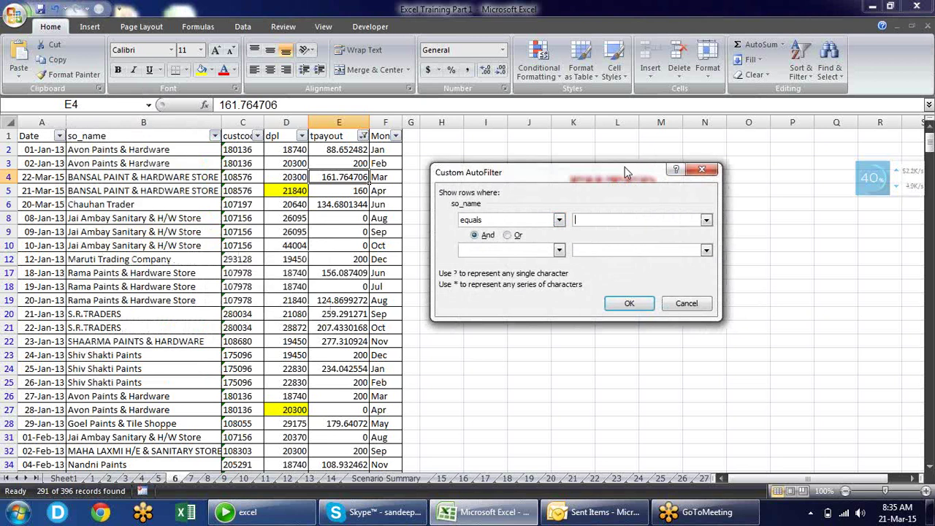
pyautogui.moveTo(490, 173); pyautogui.dragTo(316, 170)
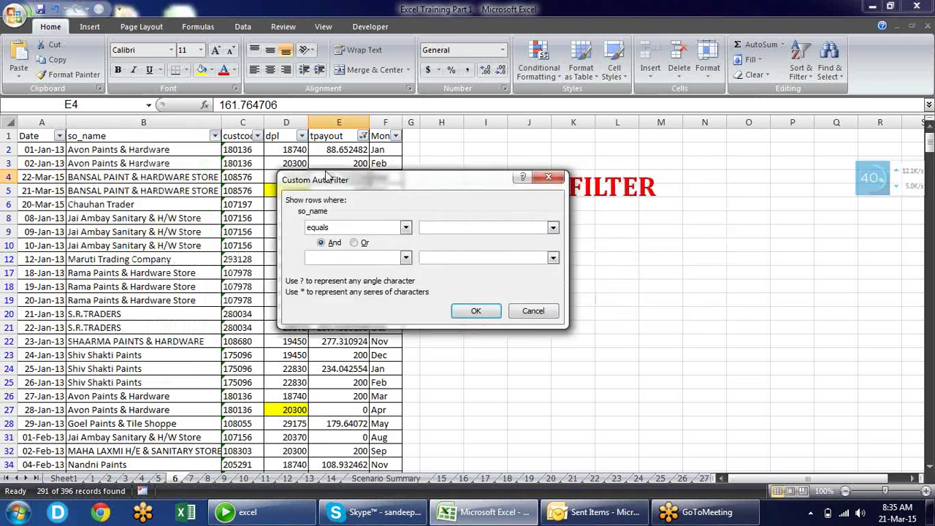
# Step: Set both custom conditions to equals, joined by And
pyautogui.click(384, 220)
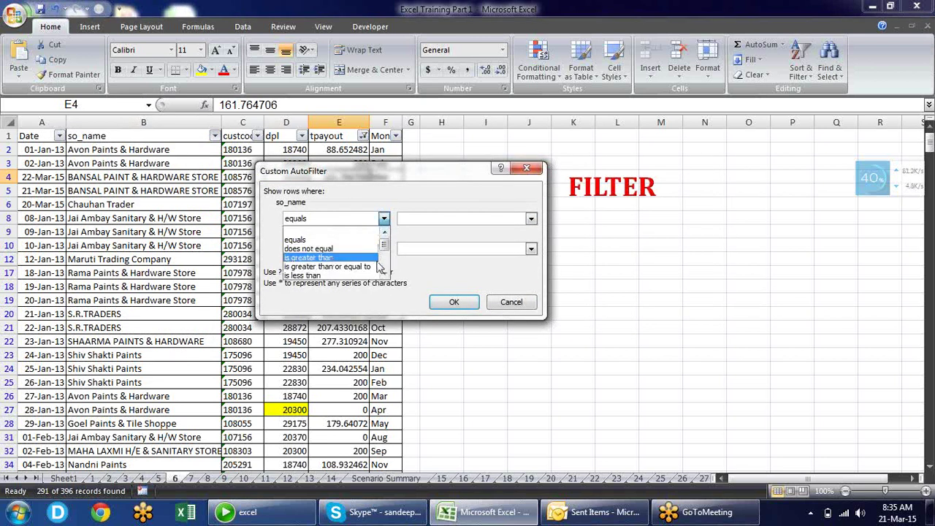
pyautogui.scroll(-1, 387, 251)
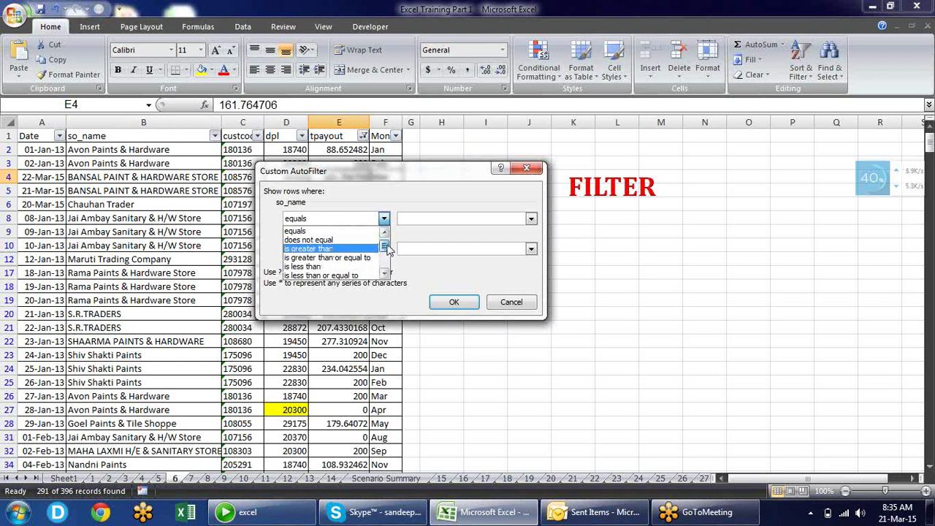
pyautogui.scroll(-2, 387, 250)
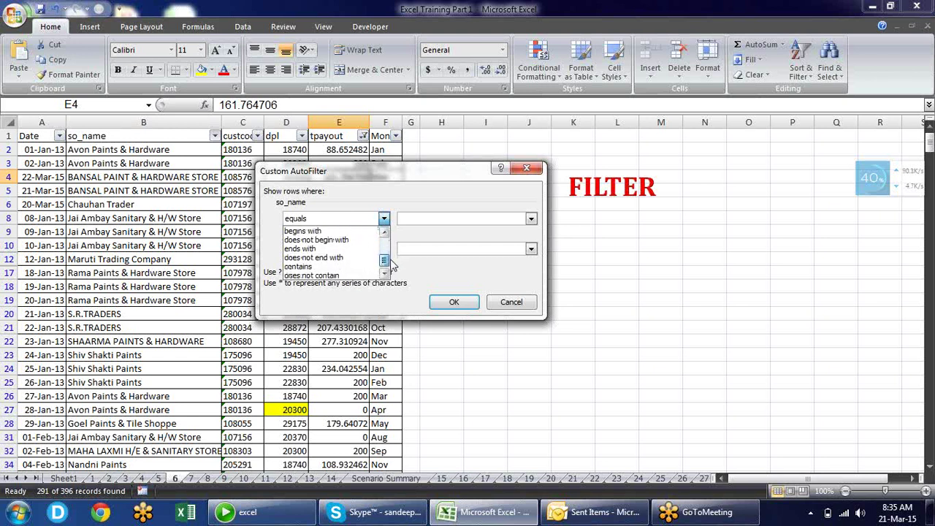
pyautogui.scroll(1, 387, 264)
pyautogui.scroll(-1, 385, 270)
pyautogui.scroll(-2, 385, 270)
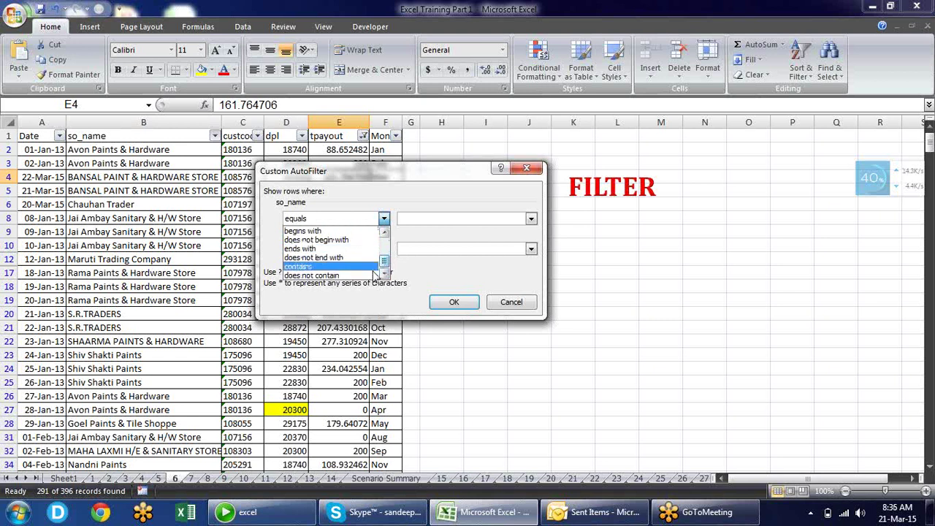
pyautogui.scroll(3, 384, 267)
pyautogui.scroll(-1, 385, 264)
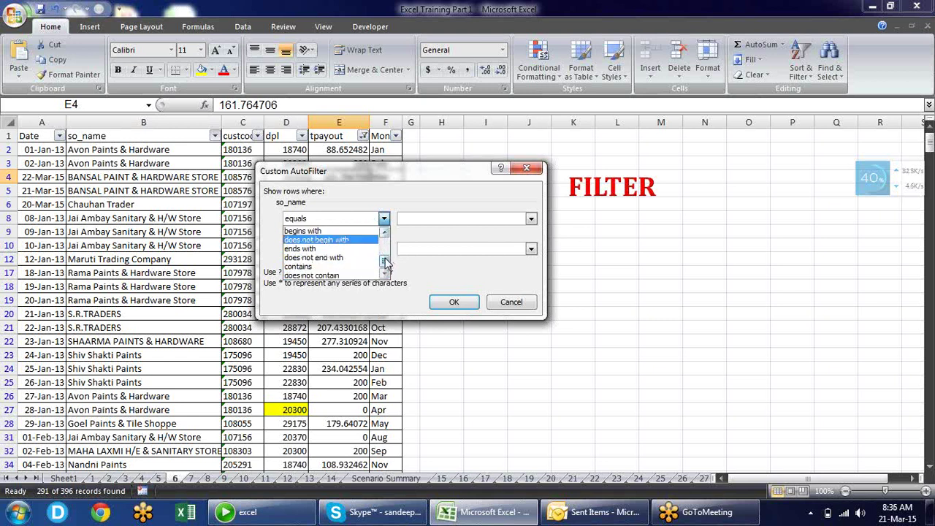
pyautogui.scroll(2, 384, 263)
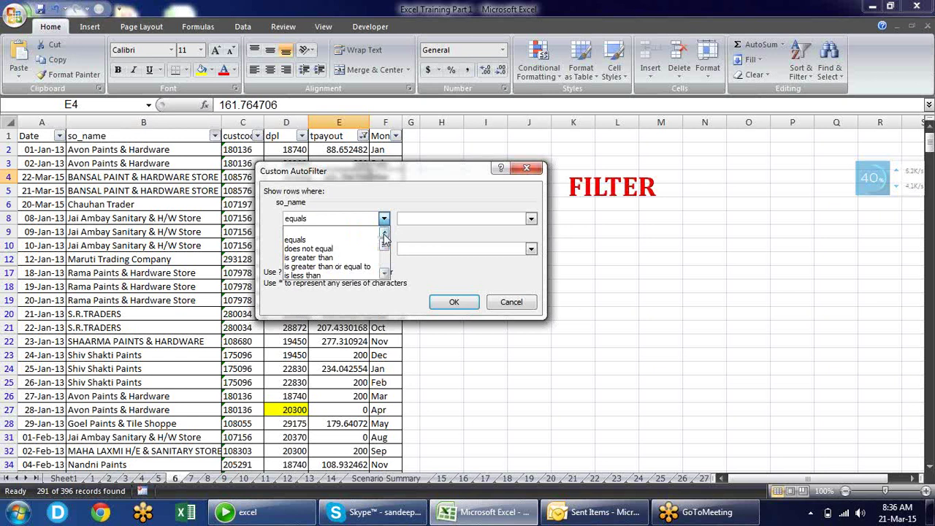
pyautogui.click(363, 240)
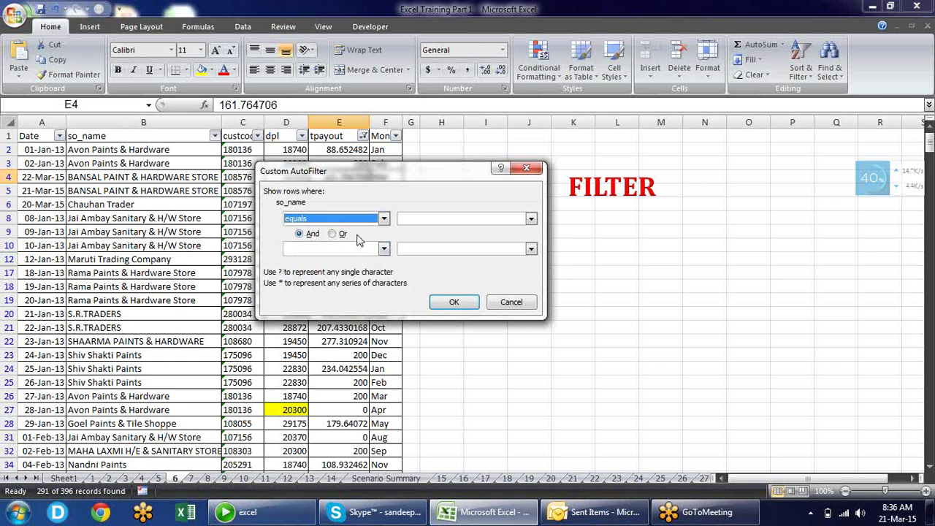
pyautogui.click(383, 249)
pyautogui.click(372, 269)
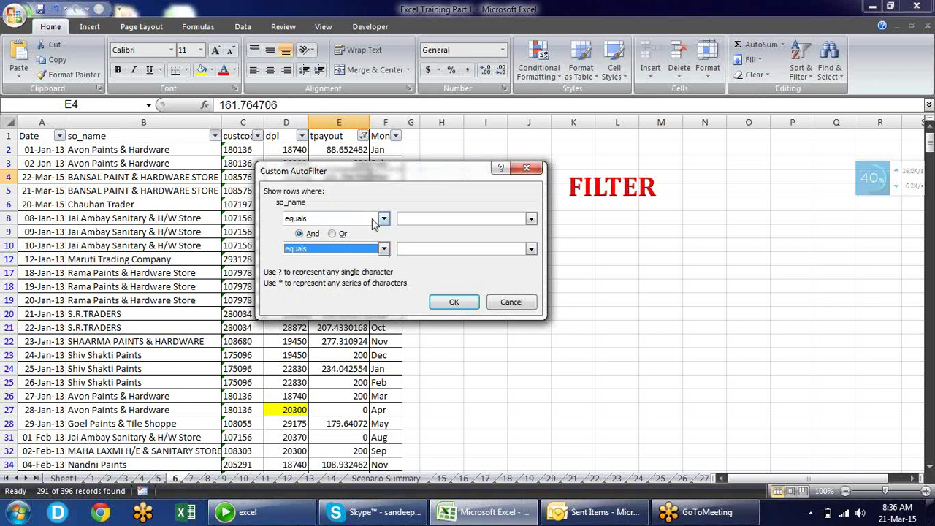
pyautogui.click(332, 233)
pyautogui.click(301, 235)
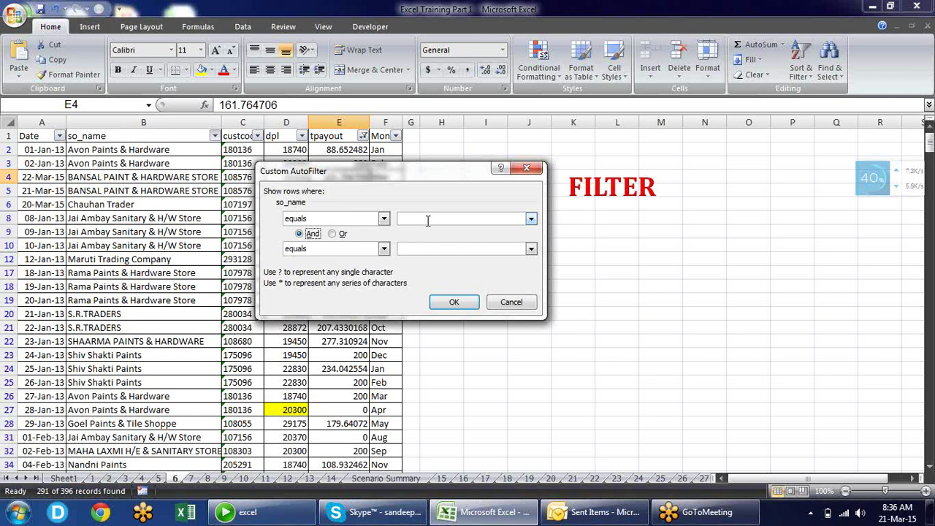
# Step: Set the conditions to equals Ambika Paints And equals Avon Paints & Hardware, then apply
pyautogui.click(428, 221)
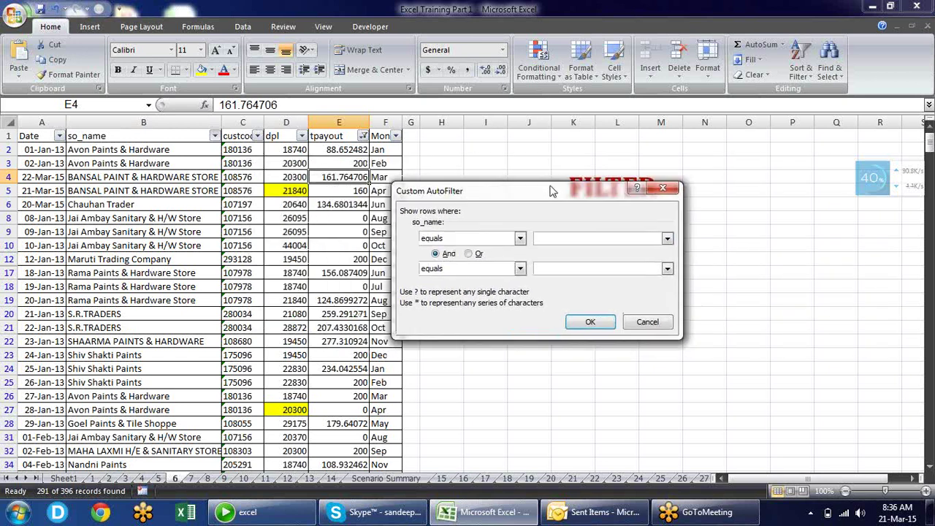
pyautogui.moveTo(398, 171); pyautogui.dragTo(576, 165)
pyautogui.click(709, 213)
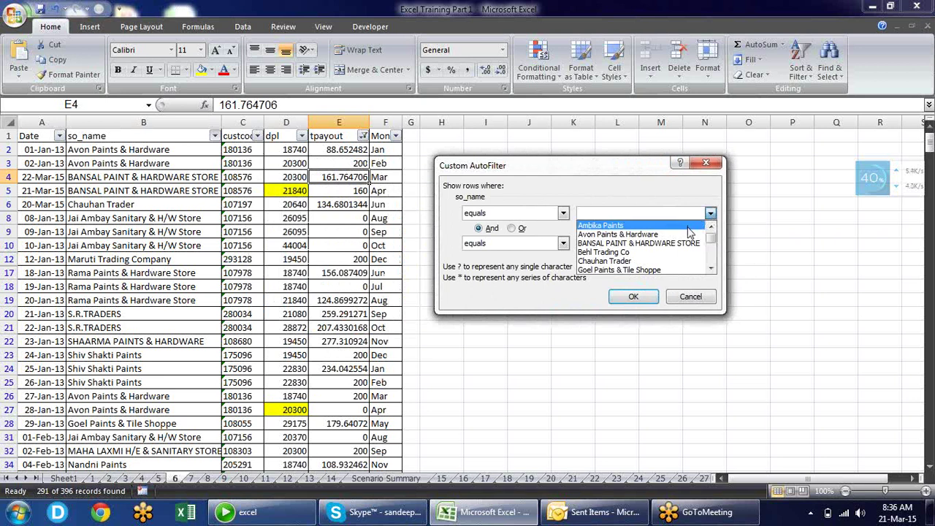
pyautogui.click(689, 226)
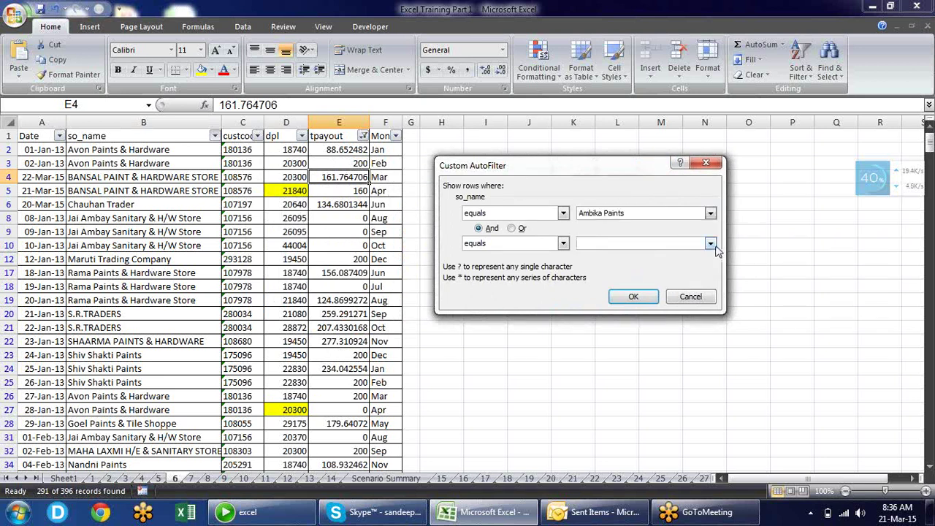
pyautogui.click(710, 244)
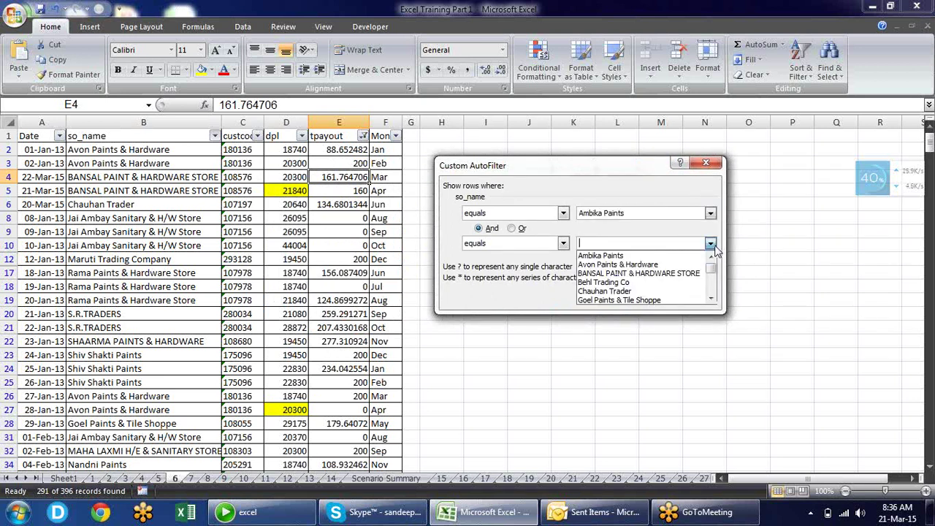
pyautogui.click(659, 265)
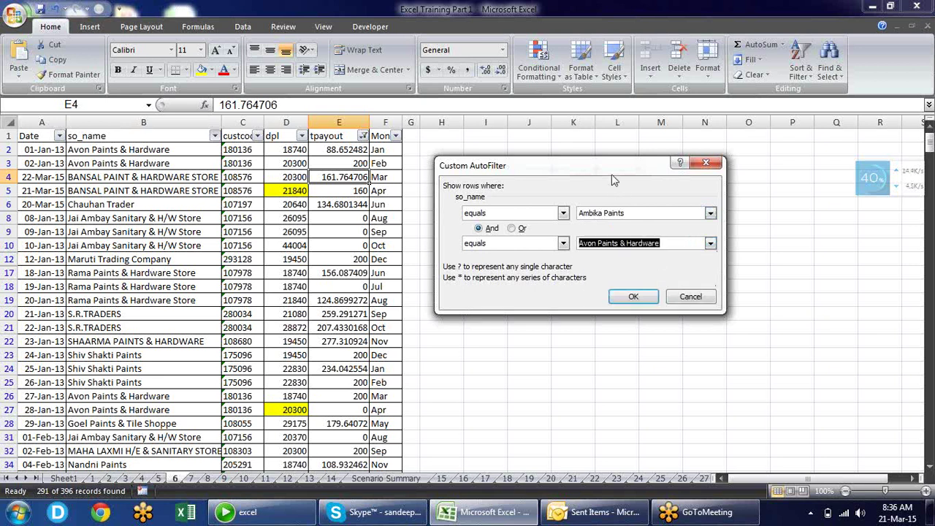
pyautogui.moveTo(612, 172); pyautogui.dragTo(531, 162)
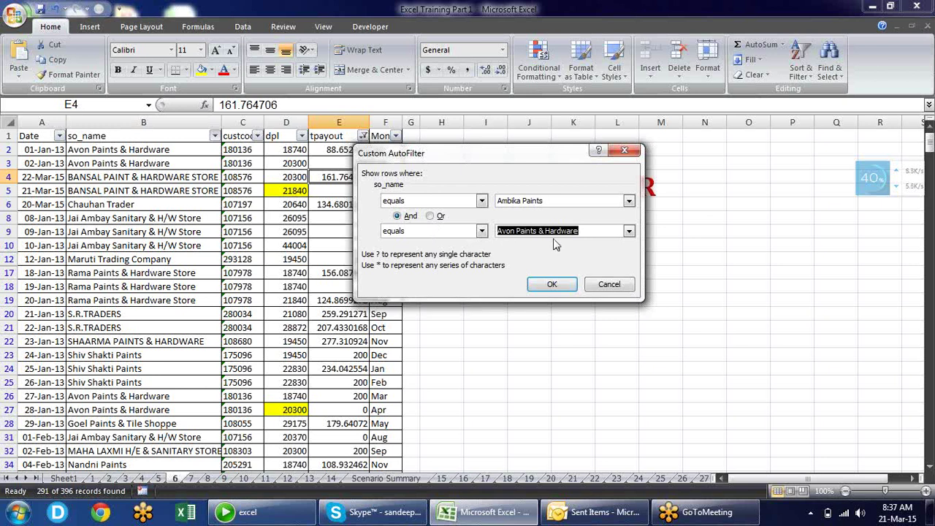
pyautogui.click(587, 201)
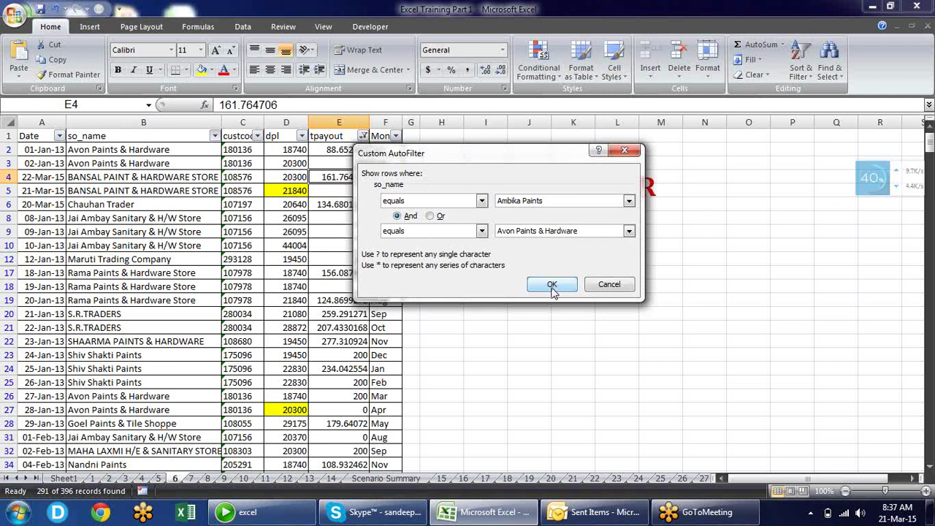
pyautogui.click(551, 285)
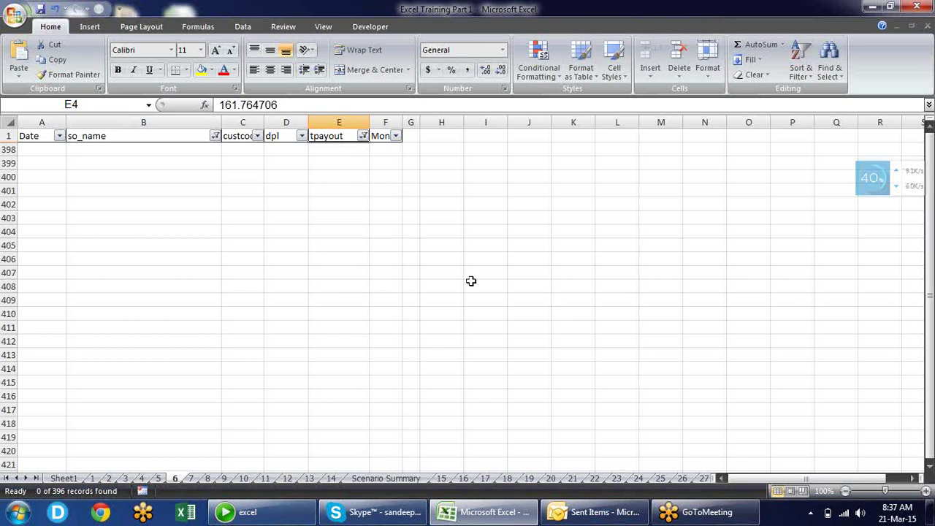
# Step: Switch the custom so_name filter's join from And to Or, showing 83 records
pyautogui.click(215, 136)
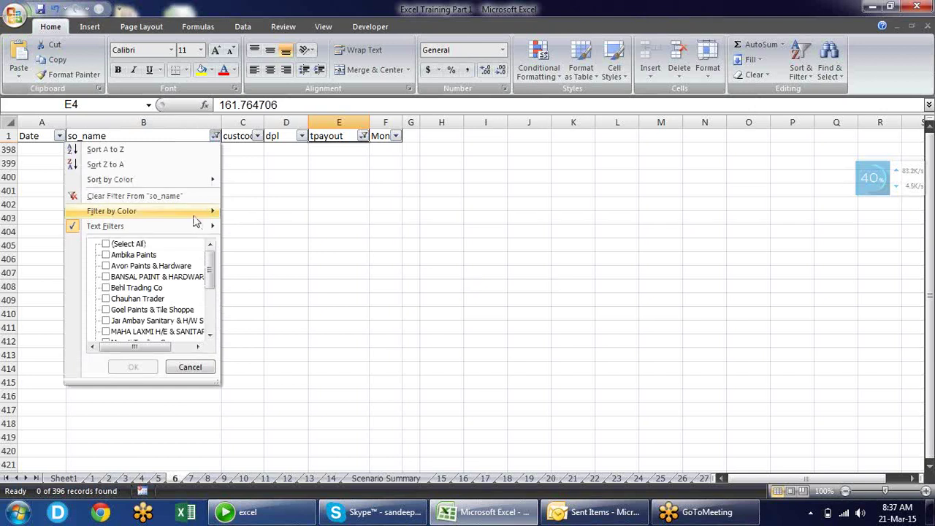
pyautogui.moveTo(212, 226)
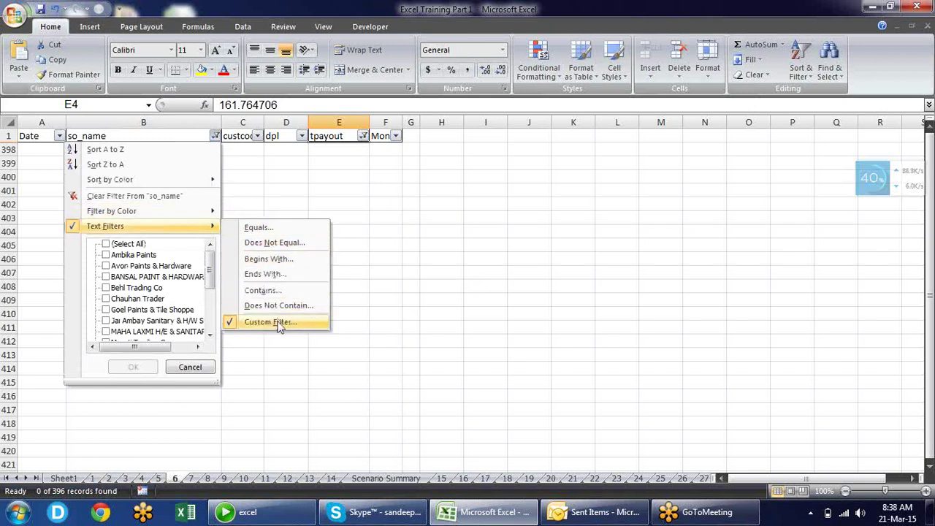
pyautogui.click(269, 322)
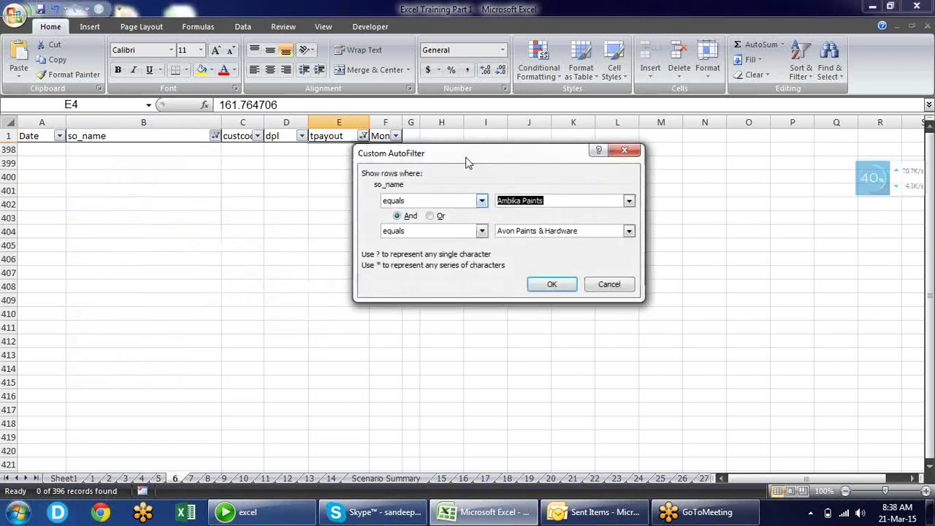
pyautogui.click(432, 221)
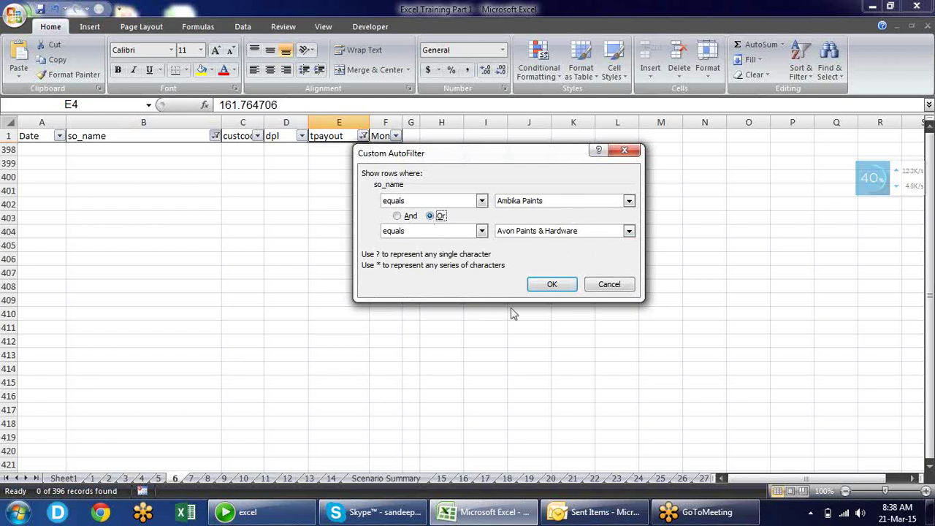
pyautogui.click(553, 285)
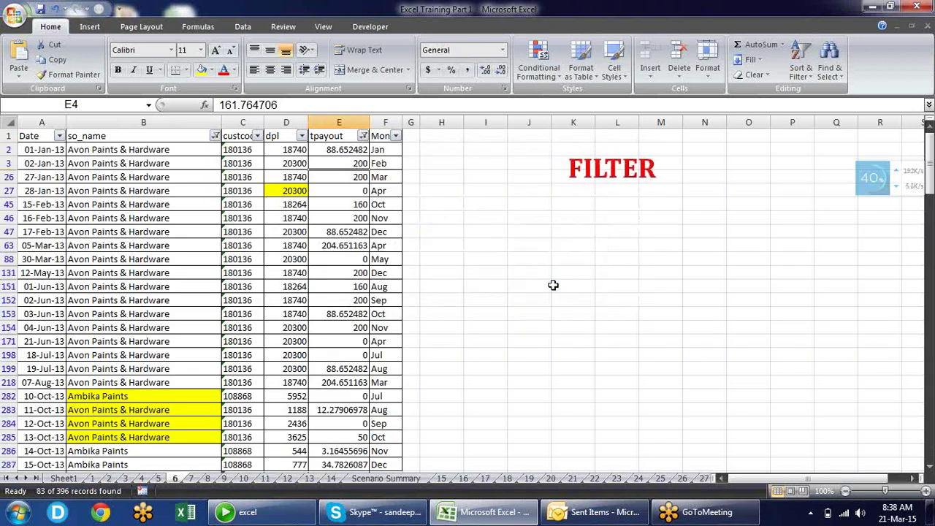
# Step: Clear the so_name filter with (Select All) so 291 of 396 records show
pyautogui.click(460, 180)
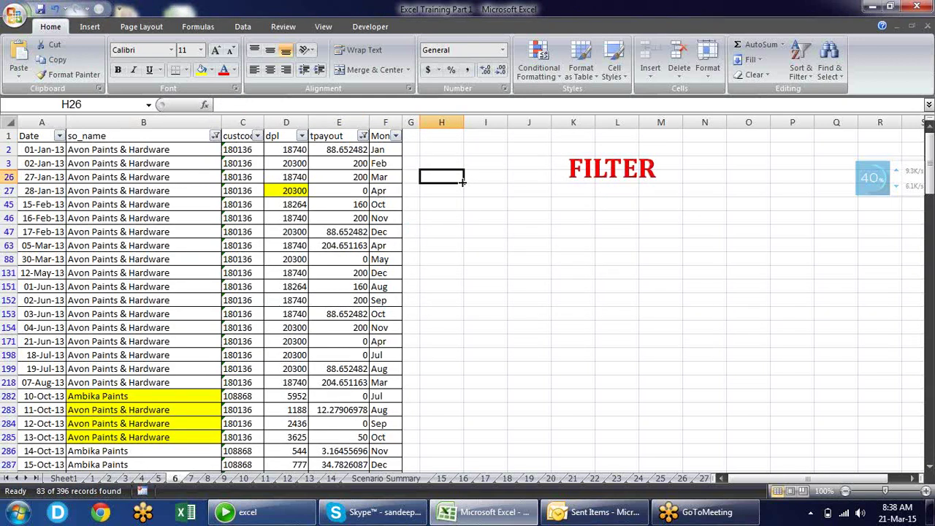
pyautogui.click(139, 152)
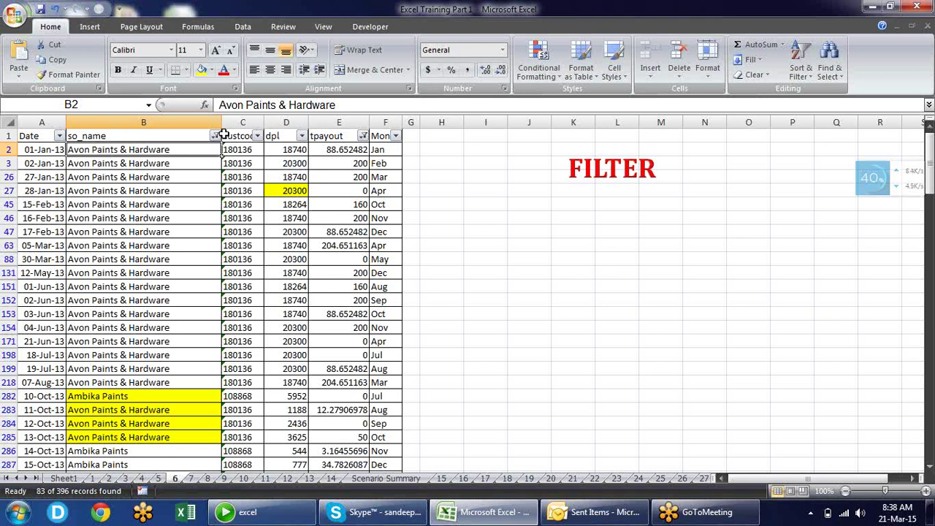
pyautogui.click(215, 135)
pyautogui.click(128, 243)
pyautogui.click(133, 366)
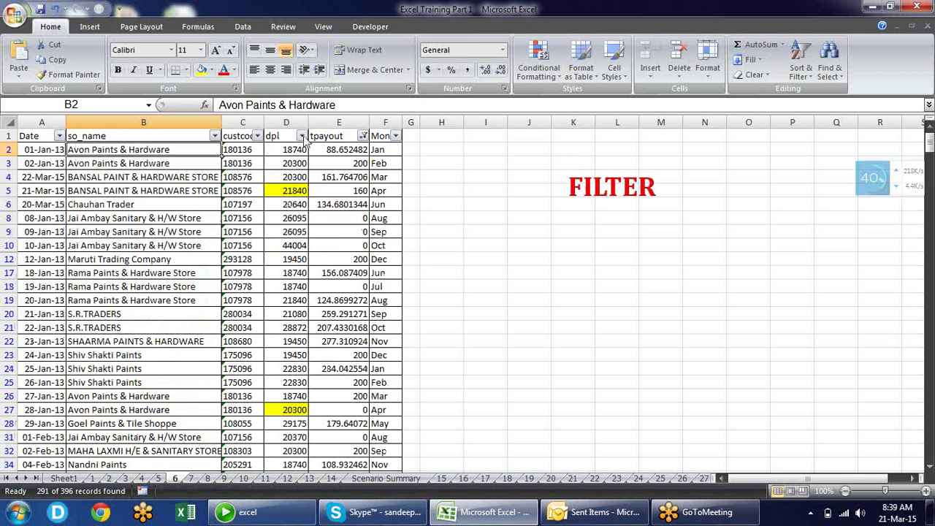
# Step: Clear the tpayout filter so every tpayout value shows again
pyautogui.click(363, 136)
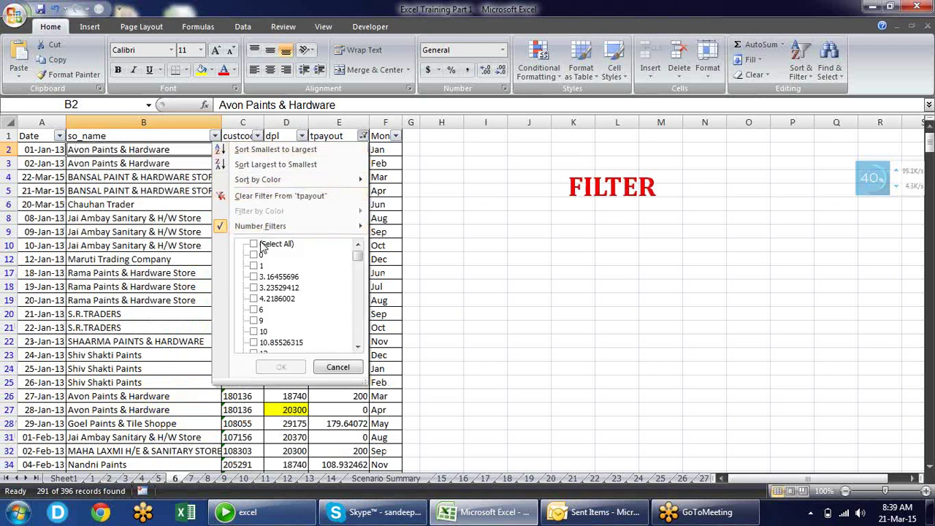
pyautogui.click(260, 243)
pyautogui.click(281, 367)
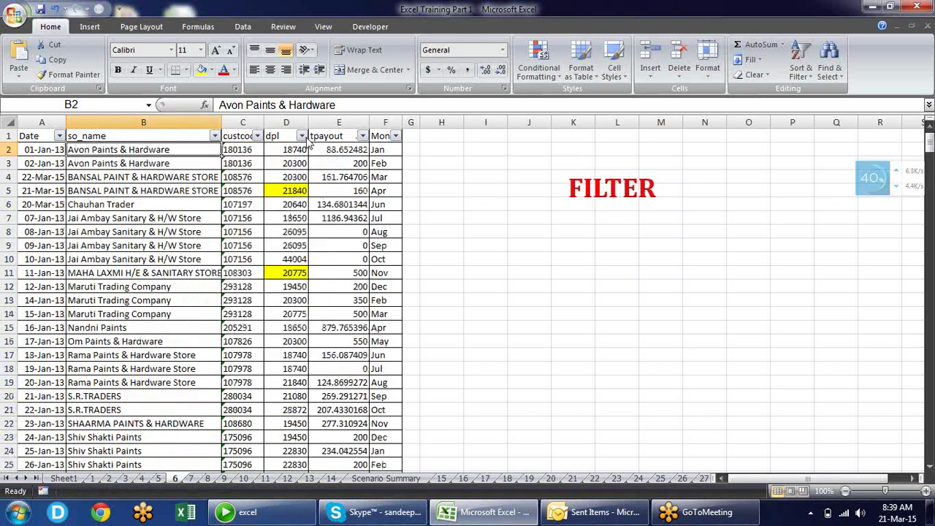
# Step: Filter dpl to values between 10000 and 20000, then switch AutoFilter off with Ctrl+Shift+L
pyautogui.click(302, 138)
pyautogui.moveTo(283, 228)
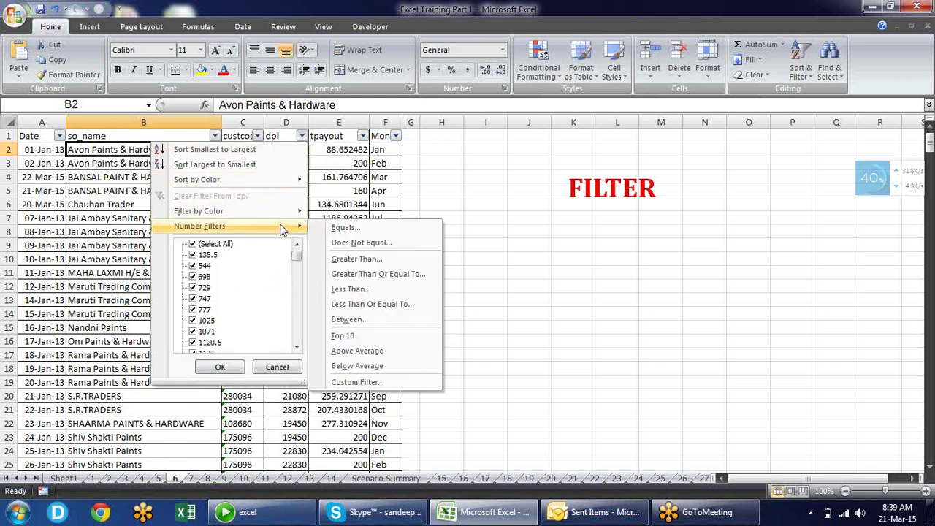
pyautogui.click(376, 319)
pyautogui.write('20000')
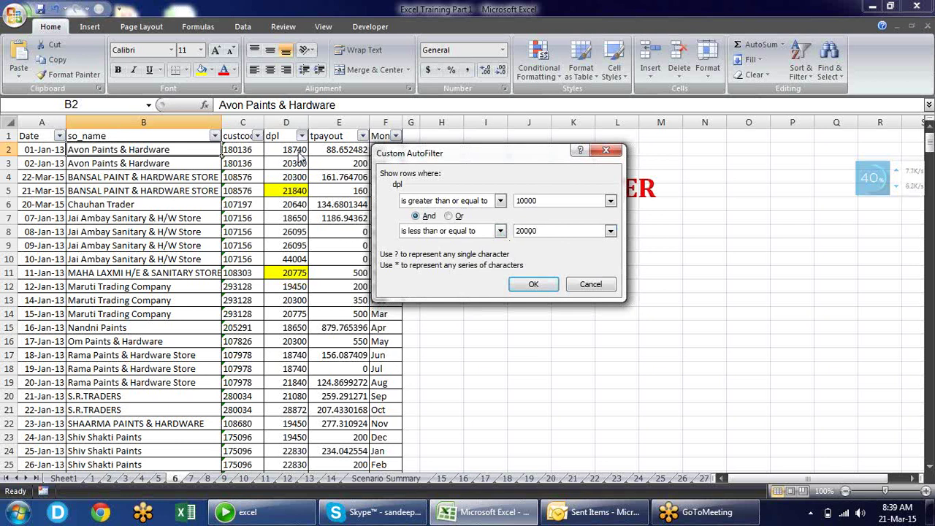
pyautogui.click(533, 284)
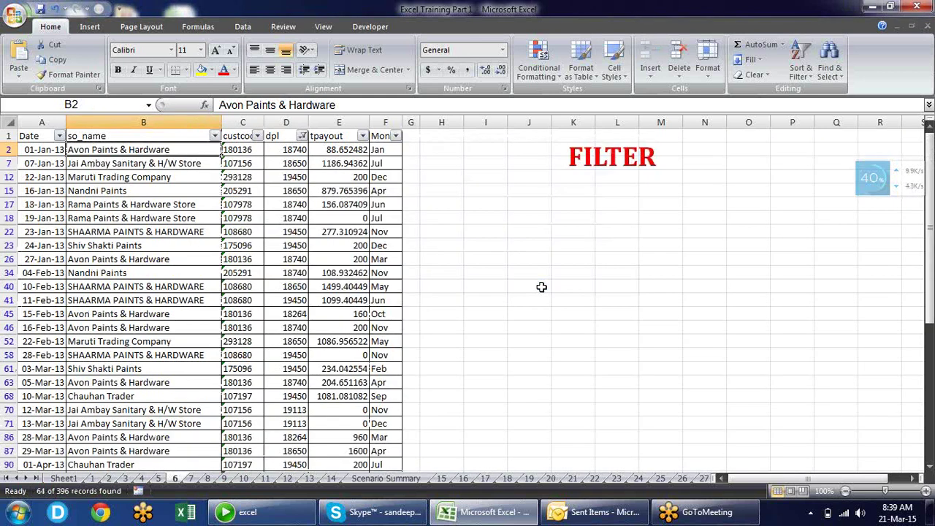
pyautogui.hotkey('ctrl', 'shift', 'l')
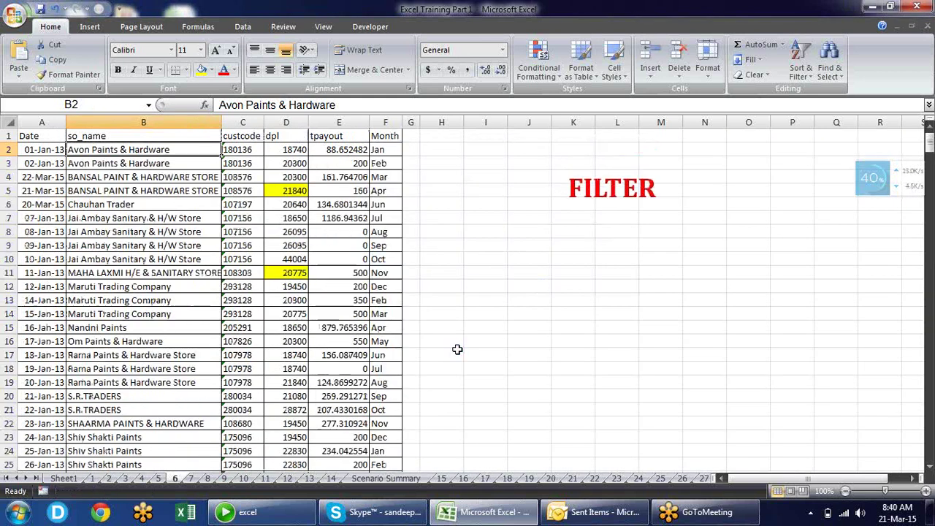
# Step: Return to the so_name header cell and dismiss the Sort & Filter menu without sorting
pyautogui.press('Down')
pyautogui.press('Up')
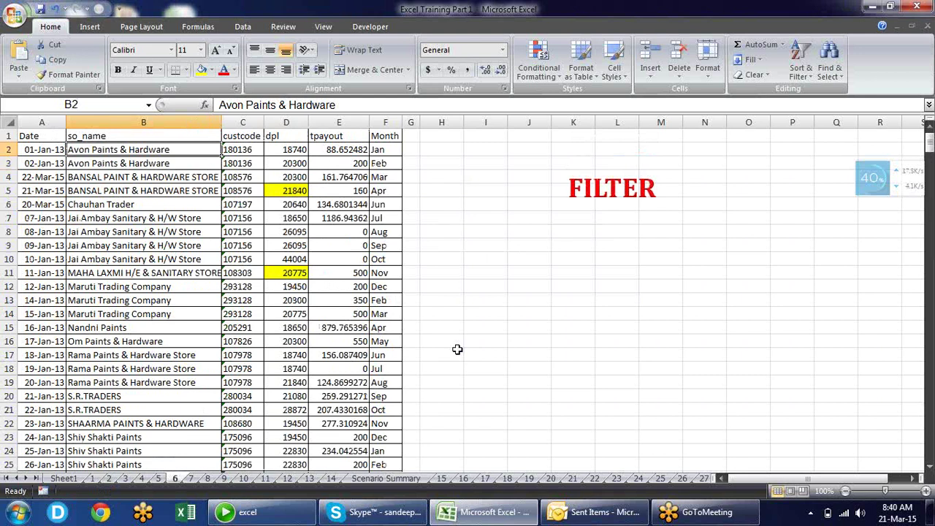
pyautogui.press('Up')
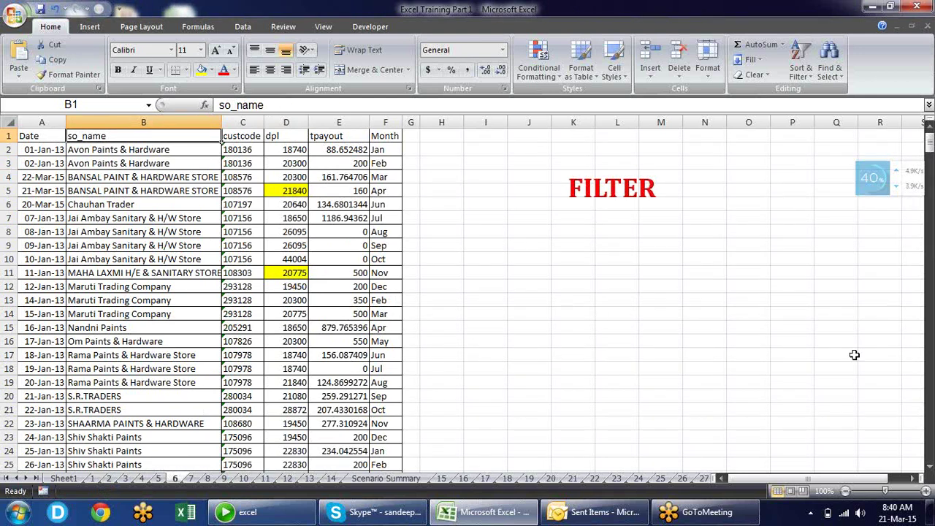
pyautogui.click(800, 74)
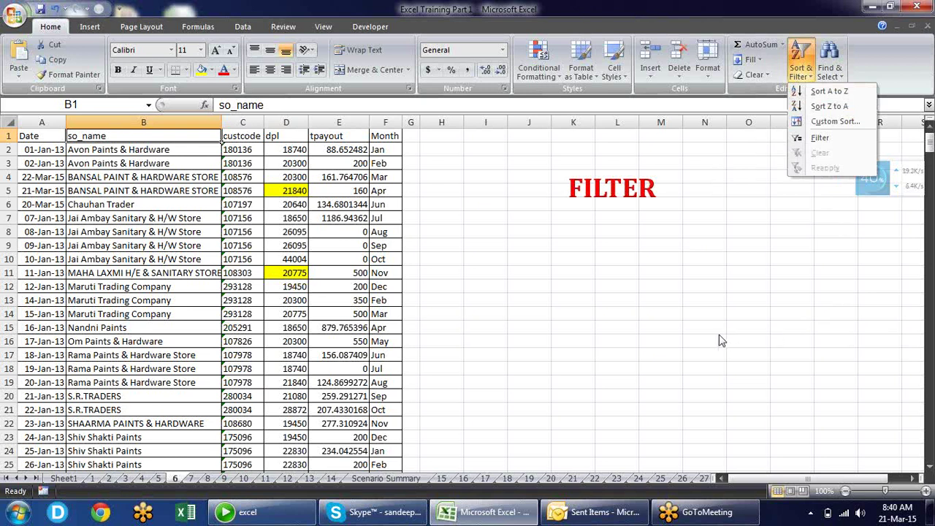
pyautogui.click(799, 62)
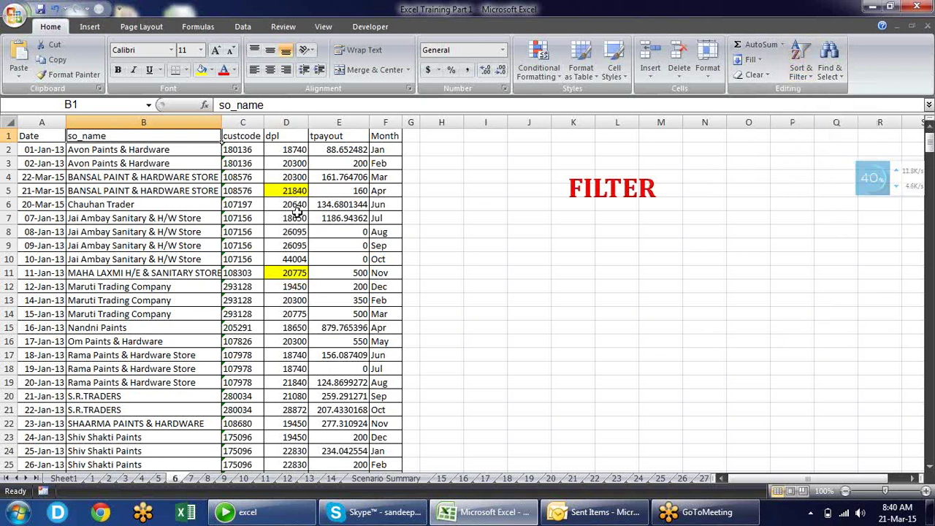
# Step: Select the whole data table, then select all of row 6 via its row header
pyautogui.click(242, 179)
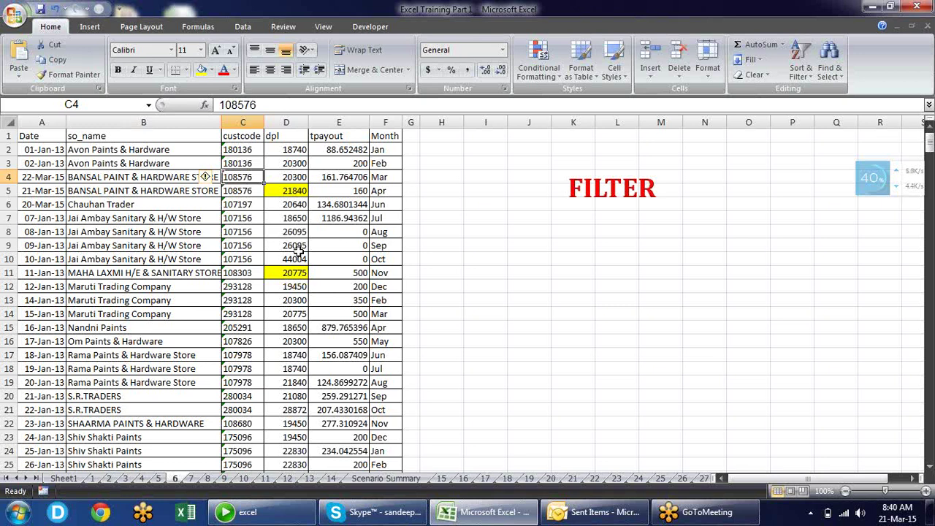
pyautogui.hotkey('ctrl', 'a')
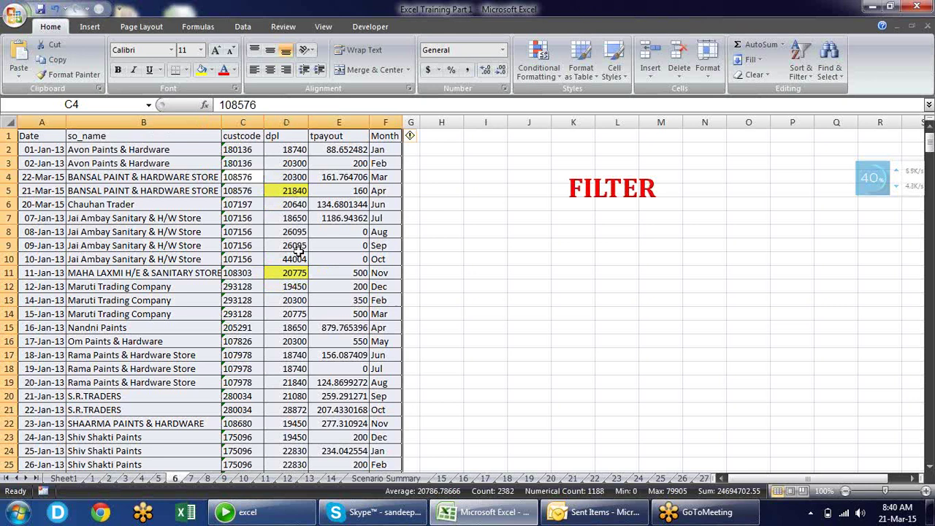
pyautogui.click(299, 248)
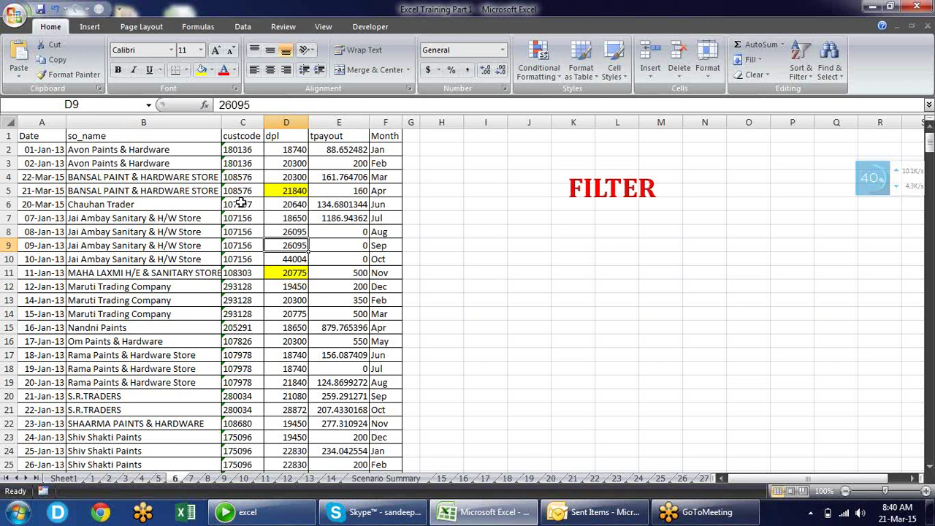
pyautogui.click(241, 204)
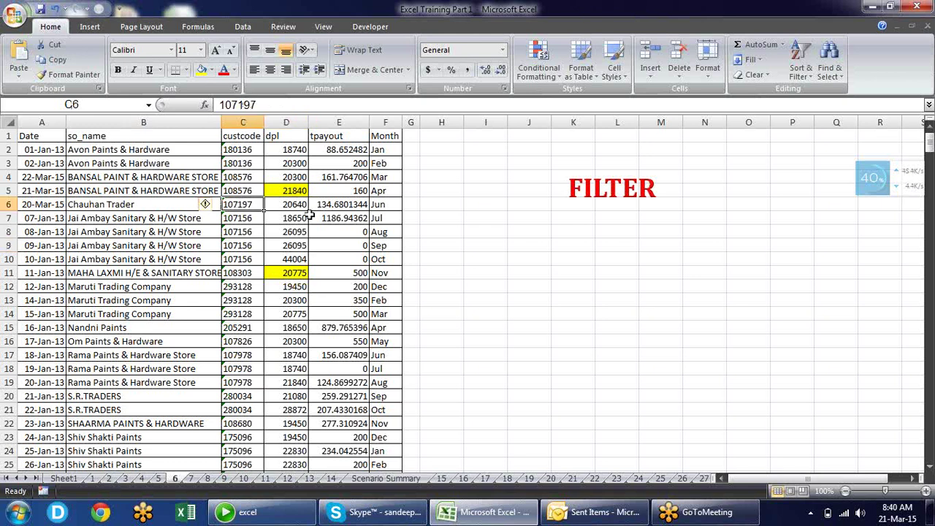
pyautogui.moveTo(176, 204); pyautogui.dragTo(321, 208)
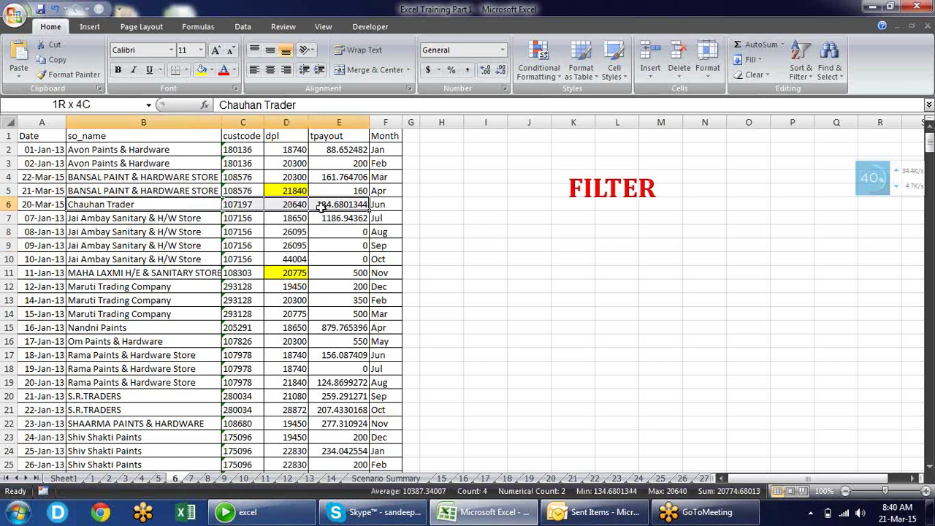
pyautogui.click(241, 234)
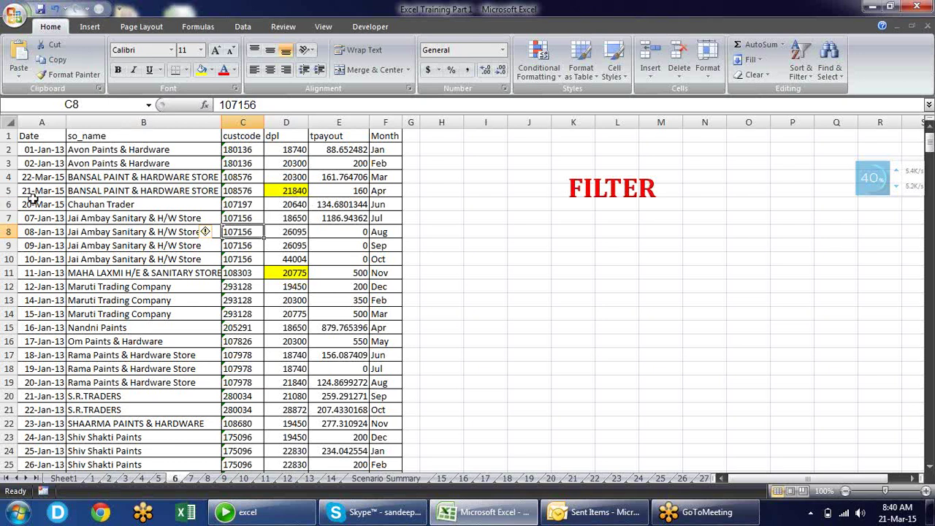
pyautogui.click(7, 204)
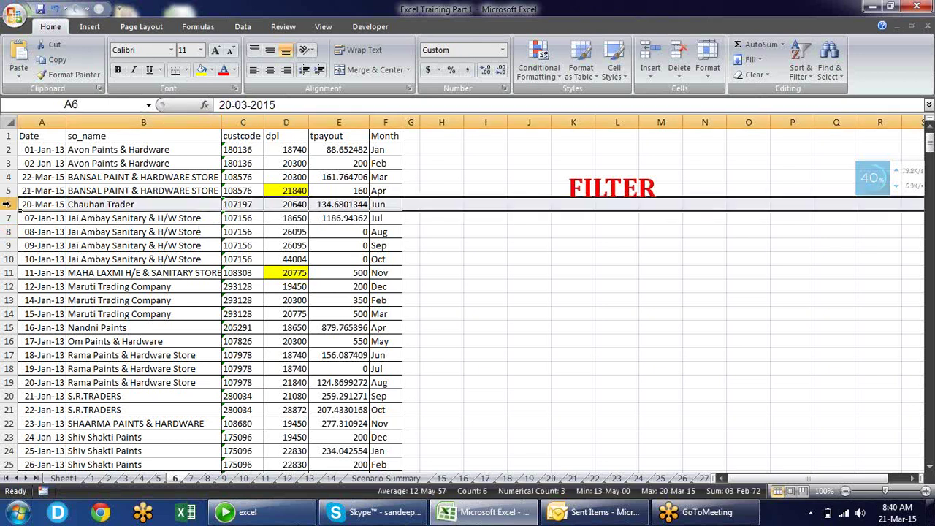
# Step: Clear the contents of row 6 and sort rows 2–5 by Month, A to Z
pyautogui.press('Delete')
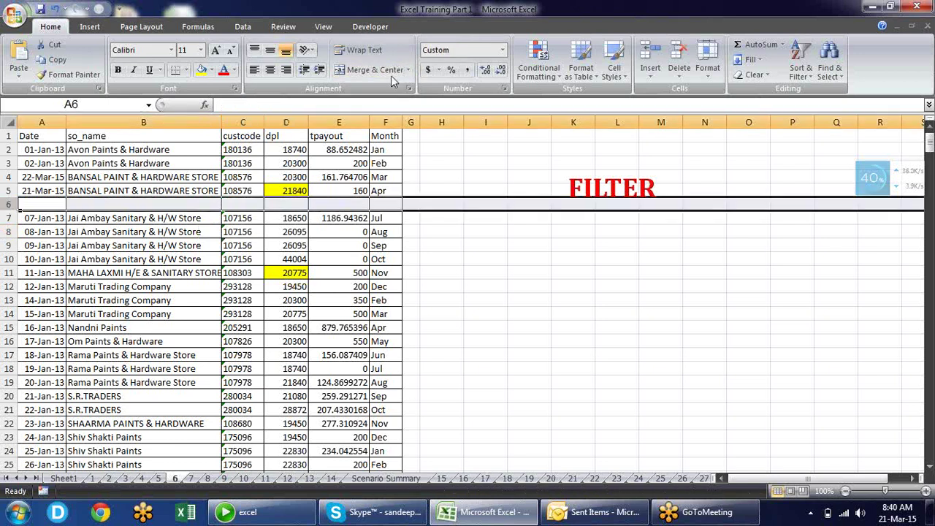
pyautogui.click(391, 160)
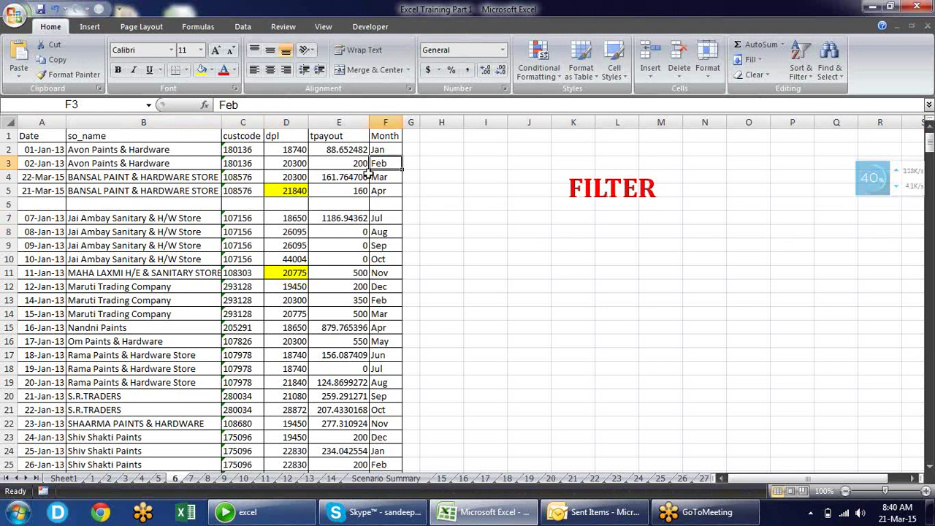
pyautogui.click(800, 69)
pyautogui.click(817, 92)
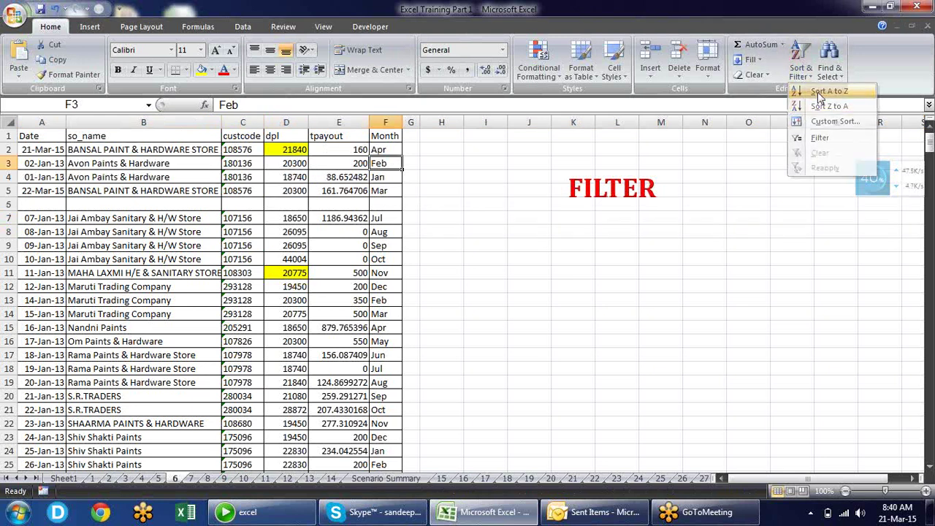
# Step: Select the header and top rows, then extend the selection down to the table's last row
pyautogui.moveTo(186, 150); pyautogui.dragTo(377, 188)
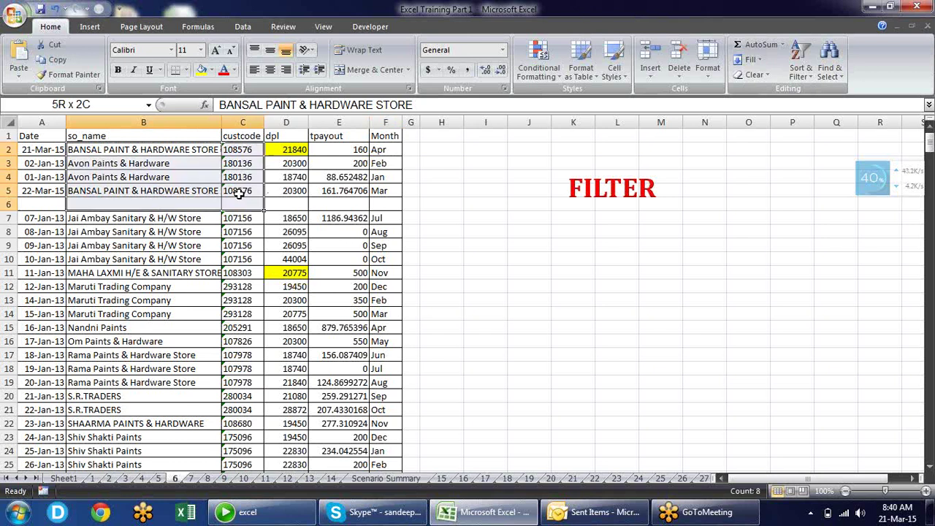
pyautogui.moveTo(53, 137)
pyautogui.mouseDown()
pyautogui.moveTo(369, 203)
pyautogui.moveTo(391, 191)
pyautogui.mouseUp()
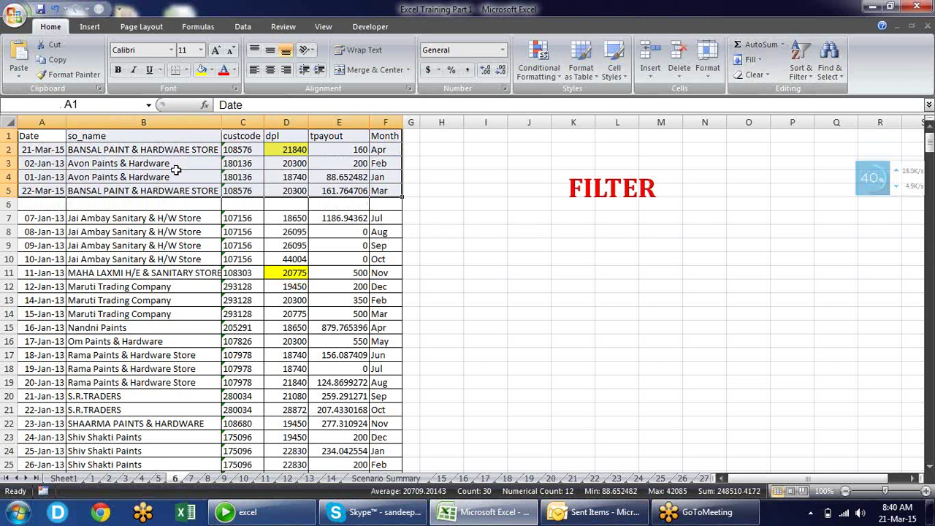
pyautogui.click(172, 202)
pyautogui.moveTo(58, 139)
pyautogui.mouseDown()
pyautogui.moveTo(405, 206)
pyautogui.moveTo(379, 197)
pyautogui.mouseUp()
pyautogui.hotkey('ctrl', 'shift', 'Down')
pyautogui.hotkey('ctrl', 'shift', 'Down')
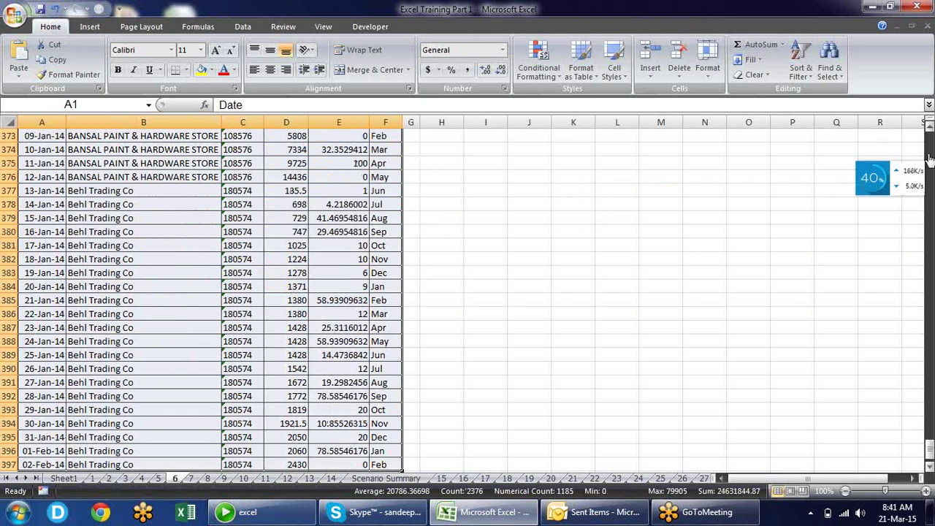
# Step: Sort the selected table by Date, oldest to newest
pyautogui.moveTo(930, 441); pyautogui.dragTo(929, 138)
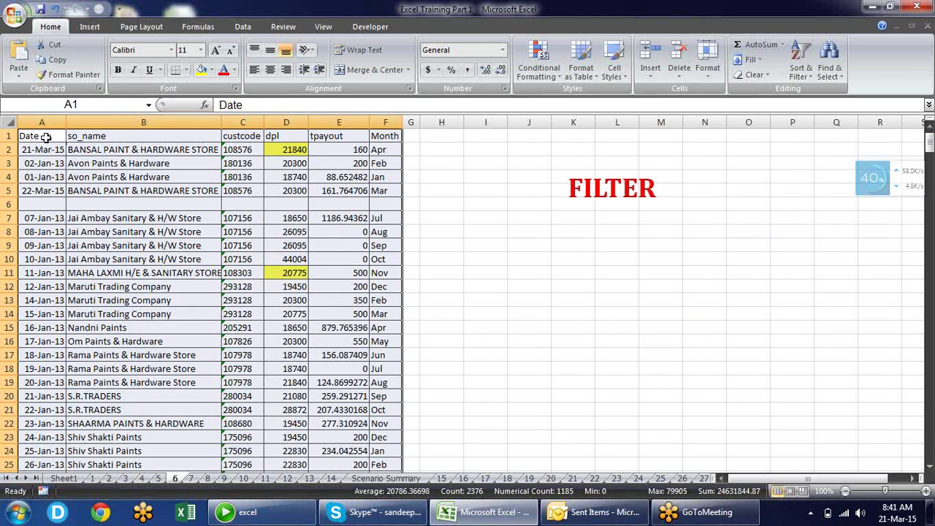
pyautogui.click(829, 67)
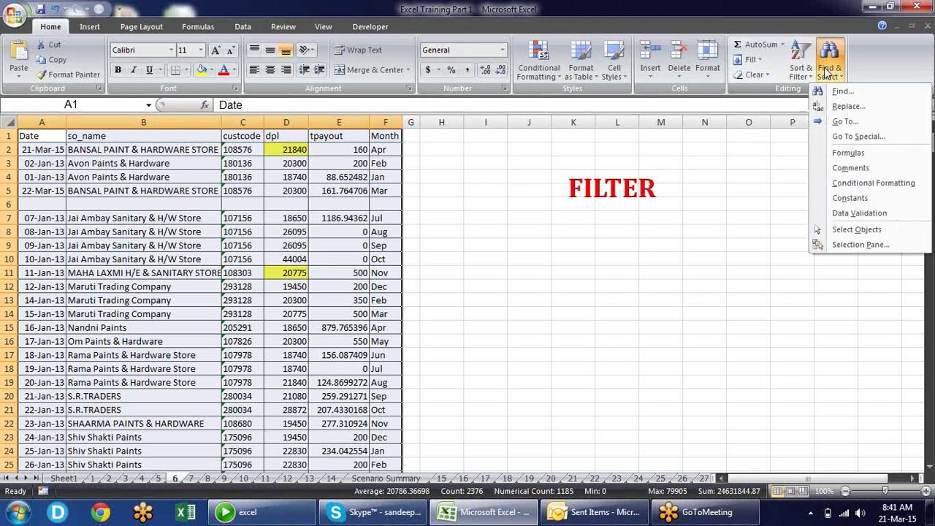
pyautogui.click(804, 73)
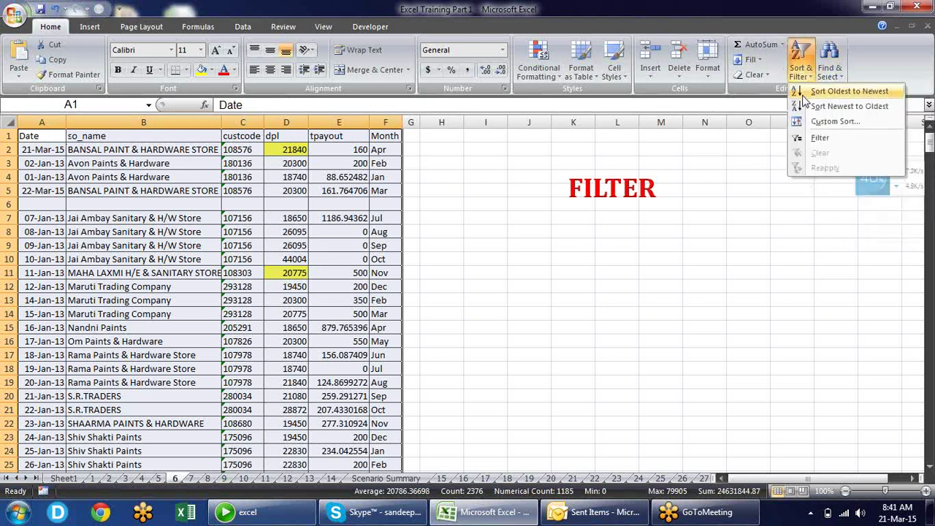
pyautogui.click(842, 92)
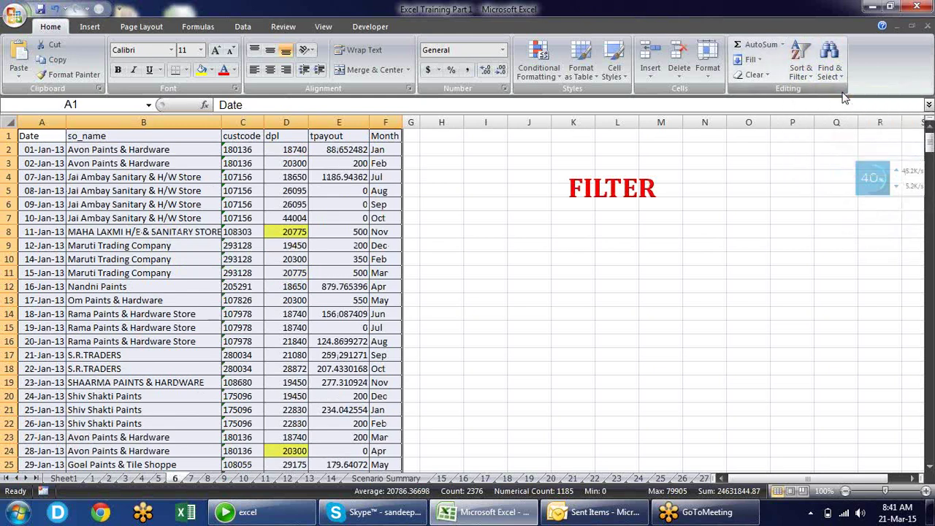
# Step: Check the sorted rows around B3 and B4, dismissing the sort menu unused
pyautogui.click(94, 158)
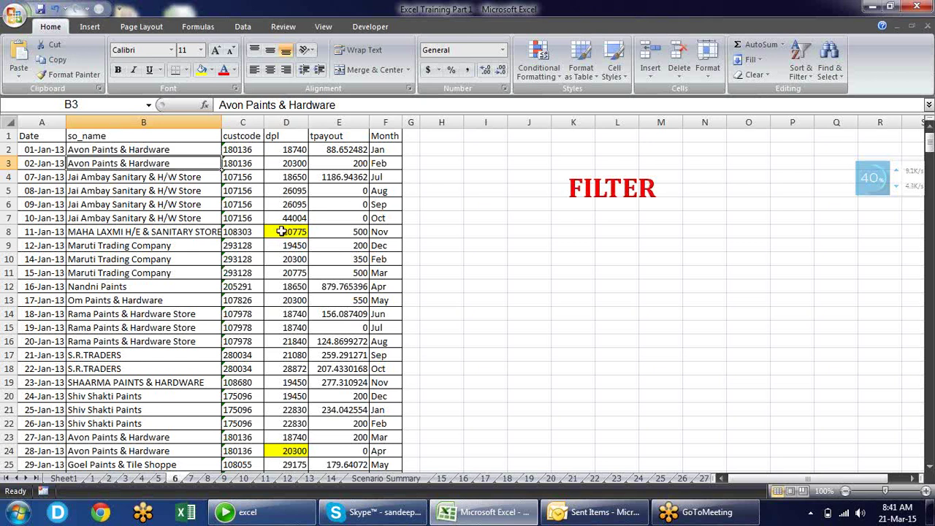
pyautogui.click(803, 73)
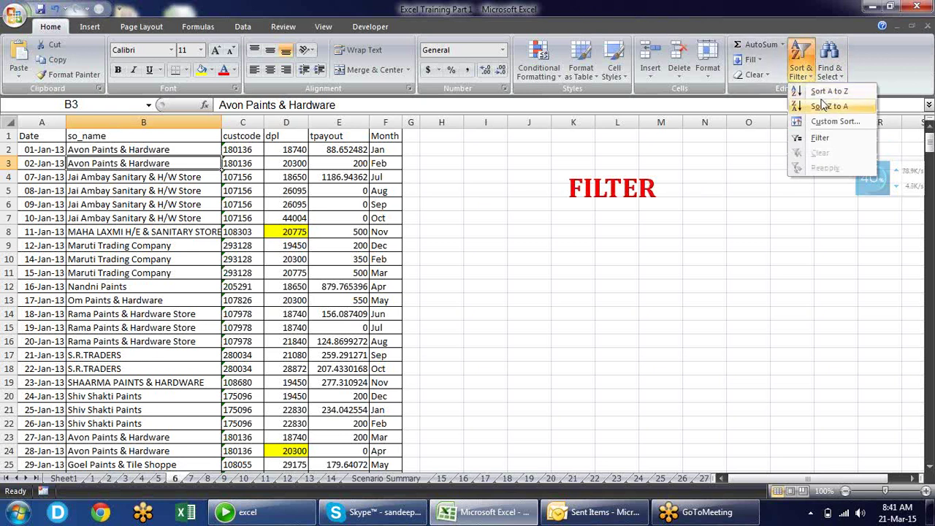
pyautogui.click(114, 180)
pyautogui.click(114, 181)
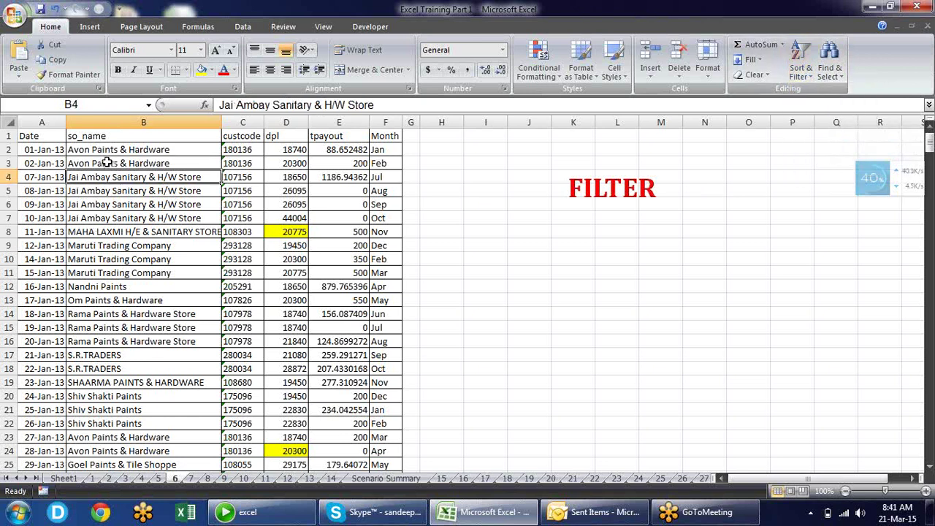
pyautogui.click(106, 162)
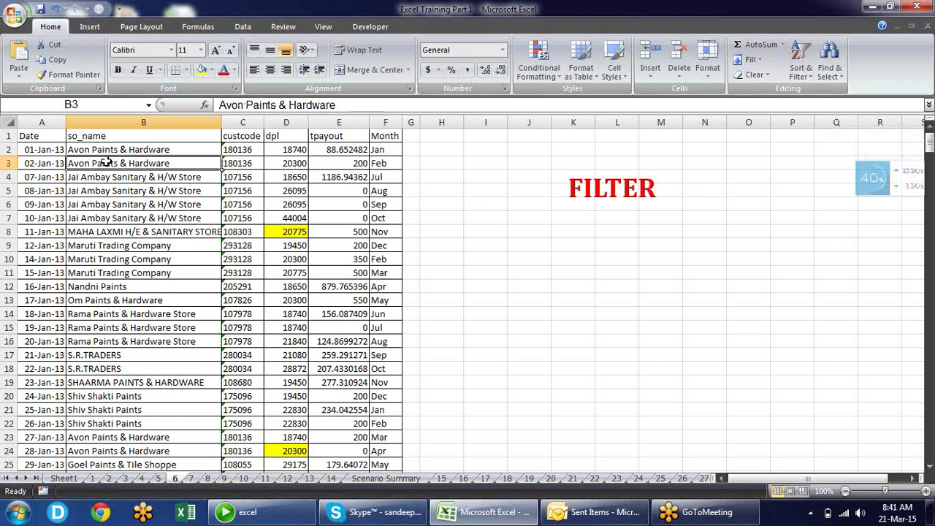
# Step: Sort the table A to Z on so_name, putting Ambika Paints before Avon Paints & Hardware
pyautogui.click(803, 73)
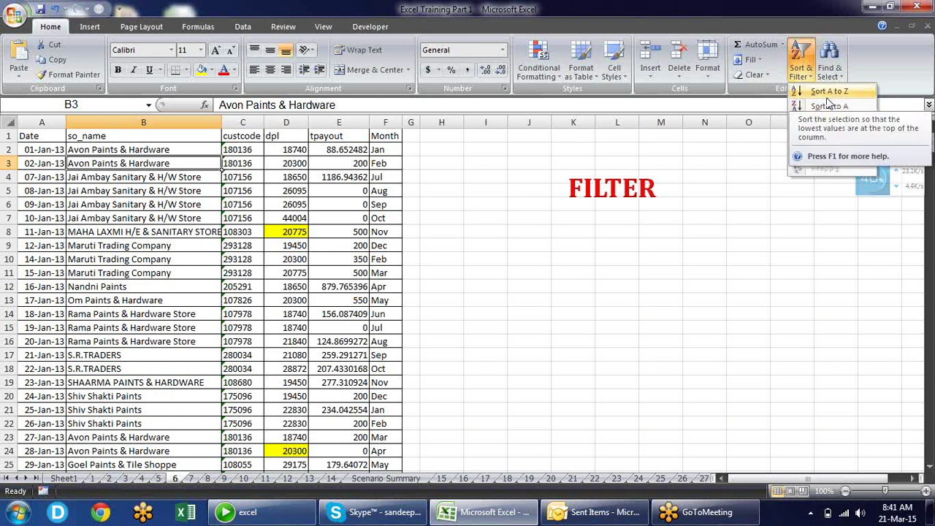
pyautogui.click(827, 95)
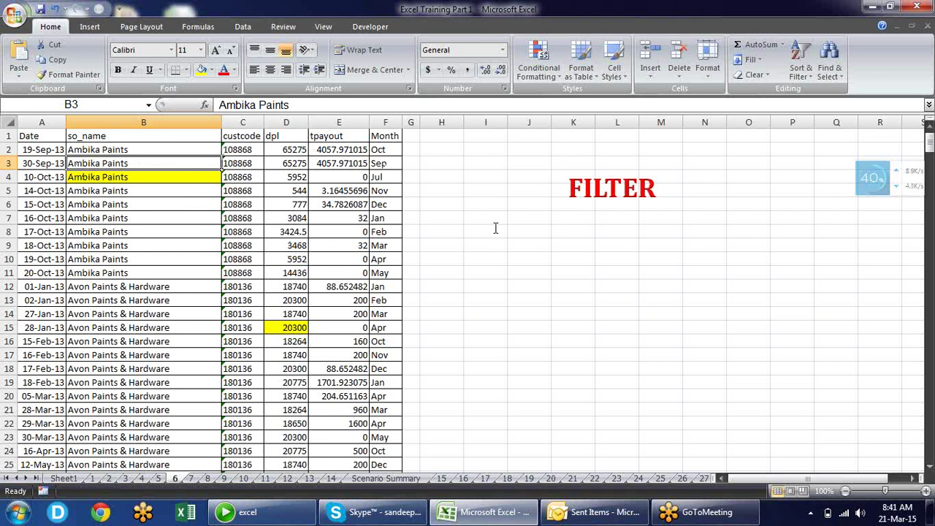
pyautogui.click(799, 72)
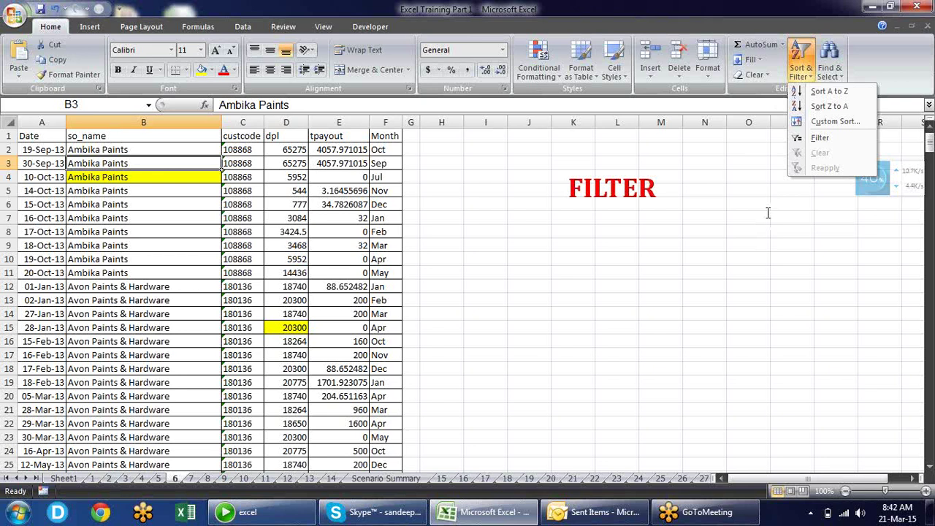
pyautogui.click(149, 147)
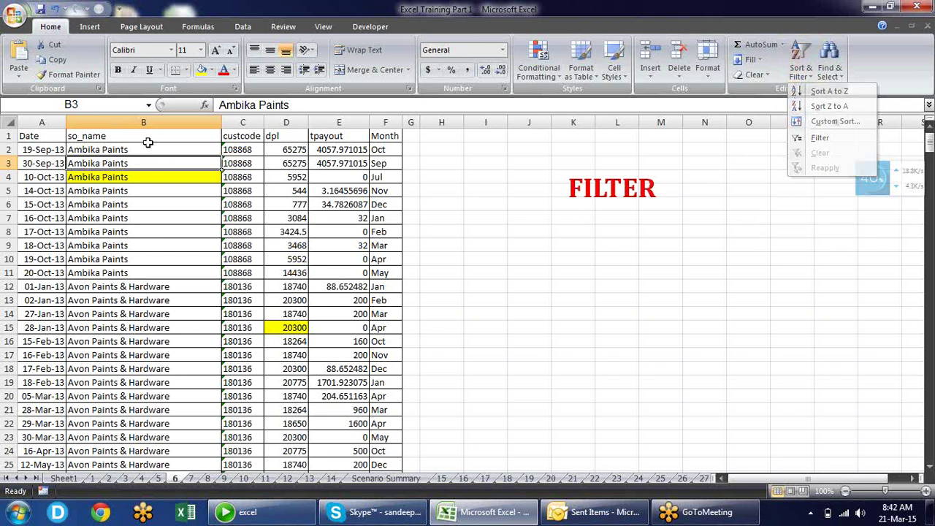
# Step: Select the ten Ambika Paints names in B2:B11 and their dpl values in column D
pyautogui.click(146, 213)
pyautogui.moveTo(152, 151); pyautogui.dragTo(155, 269)
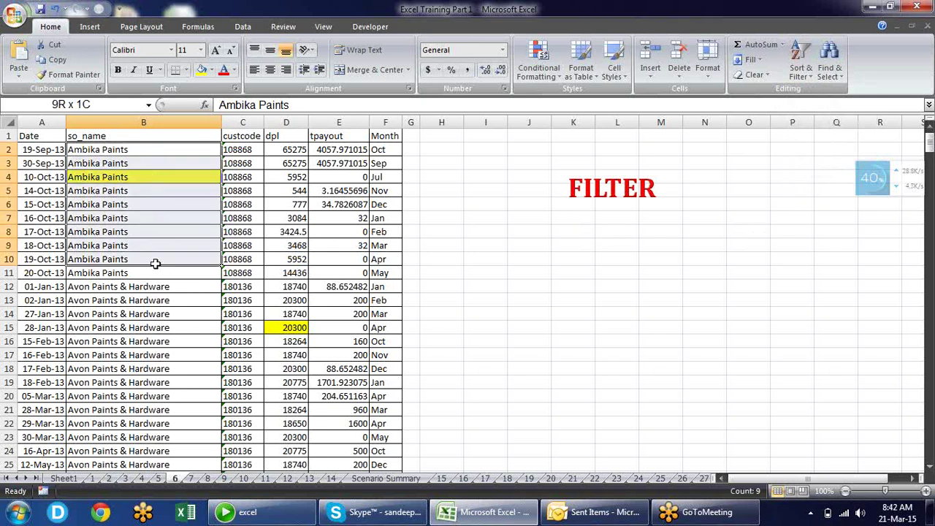
pyautogui.moveTo(156, 153); pyautogui.dragTo(167, 273)
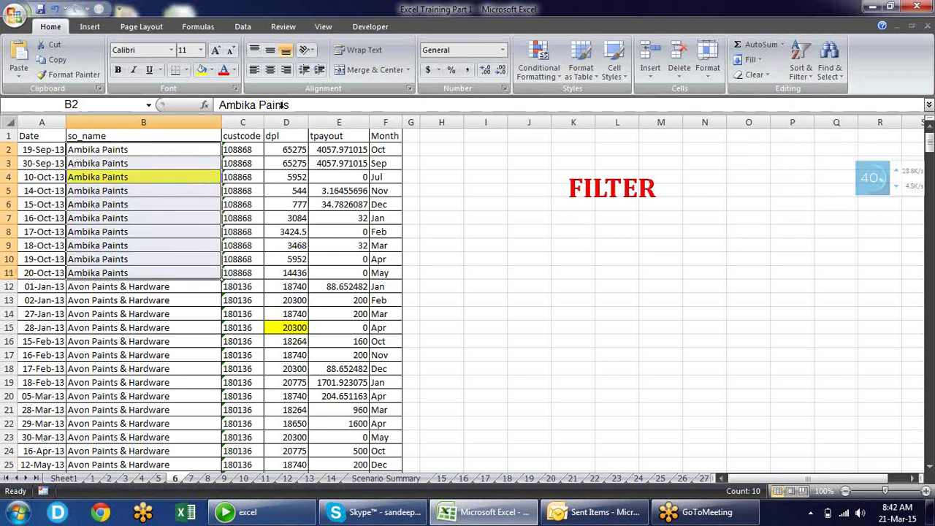
pyautogui.moveTo(286, 150); pyautogui.dragTo(299, 271)
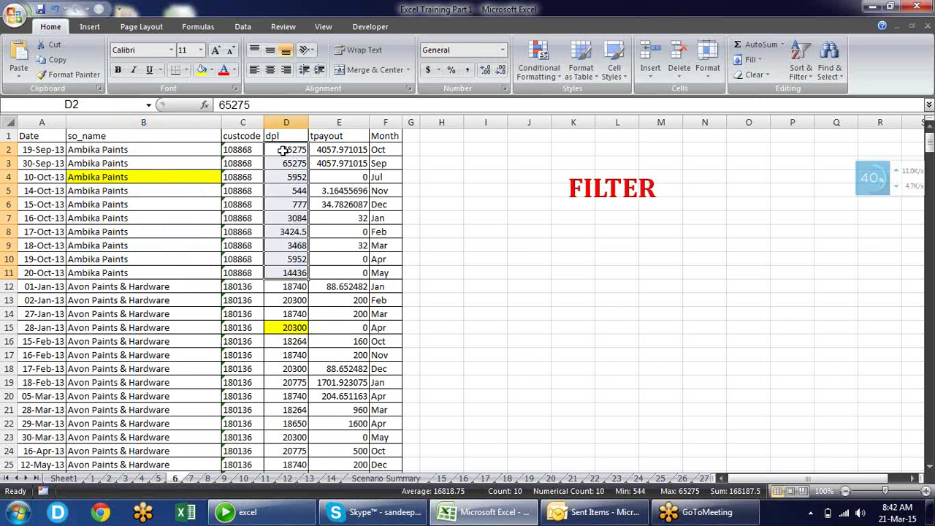
# Step: Step through the Ambika Paints dpl values, select back up to row 2, and open Sort & Filter
pyautogui.click(283, 149)
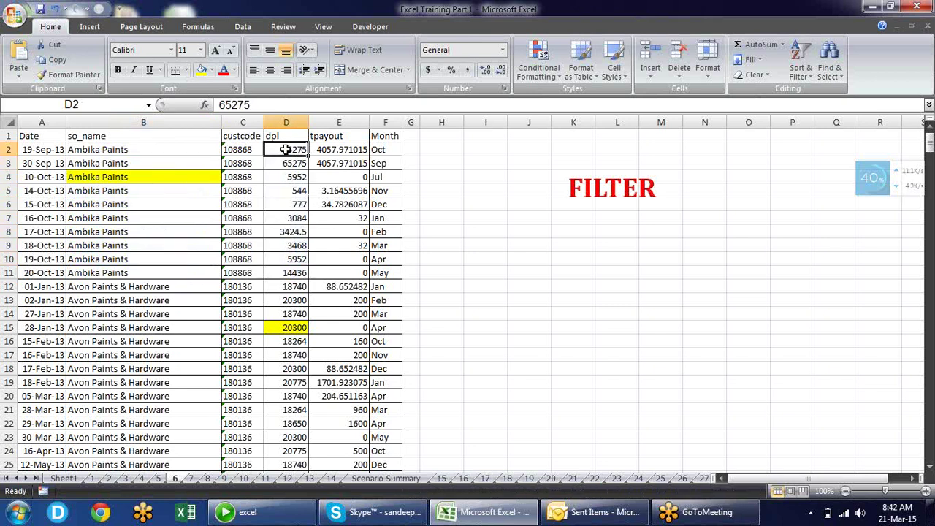
pyautogui.click(289, 165)
pyautogui.press('Down')
pyautogui.press('Down')
pyautogui.press('Down')
pyautogui.press('Down')
pyautogui.press('Down')
pyautogui.press('Down')
pyautogui.press('Down')
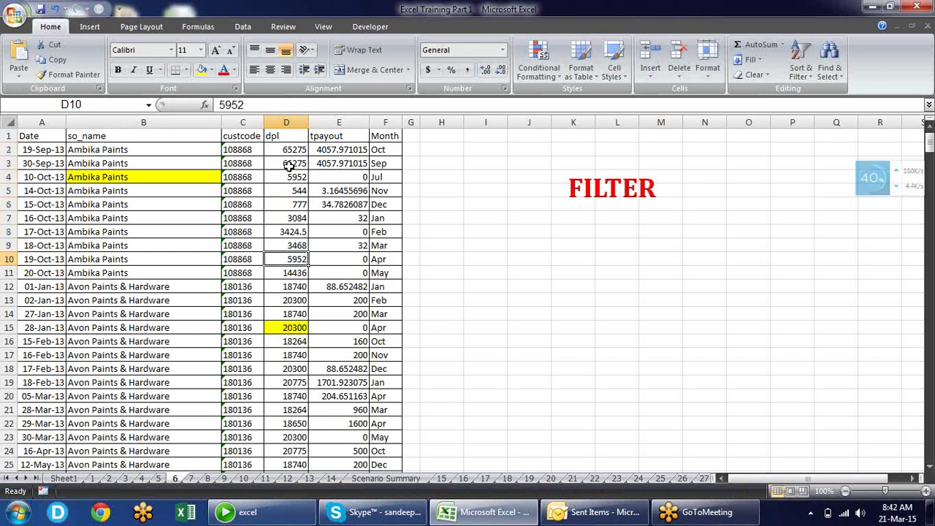
pyautogui.press('Down')
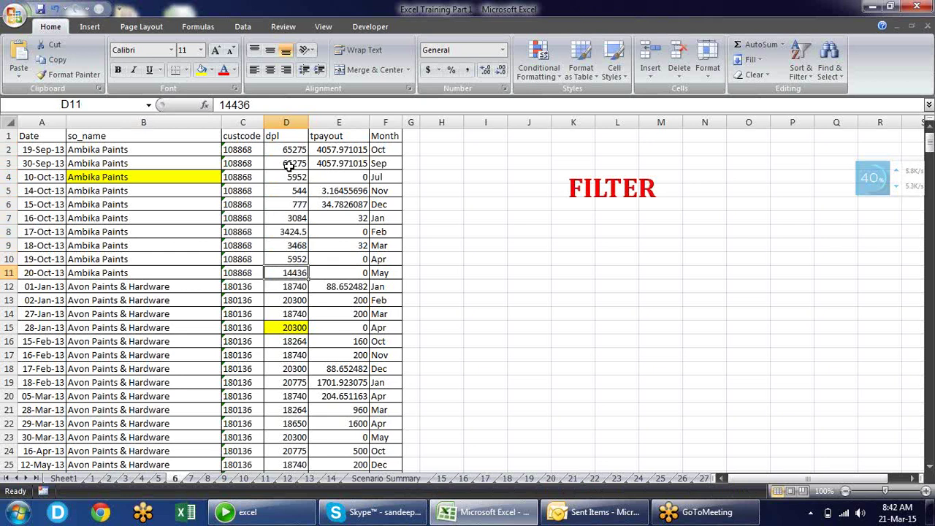
pyautogui.hotkey('shift', 'Left')
pyautogui.hotkey('shift', 'Left')
pyautogui.hotkey('shift', 'Left')
pyautogui.hotkey('shift', 'Right')
pyautogui.hotkey('shift', 'Up')
pyautogui.hotkey('shift', 'Up')
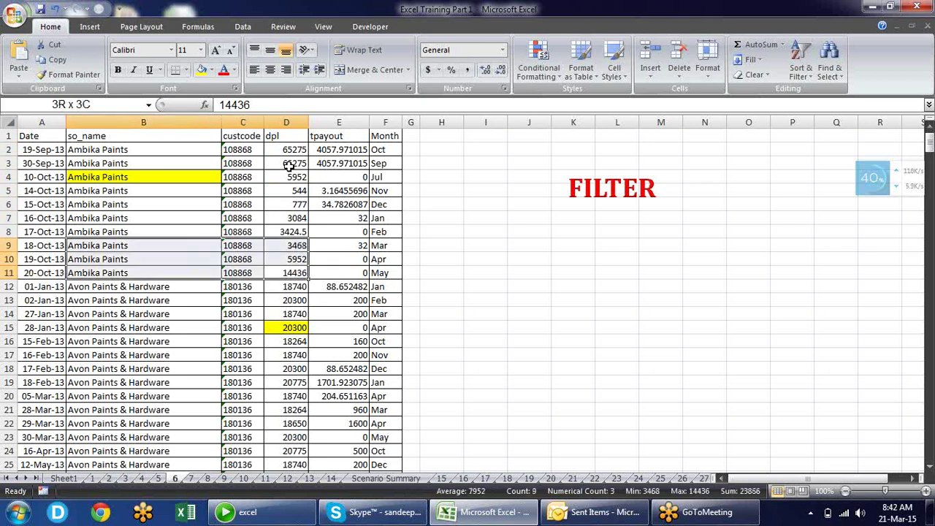
pyautogui.hotkey('shift', 'Up')
pyautogui.hotkey('shift', 'Up')
pyautogui.hotkey('shift', 'Up')
pyautogui.hotkey('shift', 'Up')
pyautogui.hotkey('shift', 'Up')
pyautogui.hotkey('shift', 'Up')
pyautogui.hotkey('shift', 'Up')
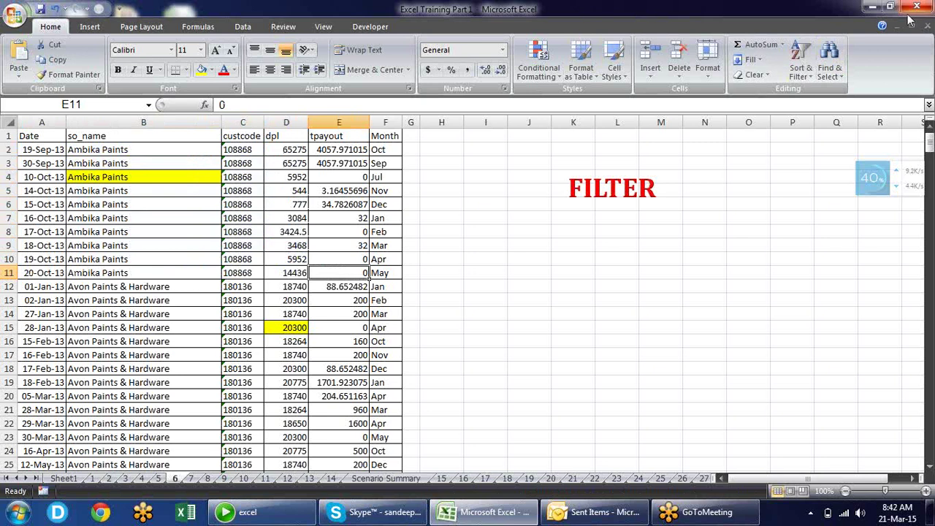
pyautogui.click(805, 73)
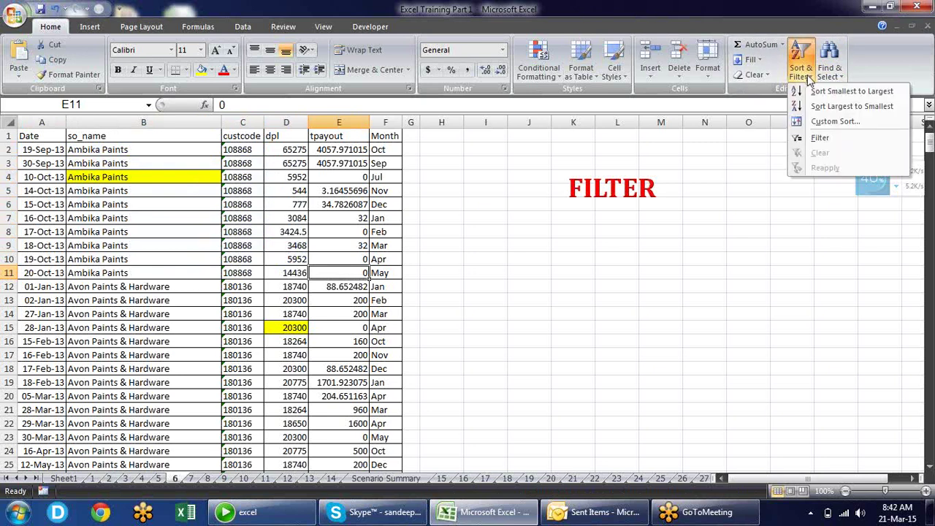
# Step: Open Custom Sort, move the dialog aside, and keep so_name as the Sort by column
pyautogui.click(833, 121)
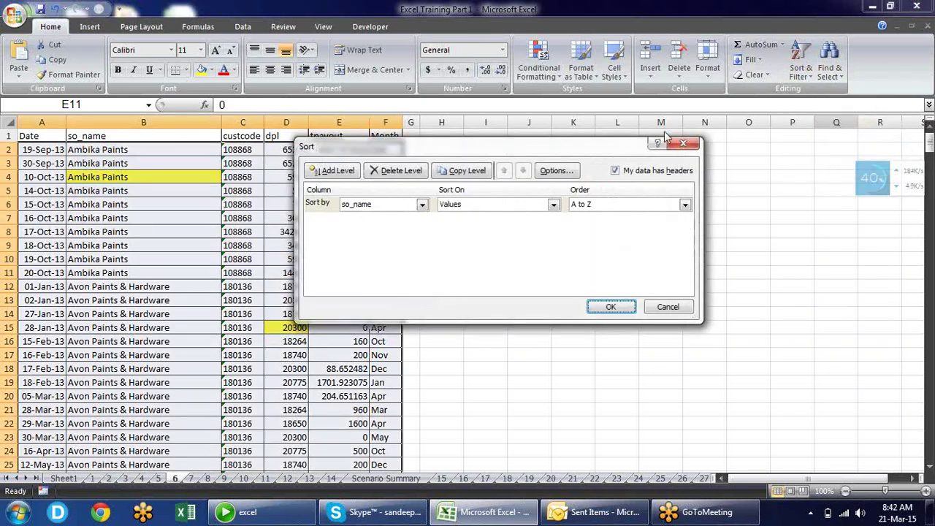
pyautogui.moveTo(578, 157); pyautogui.dragTo(723, 170)
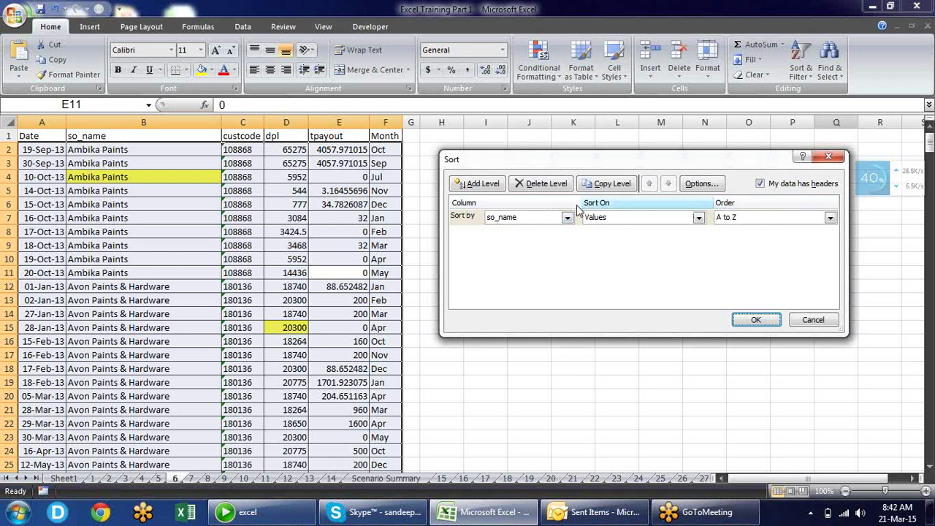
pyautogui.click(461, 219)
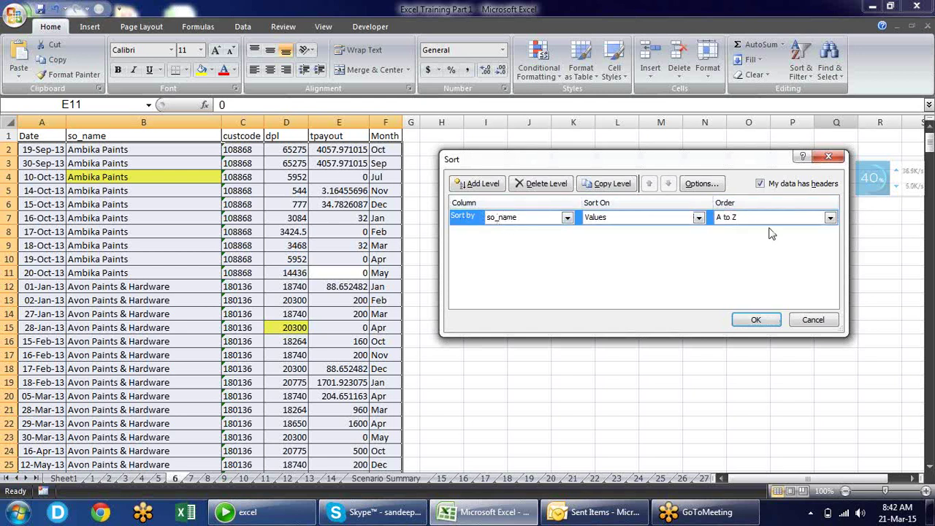
pyautogui.click(567, 218)
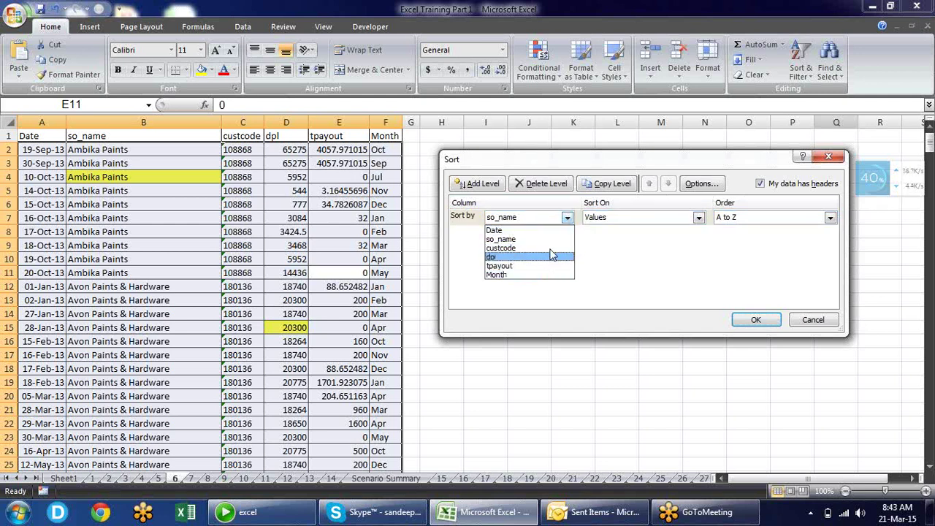
pyautogui.click(604, 254)
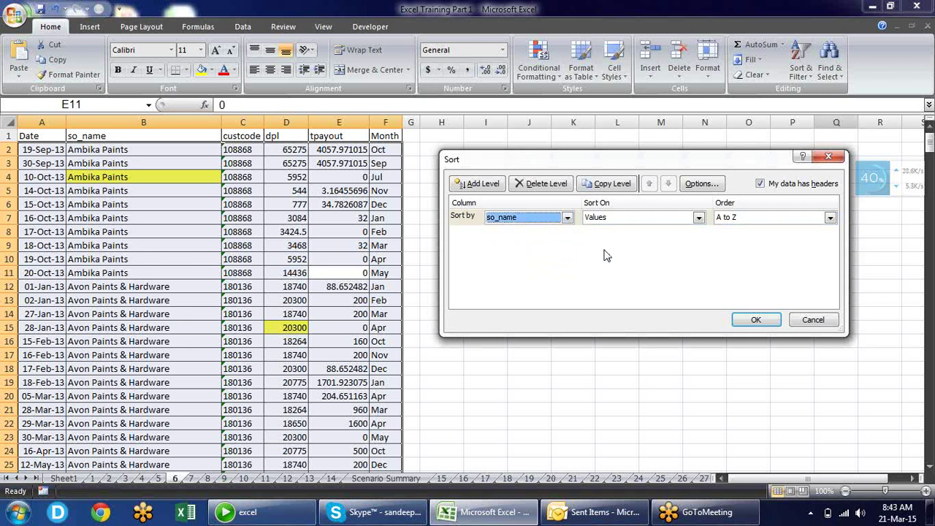
# Step: Toggle My data has headers off and back on, keeping the A to Z order
pyautogui.click(767, 187)
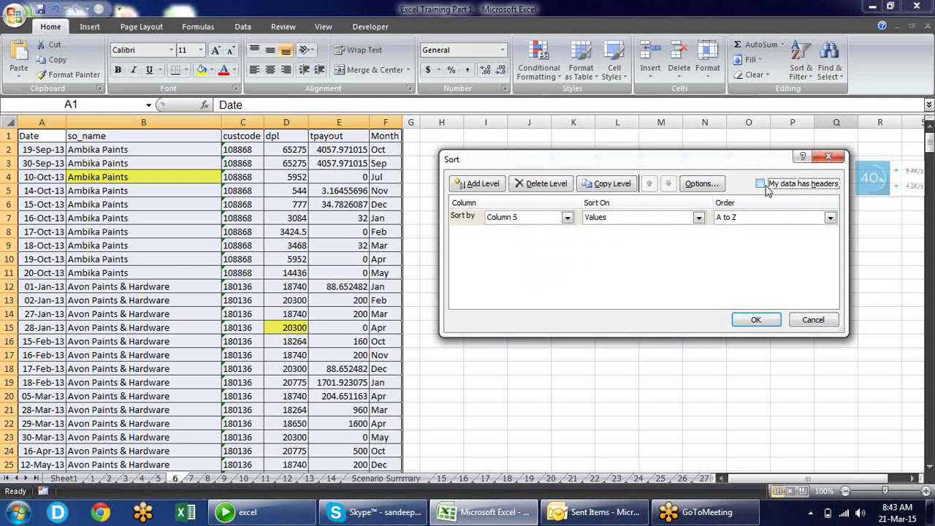
pyautogui.click(566, 219)
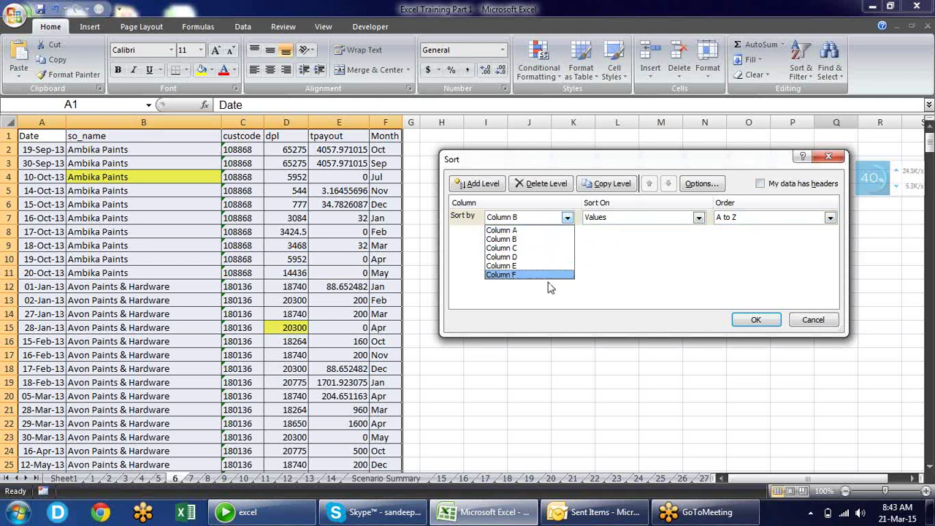
pyautogui.click(616, 257)
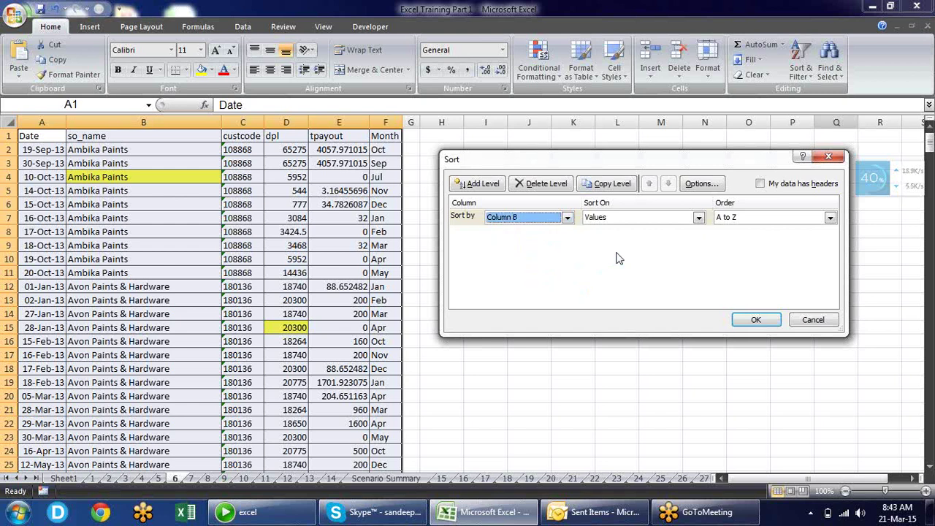
pyautogui.click(785, 188)
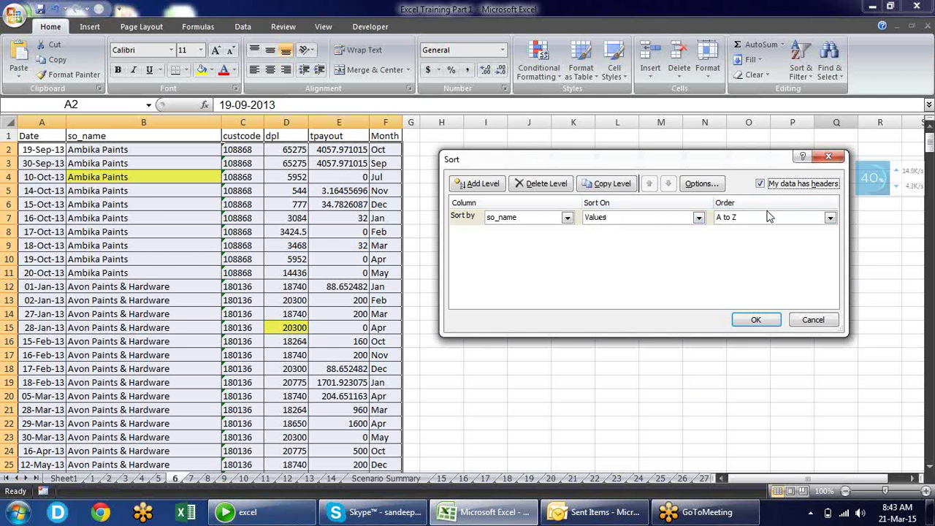
pyautogui.click(829, 218)
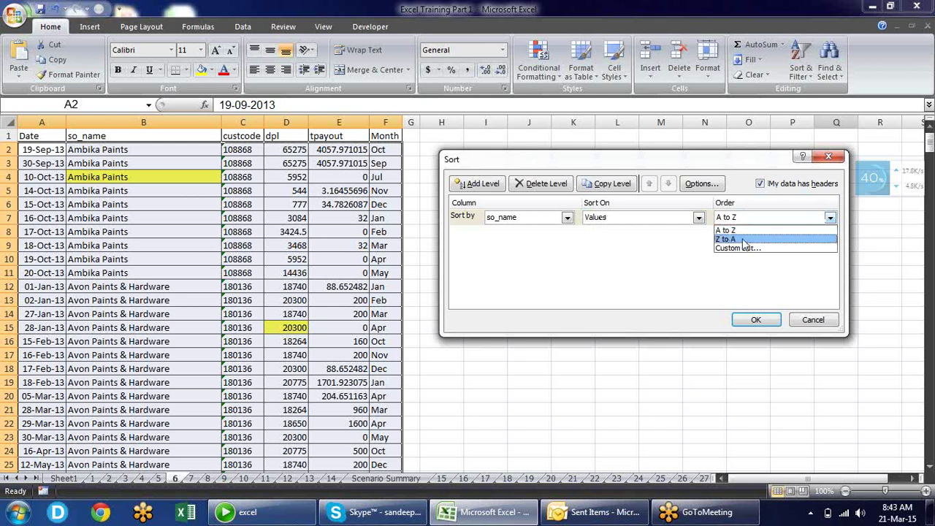
pyautogui.click(649, 251)
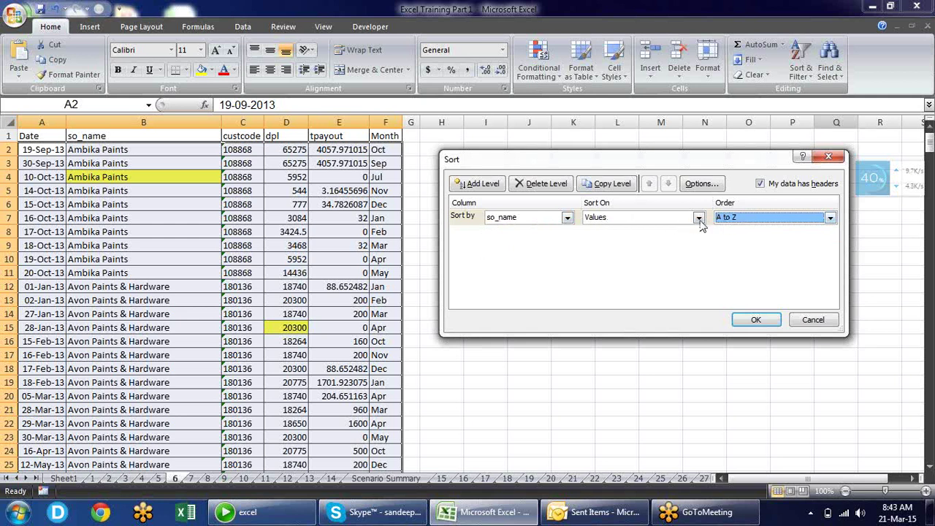
# Step: Add a Then by level on dpl, Largest to Smallest, and apply the sort
pyautogui.click(479, 186)
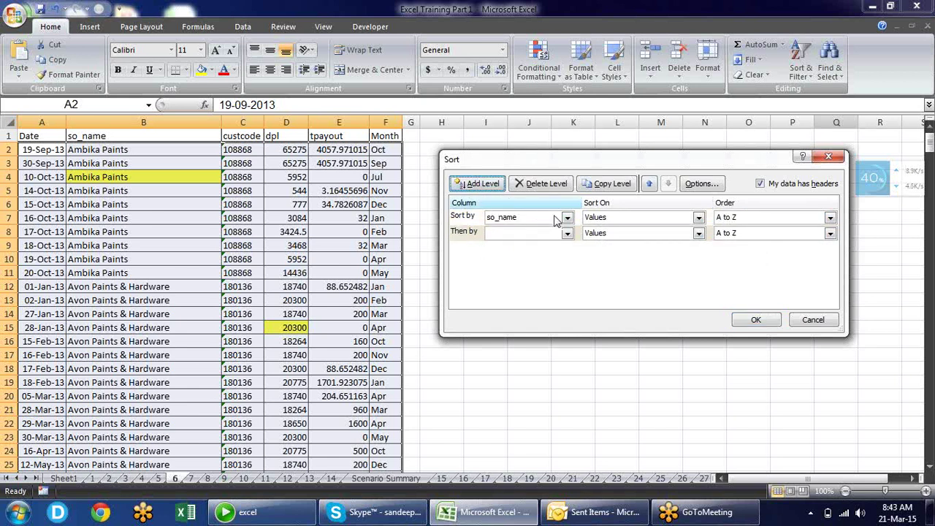
pyautogui.click(567, 233)
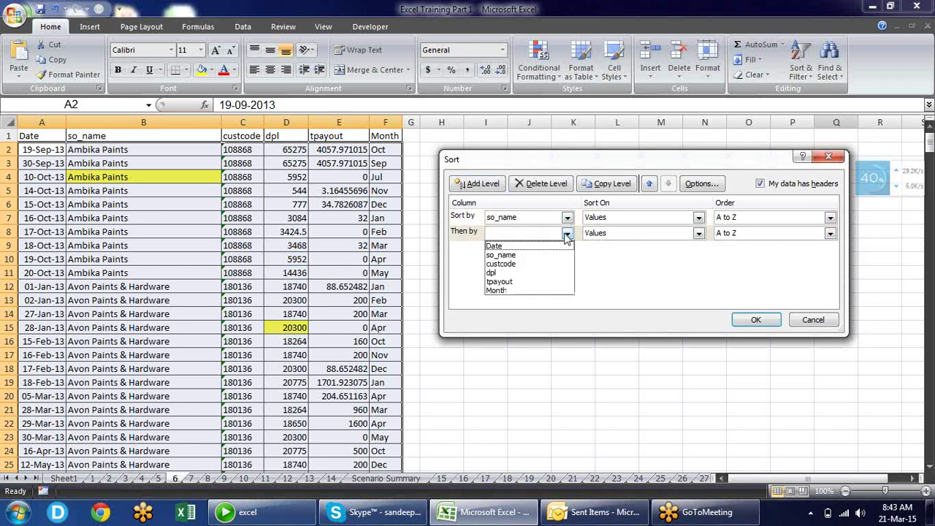
pyautogui.click(530, 276)
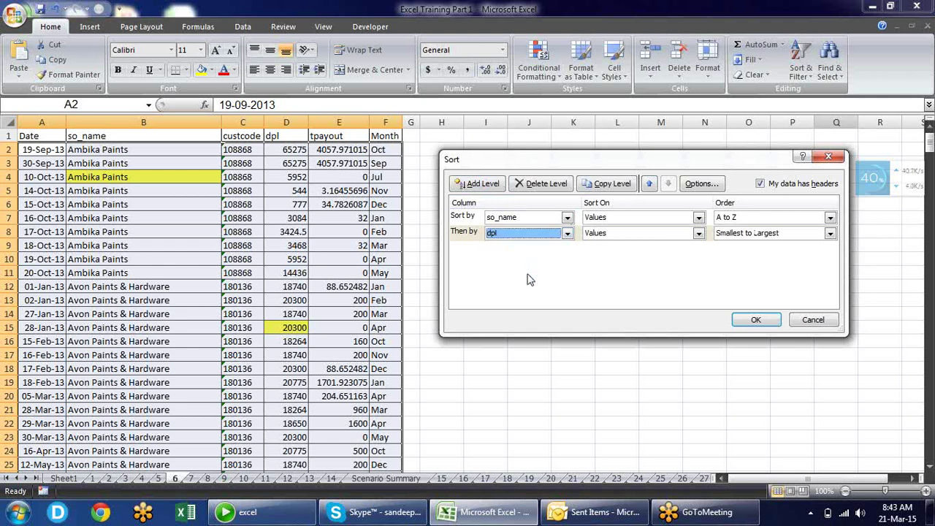
pyautogui.click(830, 233)
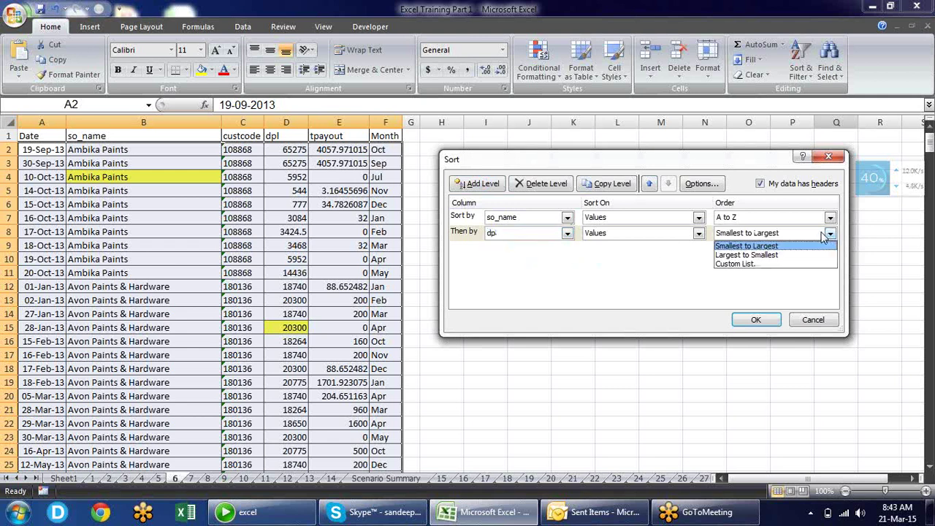
pyautogui.click(762, 256)
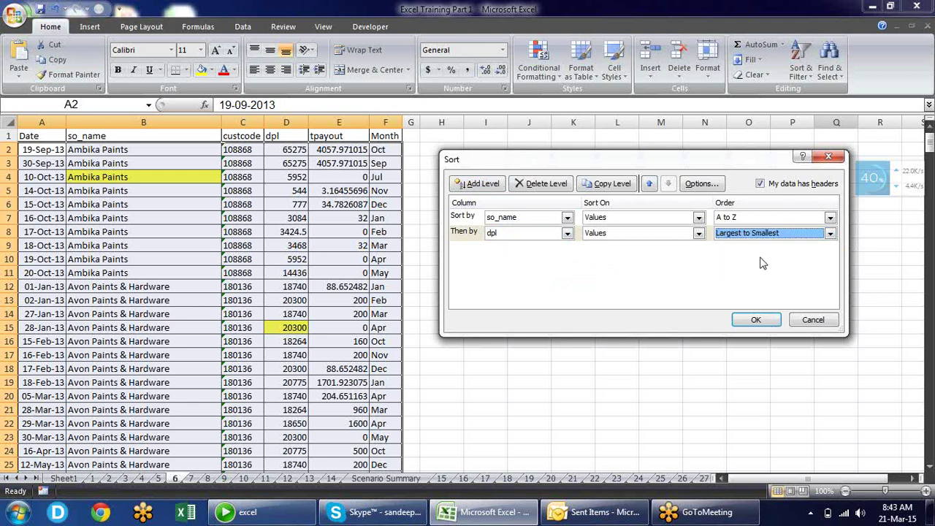
pyautogui.click(752, 322)
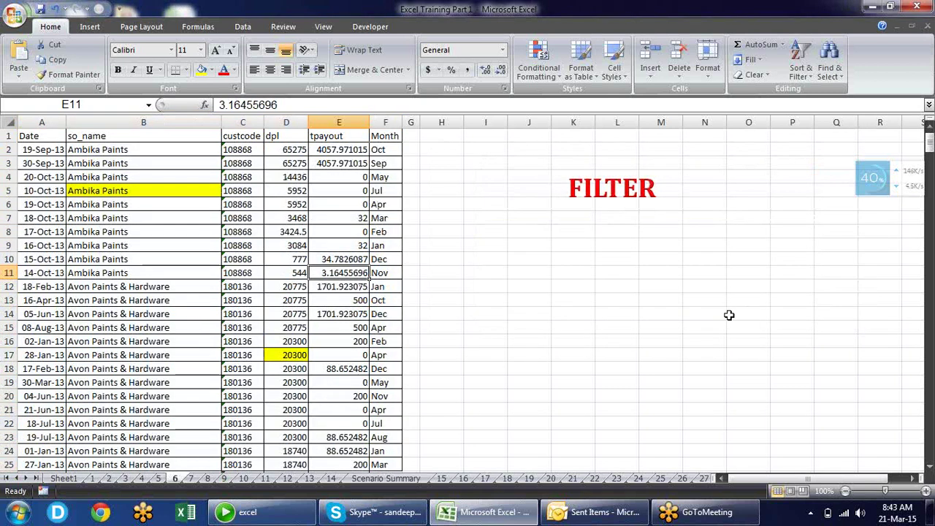
# Step: Select the Ambika Paints names and dpl values to check dpl falls from 65275 downward
pyautogui.moveTo(138, 152); pyautogui.dragTo(141, 272)
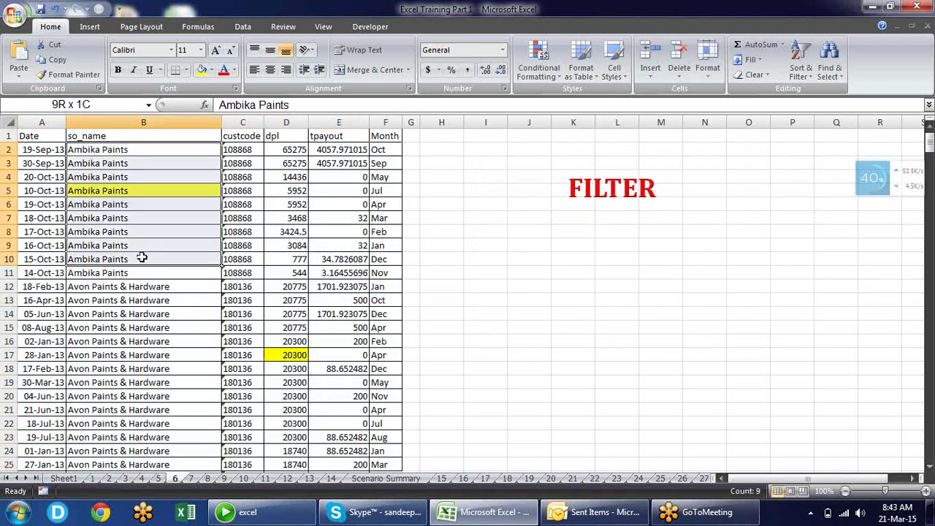
pyautogui.click(278, 155)
pyautogui.moveTo(278, 155); pyautogui.dragTo(291, 273)
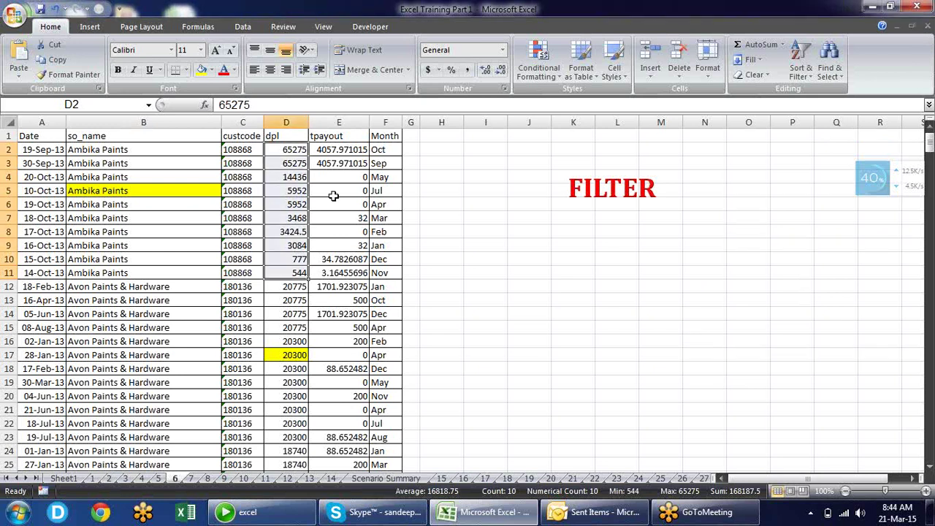
pyautogui.click(362, 246)
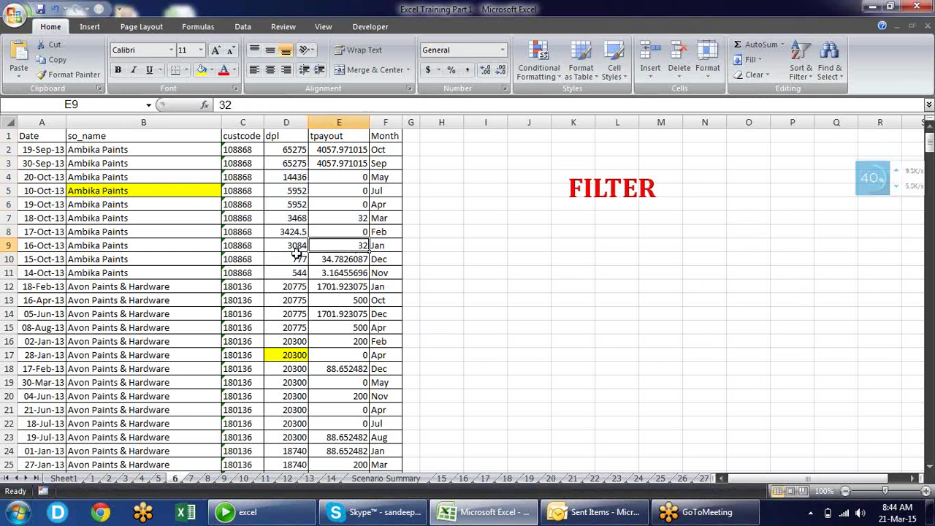
pyautogui.click(274, 276)
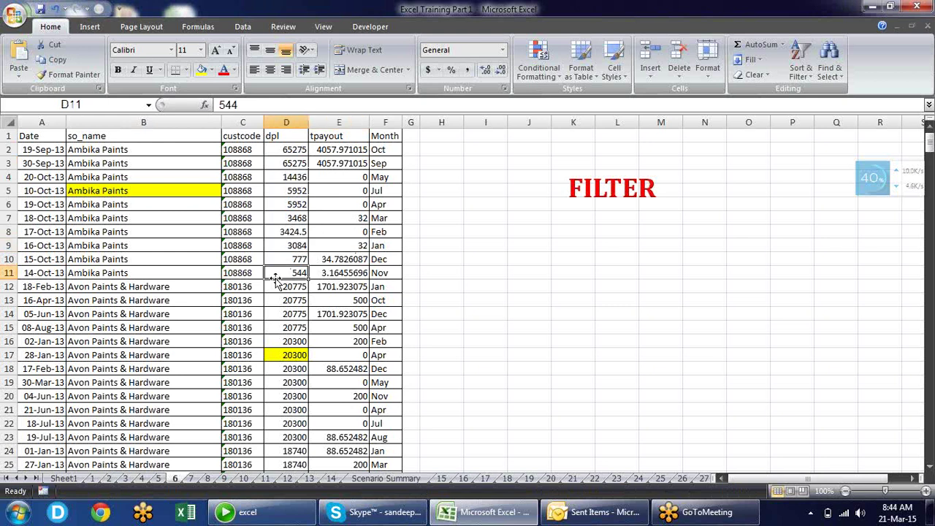
# Step: Inspect the dpl column down to yellow cell D17, then select D2 and open Sort & Filter
pyautogui.press('Down')
pyautogui.press('Down')
pyautogui.press('Down')
pyautogui.press('Down')
pyautogui.press('Down')
pyautogui.press('Down')
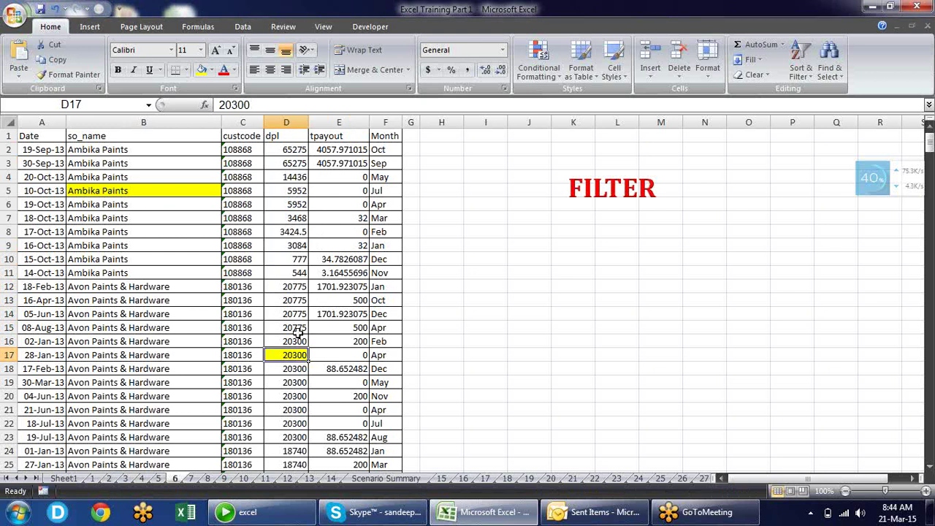
pyautogui.press('Down')
pyautogui.press('Down')
pyautogui.press('Down')
pyautogui.press('Down')
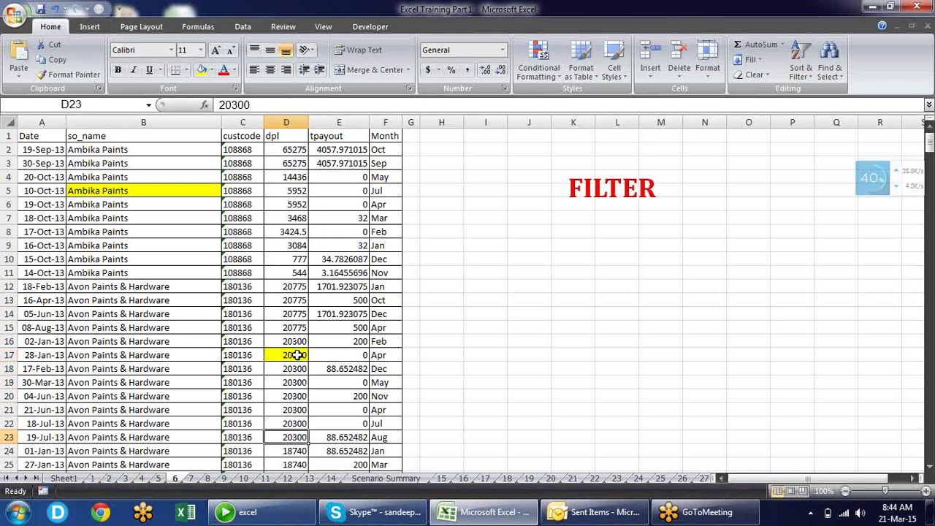
pyautogui.press('Down')
pyautogui.press('Down')
pyautogui.press('Down')
pyautogui.press('Down')
pyautogui.press('Down')
pyautogui.press('Down')
pyautogui.press('Down')
pyautogui.press('Down')
pyautogui.press('Down')
pyautogui.press('Down')
pyautogui.press('Down')
pyautogui.press('Down')
pyautogui.press('Down')
pyautogui.press('Down')
pyautogui.press('Down')
pyautogui.press('Down')
pyautogui.press('Down')
pyautogui.press('Down')
pyautogui.press('Down')
pyautogui.press('Down')
pyautogui.press('Down')
pyautogui.press('Down')
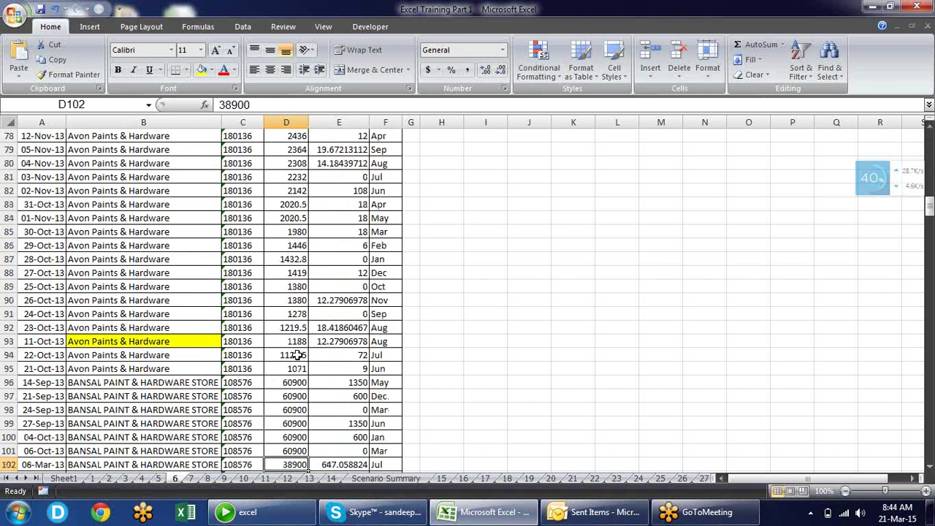
pyautogui.hotkey('ctrl', 'Up')
pyautogui.press('Down')
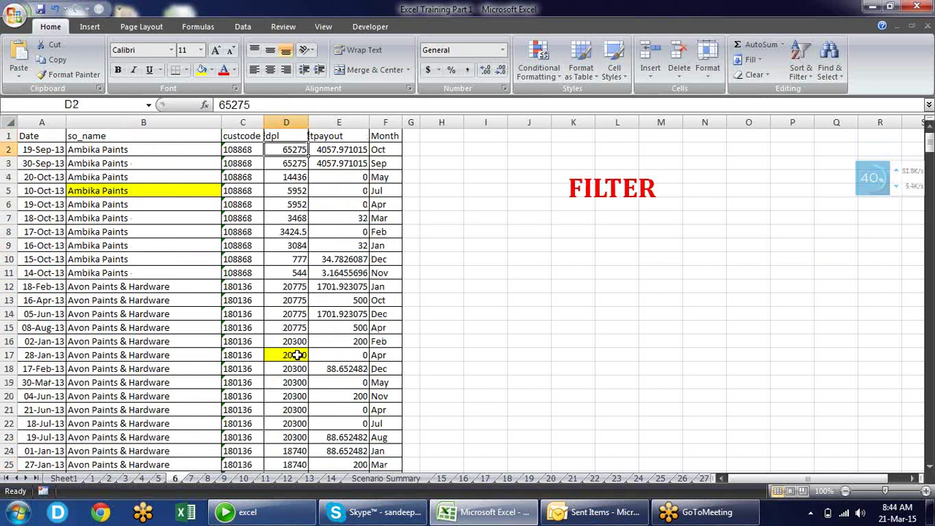
pyautogui.click(296, 355)
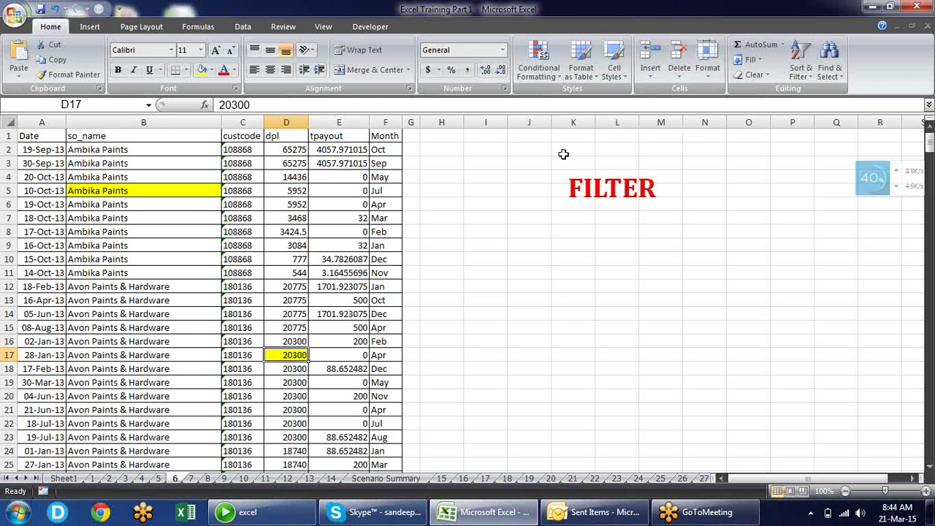
pyautogui.click(289, 150)
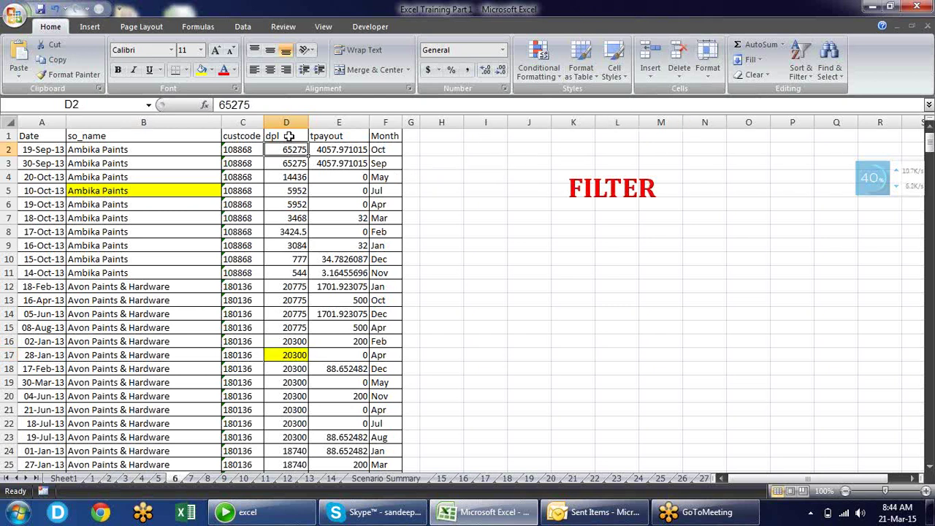
pyautogui.click(802, 82)
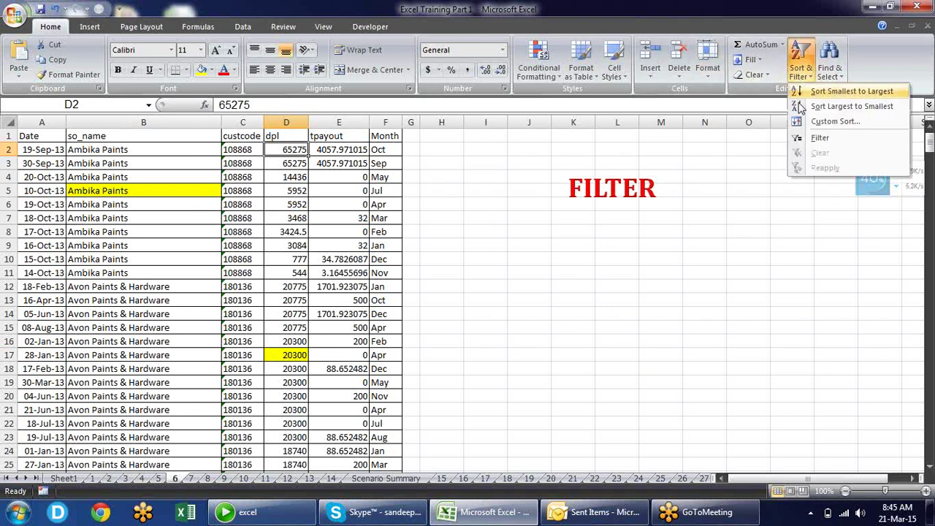
# Step: Open Custom Sort and delete the existing dpl and so_name sort levels
pyautogui.click(814, 119)
pyautogui.click(480, 232)
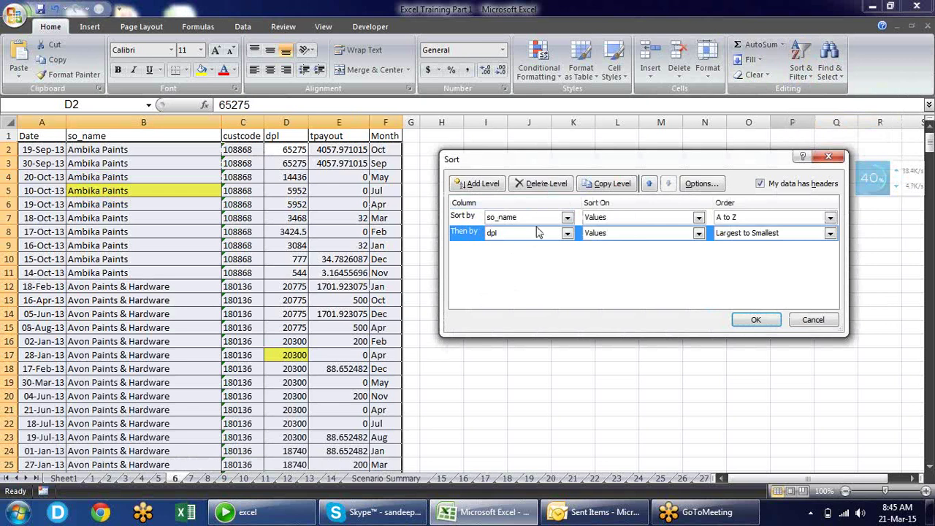
pyautogui.click(539, 187)
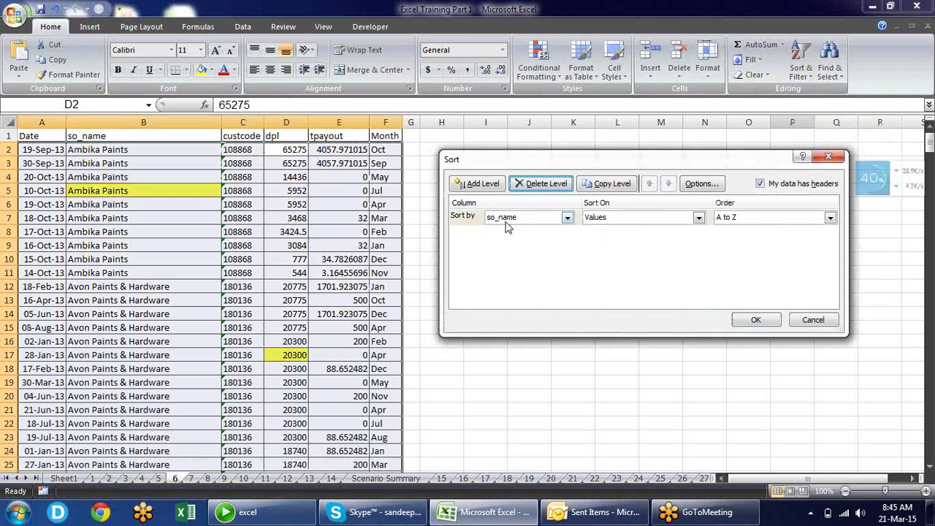
pyautogui.click(477, 221)
pyautogui.click(533, 189)
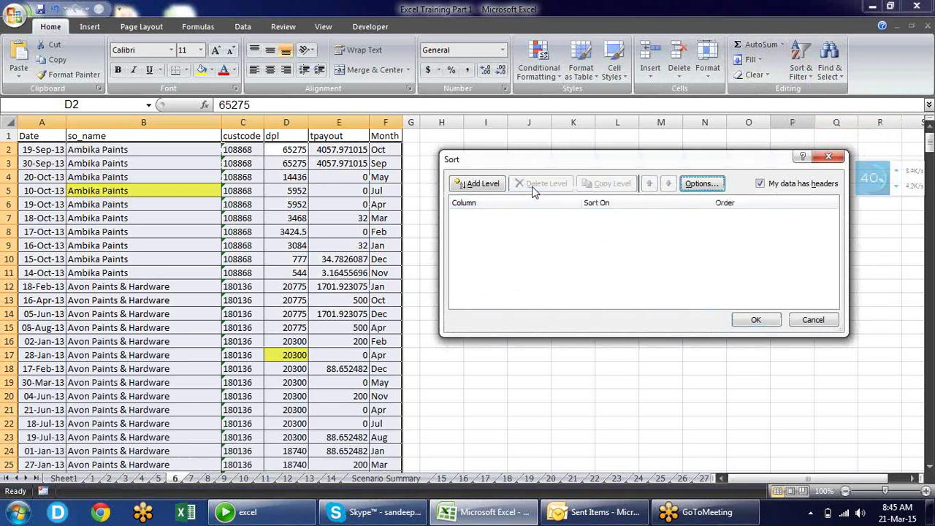
# Step: Add a dpl level sorting on Cell Color with yellow On Top, and apply it
pyautogui.click(482, 187)
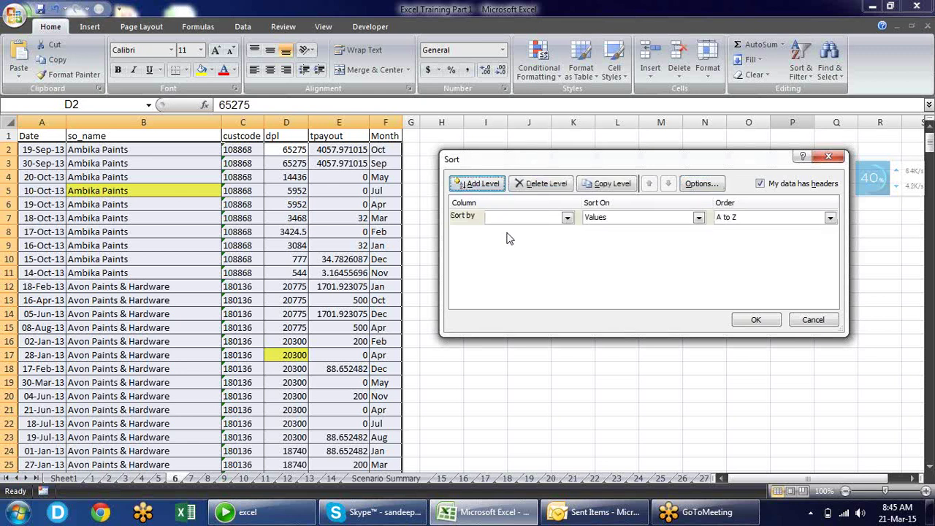
pyautogui.click(566, 217)
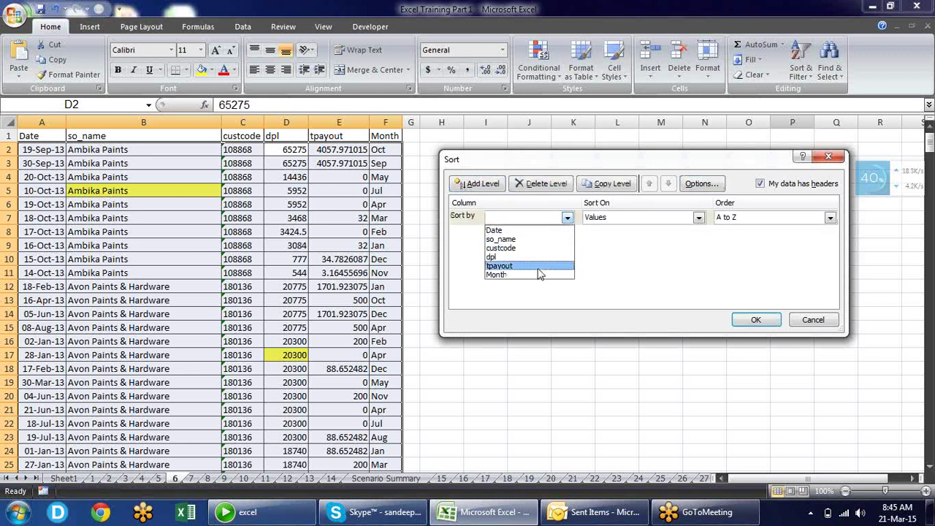
pyautogui.click(547, 259)
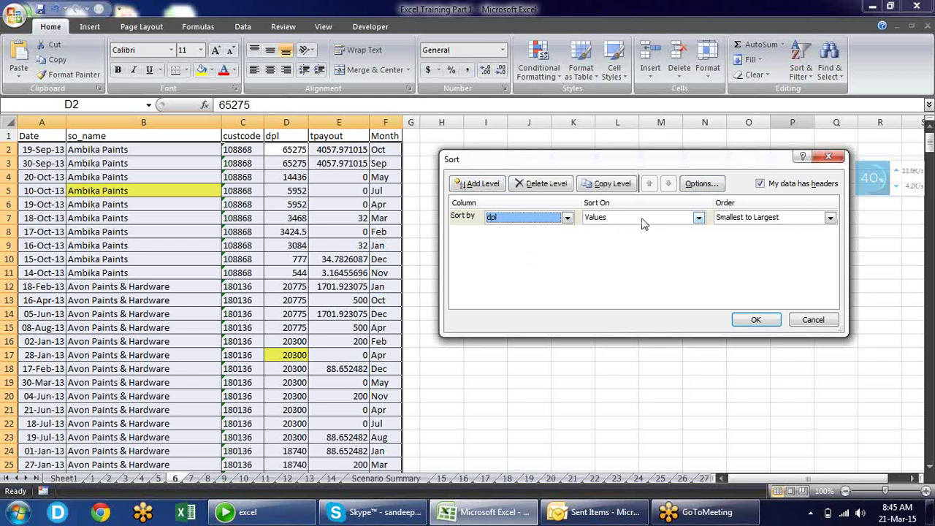
pyautogui.click(698, 218)
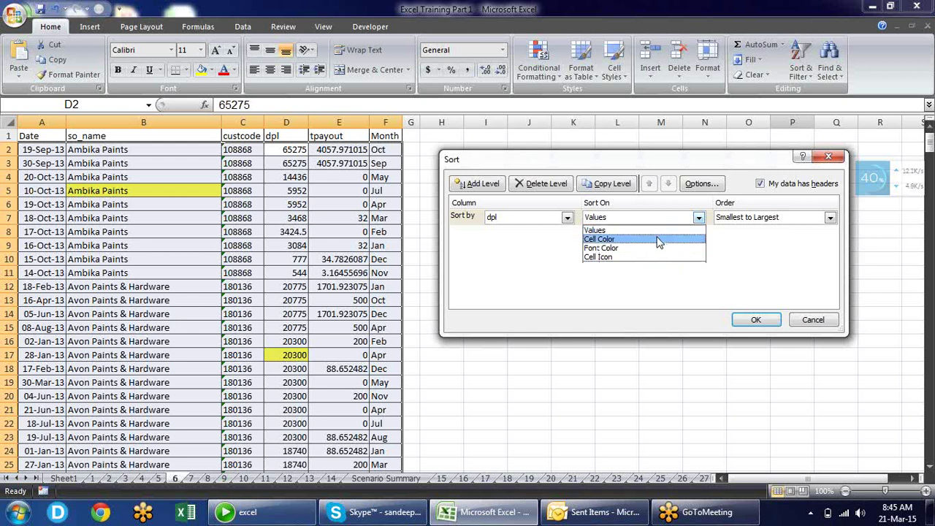
pyautogui.click(658, 240)
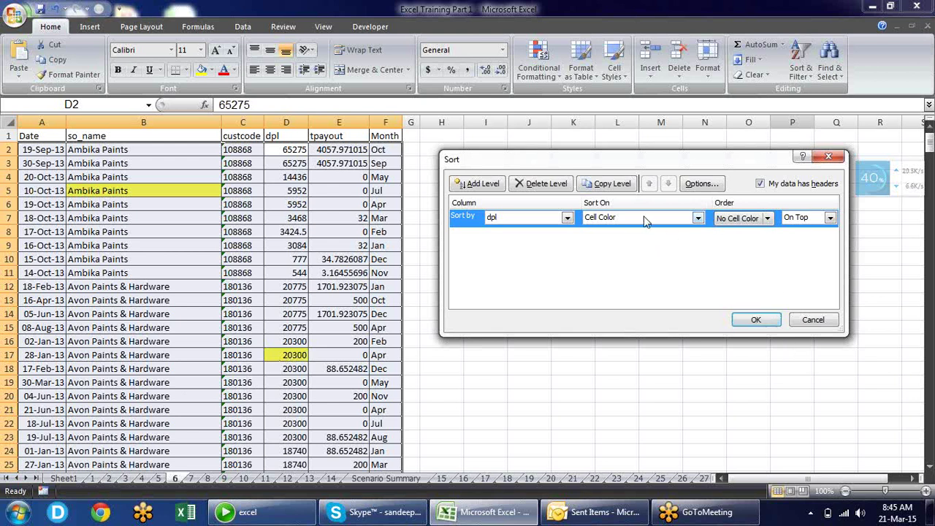
pyautogui.click(766, 218)
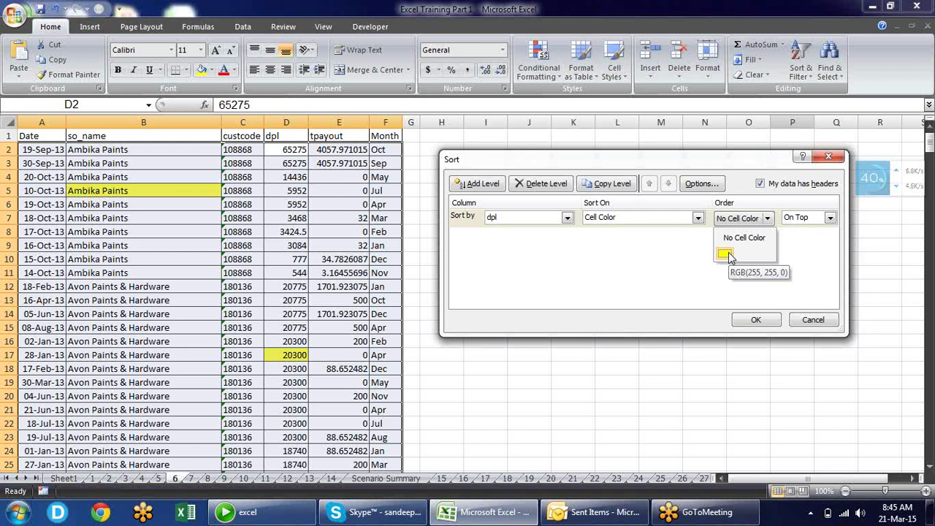
pyautogui.click(725, 254)
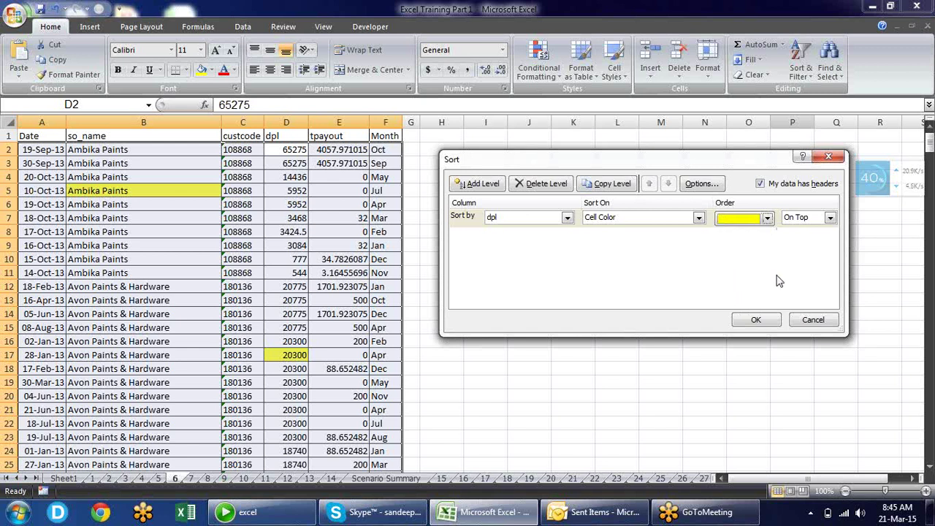
pyautogui.click(829, 218)
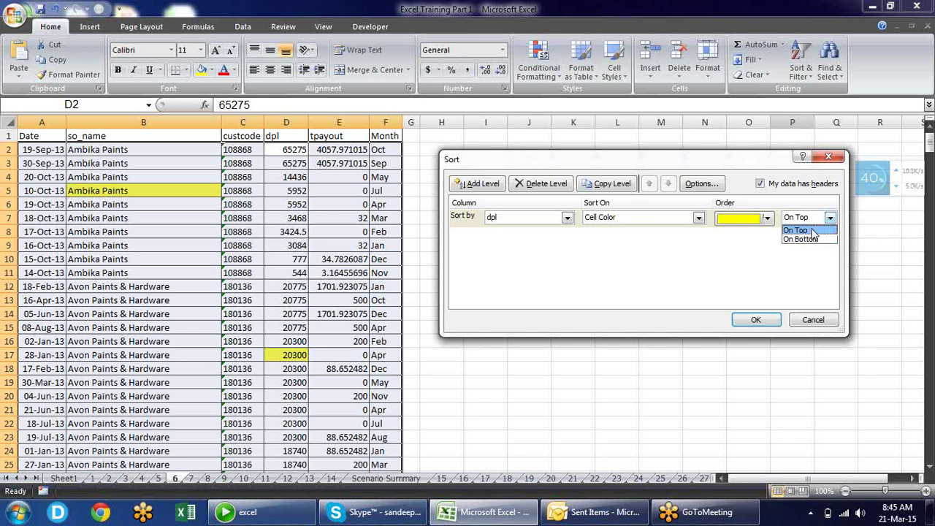
pyautogui.click(803, 230)
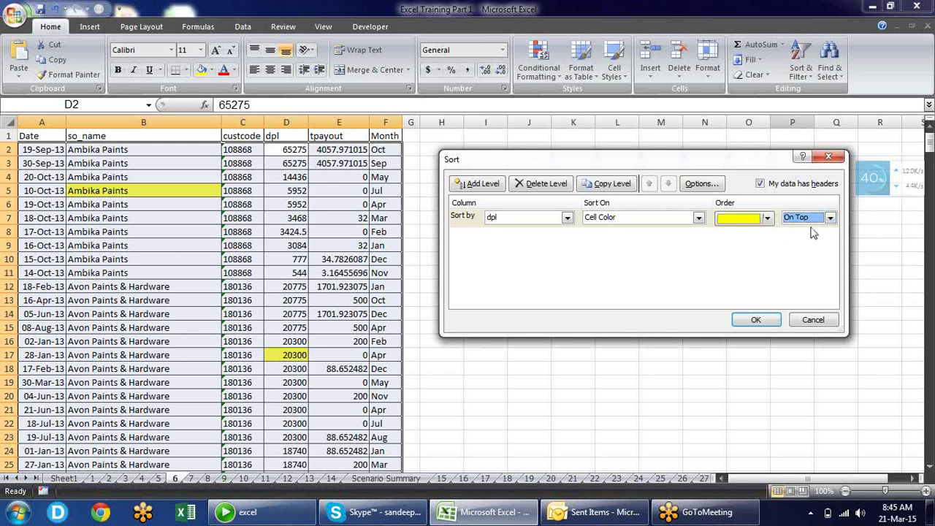
pyautogui.click(756, 320)
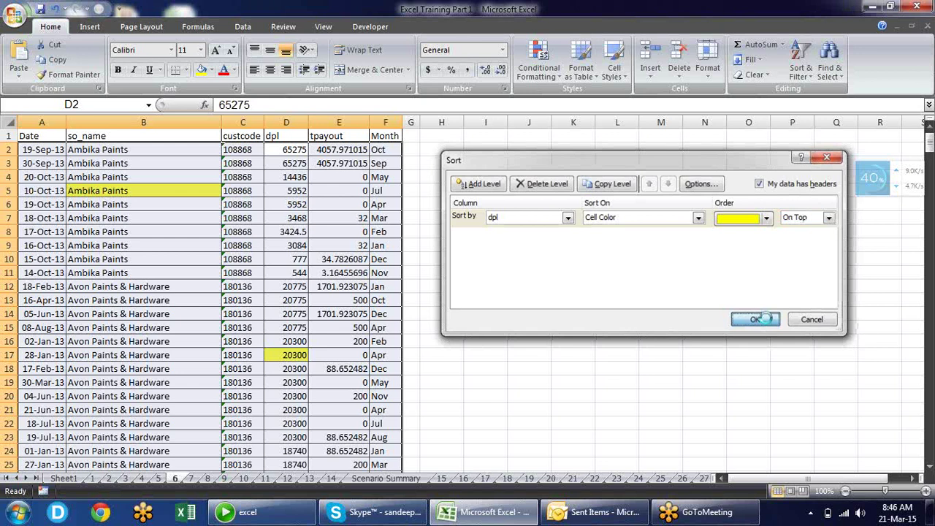
# Step: Check the sorted yellow cells D2:D4, then give the dpl value 14436 in D7 red font
pyautogui.click(288, 163)
pyautogui.click(289, 179)
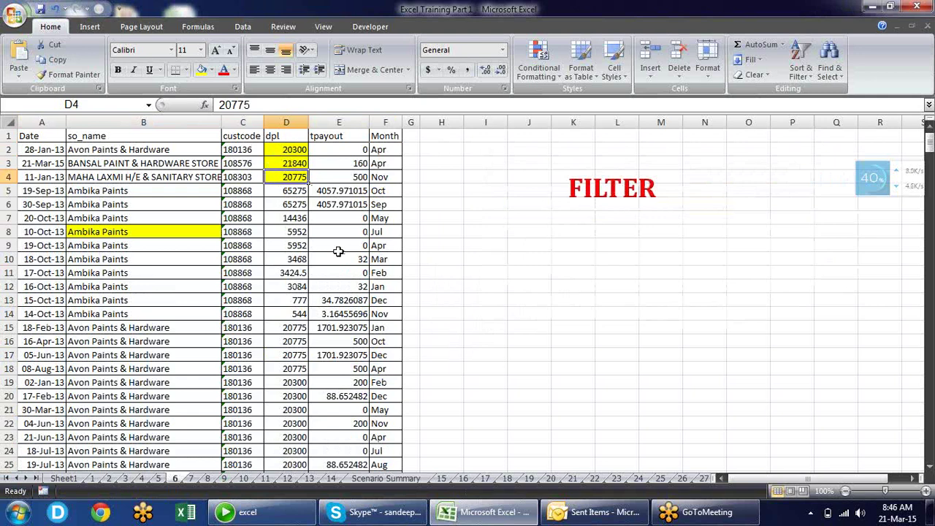
pyautogui.click(274, 245)
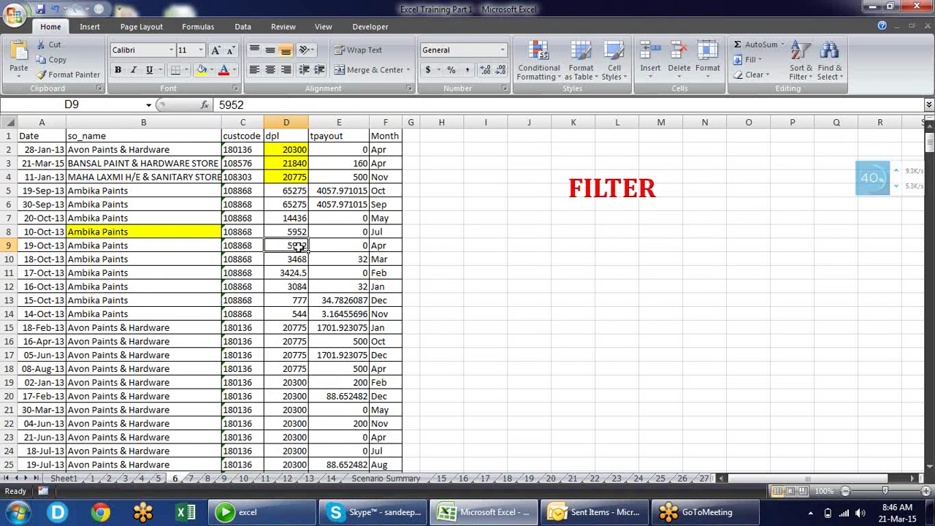
pyautogui.moveTo(290, 149); pyautogui.dragTo(292, 181)
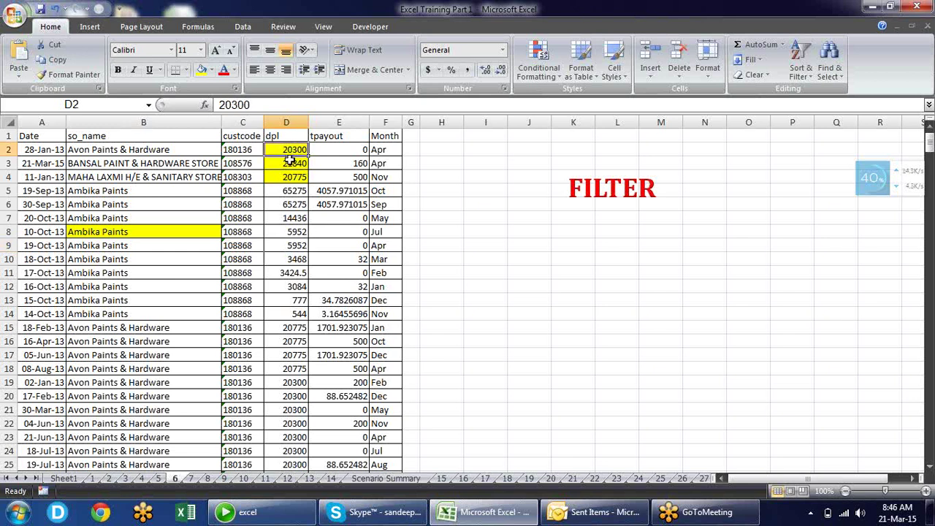
pyautogui.click(287, 217)
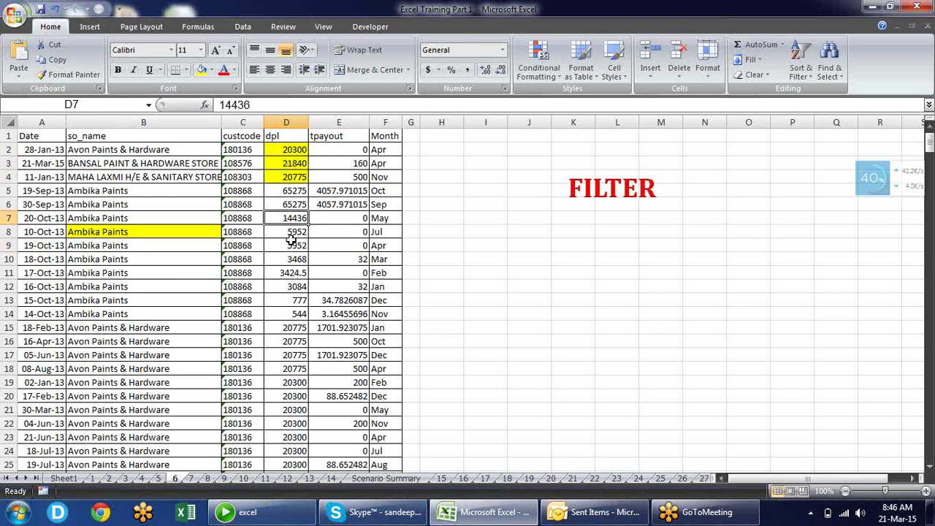
pyautogui.click(223, 70)
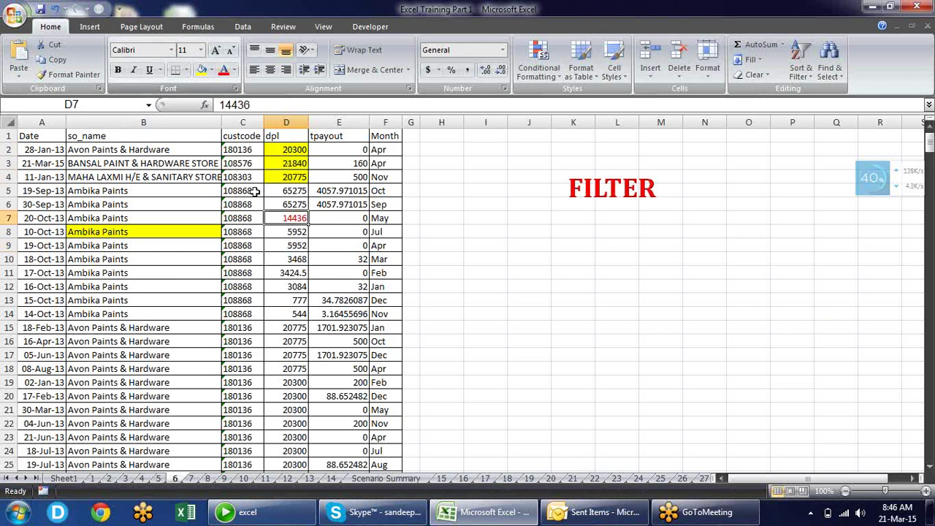
# Step: Make dpl values 3468 (D10), 544 (D14) and 3084 (D12) red, then open Sort & Filter on D2:D4
pyautogui.click(287, 258)
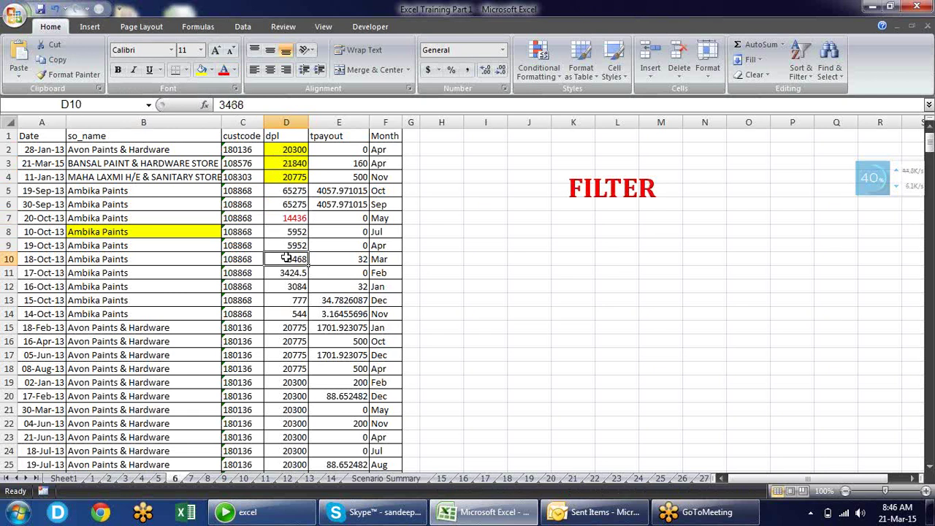
pyautogui.press('F5')
pyautogui.press('Escape')
pyautogui.click(213, 70)
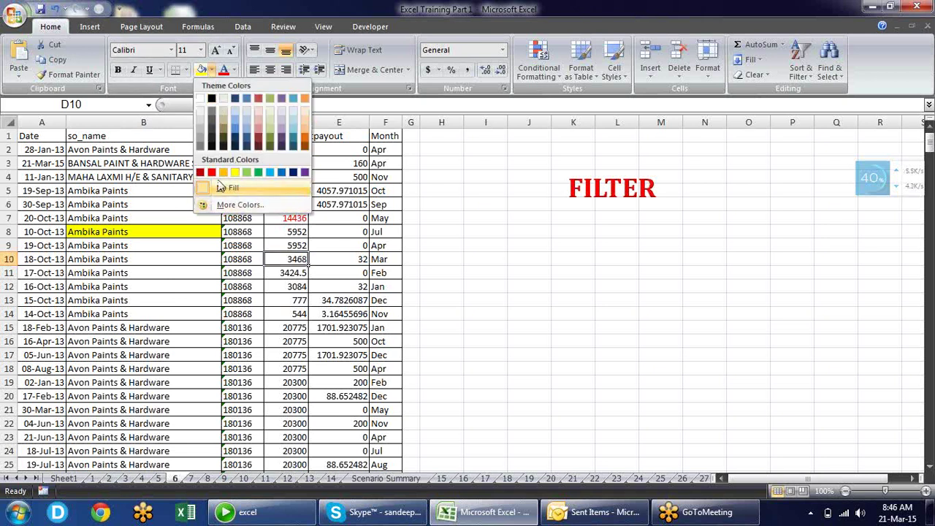
pyautogui.click(225, 69)
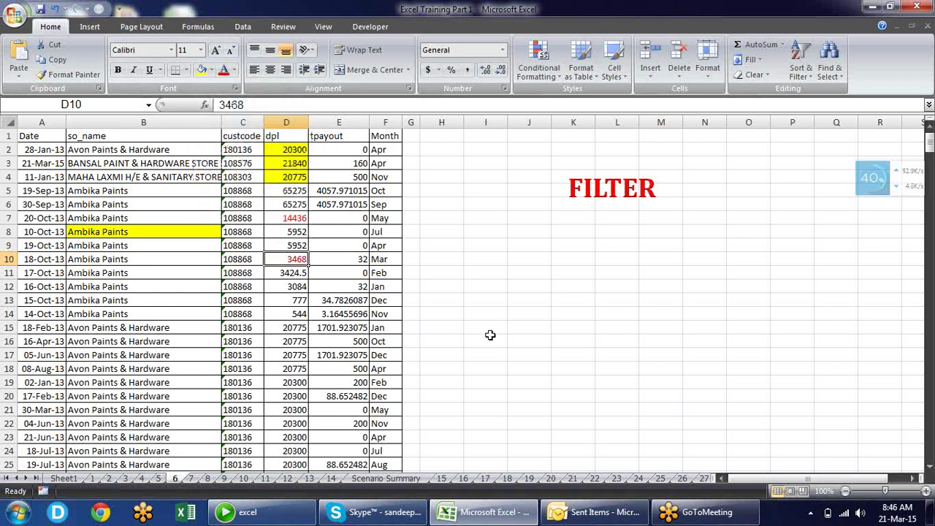
pyautogui.press('Down')
pyautogui.press('Down')
pyautogui.press('Down')
pyautogui.press('Down')
pyautogui.press('F4')
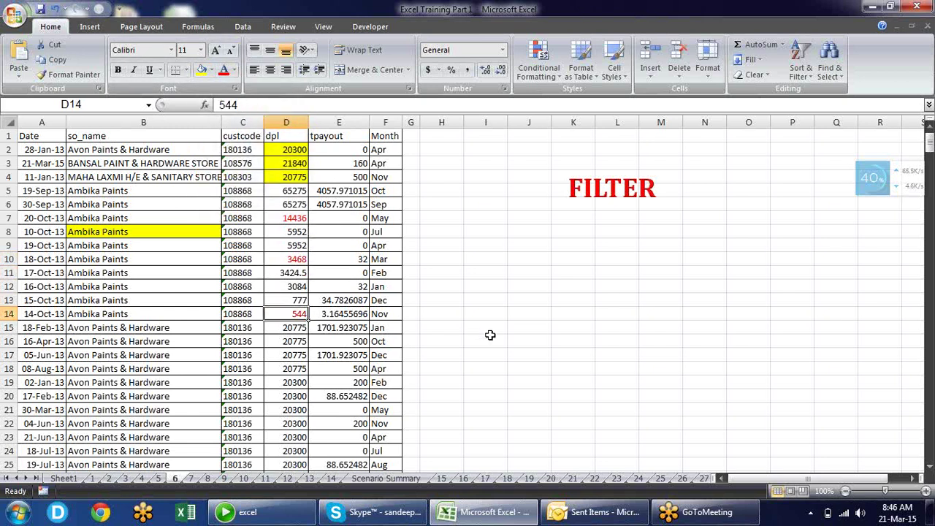
pyautogui.press('Up')
pyautogui.press('Up')
pyautogui.press('F4')
pyautogui.press('Up')
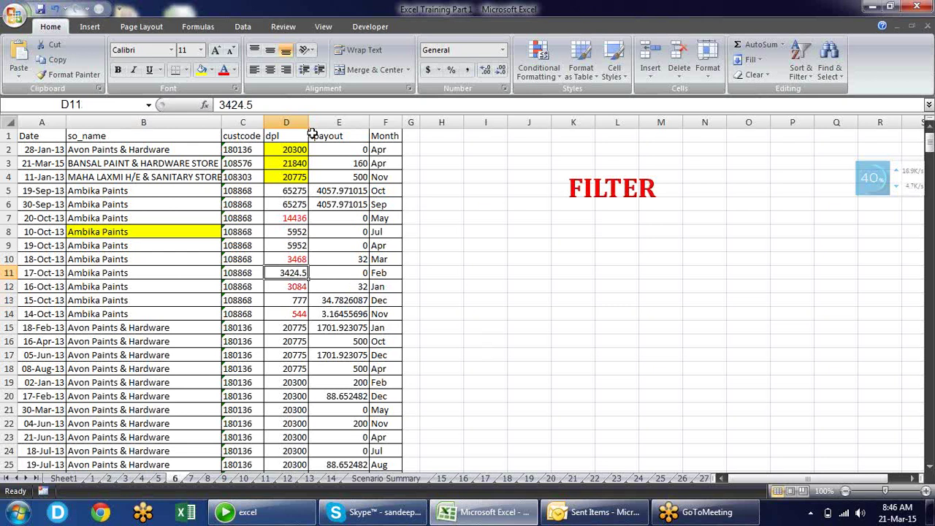
pyautogui.moveTo(298, 151); pyautogui.dragTo(299, 177)
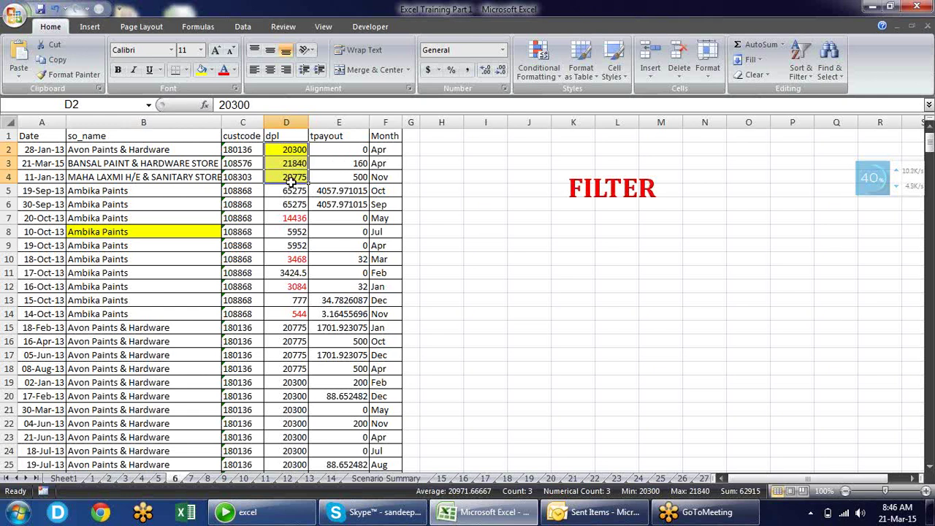
pyautogui.click(800, 69)
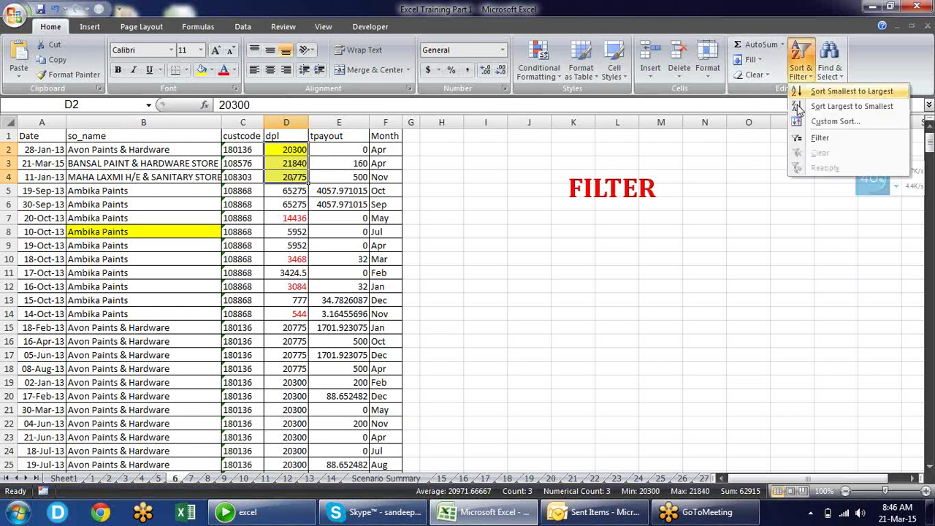
# Step: From cell D8, set Custom Sort's dpl level to sort on Font Color with red On Top
pyautogui.click(283, 226)
pyautogui.click(284, 228)
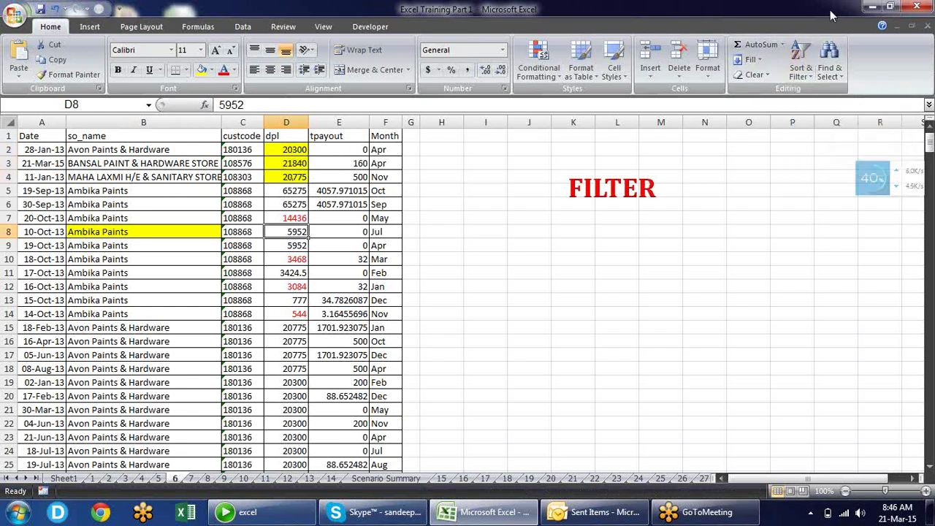
pyautogui.click(801, 62)
pyautogui.click(816, 123)
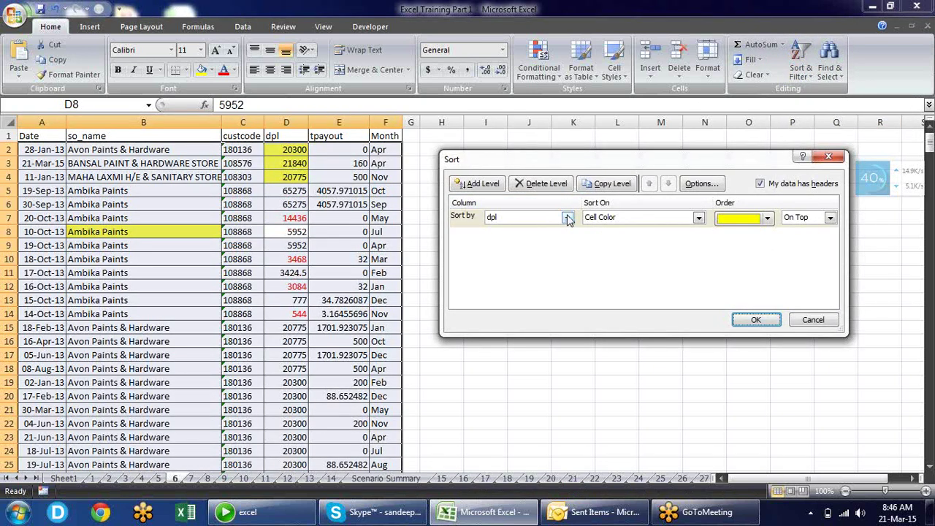
pyautogui.click(698, 217)
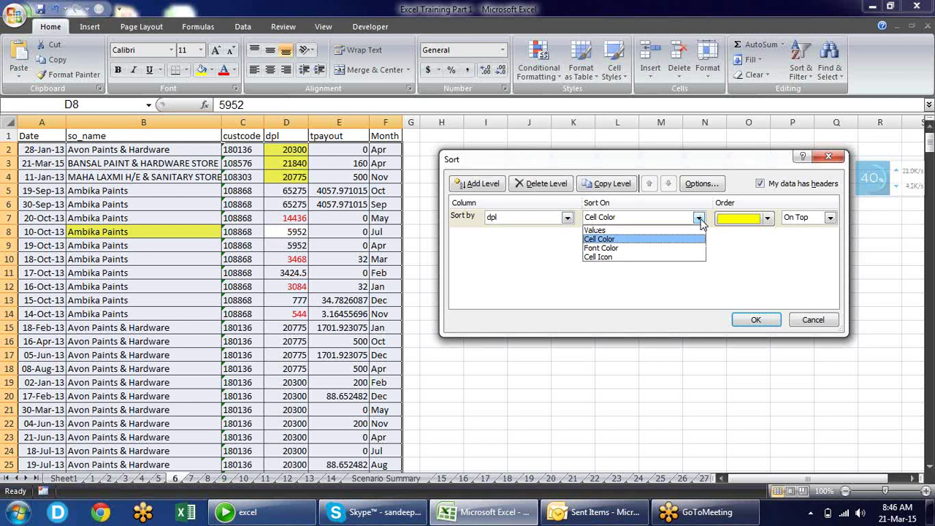
pyautogui.click(673, 249)
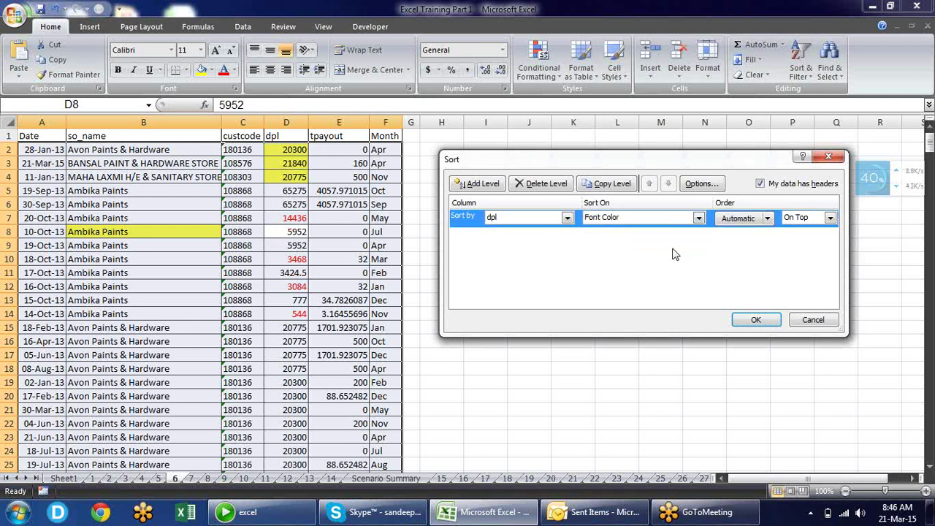
pyautogui.click(767, 218)
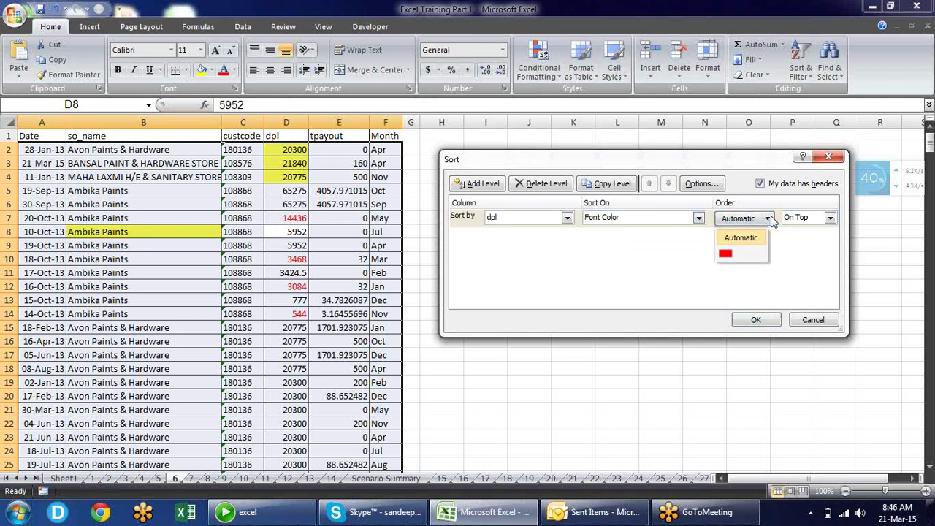
pyautogui.click(726, 256)
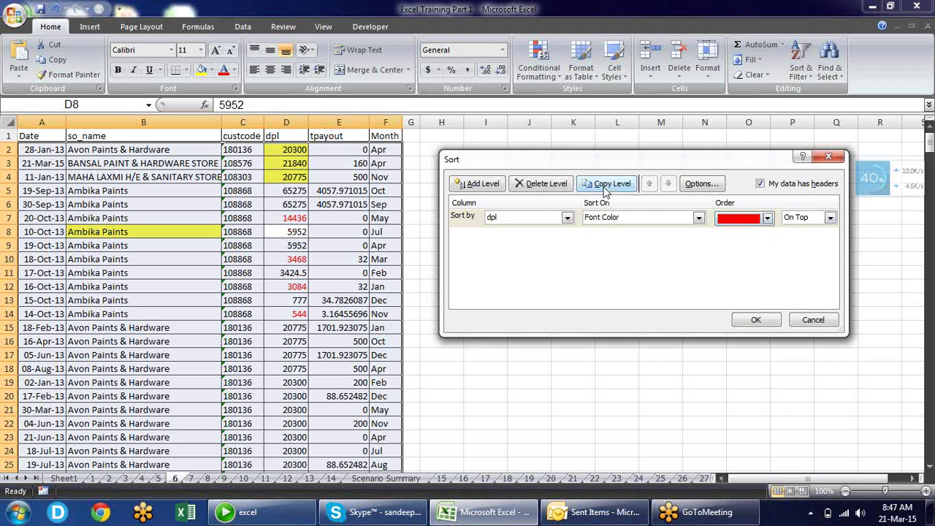
# Step: Add a Then-by dpl level on Cell Color with yellow On Top, and apply the two-level sort
pyautogui.click(485, 187)
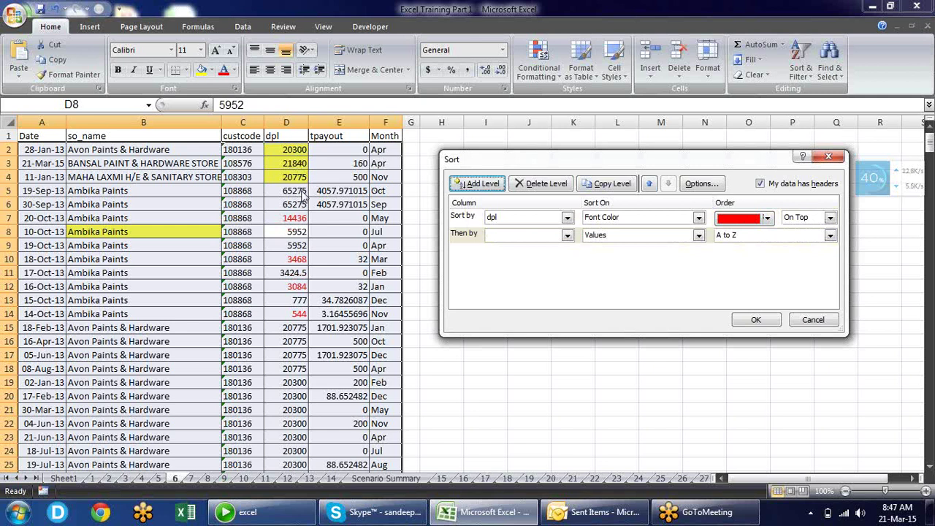
pyautogui.click(566, 235)
pyautogui.click(521, 281)
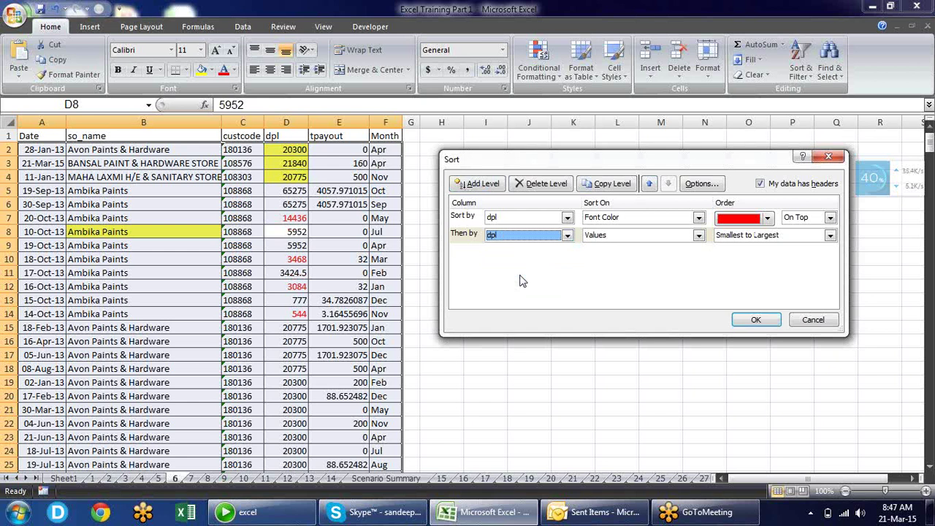
pyautogui.click(698, 236)
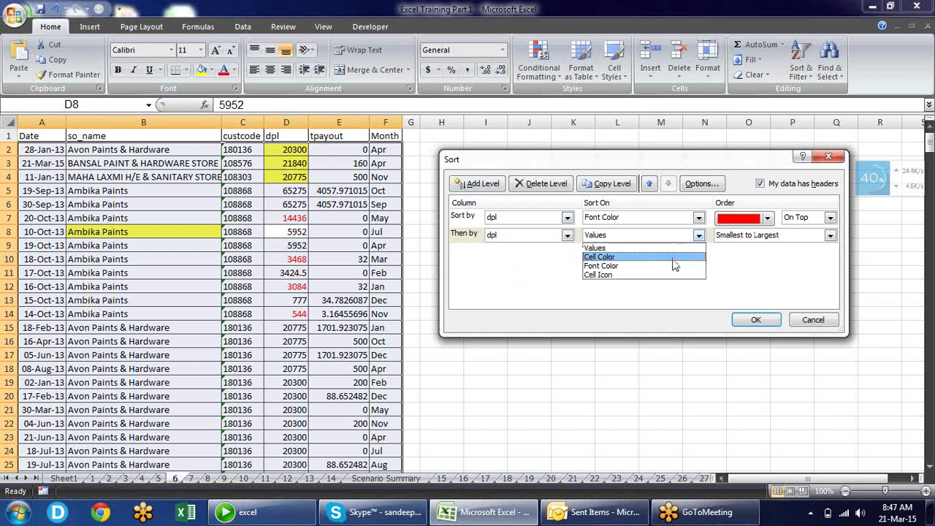
pyautogui.click(668, 257)
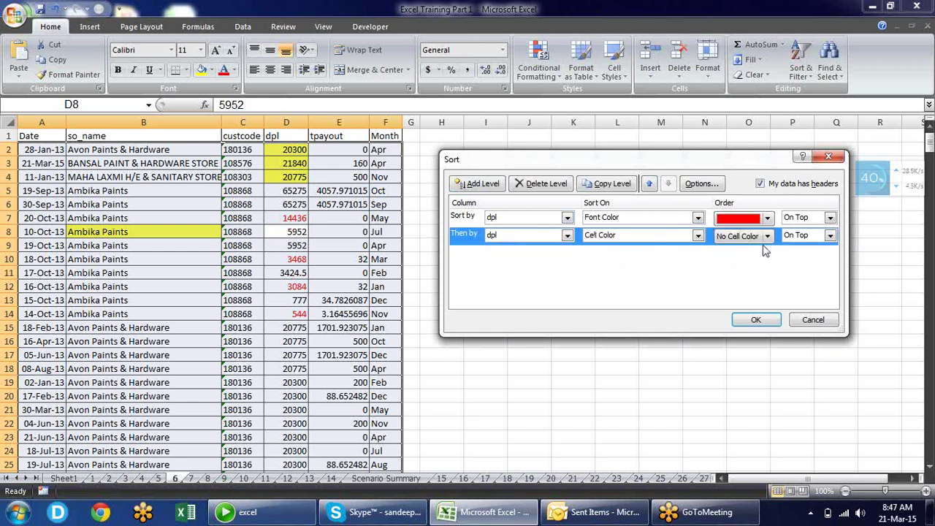
pyautogui.click(768, 236)
pyautogui.click(729, 275)
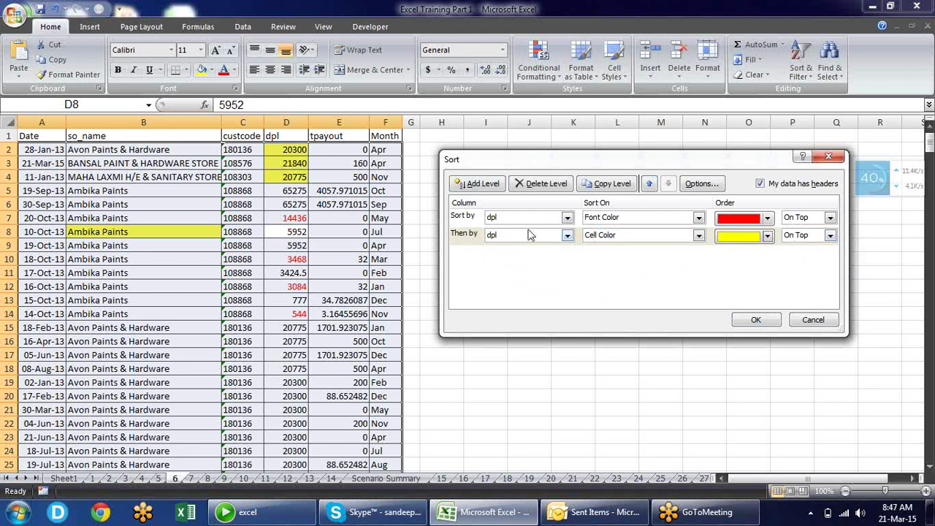
pyautogui.click(477, 218)
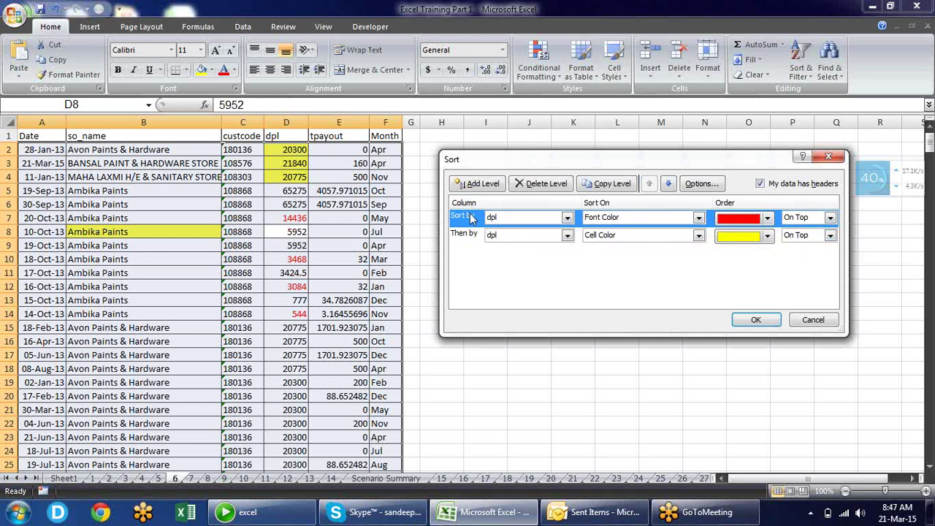
pyautogui.click(476, 234)
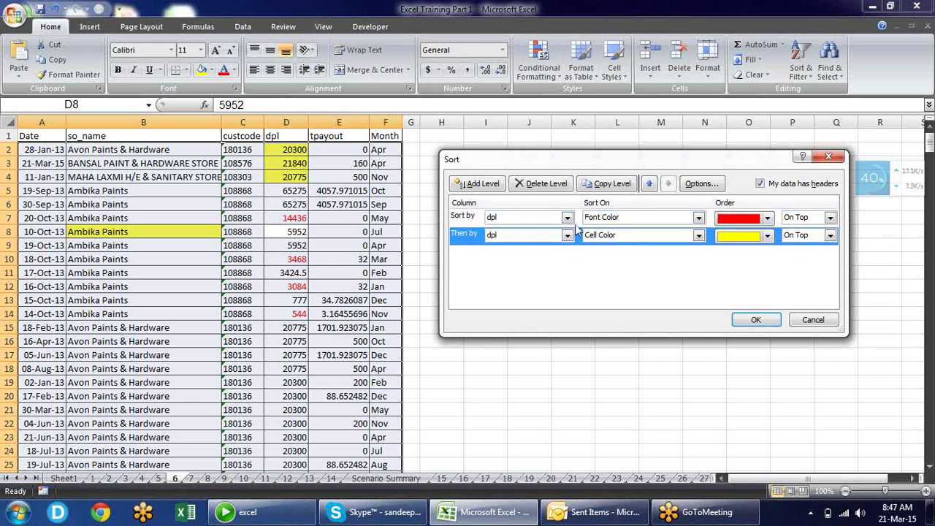
pyautogui.click(769, 319)
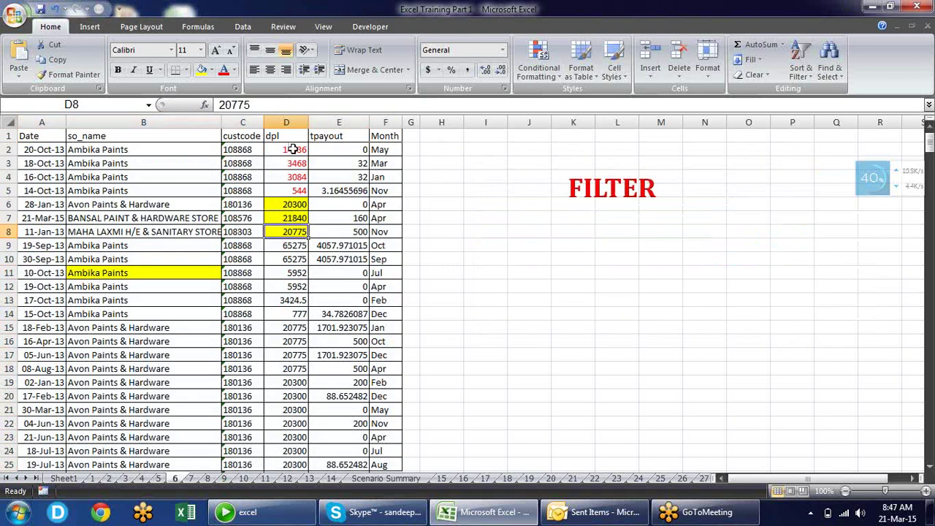
pyautogui.moveTo(293, 149); pyautogui.dragTo(299, 189)
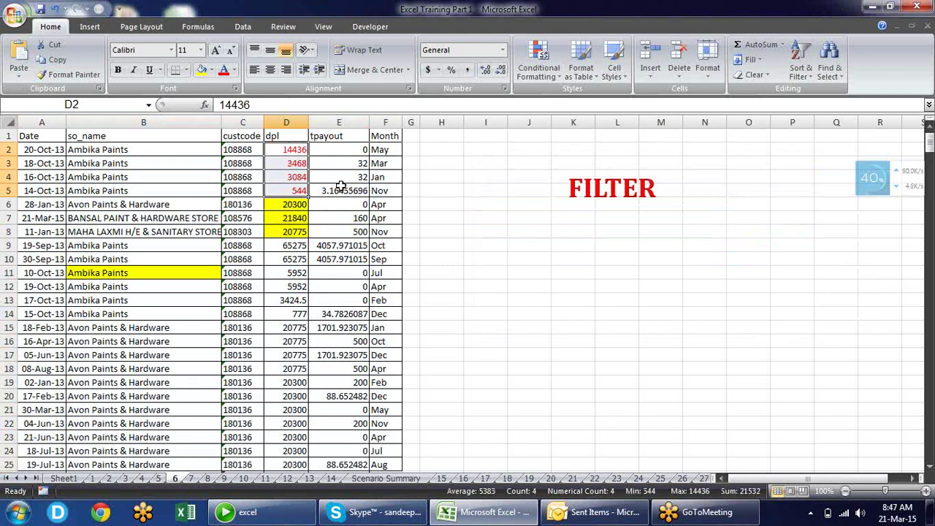
pyautogui.moveTo(301, 207); pyautogui.dragTo(302, 233)
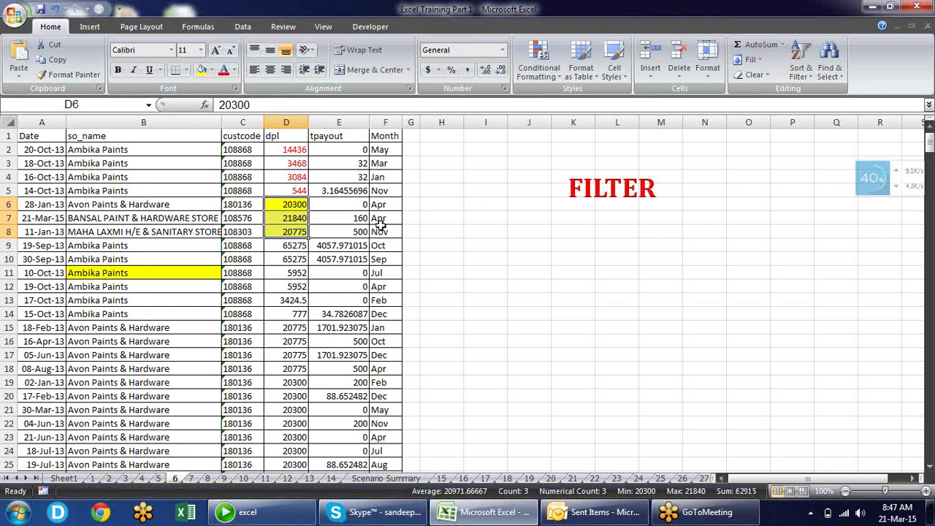
pyautogui.click(283, 179)
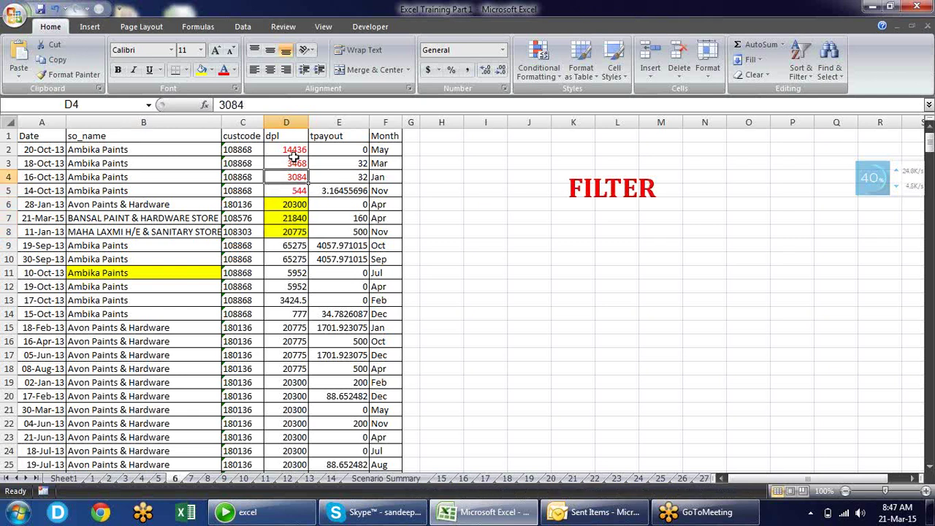
pyautogui.moveTo(293, 152); pyautogui.dragTo(295, 272)
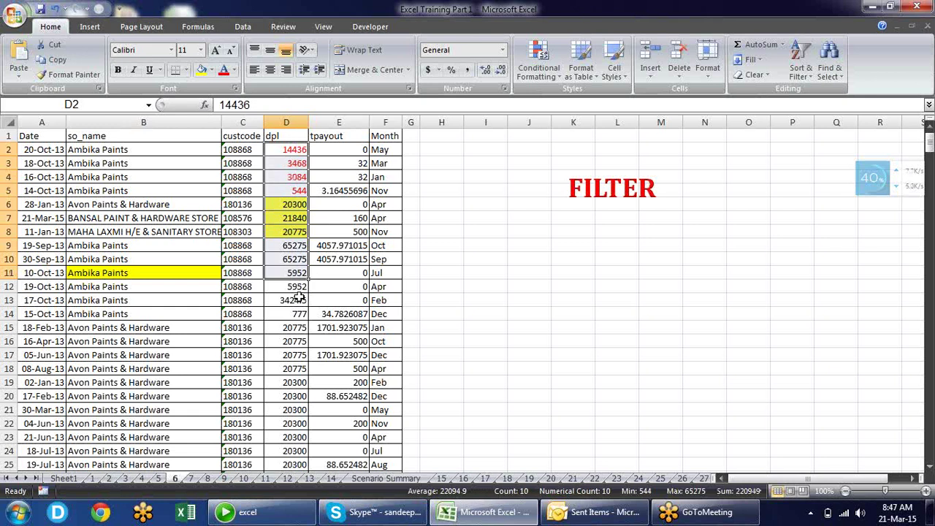
pyautogui.click(295, 271)
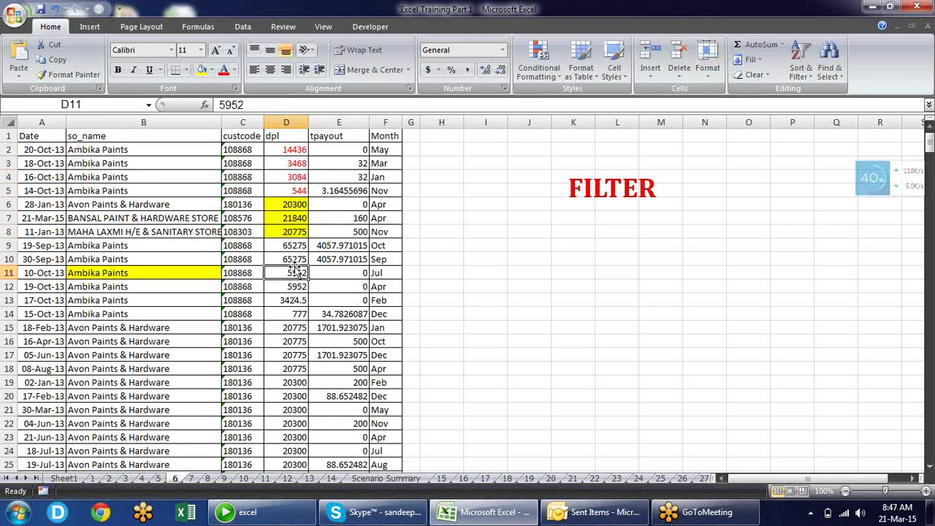
pyautogui.click(813, 77)
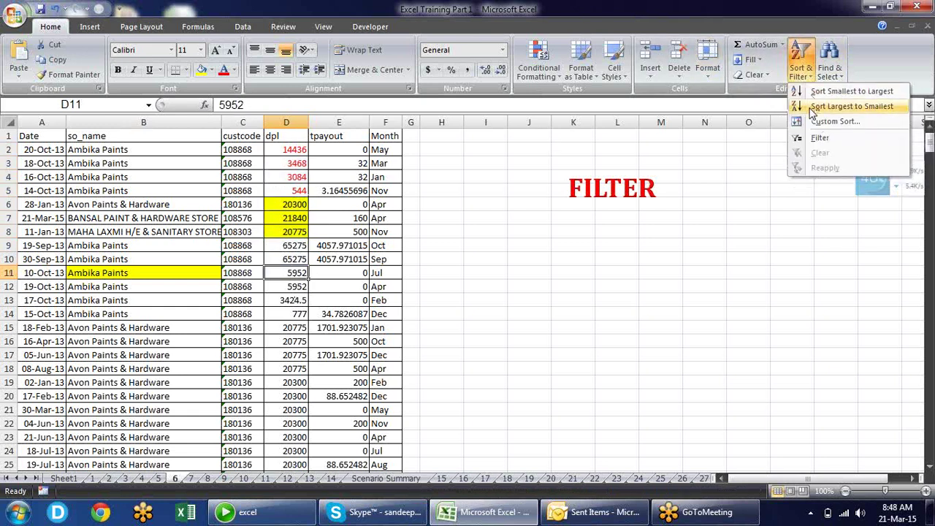
pyautogui.click(548, 244)
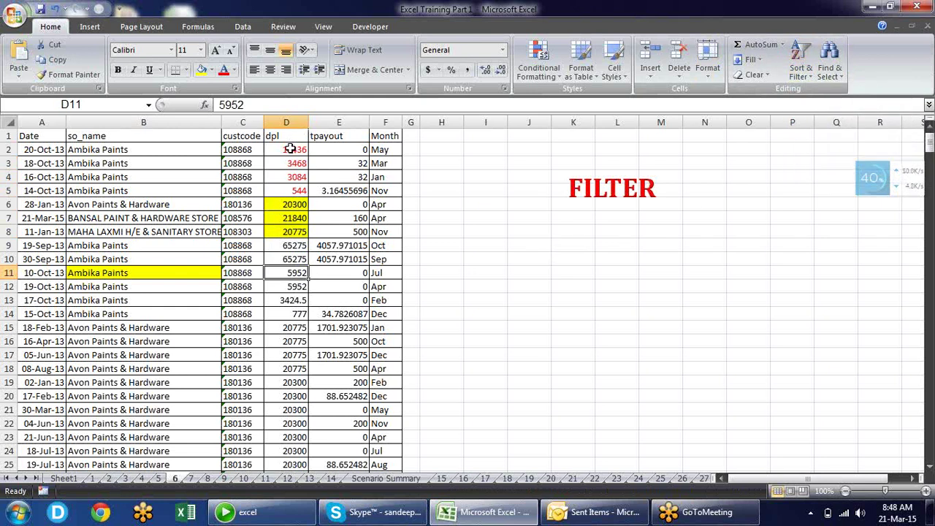
pyautogui.click(341, 151)
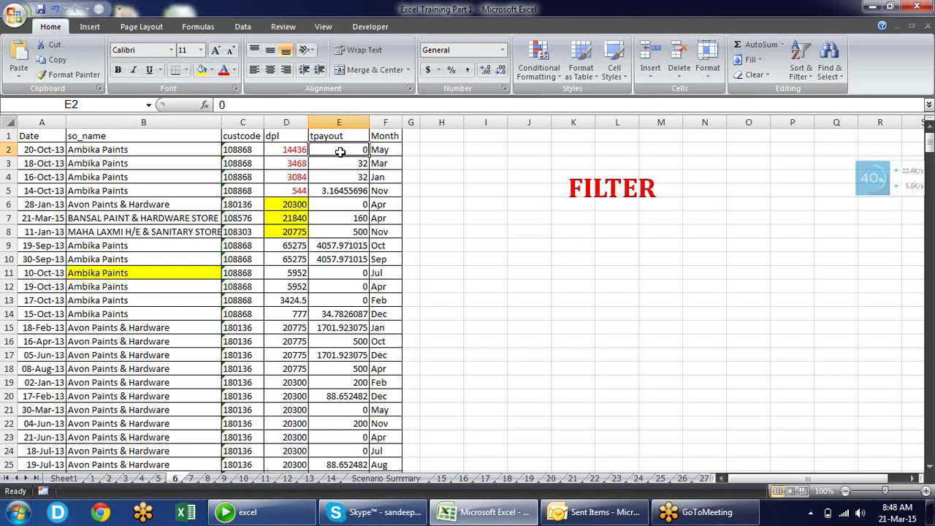
pyautogui.hotkey('ctrl', 'shift', 'Down')
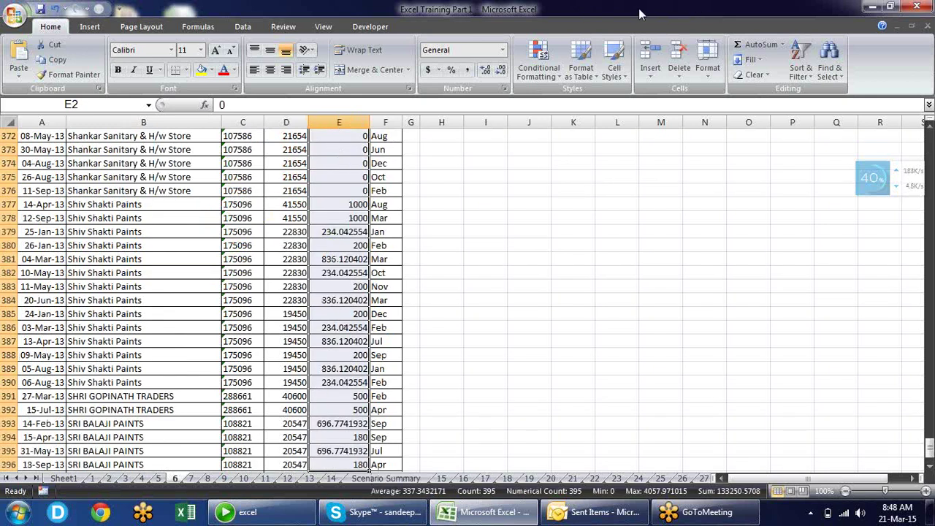
# Step: Apply the check/exclamation/cross icon set to tpayout, then check the green-check value in E9
pyautogui.click(559, 70)
pyautogui.moveTo(604, 220)
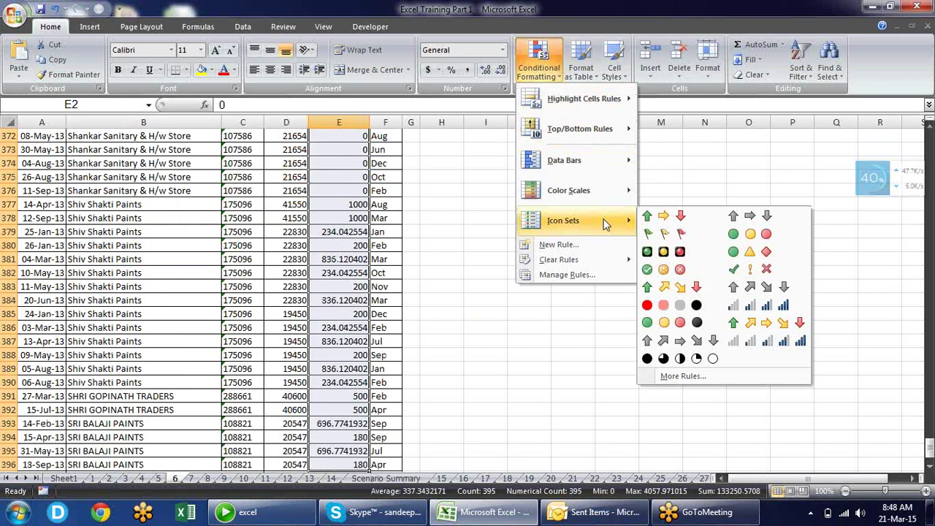
pyautogui.click(759, 268)
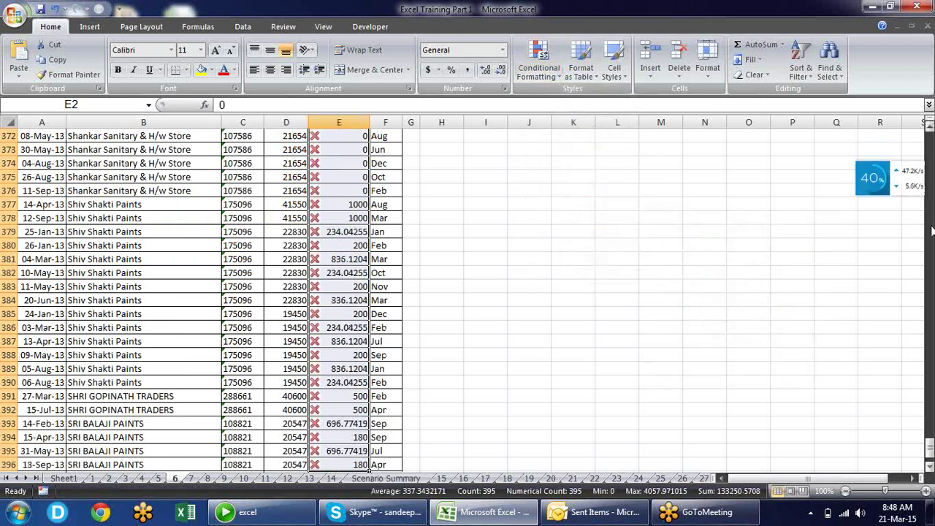
pyautogui.moveTo(929, 447); pyautogui.dragTo(917, 102)
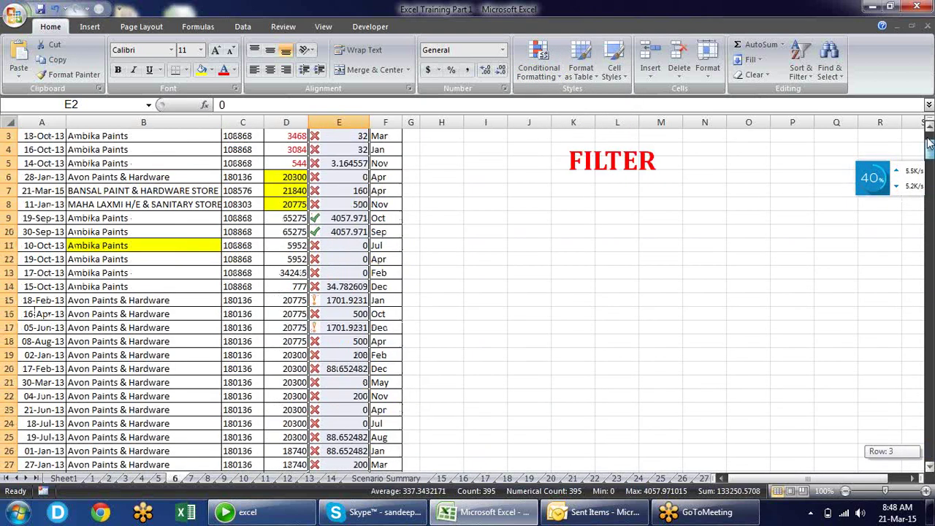
pyautogui.click(520, 298)
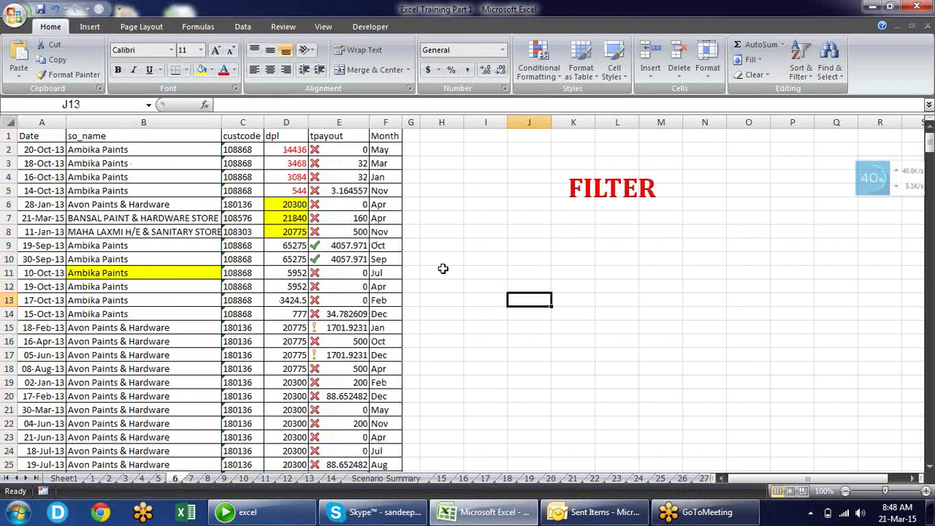
pyautogui.click(318, 234)
pyautogui.click(319, 245)
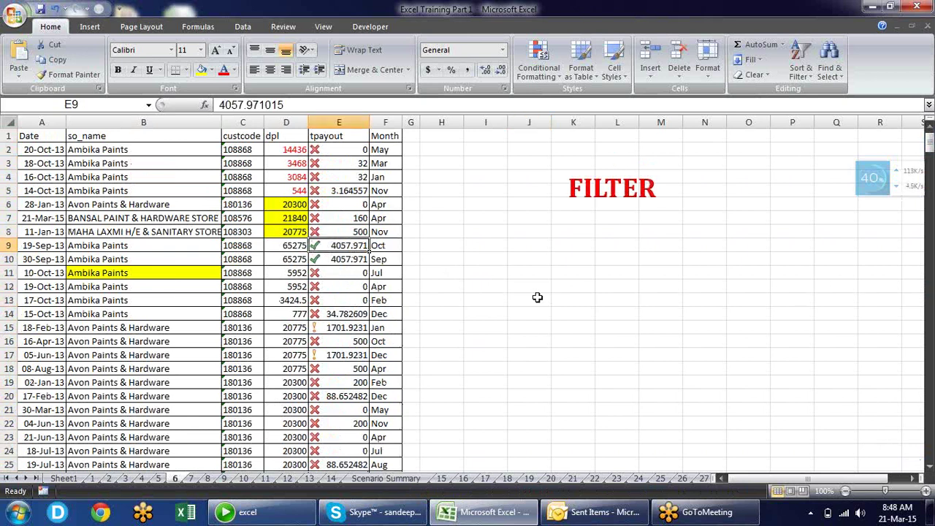
# Step: Open the Sort dialog with Alt+D, S and delete the font colour sort level
pyautogui.hotkey('alt', 'd')
pyautogui.press('s')
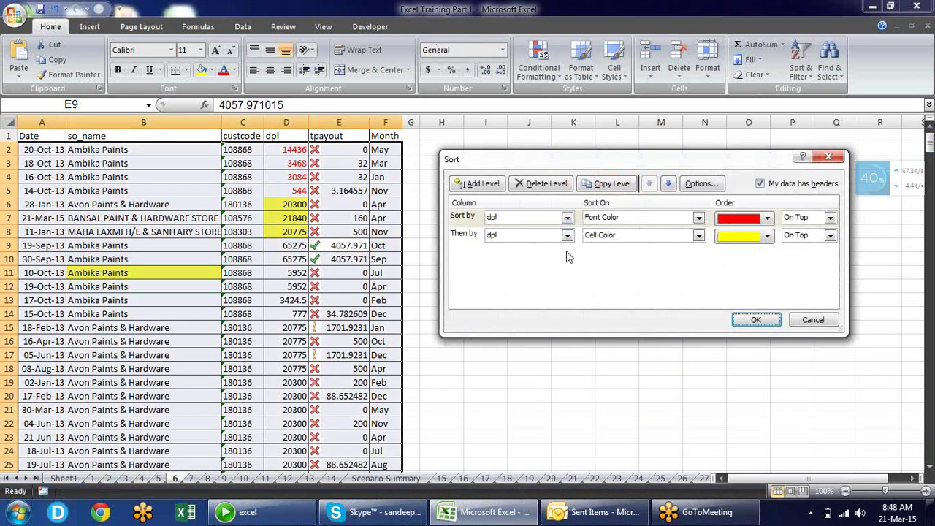
pyautogui.click(471, 219)
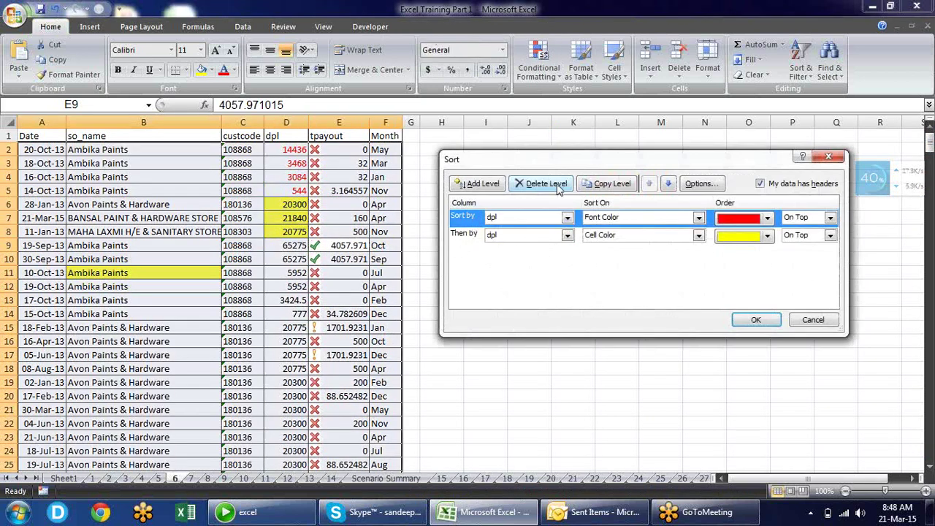
pyautogui.click(558, 184)
pyautogui.click(476, 217)
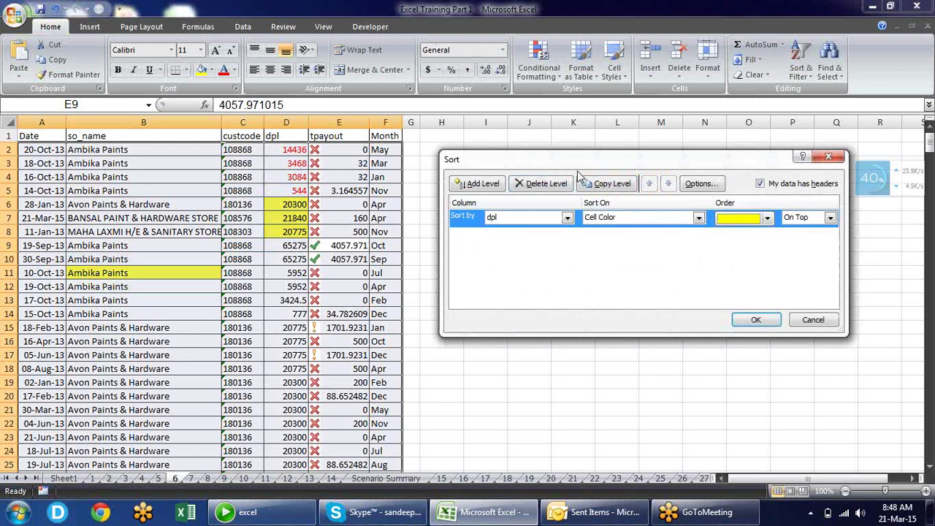
# Step: Set the first level to sort tpayout on Cell Icon with the green check On Top
pyautogui.click(699, 217)
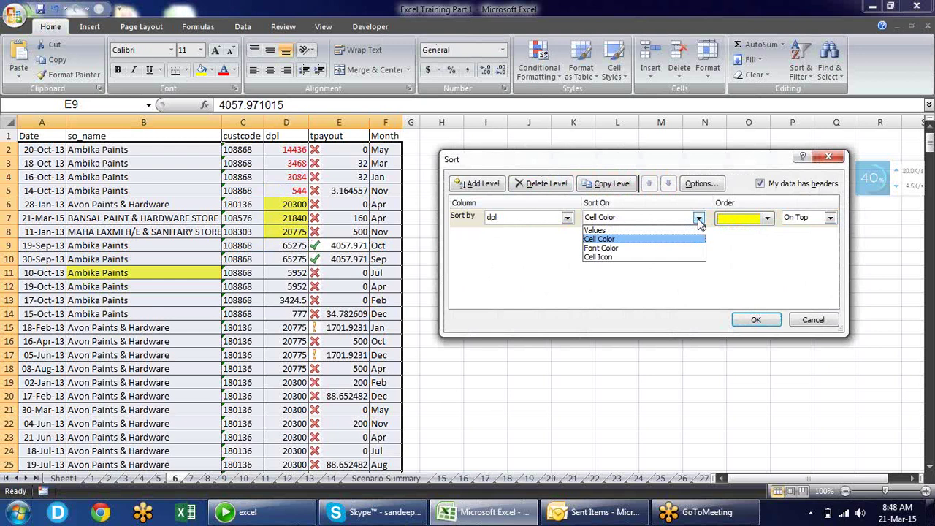
pyautogui.click(652, 253)
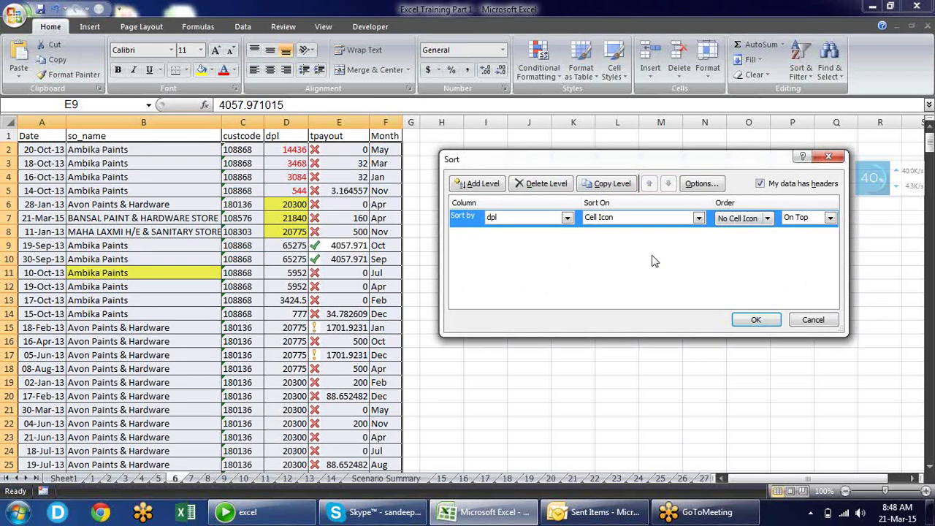
pyautogui.click(766, 218)
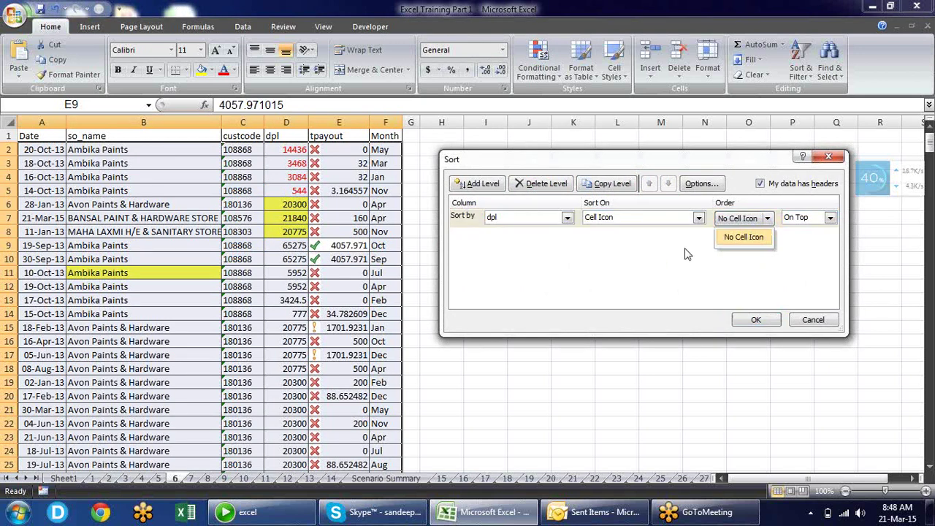
pyautogui.click(598, 249)
pyautogui.click(568, 219)
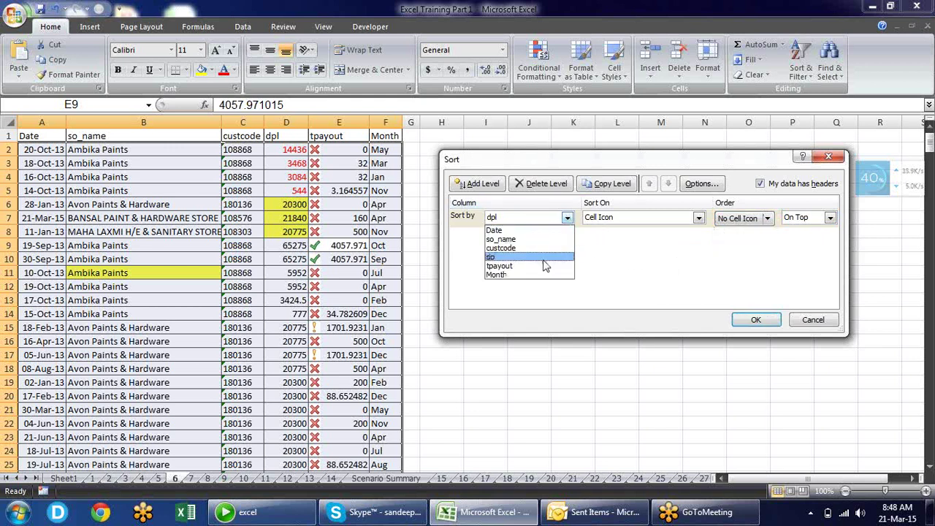
pyautogui.click(544, 265)
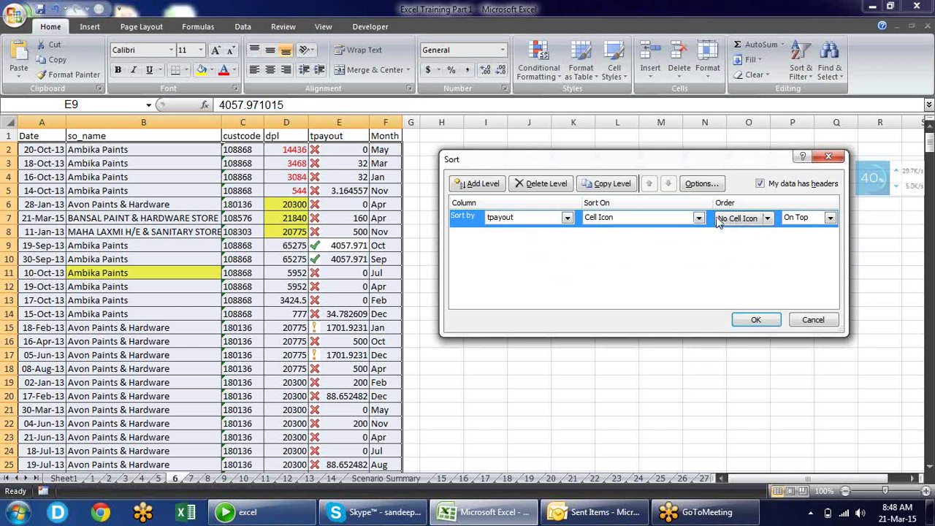
pyautogui.click(762, 217)
pyautogui.click(768, 218)
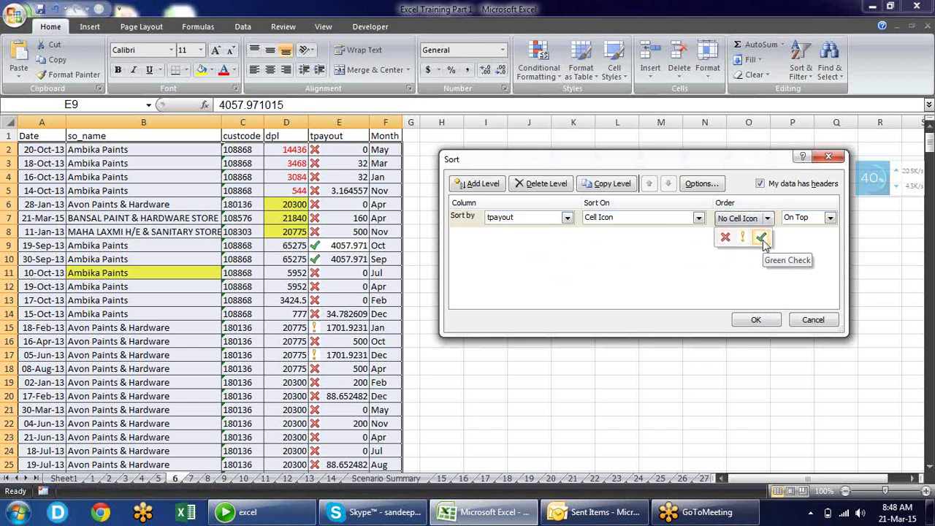
pyautogui.click(761, 238)
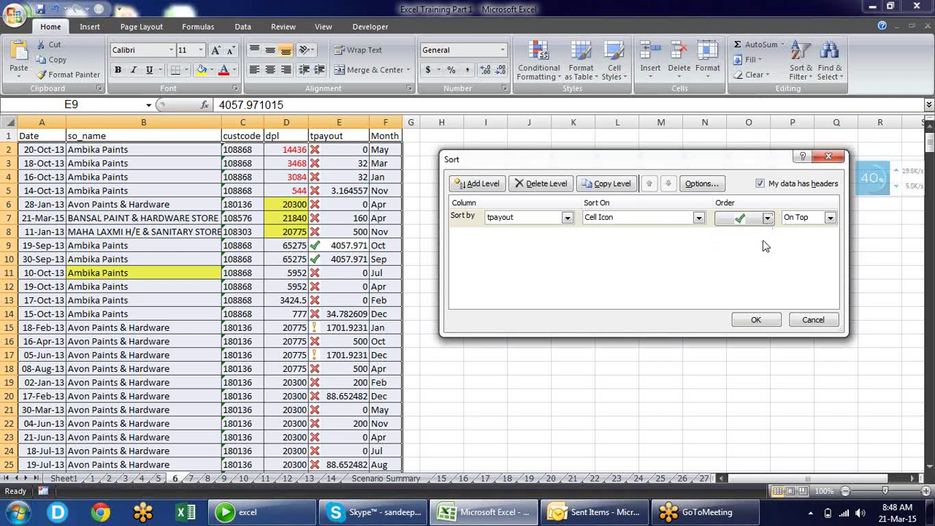
# Step: Add a Then-by tpayout Cell Icon level with the red cross next, and apply the sort
pyautogui.click(479, 184)
pyautogui.click(566, 235)
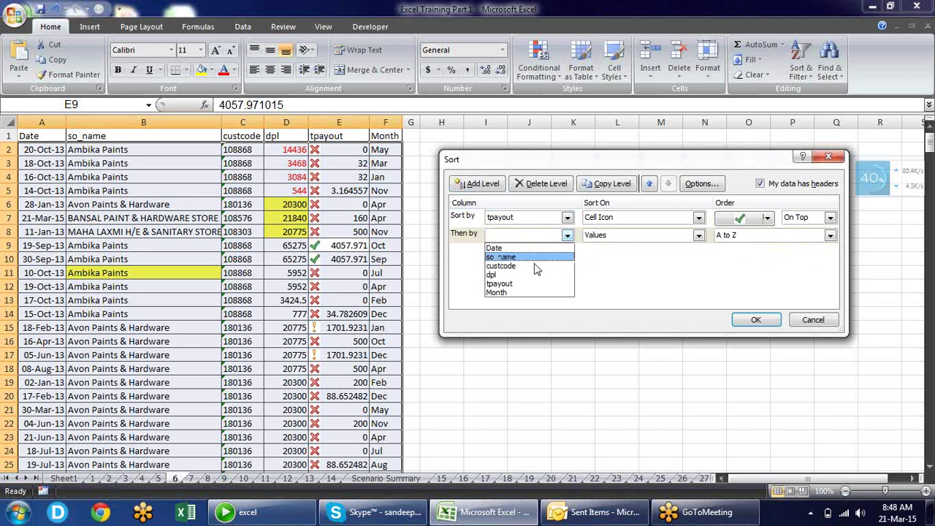
pyautogui.click(535, 284)
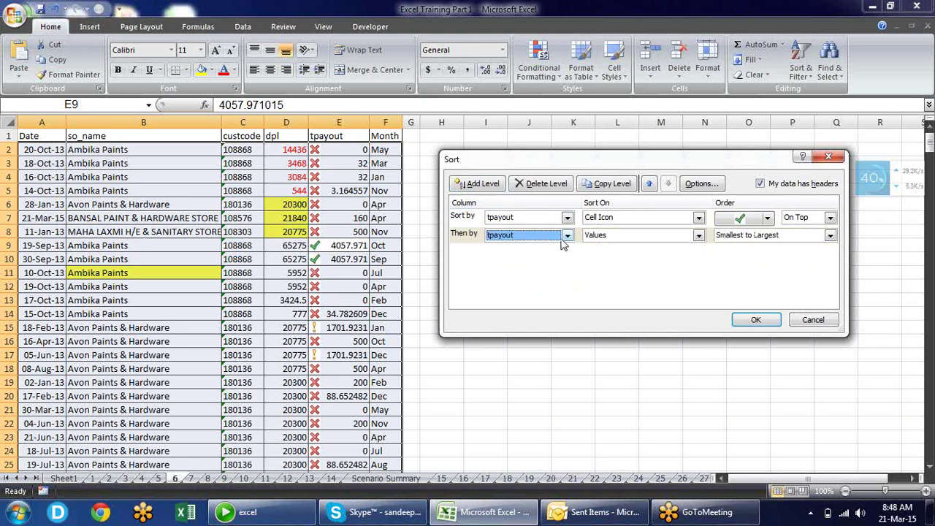
pyautogui.click(567, 235)
pyautogui.click(536, 275)
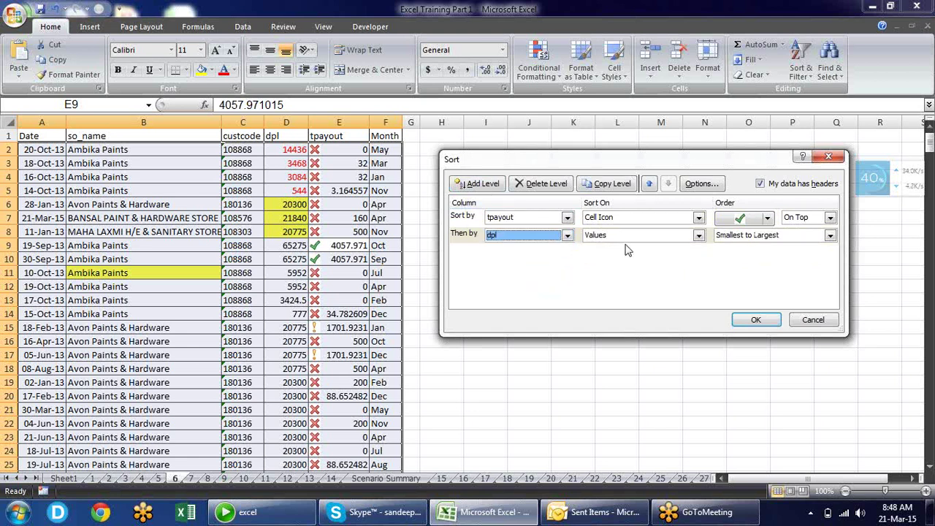
pyautogui.click(699, 235)
pyautogui.click(685, 276)
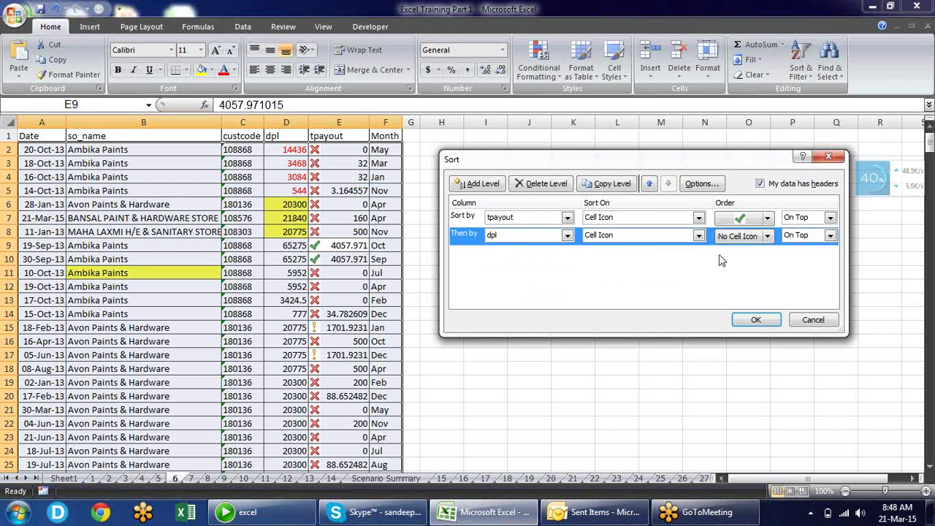
pyautogui.click(767, 235)
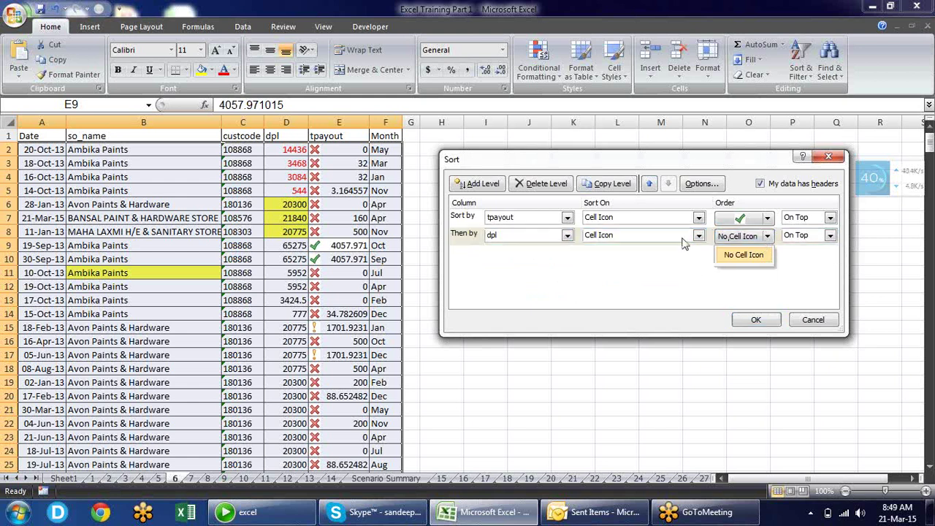
pyautogui.click(566, 235)
pyautogui.click(566, 235)
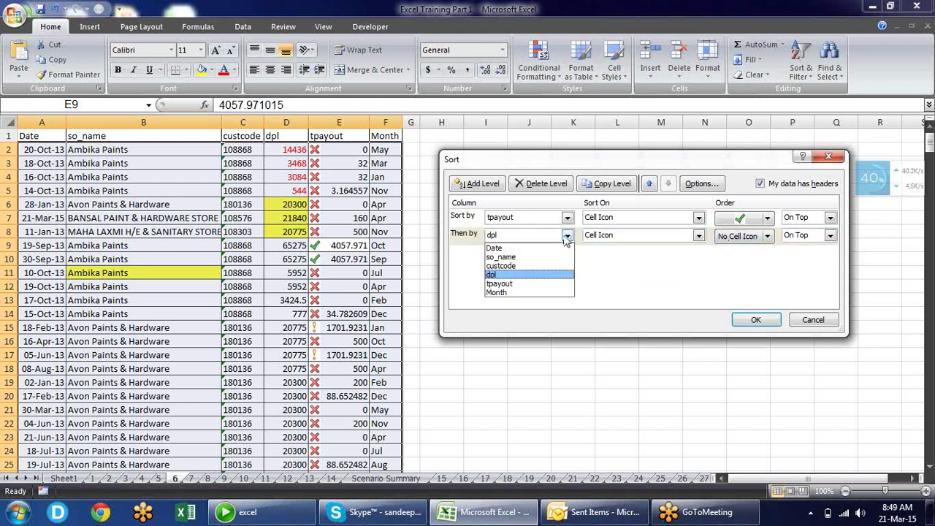
pyautogui.click(549, 283)
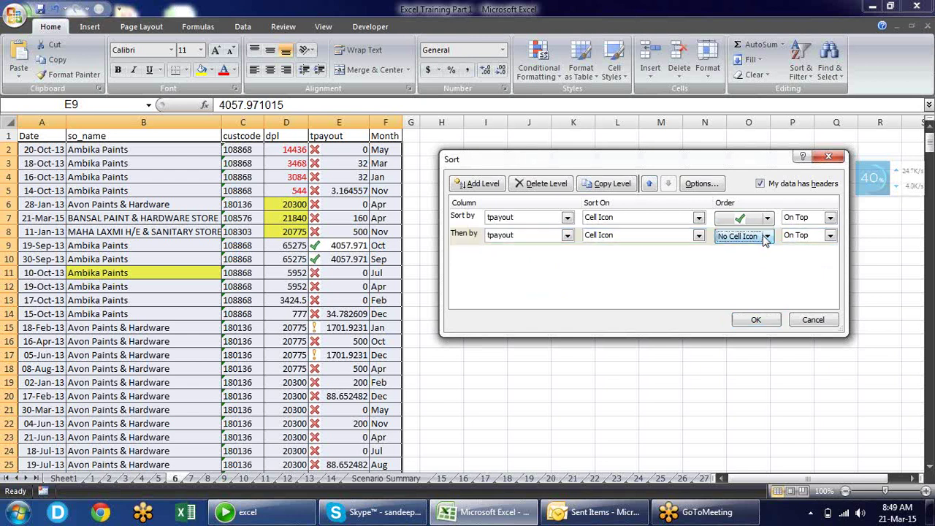
pyautogui.click(767, 237)
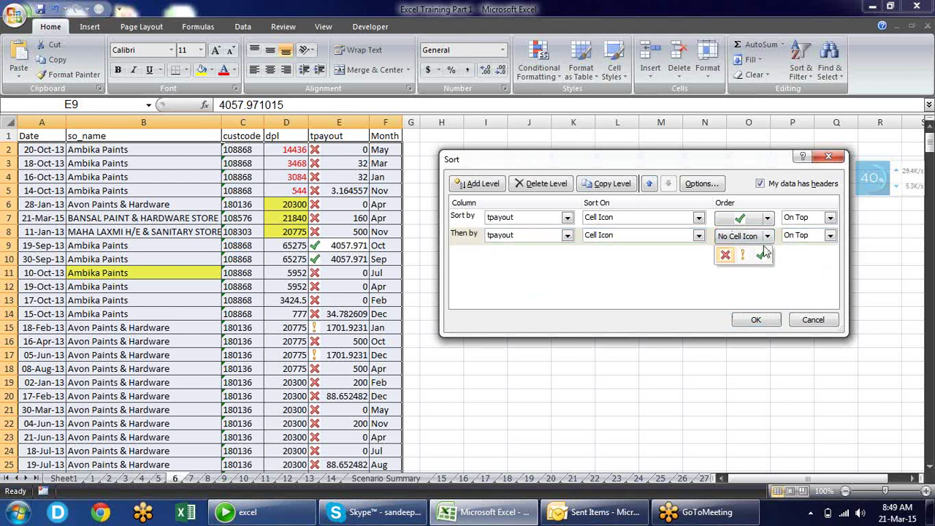
pyautogui.click(728, 256)
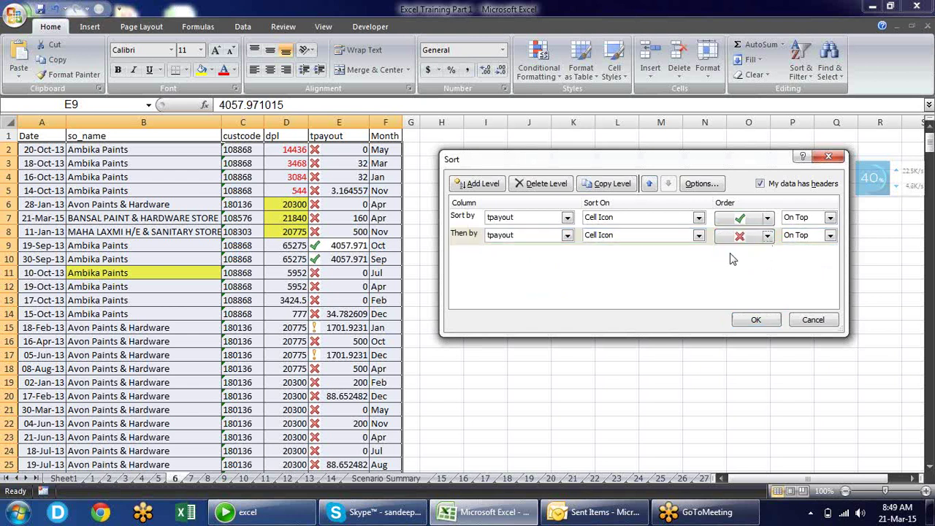
pyautogui.click(756, 321)
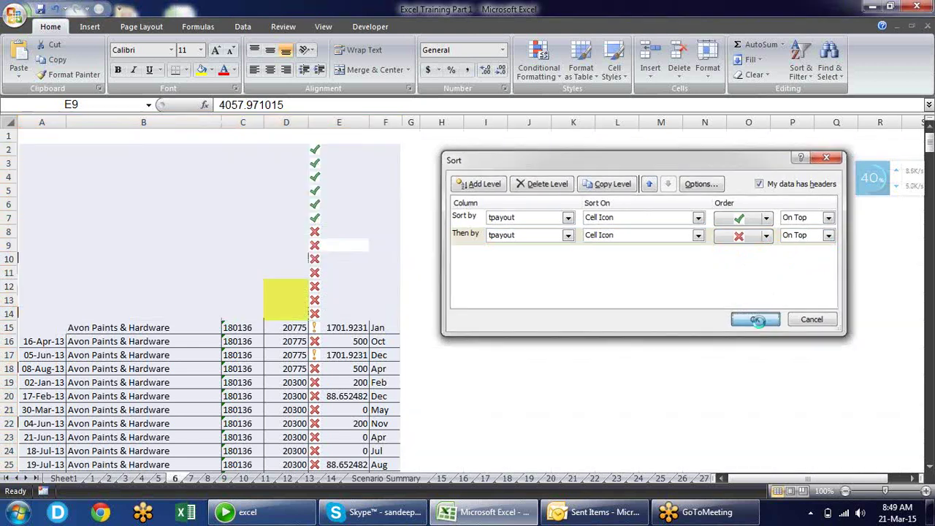
pyautogui.moveTo(355, 151); pyautogui.dragTo(358, 217)
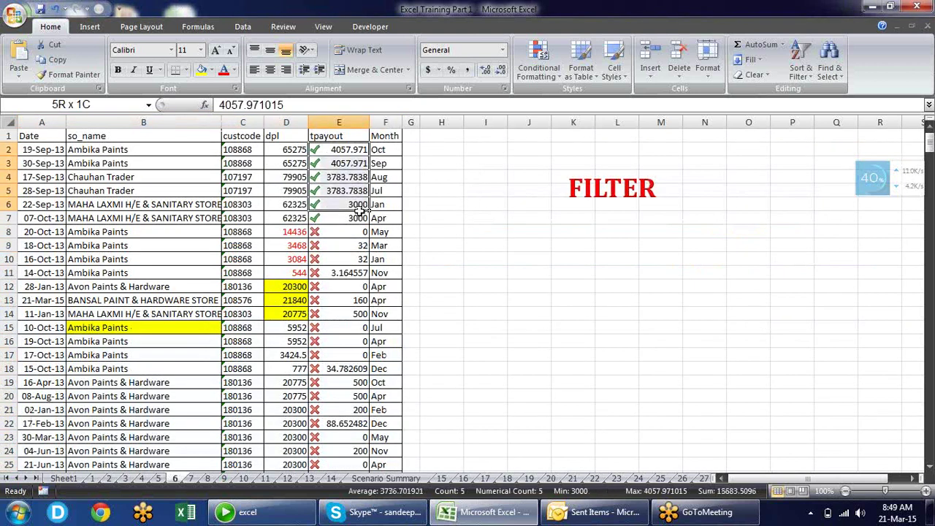
pyautogui.moveTo(358, 231); pyautogui.dragTo(354, 327)
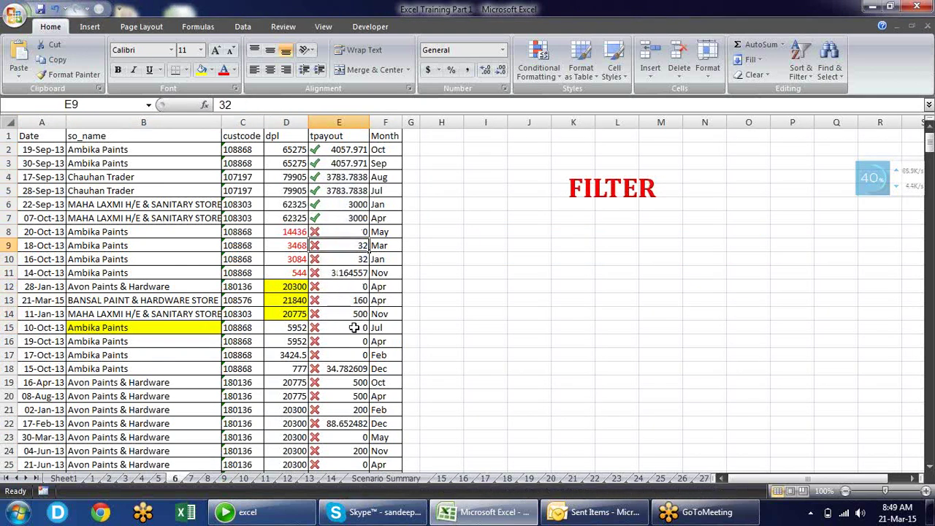
pyautogui.hotkey('ctrl', 'Down')
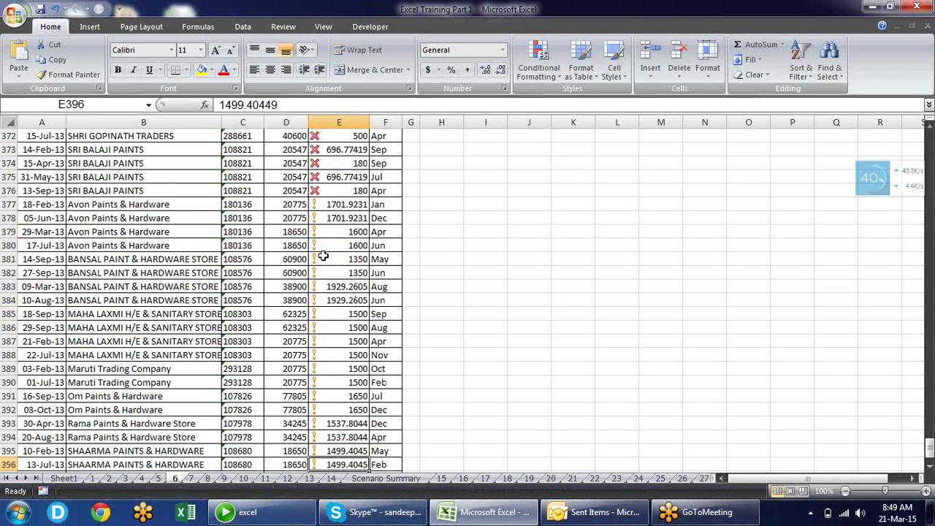
pyautogui.moveTo(323, 257); pyautogui.dragTo(325, 338)
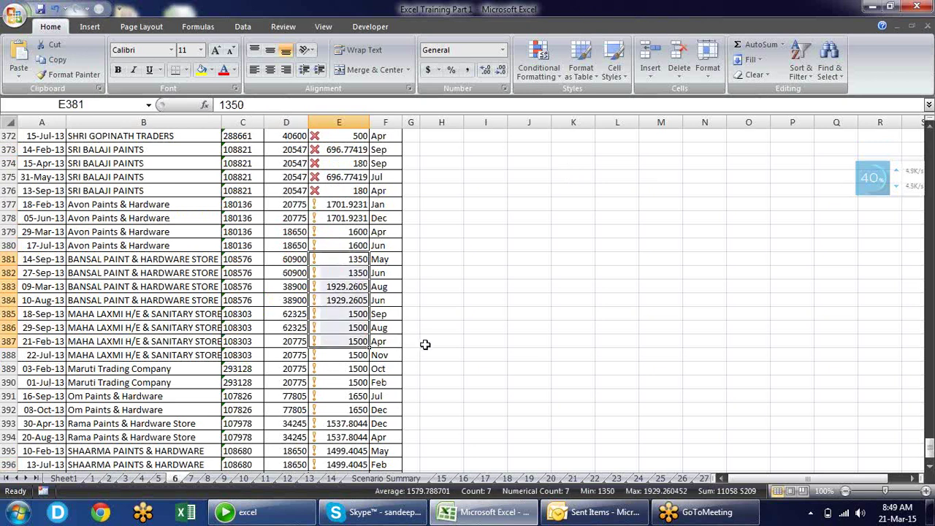
pyautogui.press('Up')
pyautogui.press('Up')
pyautogui.press('Up')
pyautogui.press('Up')
pyautogui.hotkey('ctrl', 'Up')
pyautogui.press('Down')
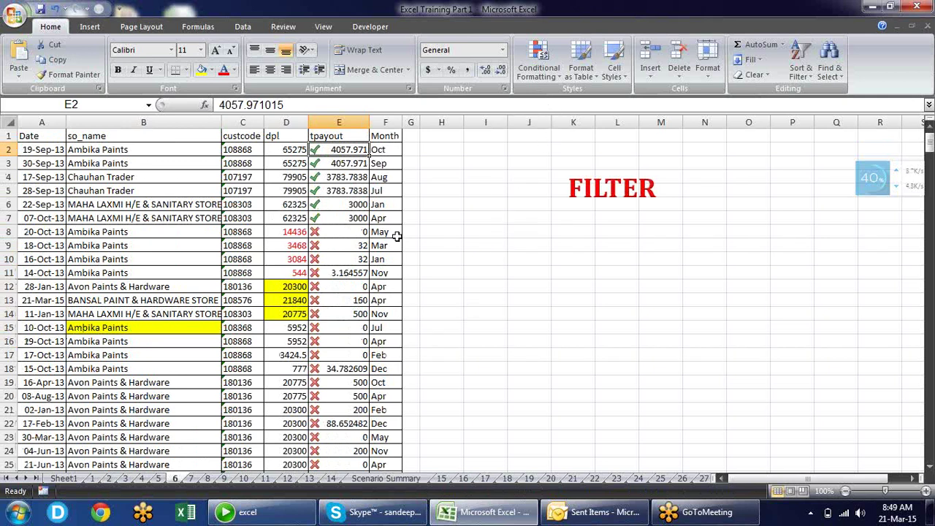
pyautogui.click(395, 192)
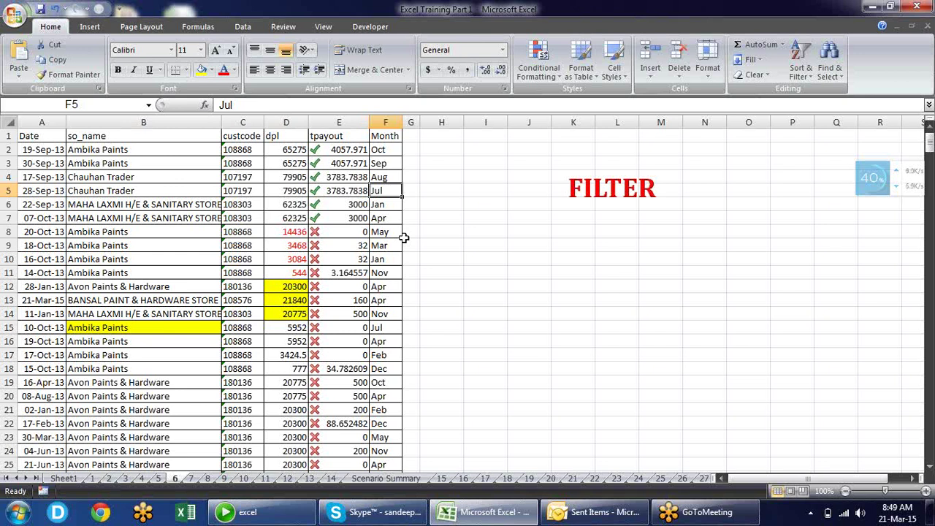
# Step: Sort the sales table A to Z by Month
pyautogui.click(831, 77)
pyautogui.click(797, 77)
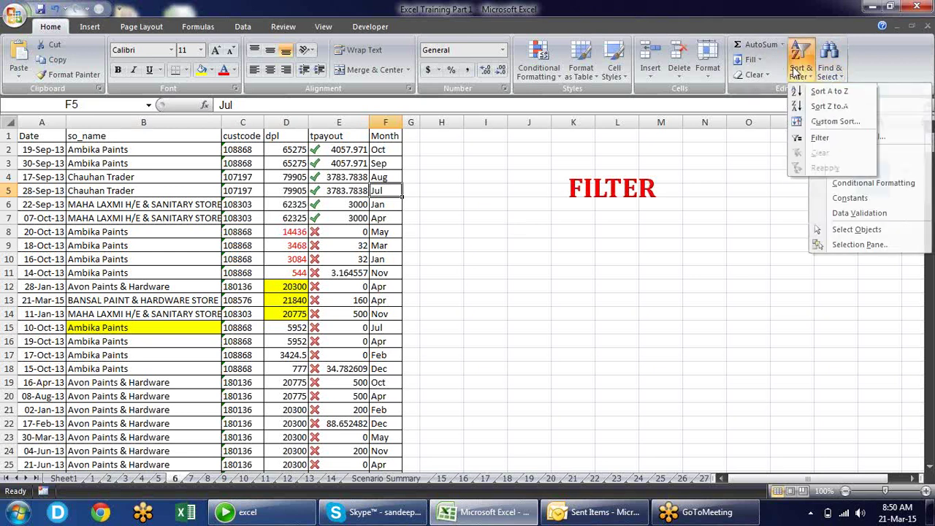
pyautogui.click(821, 93)
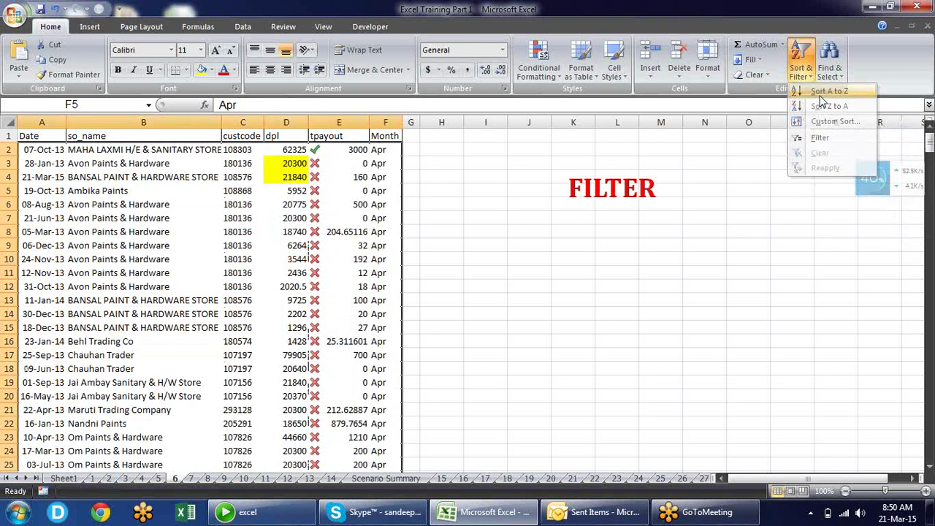
# Step: Check the sorted Month values from the top, then bring up the Sort dialog with Alt+D+S
pyautogui.click(397, 149)
pyautogui.press('Down')
pyautogui.press('Down')
pyautogui.press('Down')
pyautogui.press('Down')
pyautogui.press('Down')
pyautogui.press('Down')
pyautogui.press('Down')
pyautogui.press('Down')
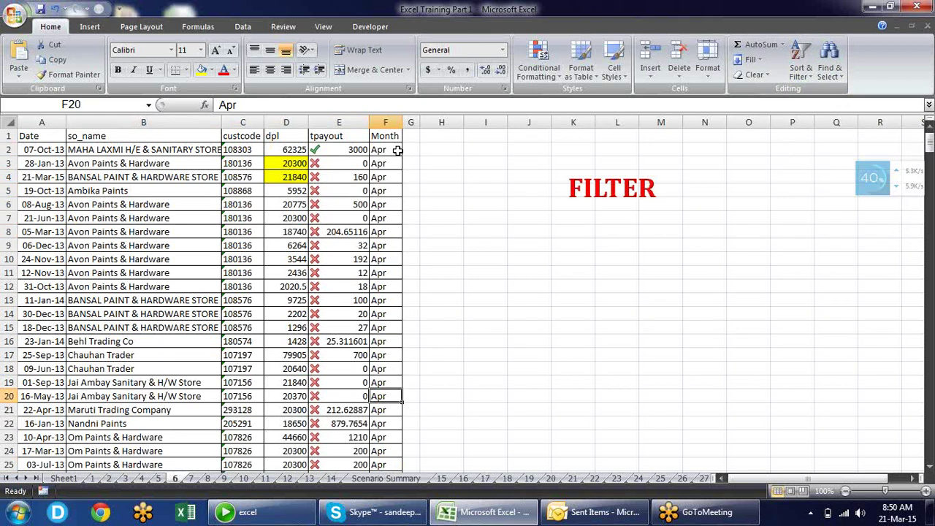
pyautogui.press('Down')
pyautogui.press('Down')
pyautogui.press('Down')
pyautogui.press('Down')
pyautogui.press('Down')
pyautogui.press('Down')
pyautogui.press('Down')
pyautogui.press('Down')
pyautogui.press('Up')
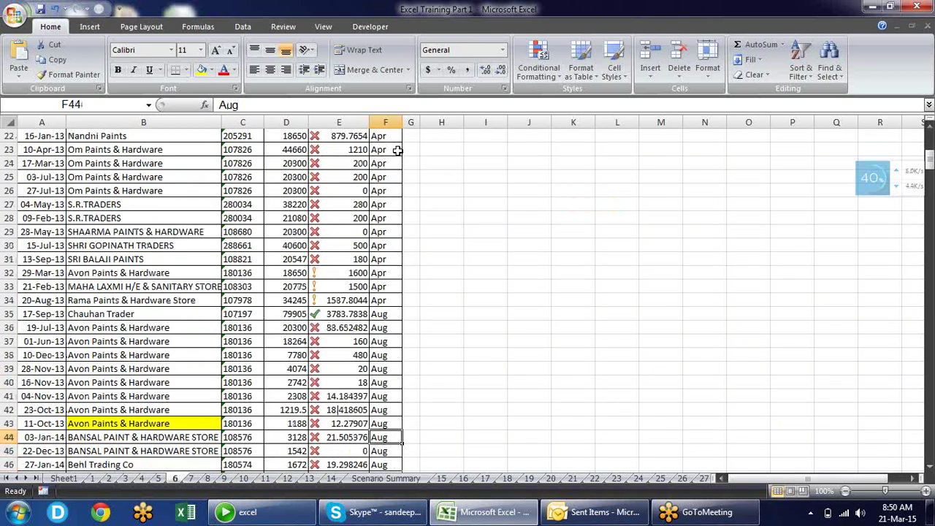
pyautogui.hotkey('ctrl', 'Up')
pyautogui.press('Down')
pyautogui.press('Down')
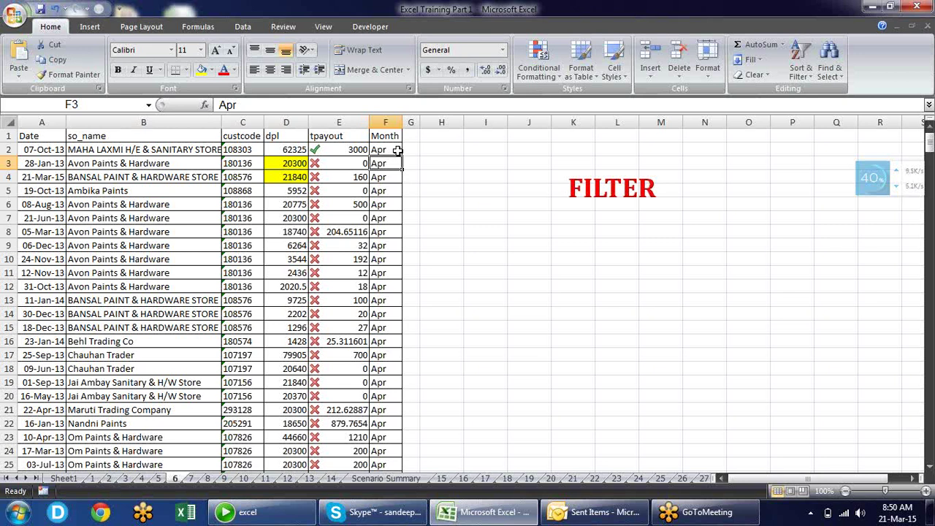
pyautogui.hotkey('alt', 'd')
pyautogui.press('s')
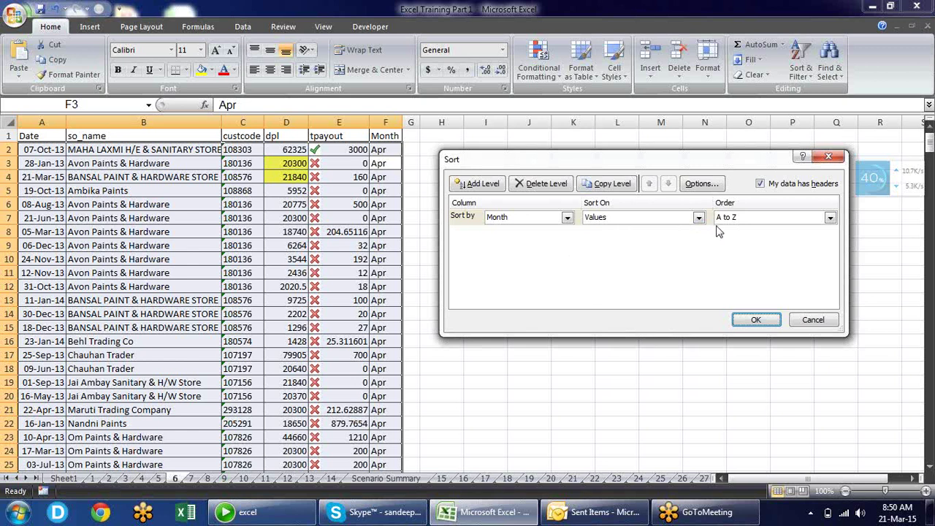
# Step: Order the Month sort by the Jan, Feb, Mar… custom list so January rows come first
pyautogui.click(830, 218)
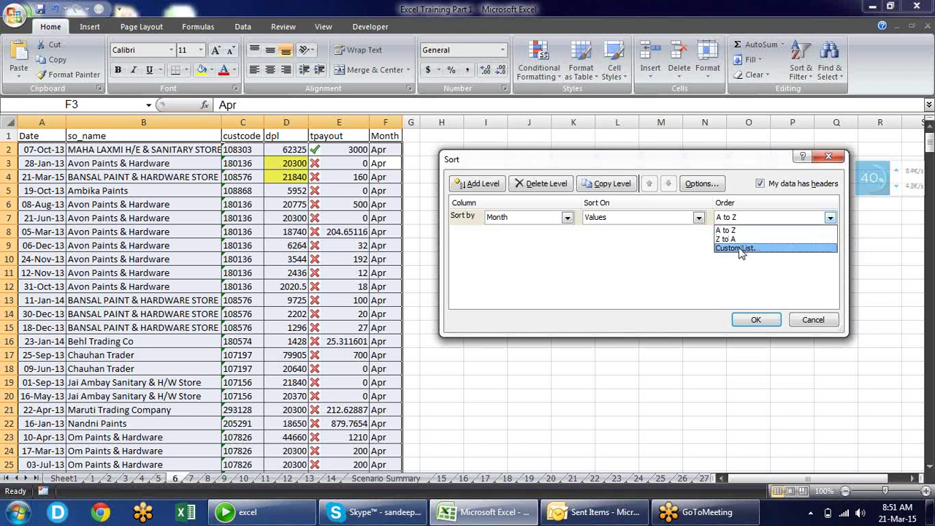
pyautogui.click(739, 249)
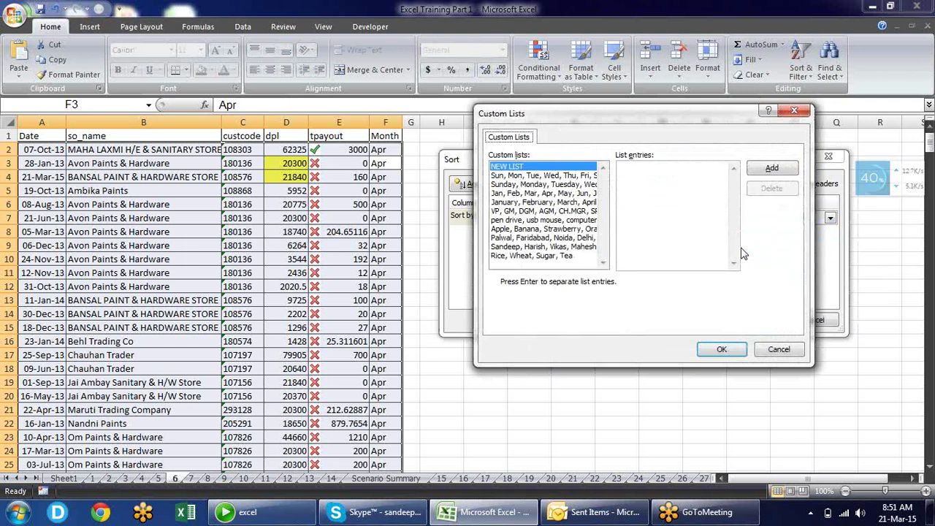
pyautogui.click(545, 176)
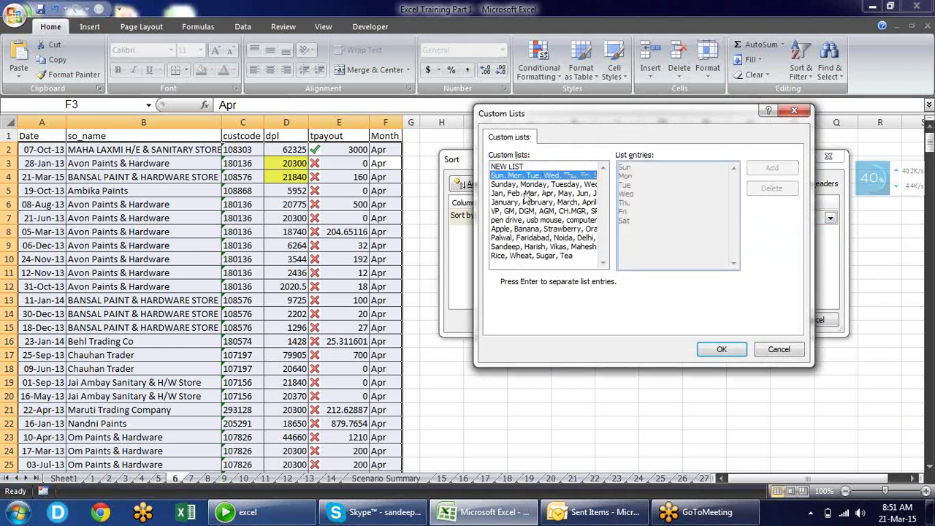
pyautogui.click(526, 193)
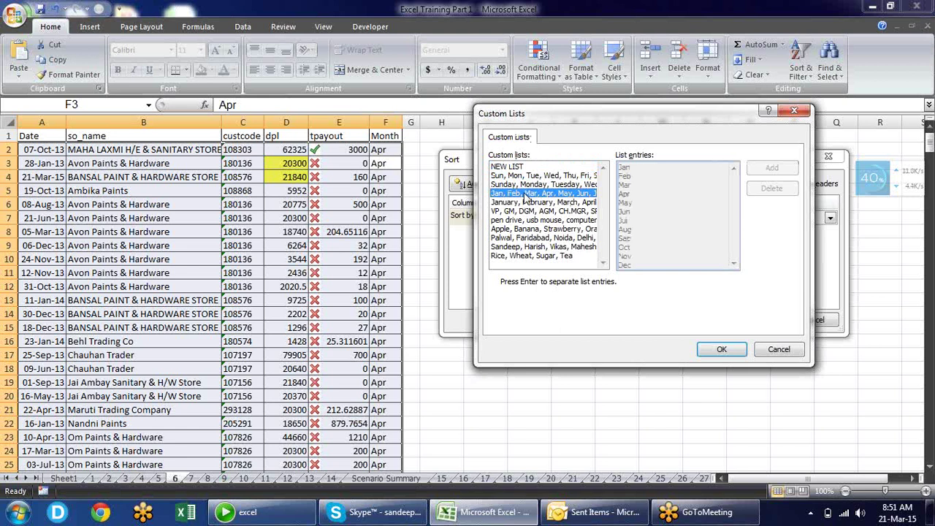
pyautogui.click(736, 352)
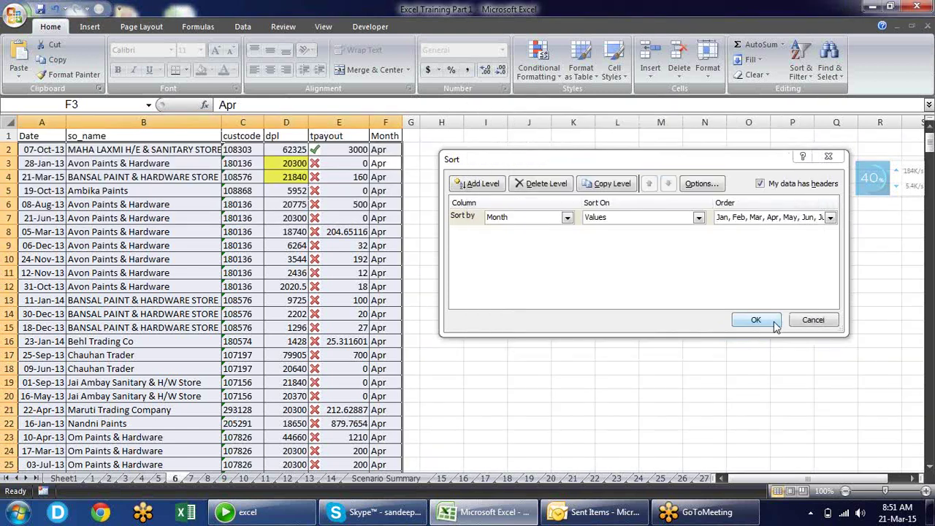
pyautogui.click(772, 319)
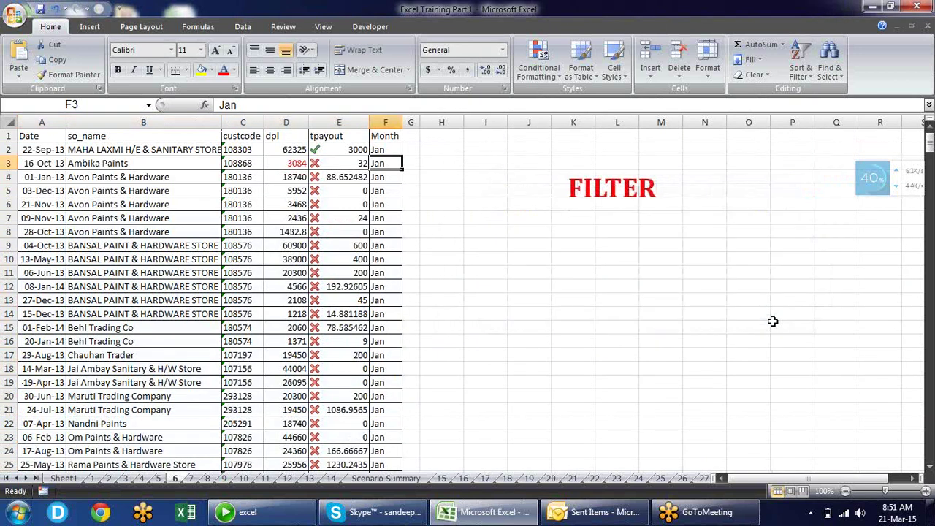
pyautogui.press('Down')
pyautogui.press('Down')
pyautogui.press('Down')
pyautogui.press('Down')
pyautogui.press('Down')
pyautogui.press('Down')
pyautogui.press('Down')
pyautogui.press('Down')
pyautogui.press('Down')
pyautogui.press('Down')
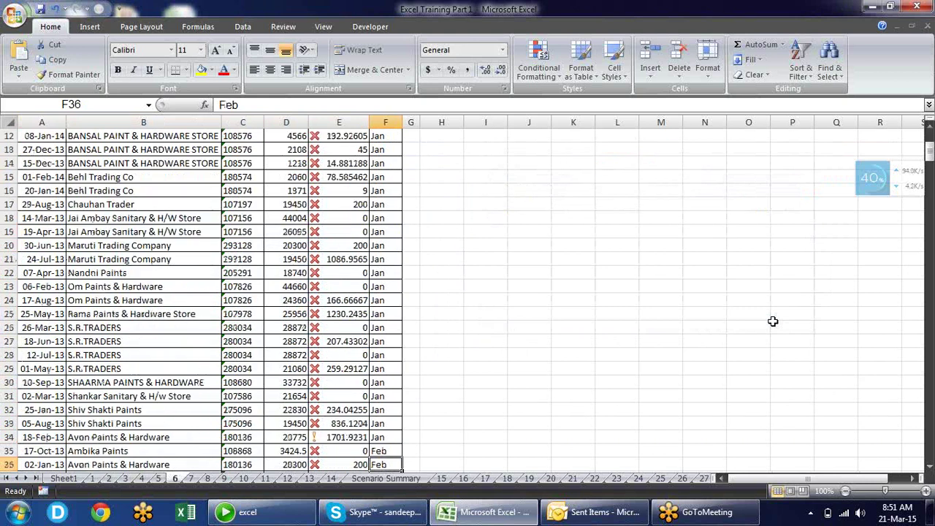
pyautogui.press('Down')
pyautogui.press('Down')
pyautogui.press('Down')
pyautogui.hotkey('ctrl', 'Up')
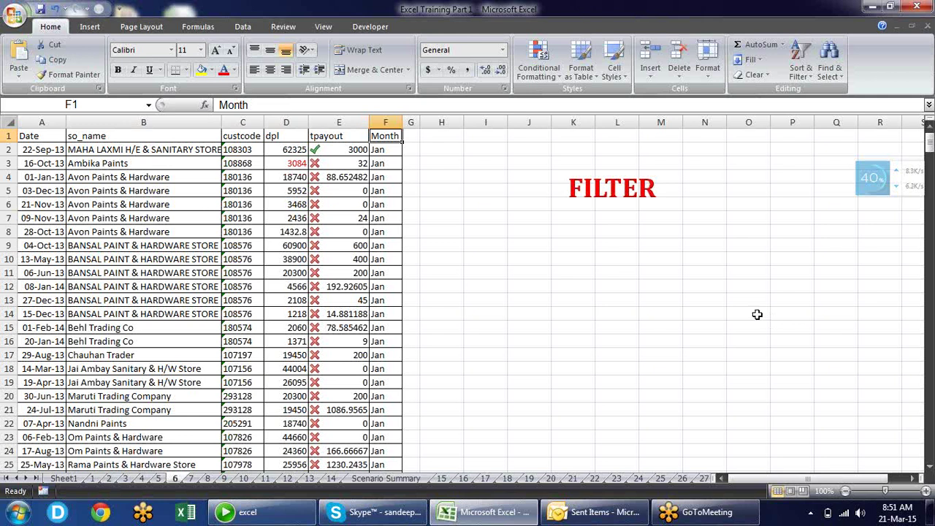
pyautogui.click(487, 168)
pyautogui.write('vp')
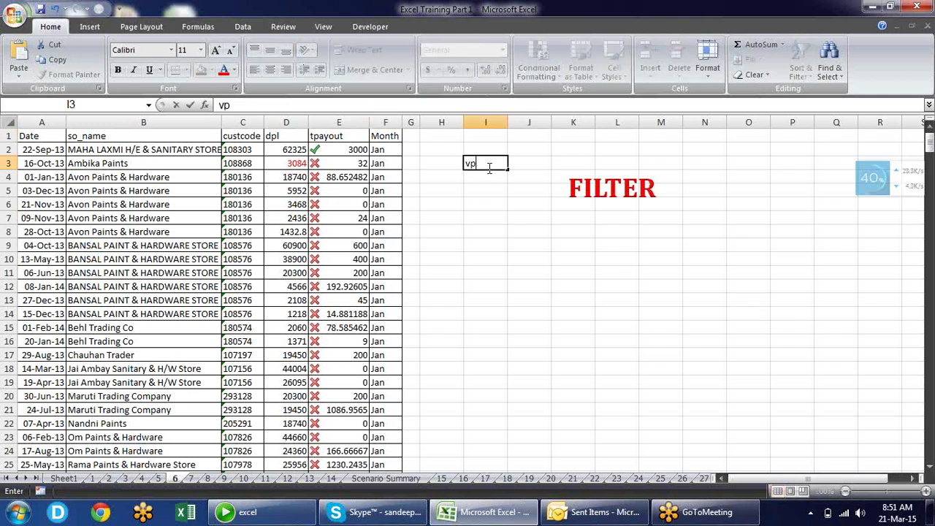
pyautogui.press('Return')
pyautogui.write('gm')
pyautogui.press('Return')
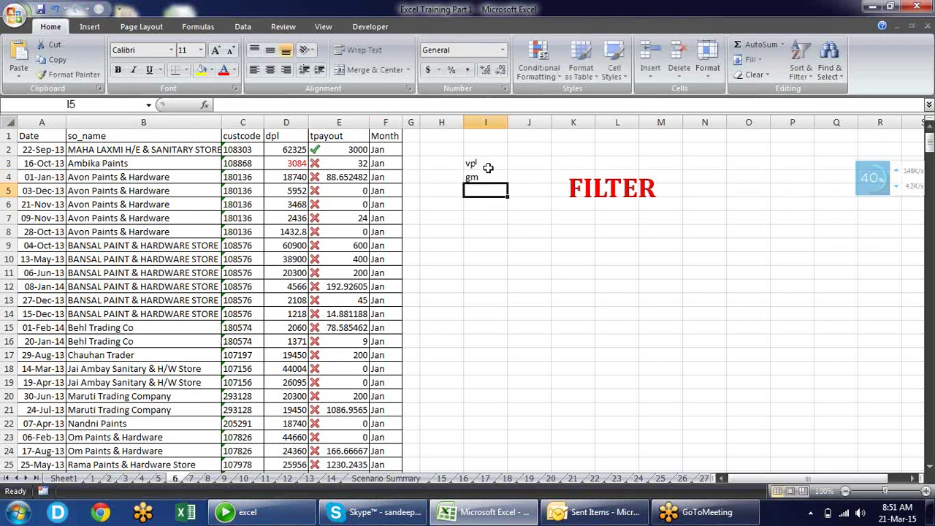
pyautogui.write('mgr')
pyautogui.press('Return')
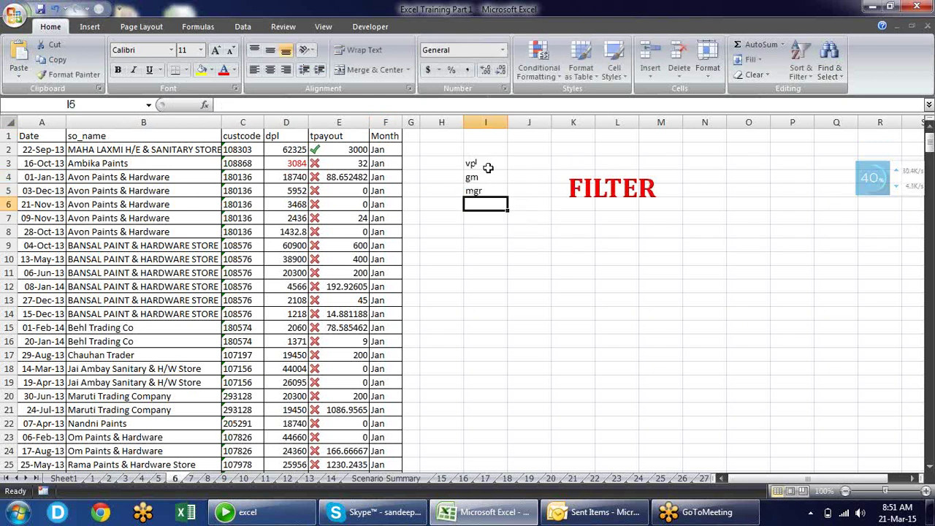
pyautogui.write('executiv')
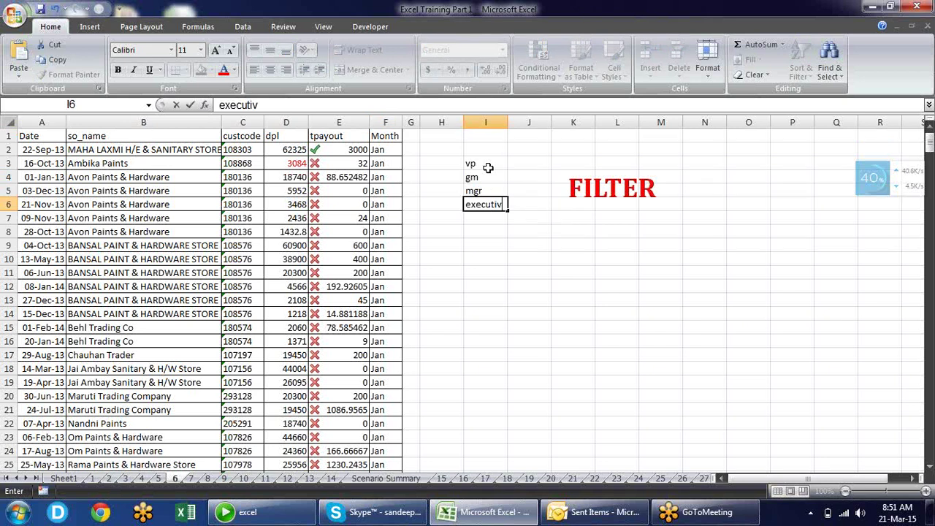
pyautogui.write('e')
pyautogui.press('Return')
pyautogui.press('Up')
pyautogui.hotkey('shift', 'Up')
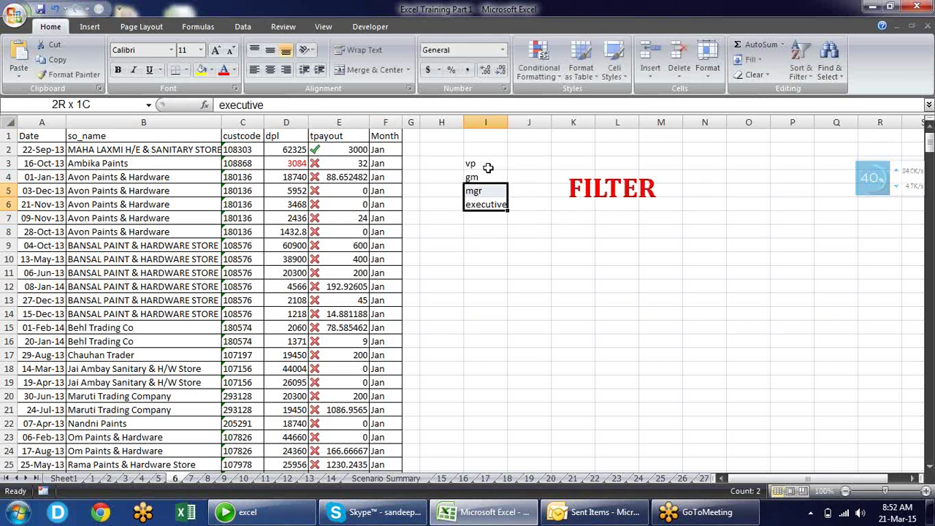
pyautogui.hotkey('shift', 'Up')
pyautogui.hotkey('shift', 'Up')
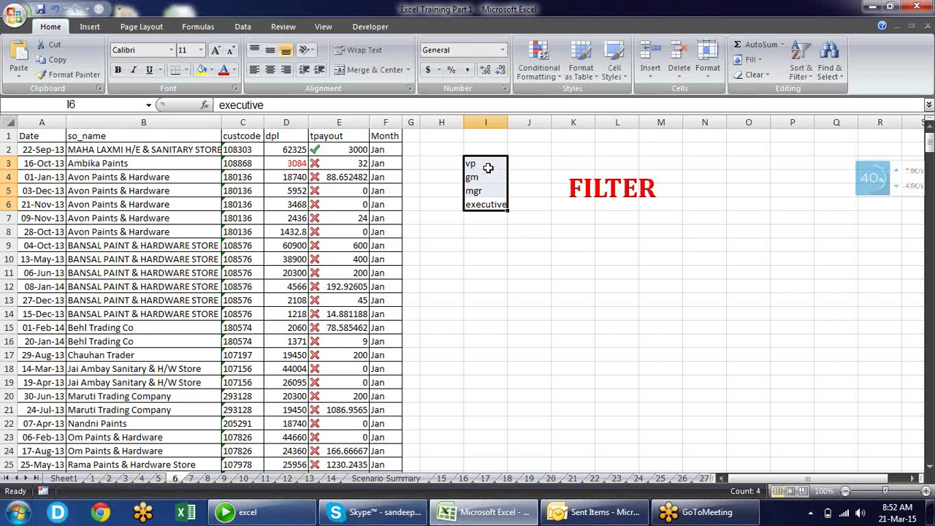
pyautogui.press('Delete')
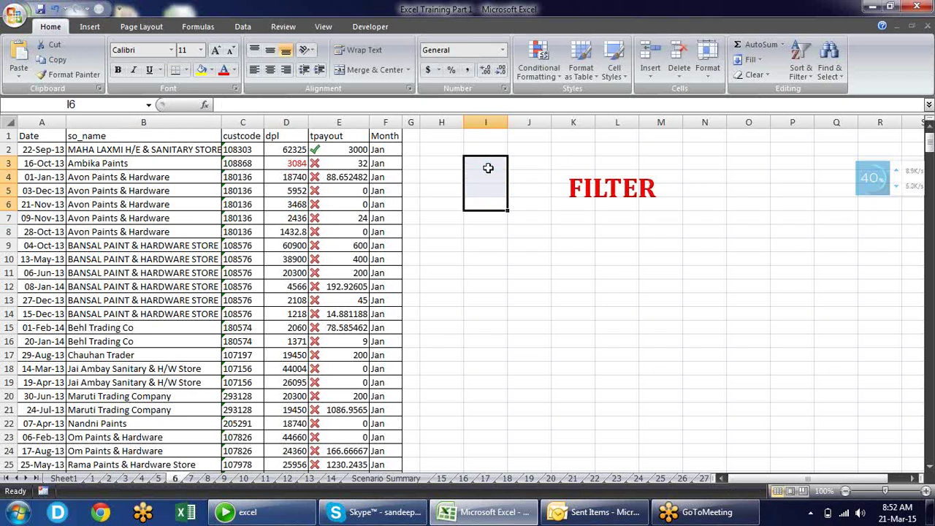
pyautogui.press('Left')
pyautogui.press('Left')
pyautogui.press('Right')
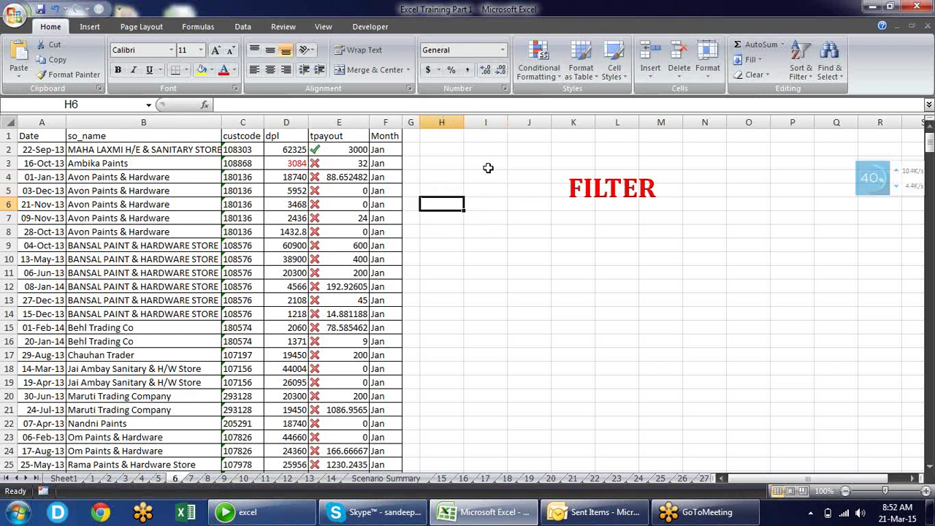
pyautogui.press('Left')
pyautogui.press('Left')
pyautogui.press('Left')
pyautogui.press('Right')
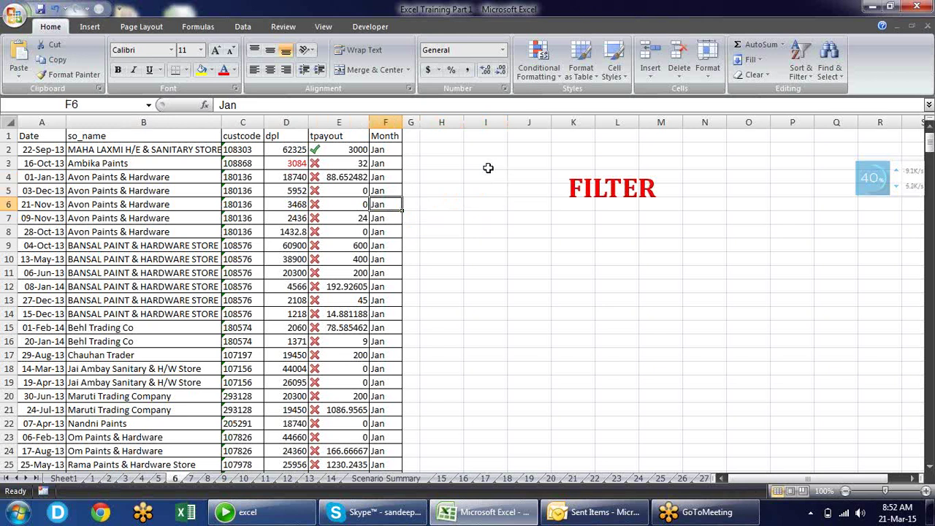
pyautogui.click(193, 478)
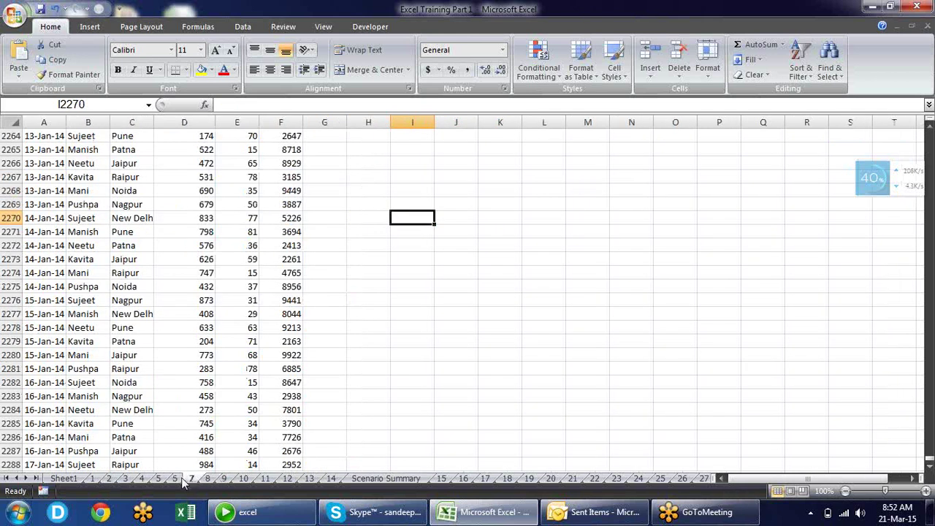
pyautogui.click(177, 478)
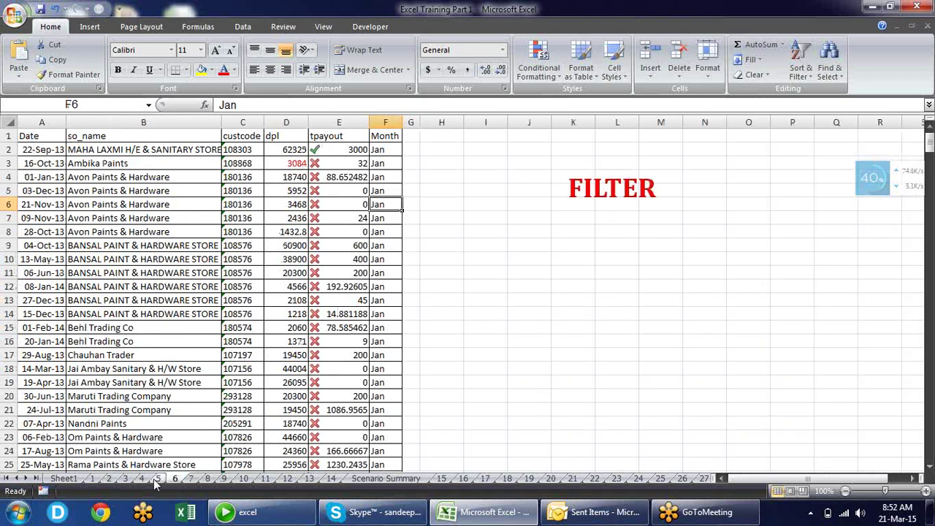
pyautogui.click(156, 479)
pyautogui.click(175, 479)
pyautogui.click(350, 146)
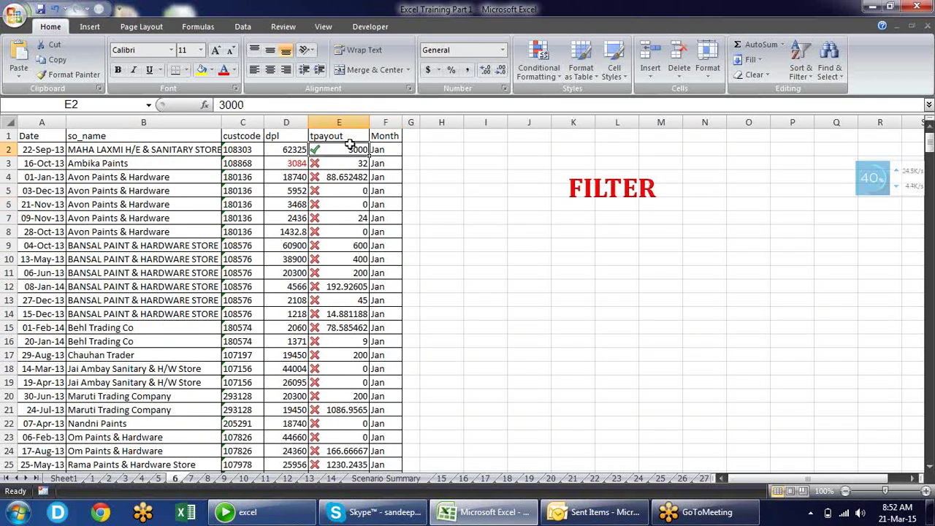
# Step: Fill the tpayout cells from E2 down with =RANDBETWEEN(10,90)
pyautogui.hotkey('ctrl', 'shift', 'Down')
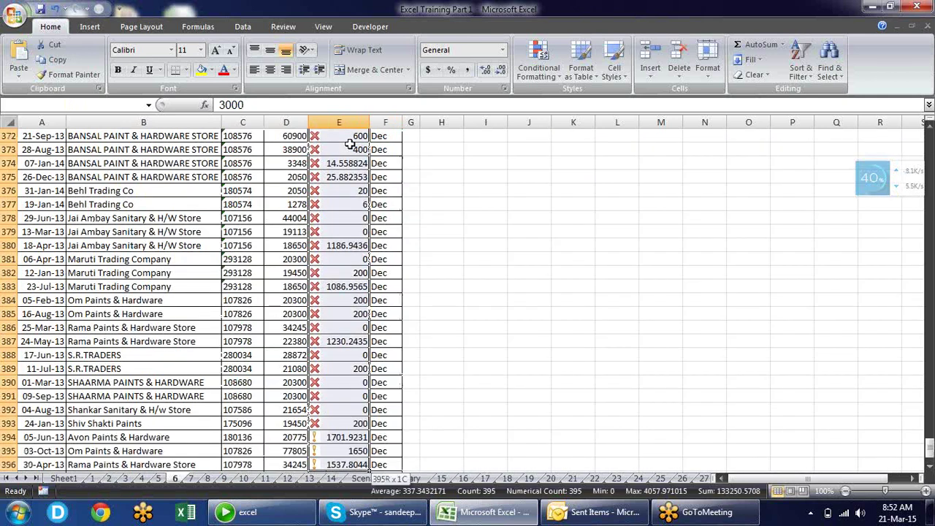
pyautogui.hotkey('ctrl', 'BackSpace')
pyautogui.write('=rand')
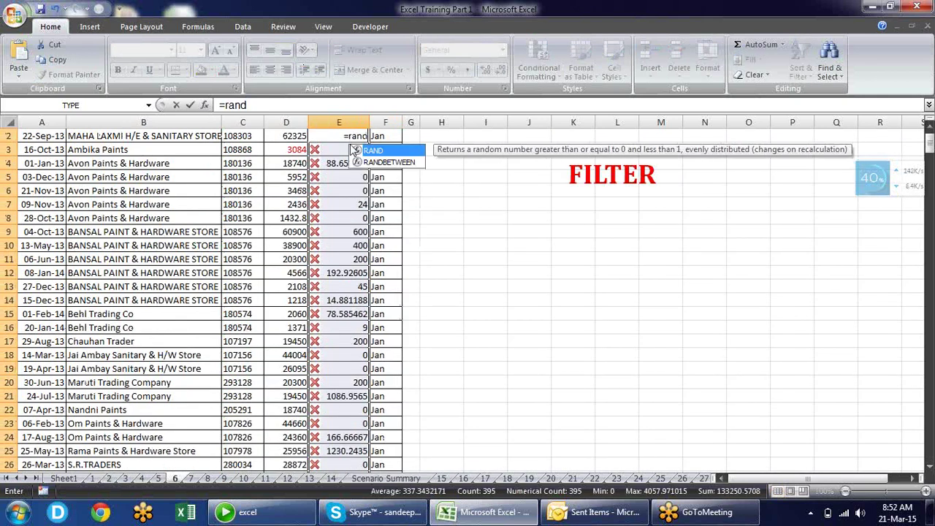
pyautogui.press('Down')
pyautogui.press('Tab')
pyautogui.write('10,90)')
pyautogui.hotkey('ctrl', 'Return')
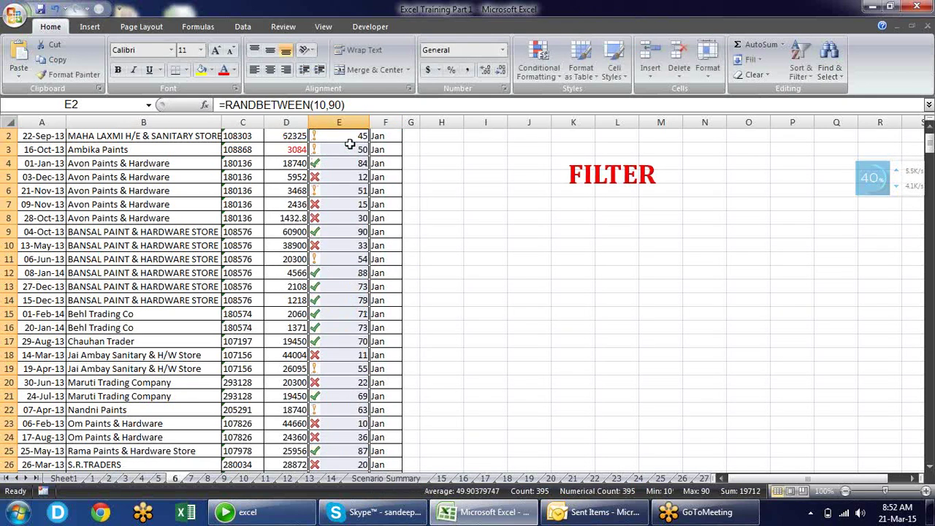
pyautogui.write('s')
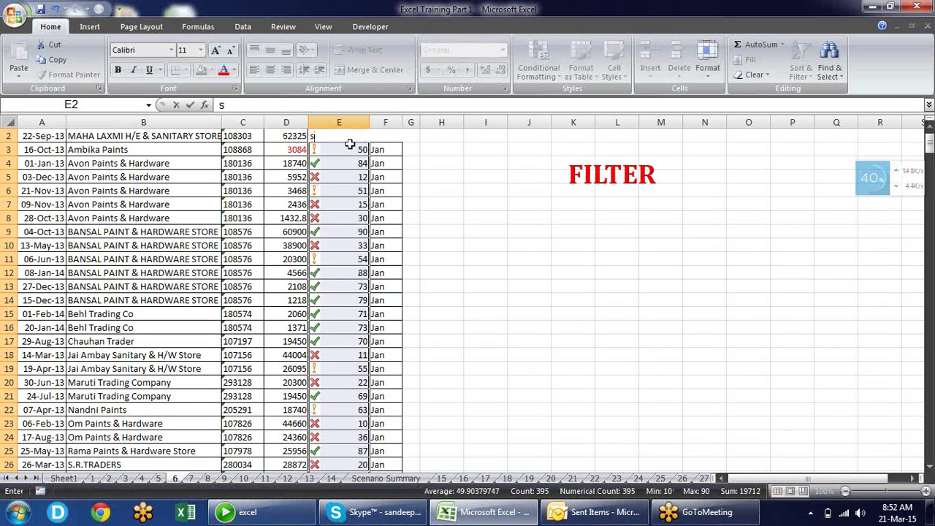
pyautogui.press('Escape')
# Step: Copy the random tpayout numbers and paste them back as fixed values
pyautogui.hotkey('ctrl', 'c')
pyautogui.hotkey('alt', 'e')
pyautogui.press('s')
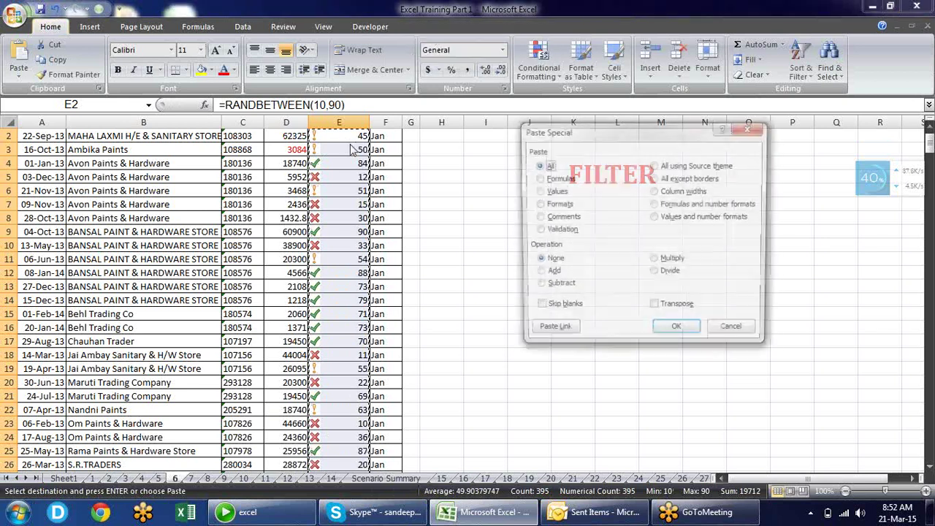
pyautogui.press('v')
pyautogui.press('Return')
pyautogui.press('Down')
pyautogui.hotkey('ctrl', 'Up')
pyautogui.press('Down')
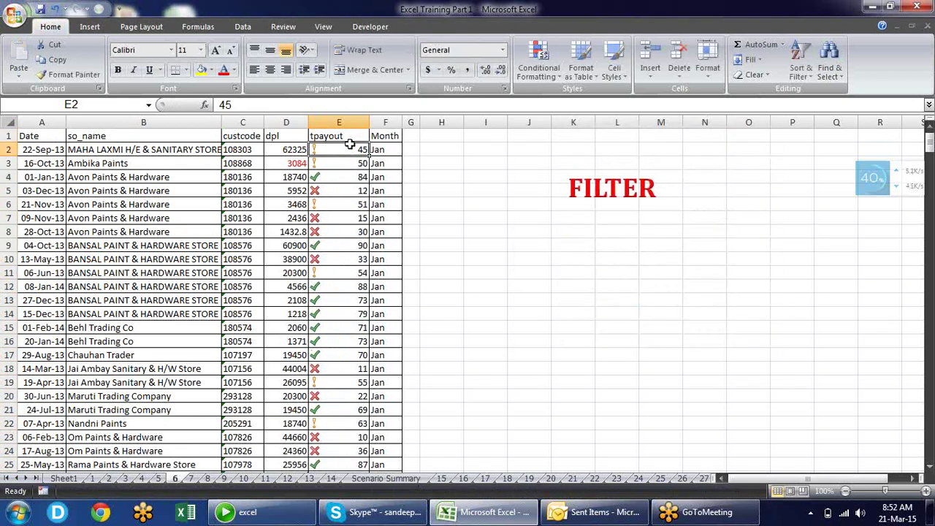
# Step: Bring up the Conditional Formatting Rules Manager from the Conditional Formatting menu
pyautogui.click(551, 75)
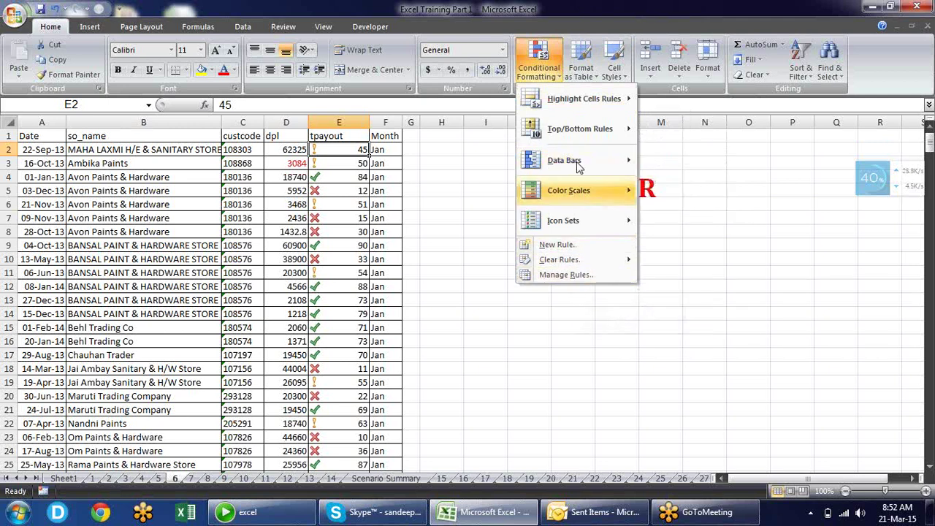
pyautogui.moveTo(577, 108)
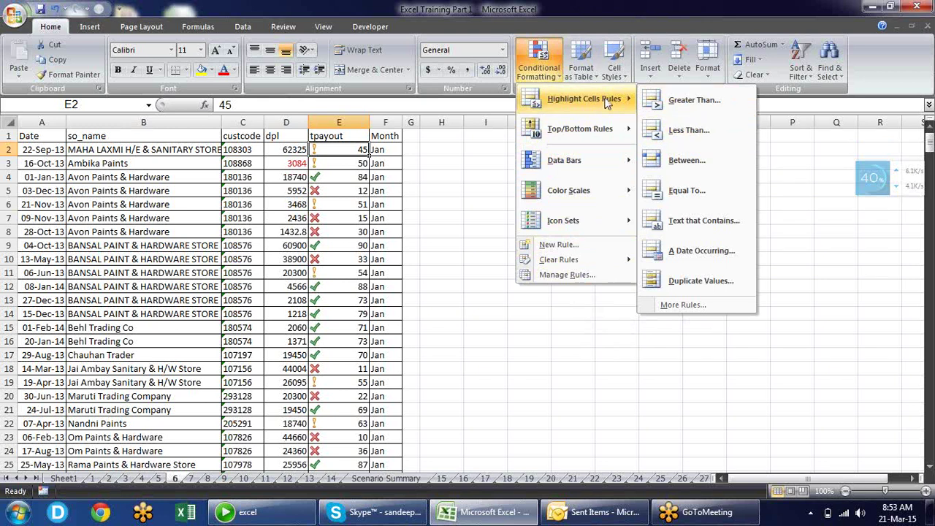
pyautogui.moveTo(615, 141)
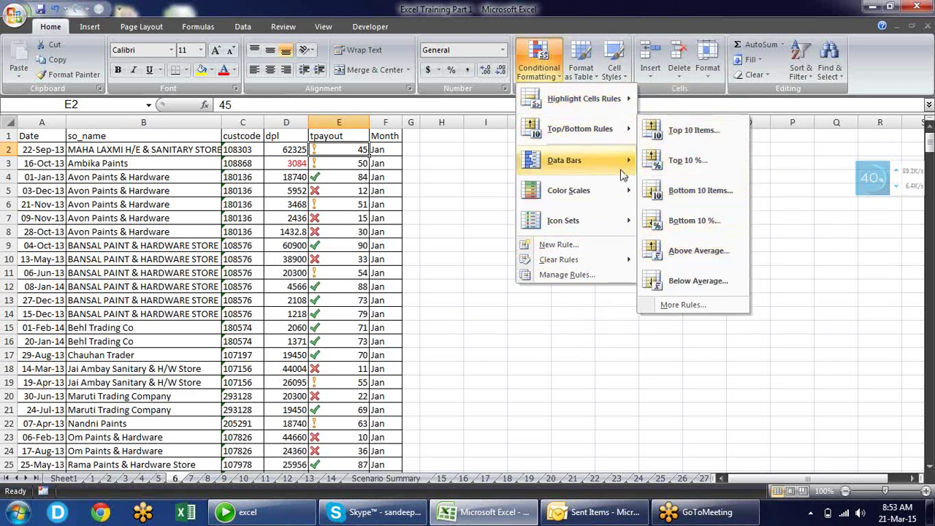
pyautogui.moveTo(624, 201)
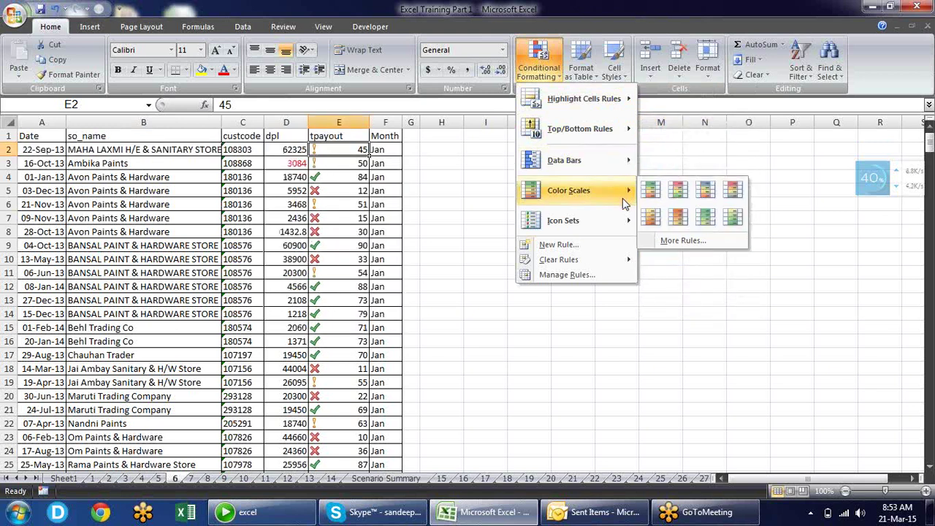
pyautogui.moveTo(624, 219)
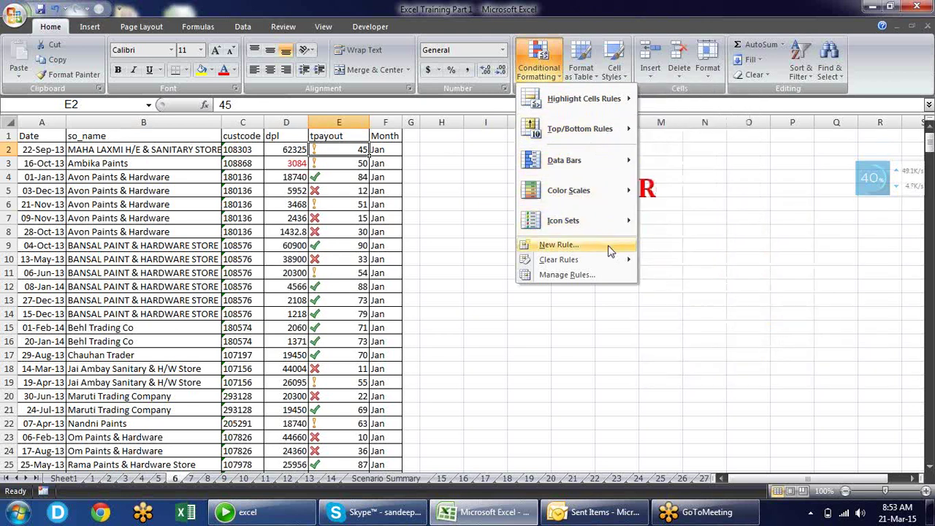
pyautogui.moveTo(591, 260)
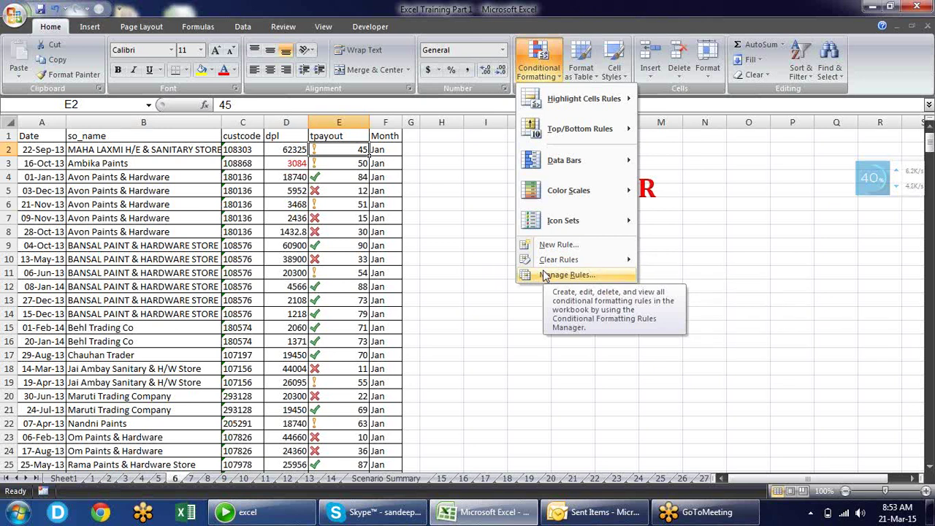
pyautogui.click(544, 275)
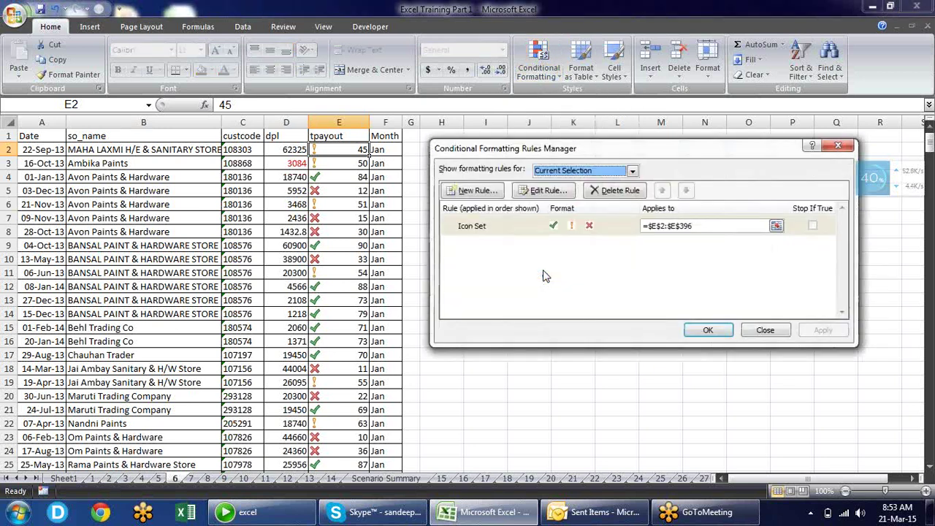
pyautogui.moveTo(601, 149); pyautogui.dragTo(583, 142)
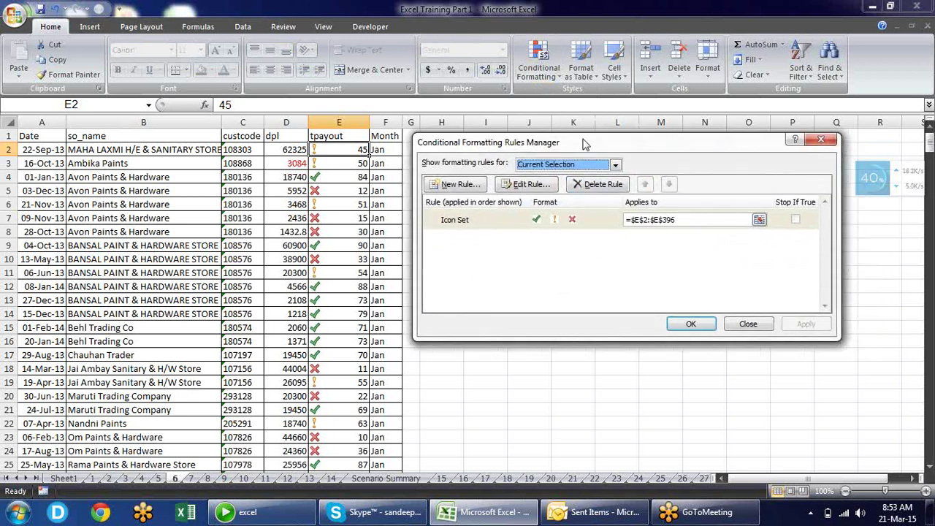
pyautogui.click(830, 140)
pyautogui.click(539, 66)
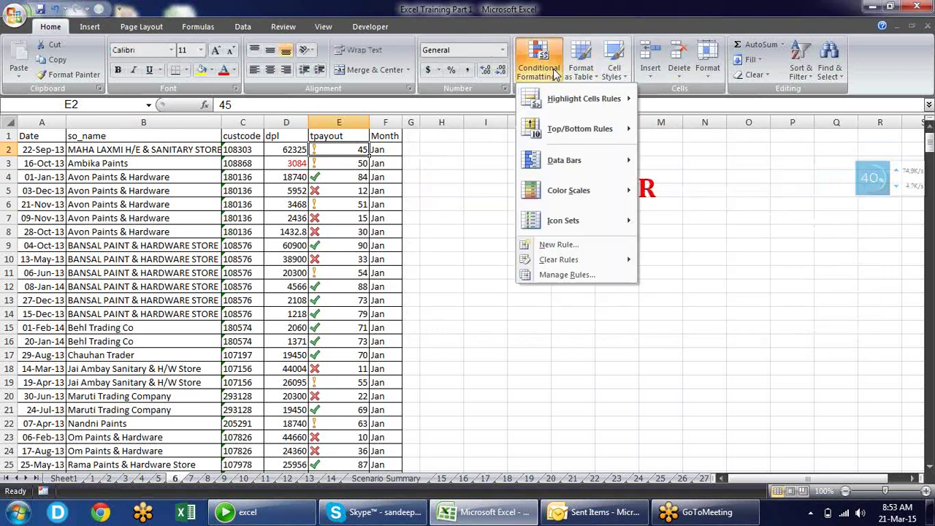
pyautogui.click(561, 277)
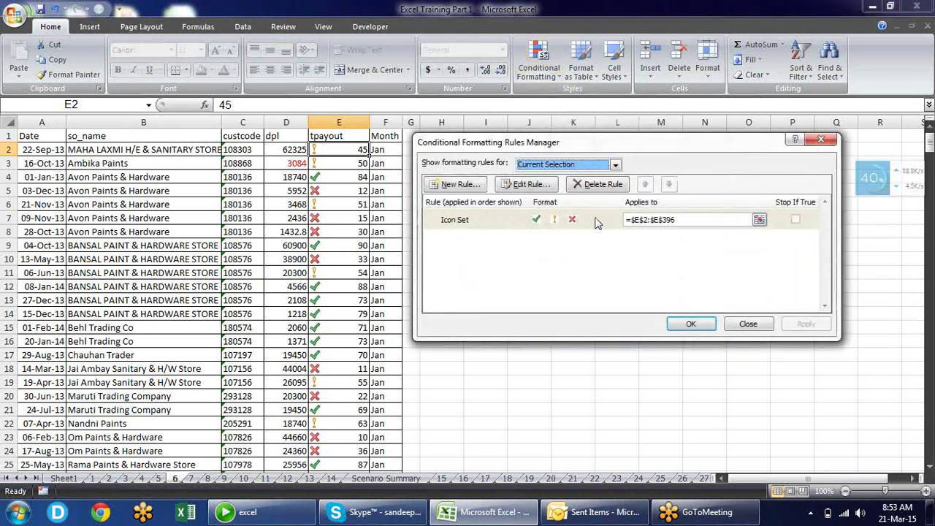
# Step: Show This Worksheet rules, delete the Icon Set rule, apply and close the manager
pyautogui.click(596, 221)
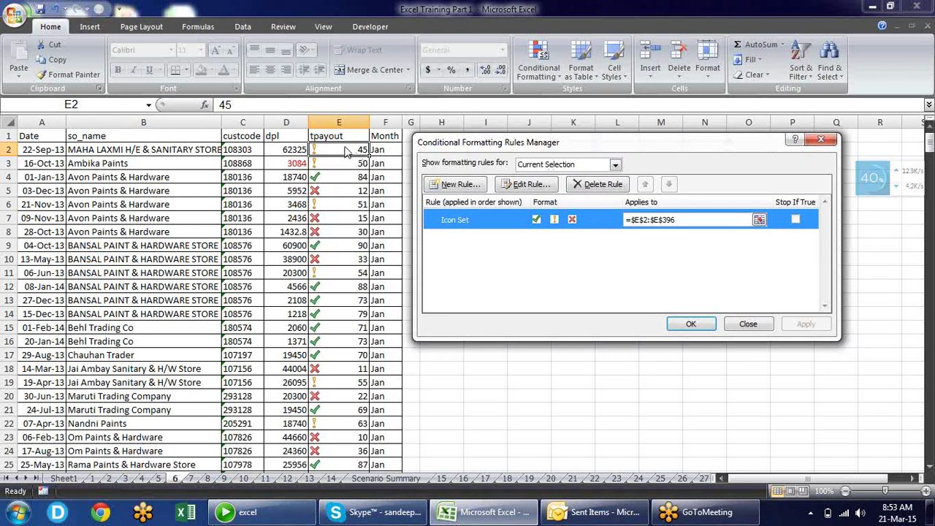
pyautogui.click(612, 166)
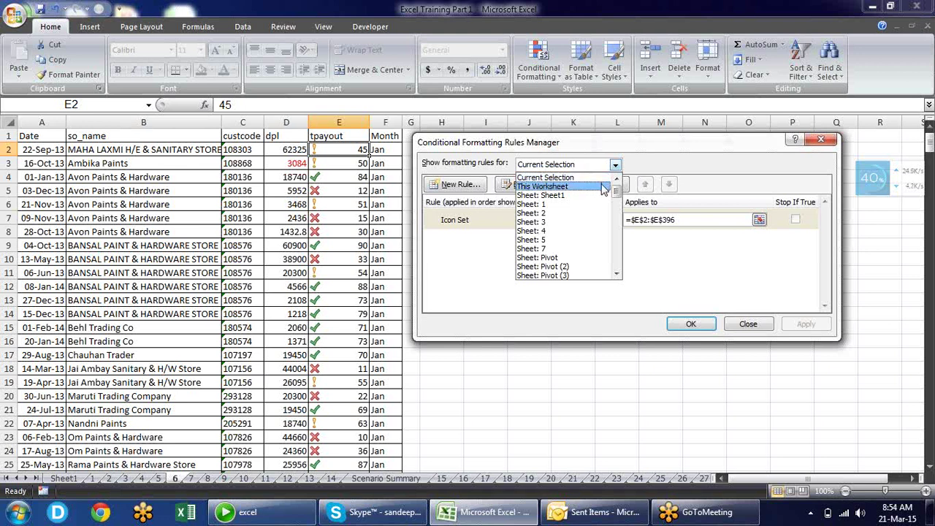
pyautogui.click(603, 187)
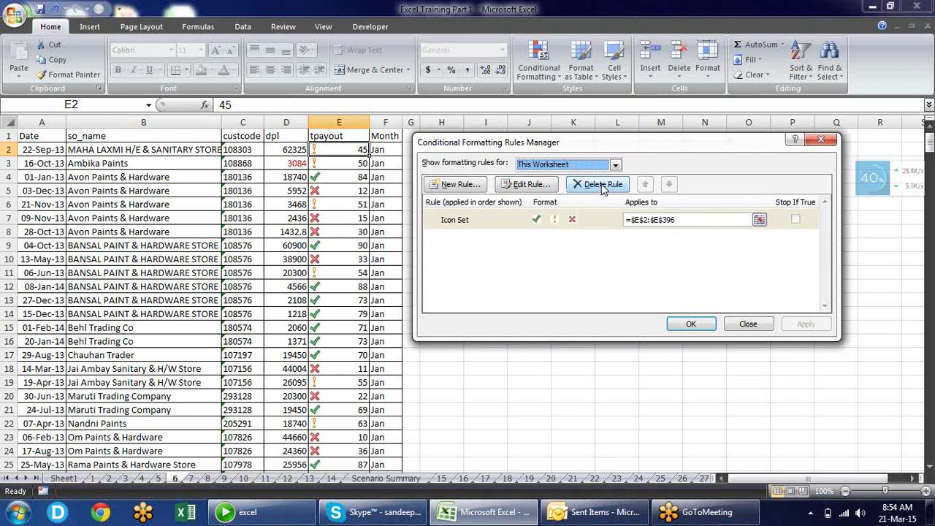
pyautogui.click(478, 227)
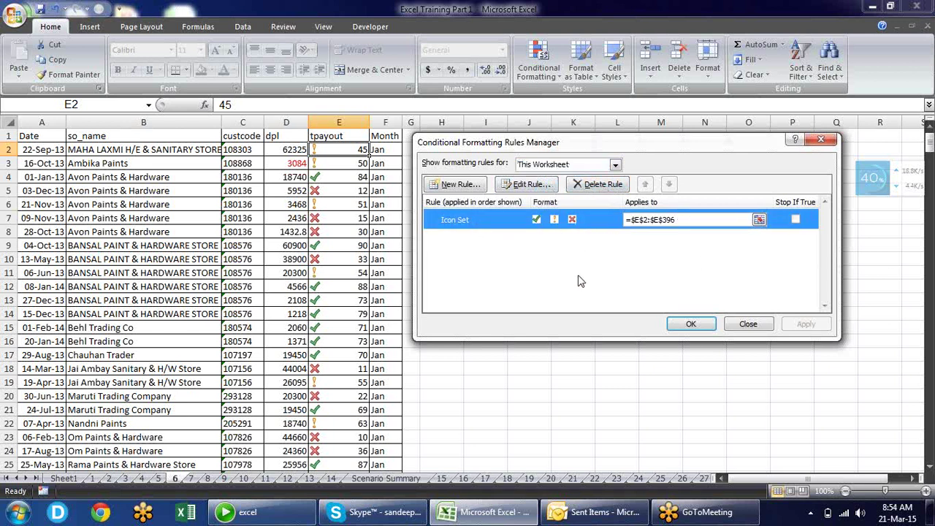
pyautogui.click(606, 184)
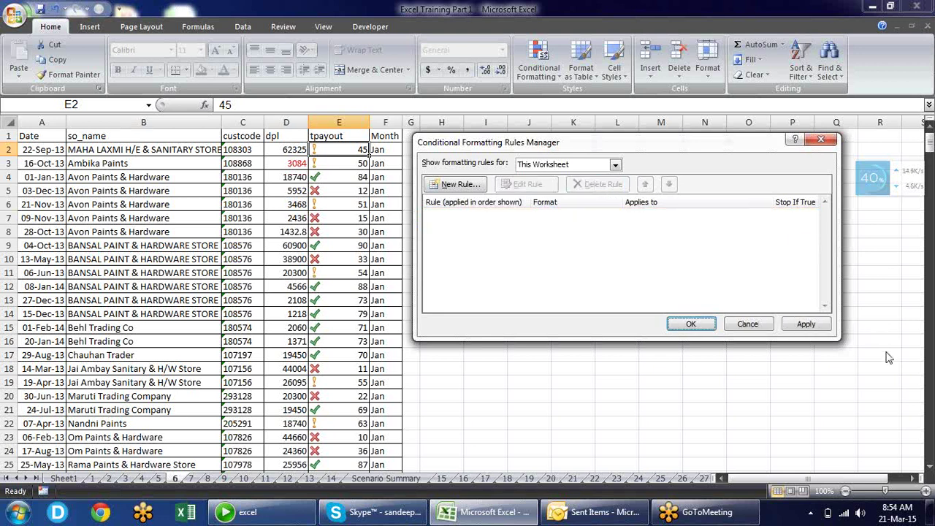
pyautogui.click(828, 327)
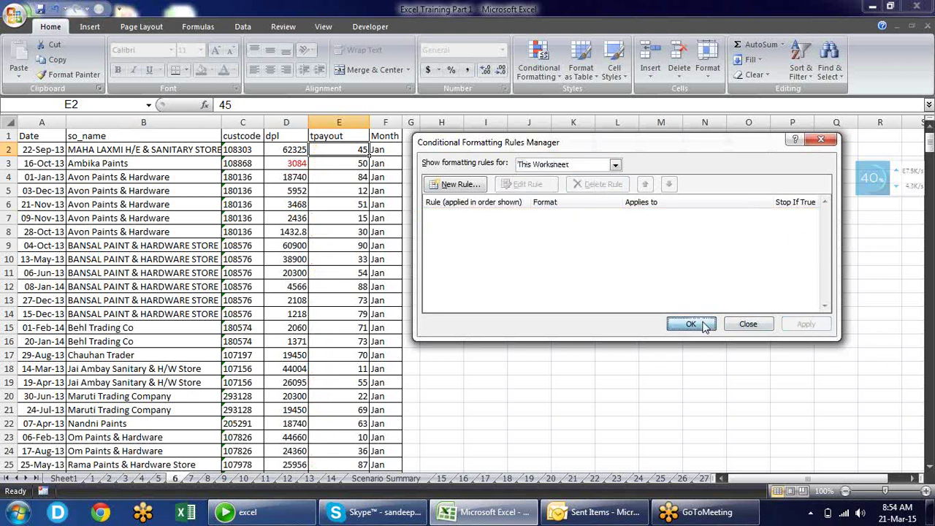
pyautogui.click(705, 326)
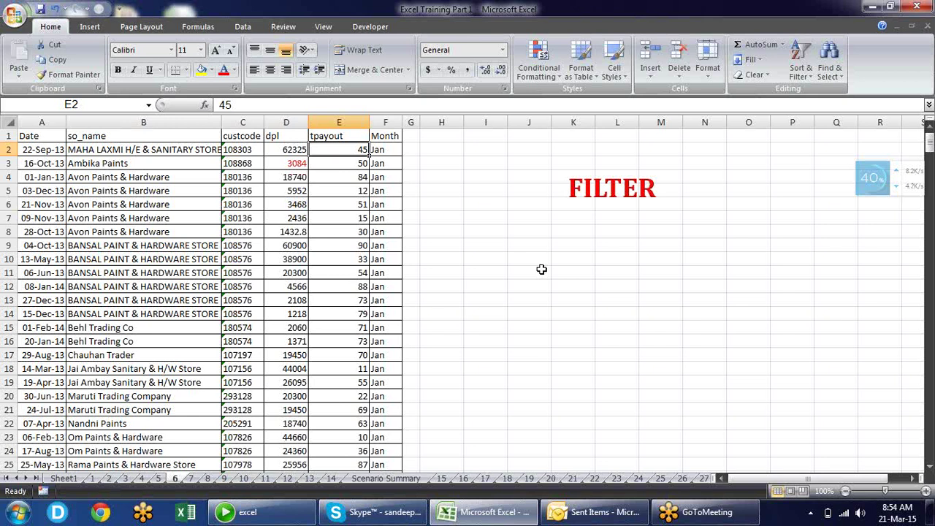
# Step: Select tpayout cells E2 through E396 and scroll back to the top of the sheet
pyautogui.press('Up')
pyautogui.press('Down')
pyautogui.hotkey('ctrl', 'shift', 'Down')
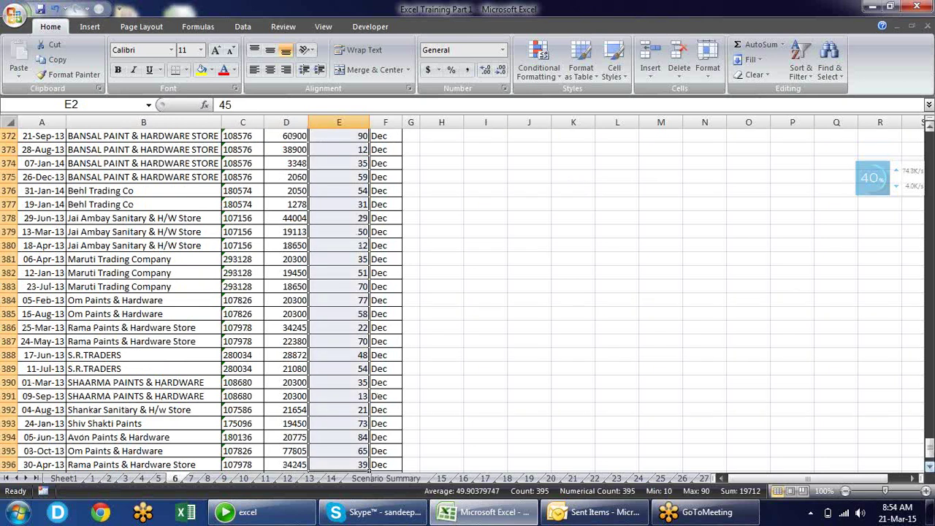
pyautogui.moveTo(931, 431); pyautogui.dragTo(929, 105)
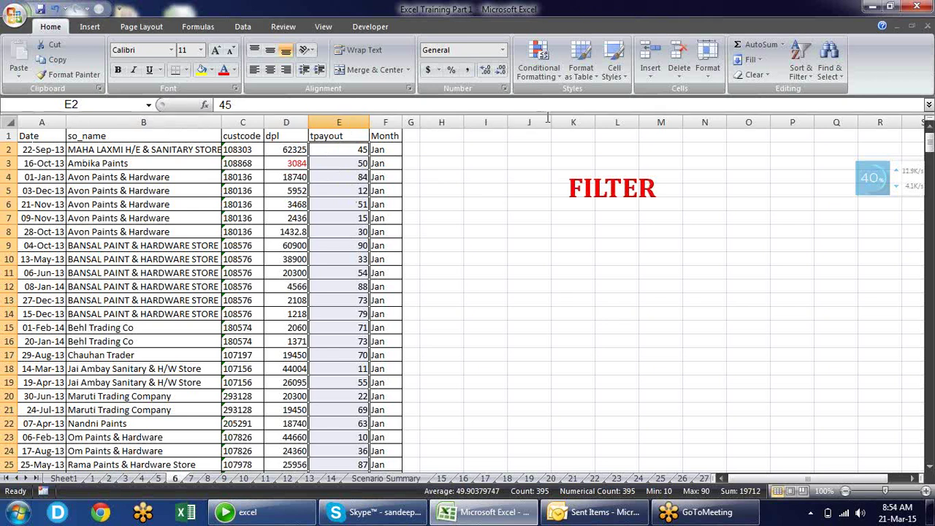
# Step: Start a Greater Than highlight rule on the tpayout values with threshold 55
pyautogui.click(558, 80)
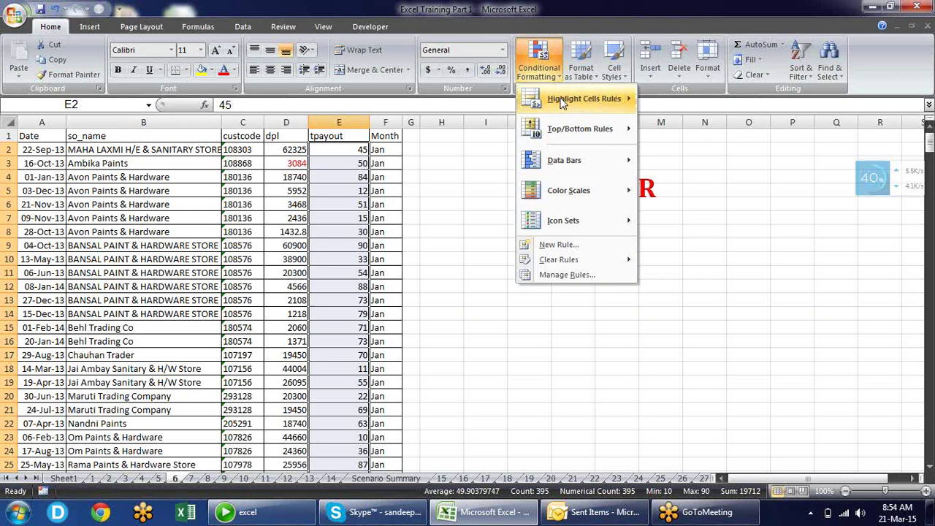
pyautogui.moveTo(562, 108)
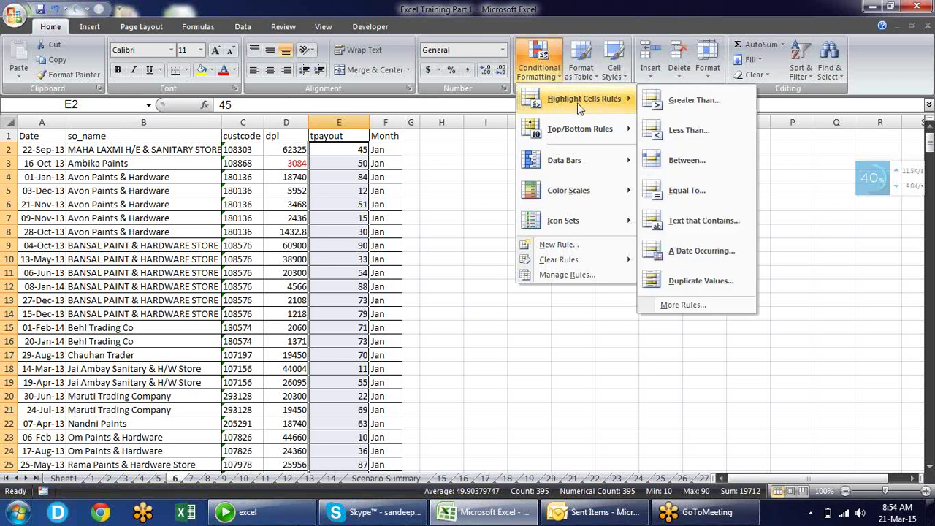
pyautogui.click(690, 108)
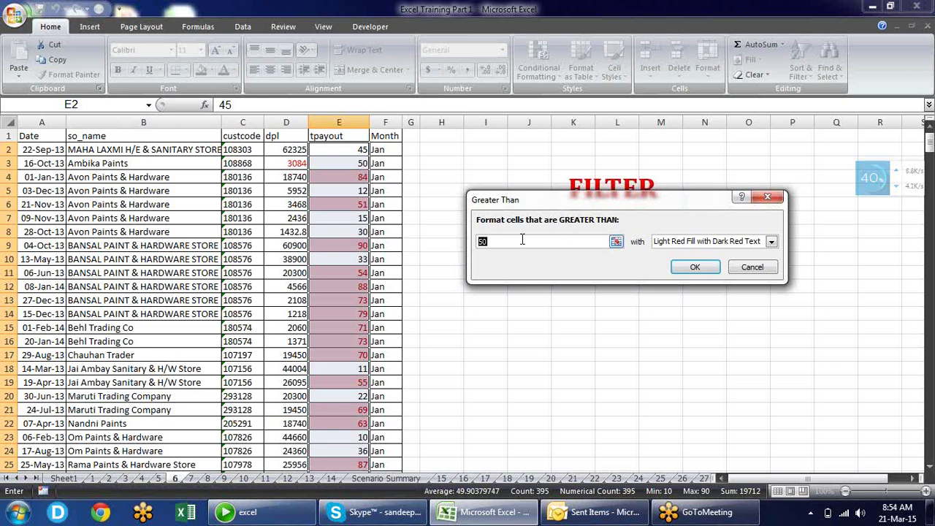
pyautogui.write('55')
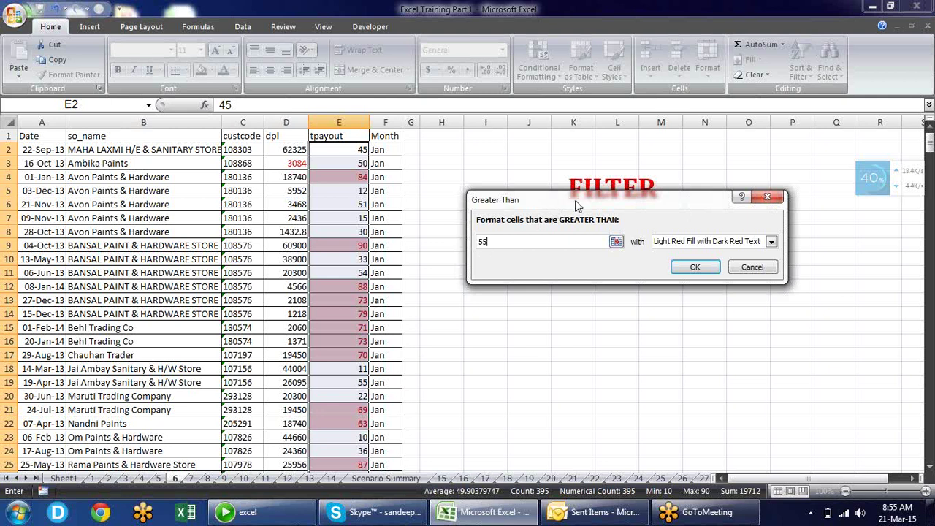
# Step: Preview yellow, green, light red fill and red text formats, then choose Custom Format
pyautogui.click(772, 242)
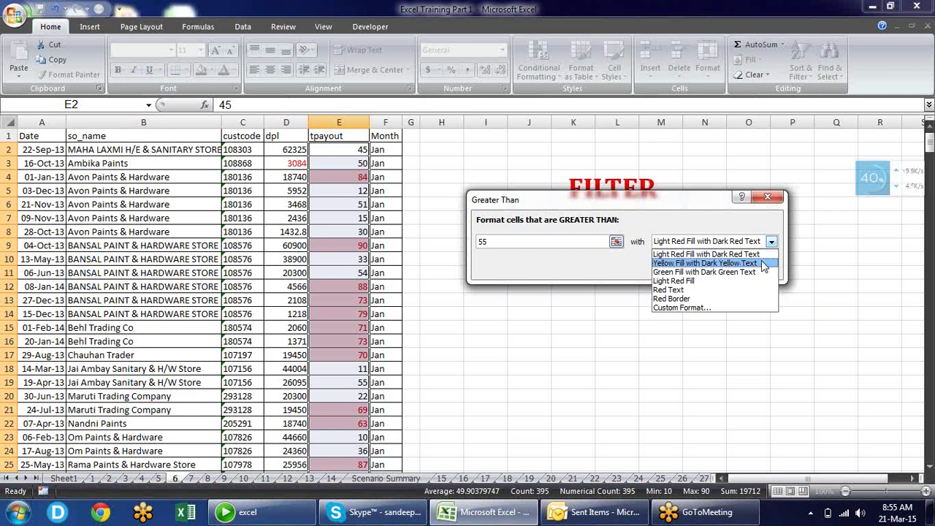
pyautogui.click(764, 264)
pyautogui.click(772, 242)
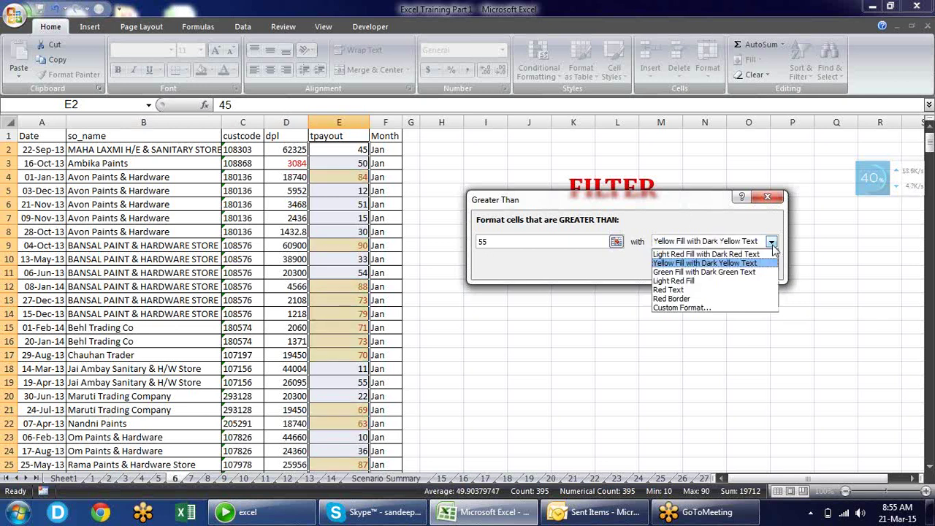
pyautogui.click(756, 273)
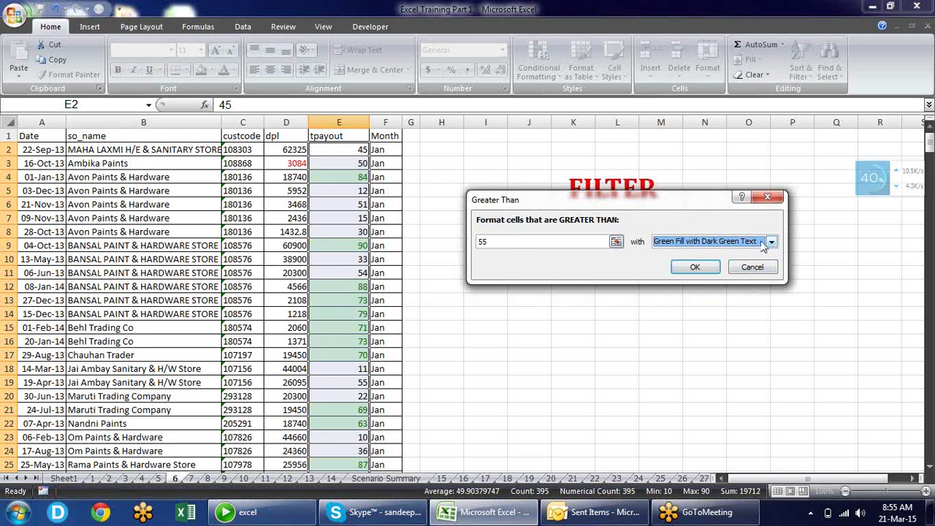
pyautogui.click(763, 243)
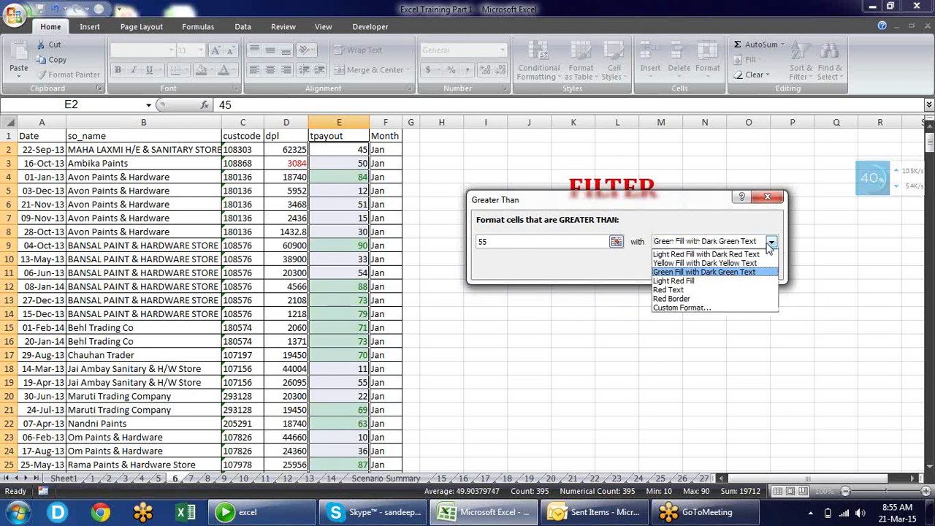
pyautogui.click(726, 281)
pyautogui.click(770, 241)
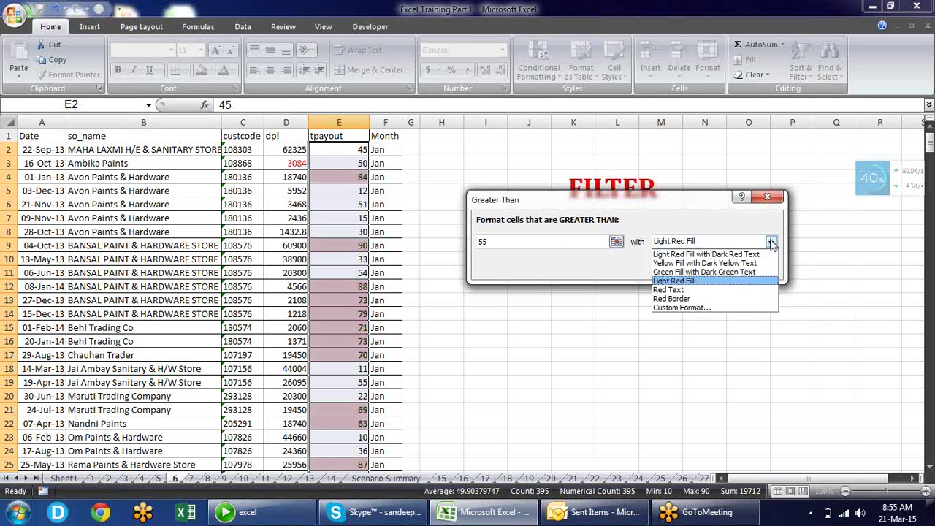
pyautogui.click(738, 291)
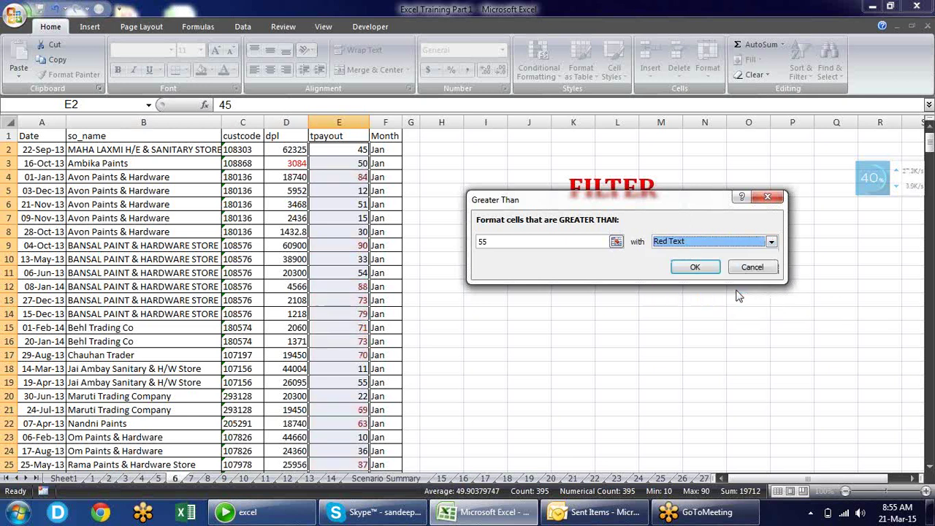
pyautogui.click(771, 242)
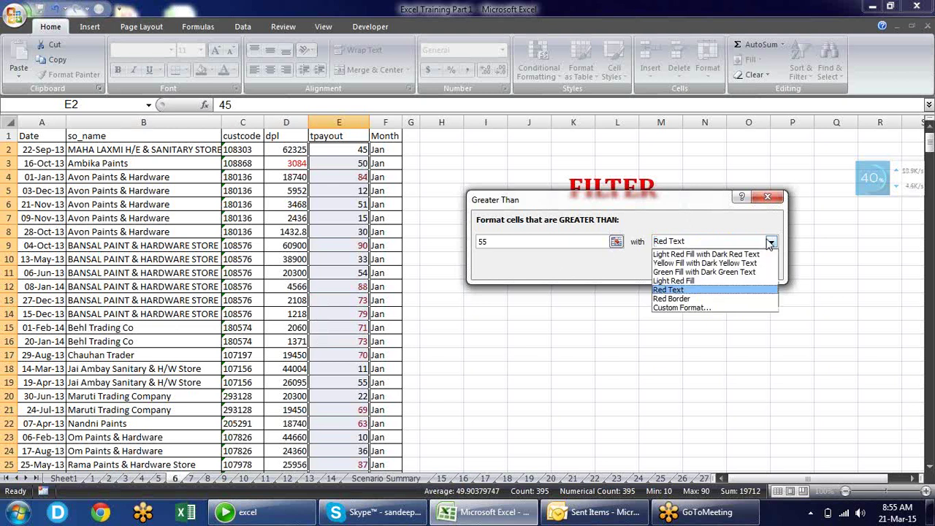
pyautogui.click(687, 309)
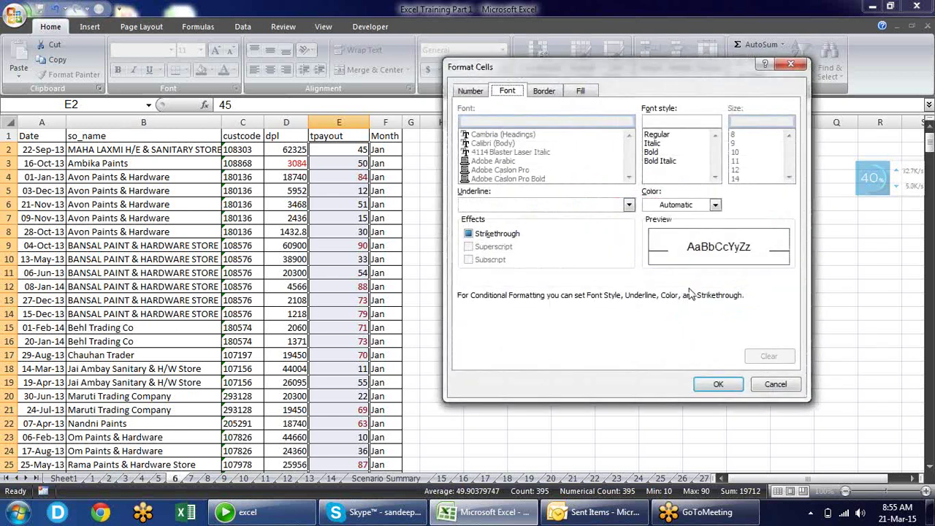
# Step: Look through the Number, Font, Border and Fill tabs of the custom format
pyautogui.click(477, 93)
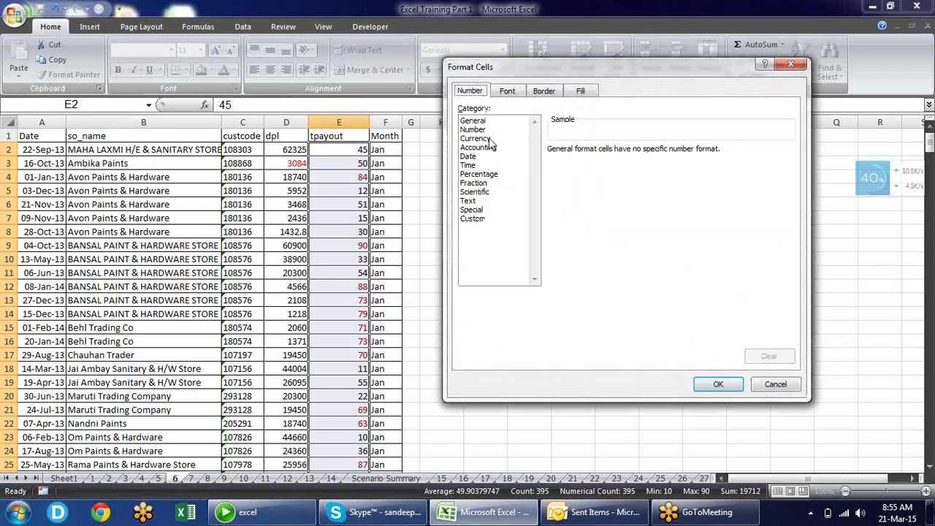
pyautogui.click(507, 92)
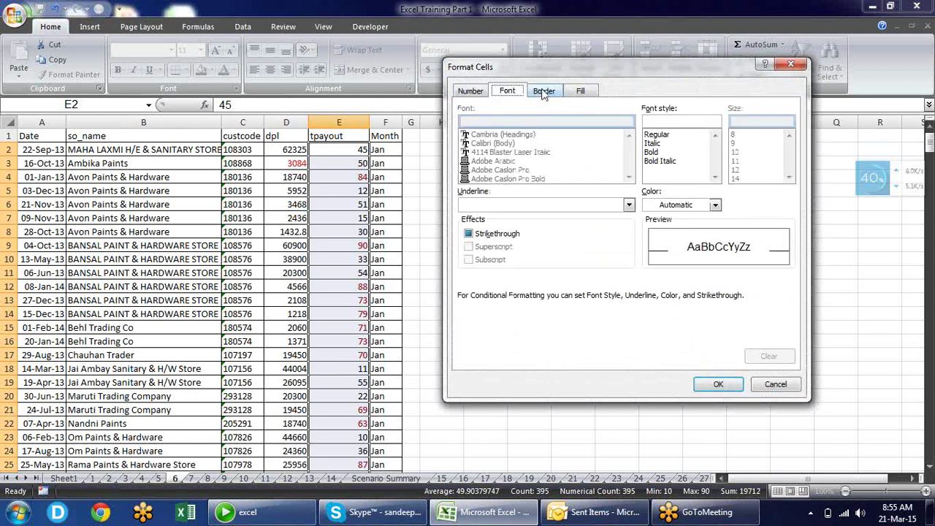
pyautogui.click(542, 92)
pyautogui.click(579, 92)
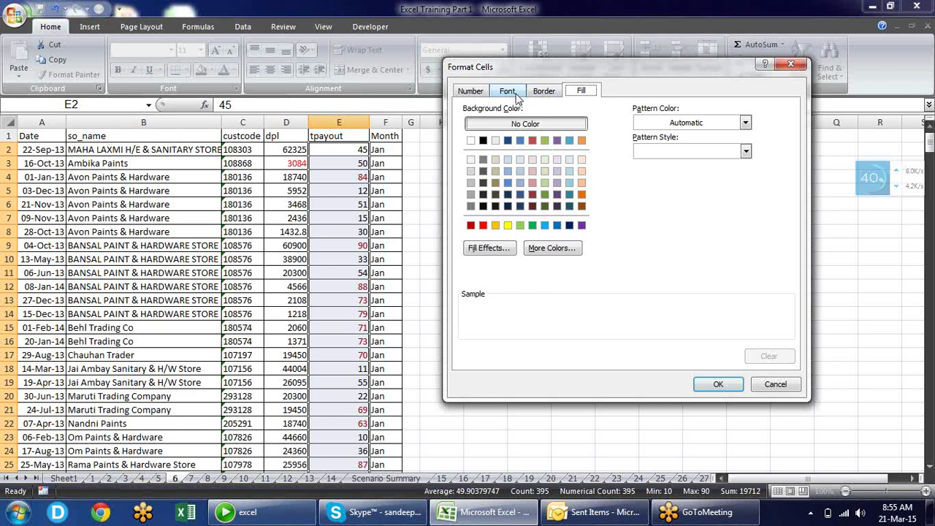
# Step: Cancel the custom format and apply Light Red Fill with Dark Red Text to values over 55
pyautogui.click(773, 384)
pyautogui.click(771, 242)
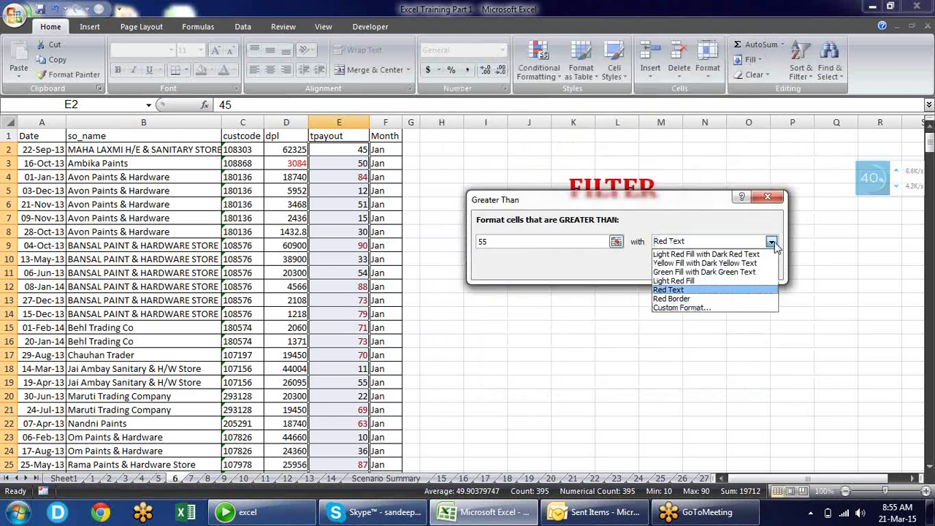
pyautogui.press('Escape')
pyautogui.press('Up')
pyautogui.press('Up')
pyautogui.press('Up')
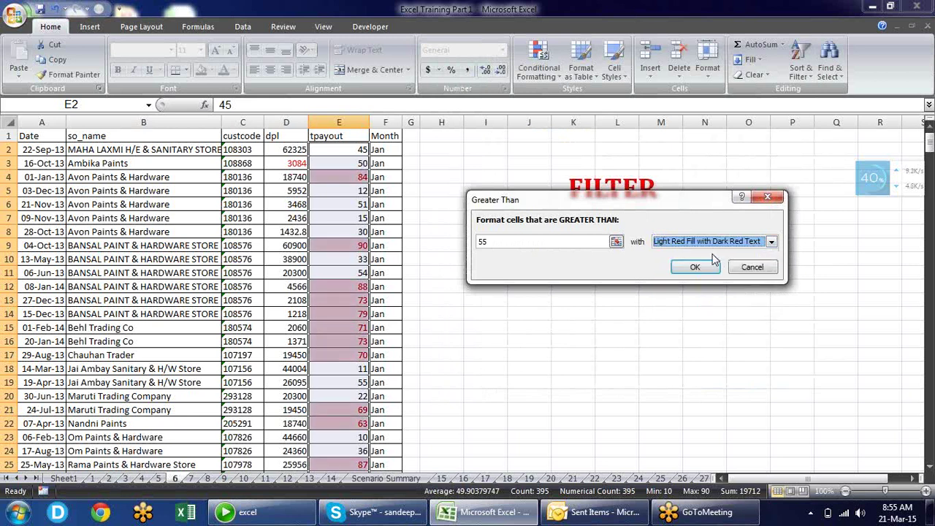
pyautogui.click(504, 242)
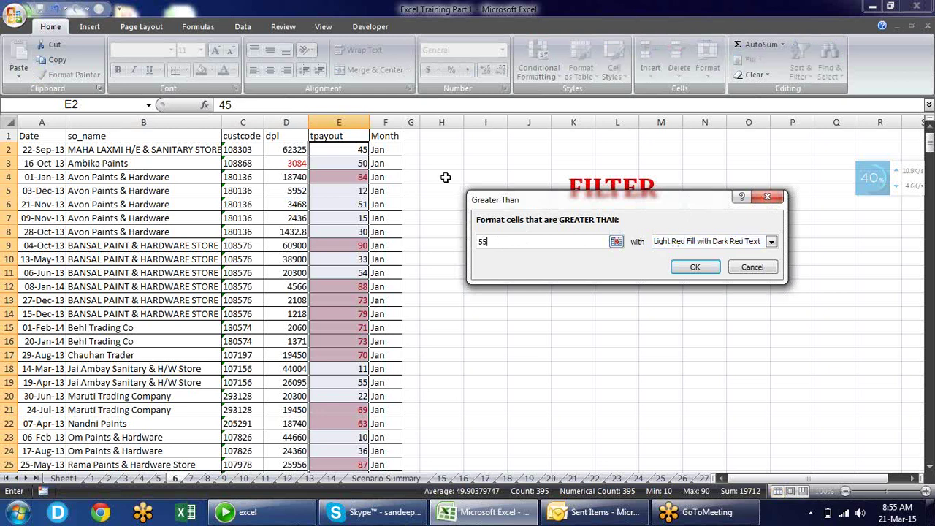
pyautogui.click(711, 268)
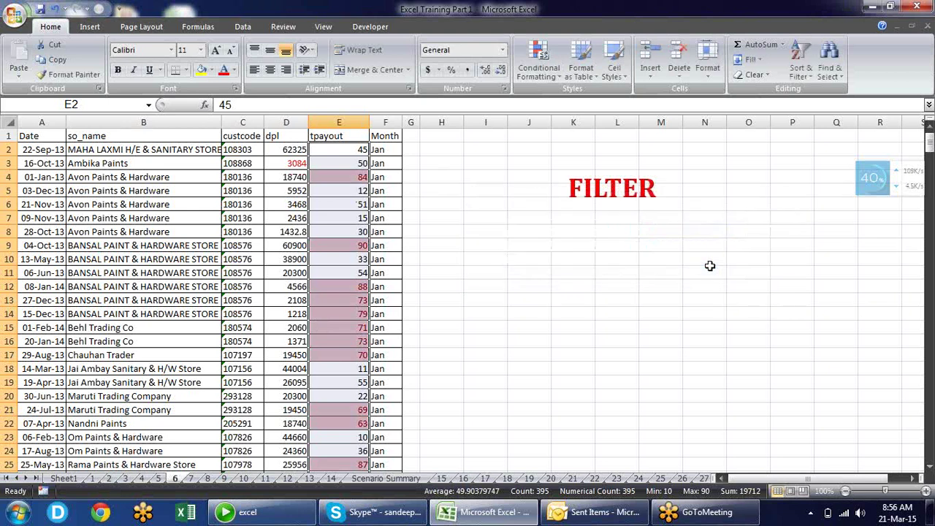
# Step: Change the tpayout in E4 from 84 to 40
pyautogui.click(519, 191)
pyautogui.click(365, 176)
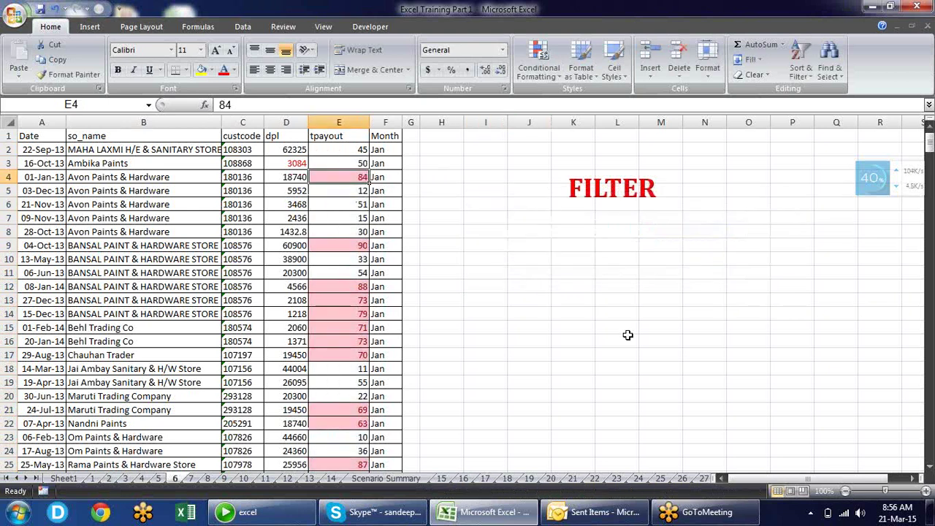
pyautogui.write('4')
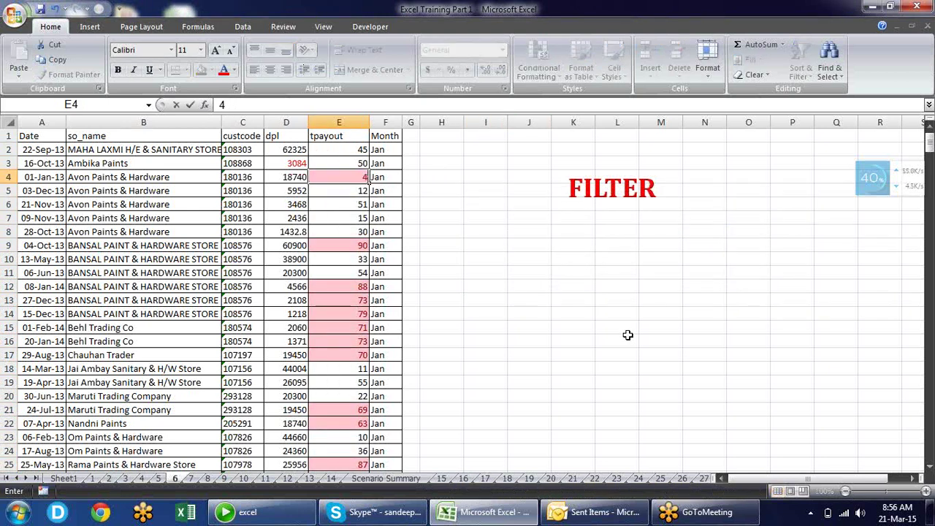
pyautogui.press('Return')
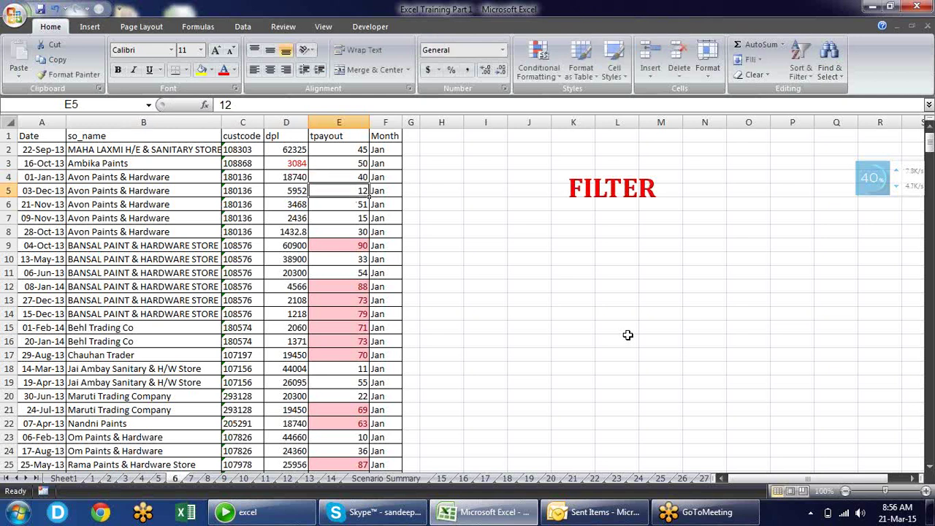
# Step: Reselect the tpayout values E2 through E396
pyautogui.press('Up')
pyautogui.press('Up')
pyautogui.press('Up')
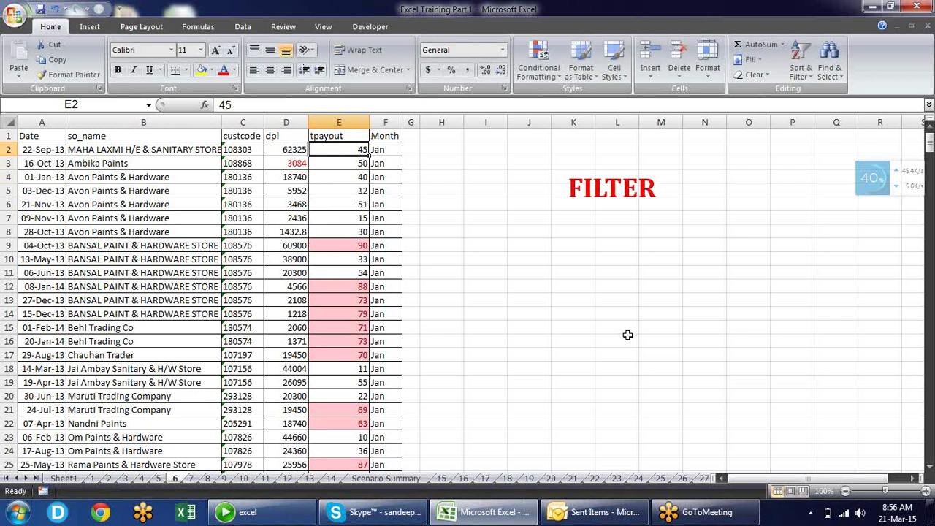
pyautogui.hotkey('ctrl', 'shift', 'Down')
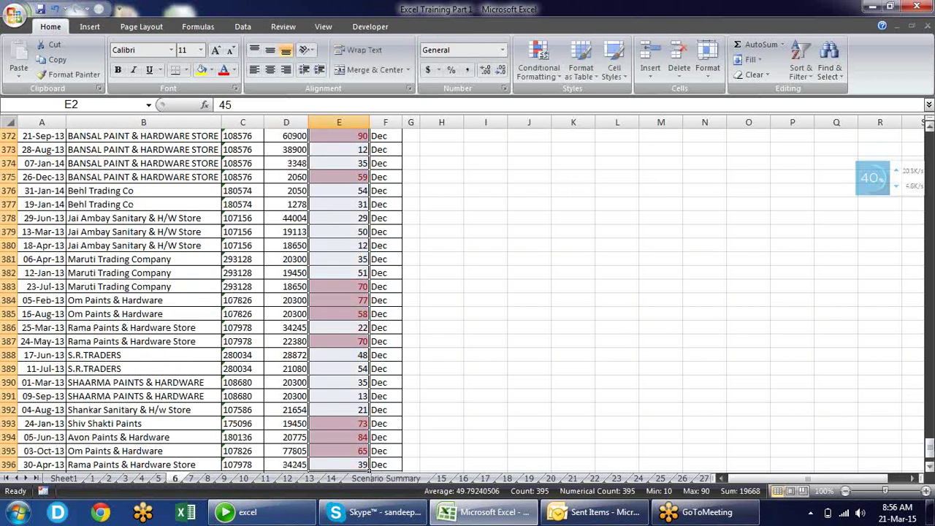
pyautogui.moveTo(929, 447); pyautogui.dragTo(929, 143)
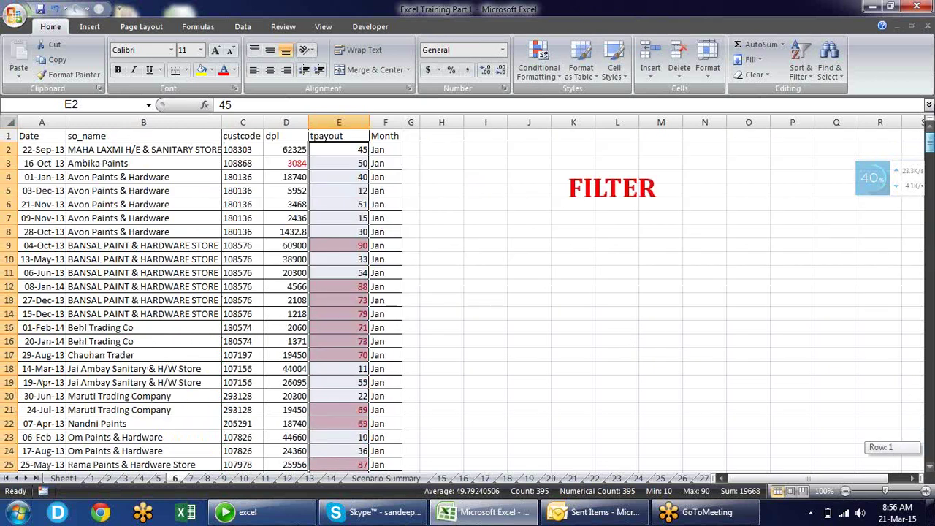
pyautogui.click(544, 67)
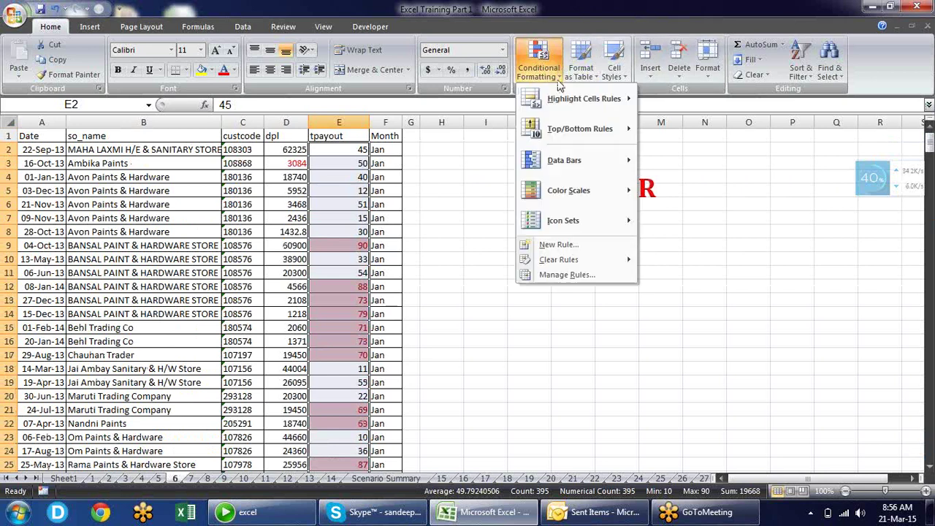
# Step: Highlight tpayout values less than 20 in light red
pyautogui.moveTo(573, 102)
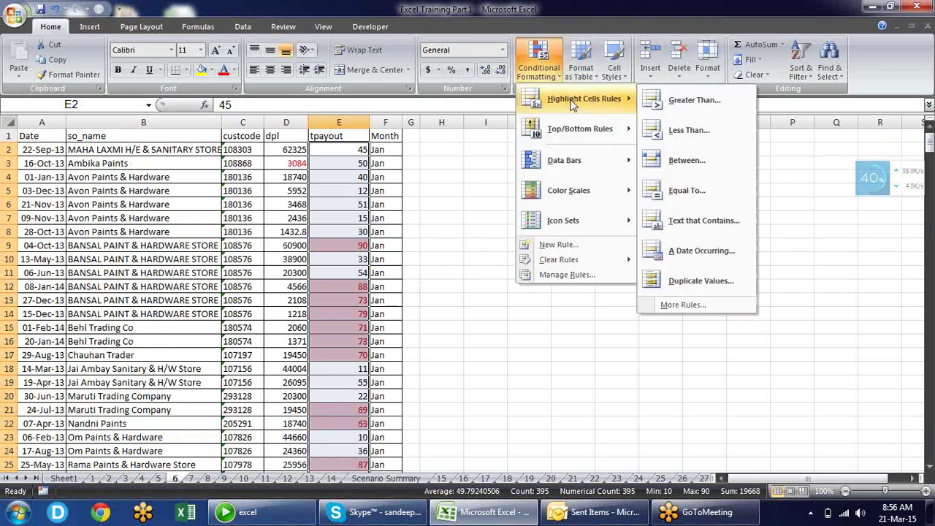
pyautogui.click(687, 141)
pyautogui.moveTo(592, 203); pyautogui.dragTo(647, 226)
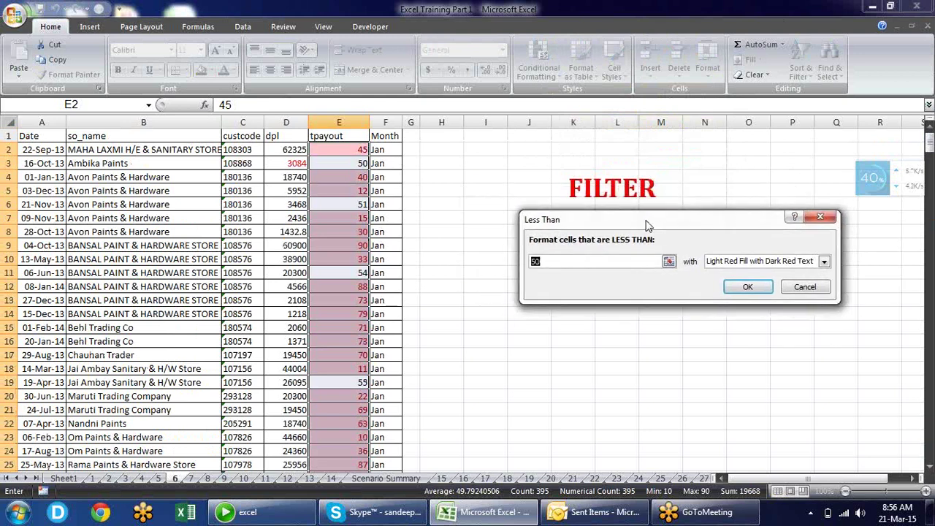
pyautogui.write('20')
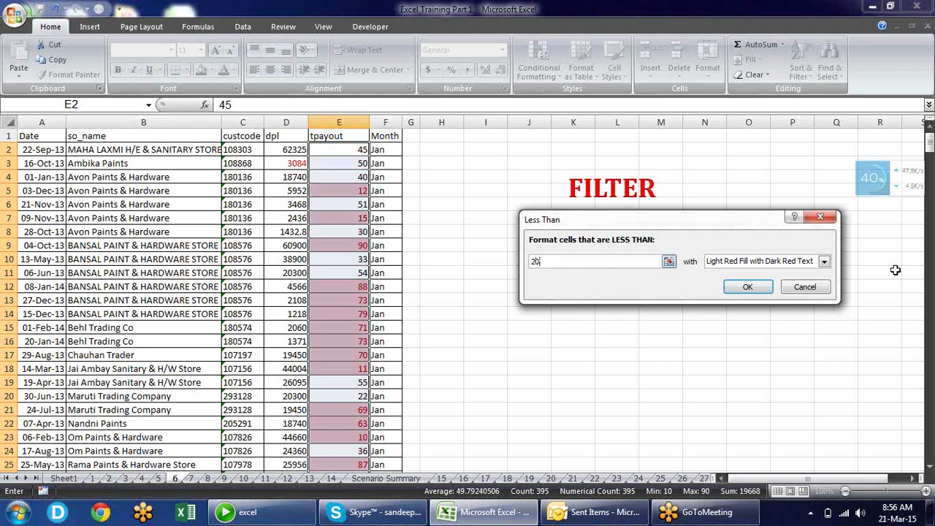
pyautogui.click(764, 292)
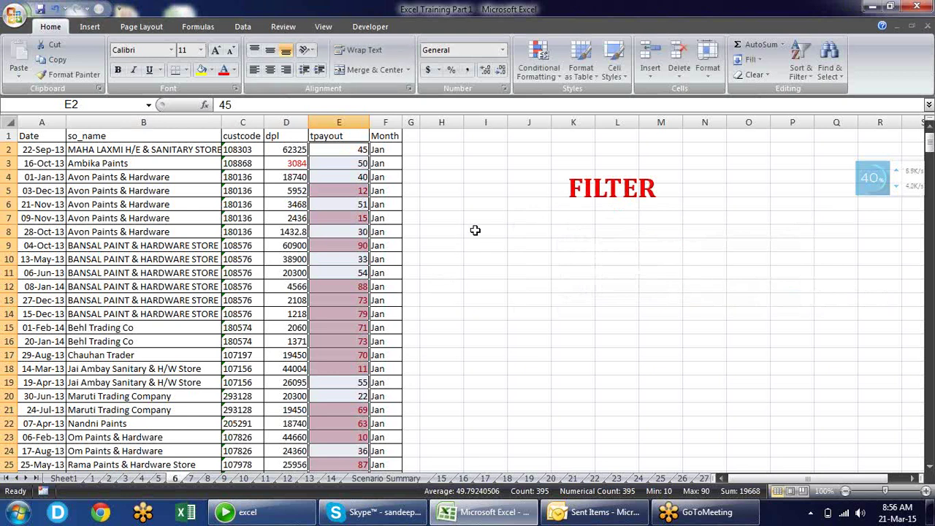
# Step: Start another Greater Than highlight rule on the tpayout values
pyautogui.click(552, 79)
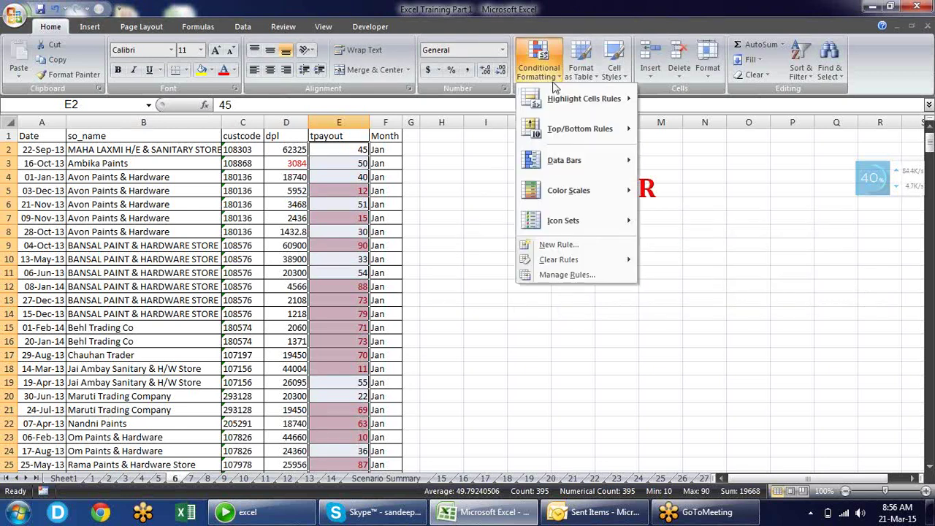
pyautogui.moveTo(583, 106)
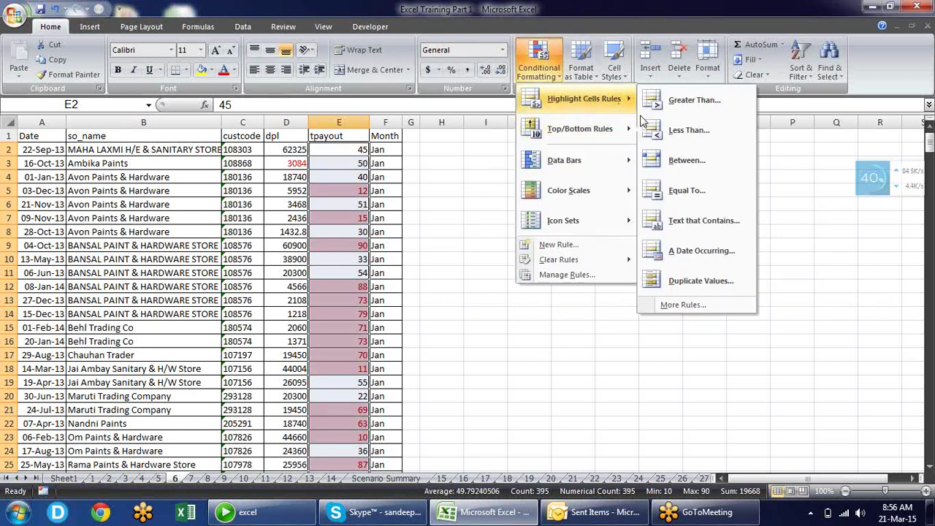
pyautogui.click(687, 108)
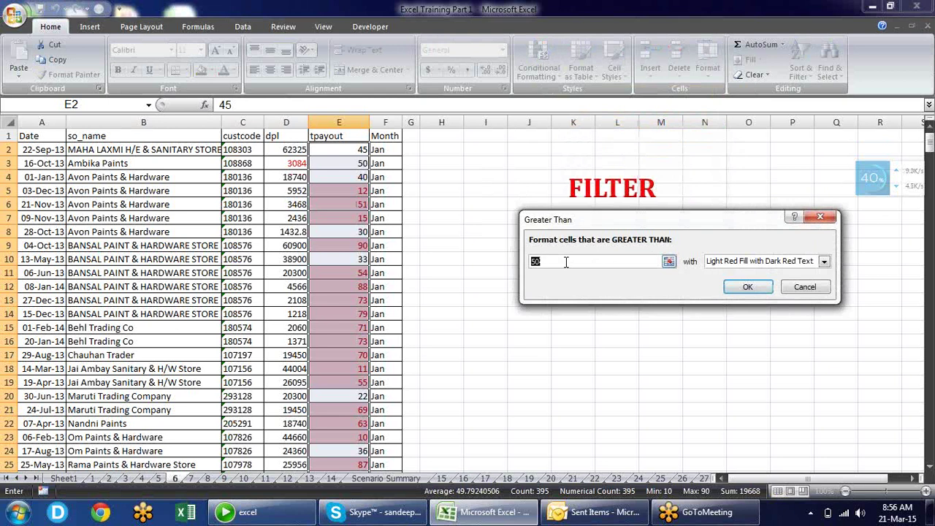
# Step: Set the Greater Than threshold to 50, removing a stray comma, and apply the rule
pyautogui.write('50')
pyautogui.write(',')
pyautogui.press('BackSpace')
pyautogui.write(',')
pyautogui.click(757, 291)
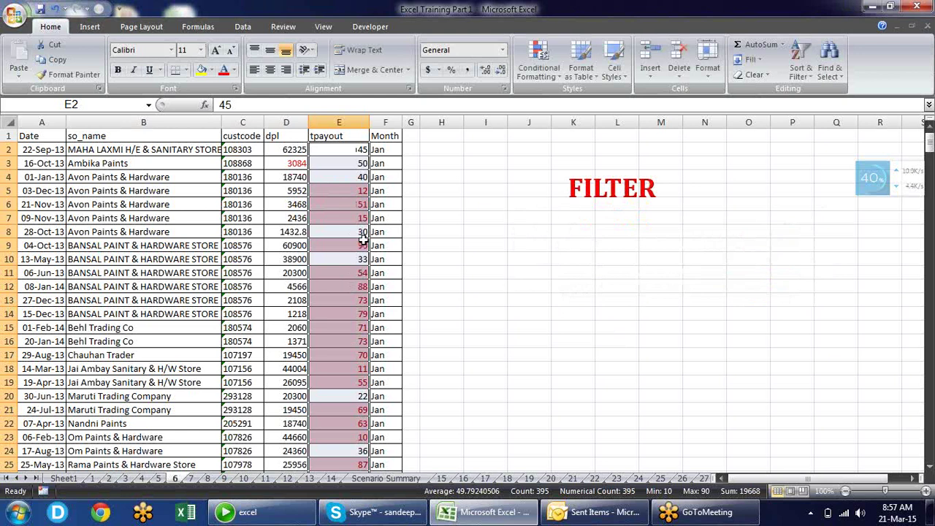
# Step: Delete the Cell Value < 20 and Cell Value > 50 rules, keeping only the > 55 rule
pyautogui.click(557, 77)
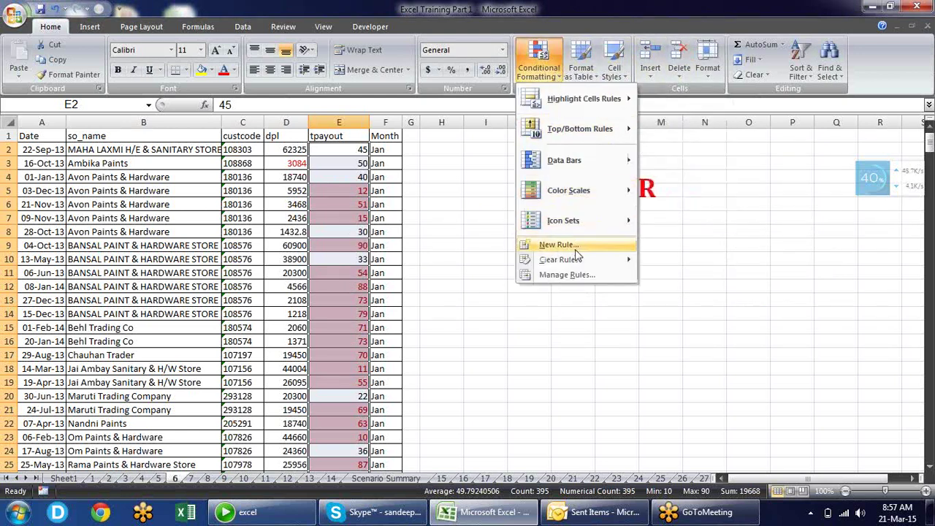
pyautogui.click(573, 277)
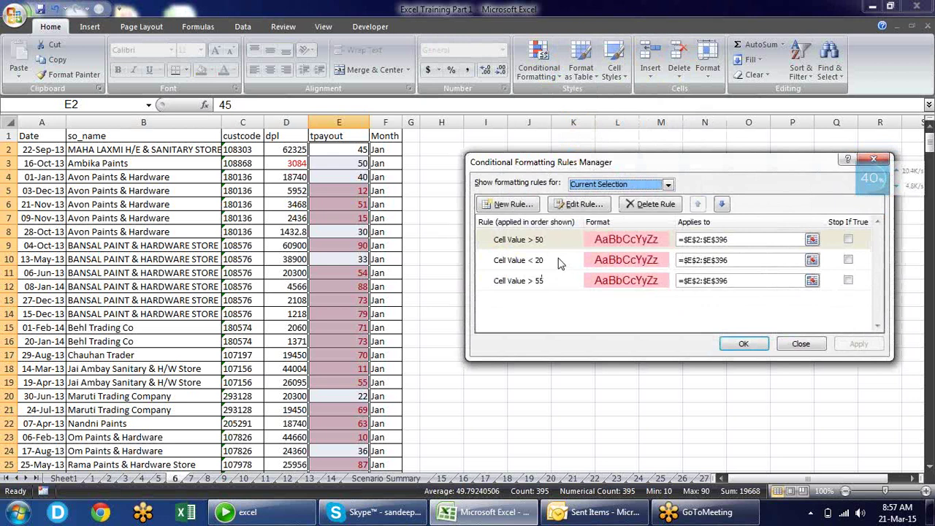
pyautogui.click(553, 263)
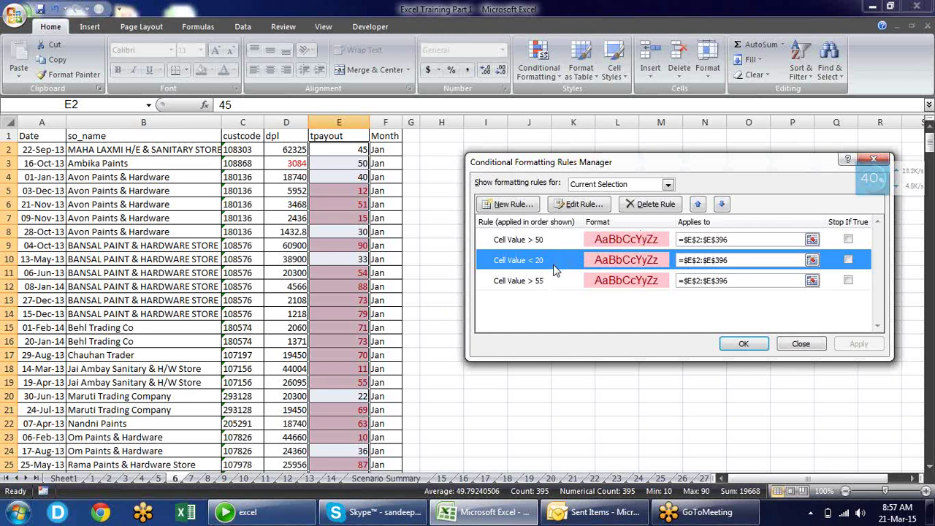
pyautogui.click(547, 283)
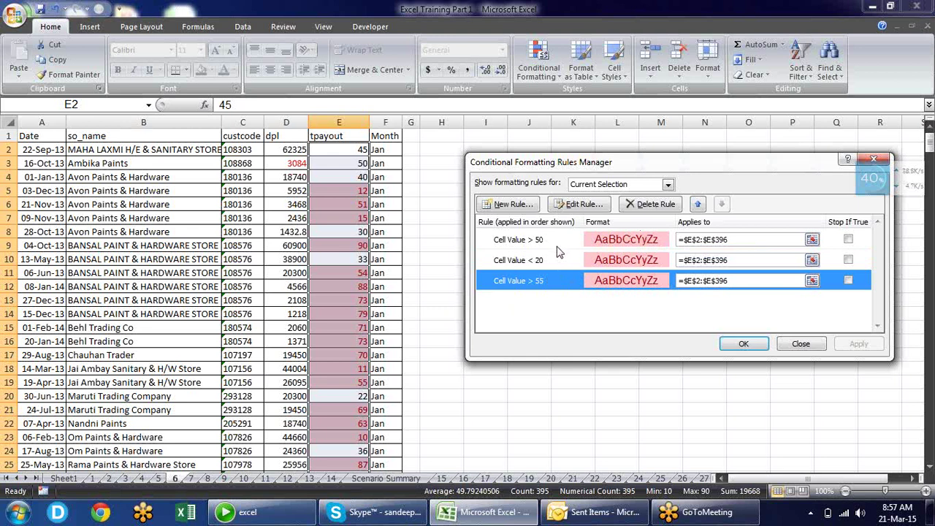
pyautogui.click(551, 262)
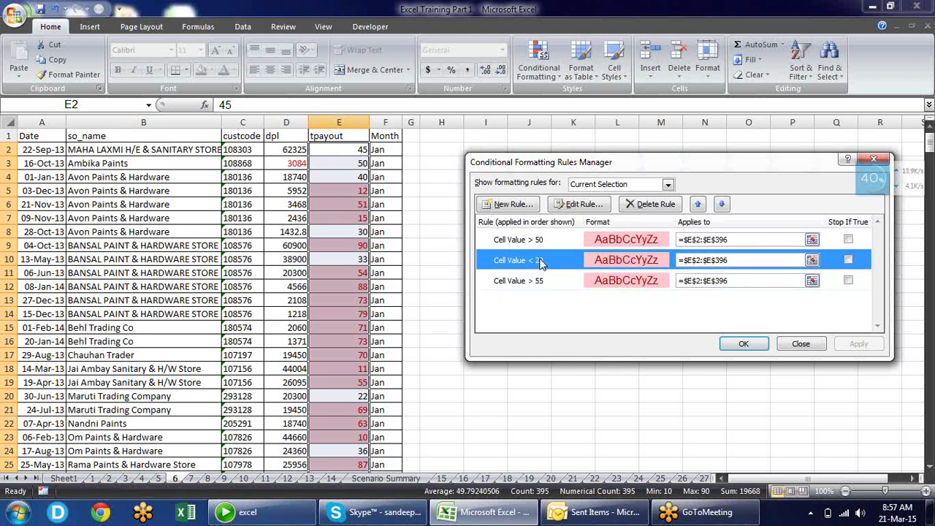
pyautogui.click(646, 207)
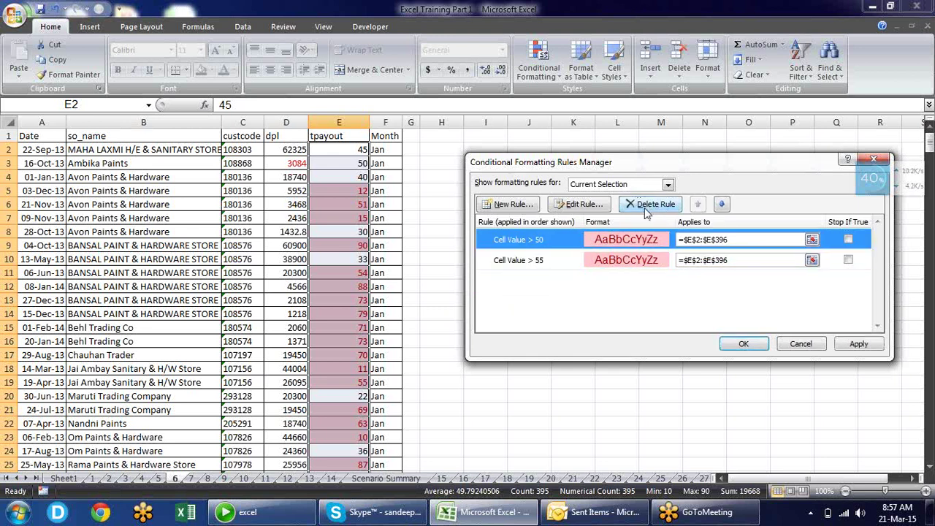
pyautogui.click(646, 206)
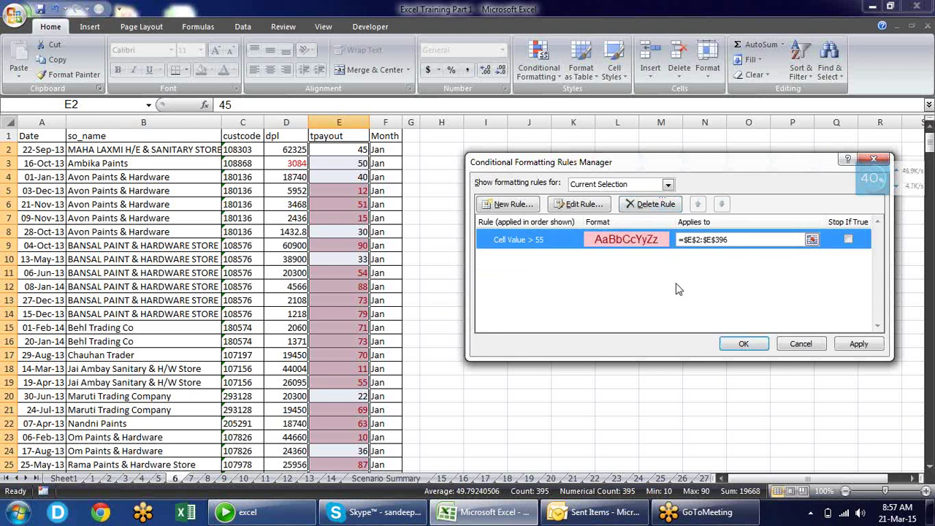
pyautogui.click(851, 346)
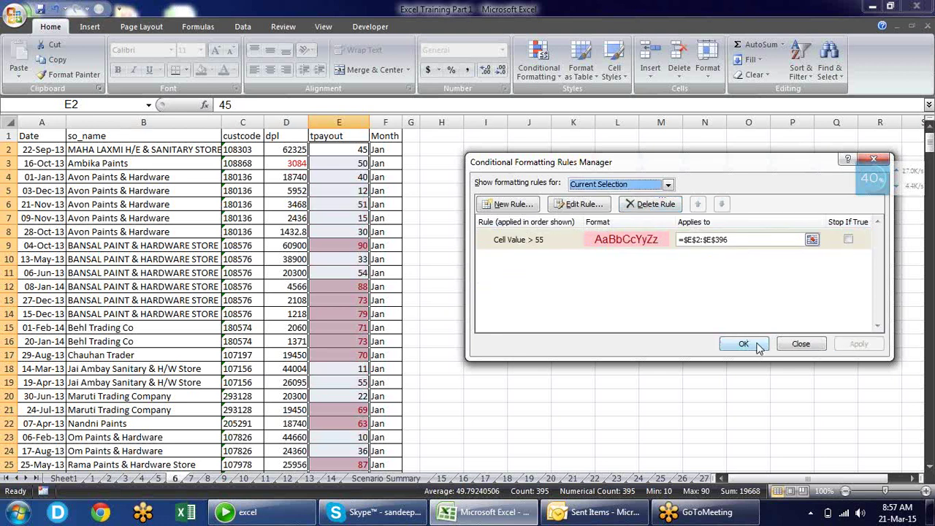
pyautogui.click(756, 347)
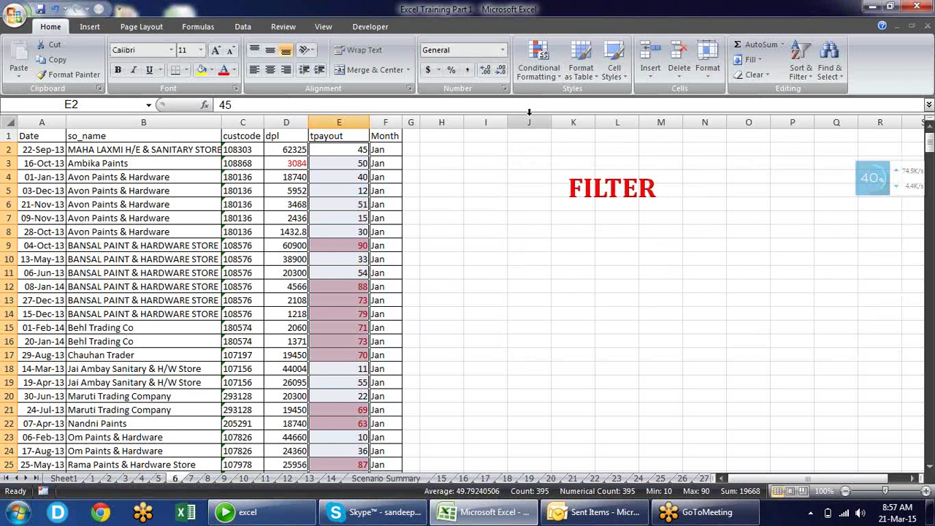
pyautogui.click(549, 77)
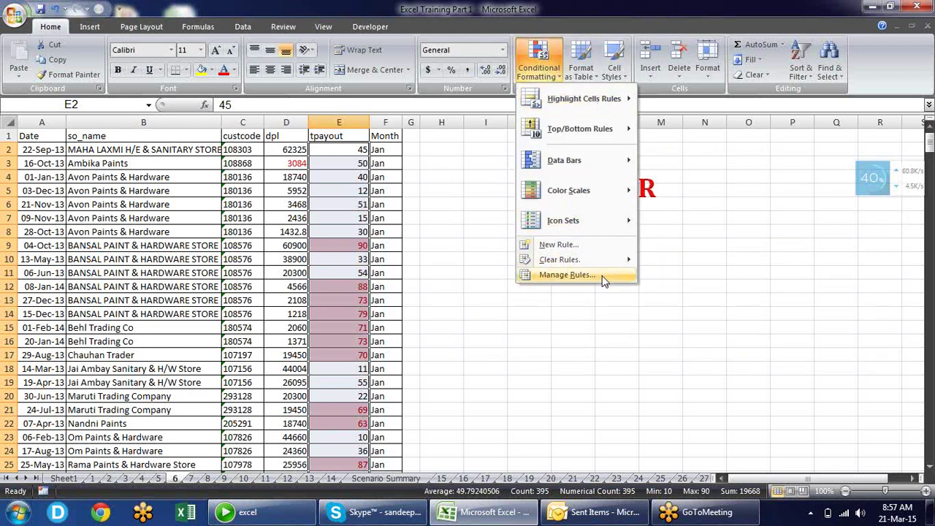
# Step: Clear the conditional formatting rules from the selected tpayout cells E2:E396
pyautogui.moveTo(607, 261)
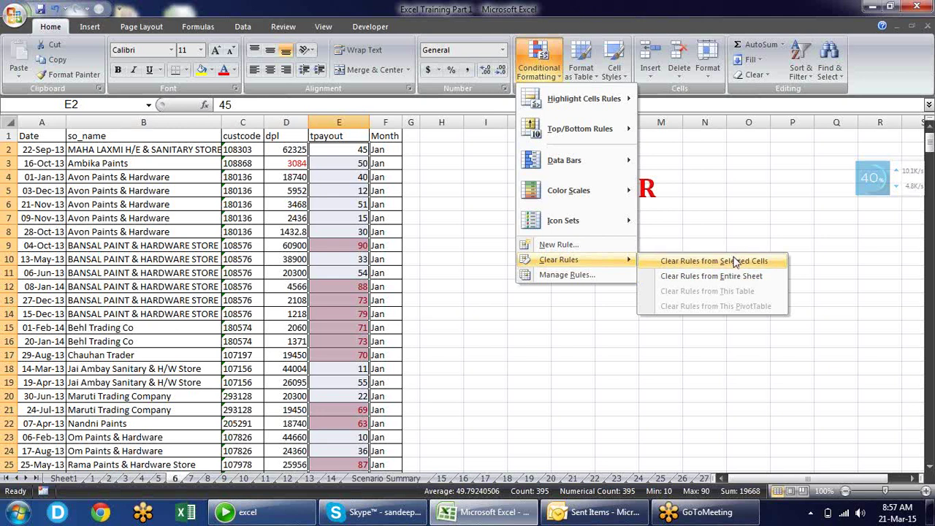
pyautogui.click(733, 260)
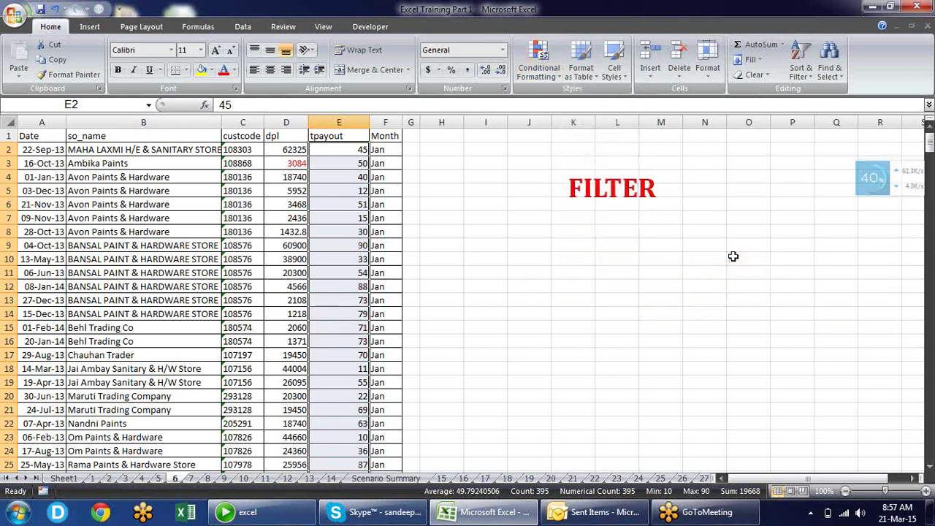
# Step: Start a Between highlight rule for tpayout, initially entering 50 as the lower bound
pyautogui.click(552, 75)
pyautogui.moveTo(589, 105)
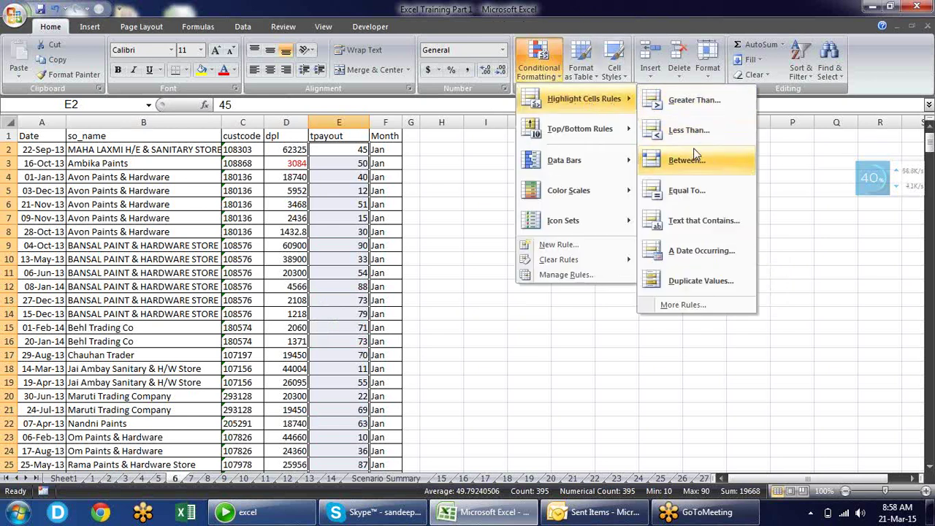
pyautogui.click(696, 166)
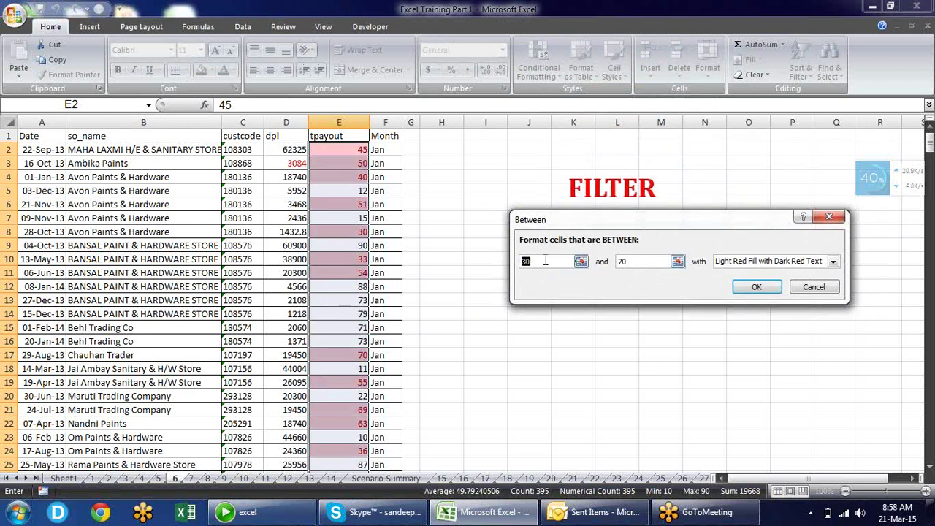
pyautogui.write('50')
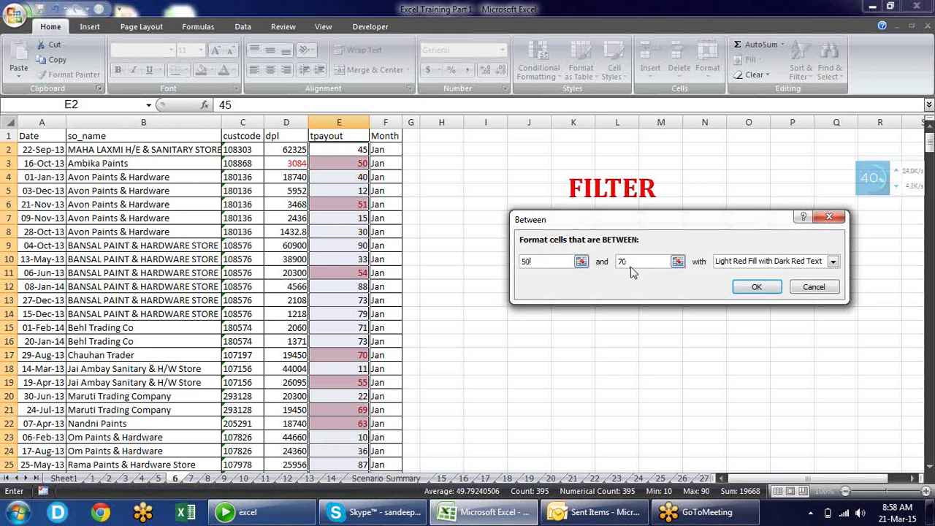
pyautogui.moveTo(633, 221); pyautogui.dragTo(585, 218)
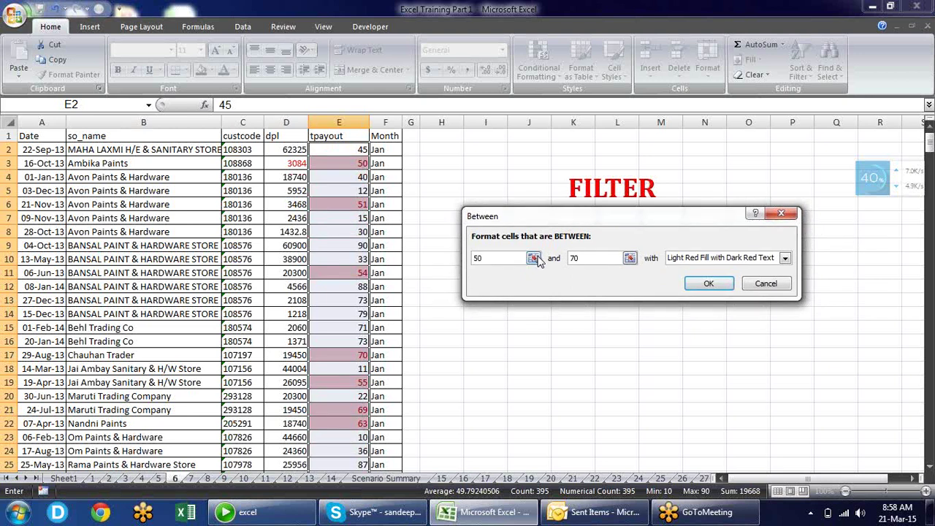
# Step: Set the Between bounds to cells $I$1 and $J$1 and apply the light red highlight
pyautogui.click(536, 260)
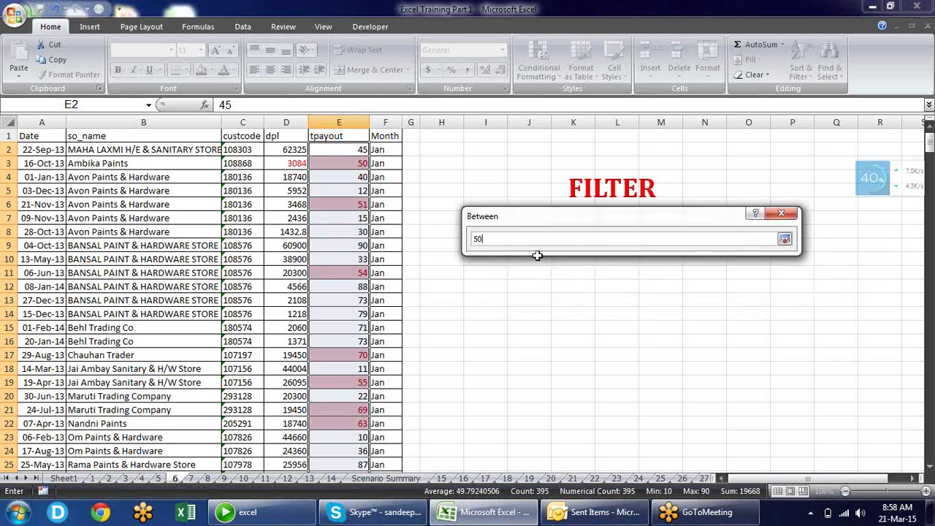
pyautogui.press('BackSpace')
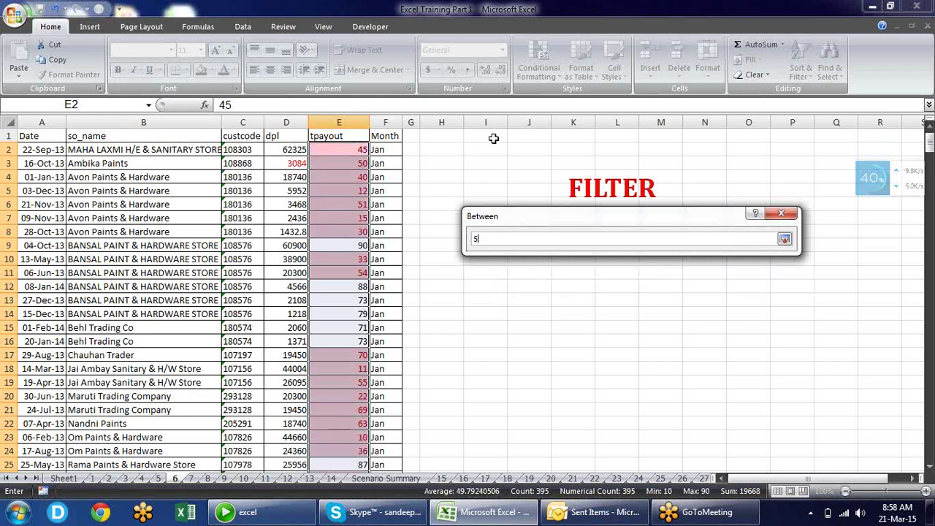
pyautogui.click(493, 138)
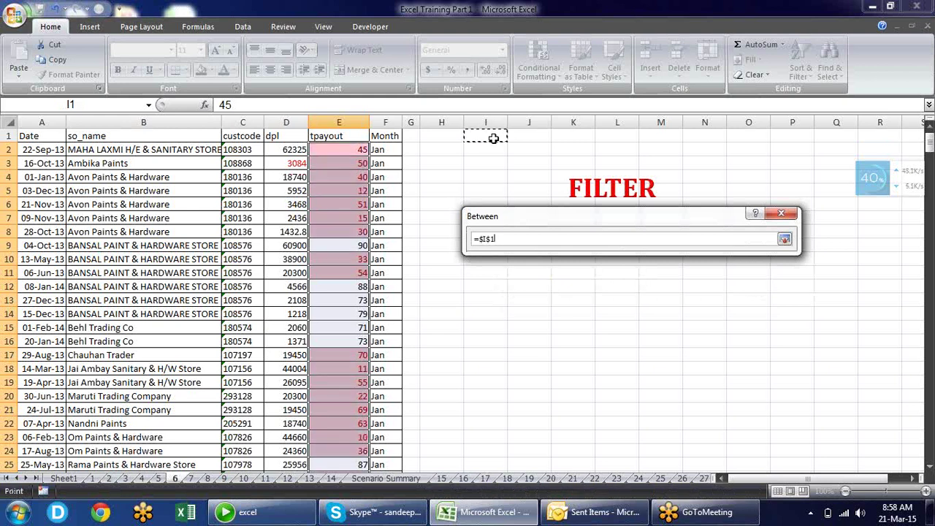
pyautogui.click(784, 239)
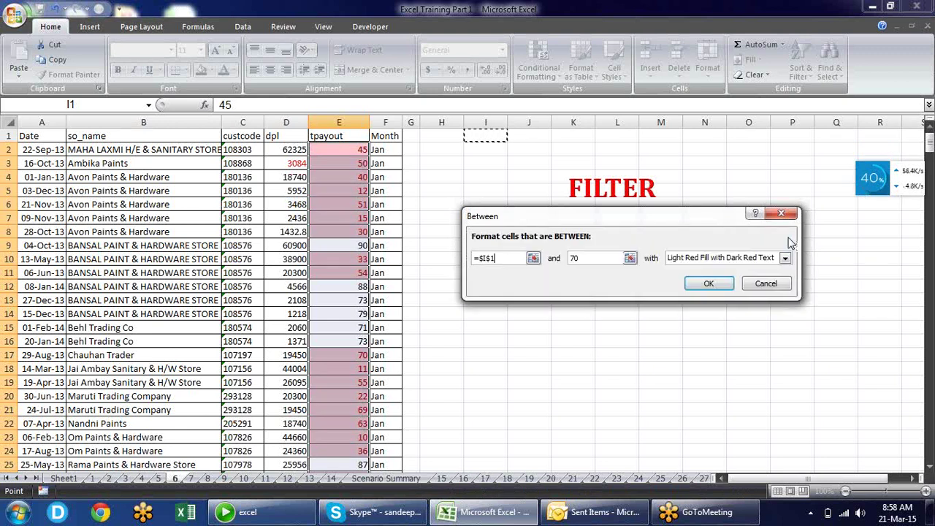
pyautogui.click(630, 258)
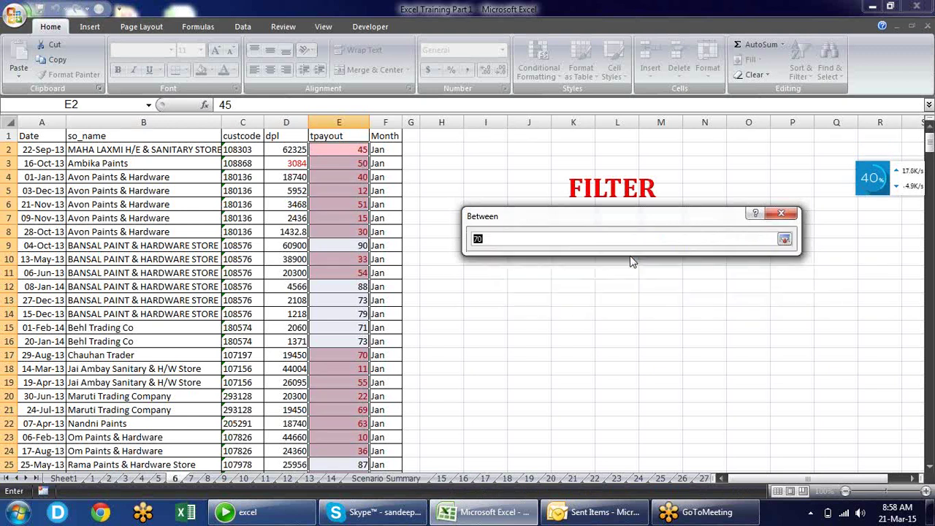
pyautogui.click(540, 134)
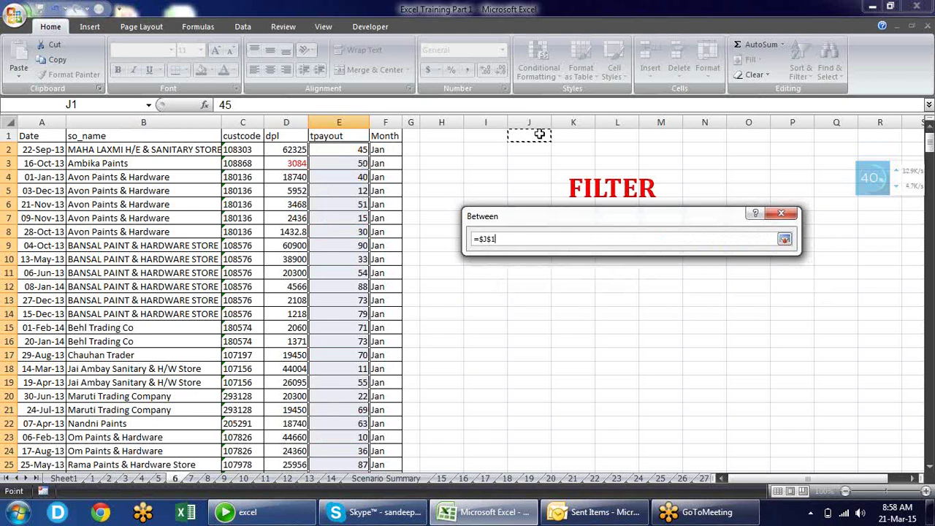
pyautogui.press('Return')
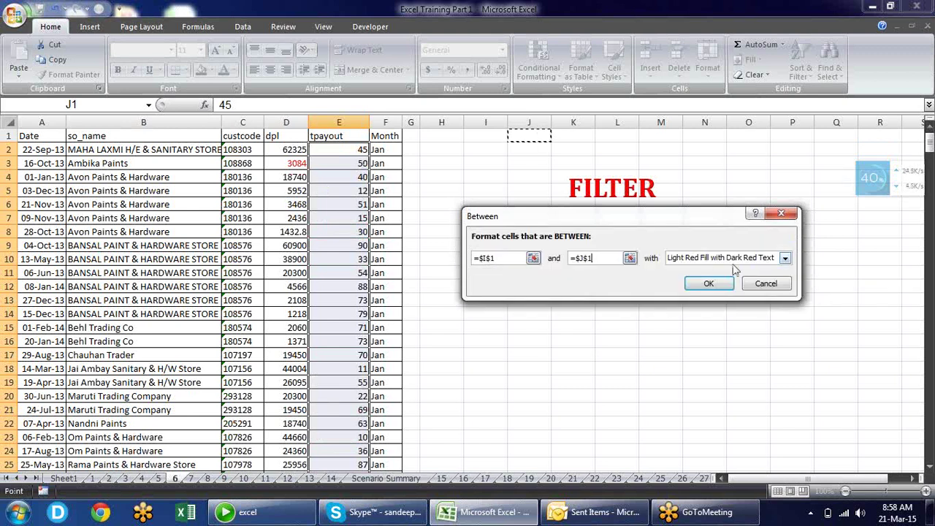
pyautogui.click(708, 284)
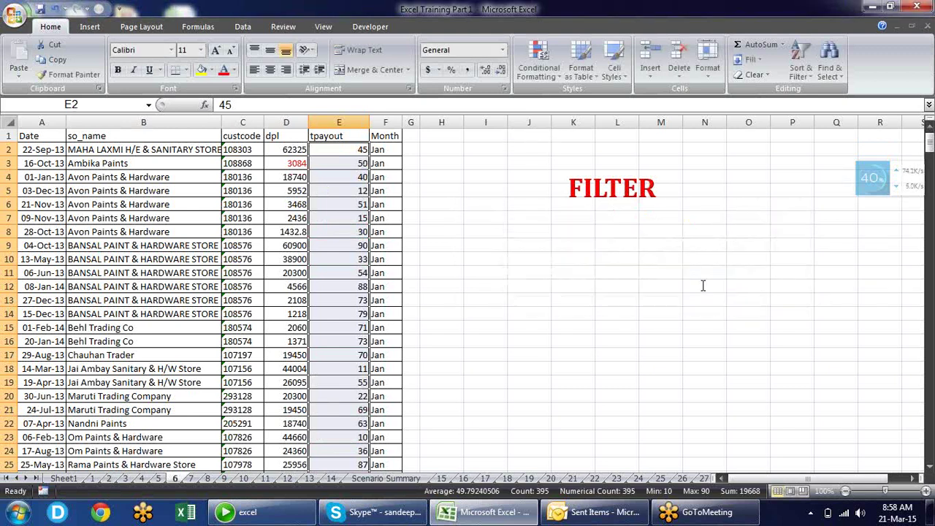
pyautogui.click(487, 131)
pyautogui.write('10')
pyautogui.press('Tab')
pyautogui.write('30')
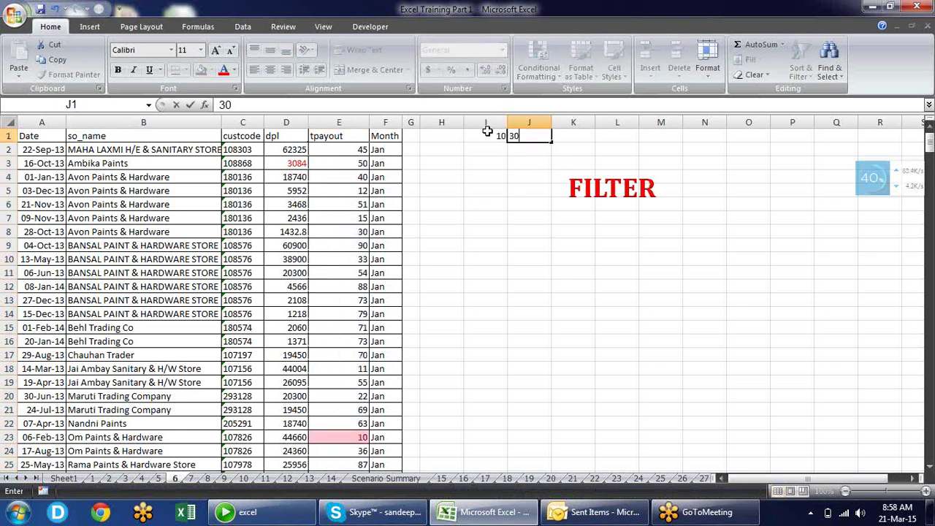
pyautogui.press('Return')
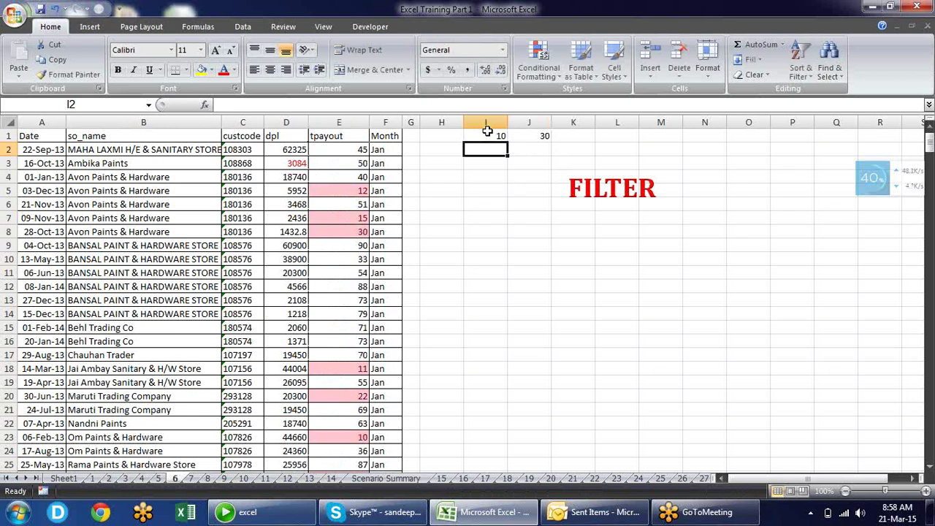
pyautogui.press('Up')
pyautogui.press('Right')
pyautogui.write('50')
pyautogui.press('Return')
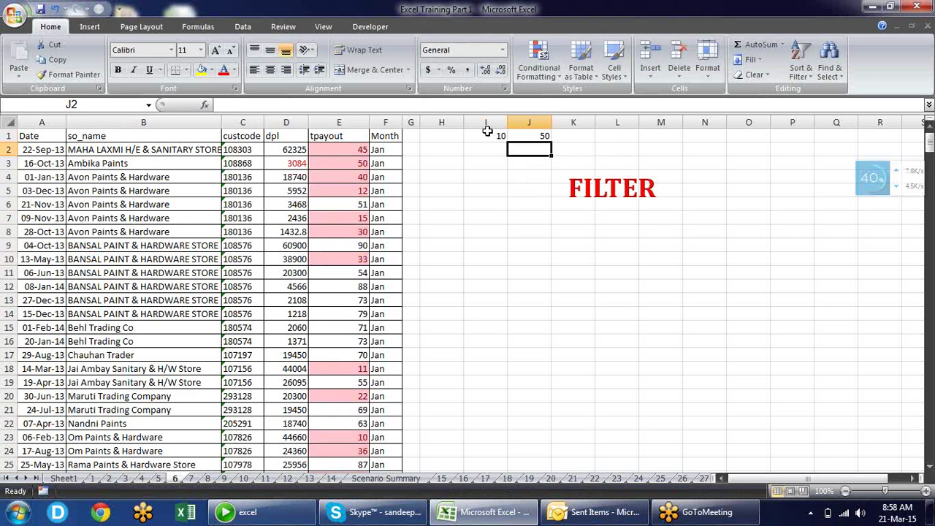
pyautogui.press('Up')
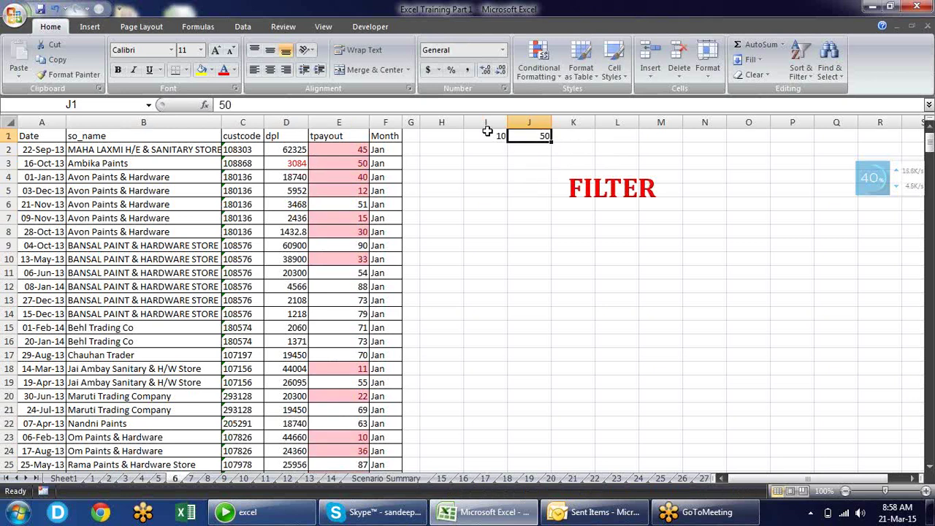
pyautogui.write('40')
pyautogui.press('Return')
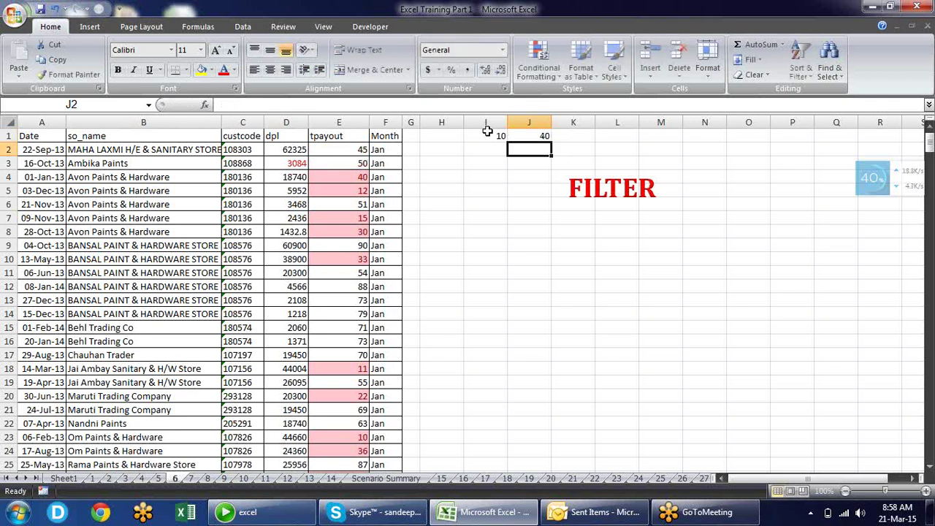
pyautogui.press('Up')
pyautogui.press('Left')
pyautogui.hotkey('shift', 'Right')
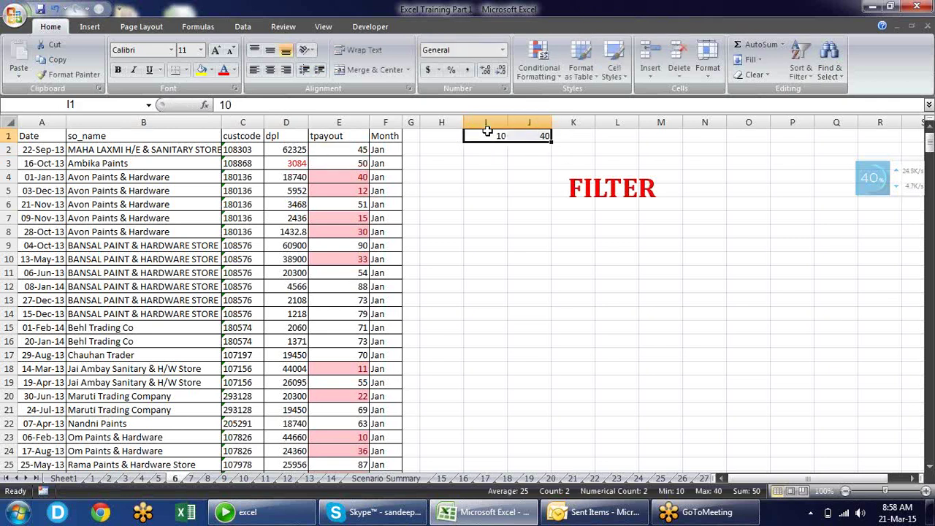
pyautogui.press('Delete')
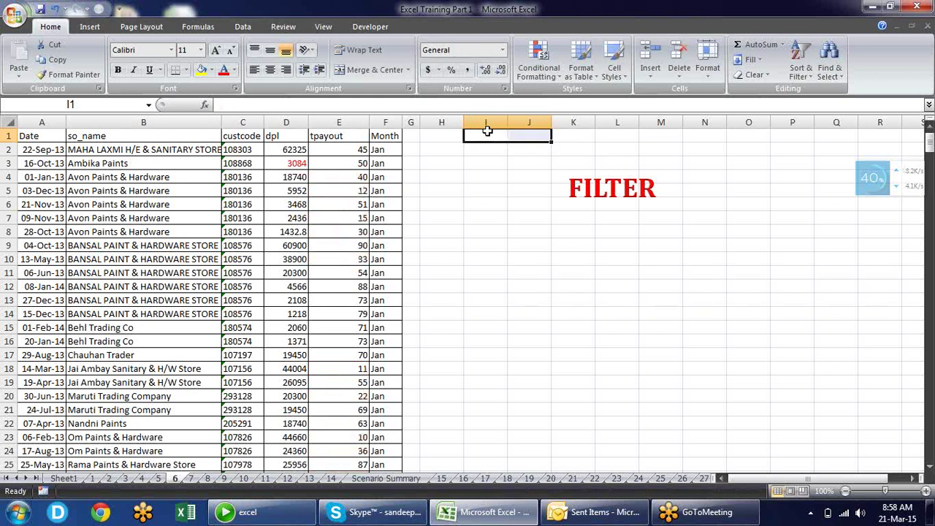
# Step: Clear all conditional formatting rules from the entire sheet
pyautogui.click(538, 59)
pyautogui.moveTo(579, 256)
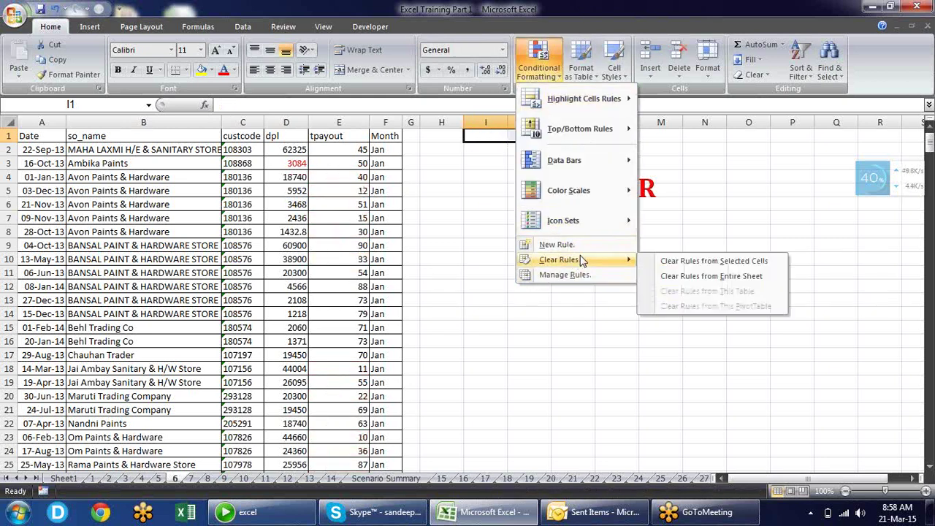
pyautogui.click(716, 276)
# Step: Select the tpayout values from E2 to the last row and bring up Highlight Cells Rules
pyautogui.click(350, 146)
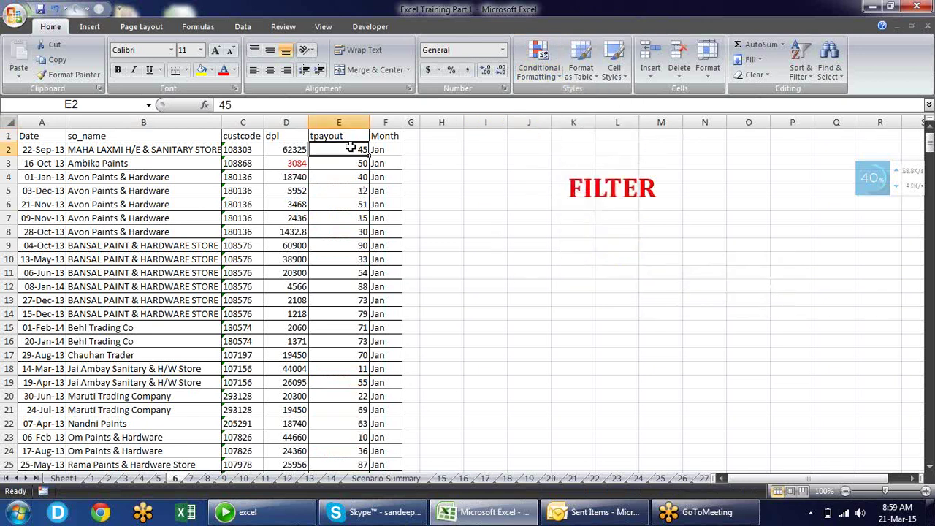
pyautogui.hotkey('ctrl', 'shift', 'Down')
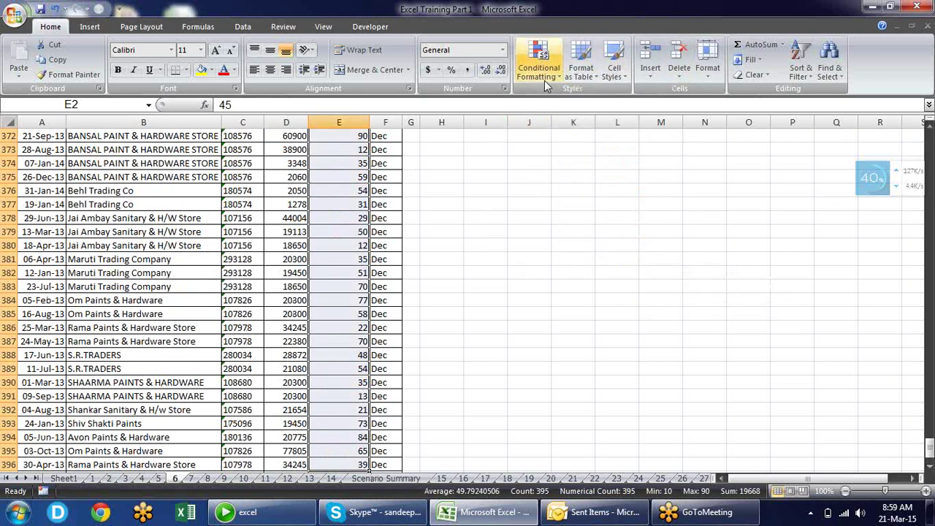
pyautogui.click(542, 69)
pyautogui.moveTo(585, 99)
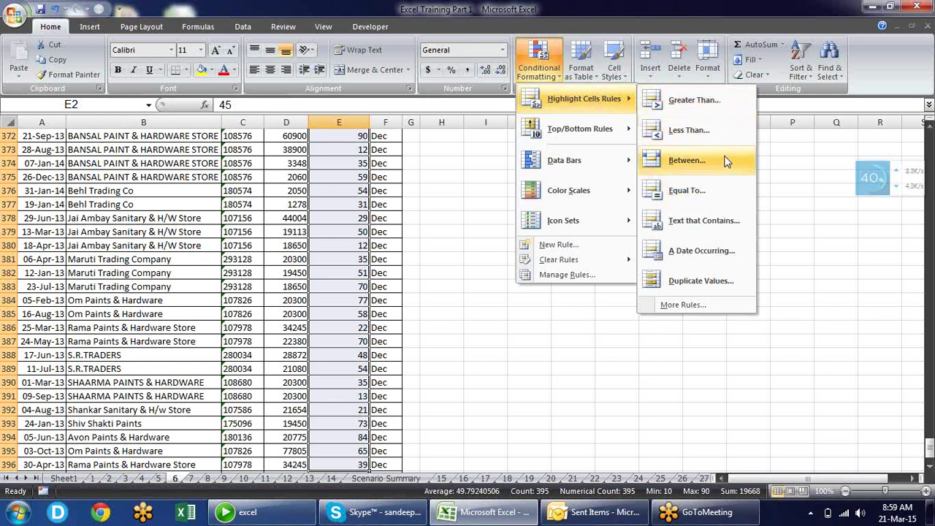
# Step: Cancel the Equal To rule without applying it and dismiss the highlight rule choices
pyautogui.click(716, 191)
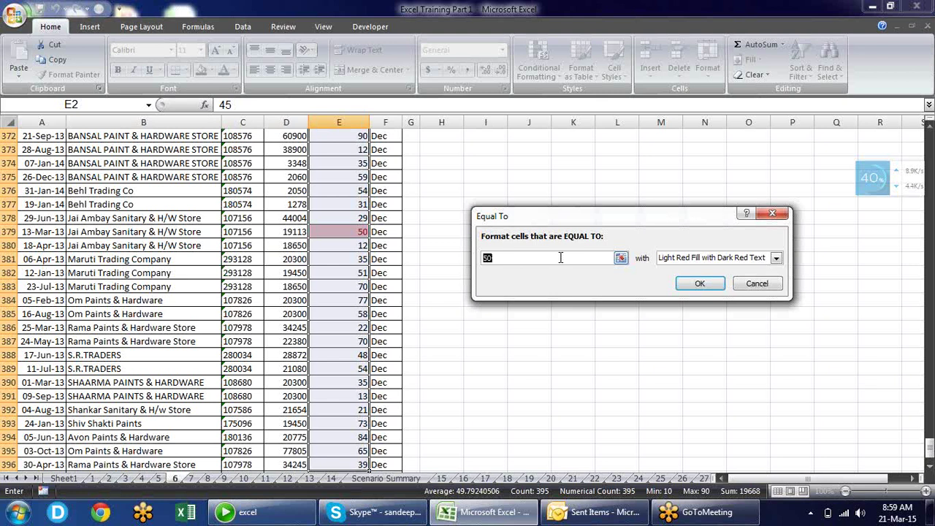
pyautogui.press('Escape')
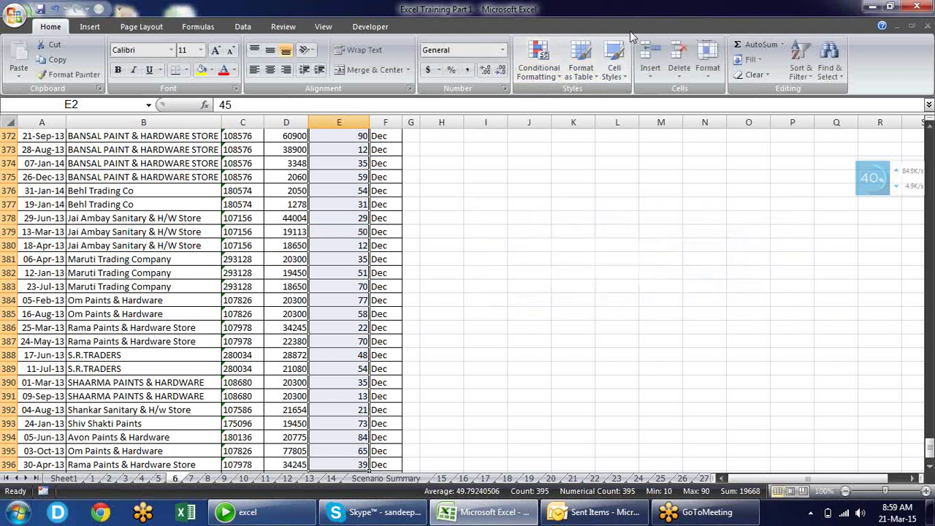
pyautogui.click(538, 65)
pyautogui.moveTo(617, 99)
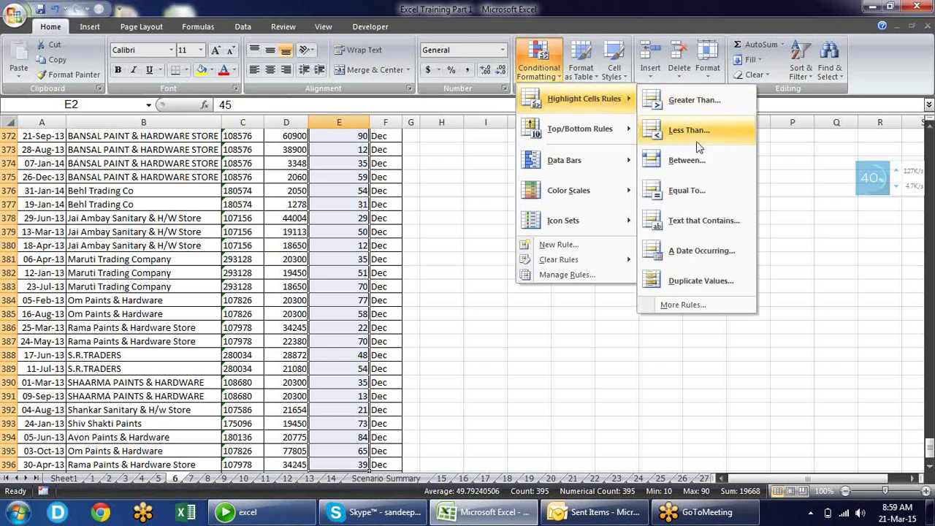
pyautogui.click(487, 179)
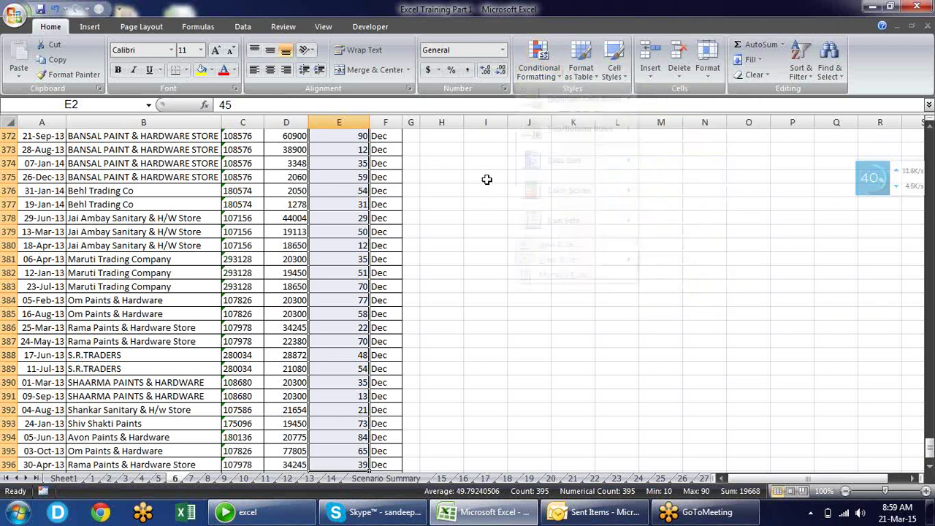
# Step: Select the so_name entries from the top of the data down to the last row
pyautogui.press('Left')
pyautogui.press('Left')
pyautogui.press('Left')
pyautogui.press('Left')
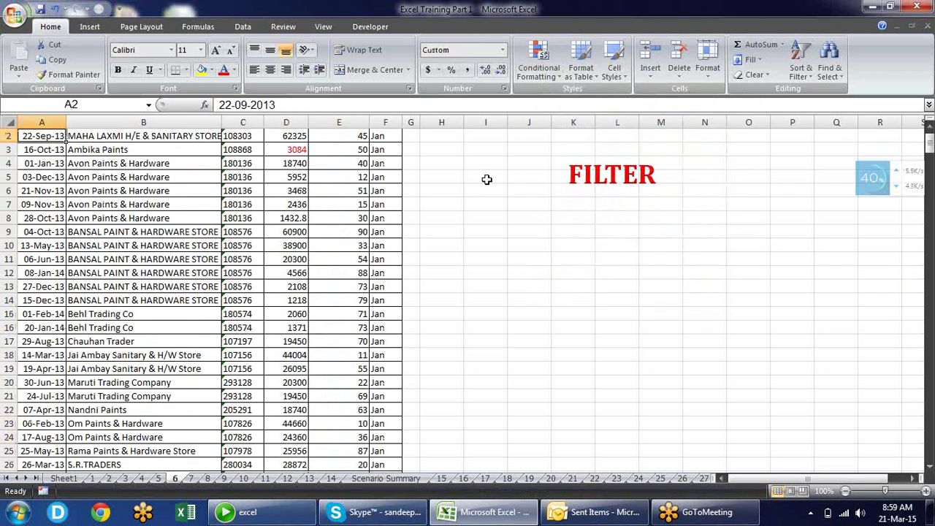
pyautogui.press('Right')
pyautogui.press('Up')
pyautogui.hotkey('ctrl', 'shift', 'Down')
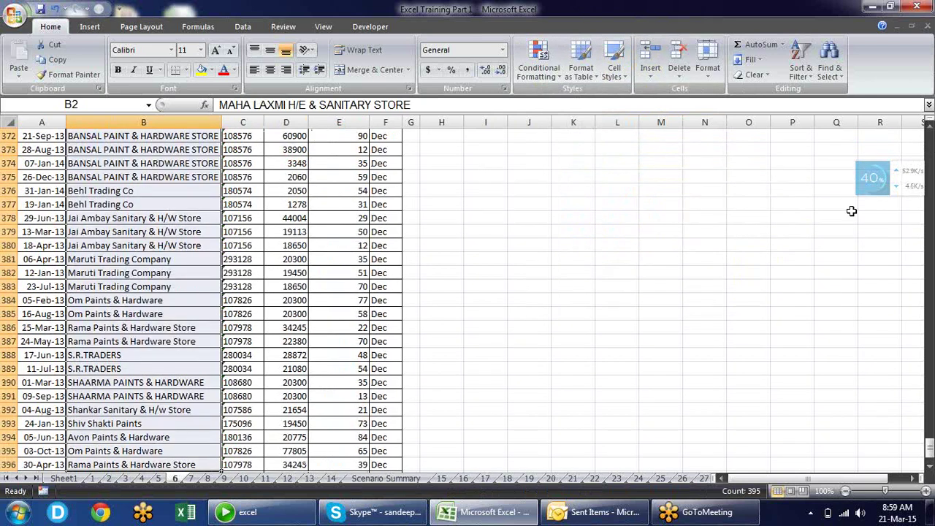
pyautogui.moveTo(929, 429); pyautogui.dragTo(929, 138)
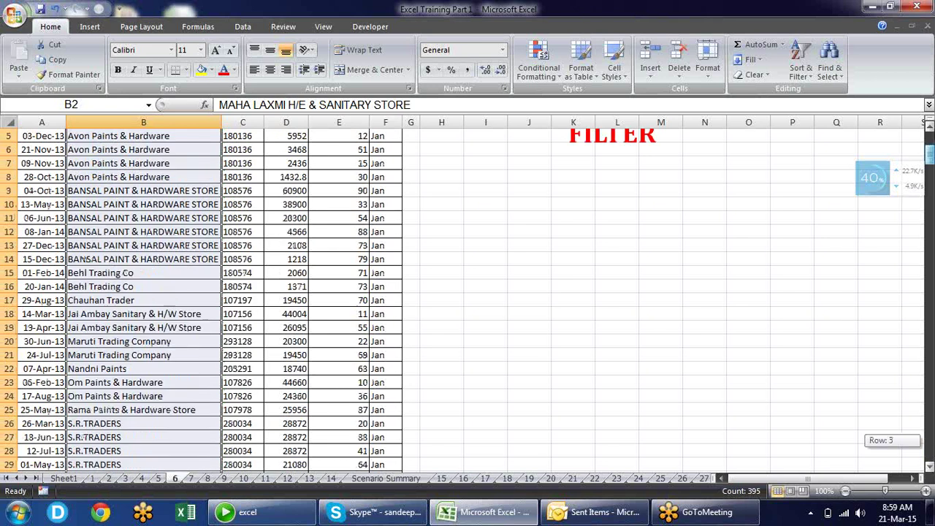
pyautogui.click(538, 62)
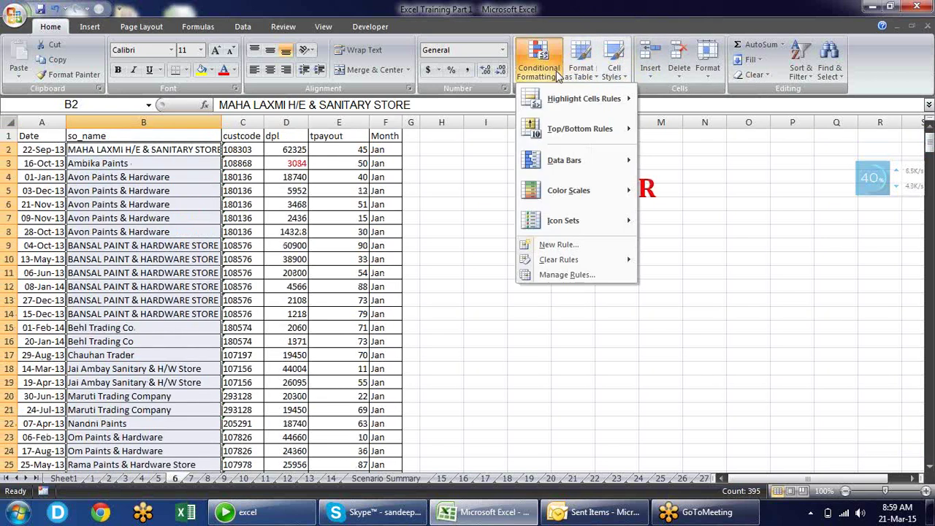
pyautogui.moveTo(584, 99)
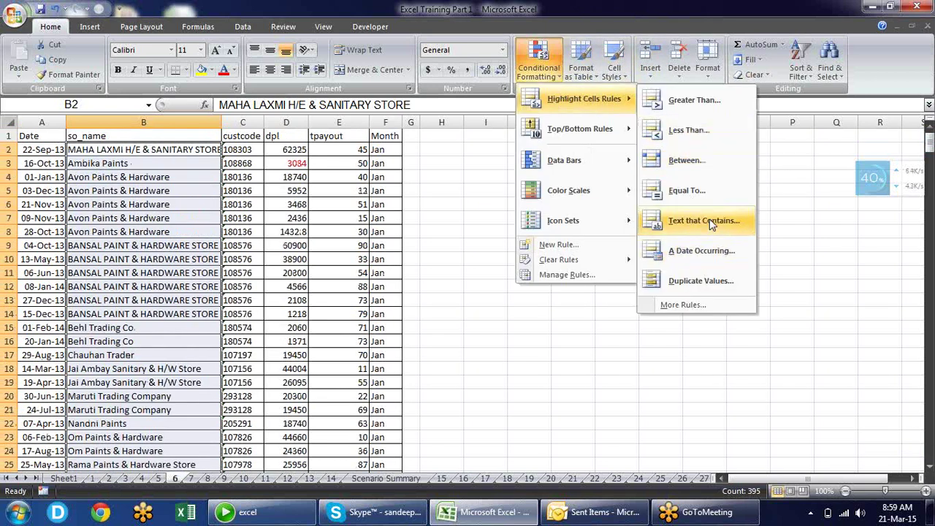
pyautogui.click(709, 218)
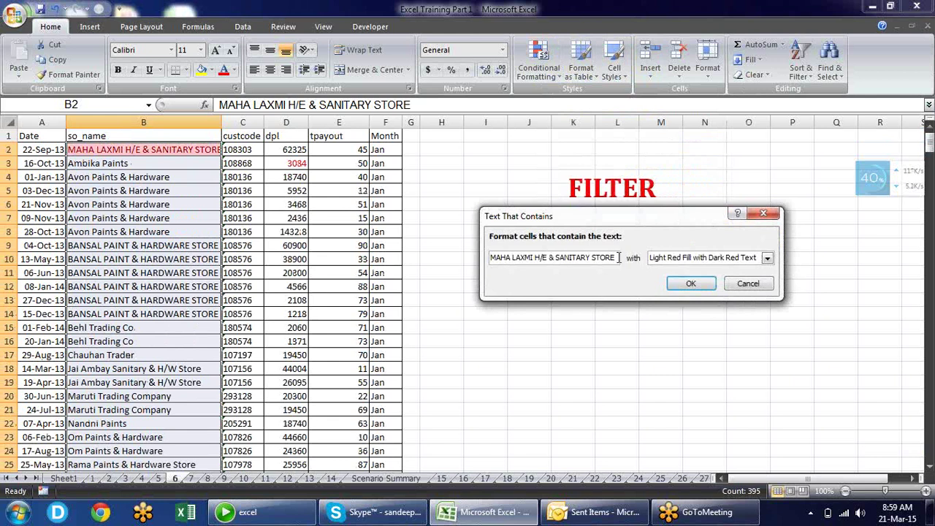
pyautogui.moveTo(618, 257); pyautogui.dragTo(280, 271)
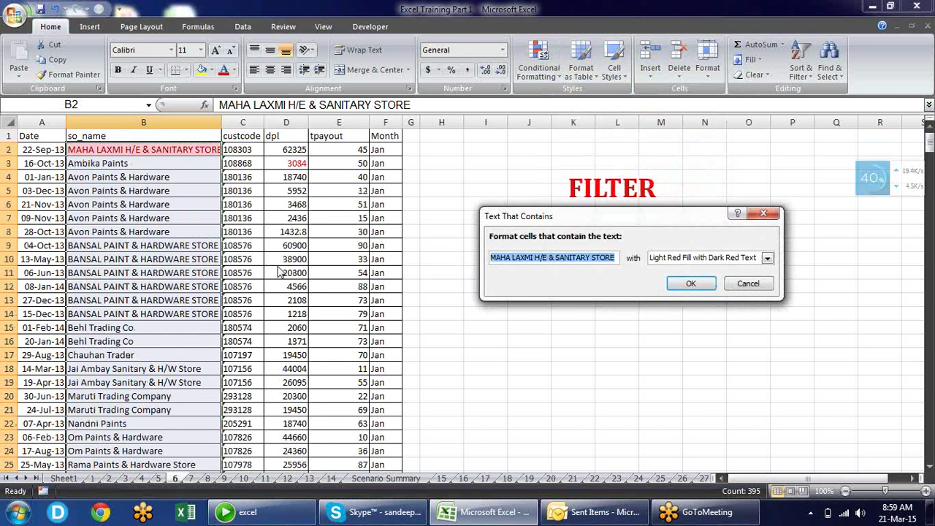
pyautogui.write('ee')
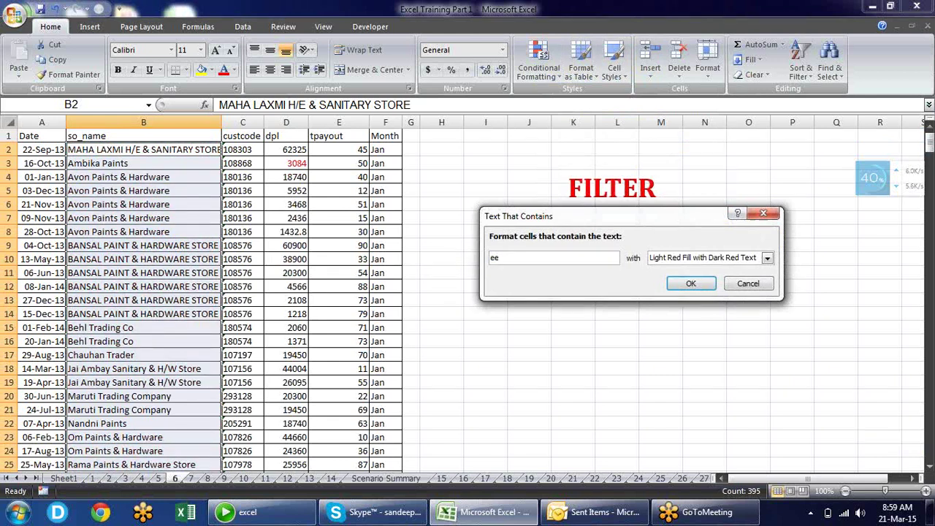
pyautogui.press('BackSpace')
pyautogui.press('BackSpace')
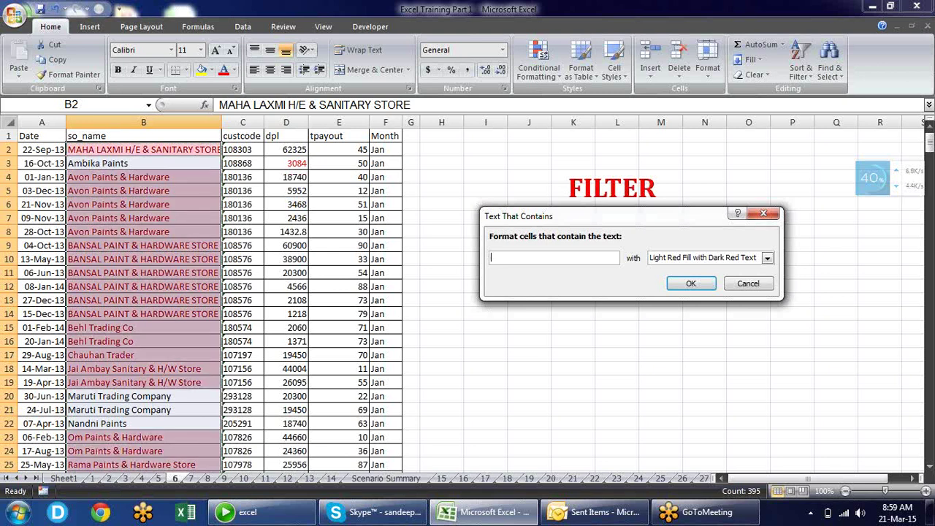
pyautogui.write('&')
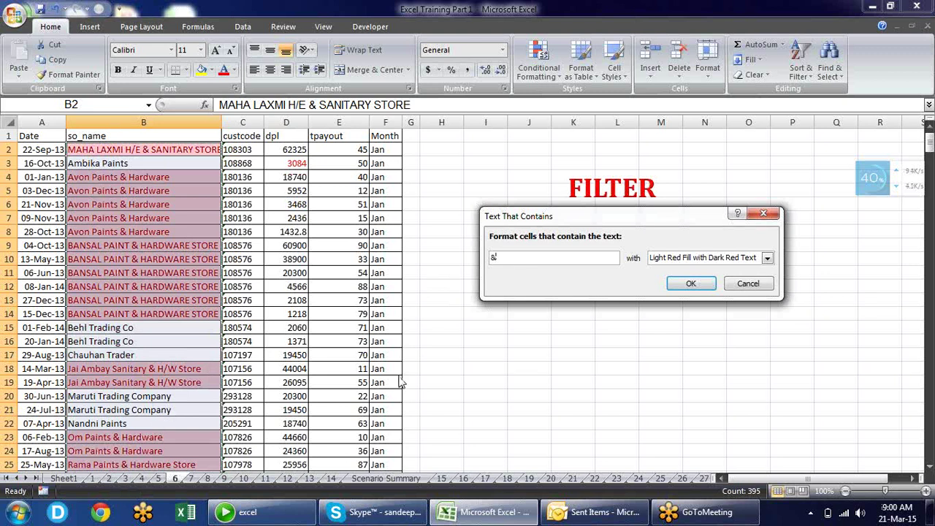
pyautogui.press('BackSpace')
pyautogui.write('Paints')
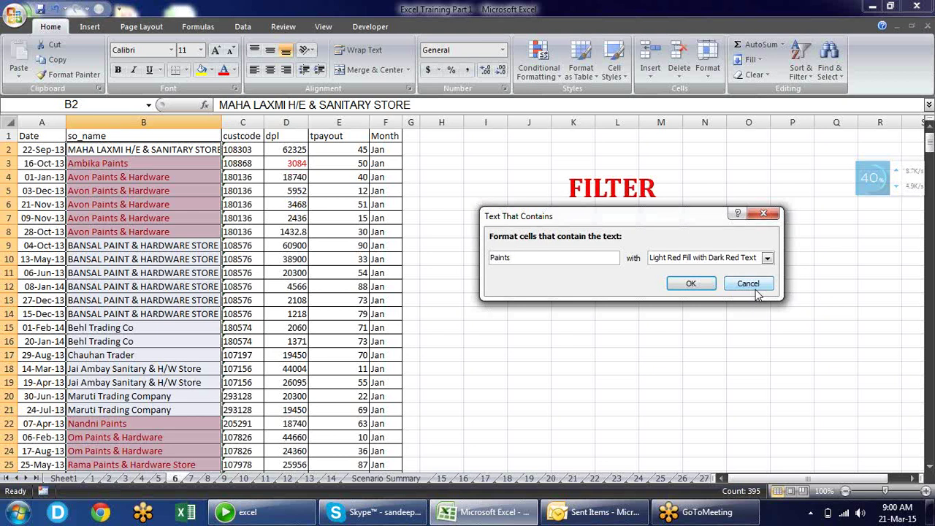
pyautogui.click(754, 289)
pyautogui.click(538, 66)
pyautogui.moveTo(592, 102)
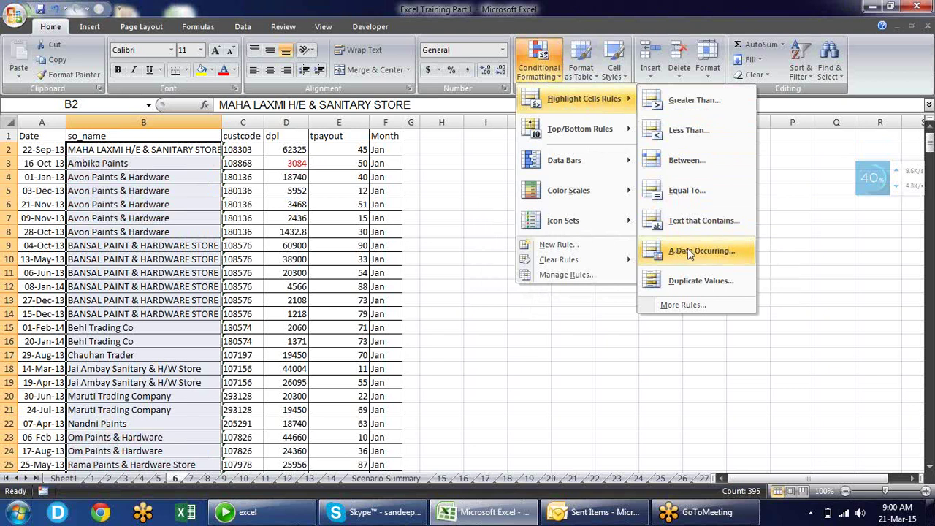
pyautogui.click(52, 150)
pyautogui.click(52, 150)
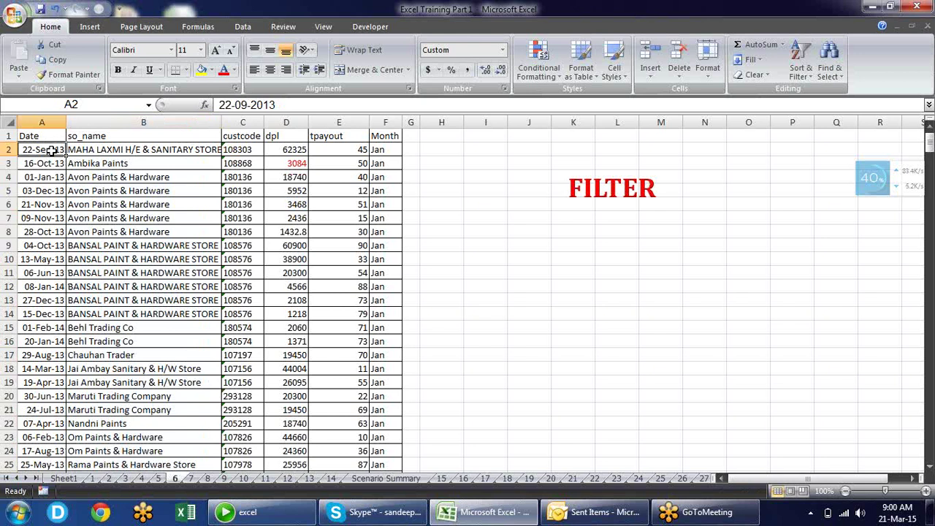
pyautogui.hotkey('ctrl', 'shift', 'Down')
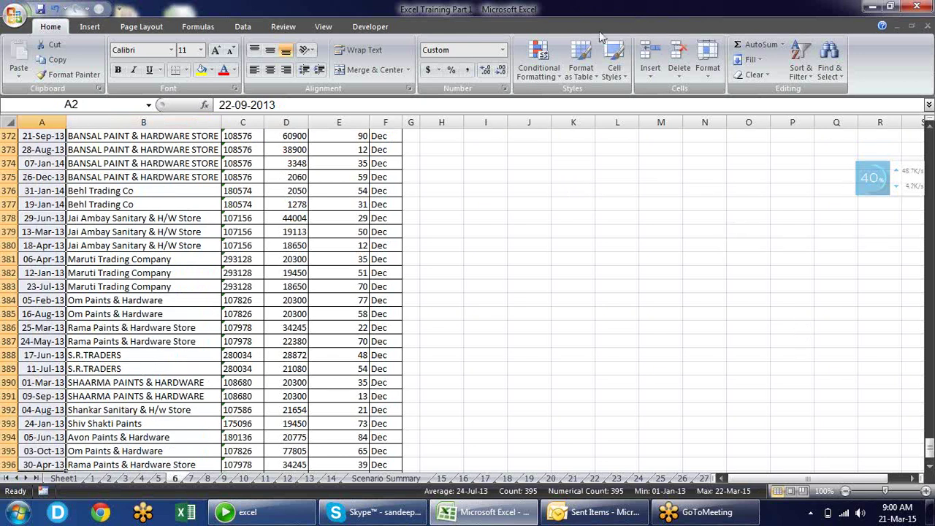
pyautogui.click(538, 62)
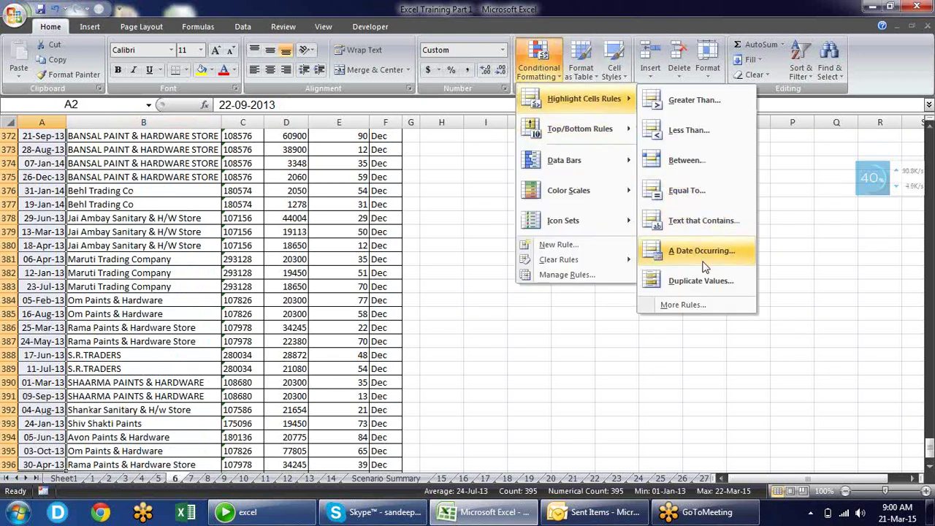
pyautogui.click(701, 252)
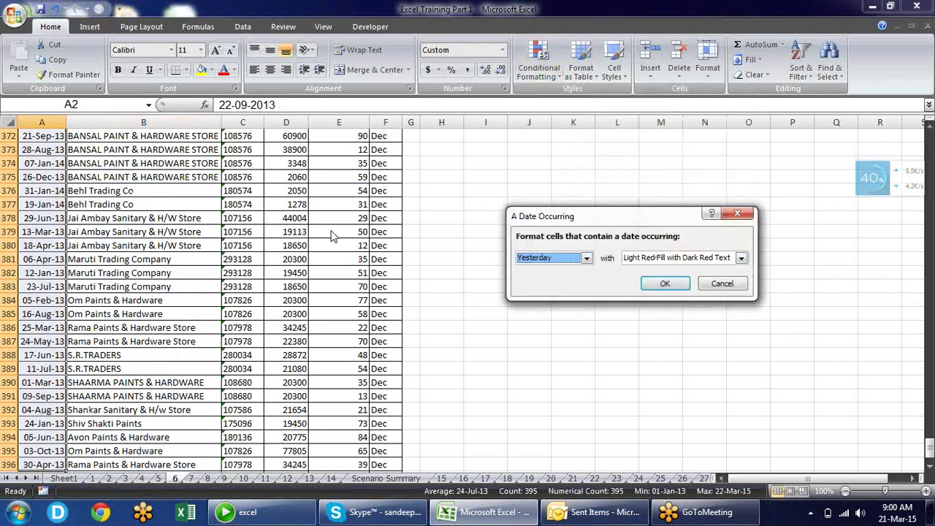
pyautogui.click(586, 257)
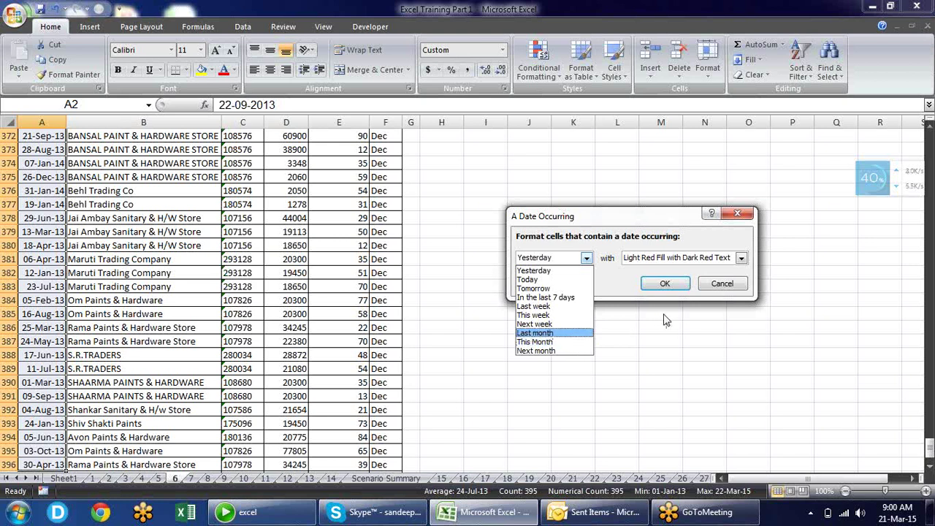
pyautogui.click(733, 286)
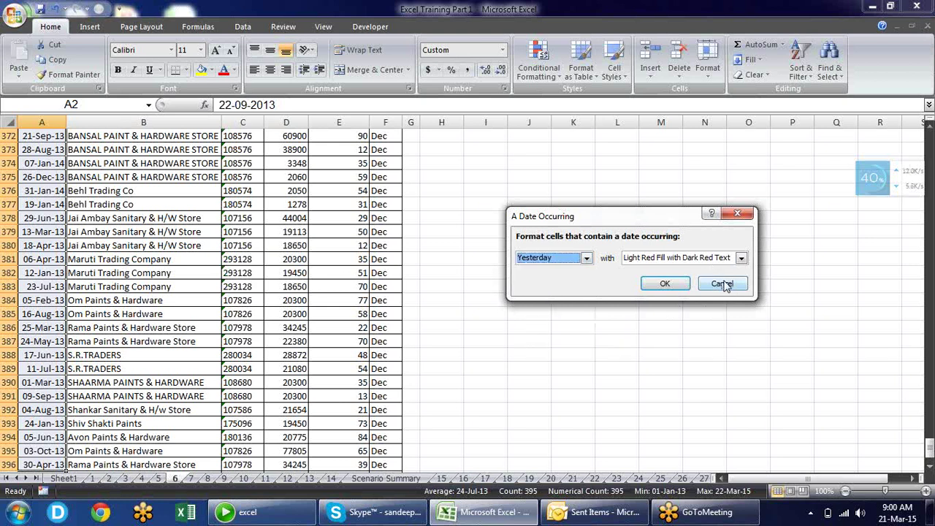
pyautogui.click(721, 283)
pyautogui.click(541, 76)
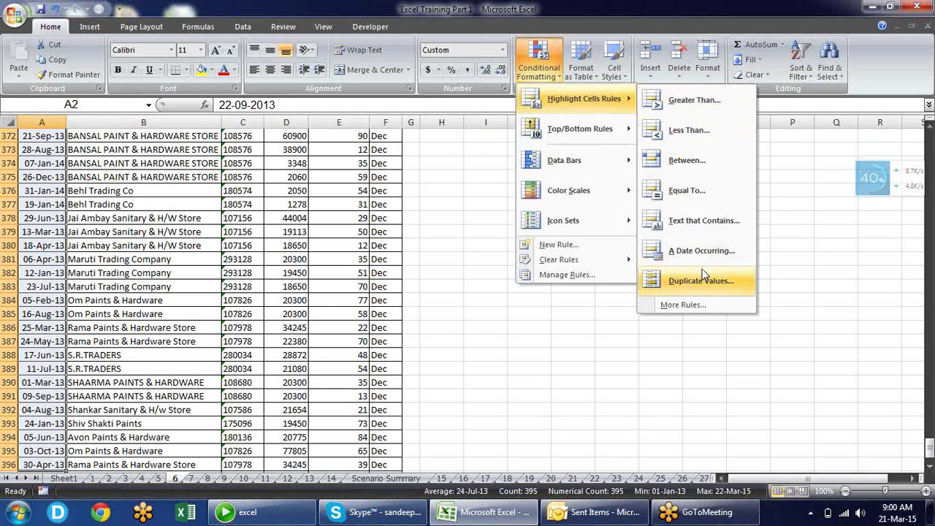
# Step: Enter 12, 23, 23, 12, 10 and 24 into cells I1 through I6
pyautogui.click(125, 201)
pyautogui.press('Right')
pyautogui.press('Right')
pyautogui.press('Right')
pyautogui.press('Right')
pyautogui.press('Right')
pyautogui.press('Right')
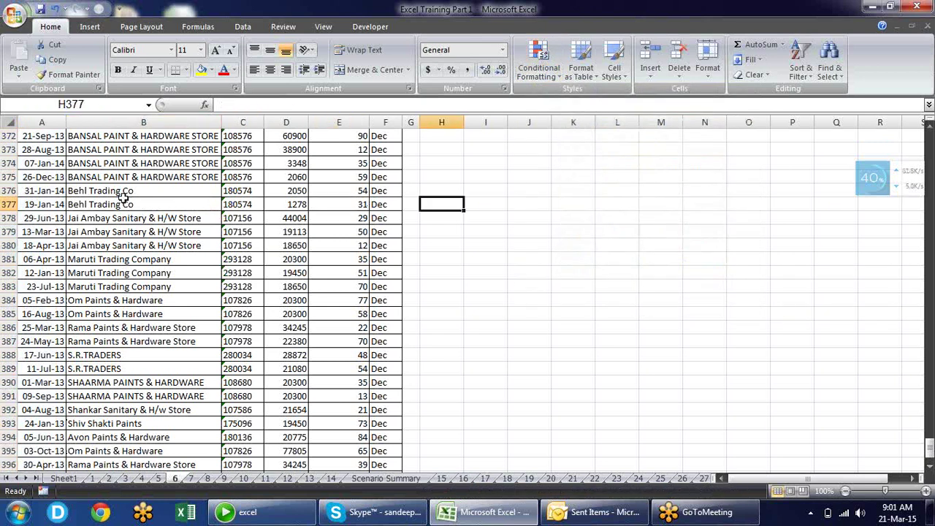
pyautogui.hotkey('ctrl', 'Up')
pyautogui.press('Right')
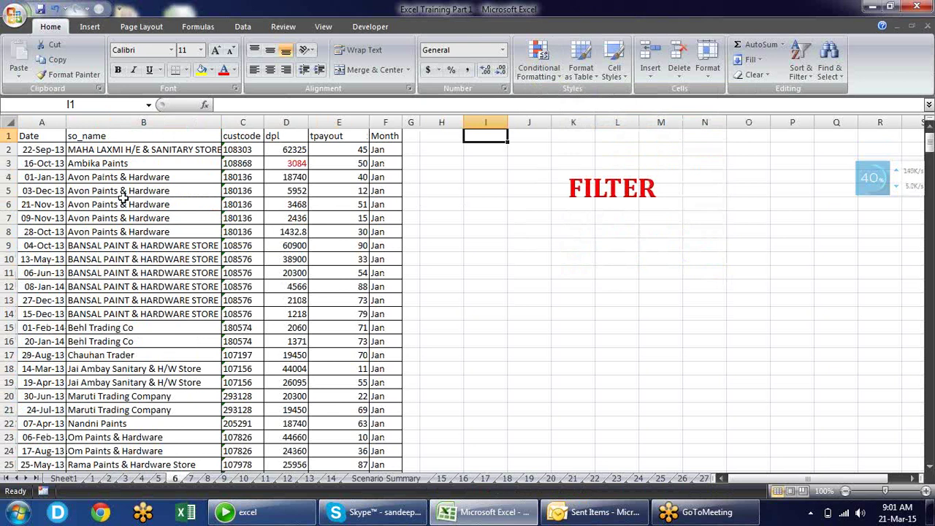
pyautogui.write('12')
pyautogui.press('Return')
pyautogui.write('23')
pyautogui.press('Return')
pyautogui.write('23')
pyautogui.press('Return')
pyautogui.write('12')
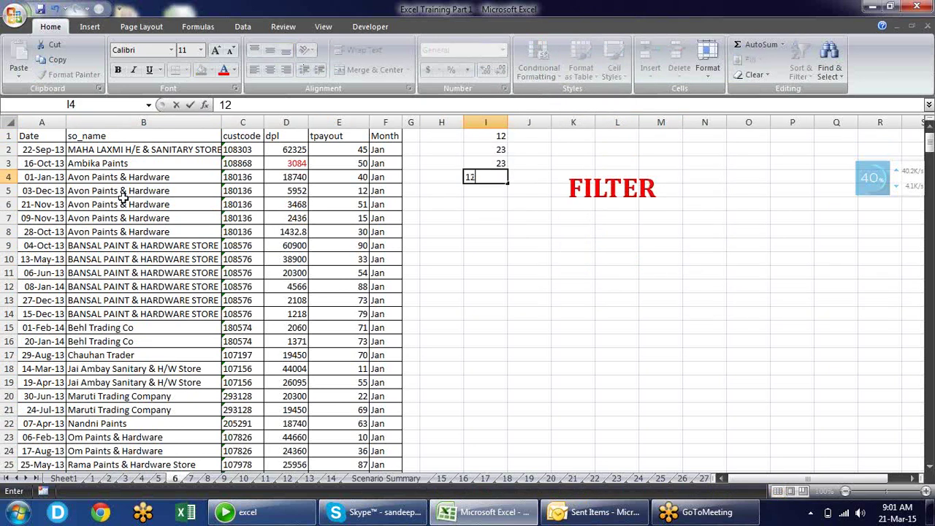
pyautogui.press('Return')
pyautogui.write('10')
pyautogui.press('Return')
pyautogui.write('24')
pyautogui.press('Return')
# Step: Select I1:I6 and try a Duplicate Values rule set to Unique, then discard it
pyautogui.press('Up')
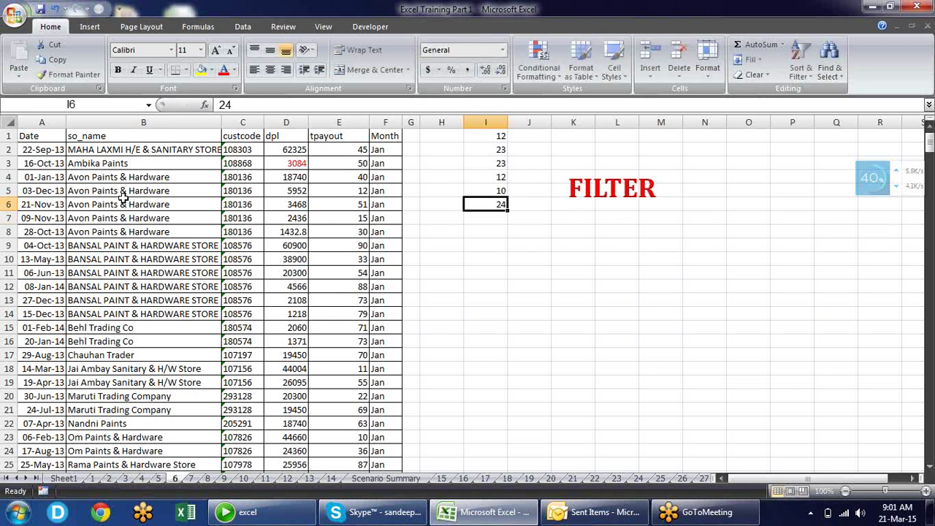
pyautogui.hotkey('ctrl', 'shift', 'Up')
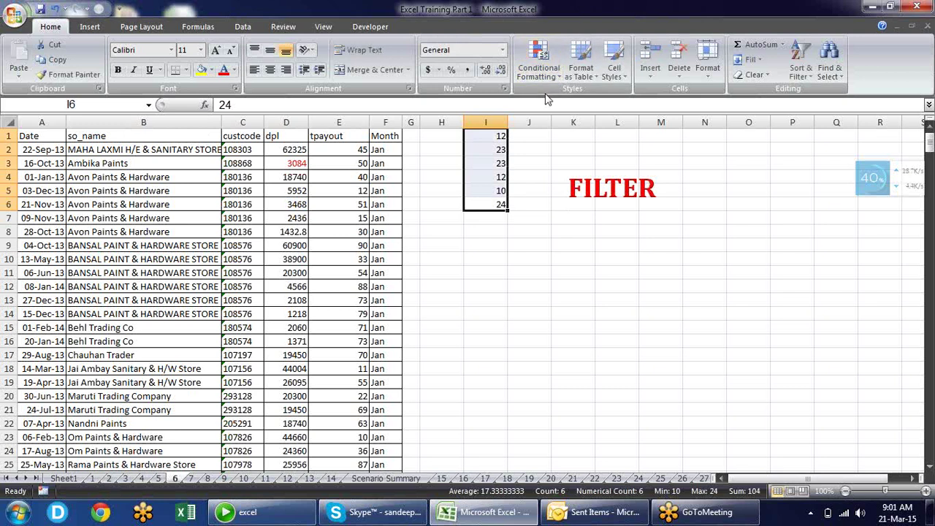
pyautogui.click(541, 78)
pyautogui.moveTo(625, 108)
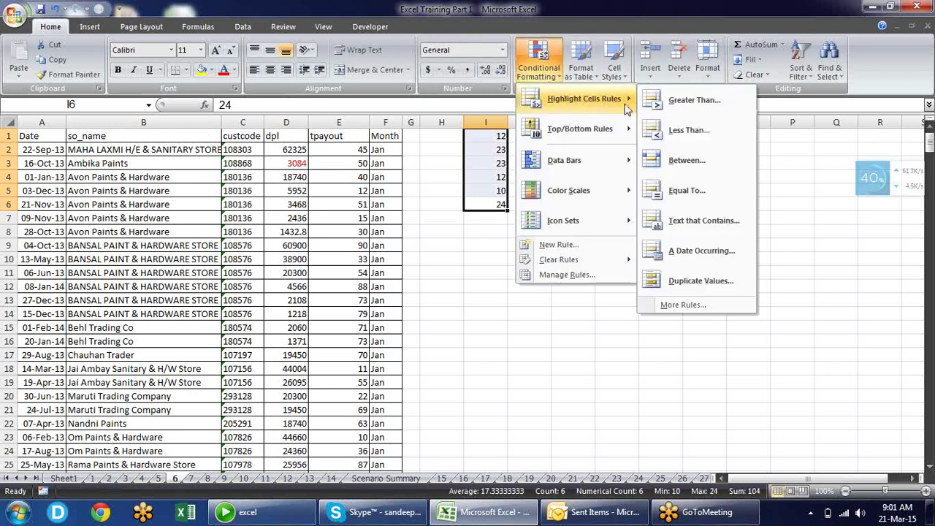
pyautogui.rightClick(666, 280)
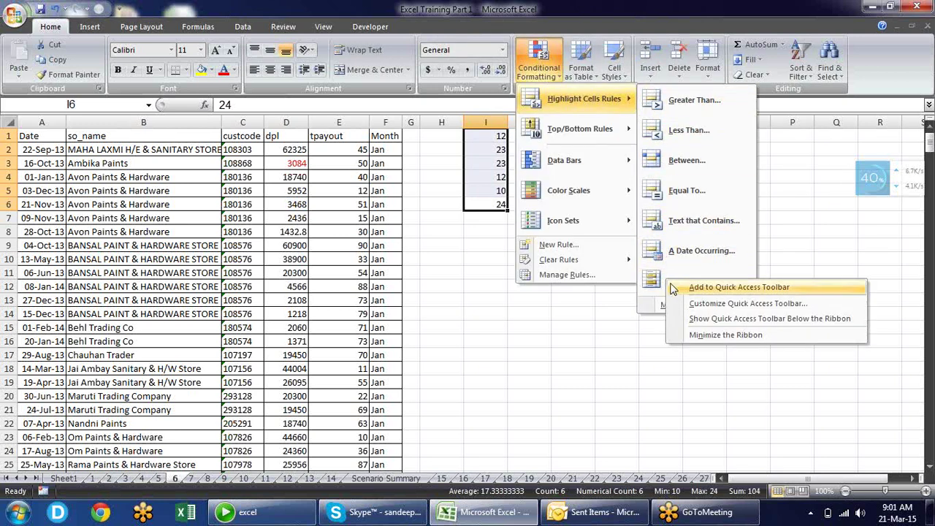
pyautogui.click(658, 280)
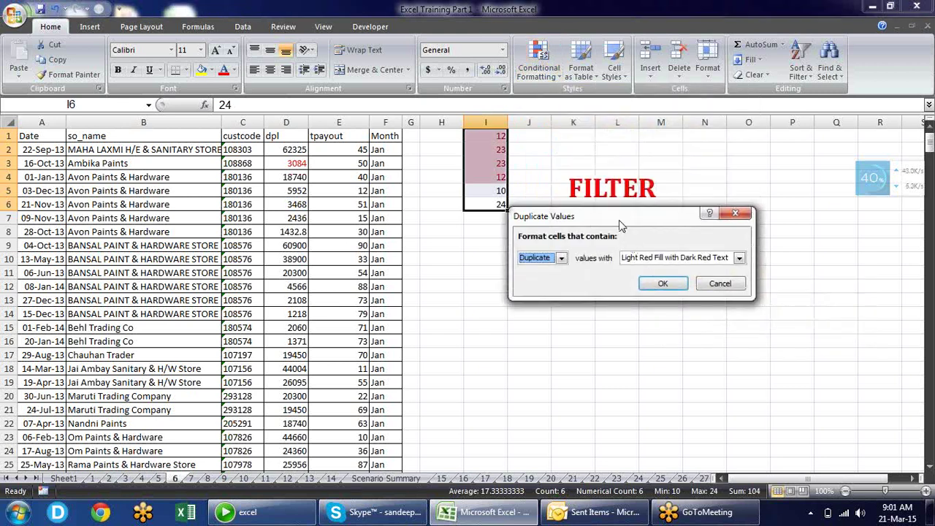
pyautogui.moveTo(622, 218); pyautogui.dragTo(682, 187)
pyautogui.click(620, 227)
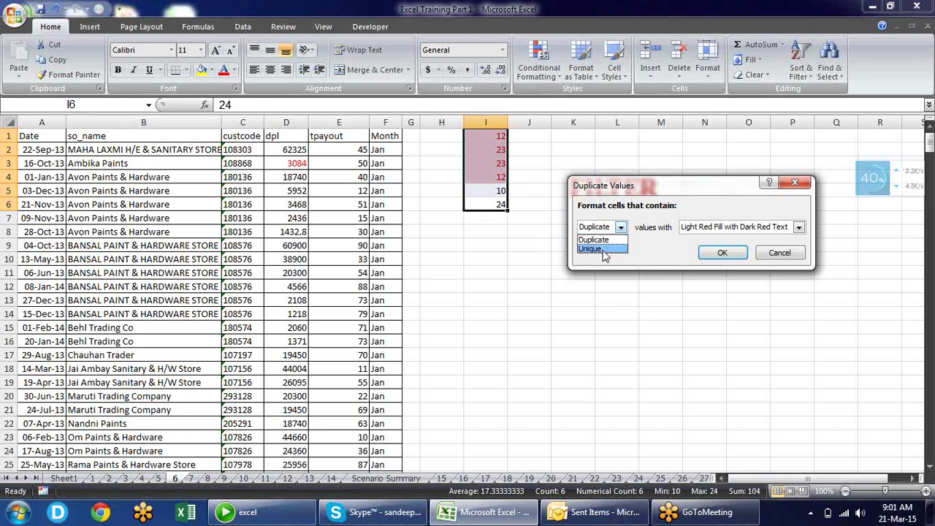
pyautogui.click(603, 249)
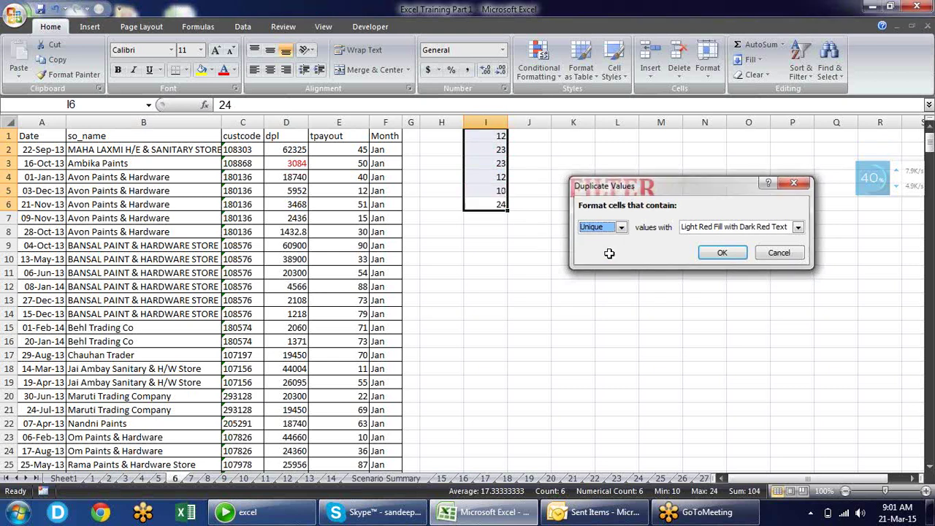
pyautogui.press('Escape')
pyautogui.click(551, 67)
pyautogui.moveTo(577, 97)
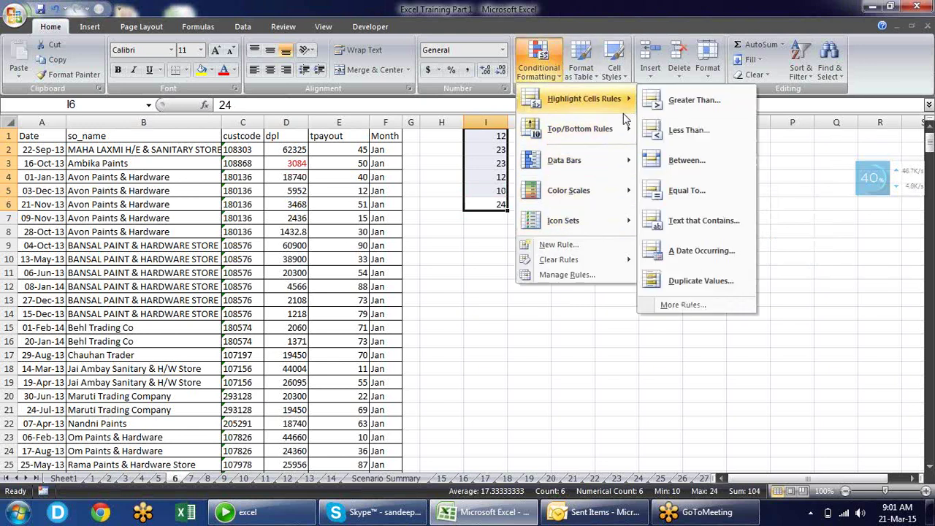
# Step: Select the tpayout values from E2 down to the last row
pyautogui.moveTo(619, 129)
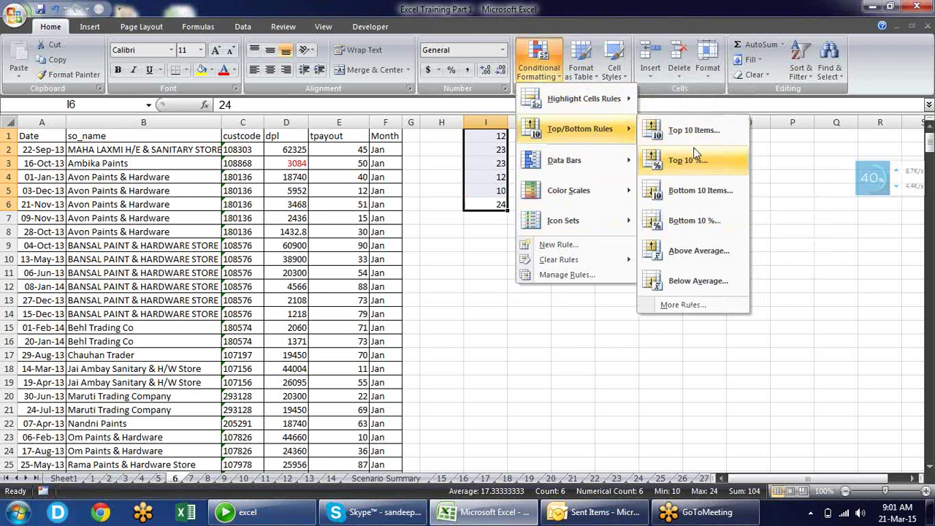
pyautogui.click(418, 292)
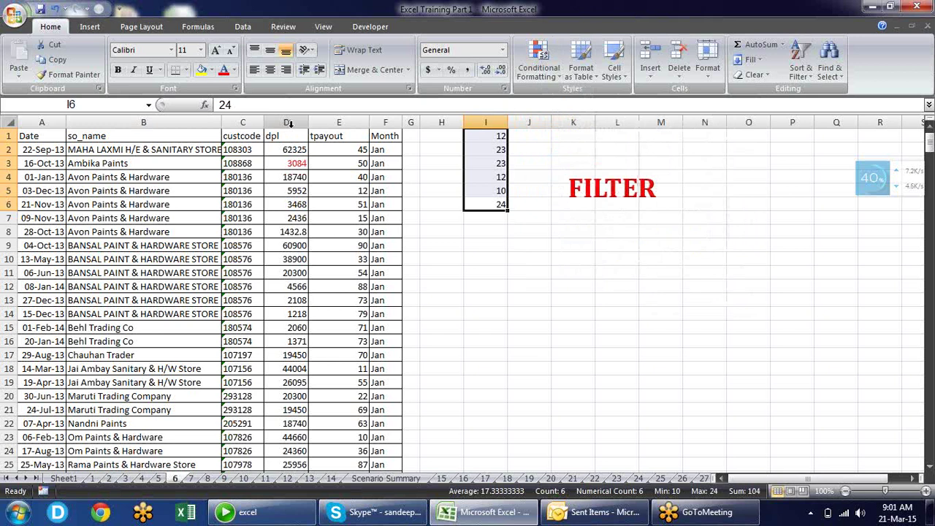
pyautogui.click(332, 149)
pyautogui.hotkey('ctrl', 'shift', 'Down')
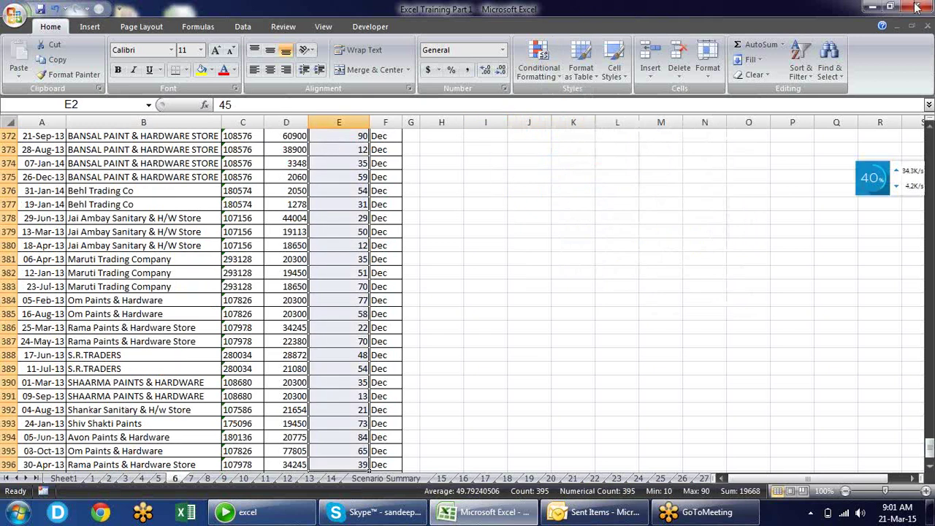
pyautogui.moveTo(928, 445); pyautogui.dragTo(929, 143)
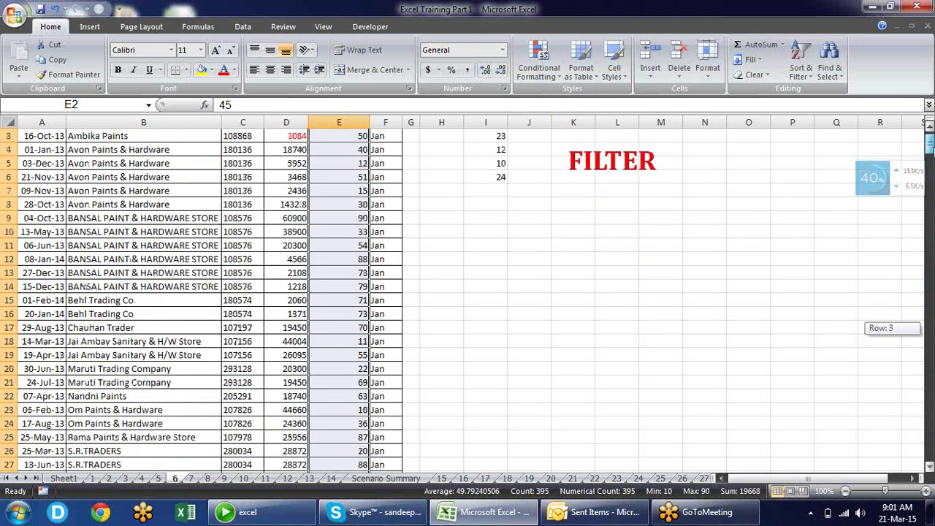
# Step: Start a Top 10 Items rule, previewing top tpayout values in light red
pyautogui.click(557, 71)
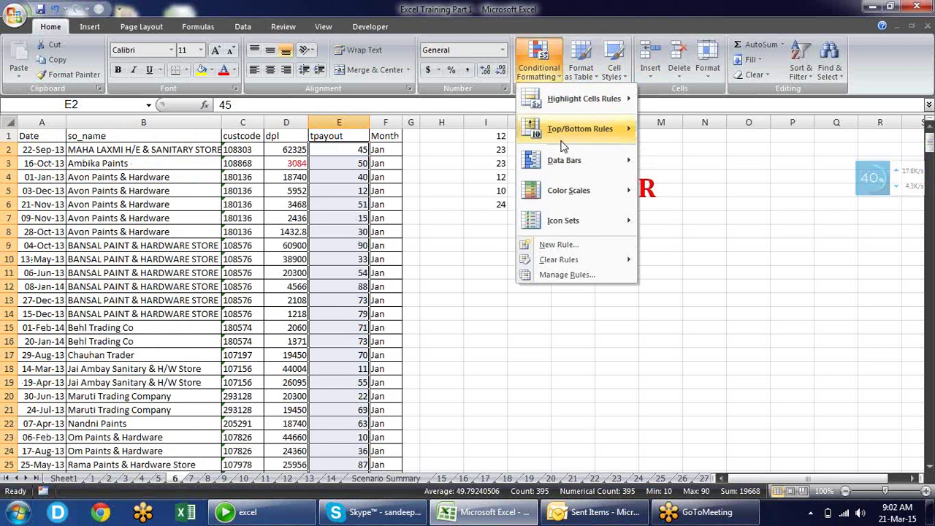
pyautogui.moveTo(577, 129)
pyautogui.click(694, 130)
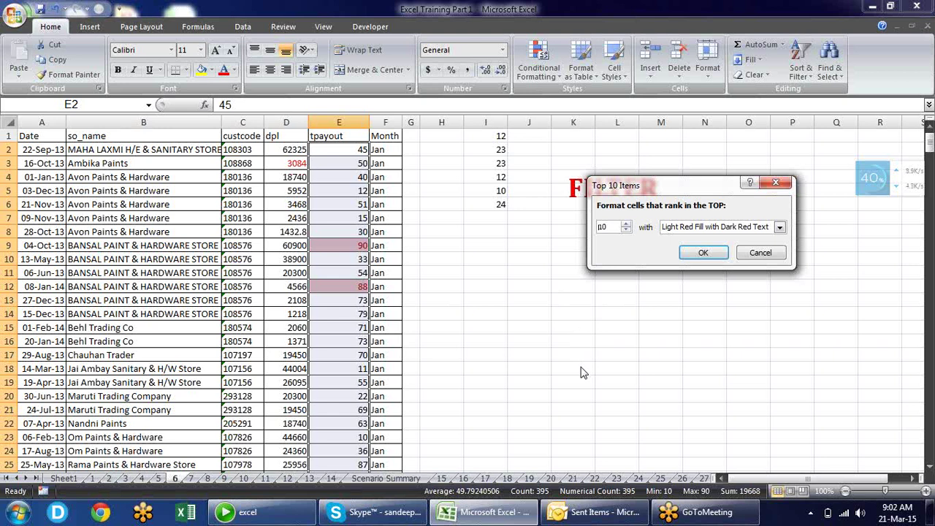
pyautogui.moveTo(606, 225); pyautogui.dragTo(568, 228)
# Step: Change the Top Items count to 20, then cancel the rule without applying it
pyautogui.click(880, 48)
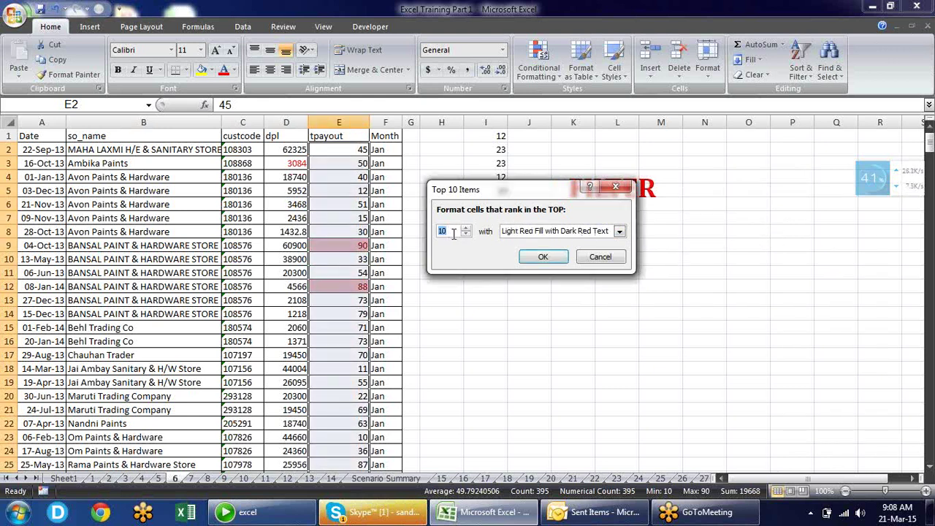
pyautogui.write('20')
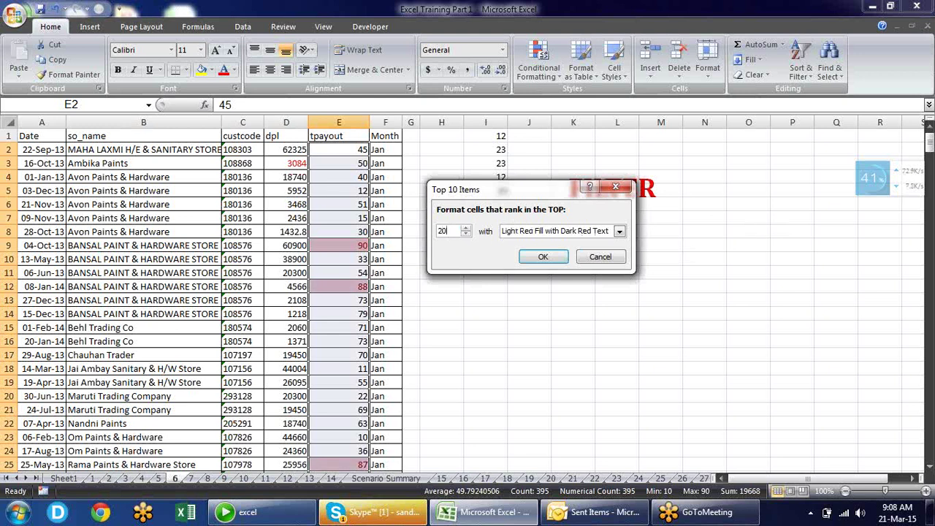
pyautogui.click(600, 257)
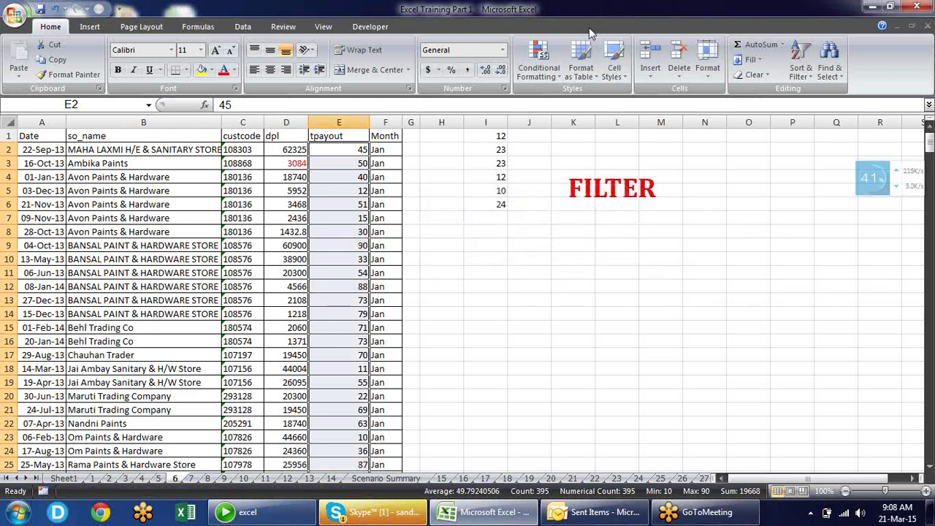
pyautogui.click(549, 67)
# Step: Preview a Top 10% rule changed to 20% on tpayout, then cancel it
pyautogui.moveTo(583, 136)
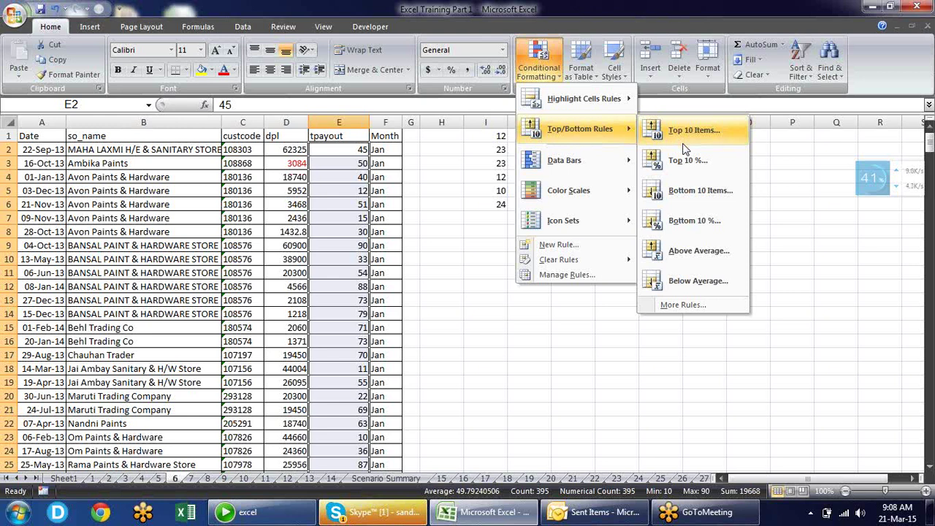
pyautogui.click(686, 161)
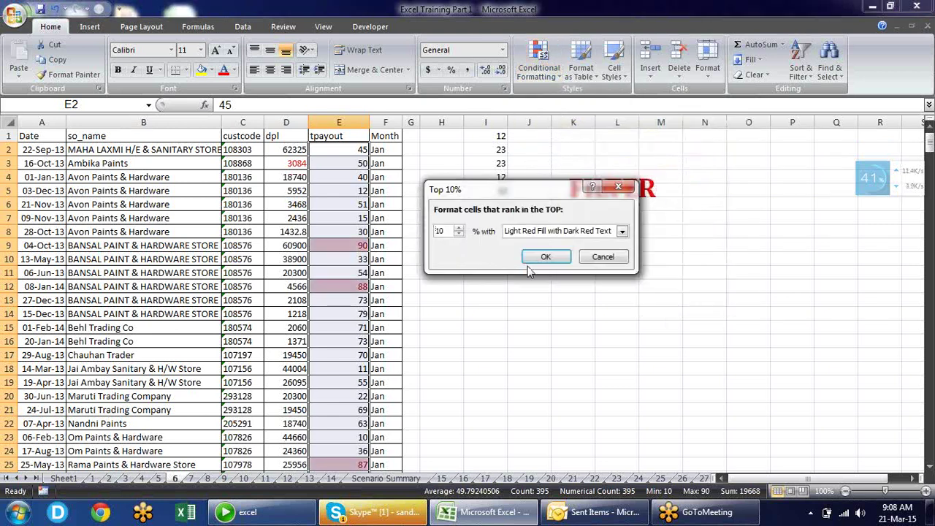
pyautogui.doubleClick(440, 231)
pyautogui.write('2')
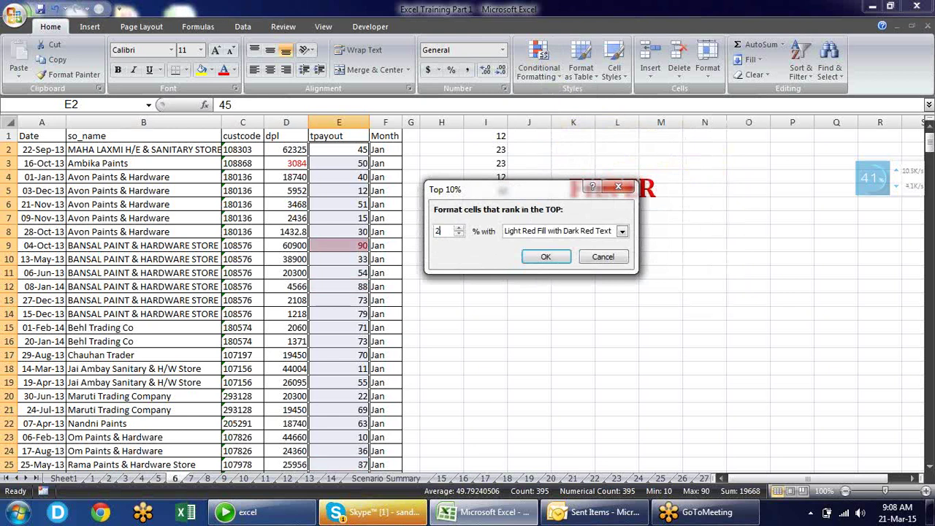
pyautogui.write('0')
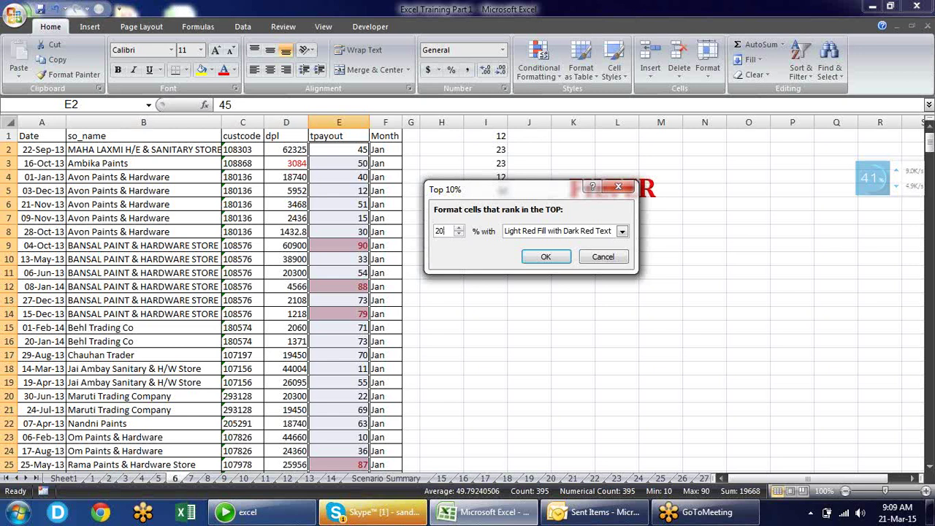
pyautogui.click(602, 256)
pyautogui.click(538, 62)
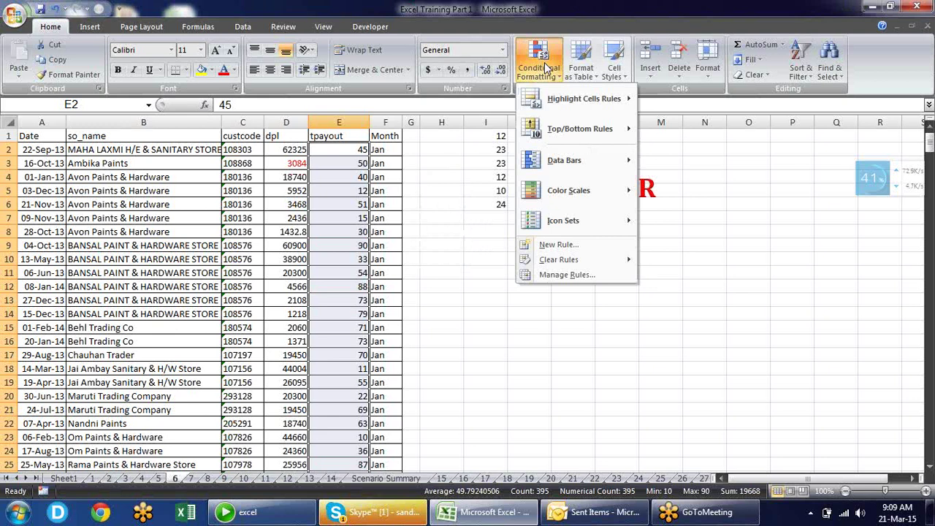
# Step: Apply blue data bars to tpayout, then replace them with purple gradient data bars
pyautogui.moveTo(597, 160)
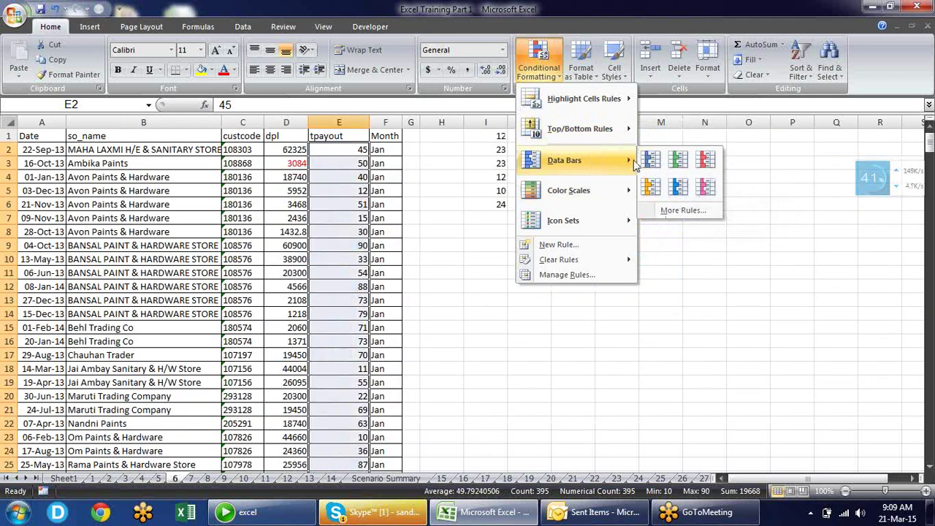
pyautogui.click(652, 163)
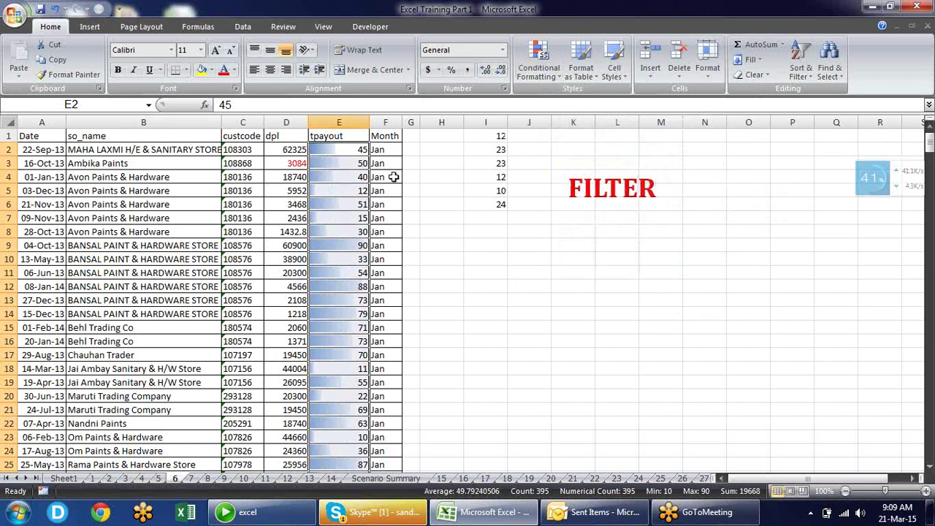
pyautogui.click(541, 69)
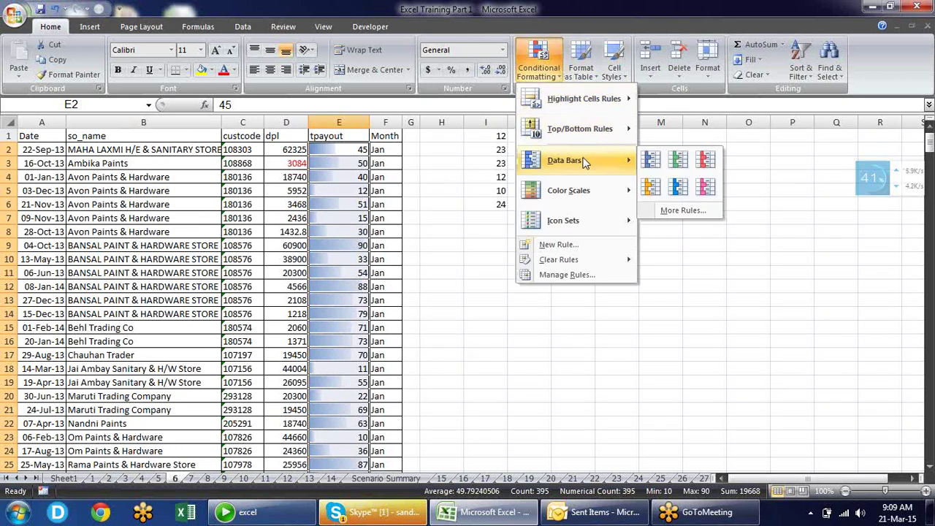
pyautogui.click(712, 191)
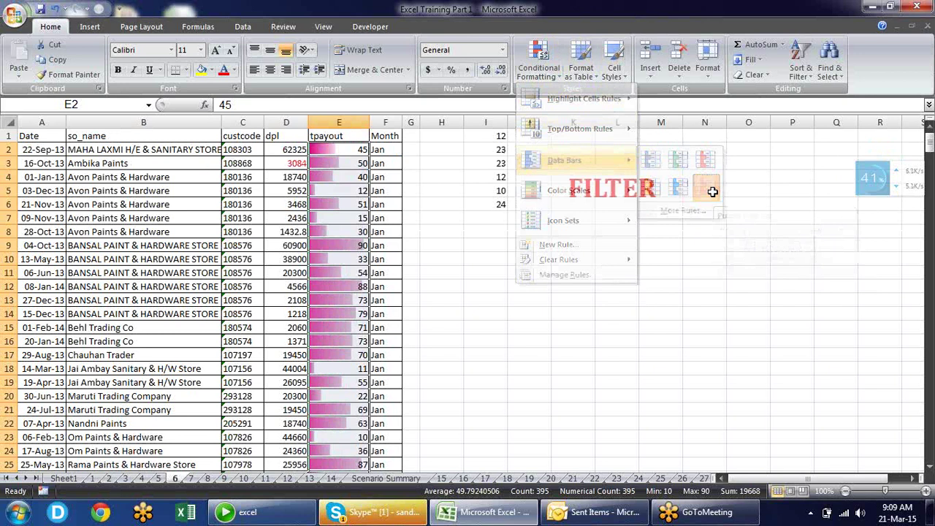
pyautogui.click(353, 179)
pyautogui.press('Down')
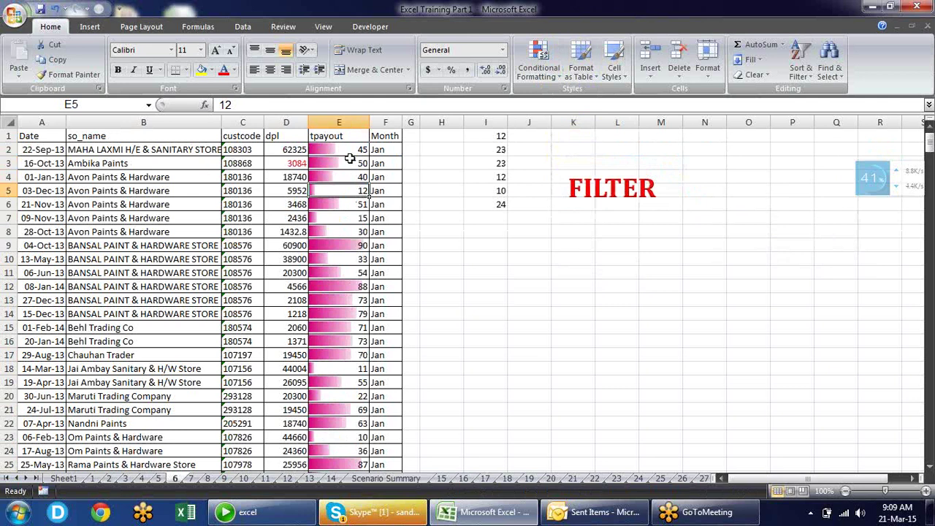
# Step: Enter 20 and then 90 in cell E2 so its pink data bar spans the full width
pyautogui.click(350, 160)
pyautogui.click(352, 150)
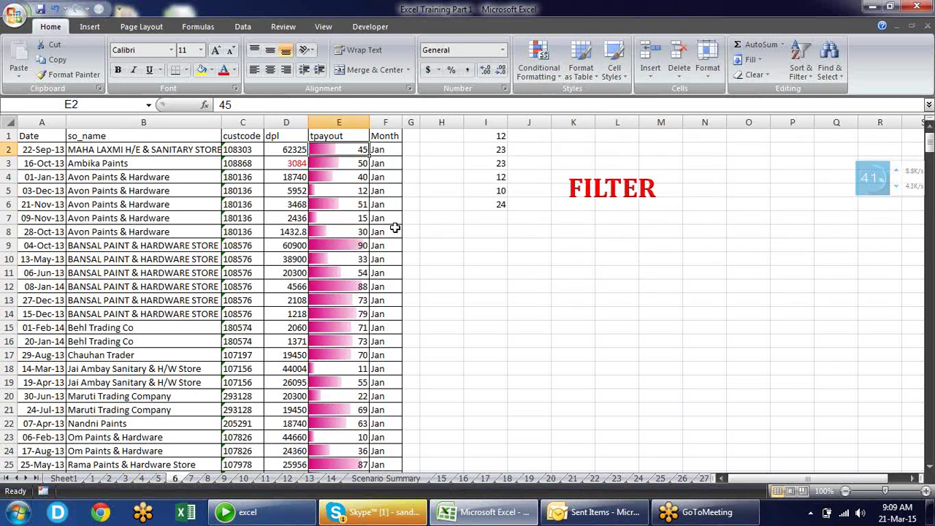
pyautogui.write('20')
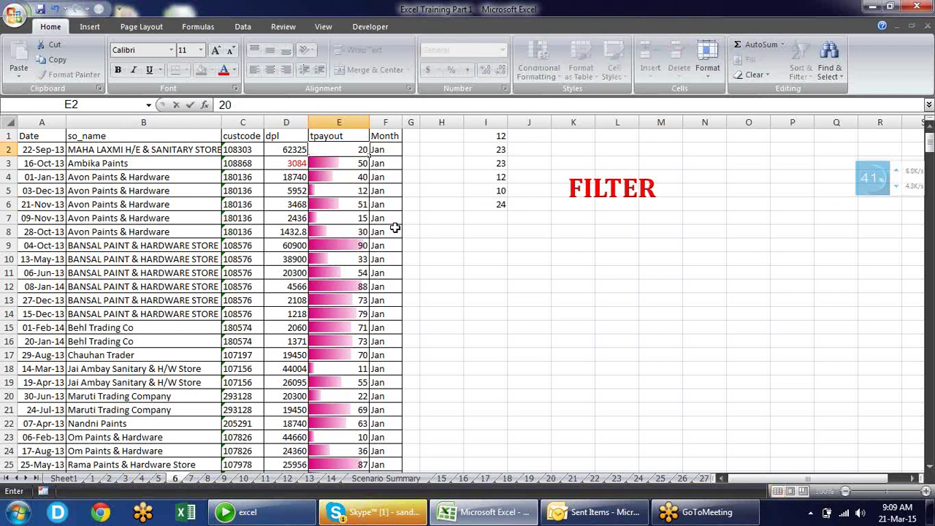
pyautogui.press('Return')
pyautogui.press('Up')
pyautogui.write('90')
pyautogui.press('Return')
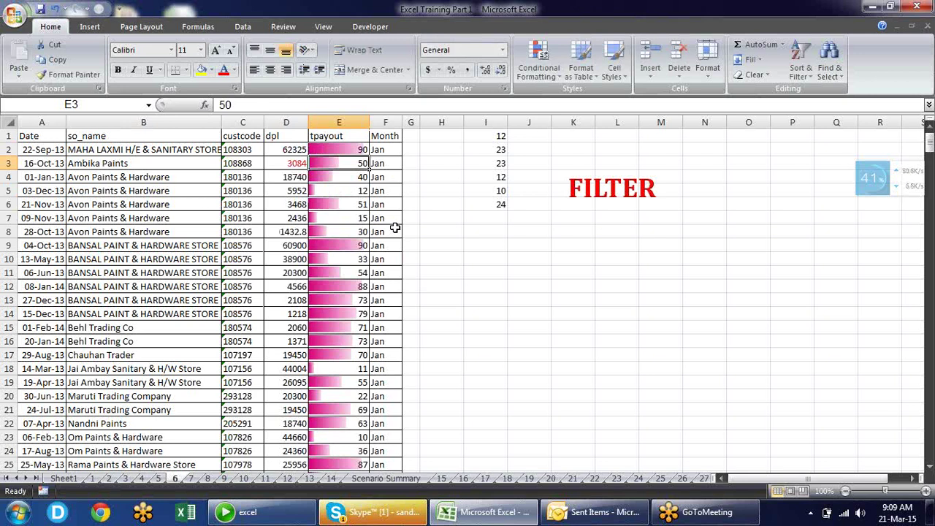
# Step: Step through column E down to E22, comparing the data bar lengths against each value
pyautogui.press('Down')
pyautogui.press('Down')
pyautogui.press('Down')
pyautogui.press('Down')
pyautogui.press('Up')
pyautogui.press('Up')
pyautogui.press('Up')
pyautogui.press('Up')
pyautogui.press('Up')
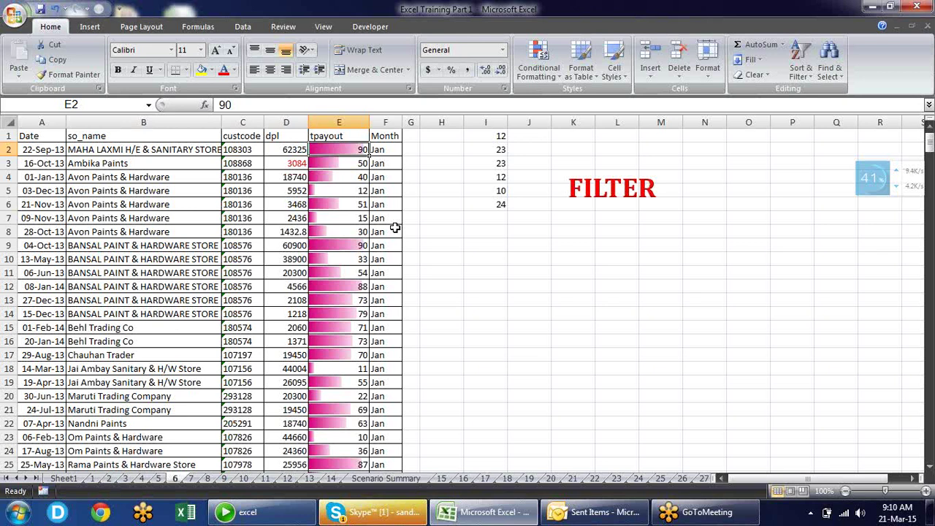
pyautogui.press('Down')
pyautogui.press('Down')
pyautogui.press('Down')
pyautogui.press('Down')
pyautogui.press('Down')
pyautogui.press('Down')
pyautogui.press('Down')
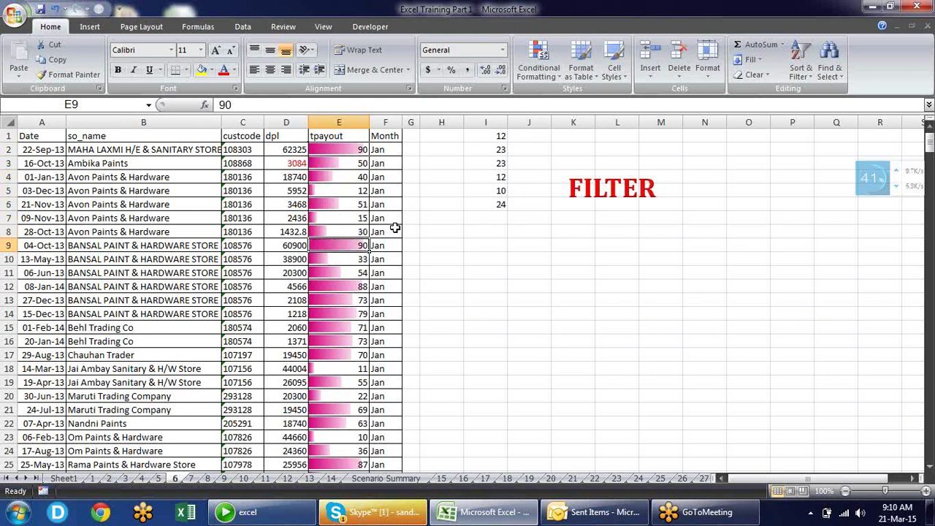
pyautogui.press('Down')
pyautogui.press('Down')
pyautogui.press('Down')
pyautogui.press('Down')
pyautogui.press('Down')
pyautogui.press('Down')
pyautogui.press('Down')
pyautogui.press('Up')
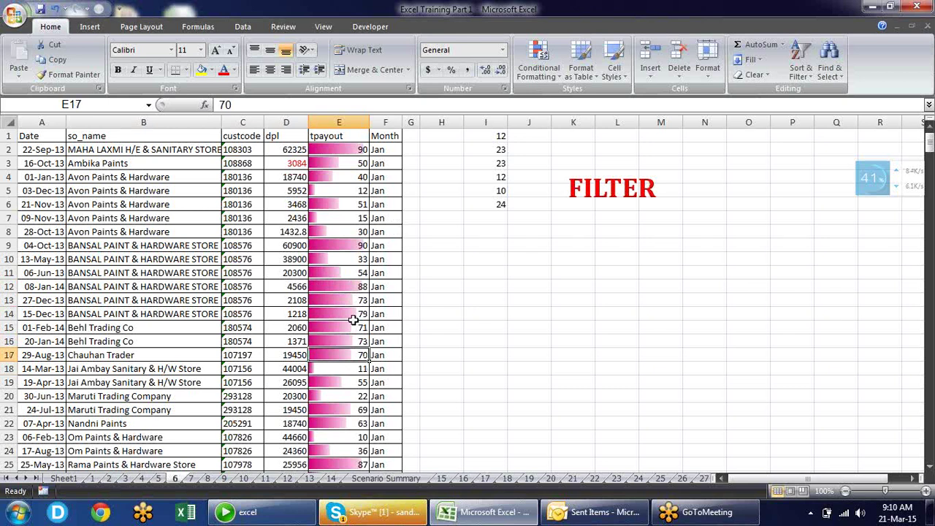
pyautogui.click(346, 372)
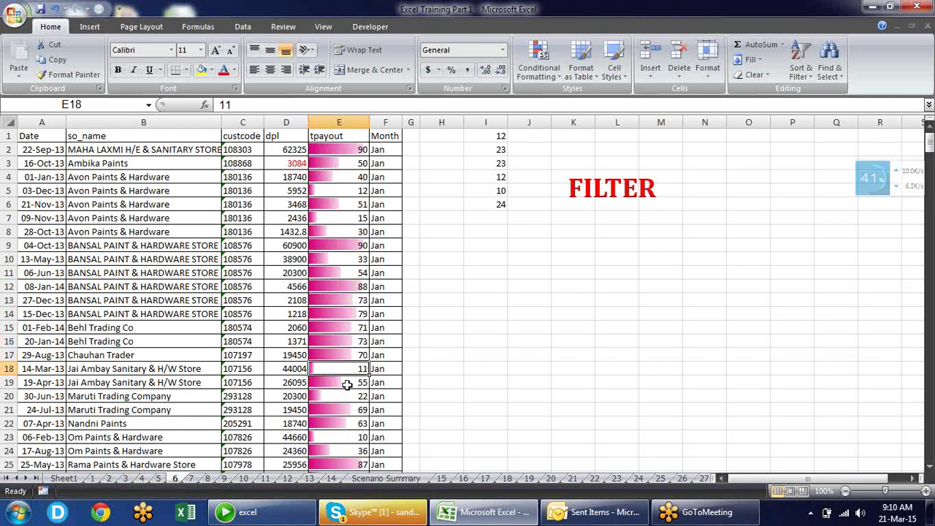
pyautogui.click(346, 422)
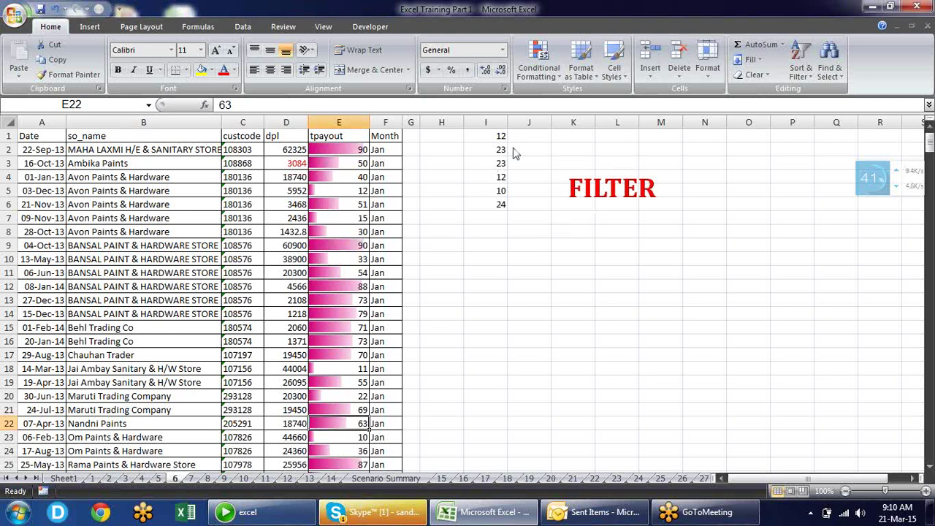
pyautogui.click(538, 62)
# Step: Clear the conditional formatting rules from the entire sheet
pyautogui.moveTo(609, 164)
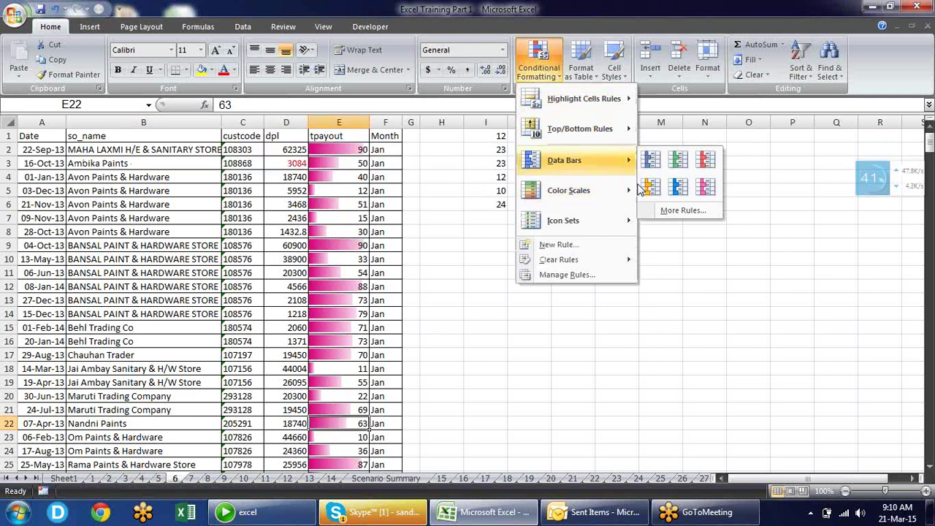
pyautogui.moveTo(585, 259)
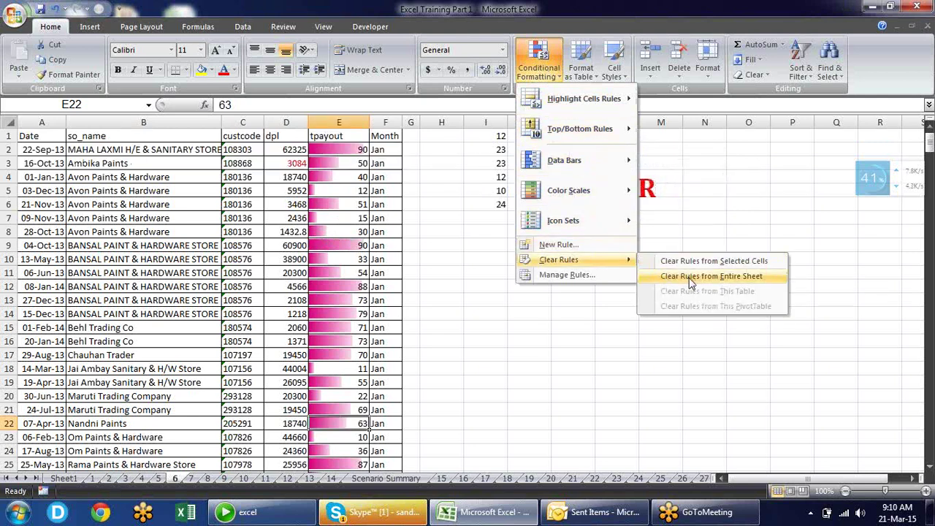
pyautogui.click(679, 276)
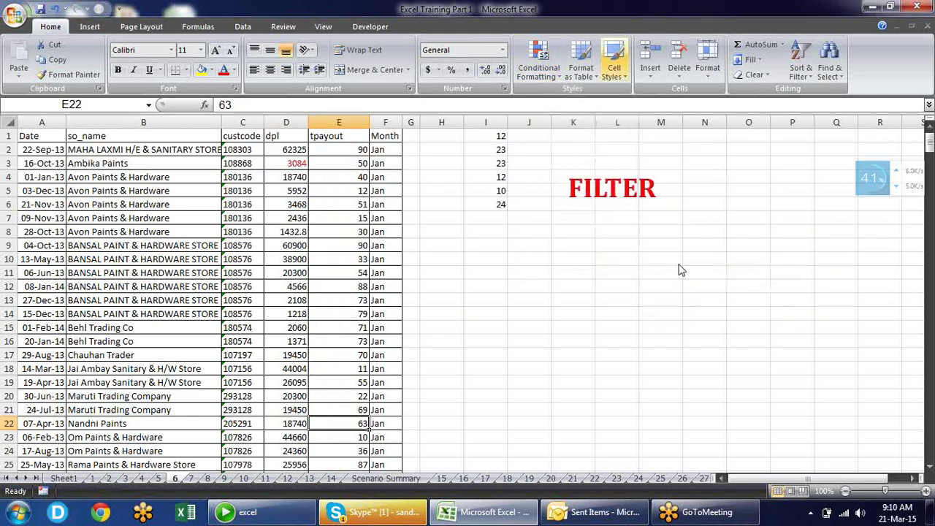
# Step: Select the tpayout values from E2 down and preview the Green–Yellow–Red colour scale
pyautogui.click(359, 150)
pyautogui.hotkey('ctrl', 'shift', 'Down')
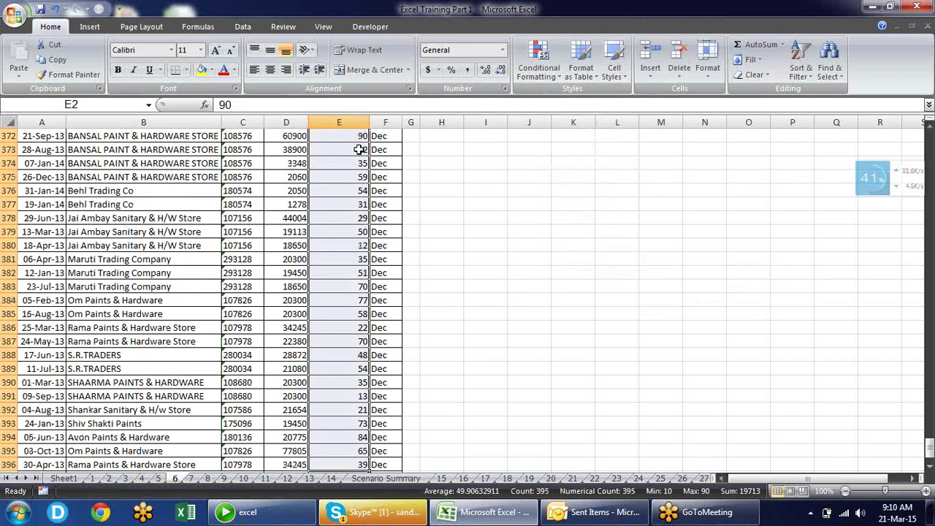
pyautogui.click(549, 68)
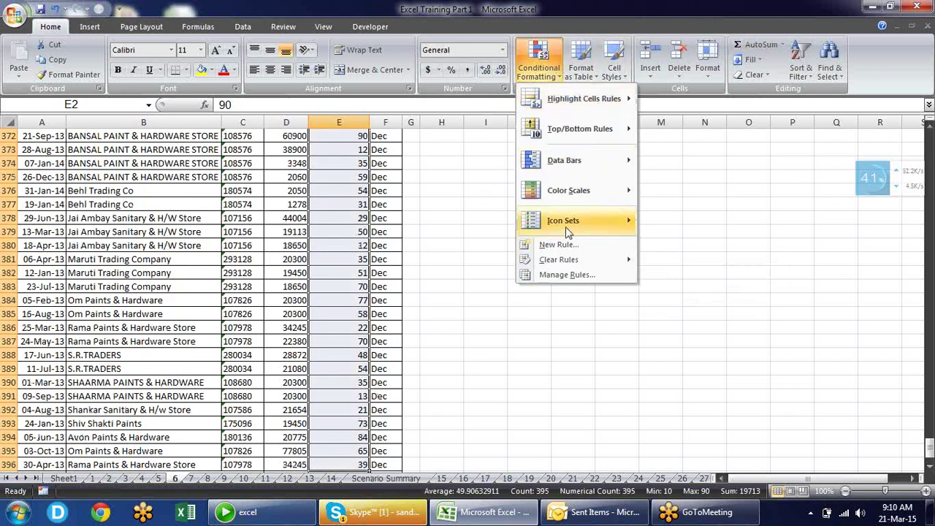
pyautogui.moveTo(584, 194)
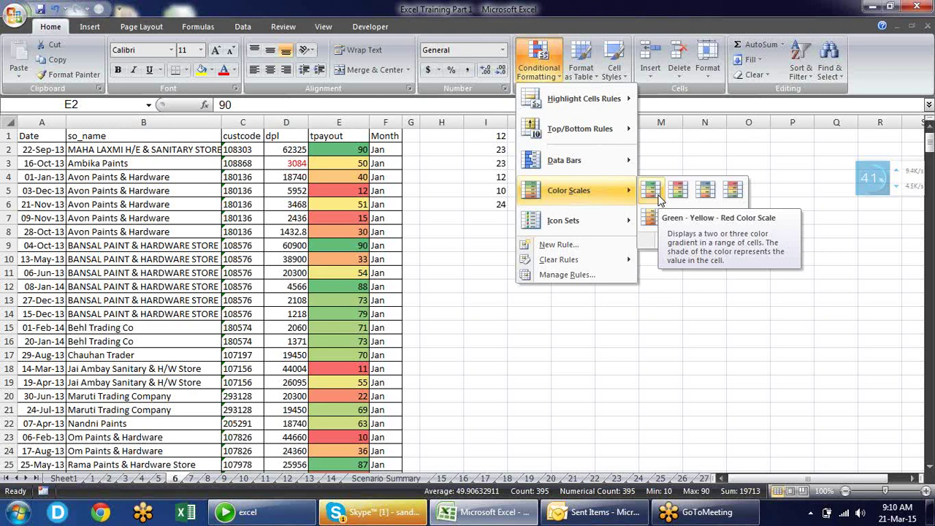
# Step: Apply the Green–Yellow–Red colour scale to tpayout, then try 50 and 45 in E2
pyautogui.click(657, 194)
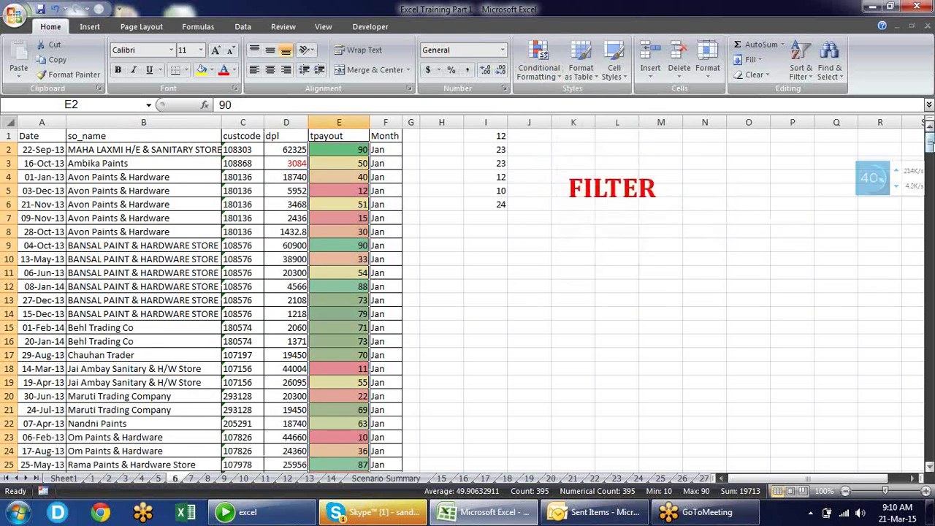
pyautogui.click(368, 149)
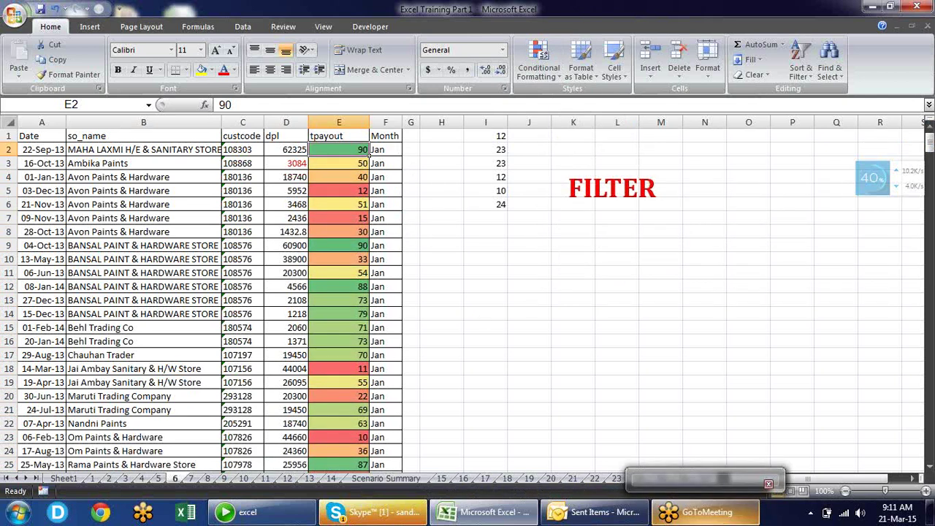
pyautogui.write('50')
pyautogui.click(368, 163)
pyautogui.click(368, 151)
pyautogui.write('45')
pyautogui.press('Return')
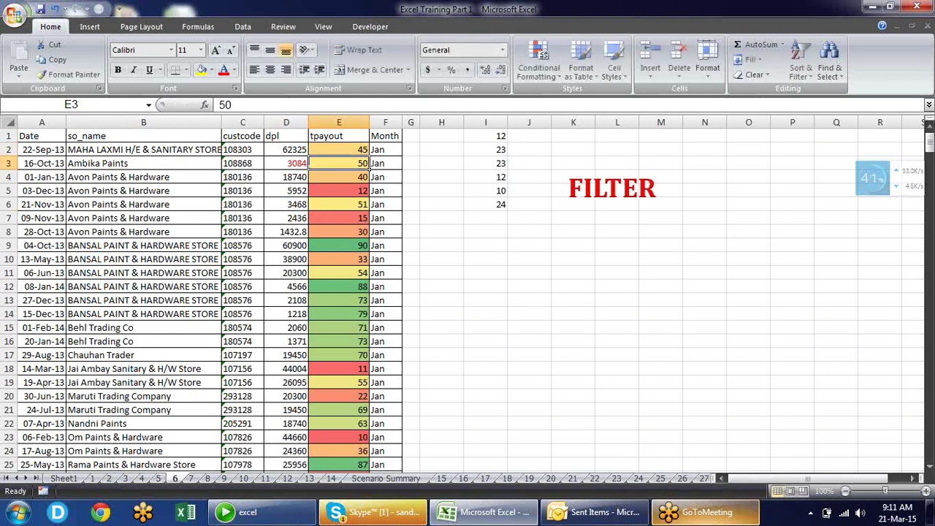
# Step: Enter 10, 20, 30 and 40 in E2 in turn to watch its shading change
pyautogui.click(350, 150)
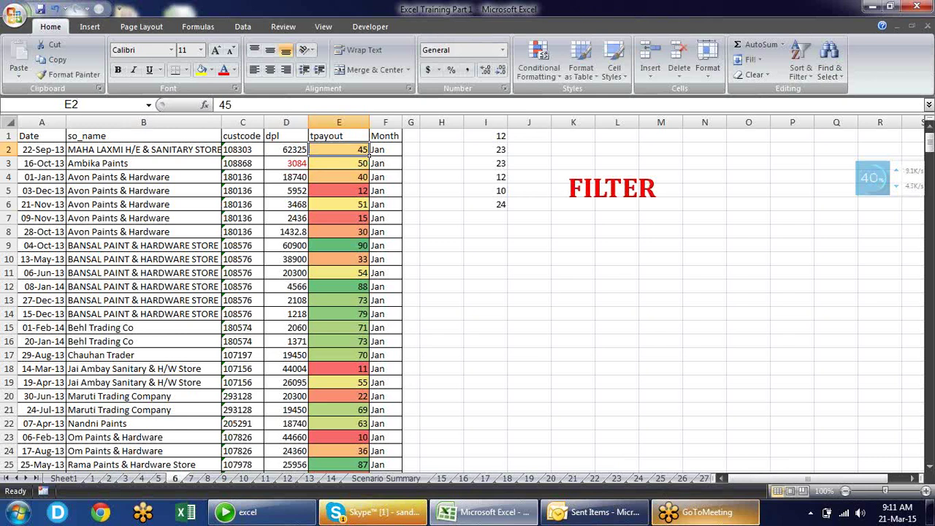
pyautogui.write('10')
pyautogui.click(368, 163)
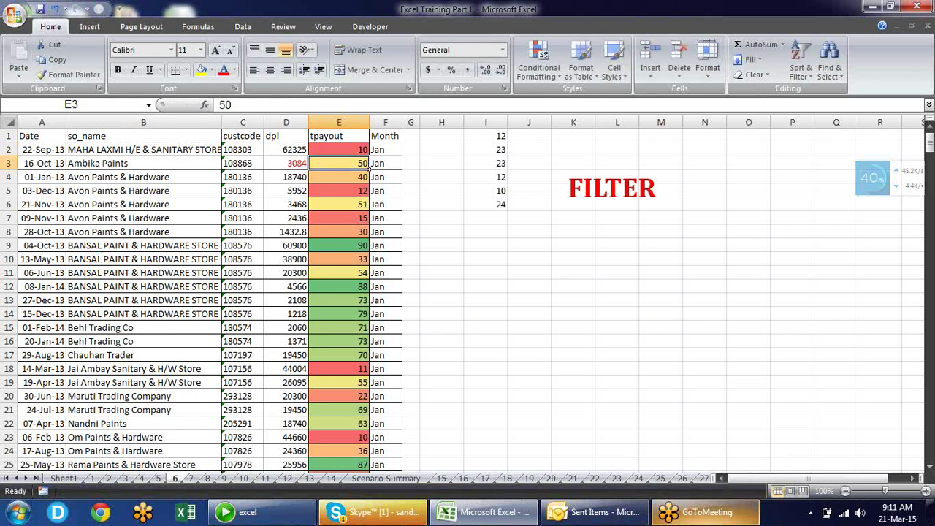
pyautogui.click(369, 150)
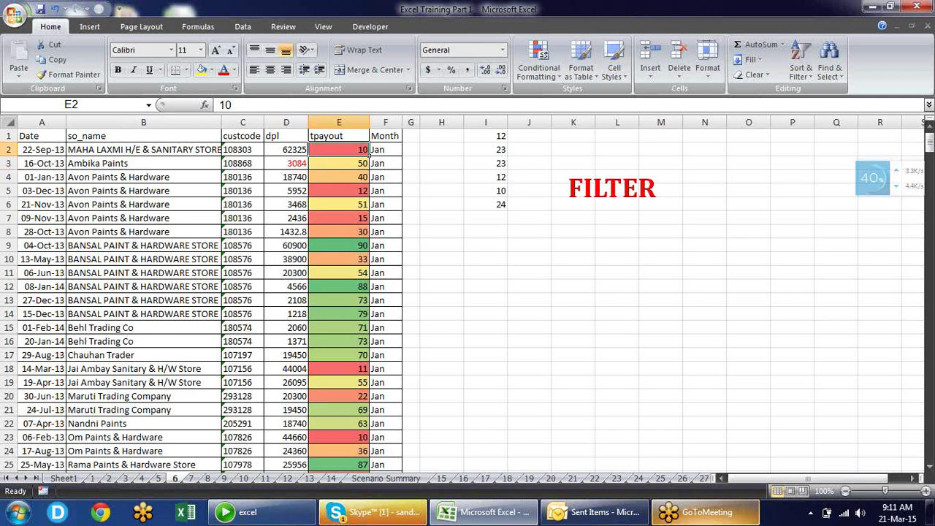
pyautogui.write('20')
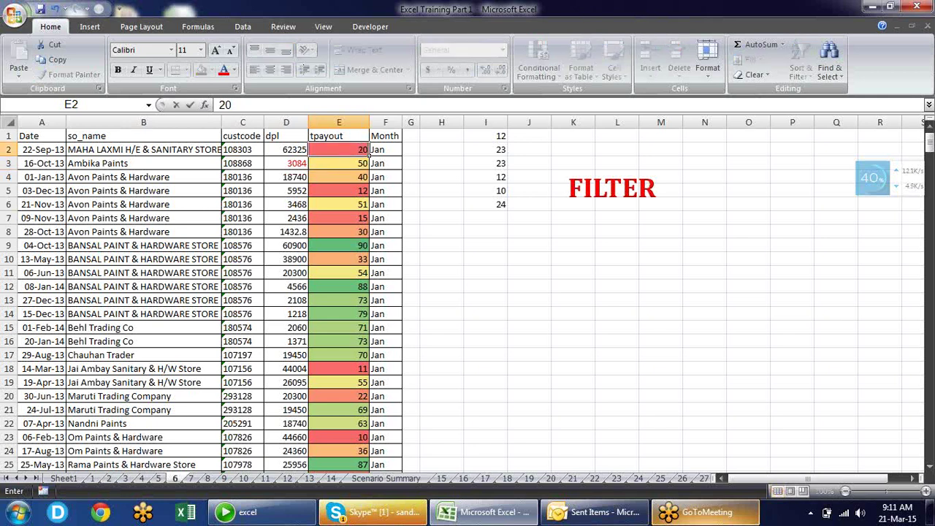
pyautogui.click(369, 163)
pyautogui.click(369, 150)
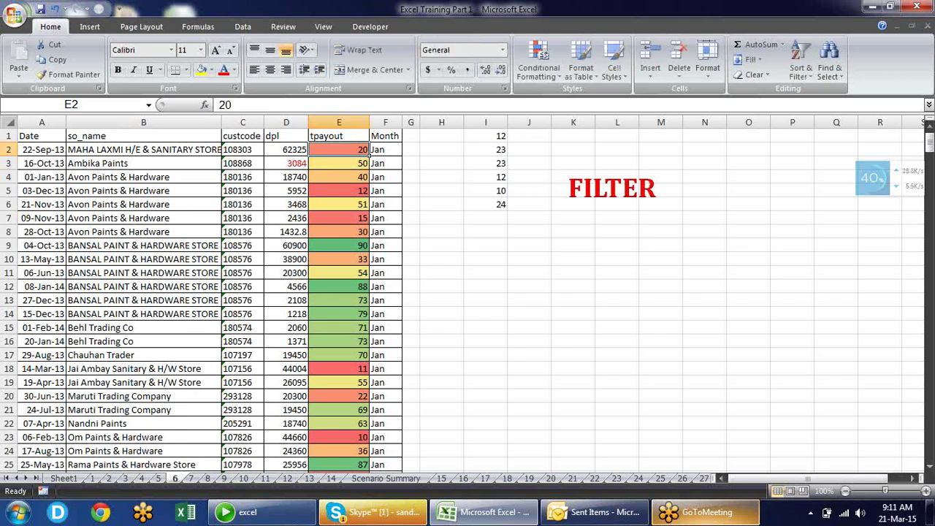
pyautogui.write('30')
pyautogui.click(369, 163)
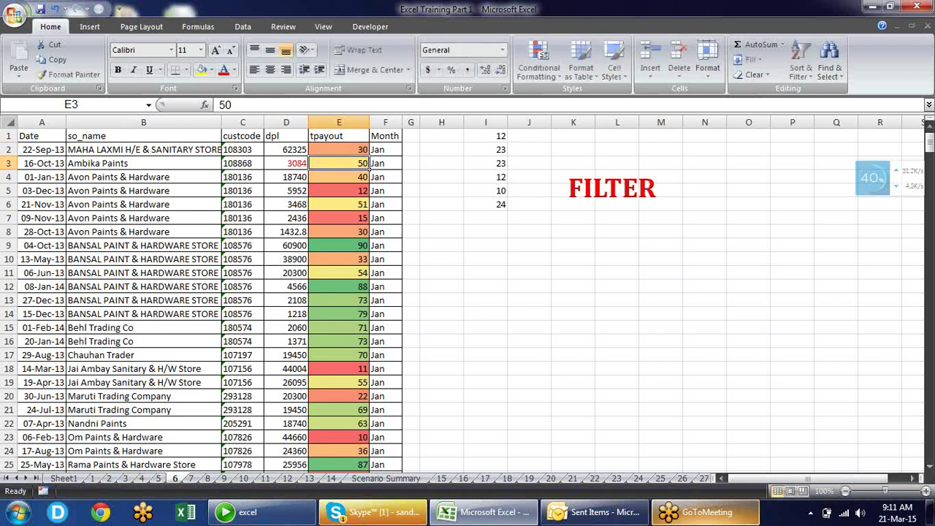
pyautogui.click(368, 150)
pyautogui.write('40')
pyautogui.click(368, 163)
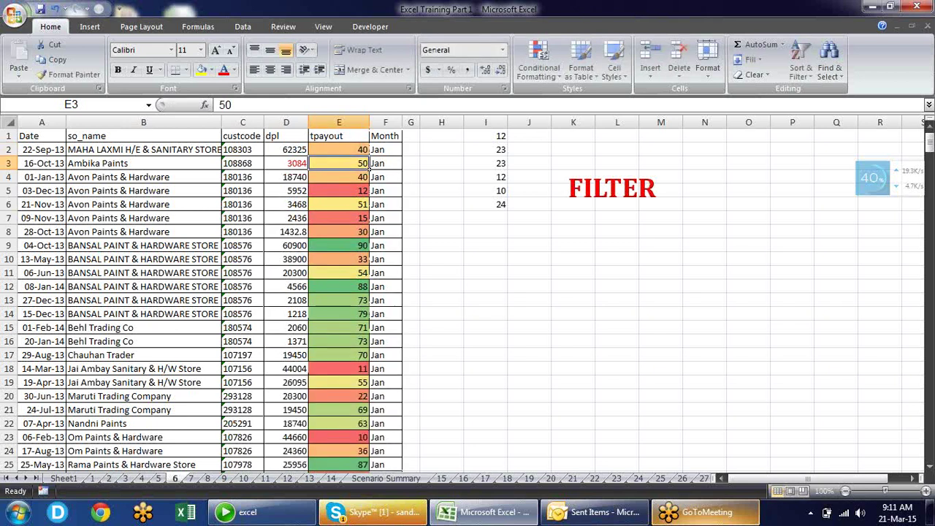
# Step: Enter 50, 60 and finally 80 in E2, which turns it green, then reselect tpayout to row 396
pyautogui.click(369, 150)
pyautogui.write('50')
pyautogui.click(368, 163)
pyautogui.click(369, 150)
pyautogui.write('60')
pyautogui.click(369, 163)
pyautogui.click(368, 151)
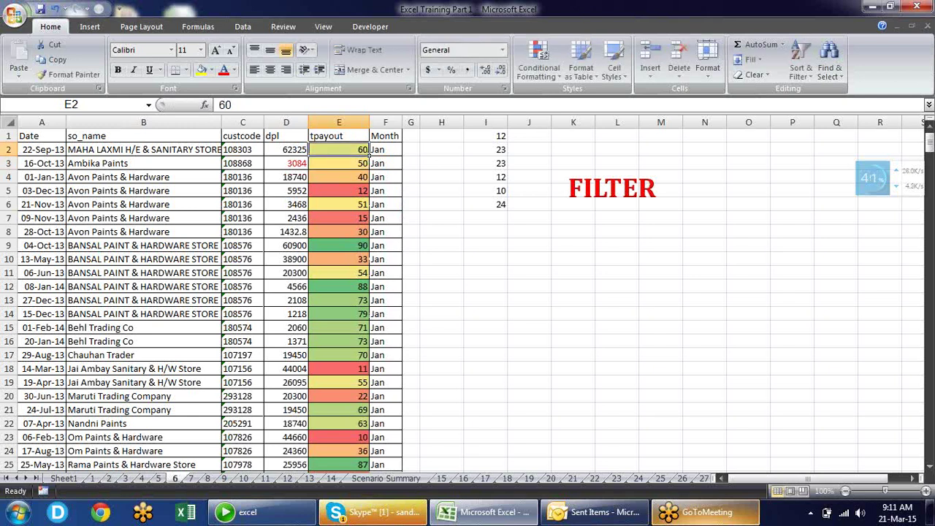
pyautogui.write('5')
pyautogui.press('BackSpace')
pyautogui.write('80')
pyautogui.click(369, 163)
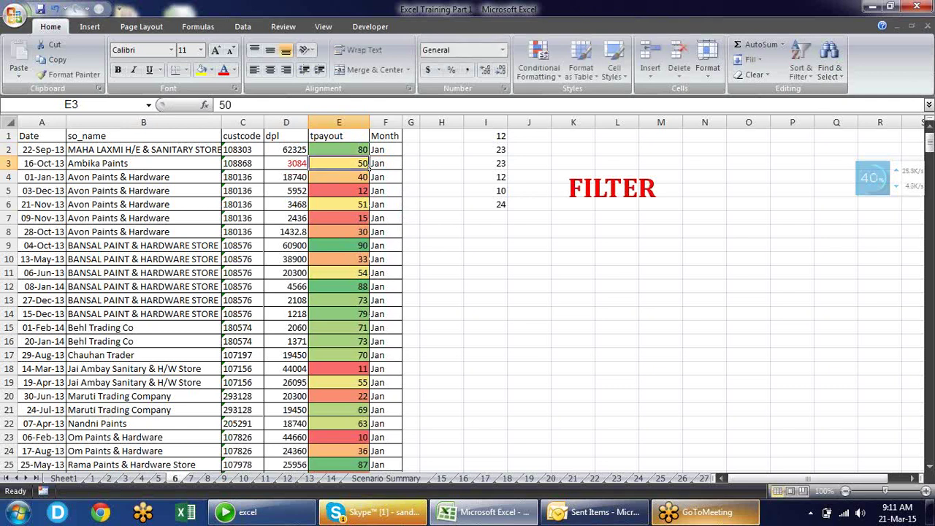
pyautogui.click(369, 151)
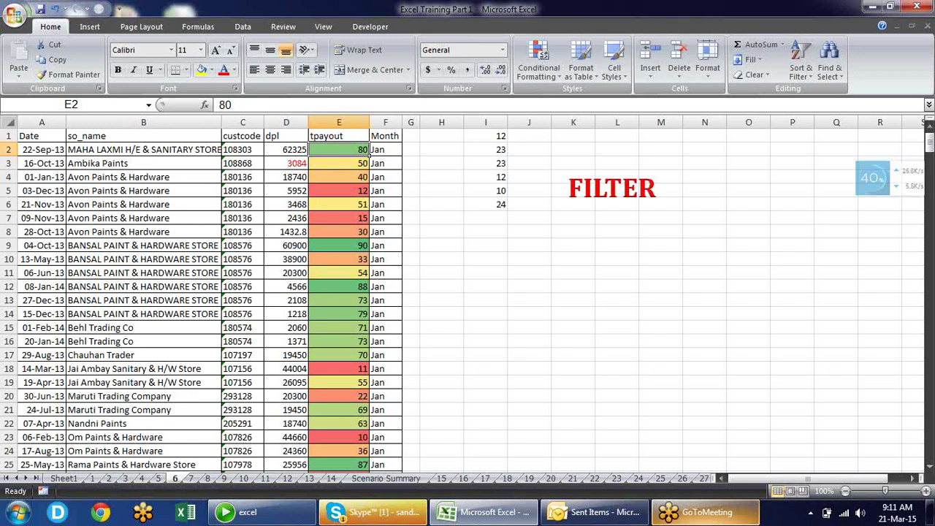
pyautogui.hotkey('ctrl', 'shift', 'Down')
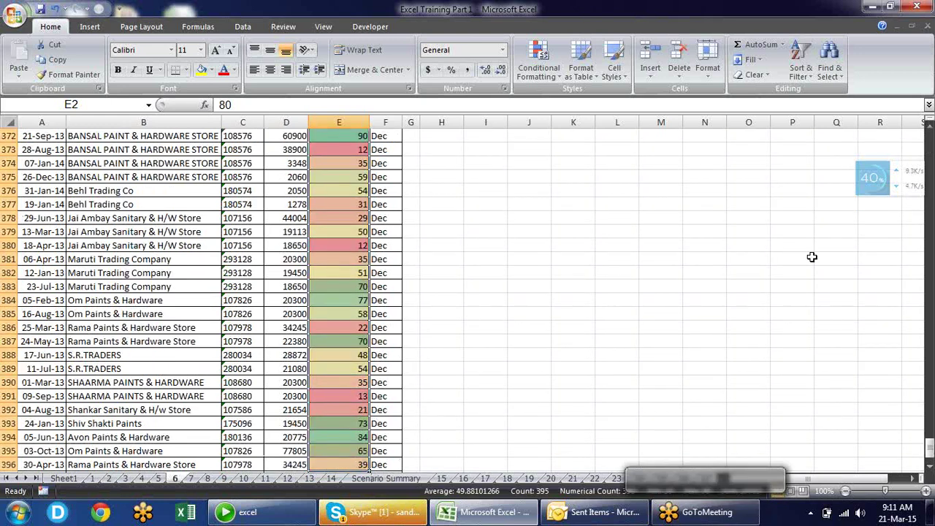
# Step: Type the numbers 1 to 7 into cells I1:I7
pyautogui.click(551, 71)
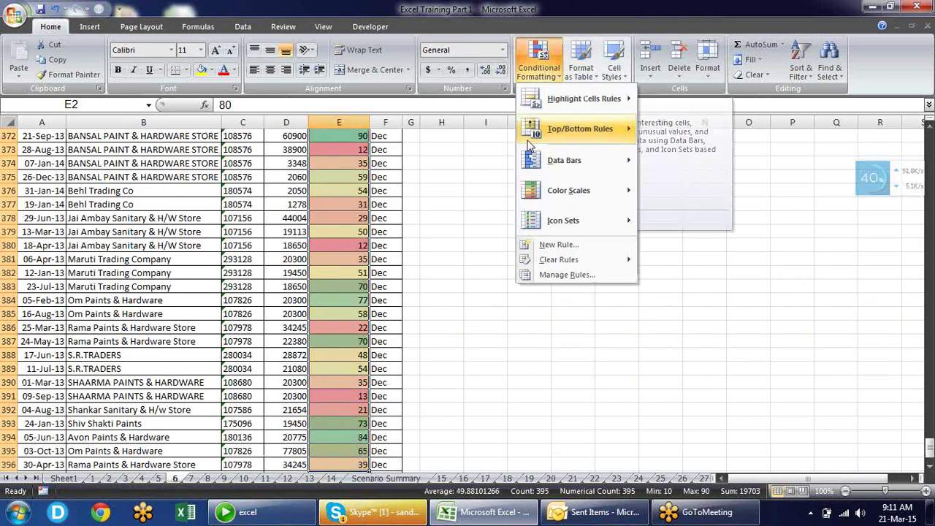
pyautogui.click(461, 155)
pyautogui.click(461, 155)
pyautogui.hotkey('ctrl', 'Up')
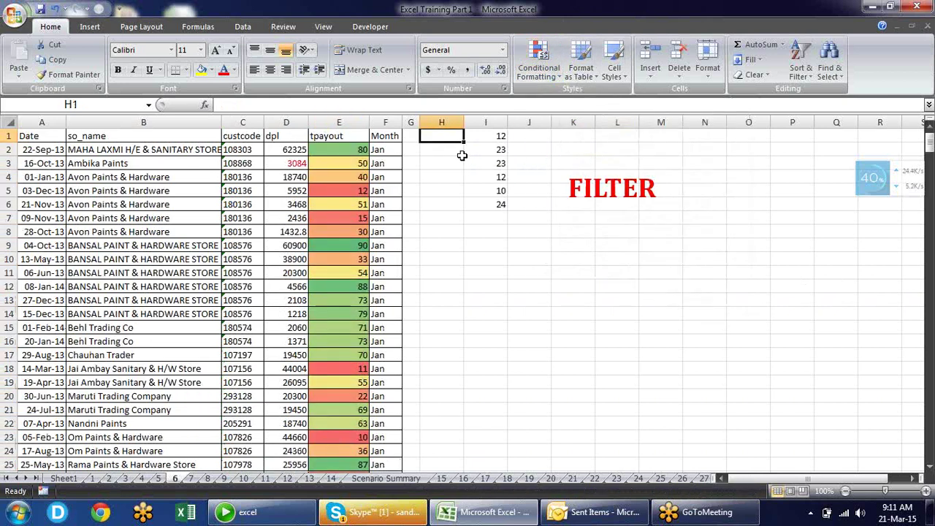
pyautogui.press('Right')
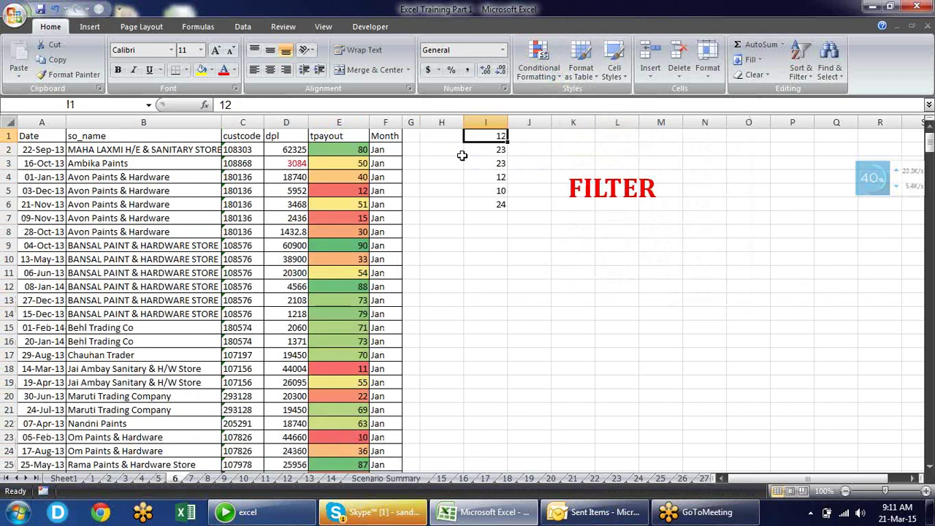
pyautogui.write('1 2 3 5')
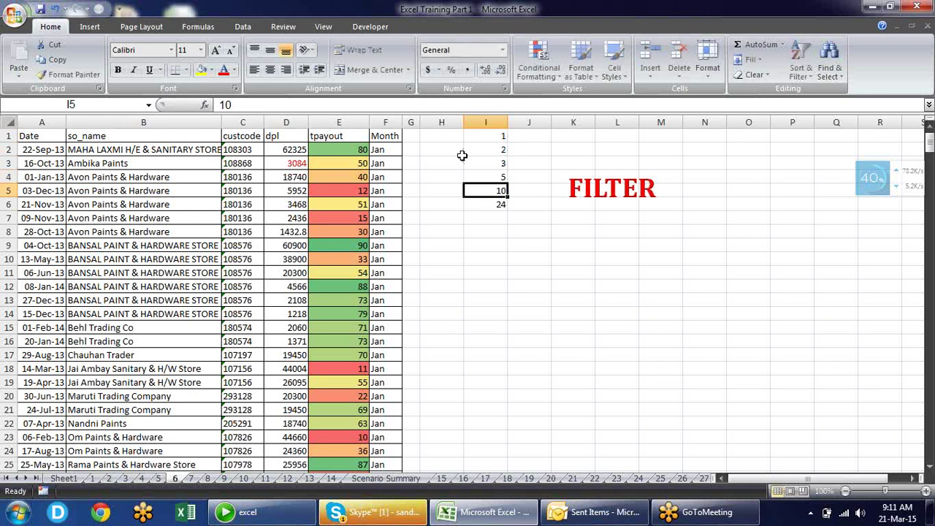
pyautogui.press('Up')
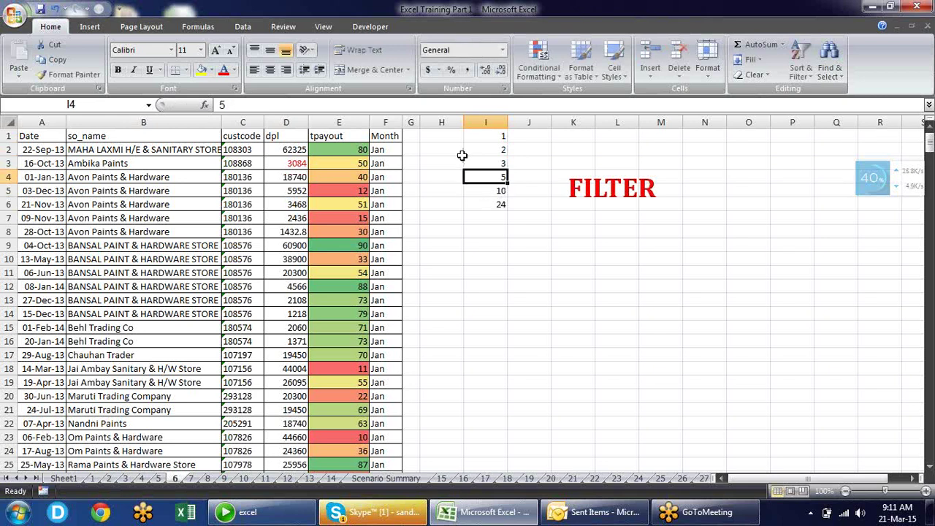
pyautogui.write('4')
pyautogui.press('Return')
pyautogui.write('5')
pyautogui.press('Return')
pyautogui.write('6')
pyautogui.press('Return')
pyautogui.write('7')
pyautogui.hotkey('ctrl', 'Return')
# Step: Apply a red-yellow-green colour scale to I1:I7
pyautogui.hotkey('shift', 'ctrl', 'Up')
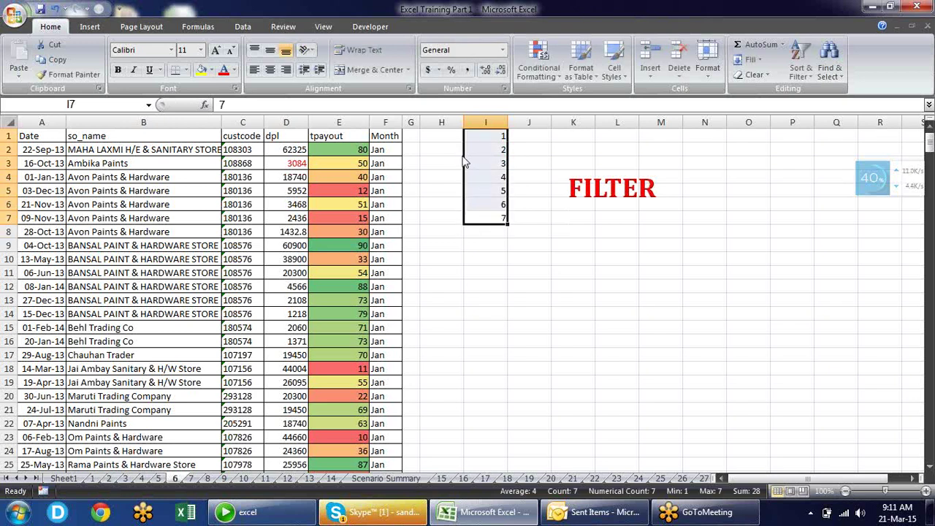
pyautogui.click(538, 62)
pyautogui.moveTo(593, 202)
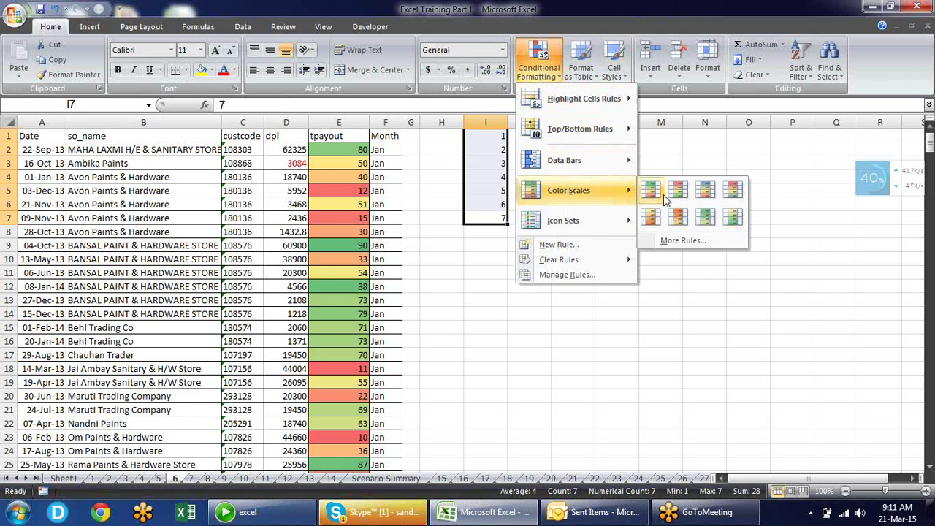
pyautogui.click(648, 183)
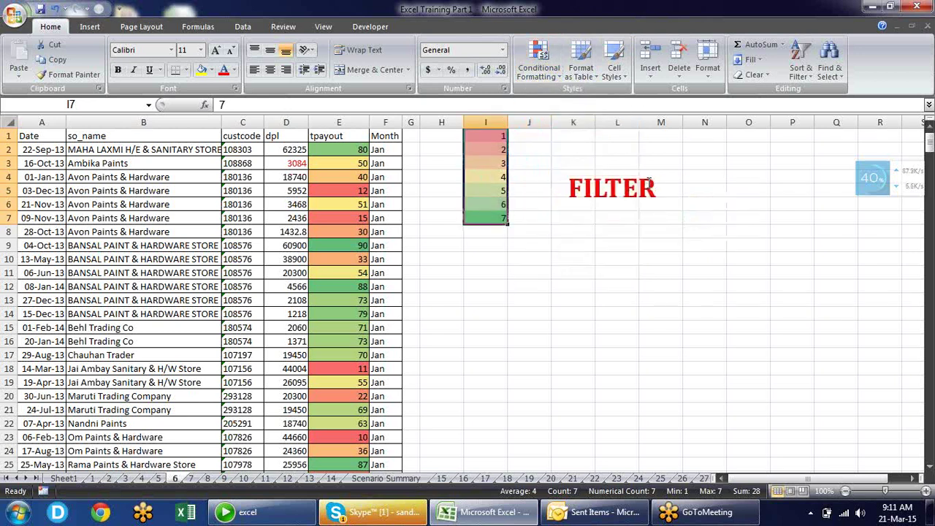
pyautogui.click(541, 237)
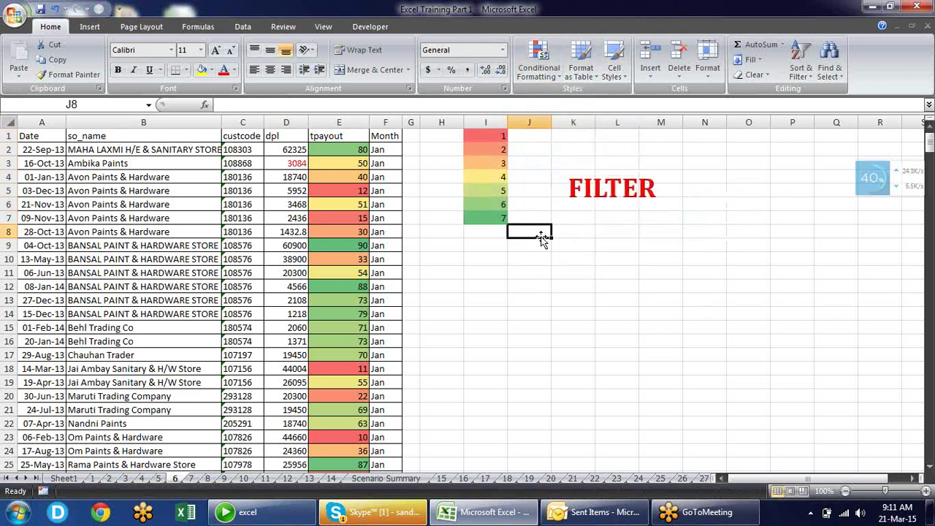
# Step: Extend the number series down to I27 and inspect the extended colour scale
pyautogui.moveTo(501, 137); pyautogui.dragTo(506, 460)
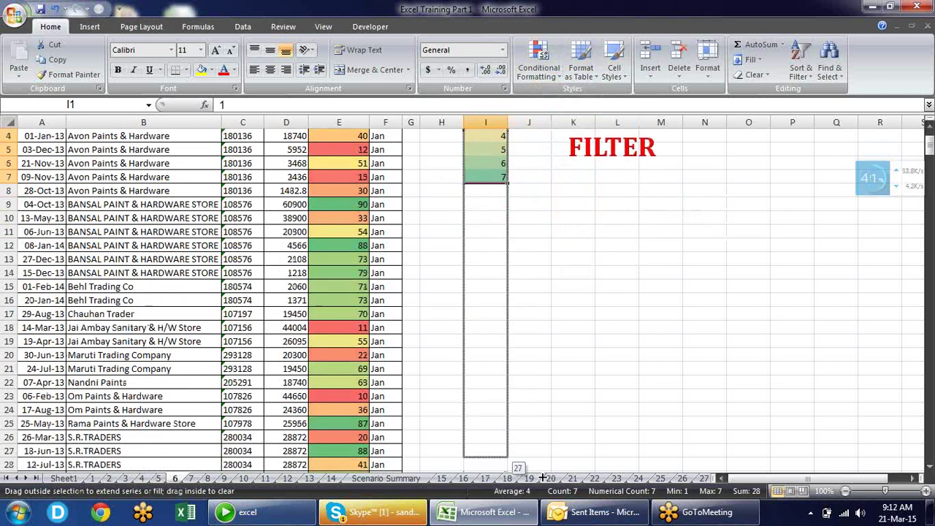
pyautogui.click(485, 255)
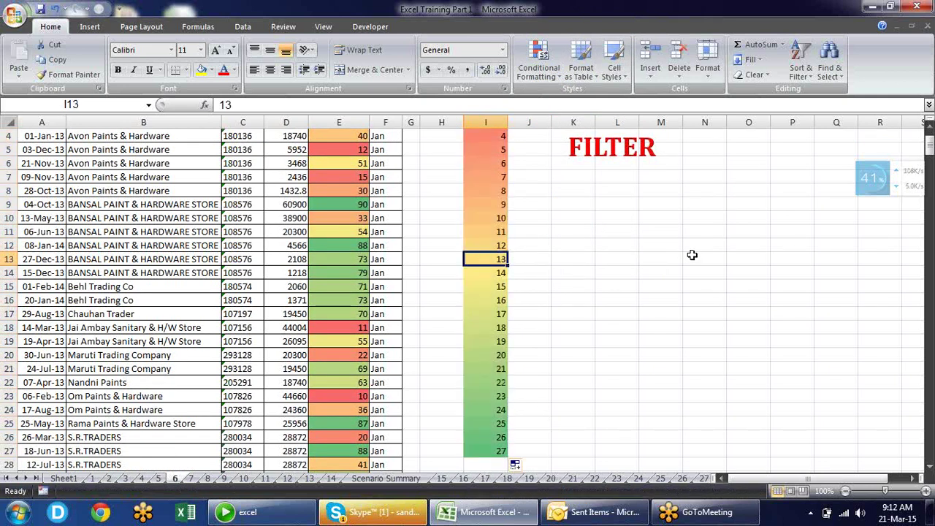
pyautogui.press('Up')
pyautogui.press('Up')
pyautogui.press('Up')
pyautogui.press('Up')
pyautogui.press('Up')
pyautogui.press('Up')
pyautogui.press('Up')
pyautogui.press('Down')
pyautogui.press('Down')
pyautogui.press('Down')
pyautogui.press('Down')
pyautogui.press('Down')
pyautogui.press('Down')
pyautogui.press('Down')
pyautogui.press('Down')
pyautogui.press('Down')
pyautogui.press('Down')
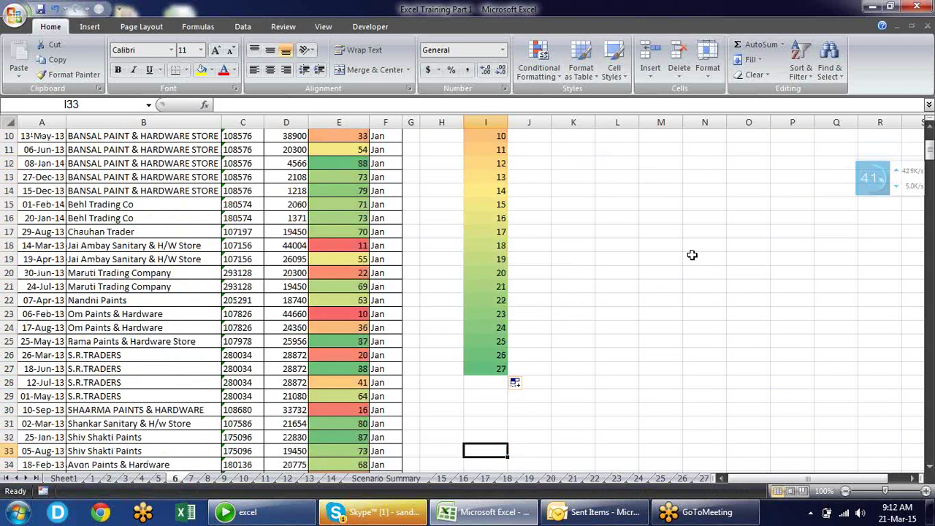
pyautogui.press('Up')
pyautogui.press('Up')
pyautogui.press('Up')
pyautogui.press('Up')
pyautogui.press('Up')
pyautogui.press('Up')
pyautogui.press('Up')
pyautogui.press('Up')
pyautogui.press('Up')
pyautogui.press('Down')
pyautogui.press('Down')
pyautogui.press('Down')
pyautogui.press('Down')
pyautogui.press('Down')
pyautogui.press('Down')
pyautogui.press('Down')
pyautogui.press('Up')
pyautogui.press('Up')
pyautogui.press('Up')
pyautogui.press('Up')
pyautogui.press('Up')
pyautogui.press('Up')
pyautogui.press('Up')
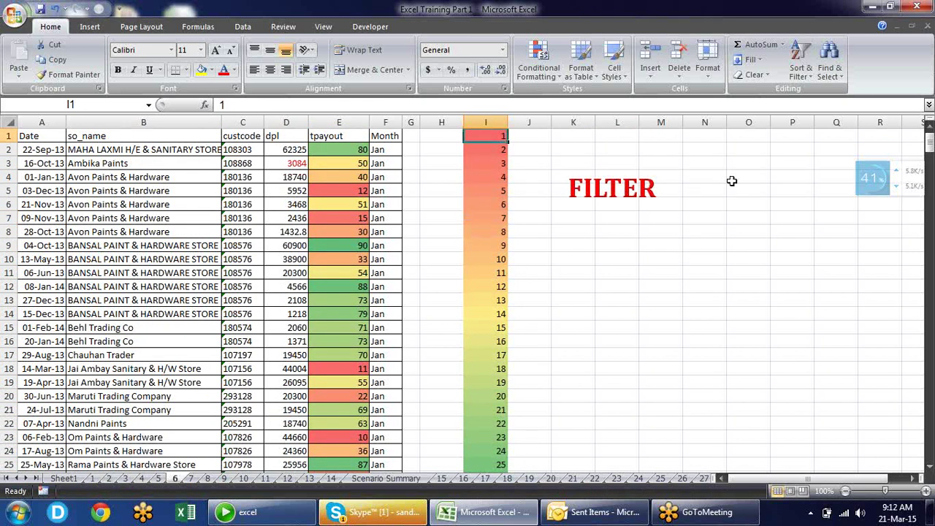
# Step: Delete column I and its sample numbers
pyautogui.click(497, 130)
pyautogui.hotkey('alt', 'e')
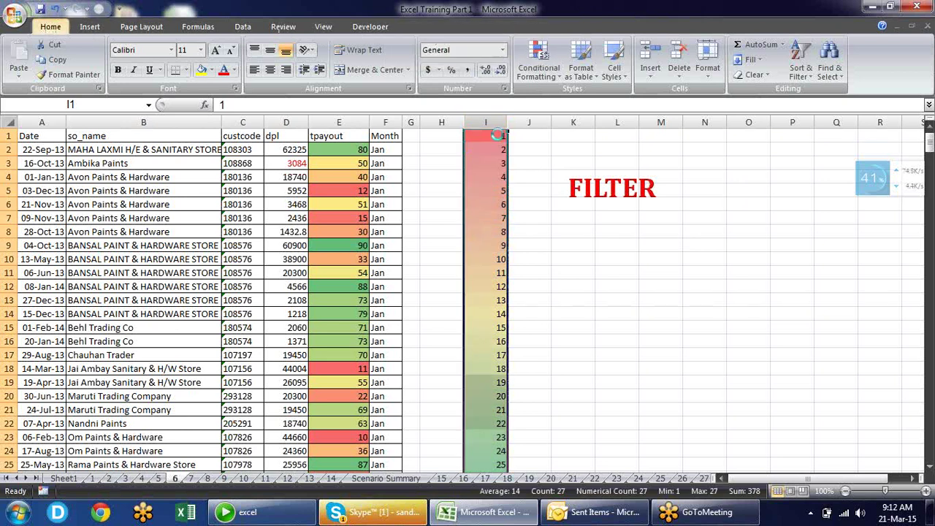
pyautogui.press('d')
pyautogui.click(452, 213)
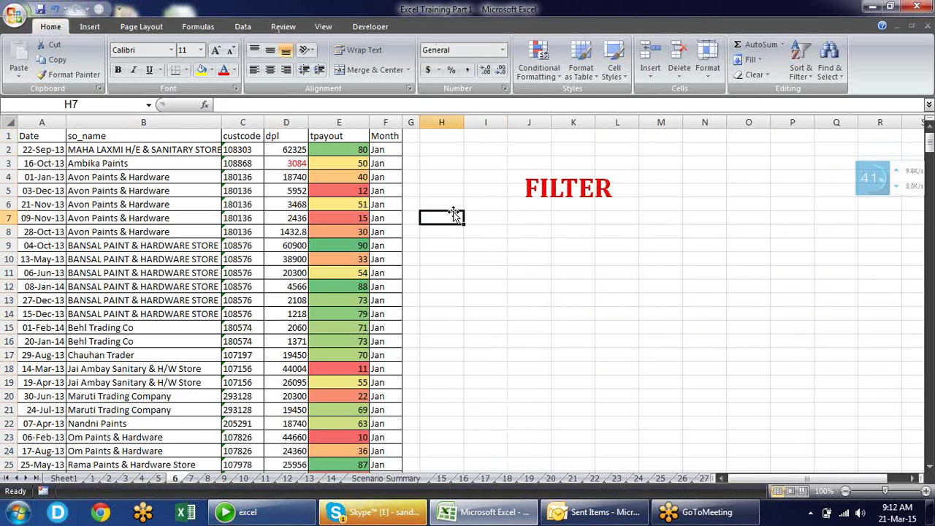
# Step: Select E2:E396 and clear the Green–Yellow–Red scale from the entire sheet, then return to E2
pyautogui.click(538, 65)
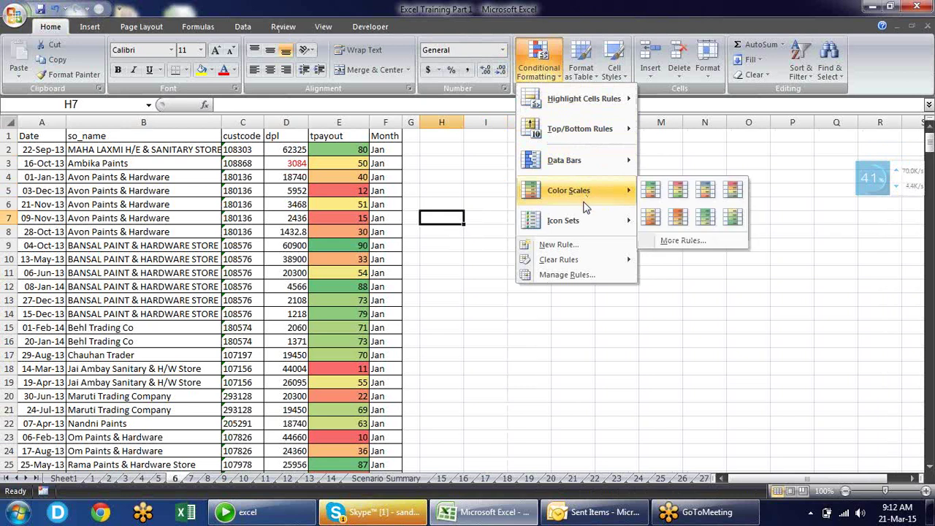
pyautogui.moveTo(583, 223)
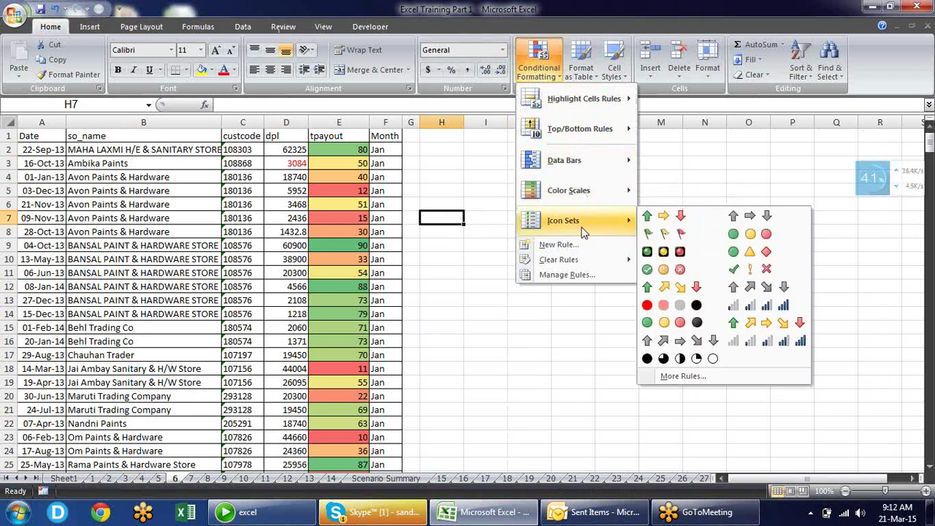
pyautogui.click(480, 209)
pyautogui.click(351, 151)
pyautogui.hotkey('ctrl', 'shift', 'Down')
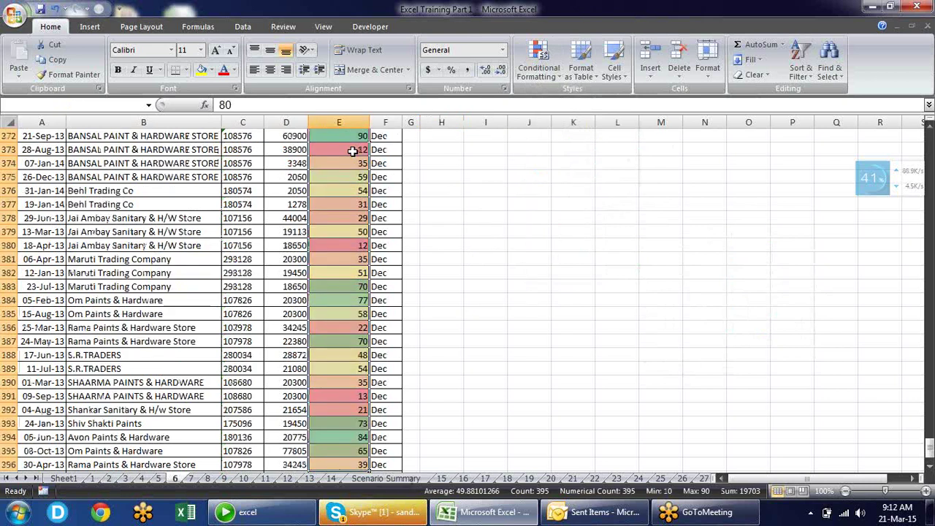
pyautogui.click(553, 77)
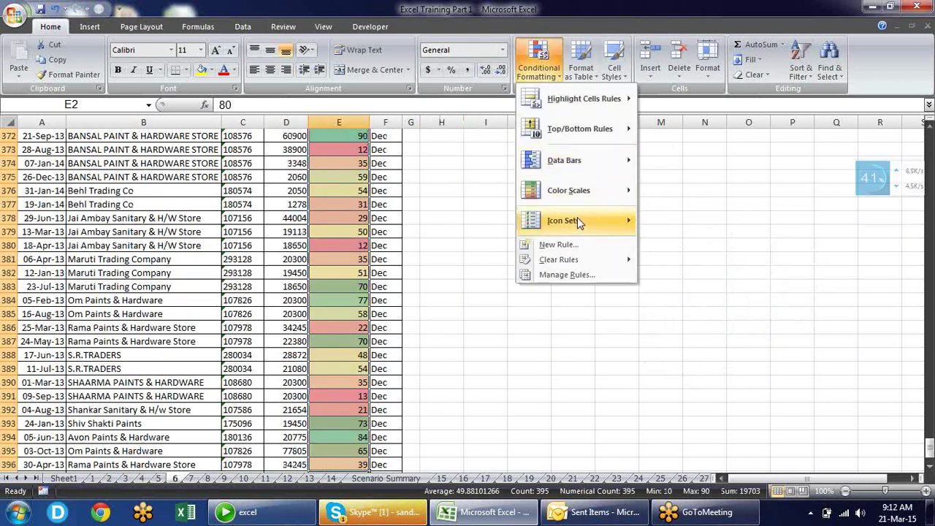
pyautogui.moveTo(598, 266)
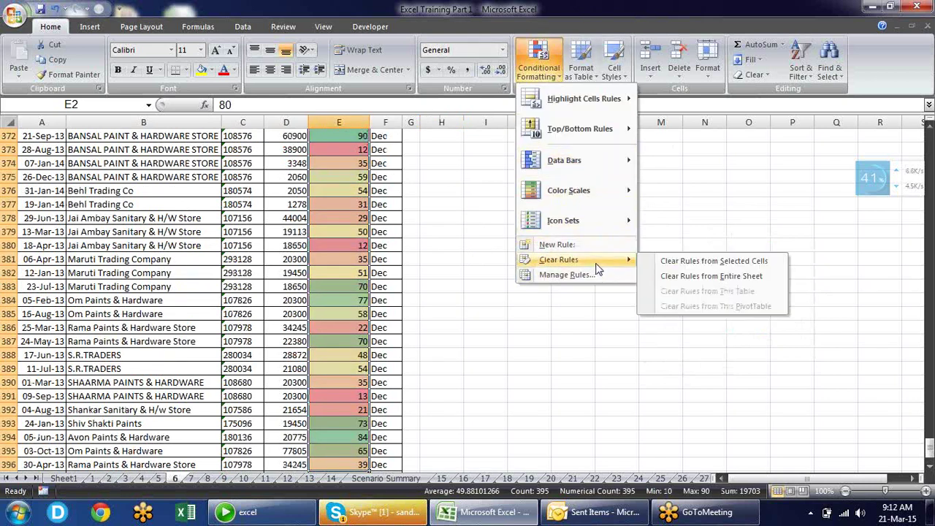
pyautogui.click(678, 276)
pyautogui.click(352, 216)
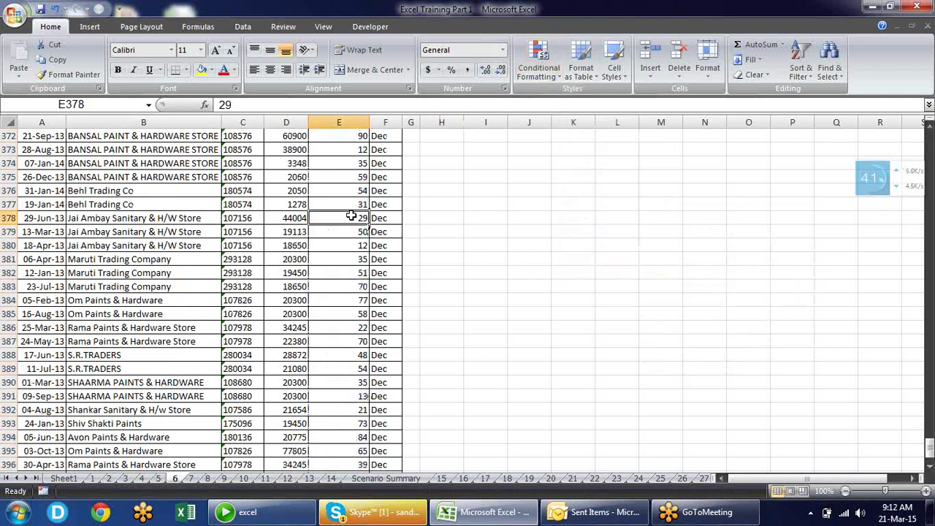
pyautogui.hotkey('ctrl', 'Up')
pyautogui.press('Down')
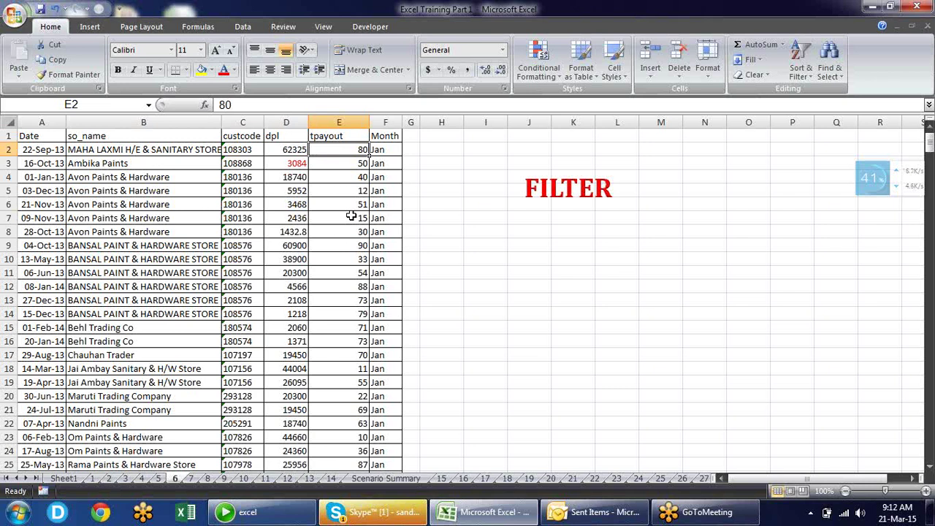
# Step: Apply the 3 Symbols icon set (check, exclamation, cross) to E2:E396 and check E2's 80
pyautogui.hotkey('ctrl', 'shift', 'Down')
pyautogui.click(548, 75)
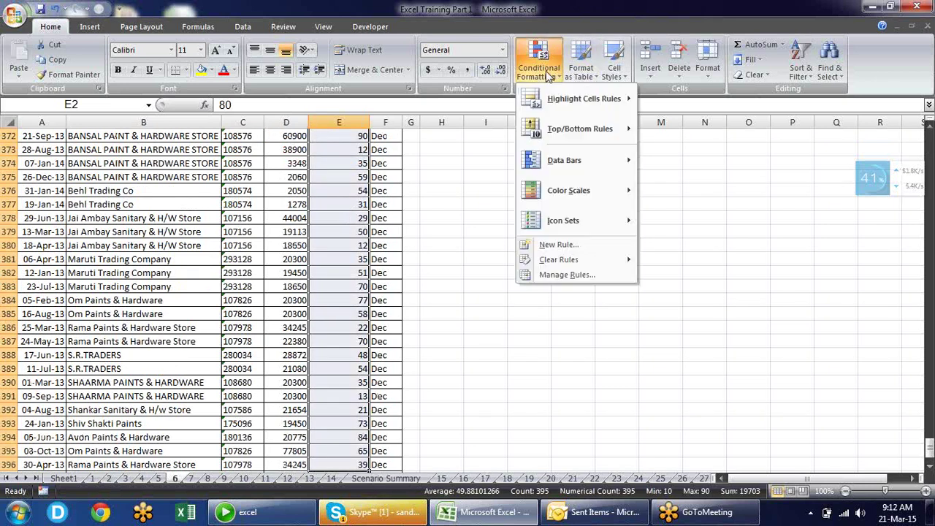
pyautogui.moveTo(584, 220)
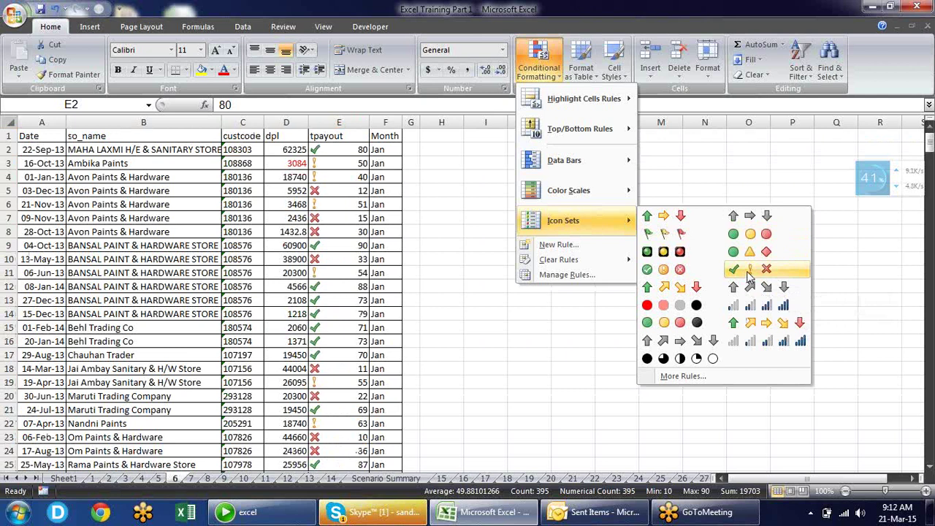
pyautogui.click(747, 273)
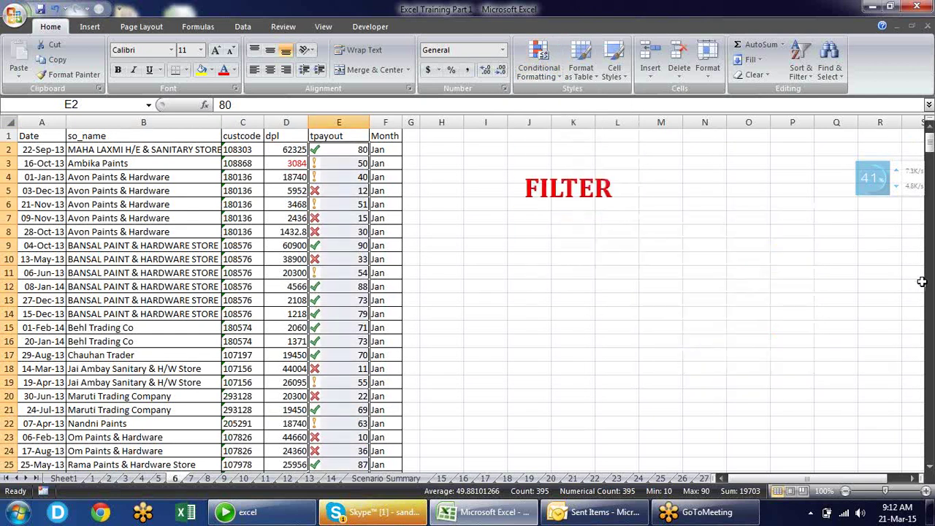
pyautogui.click(429, 166)
pyautogui.click(357, 151)
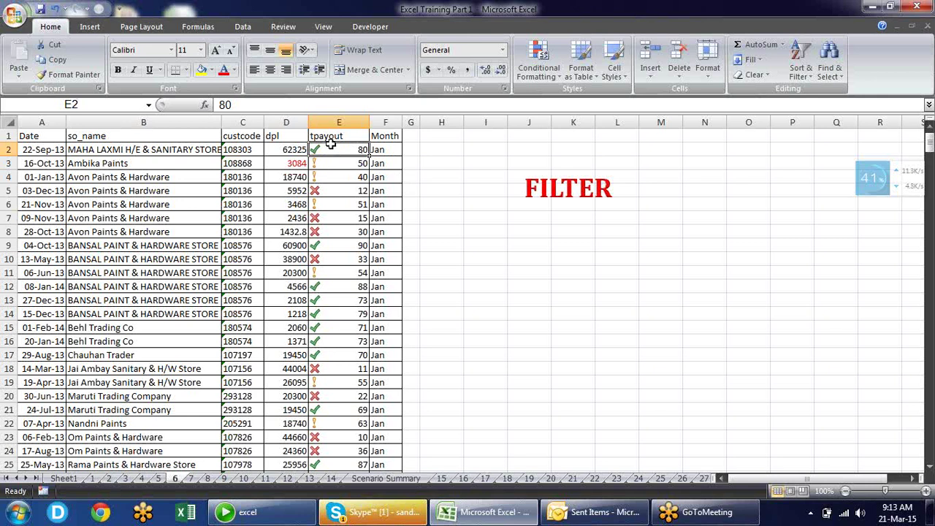
pyautogui.click(327, 162)
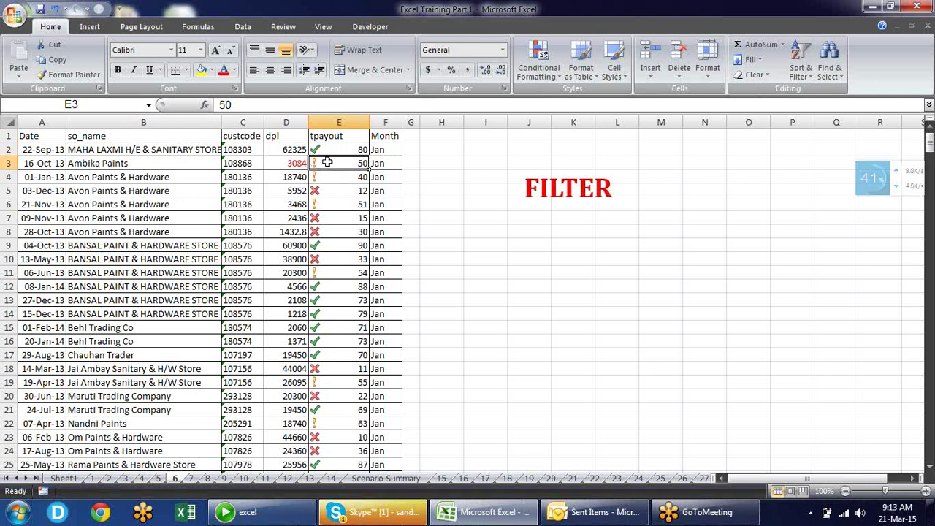
pyautogui.hotkey('shift', 'Down')
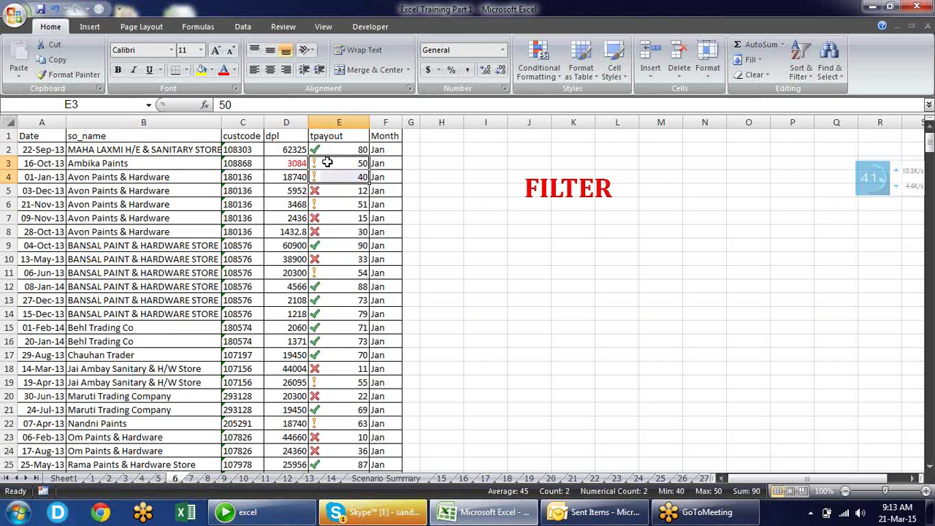
pyautogui.click(337, 194)
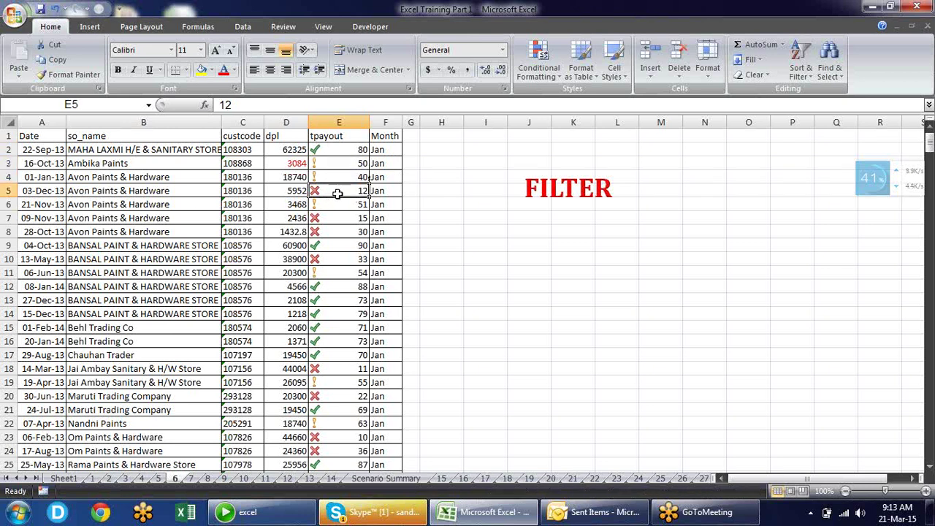
pyautogui.click(338, 217)
pyautogui.click(339, 231)
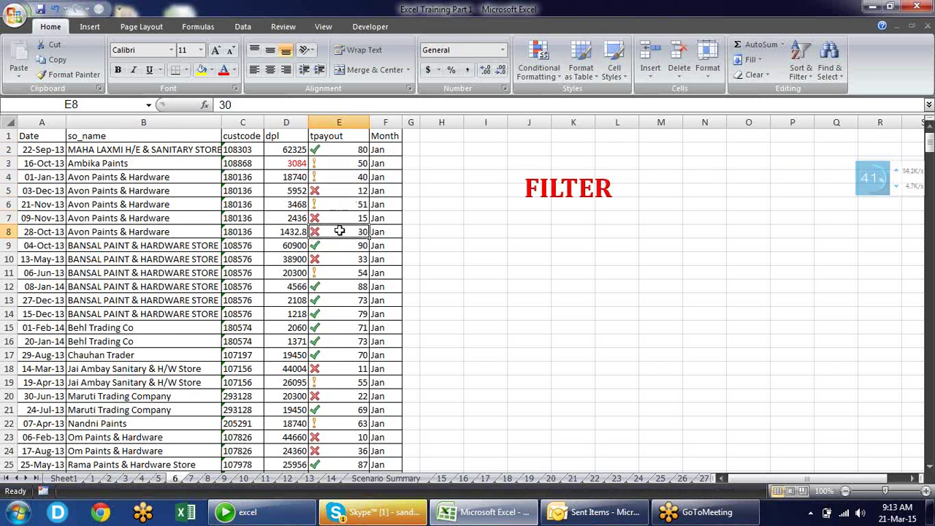
pyautogui.click(343, 216)
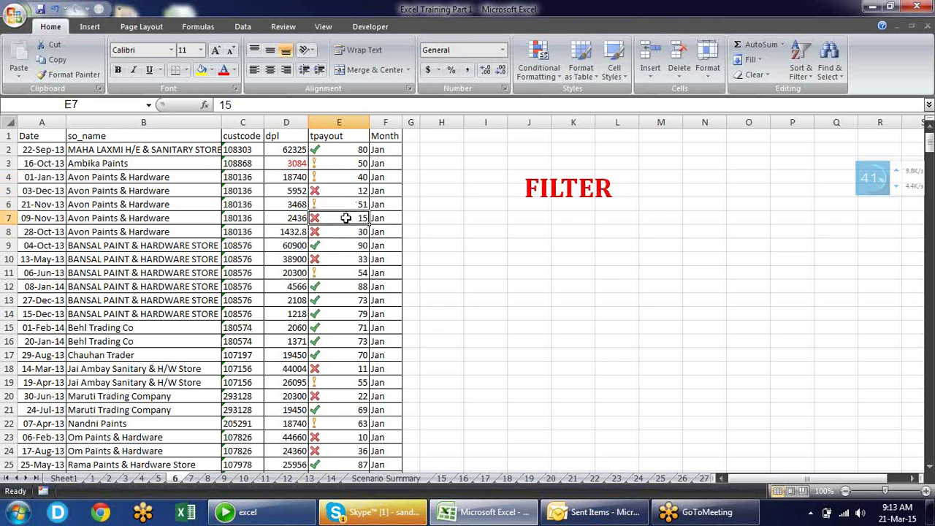
pyautogui.click(348, 193)
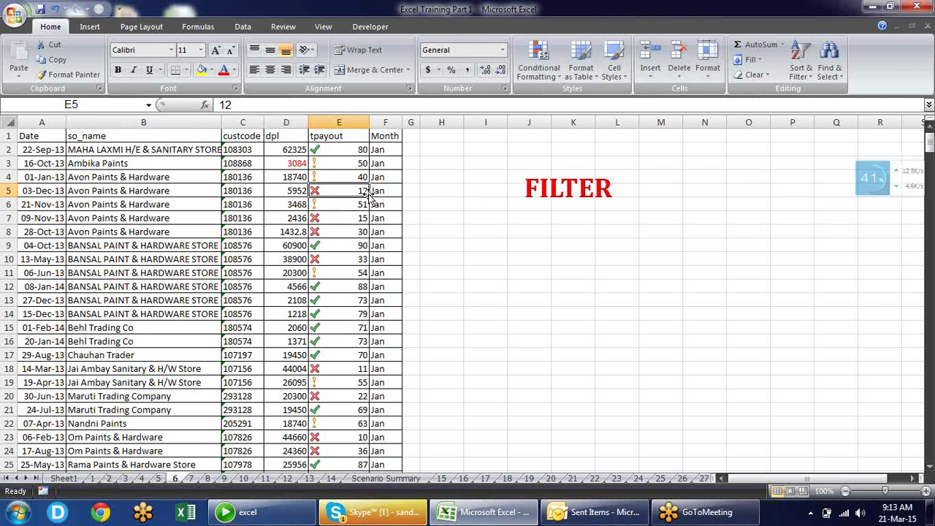
pyautogui.click(361, 274)
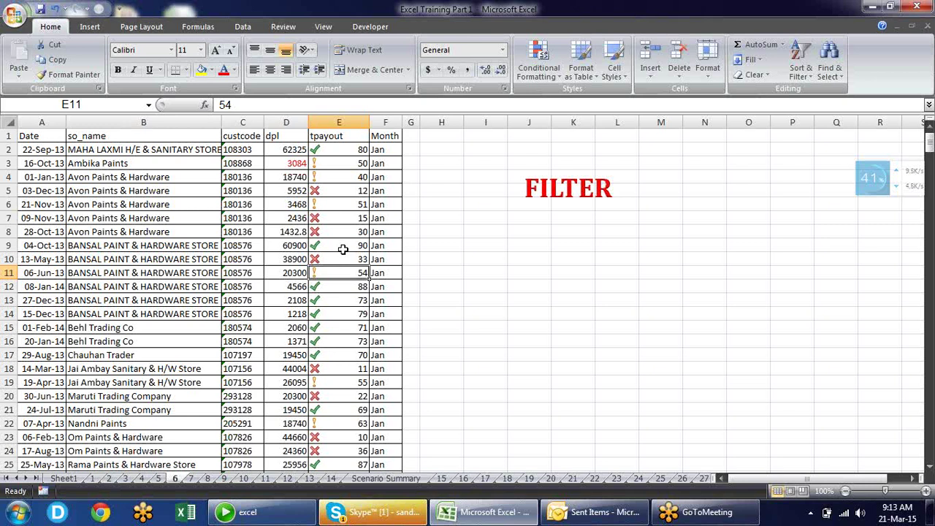
pyautogui.click(348, 340)
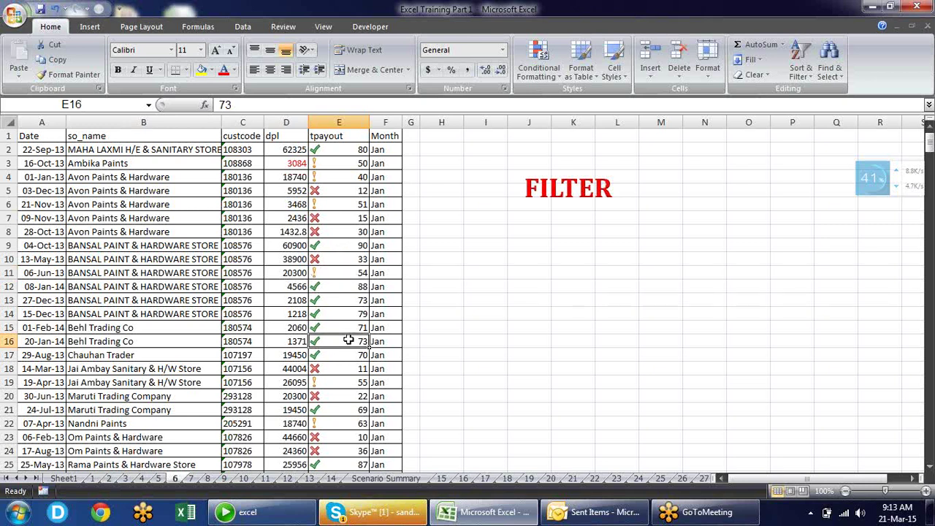
pyautogui.click(344, 379)
pyautogui.click(342, 286)
pyautogui.click(343, 243)
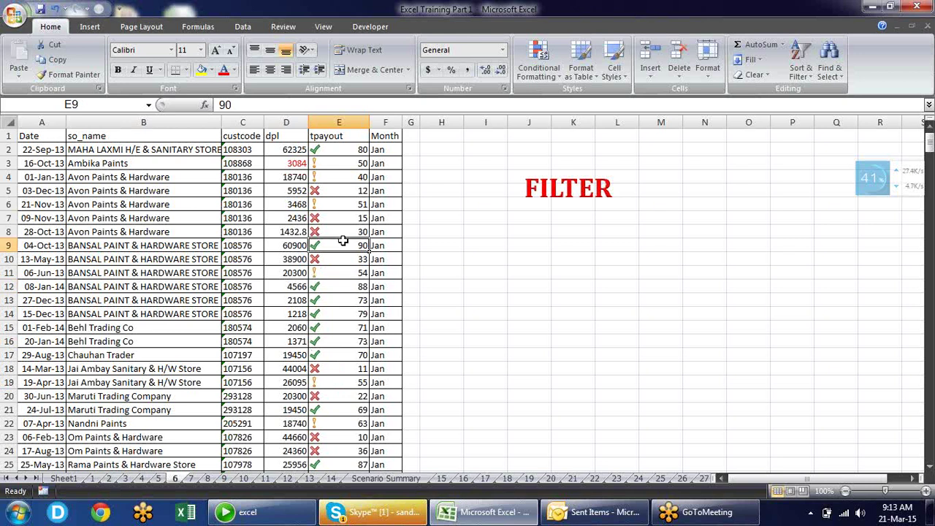
pyautogui.click(348, 150)
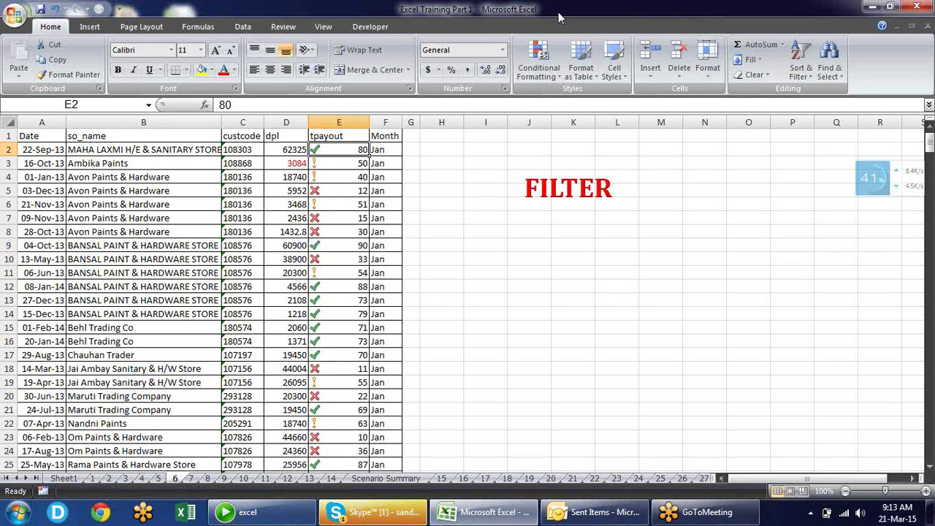
# Step: Browse the Conditional Formatting menu, then select the tpayout values down to row 396
pyautogui.click(541, 76)
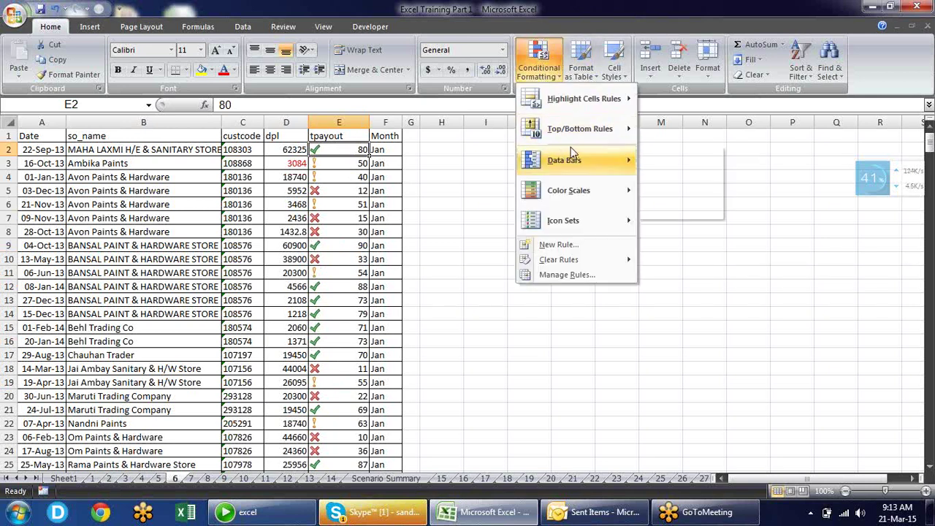
pyautogui.moveTo(617, 198)
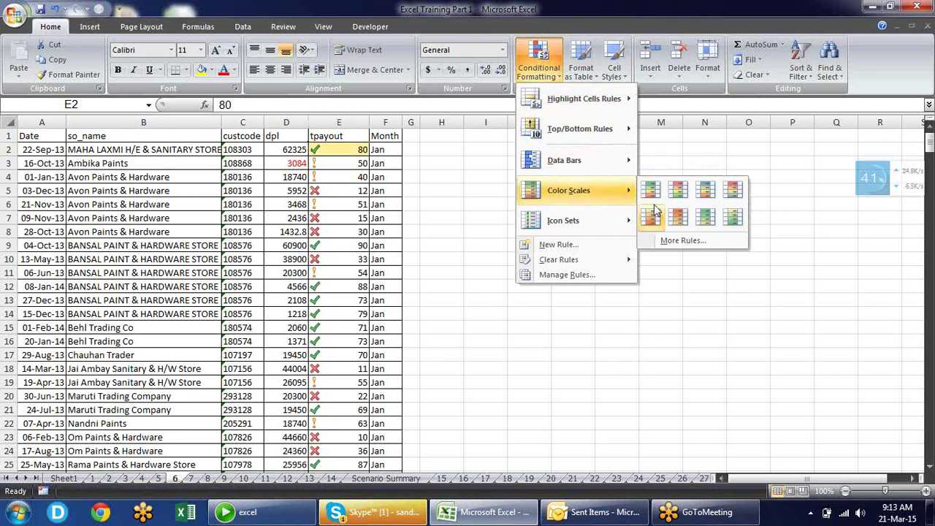
pyautogui.moveTo(579, 131)
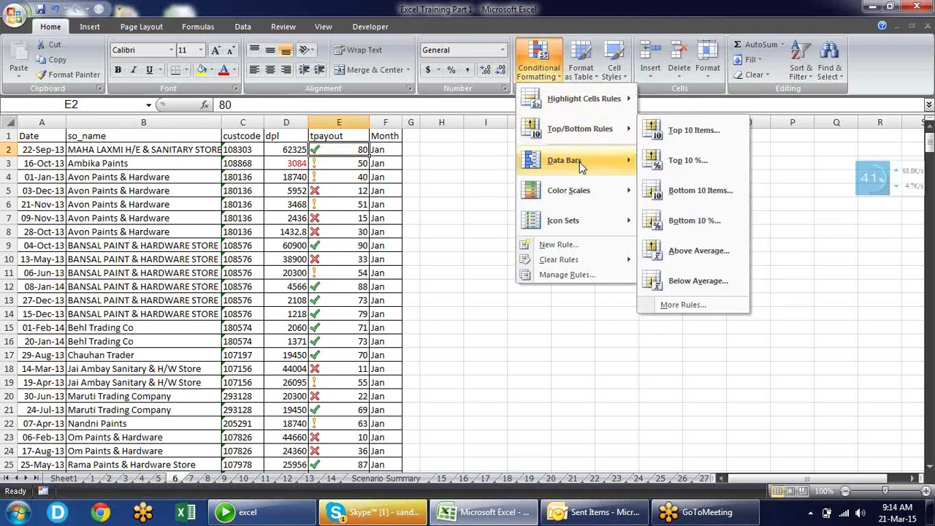
pyautogui.moveTo(592, 225)
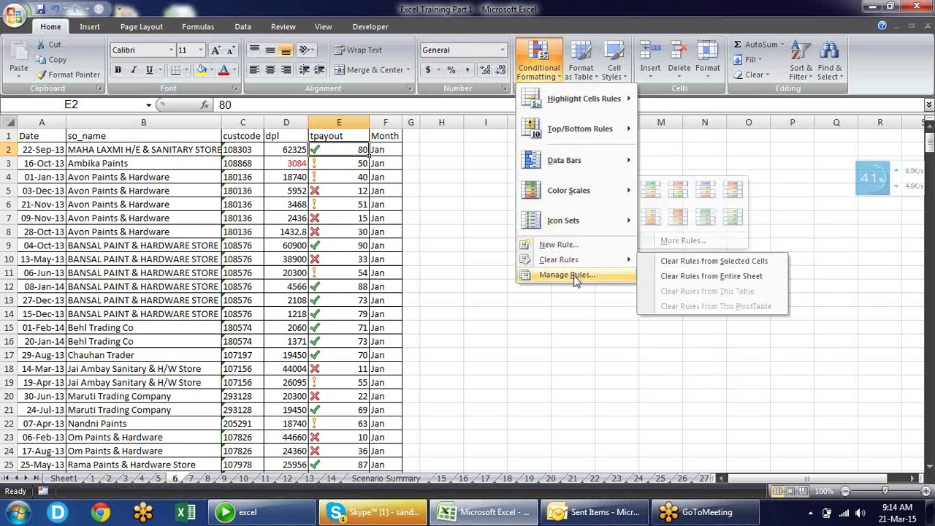
pyautogui.click(412, 169)
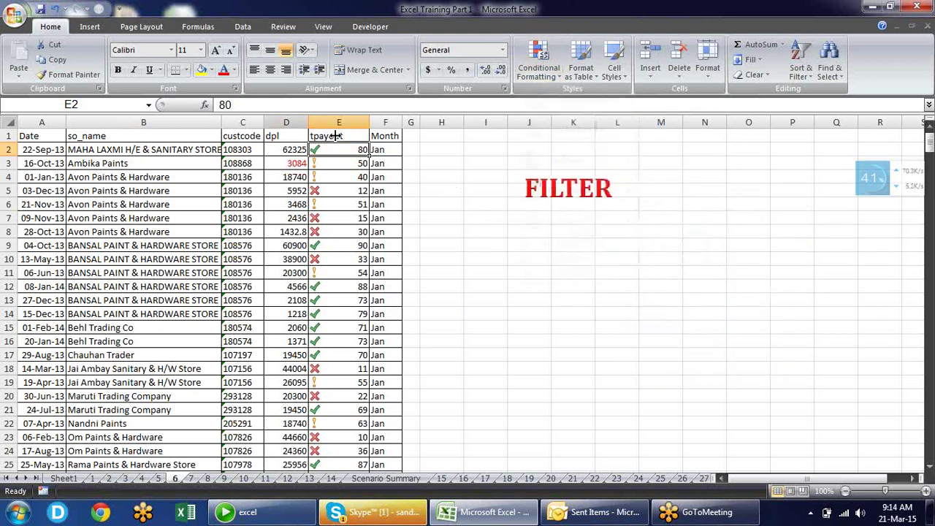
pyautogui.hotkey('ctrl', 'shift', 'Down')
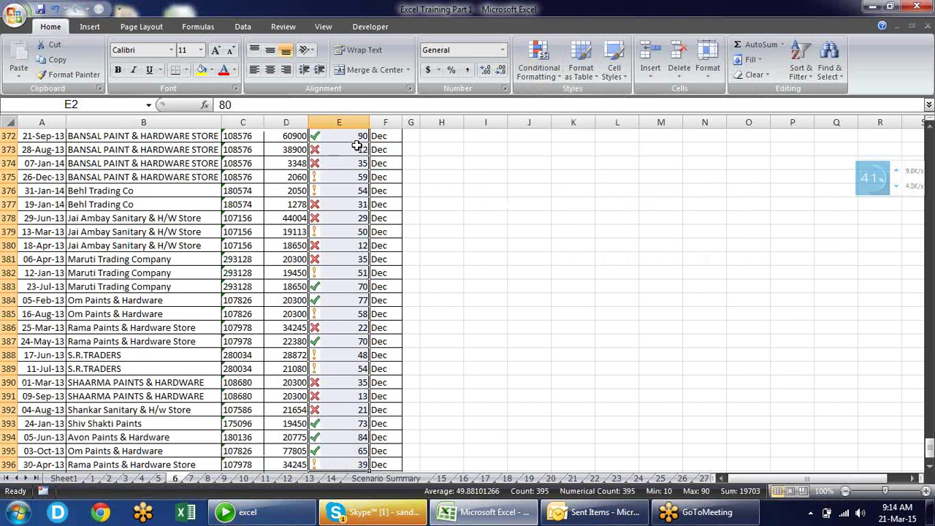
# Step: Open the Icon Set rule from the Rules Manager for editing, keeping Icon Sets as the format style
pyautogui.click(538, 60)
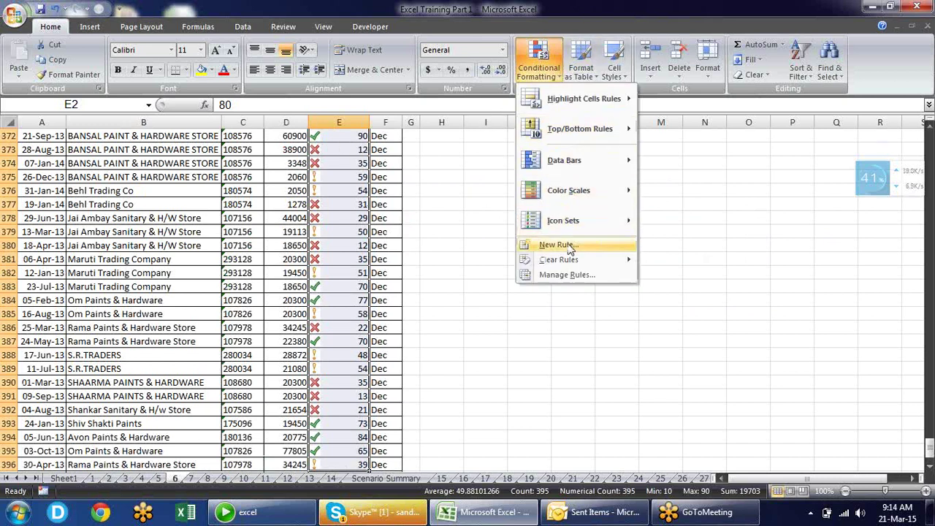
pyautogui.rightClick(561, 279)
pyautogui.click(551, 275)
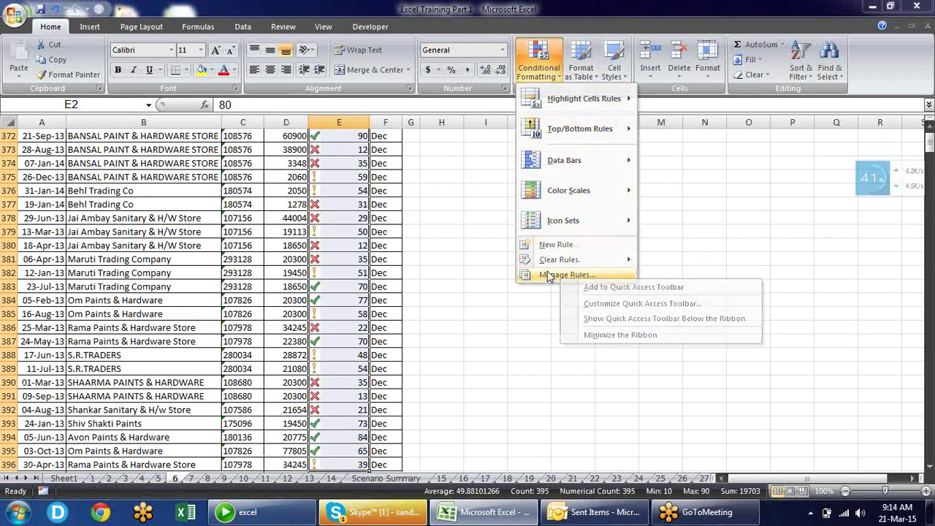
pyautogui.click(421, 208)
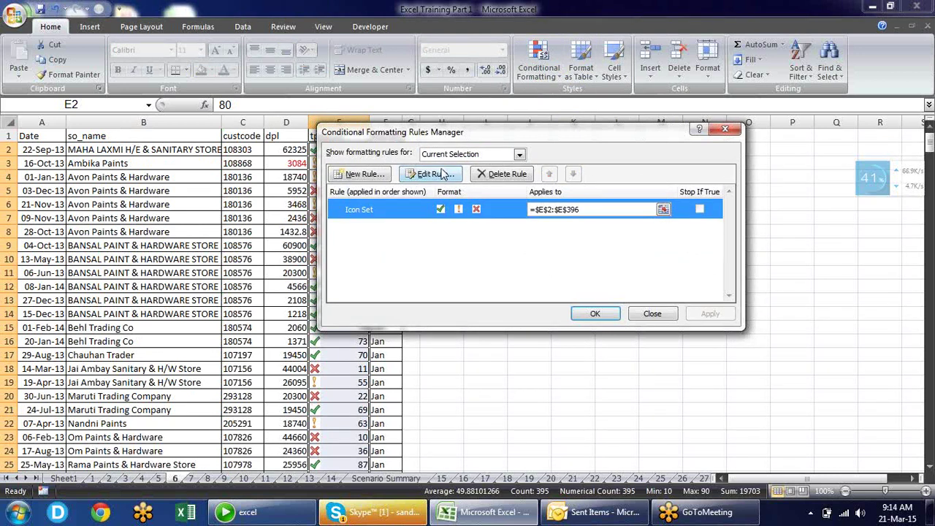
pyautogui.click(443, 176)
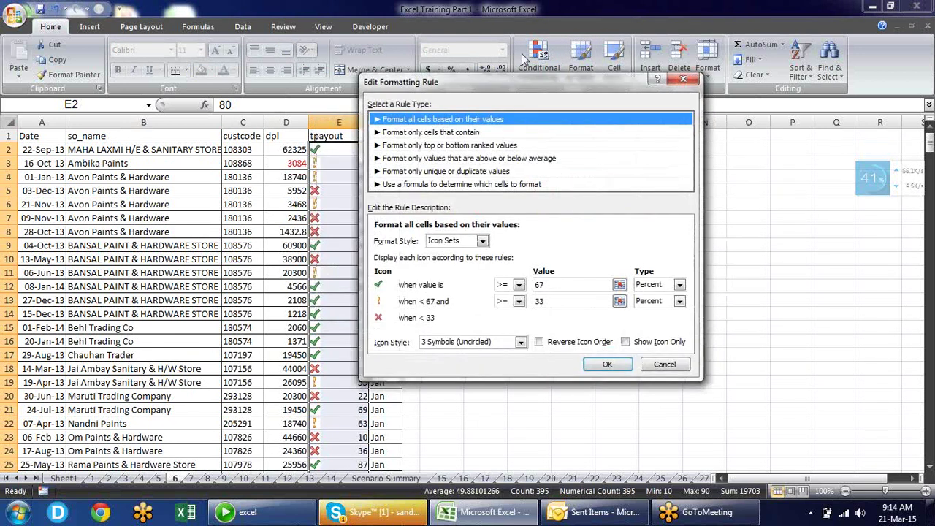
pyautogui.moveTo(511, 87); pyautogui.dragTo(613, 92)
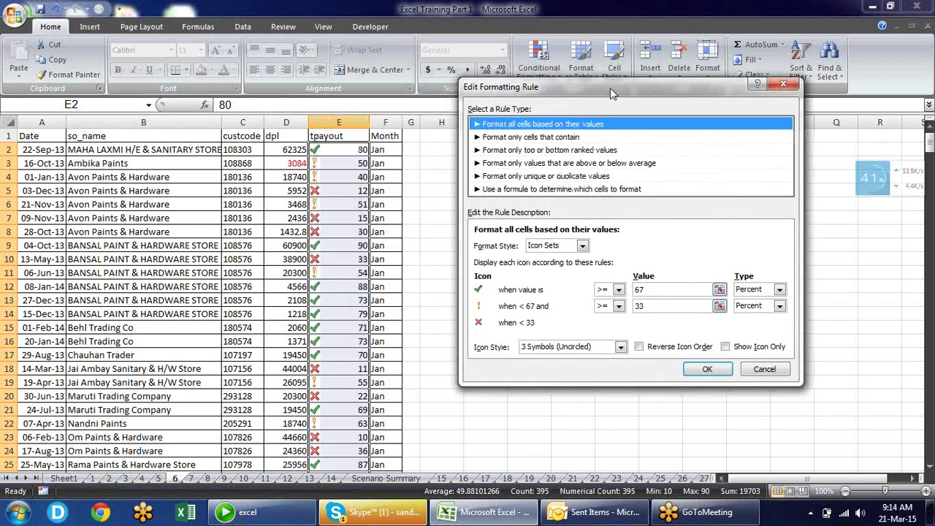
pyautogui.click(585, 248)
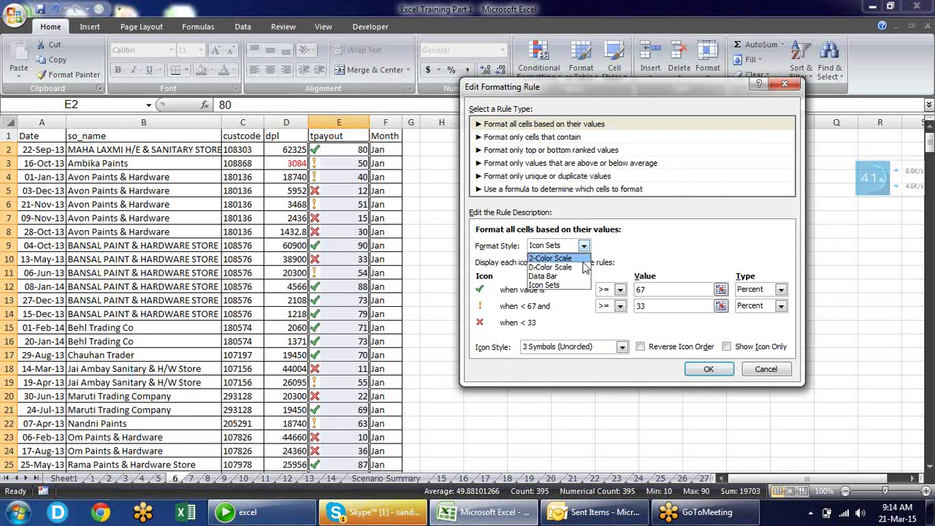
pyautogui.click(588, 287)
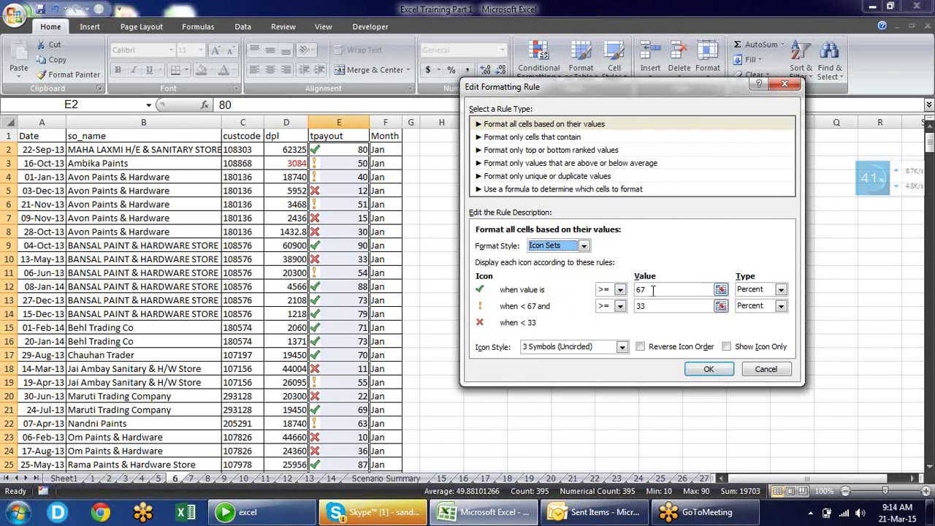
# Step: Make the green icon's threshold type Number with a value of 70
pyautogui.click(780, 290)
pyautogui.click(771, 306)
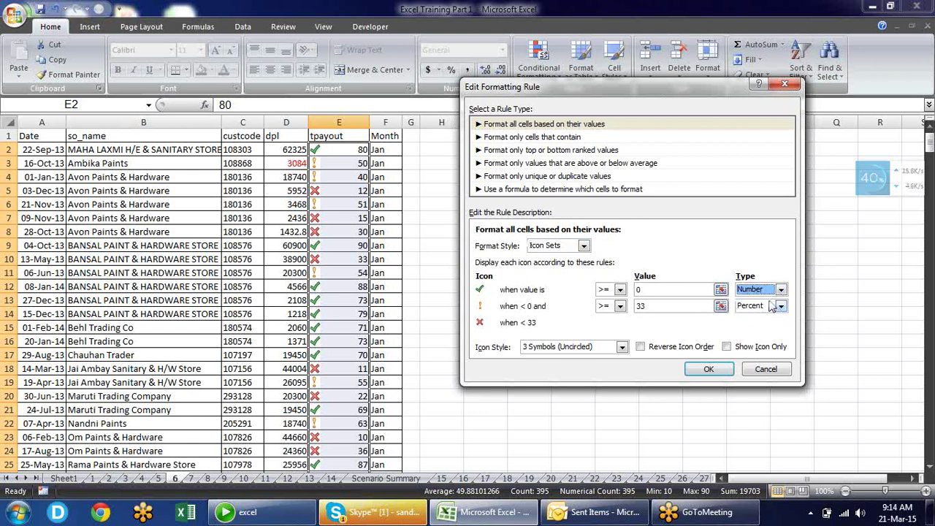
pyautogui.doubleClick(665, 289)
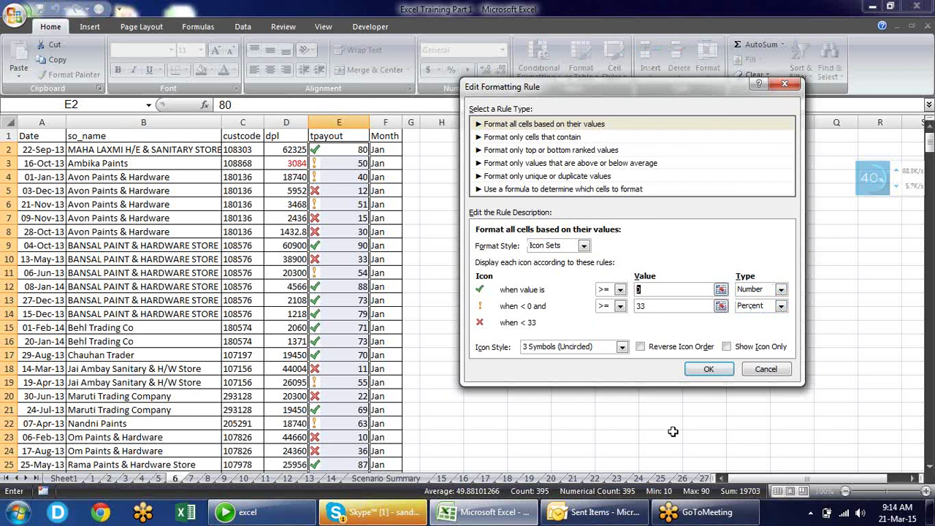
pyautogui.write('7')
pyautogui.press('Tab')
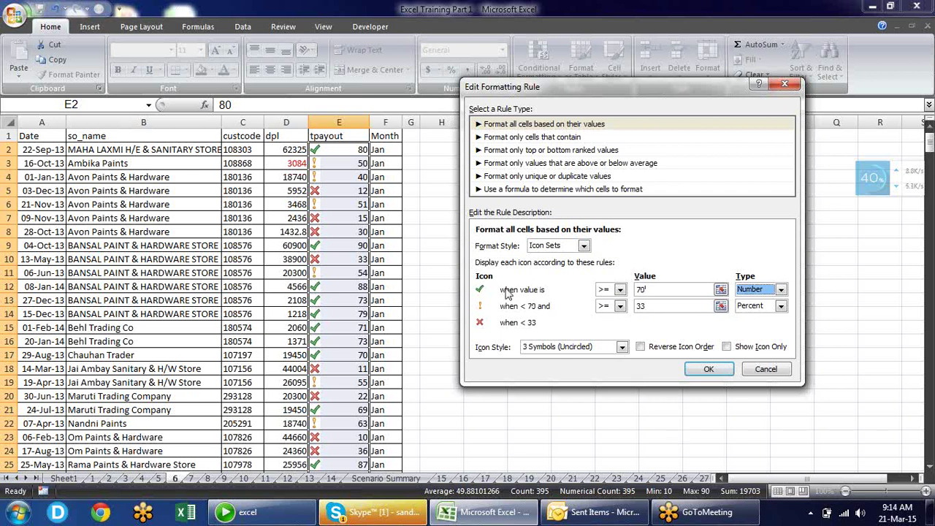
# Step: Set the amber icon threshold to Number 50 and save the edited icon rule
pyautogui.press('Tab')
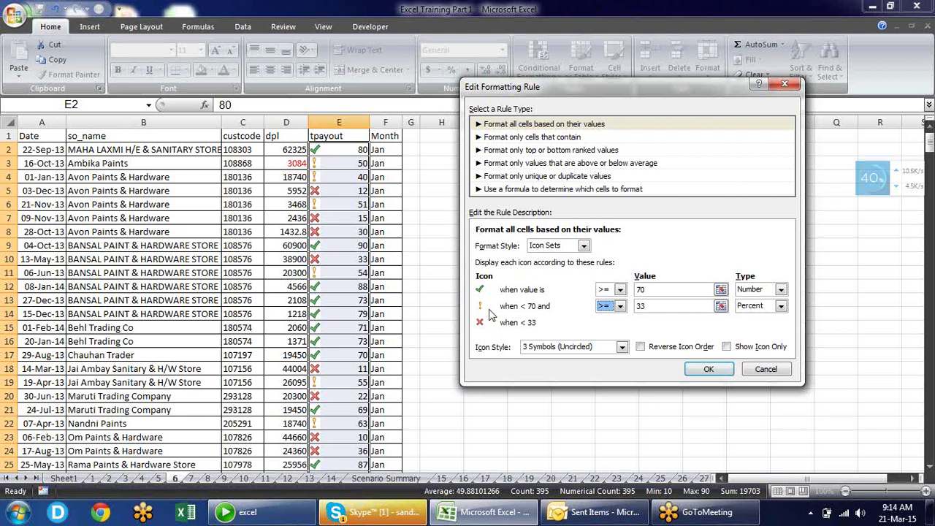
pyautogui.press('Tab')
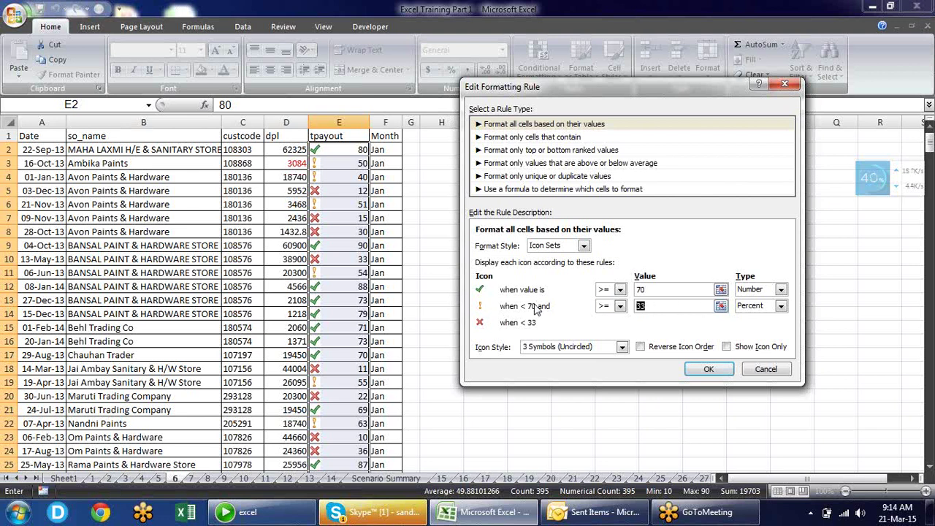
pyautogui.write('50')
pyautogui.click(781, 309)
pyautogui.click(752, 319)
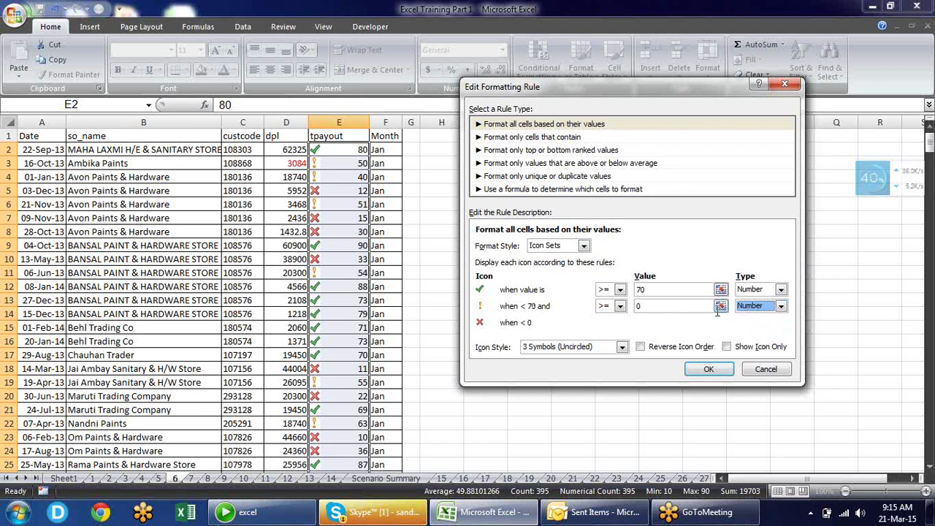
pyautogui.hotkey('shift', 'Tab')
pyautogui.write('50')
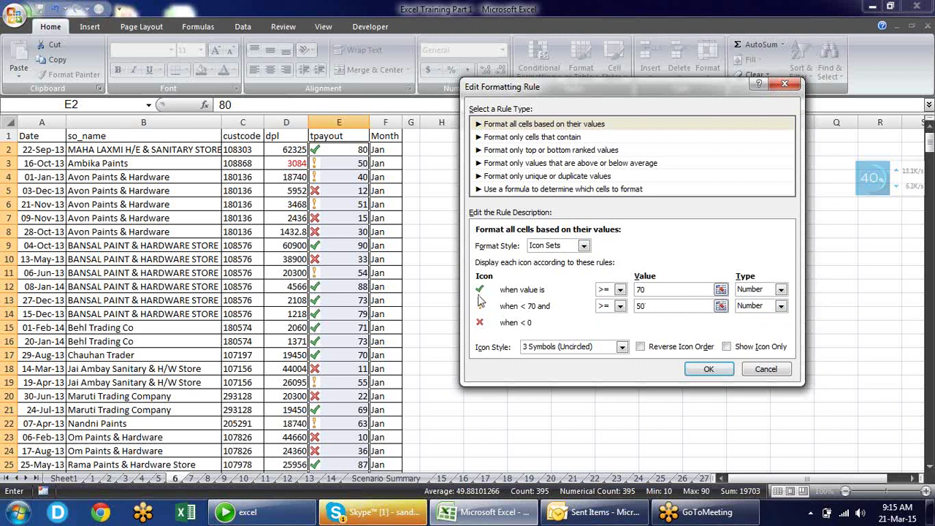
pyautogui.press('Tab')
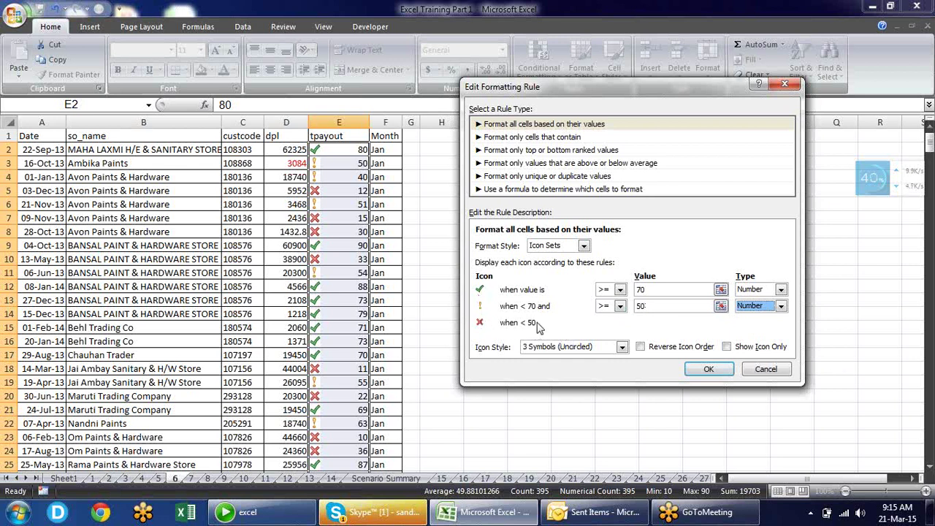
pyautogui.click(708, 370)
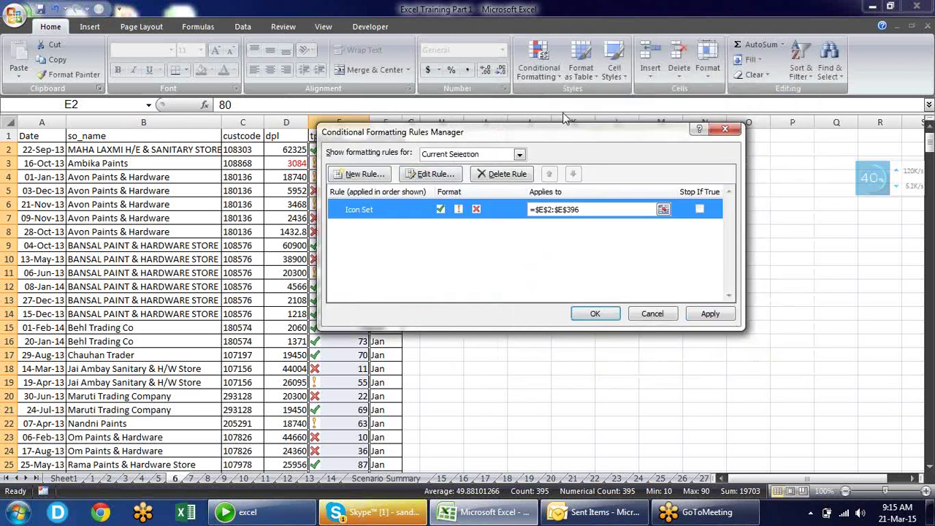
# Step: Apply the revised tpayout icon thresholds and close the Rules Manager
pyautogui.moveTo(559, 143); pyautogui.dragTo(679, 185)
pyautogui.click(820, 361)
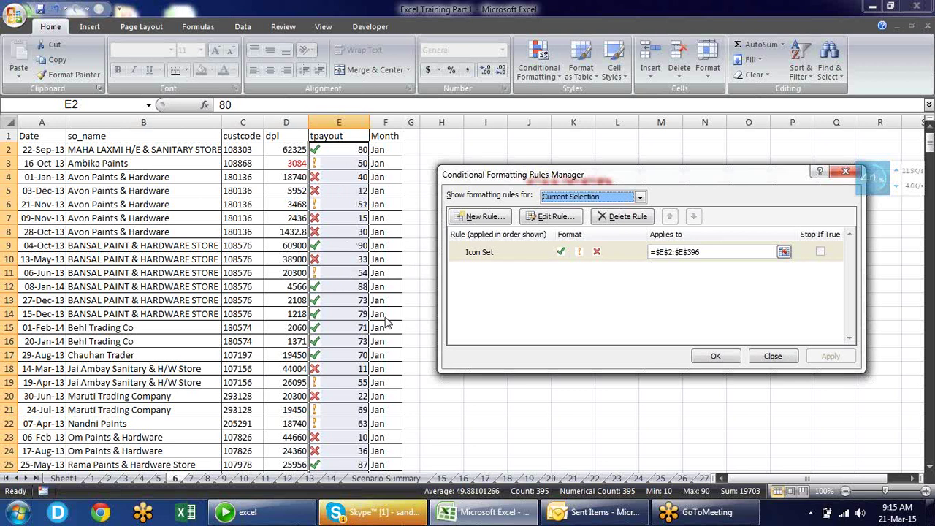
pyautogui.click(717, 356)
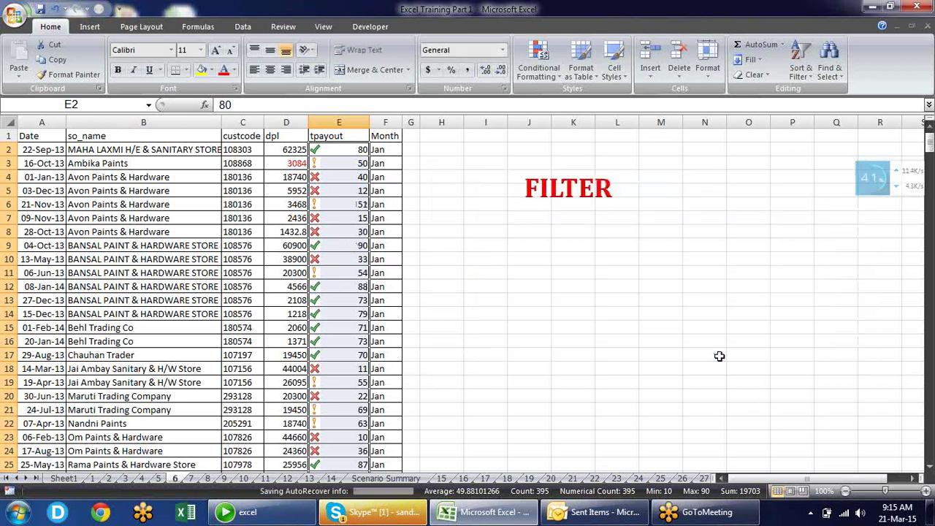
# Step: Clear all conditional formatting rules from the entire sheet
pyautogui.click(544, 76)
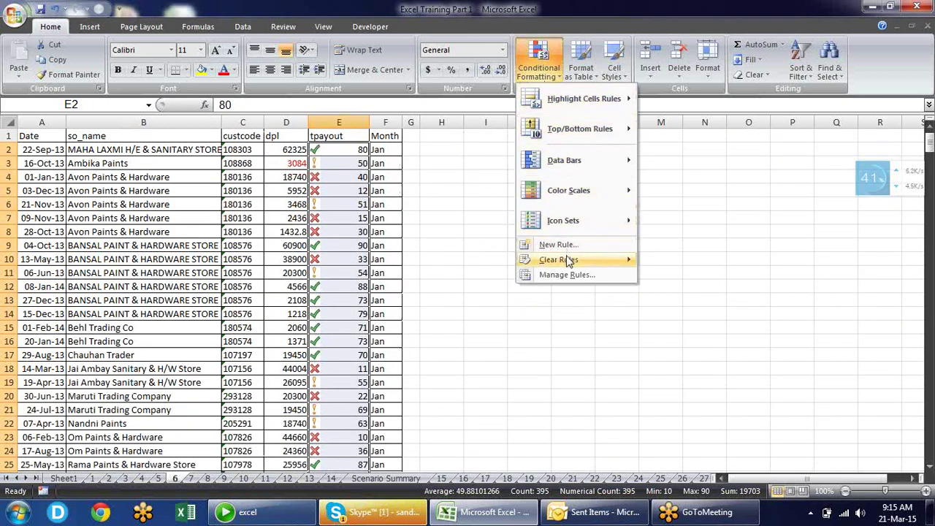
pyautogui.moveTo(570, 261)
pyautogui.click(719, 276)
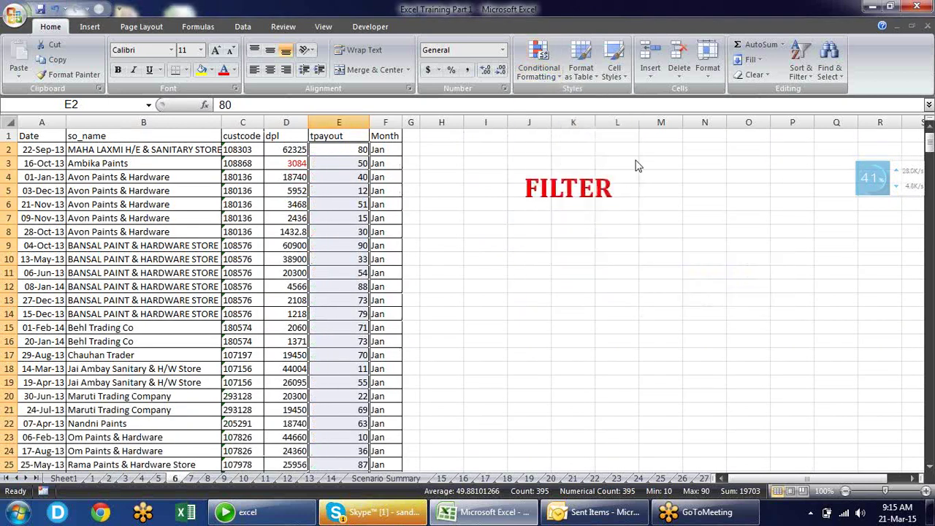
# Step: Cancel one new-rule attempt, then start a new rule from the Rules Manager
pyautogui.click(558, 77)
pyautogui.moveTo(581, 221)
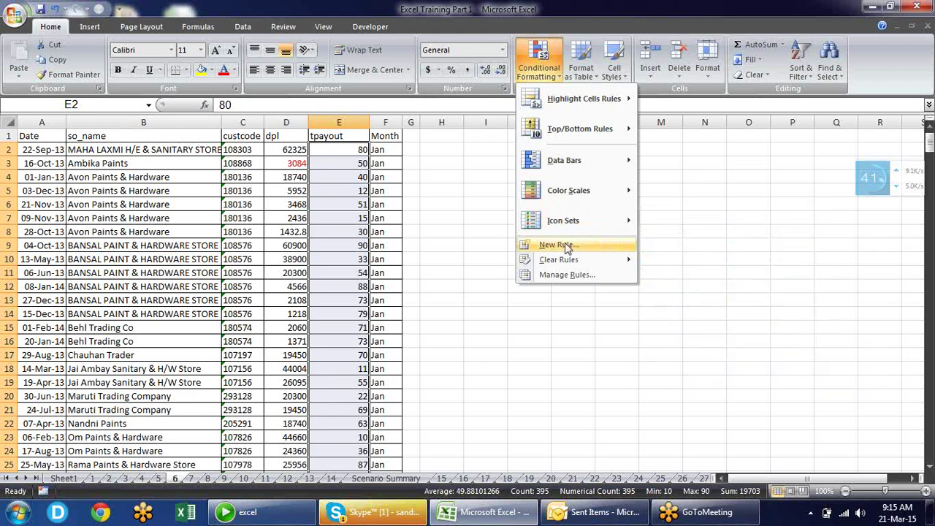
pyautogui.click(567, 246)
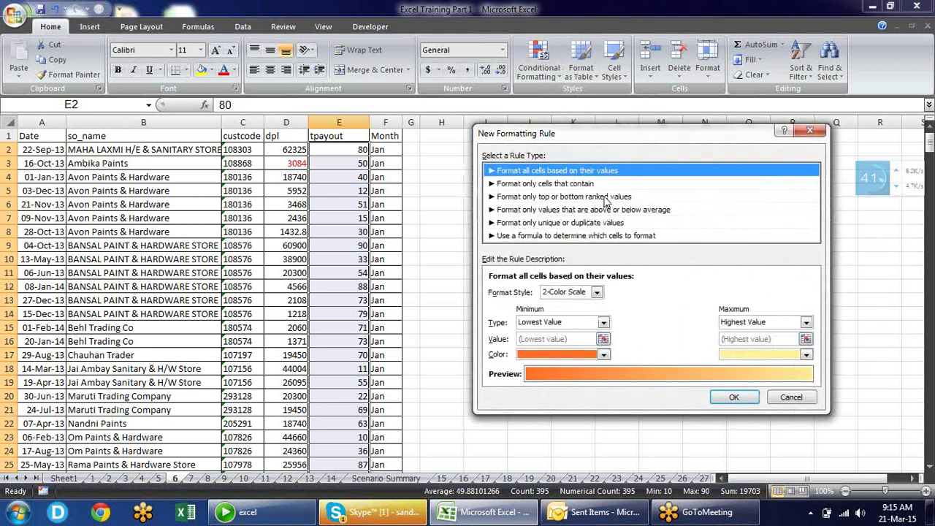
pyautogui.press('Escape')
pyautogui.click(550, 73)
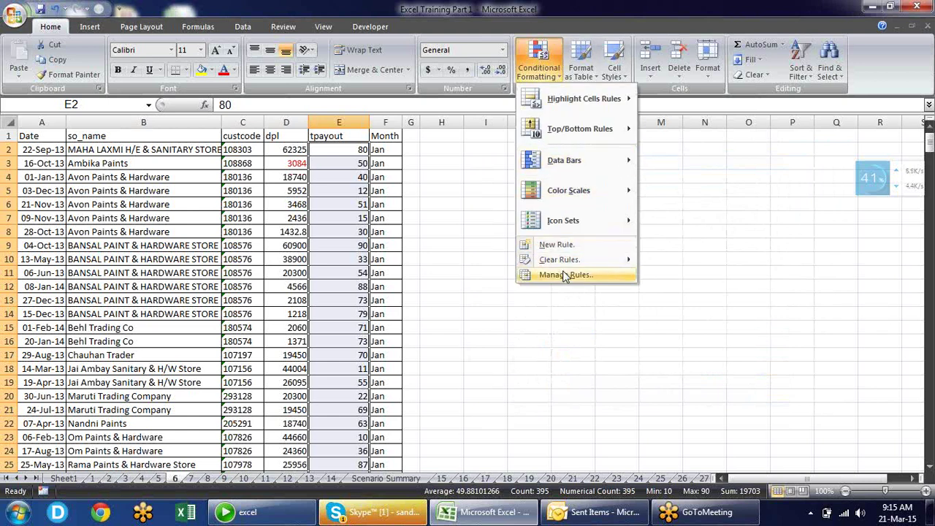
pyautogui.click(555, 274)
pyautogui.click(485, 217)
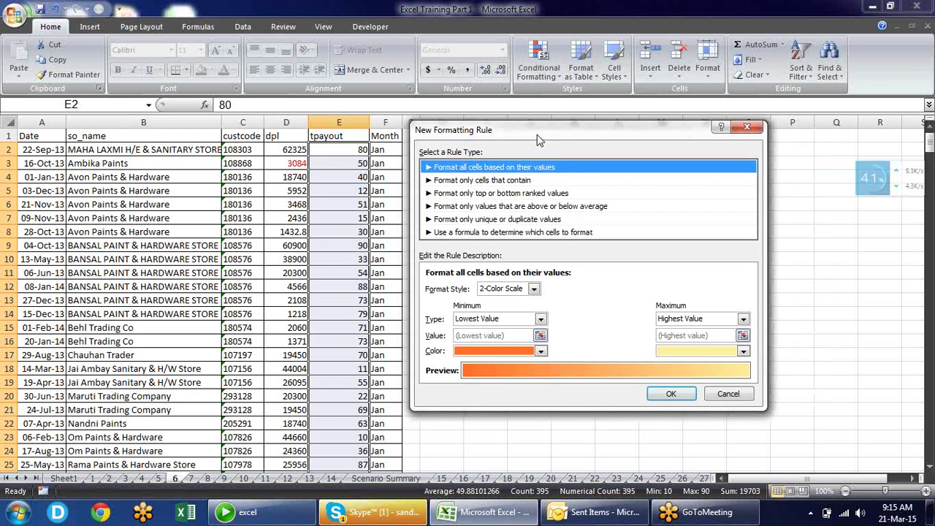
# Step: Try out the color scales: keep orange for lowest values, test 3-color, return to 2-color
pyautogui.moveTo(598, 144); pyautogui.dragTo(561, 126)
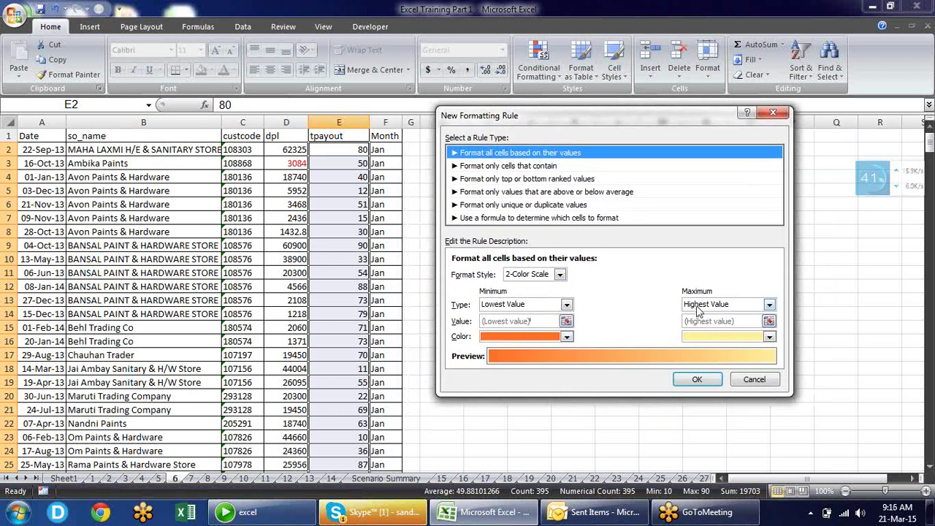
pyautogui.click(568, 337)
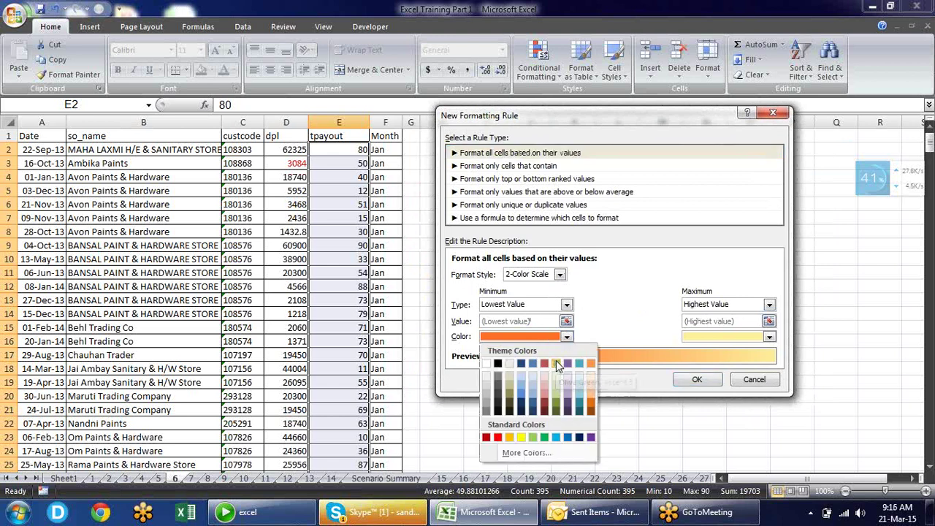
pyautogui.click(619, 292)
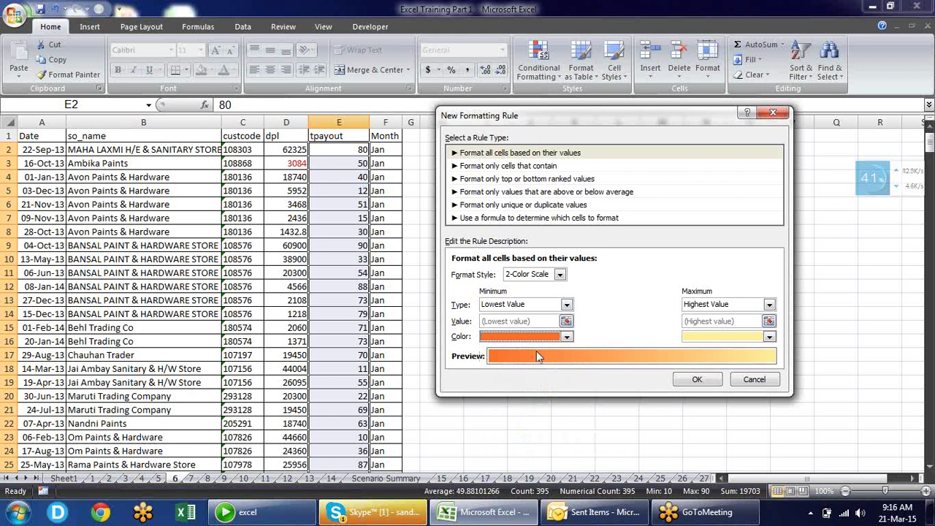
pyautogui.click(559, 274)
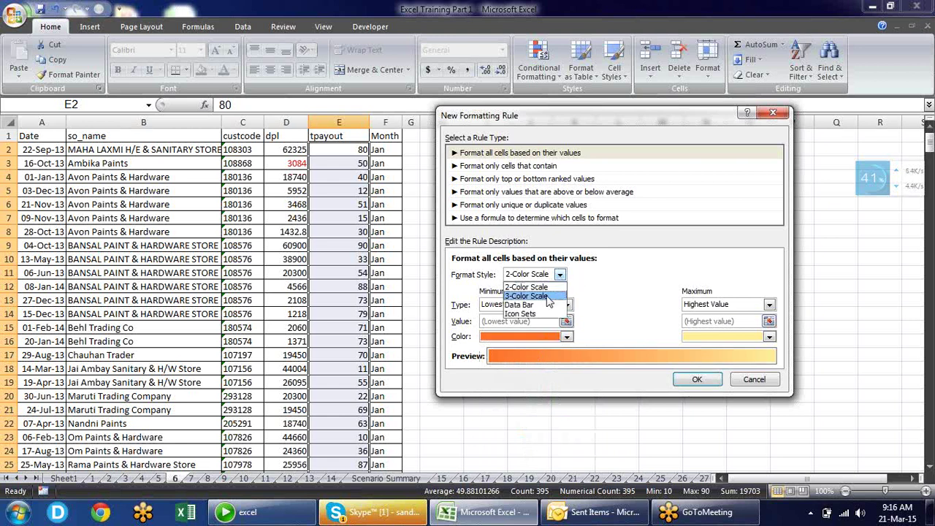
pyautogui.click(546, 298)
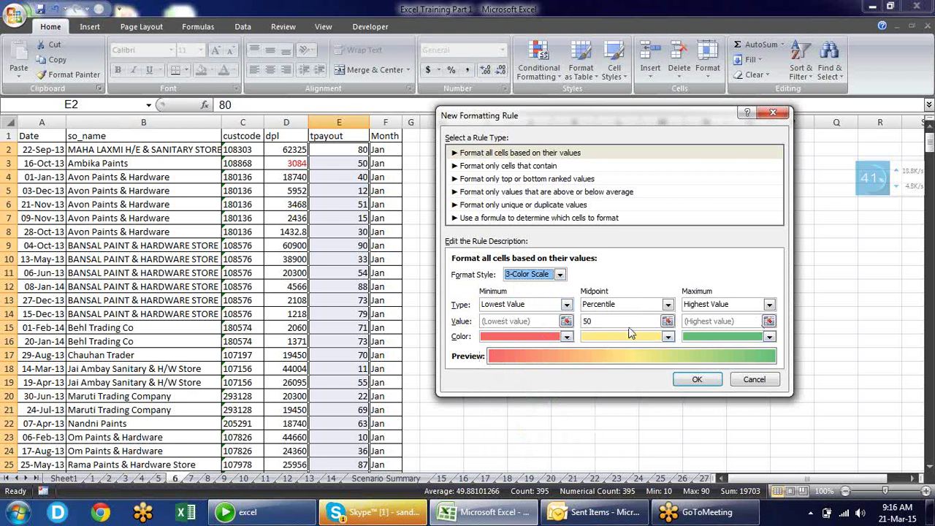
pyautogui.click(560, 275)
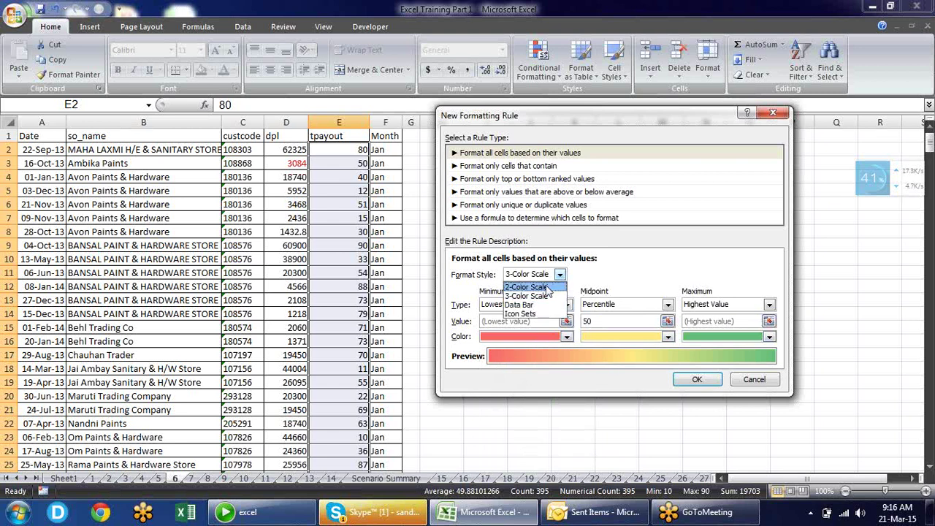
pyautogui.click(550, 290)
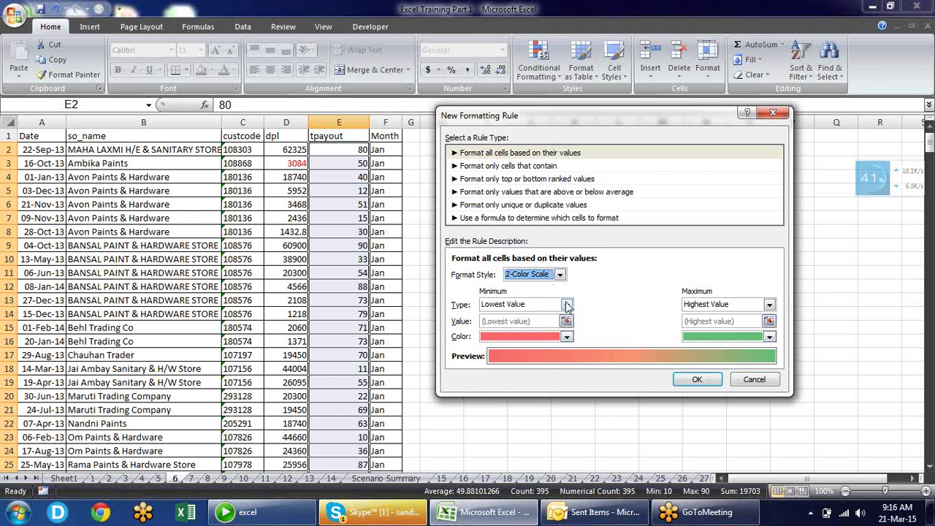
# Step: Set the scale's minimum and maximum to Number, then choose 'Format only cells that contain'
pyautogui.click(566, 306)
pyautogui.click(494, 325)
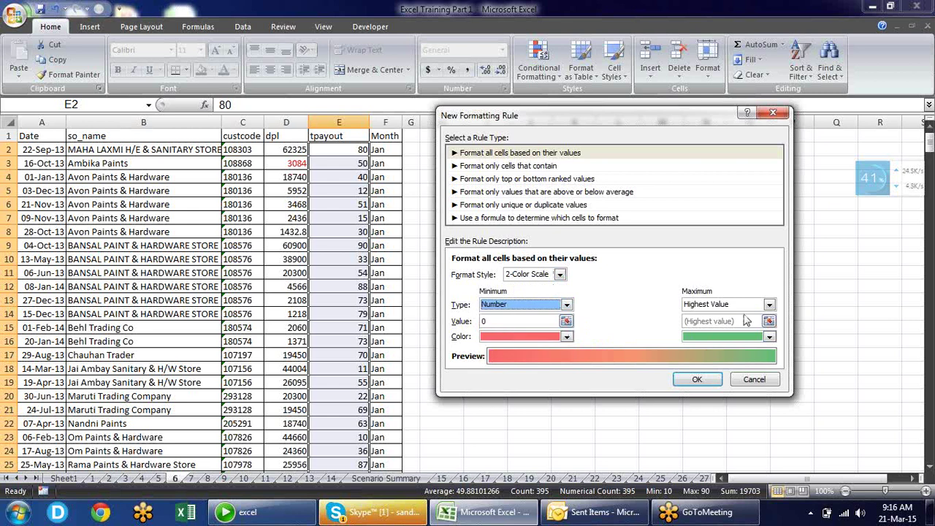
pyautogui.click(769, 304)
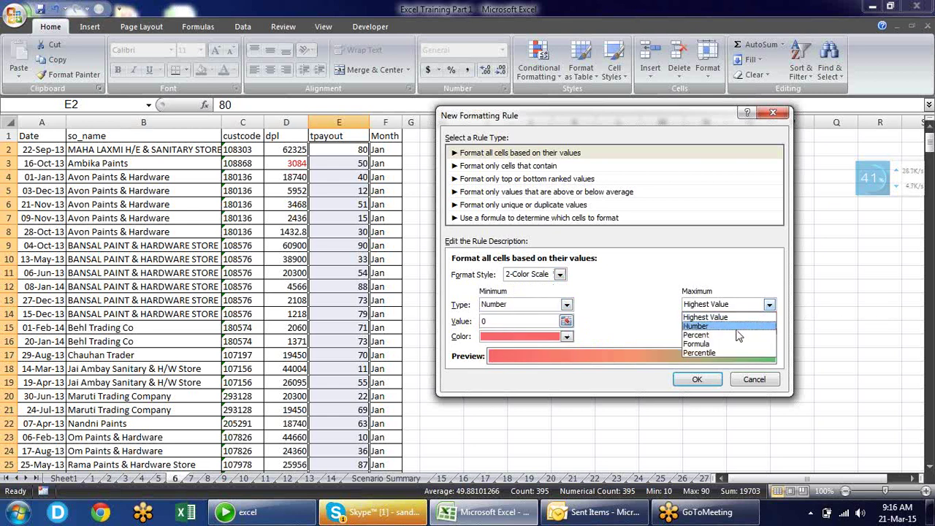
pyautogui.click(739, 326)
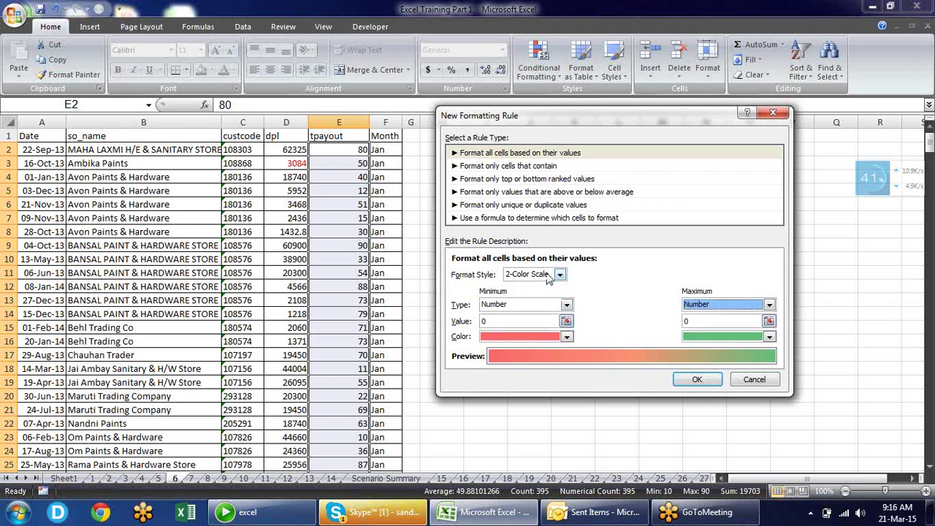
pyautogui.click(569, 168)
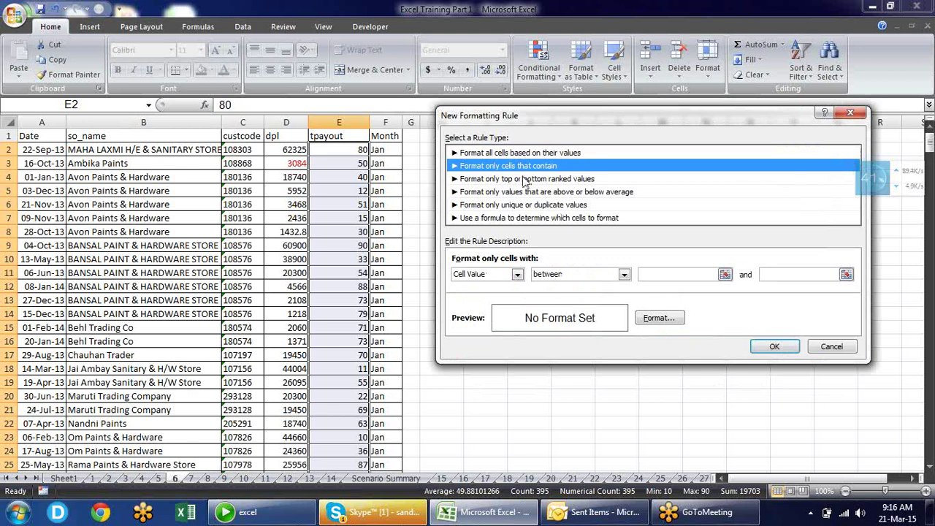
# Step: Try the 'not between' and 'not equal to' operators and preview the Format dialog without changes
pyautogui.click(518, 274)
pyautogui.click(518, 274)
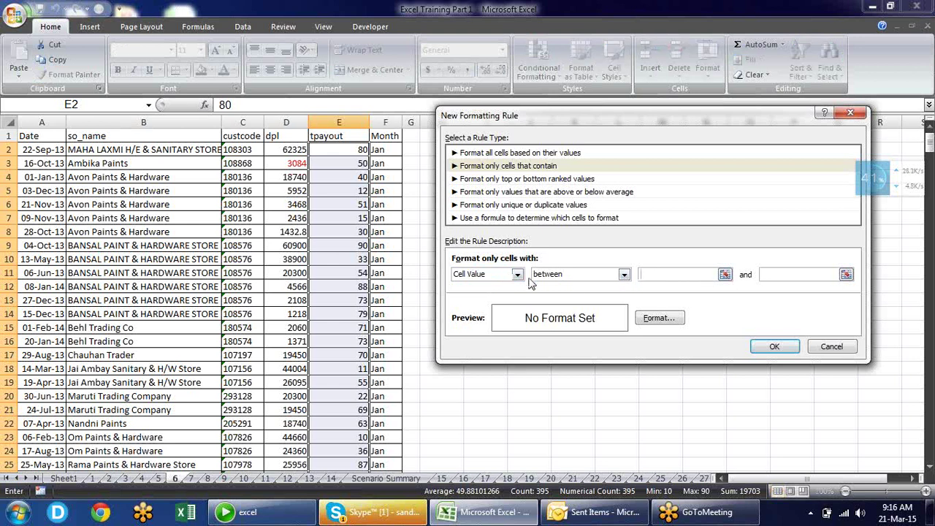
pyautogui.click(625, 276)
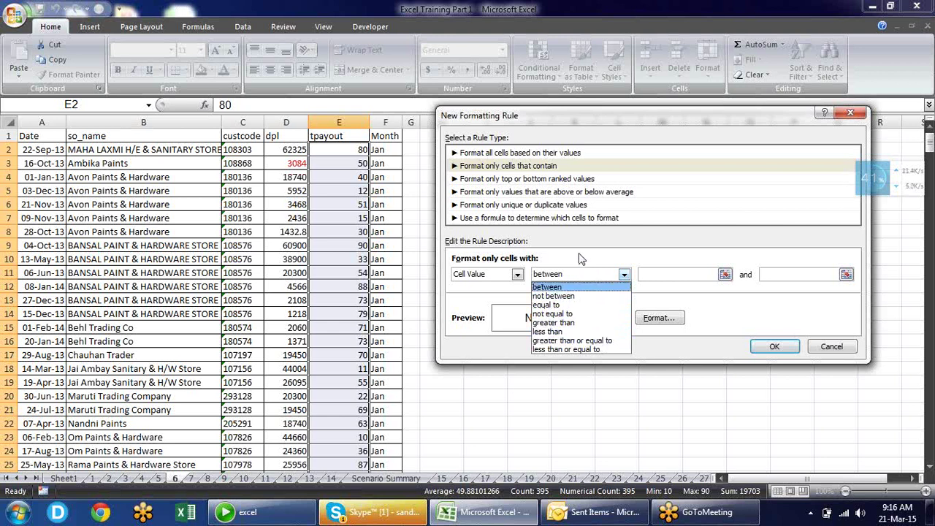
pyautogui.click(577, 296)
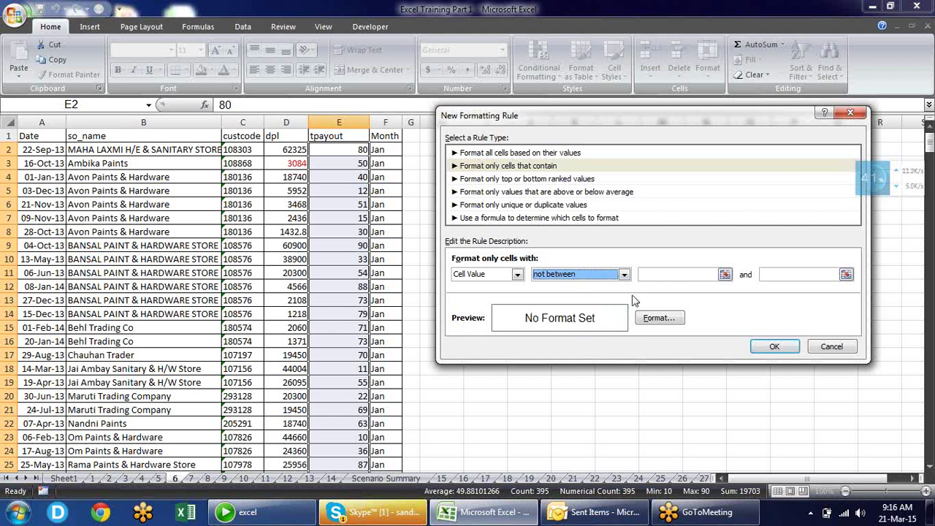
pyautogui.click(624, 276)
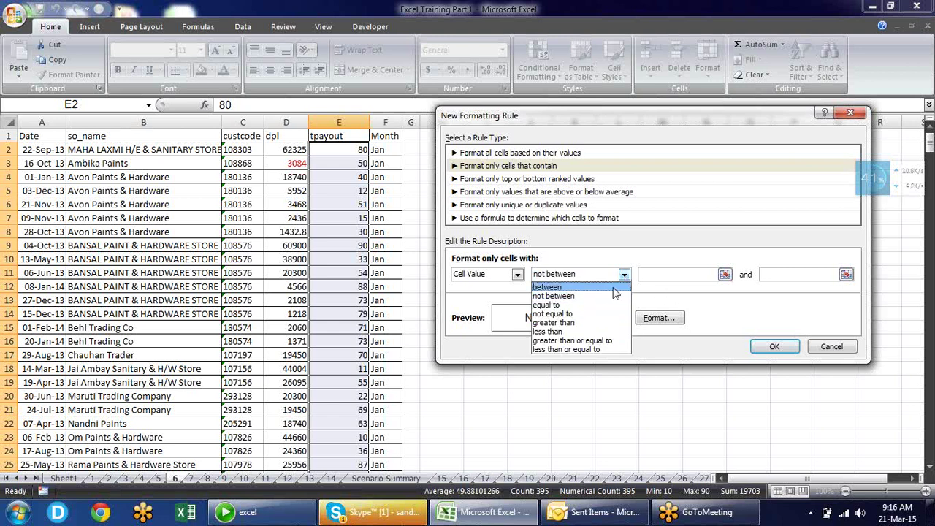
pyautogui.click(602, 314)
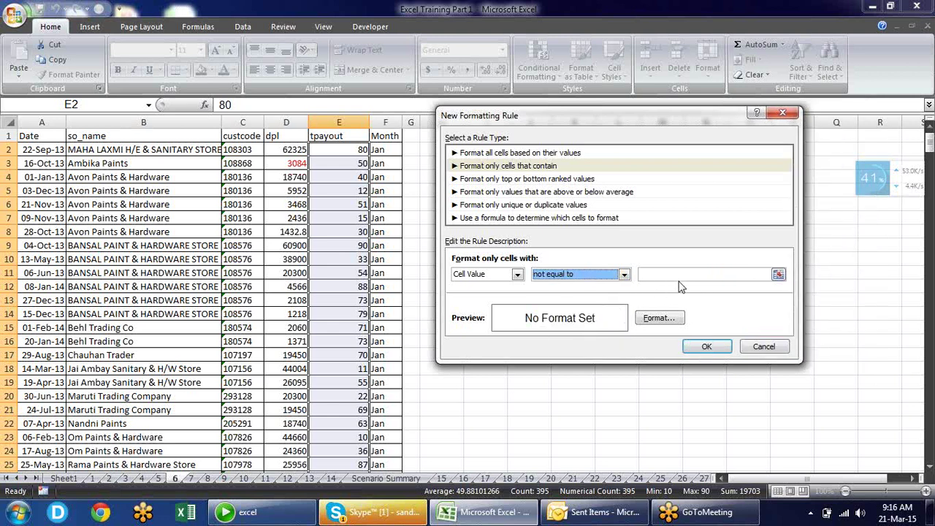
pyautogui.click(654, 321)
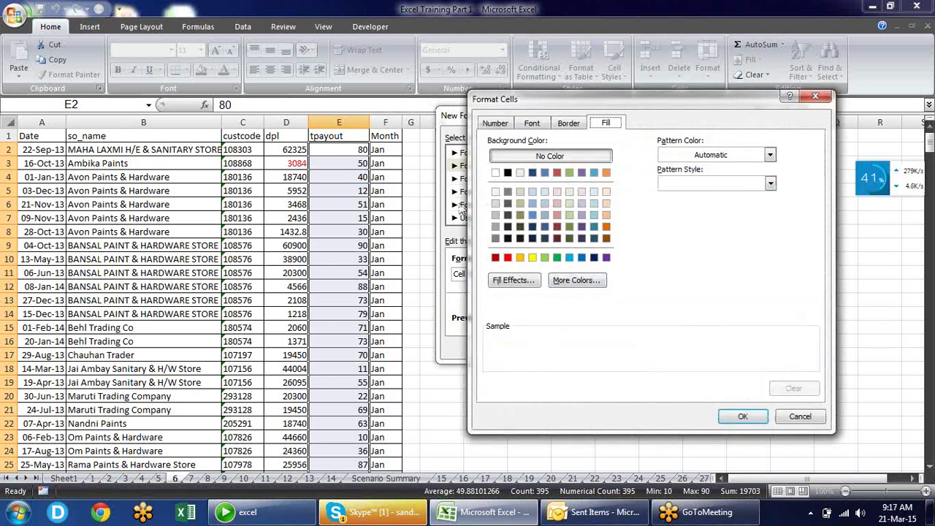
pyautogui.click(815, 97)
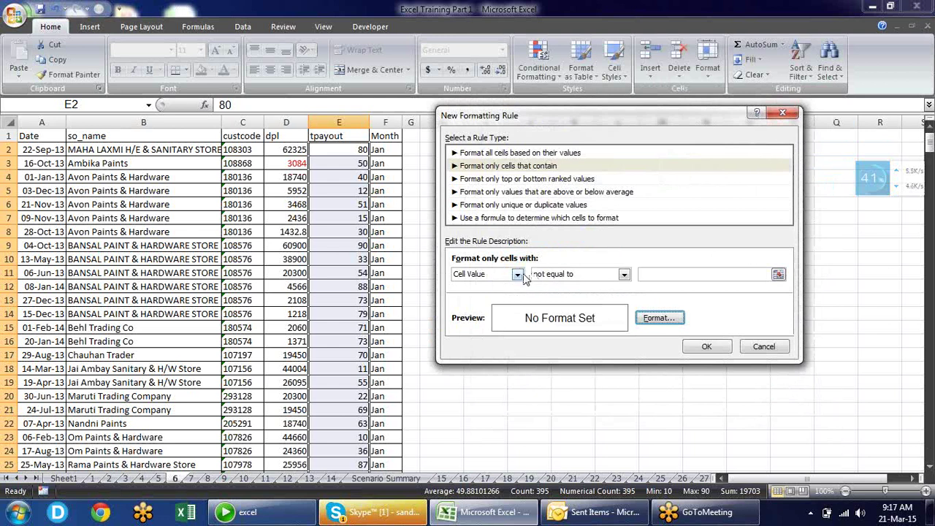
# Step: Look at the Specific Text condition, then cancel the new rule
pyautogui.click(517, 274)
pyautogui.click(481, 296)
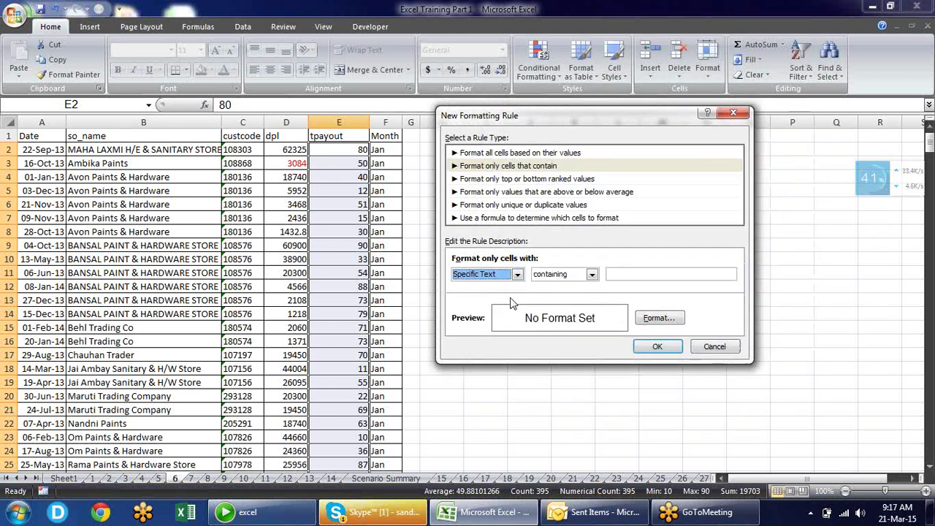
pyautogui.click(592, 274)
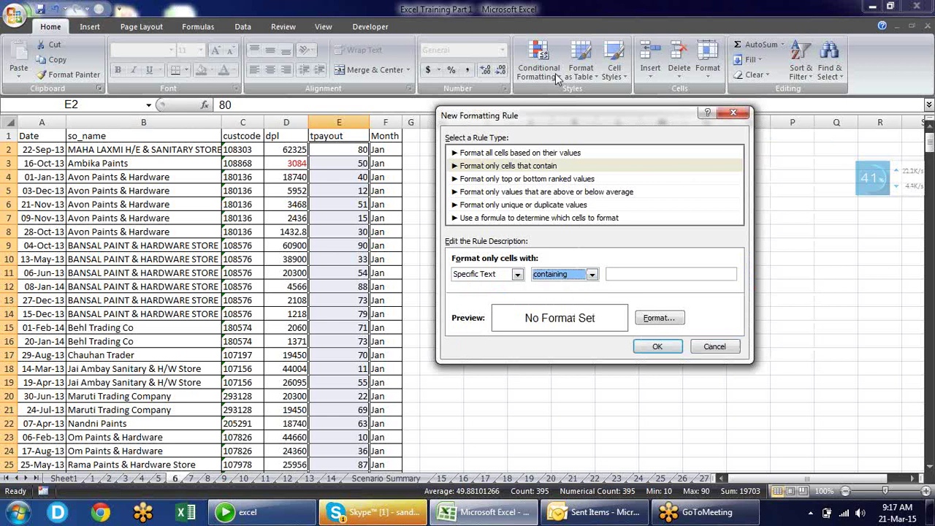
pyautogui.press('Escape')
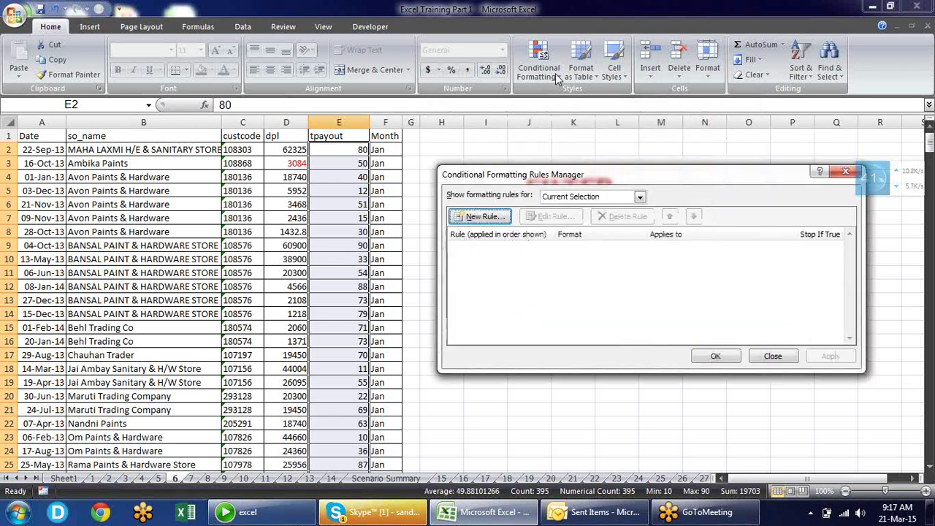
# Step: Start a new 'Format only cells that contain' rule with the Blanks condition
pyautogui.press('Escape')
pyautogui.click(555, 73)
pyautogui.moveTo(567, 100)
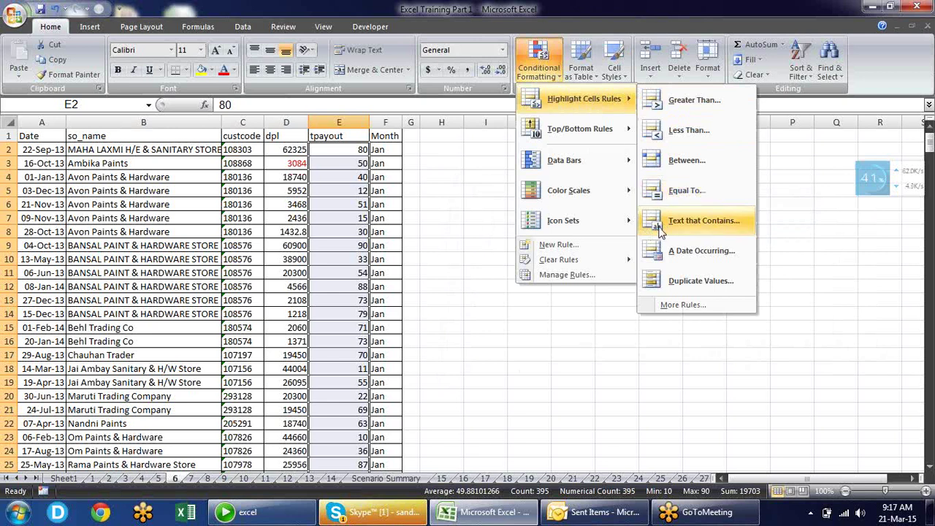
pyautogui.rightClick(561, 251)
pyautogui.click(544, 244)
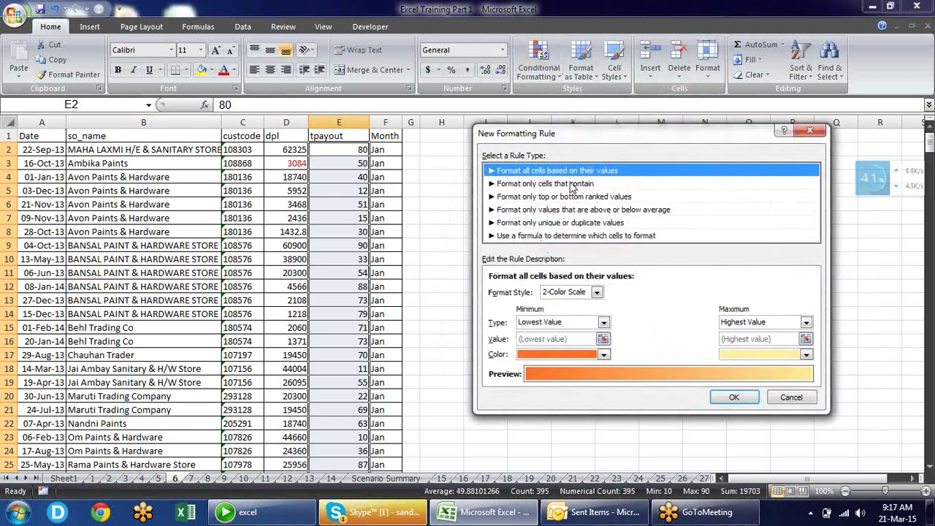
pyautogui.click(572, 187)
pyautogui.click(554, 293)
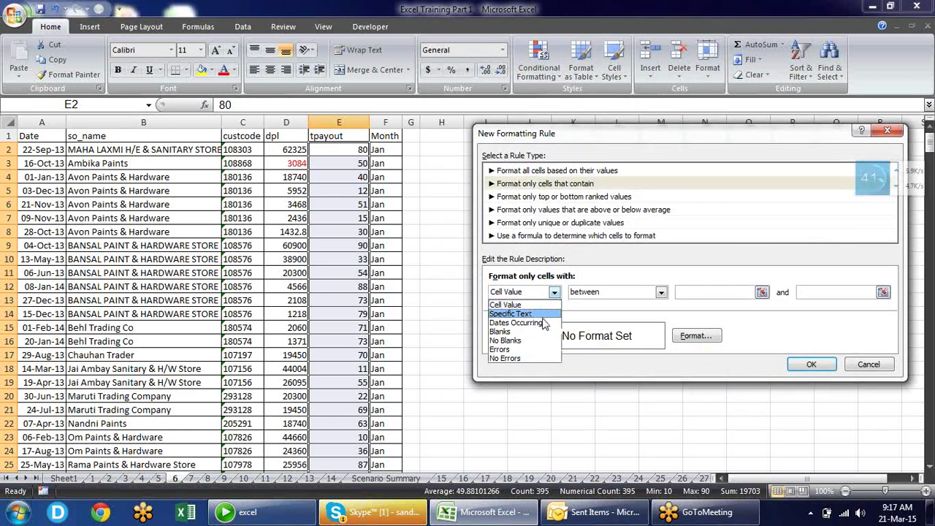
pyautogui.click(544, 323)
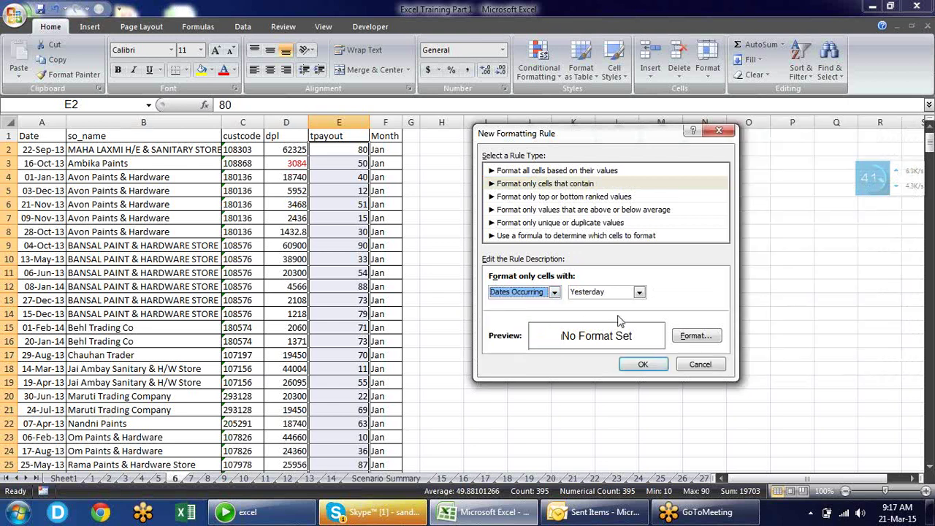
pyautogui.click(554, 292)
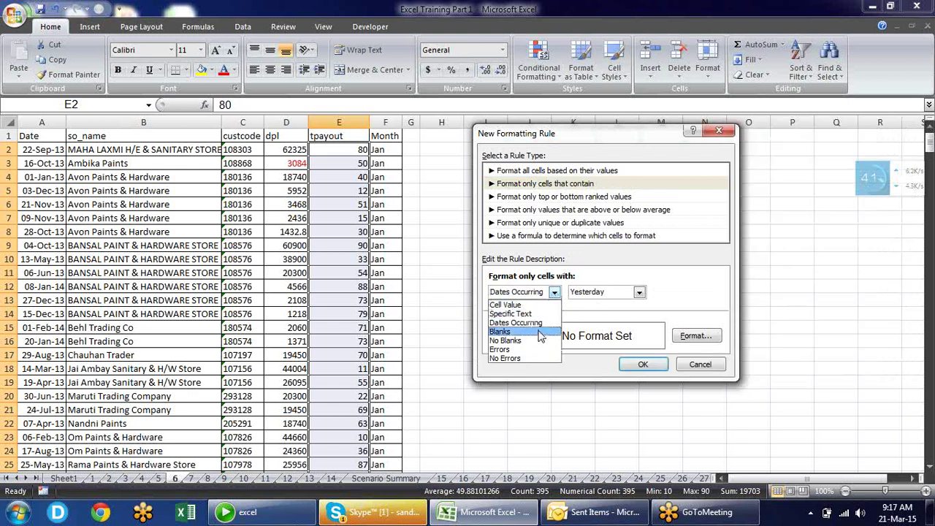
pyautogui.click(541, 333)
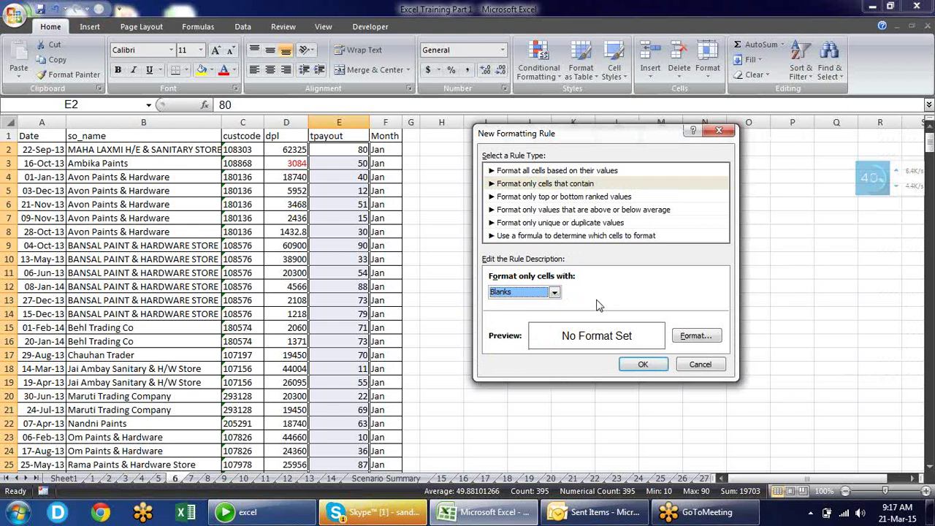
# Step: Give the blank-cell rule a yellow fill and save it
pyautogui.click(696, 338)
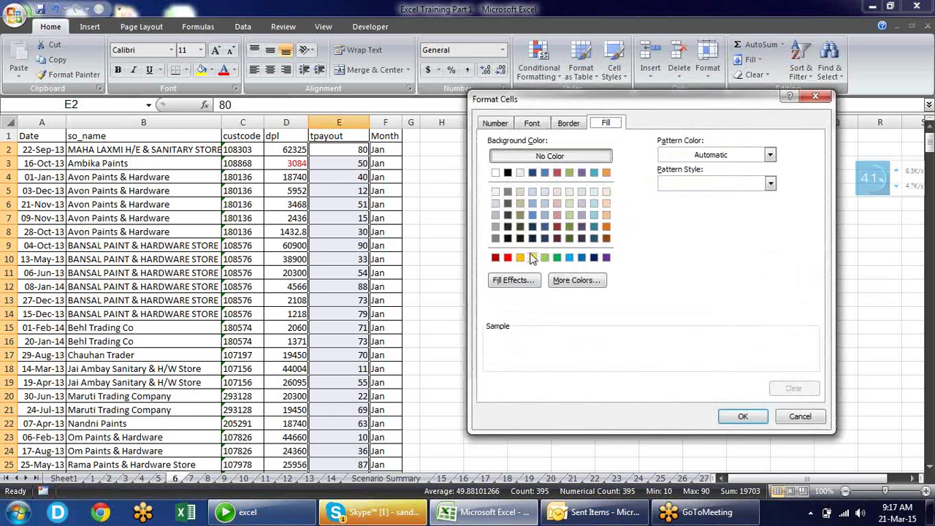
pyautogui.click(531, 257)
pyautogui.click(743, 416)
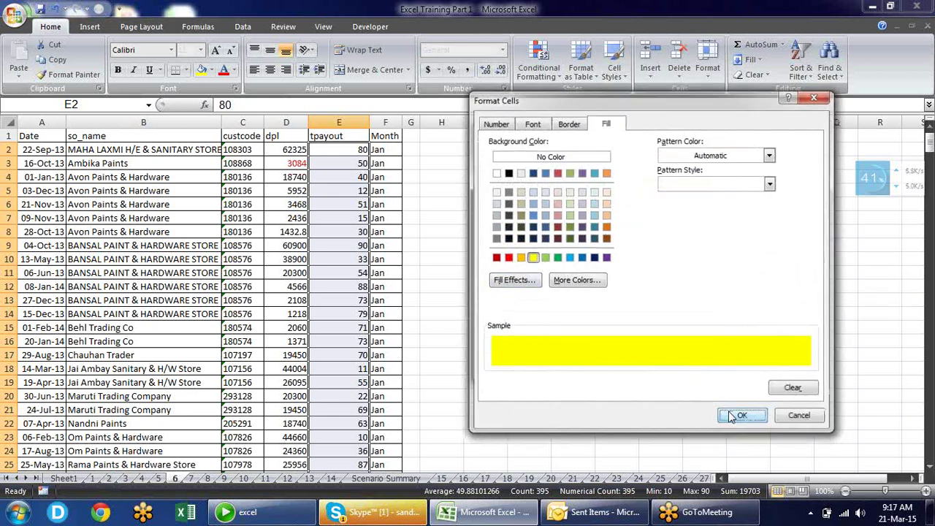
pyautogui.click(642, 363)
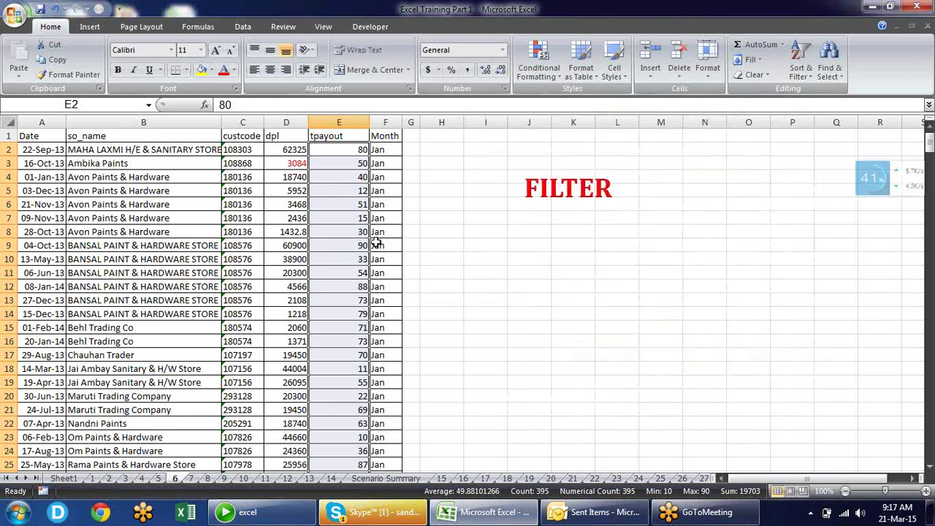
# Step: Test the rule by emptying E4 and undoing, then select E2:E396
pyautogui.click(338, 174)
pyautogui.press('Delete')
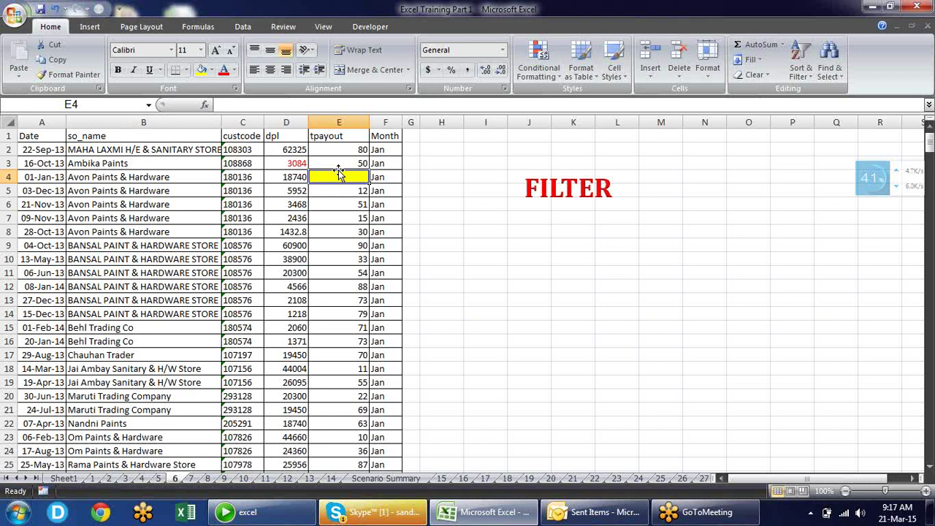
pyautogui.hotkey('ctrl', 'z')
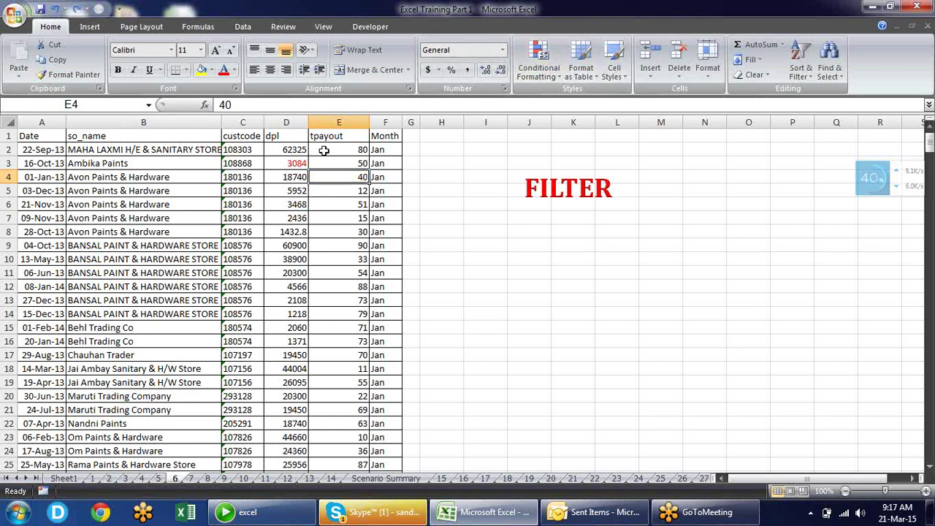
pyautogui.click(324, 150)
pyautogui.hotkey('ctrl', 'shift', 'Down')
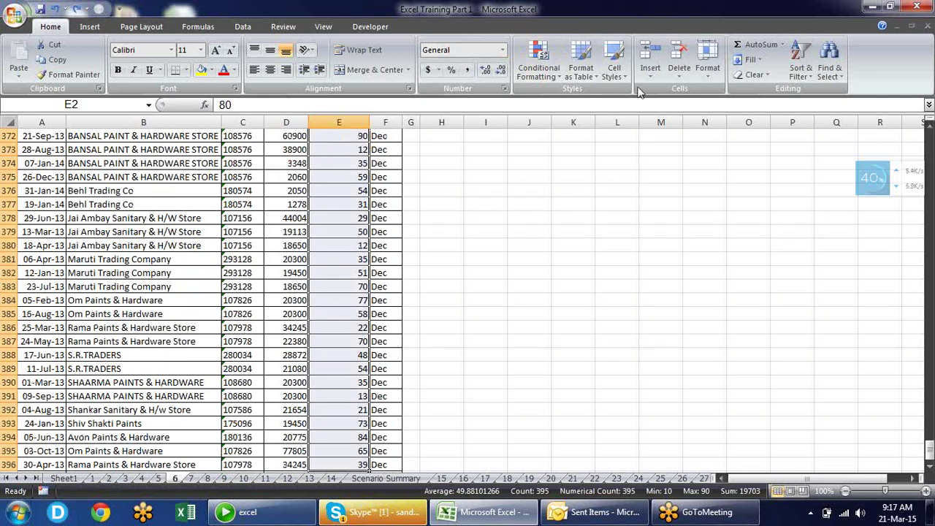
# Step: Clear the conditional formatting rules from the entire sheet
pyautogui.click(559, 77)
pyautogui.moveTo(578, 99)
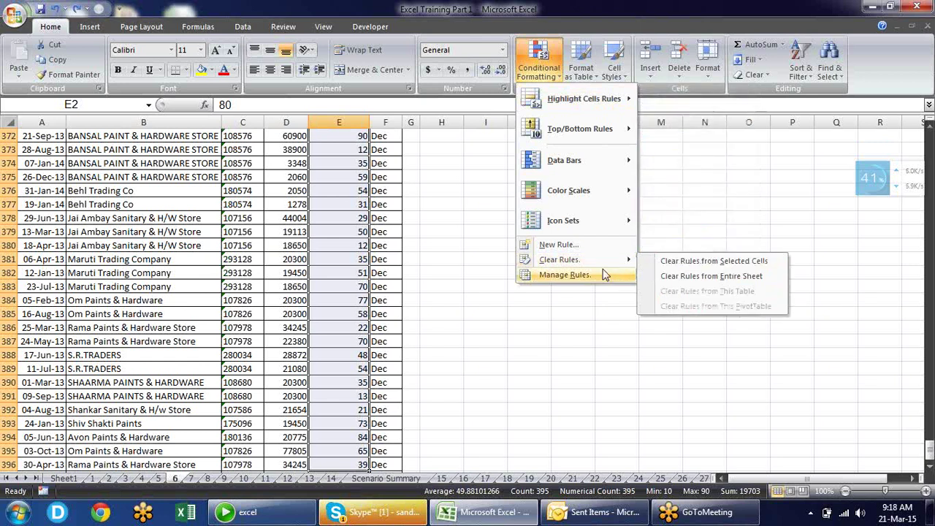
pyautogui.moveTo(614, 263)
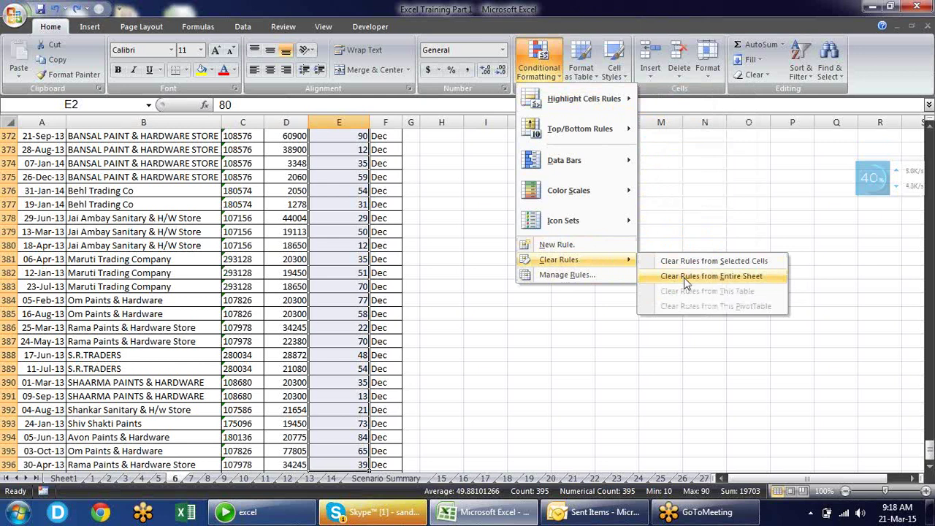
pyautogui.click(686, 276)
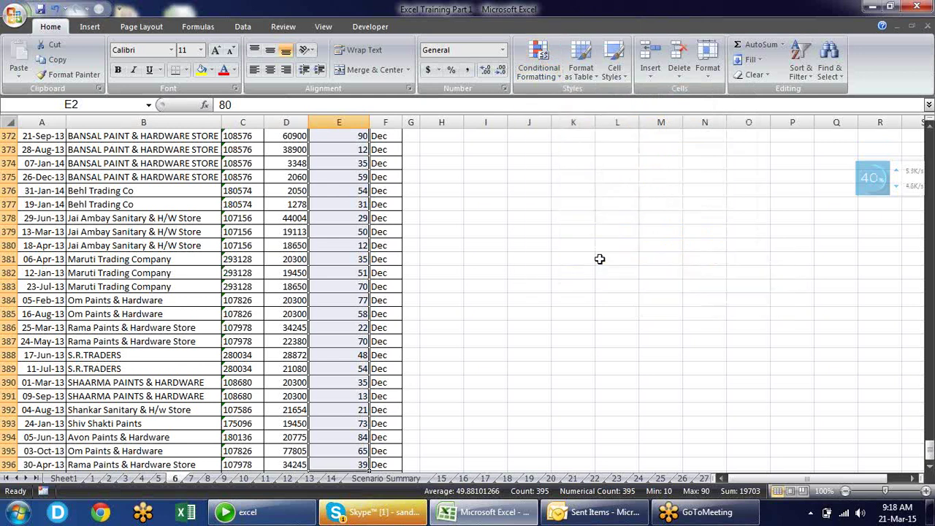
# Step: Deselect the tpayout column and move the active cell to row 2 near column E
pyautogui.click(537, 214)
pyautogui.hotkey('ctrl', 'Up')
pyautogui.press('Down')
pyautogui.press('Left')
pyautogui.press('Left')
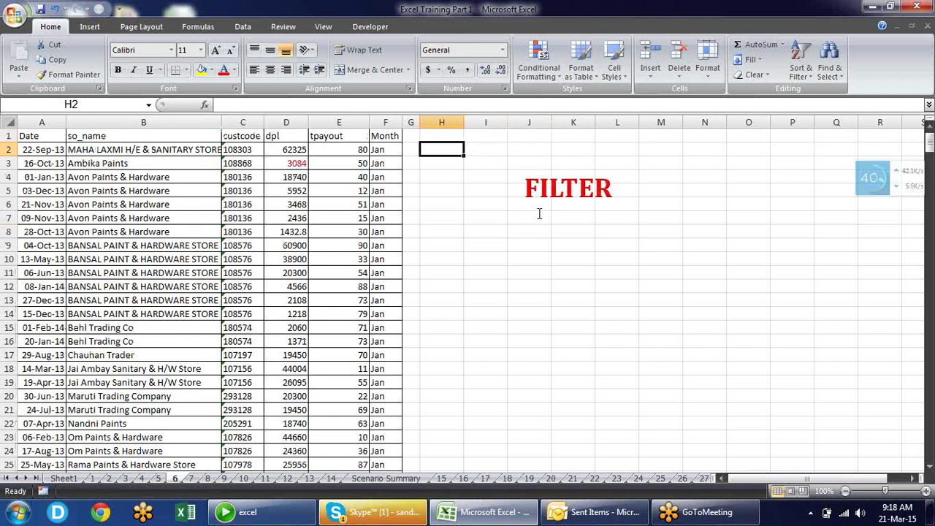
pyautogui.press('Right')
pyautogui.press('Left')
pyautogui.press('Left')
pyautogui.press('Left')
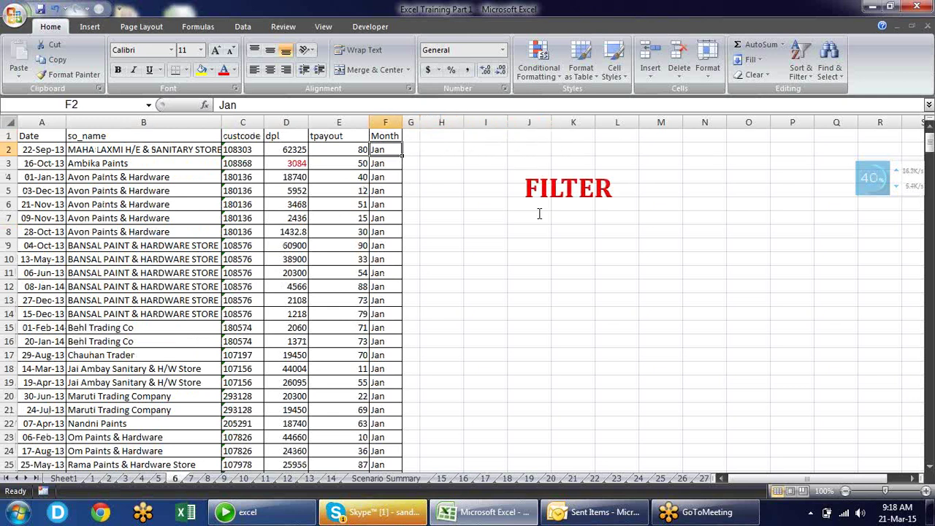
pyautogui.press('Left')
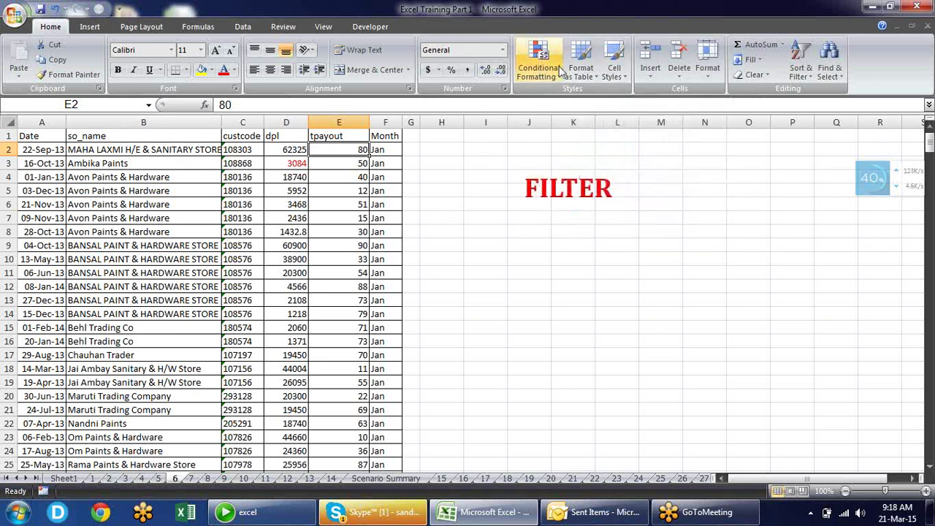
# Step: Dismiss the Conditional Formatting menu without choosing anything and select cell H2
pyautogui.click(538, 62)
pyautogui.moveTo(568, 116)
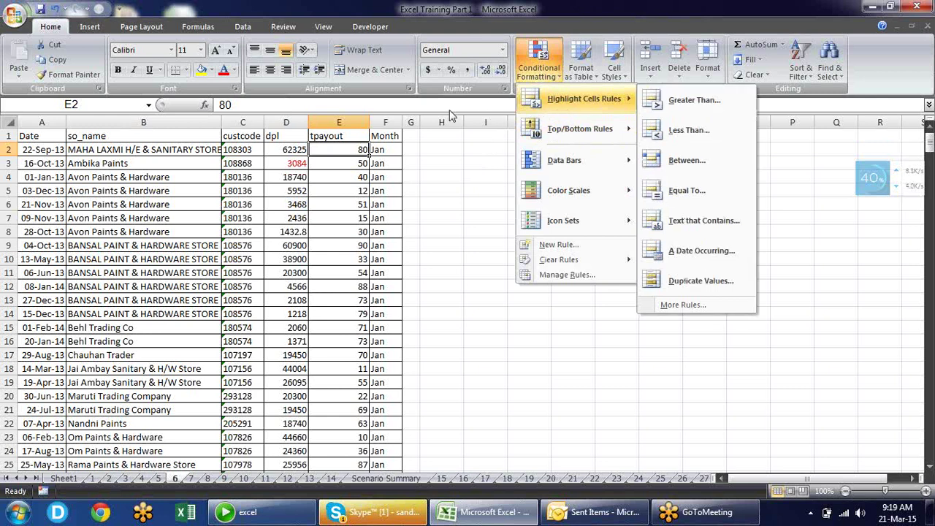
pyautogui.click(334, 147)
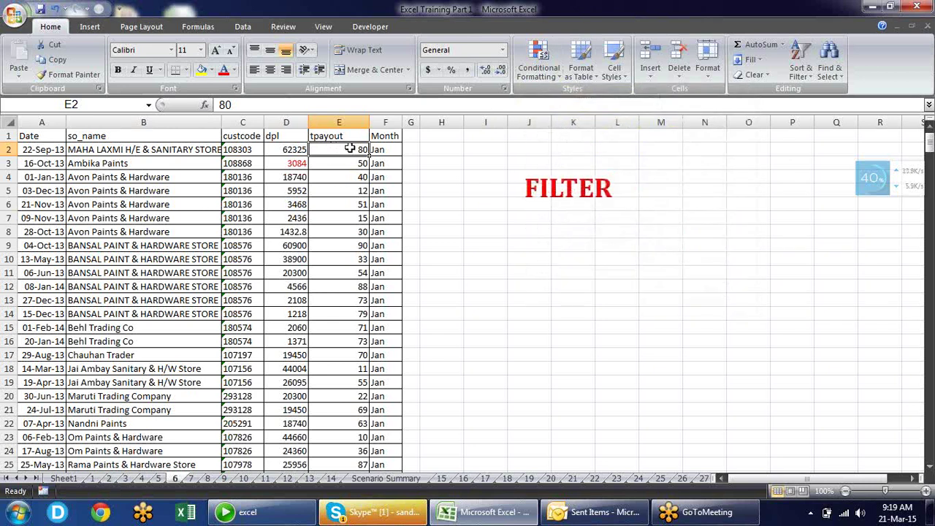
pyautogui.click(426, 149)
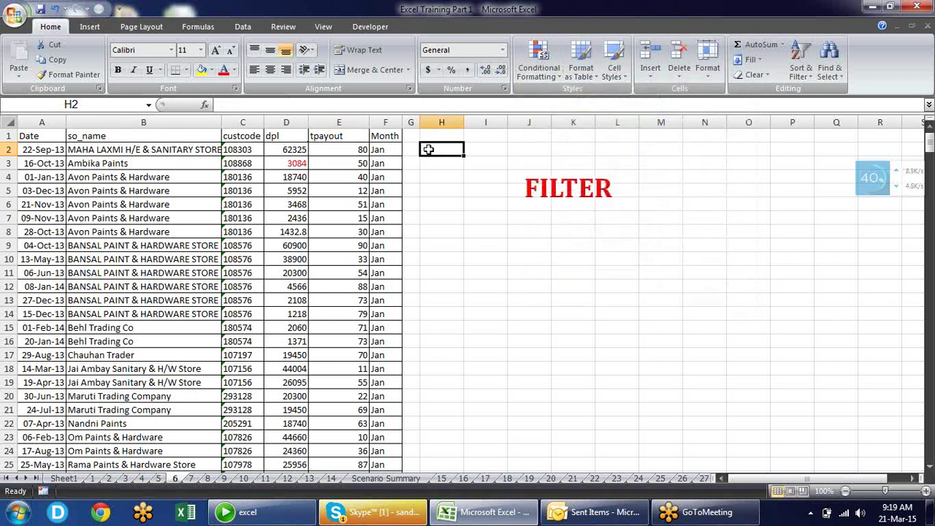
pyautogui.write('=')
pyautogui.press('Left')
pyautogui.press('Left')
pyautogui.press('Left')
pyautogui.press('Left')
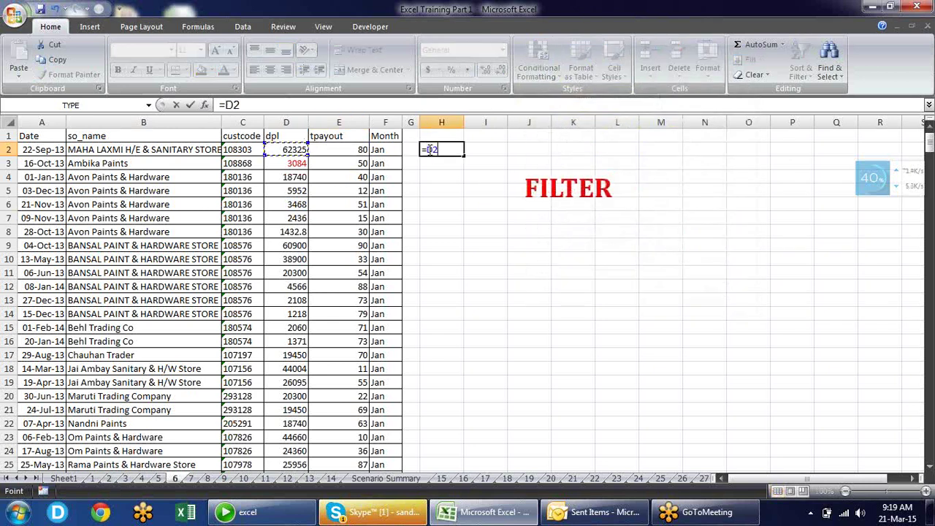
pyautogui.write('*')
pyautogui.press('Left')
pyautogui.press('Left')
pyautogui.press('Left')
pyautogui.press('Return')
pyautogui.press('Up')
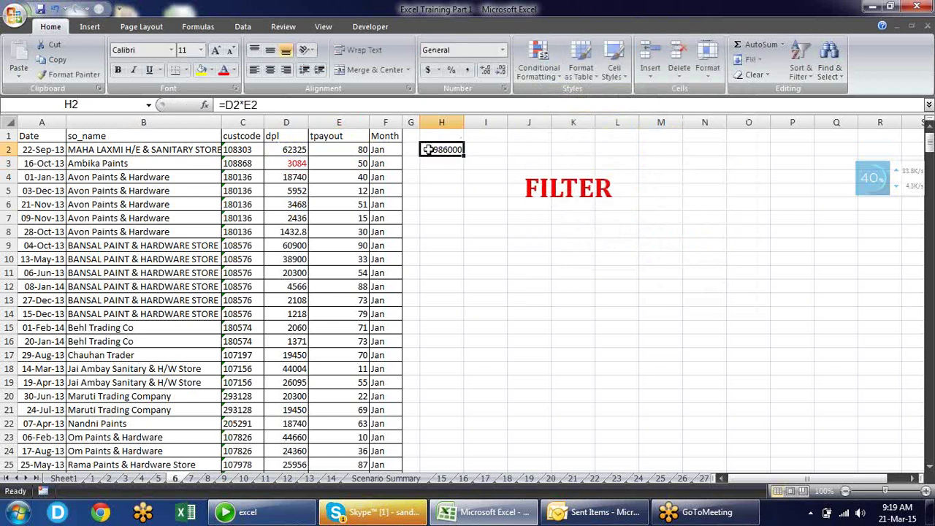
pyautogui.click(288, 149)
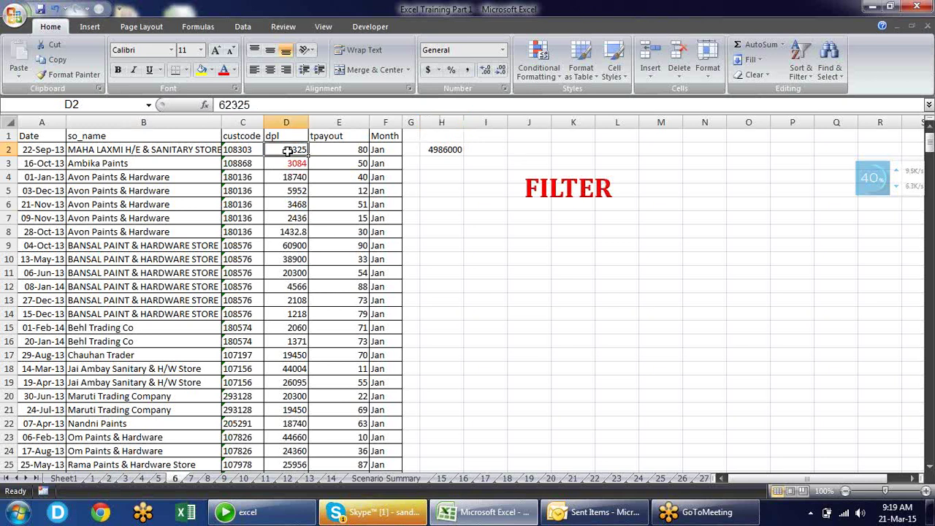
pyautogui.press('Delete')
pyautogui.press('Right')
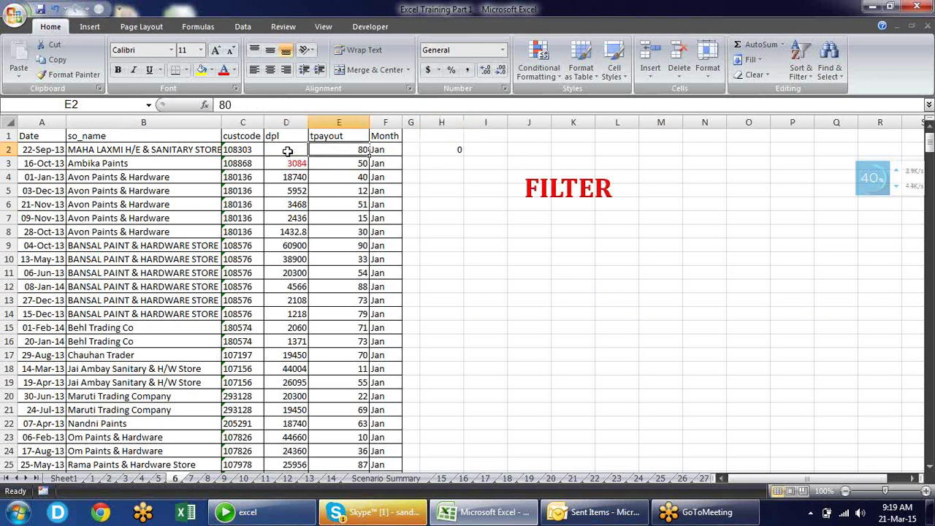
pyautogui.press('Delete')
pyautogui.press('Right')
pyautogui.press('Right')
pyautogui.press('Right')
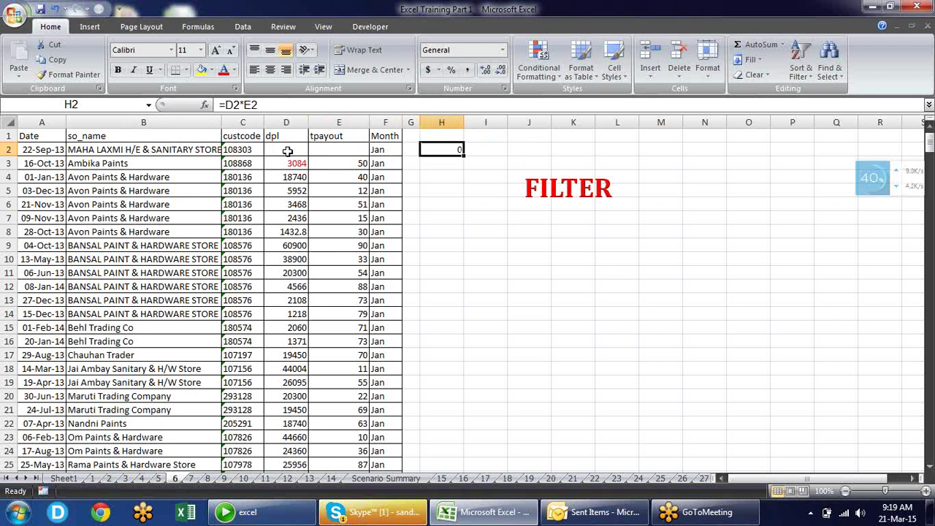
pyautogui.hotkey('ctrl', 'z')
pyautogui.hotkey('ctrl', 'z')
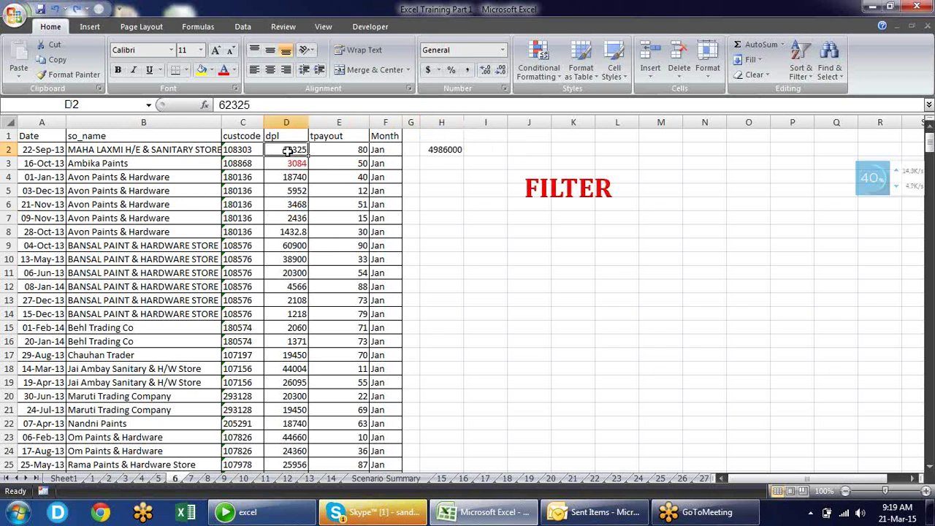
pyautogui.press('Right')
pyautogui.press('Right')
pyautogui.press('Right')
pyautogui.press('Right')
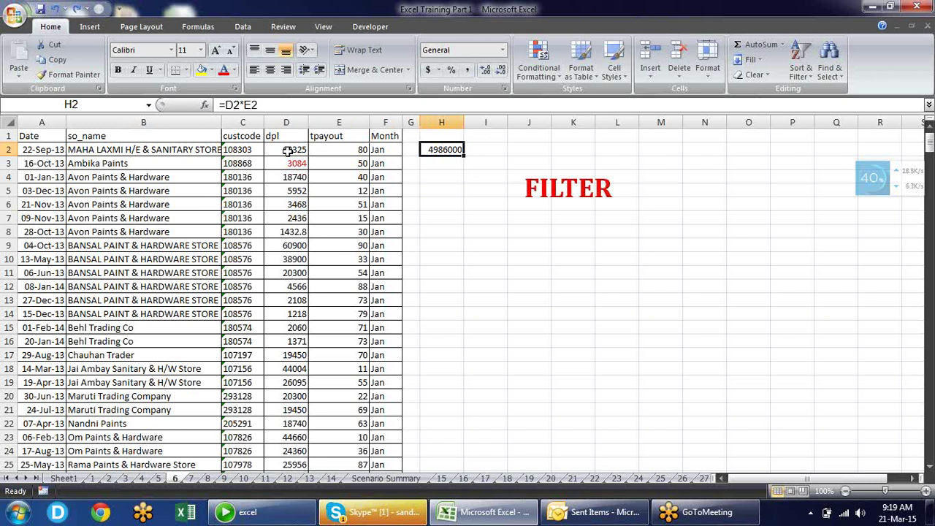
pyautogui.write('sdfkh')
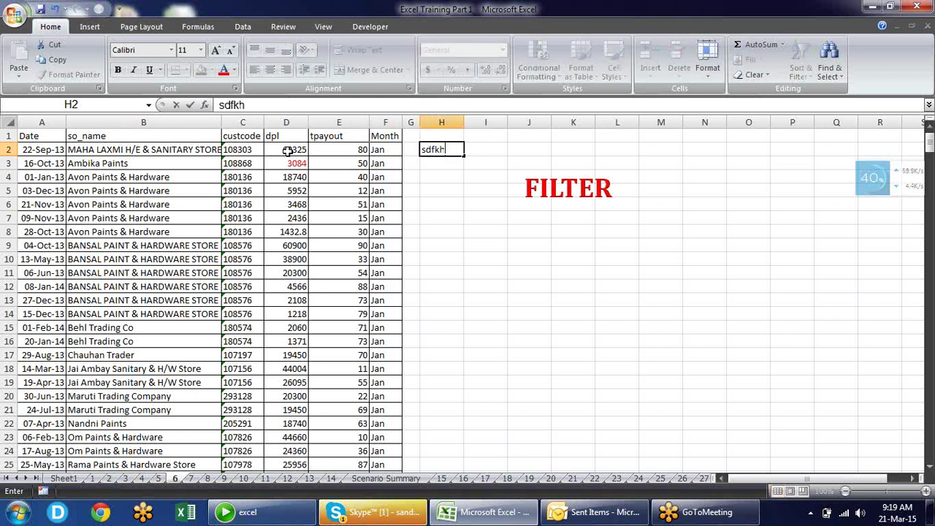
pyautogui.press('Escape')
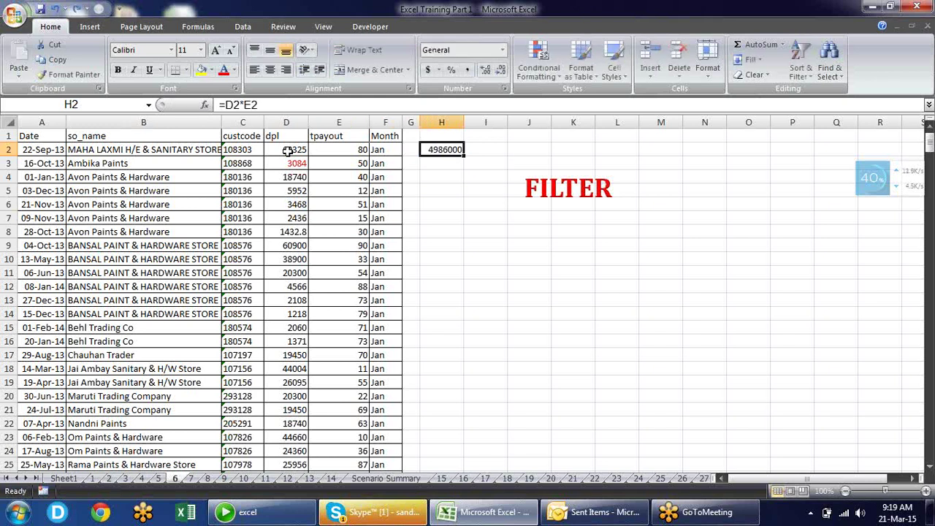
pyautogui.press('Delete')
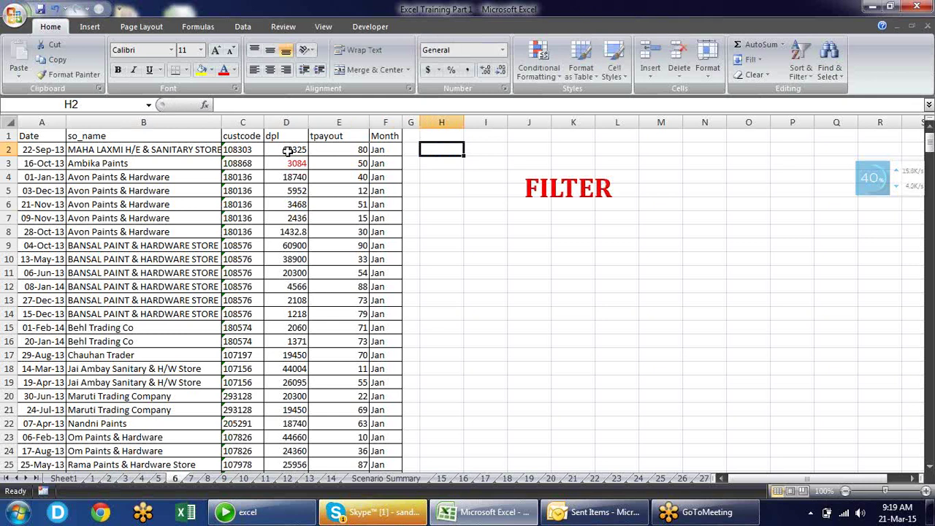
pyautogui.press('Left')
pyautogui.press('Left')
pyautogui.press('Left')
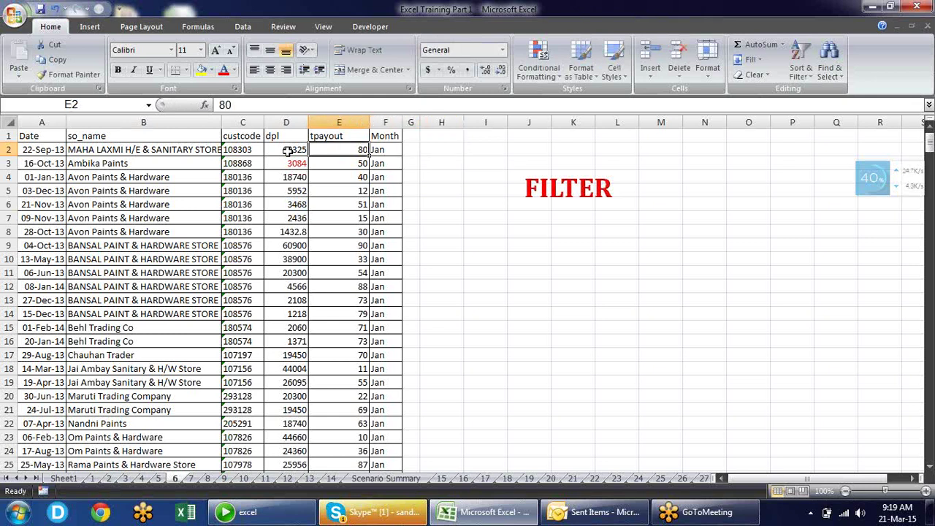
pyautogui.hotkey('ctrl', 'shift', 'Down')
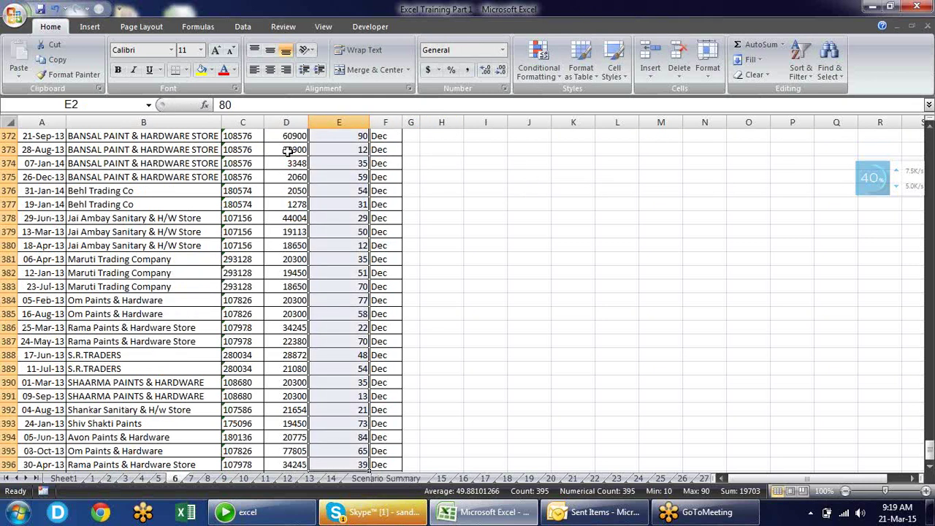
pyautogui.click(552, 73)
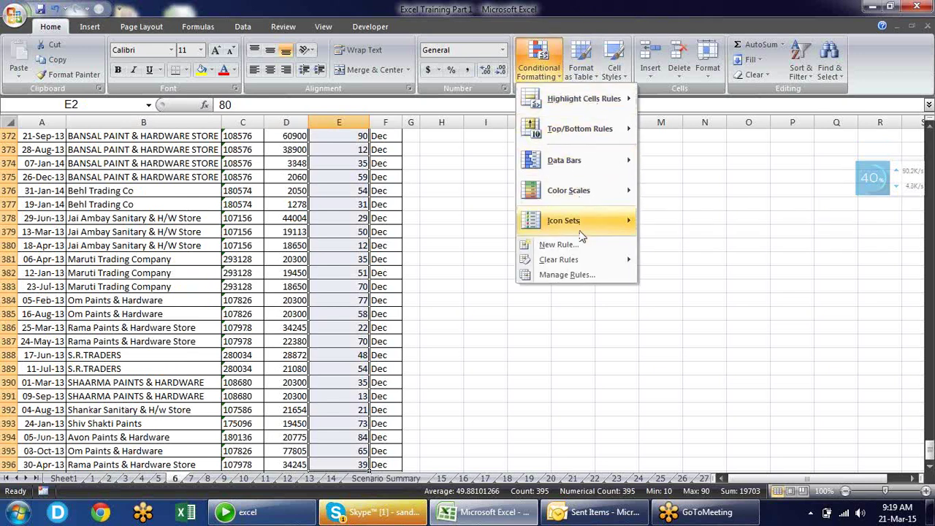
pyautogui.moveTo(607, 130)
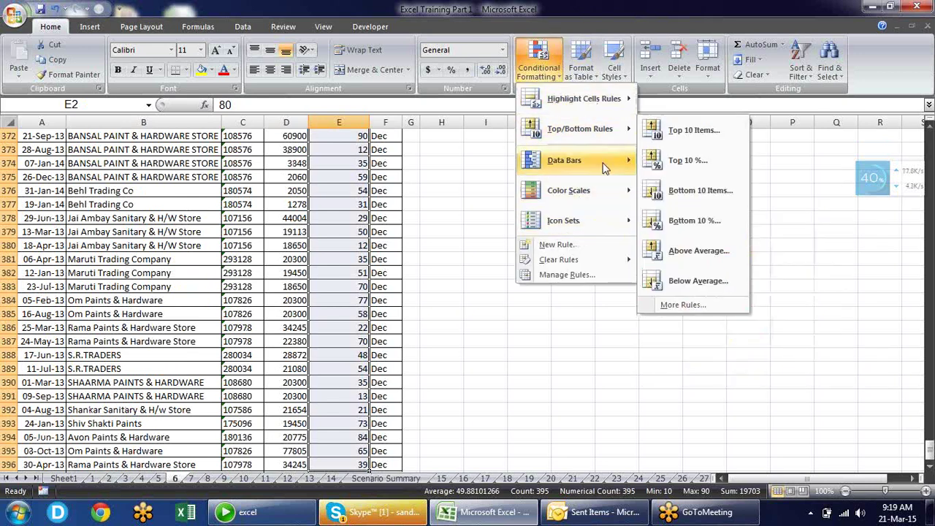
pyautogui.click(597, 243)
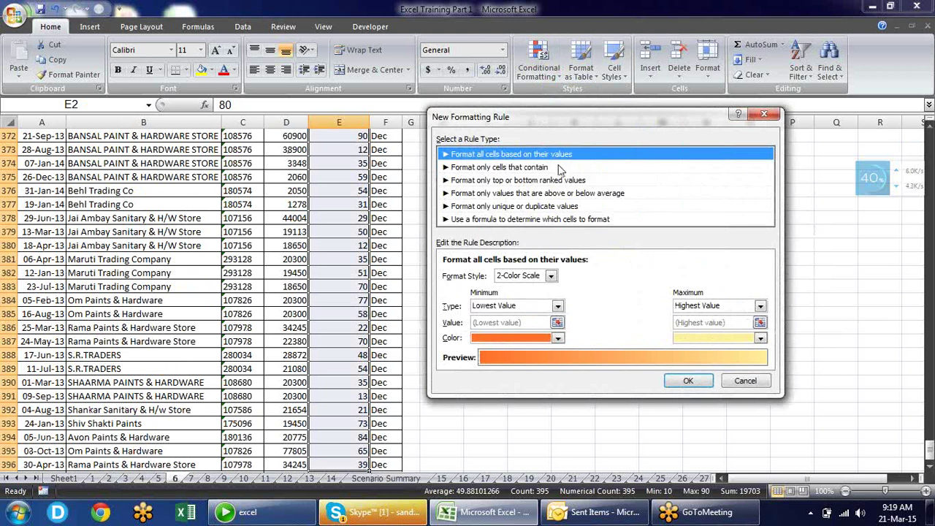
pyautogui.click(562, 168)
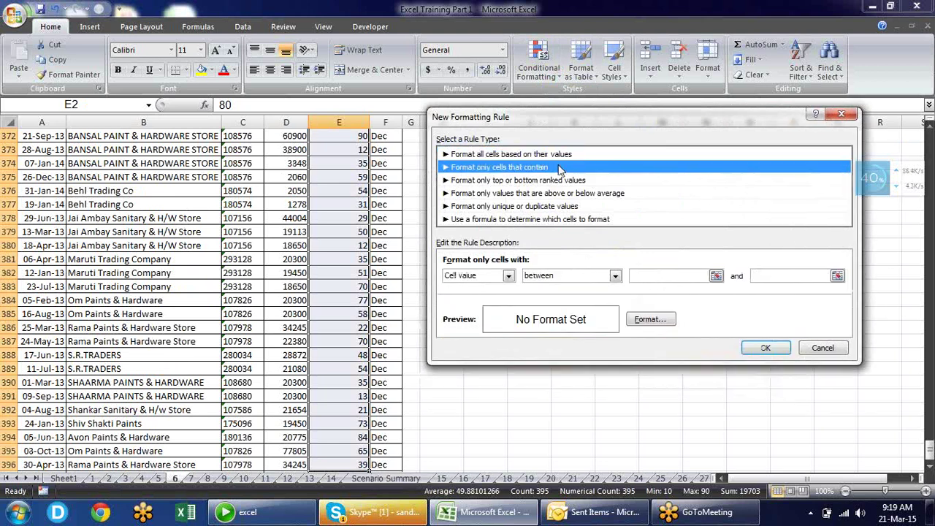
pyautogui.click(509, 276)
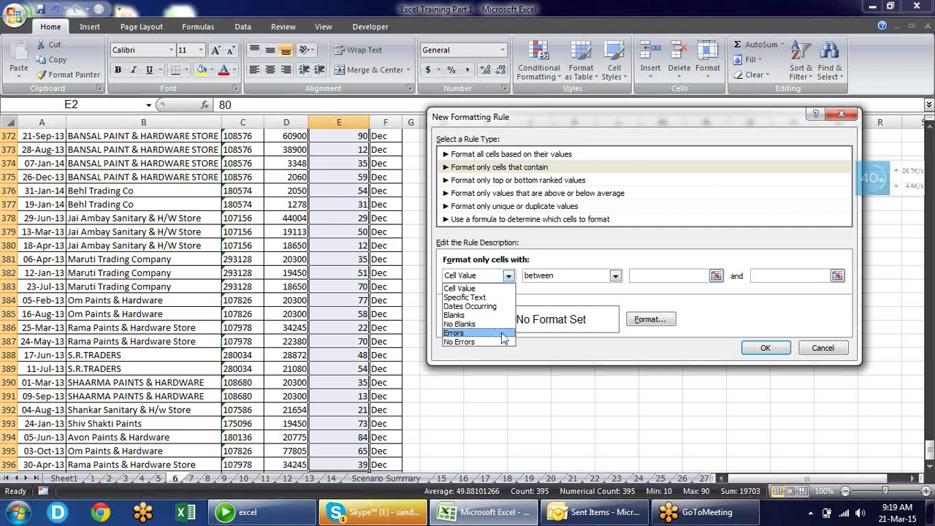
pyautogui.click(503, 335)
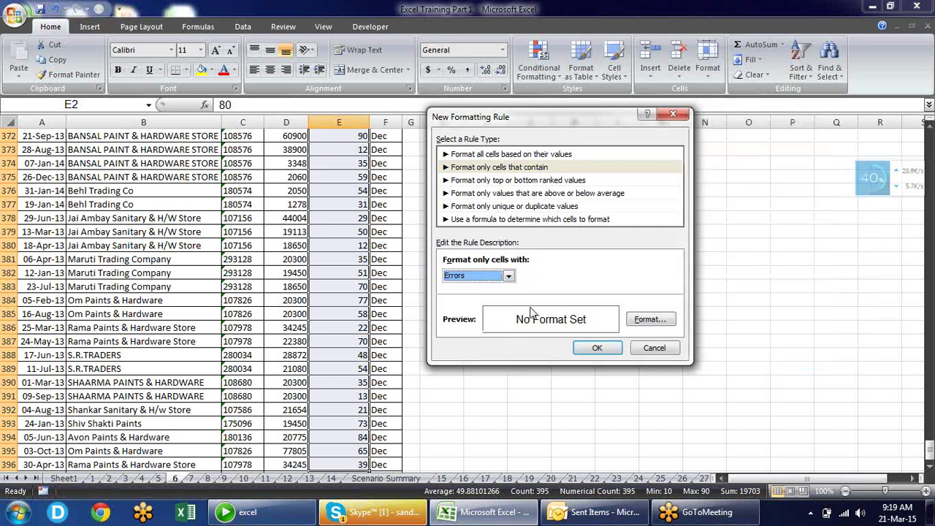
pyautogui.press('Return')
pyautogui.click(494, 233)
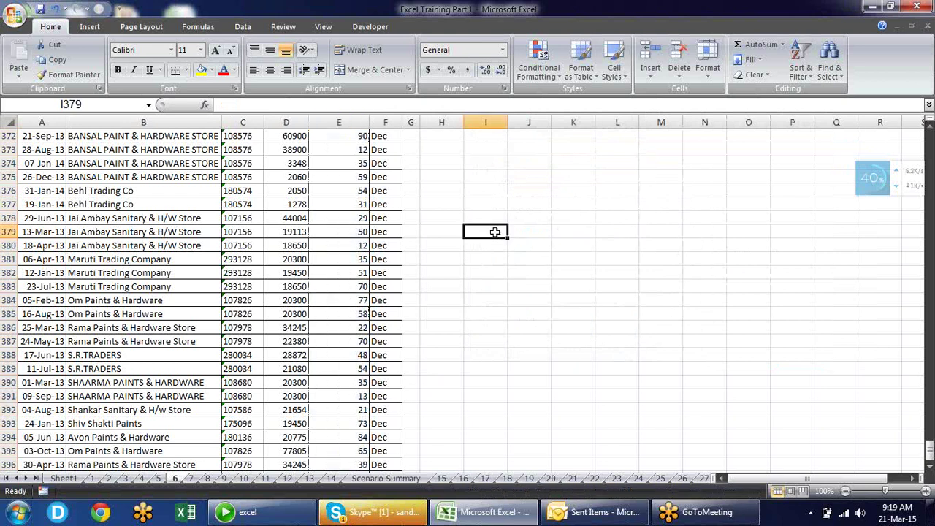
pyautogui.hotkey('ctrl', 'Up')
pyautogui.press('Down')
pyautogui.press('Left')
# Step: Enter =NA() in H5 and =1/0 in H6, then select the error cells
pyautogui.press('Down')
pyautogui.press('Down')
pyautogui.press('Down')
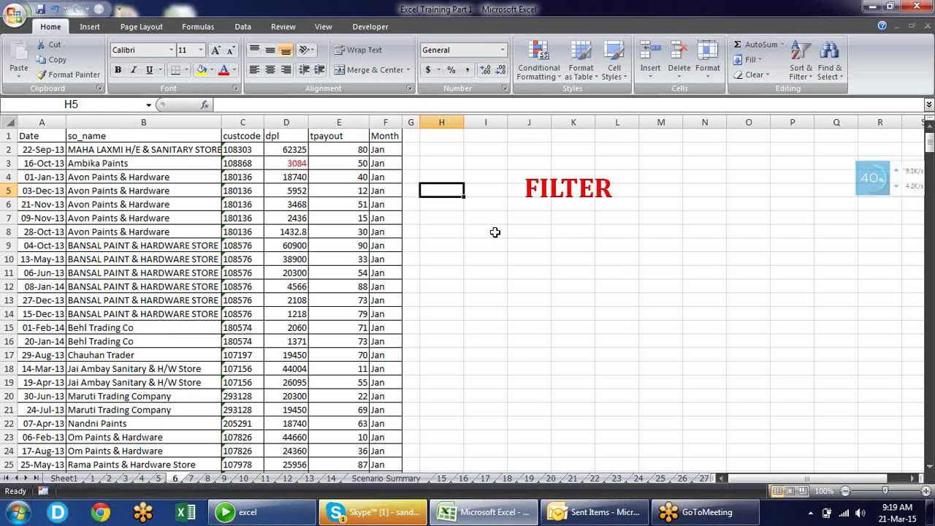
pyautogui.write('=na')
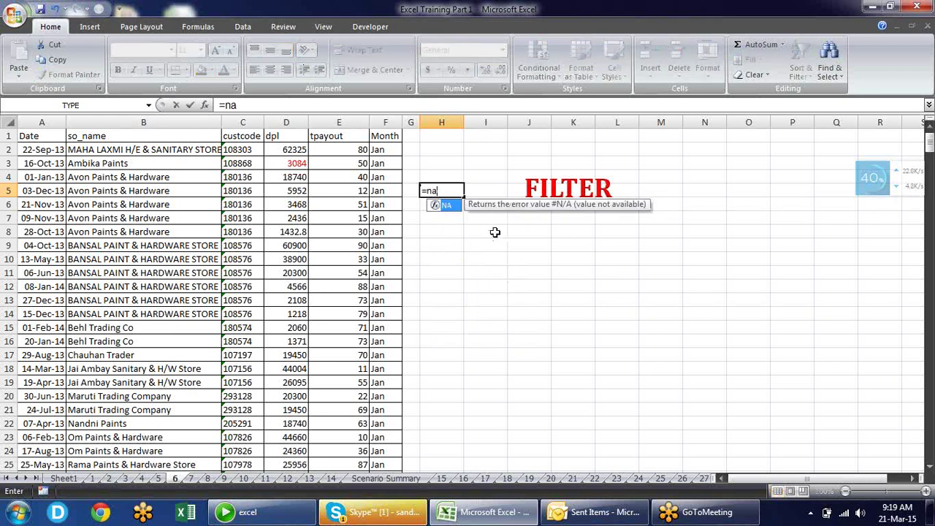
pyautogui.press('Tab')
pyautogui.press('Return')
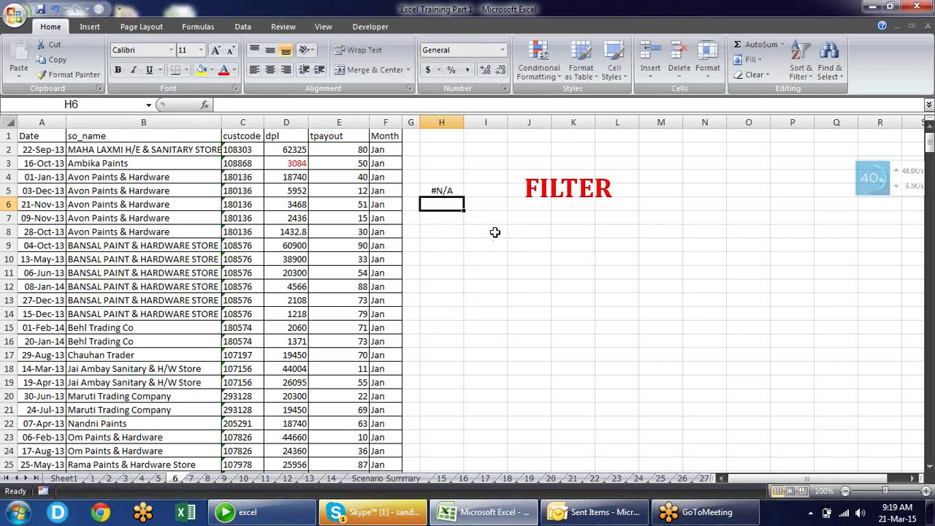
pyautogui.write('=1/0')
pyautogui.press('Return')
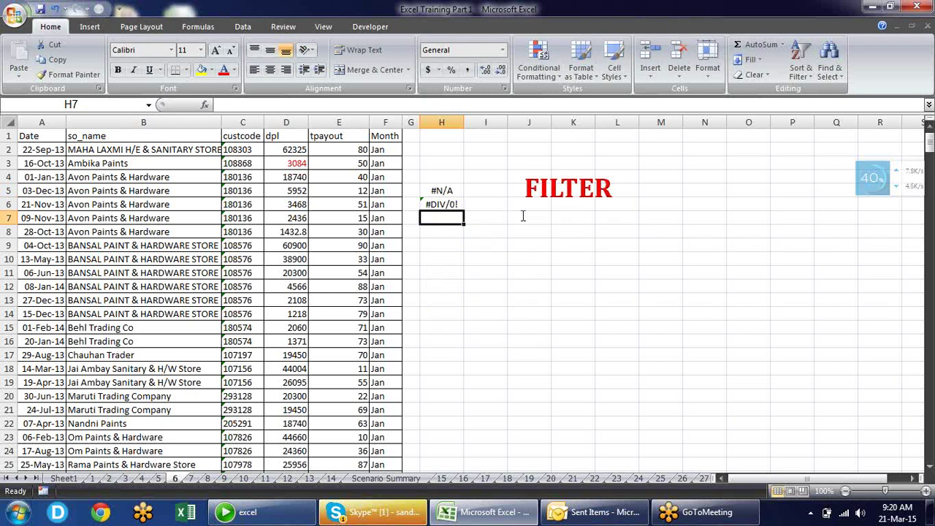
pyautogui.press('Up')
pyautogui.press('Up')
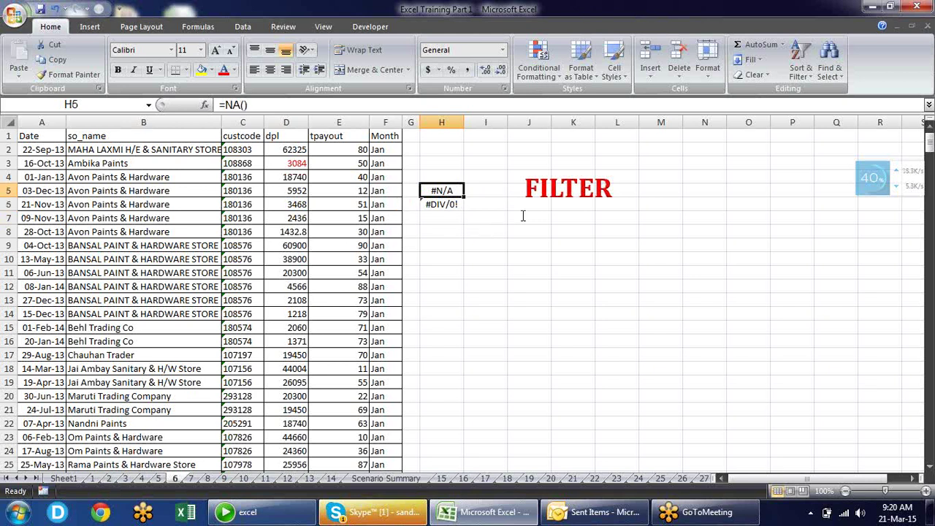
pyautogui.hotkey('shift', 'Down')
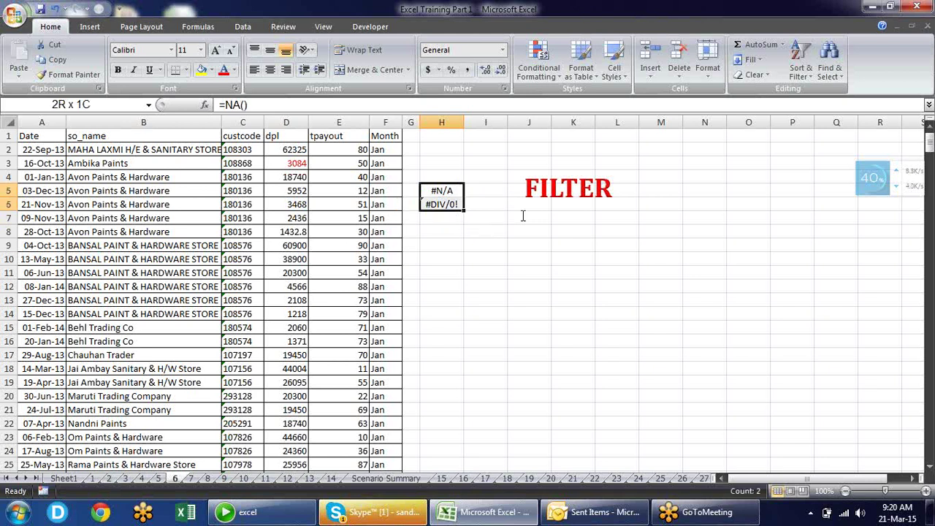
pyautogui.hotkey('shift', 'Down')
pyautogui.hotkey('shift', 'Down')
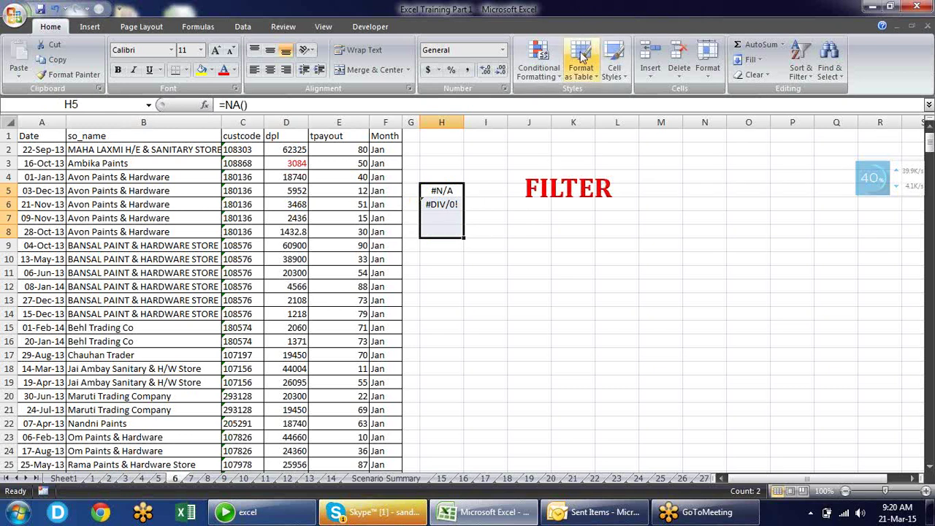
# Step: Add a 'Format only cells that contain' Errors rule with yellow fill
pyautogui.click(553, 70)
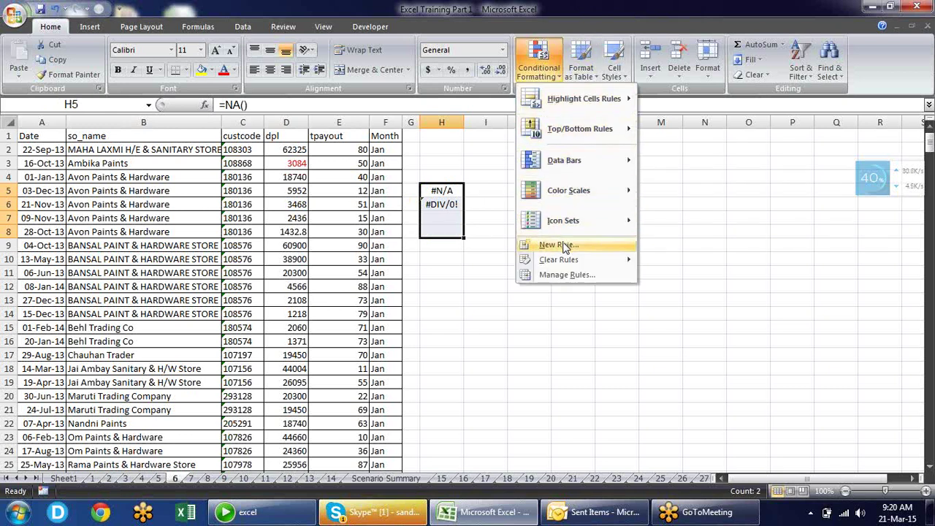
pyautogui.click(563, 245)
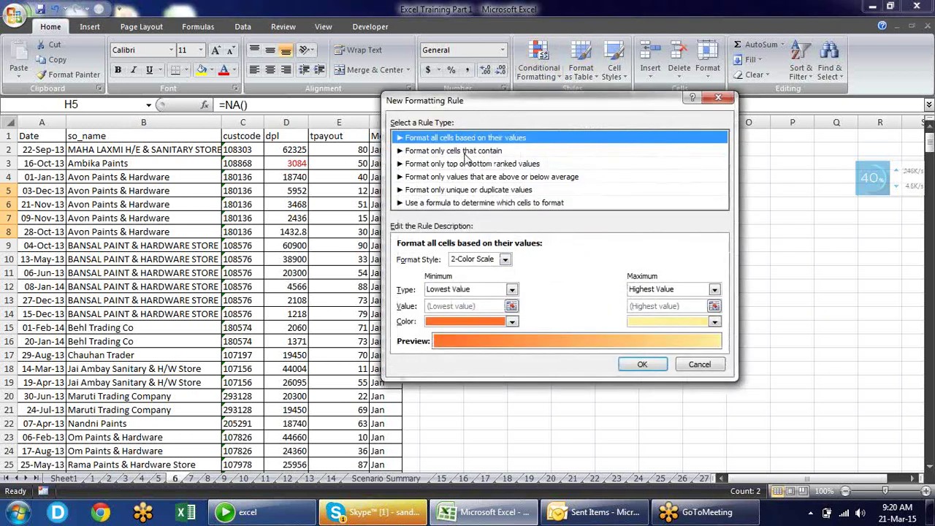
pyautogui.click(466, 152)
pyautogui.click(462, 259)
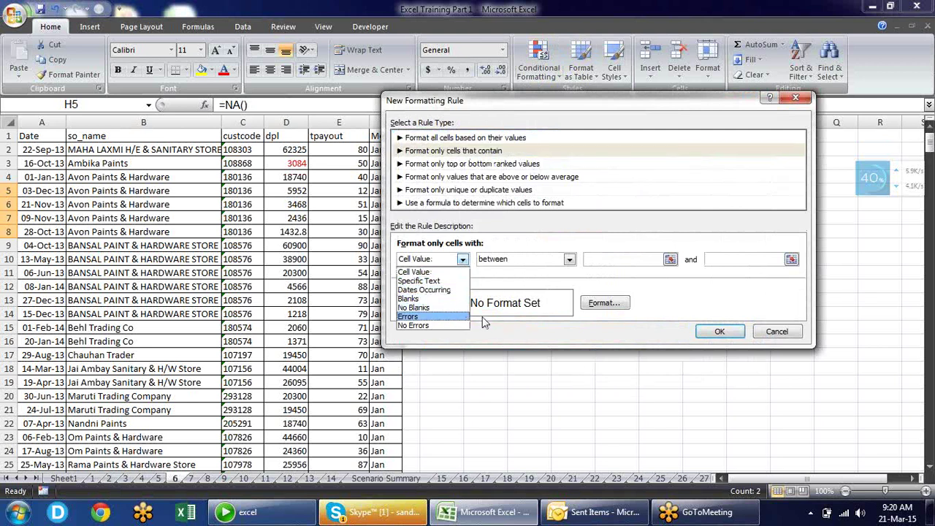
pyautogui.click(467, 319)
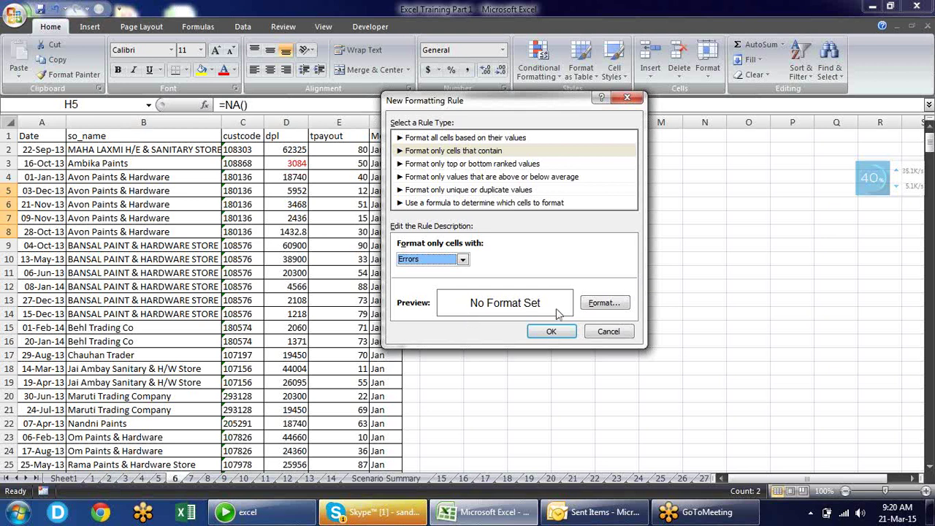
pyautogui.click(603, 303)
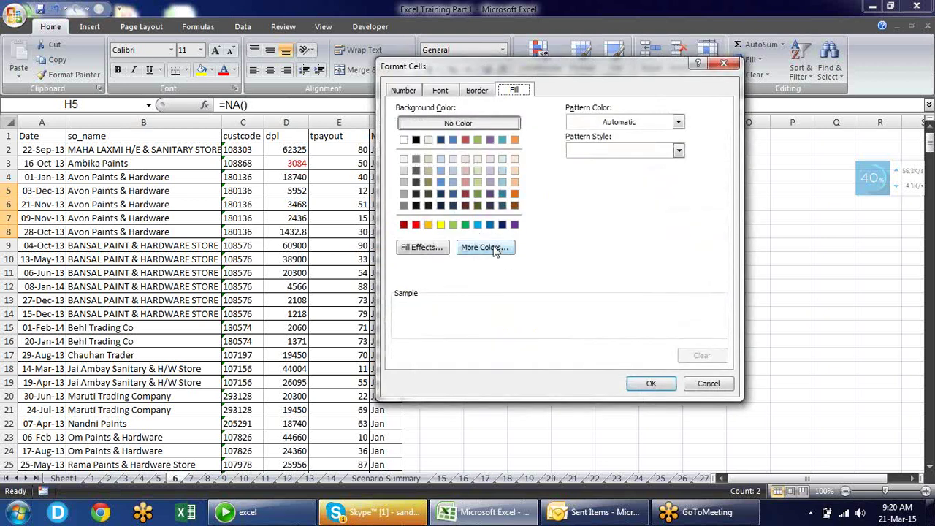
pyautogui.click(440, 224)
pyautogui.click(651, 384)
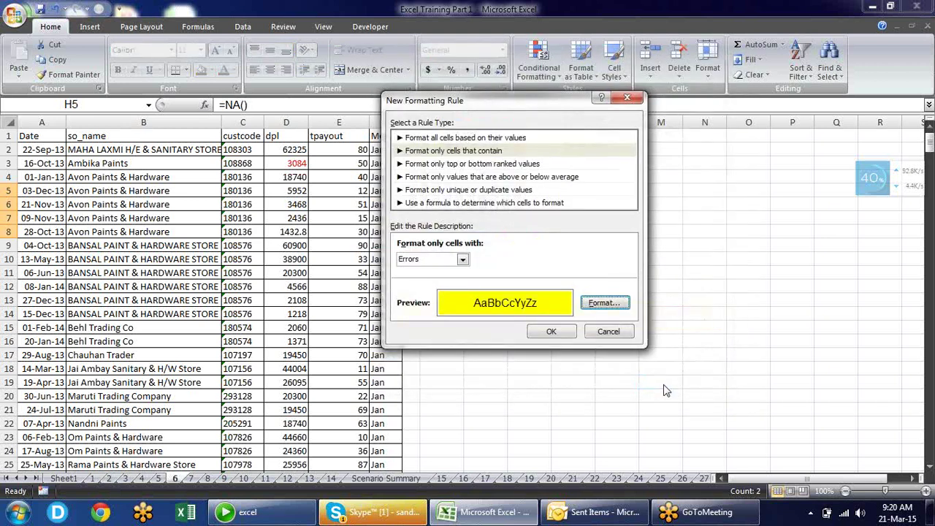
pyautogui.click(552, 332)
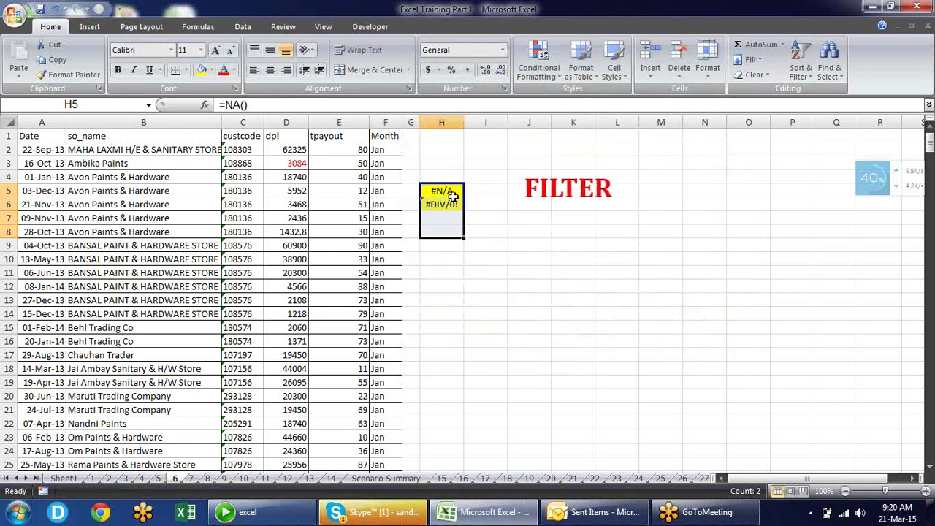
# Step: Test the highlight by entering 12 in H5, then =NA() again
pyautogui.click(448, 193)
pyautogui.write('12')
pyautogui.press('Return')
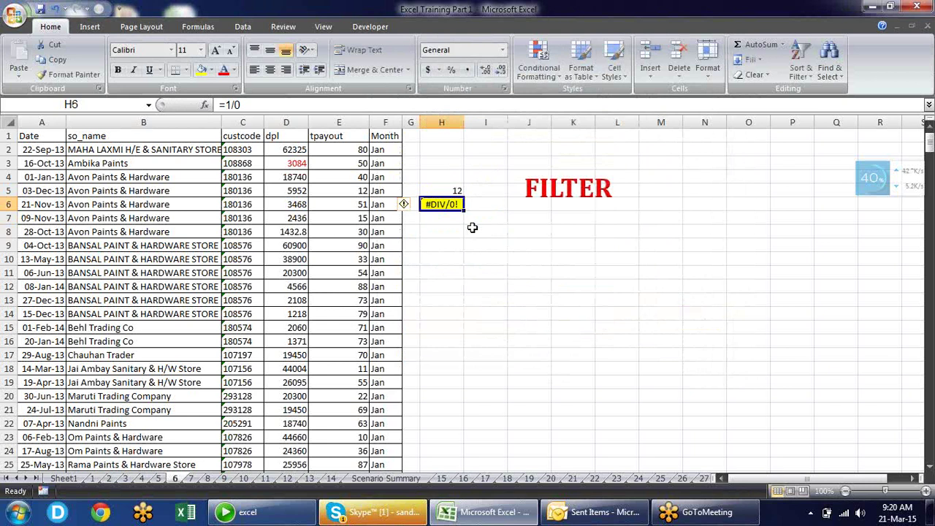
pyautogui.press('Up')
pyautogui.write('=NA(')
pyautogui.press('Return')
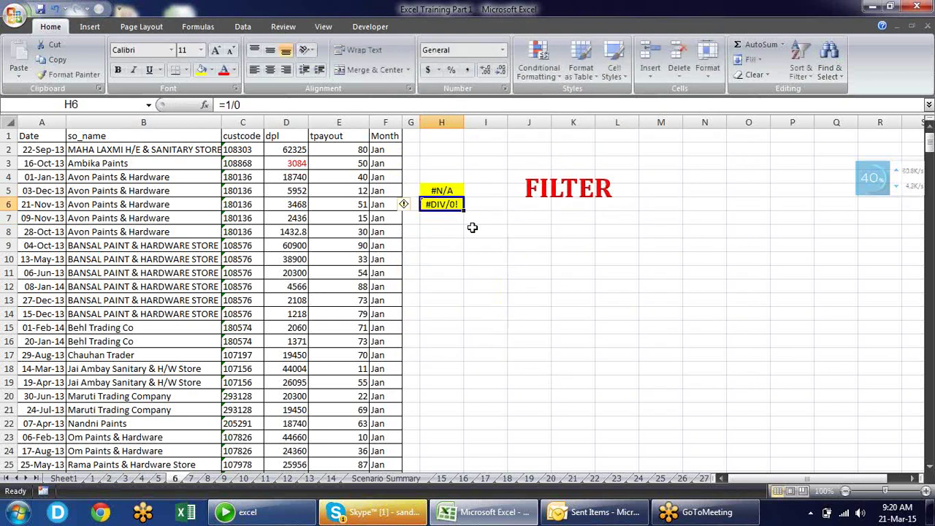
# Step: Clear the conditional formatting from H5:H6, delete their contents, and select F4
pyautogui.press('Up')
pyautogui.hotkey('shift', 'Down')
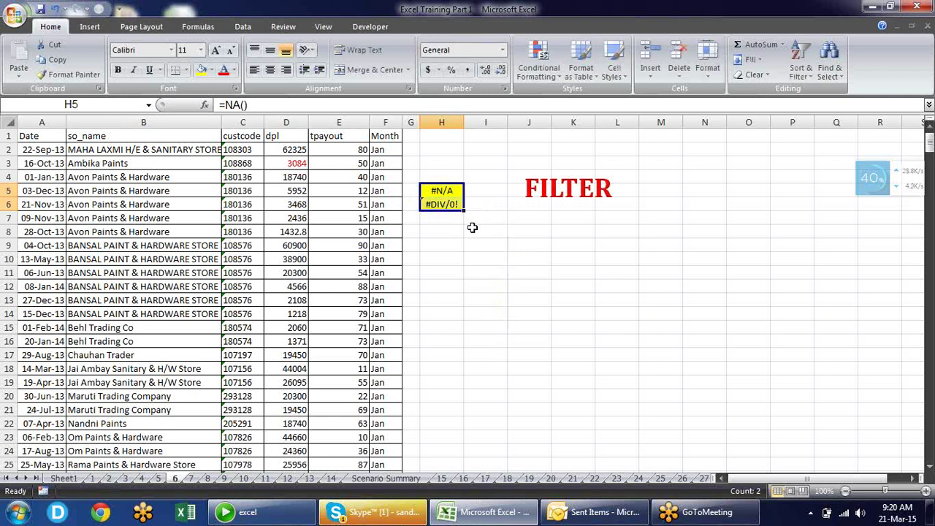
pyautogui.hotkey('alt', 'h')
pyautogui.press('h')
pyautogui.press('n')
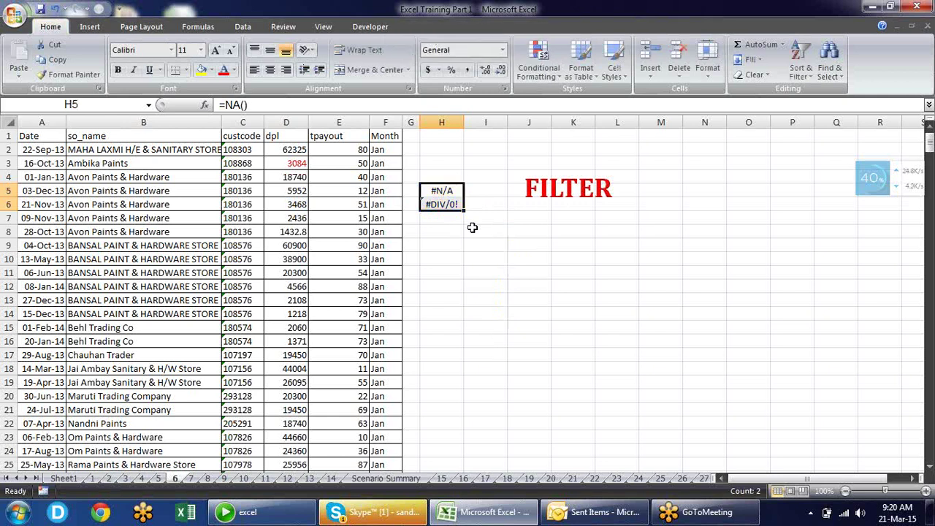
pyautogui.press('Delete')
pyautogui.click(375, 177)
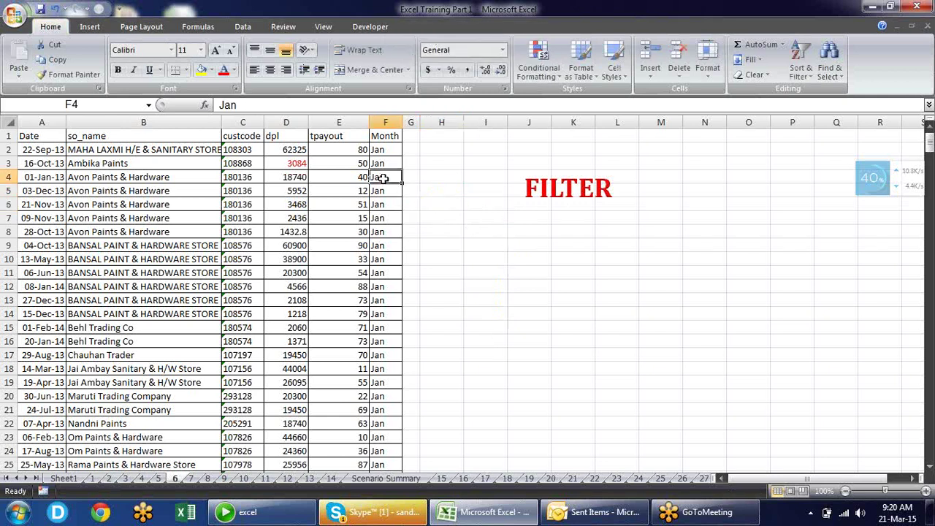
pyautogui.click(538, 62)
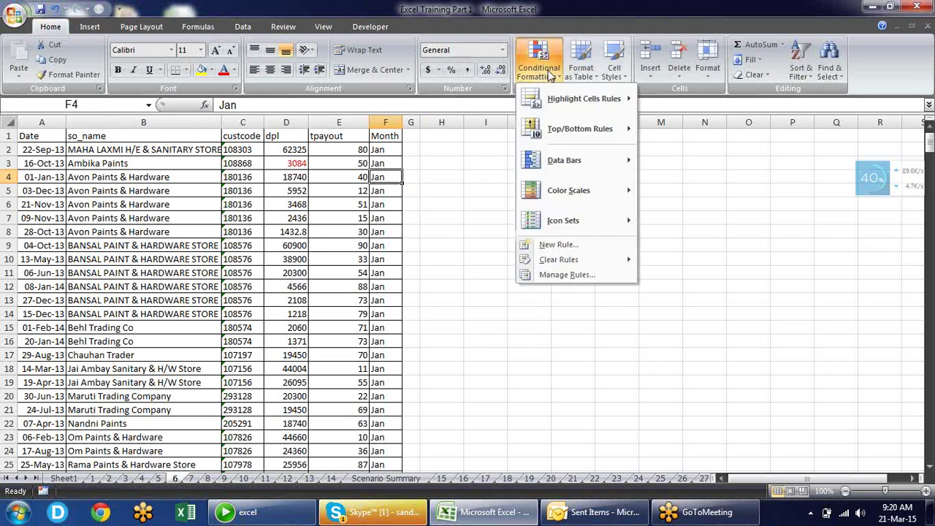
pyautogui.click(548, 247)
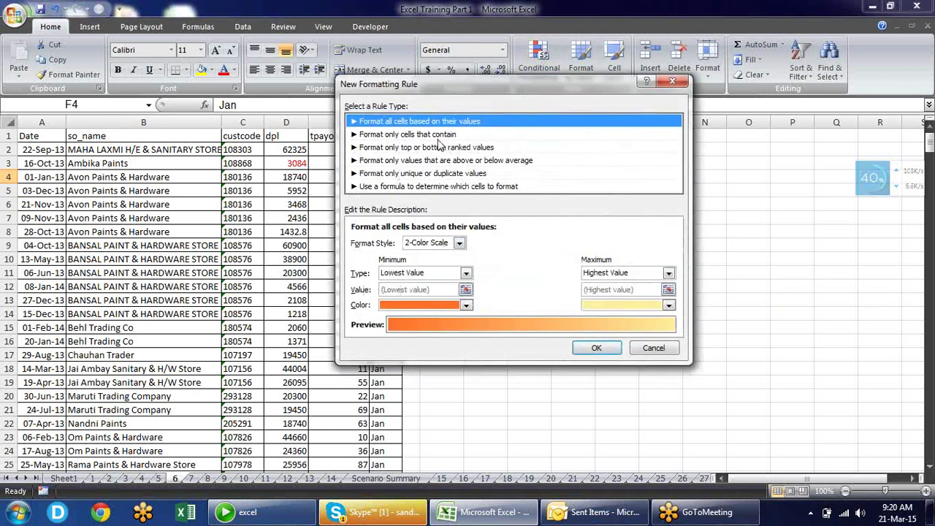
pyautogui.click(441, 148)
pyautogui.click(441, 134)
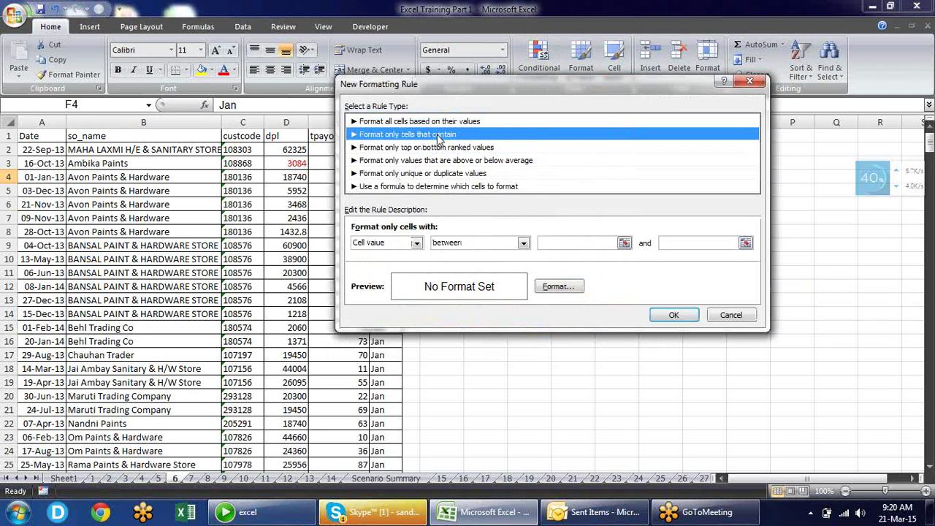
pyautogui.click(416, 243)
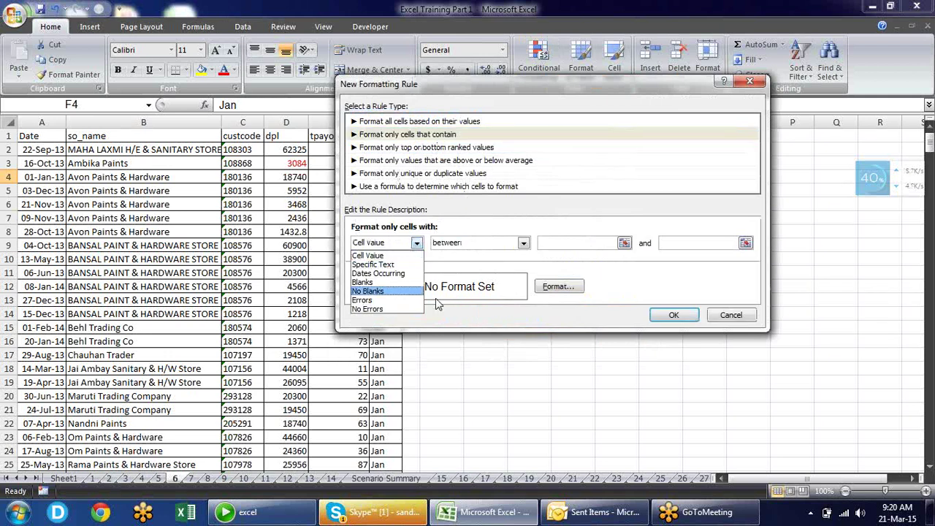
pyautogui.click(416, 308)
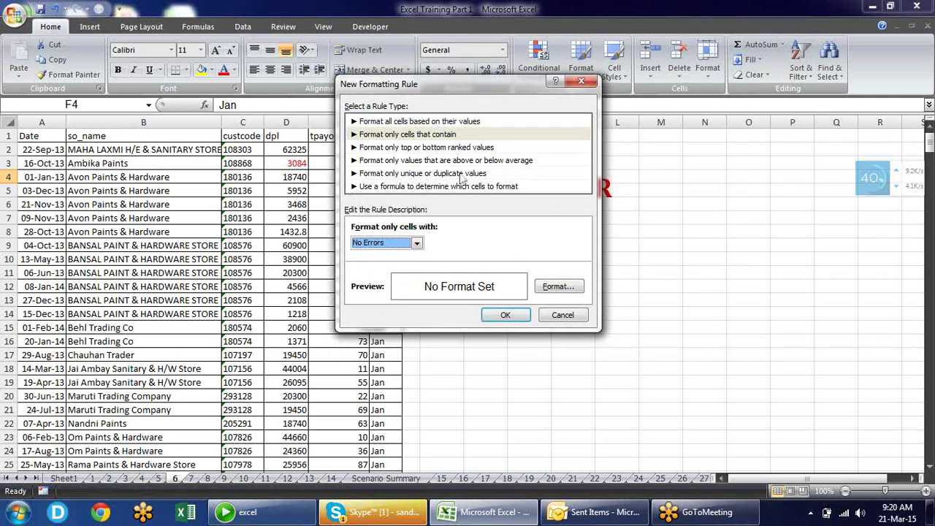
pyautogui.click(444, 150)
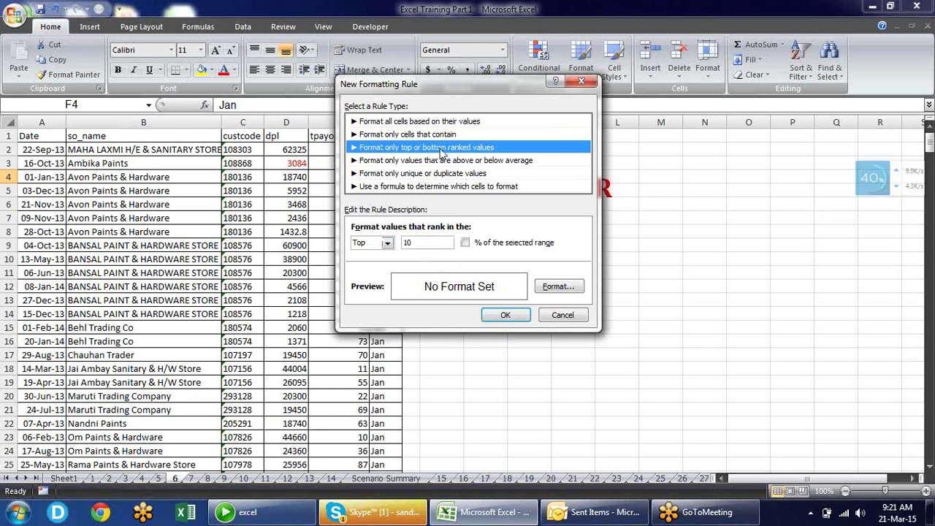
pyautogui.click(388, 243)
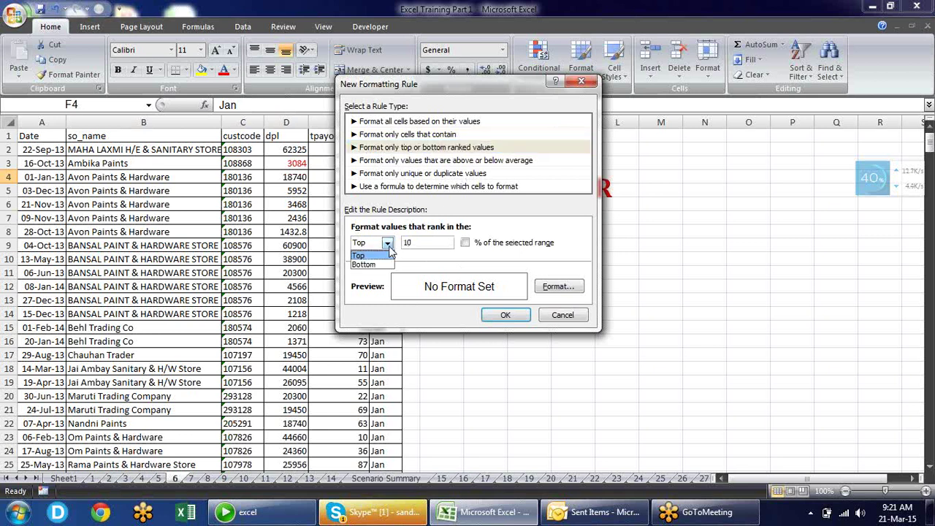
pyautogui.click(427, 240)
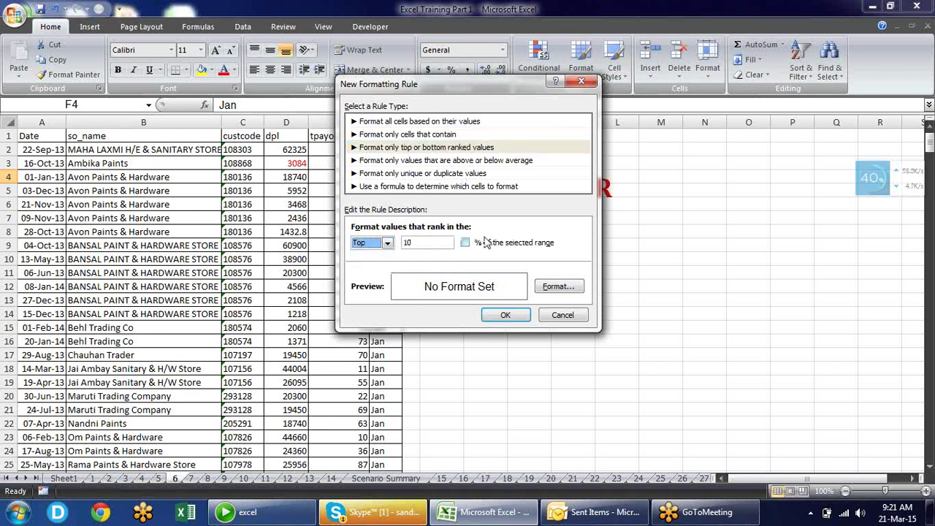
pyautogui.click(464, 246)
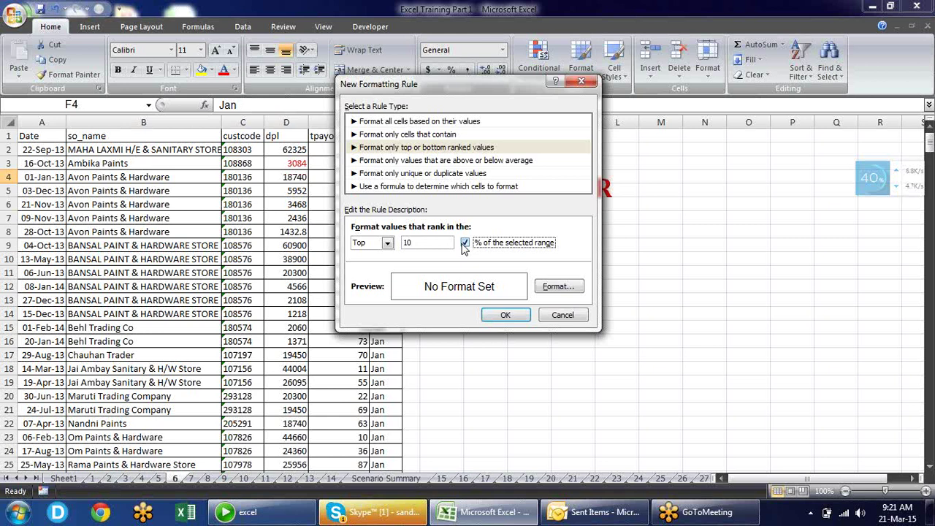
pyautogui.click(466, 160)
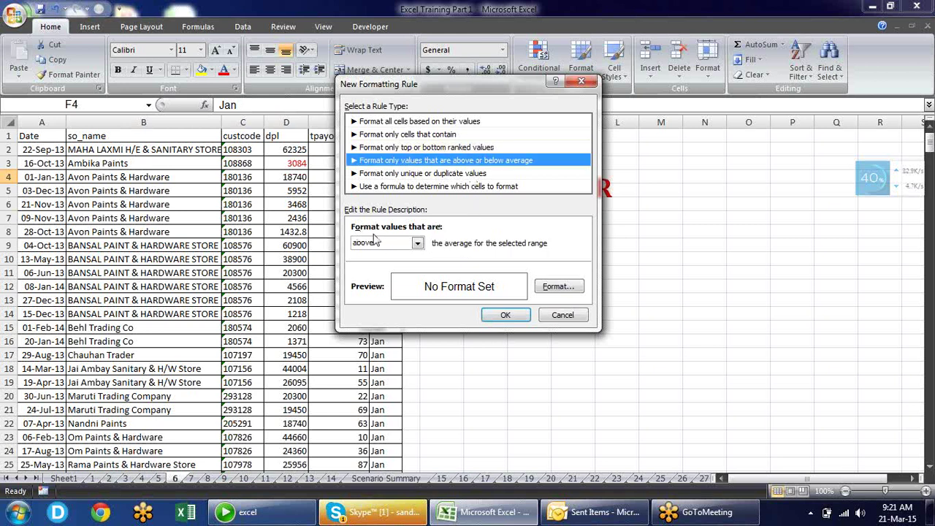
pyautogui.click(419, 246)
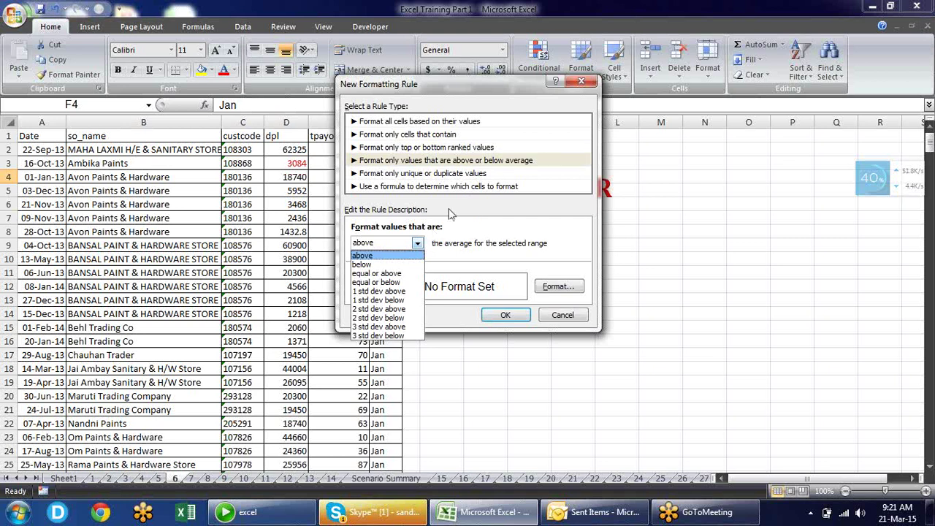
pyautogui.click(449, 178)
pyautogui.click(449, 175)
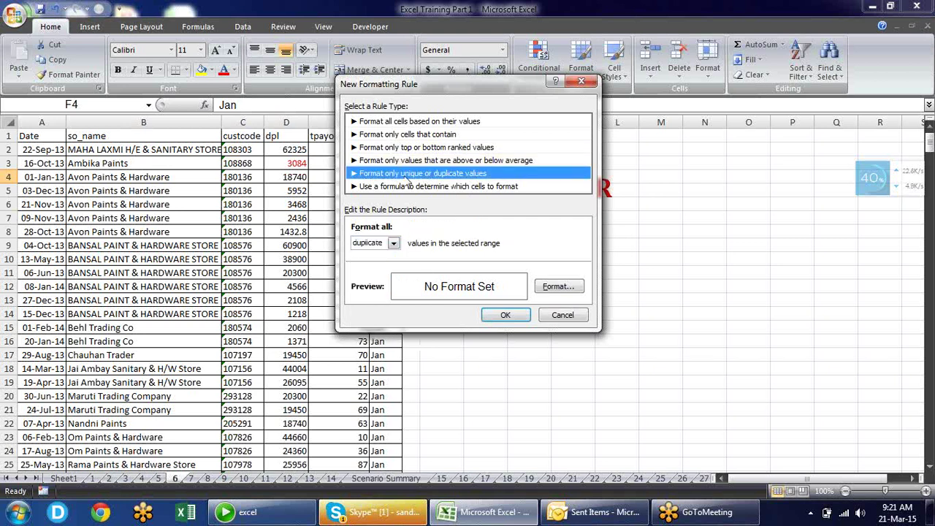
pyautogui.click(393, 243)
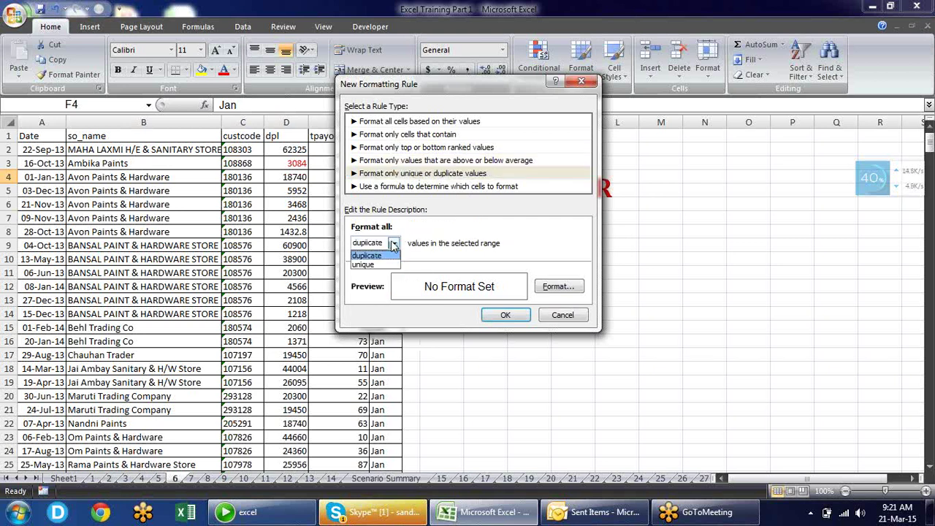
pyautogui.click(446, 235)
pyautogui.click(454, 187)
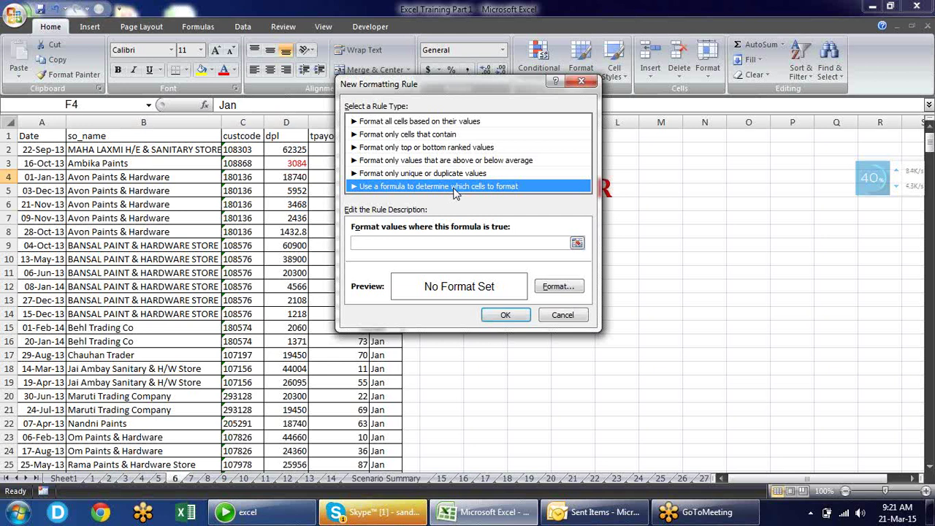
pyautogui.press('Escape')
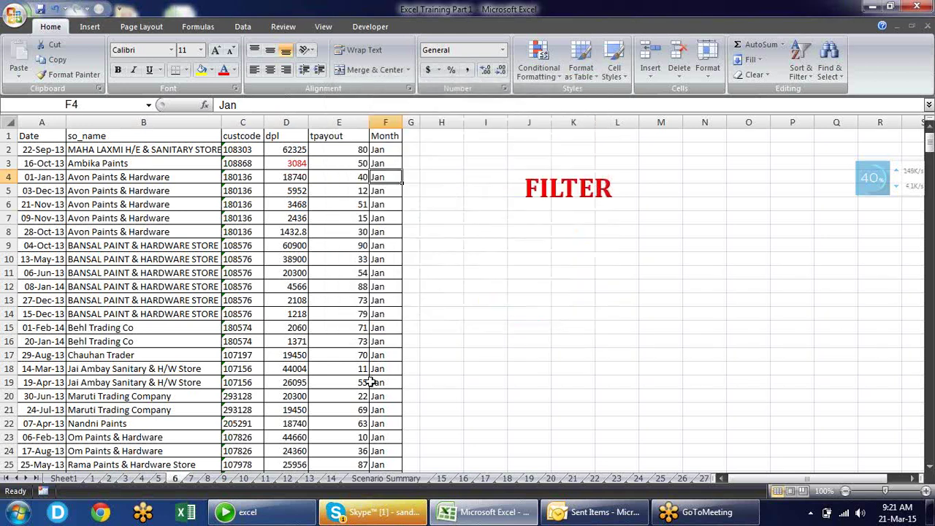
# Step: On sheet 7, go to the top of the data and delete the GITS logo picture
pyautogui.click(192, 478)
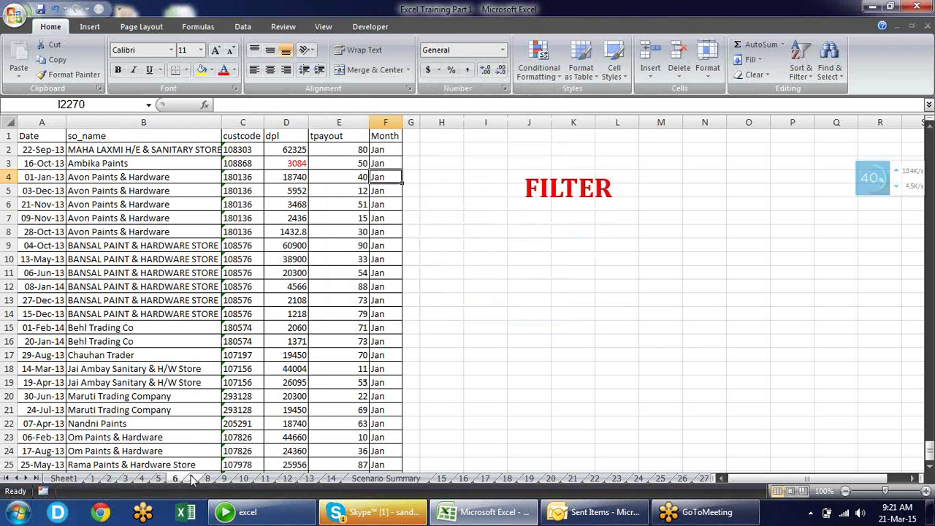
pyautogui.click(307, 242)
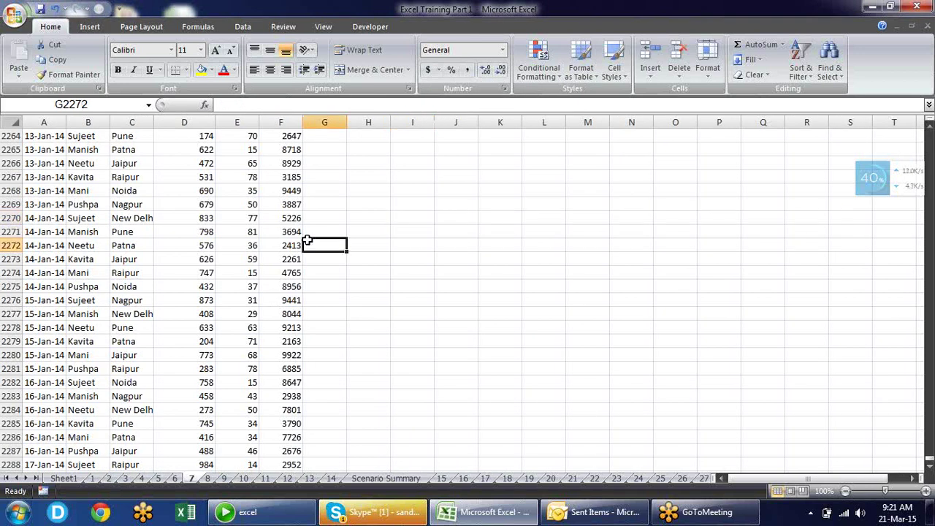
pyautogui.hotkey('ctrl', 'Up')
pyautogui.press('Down')
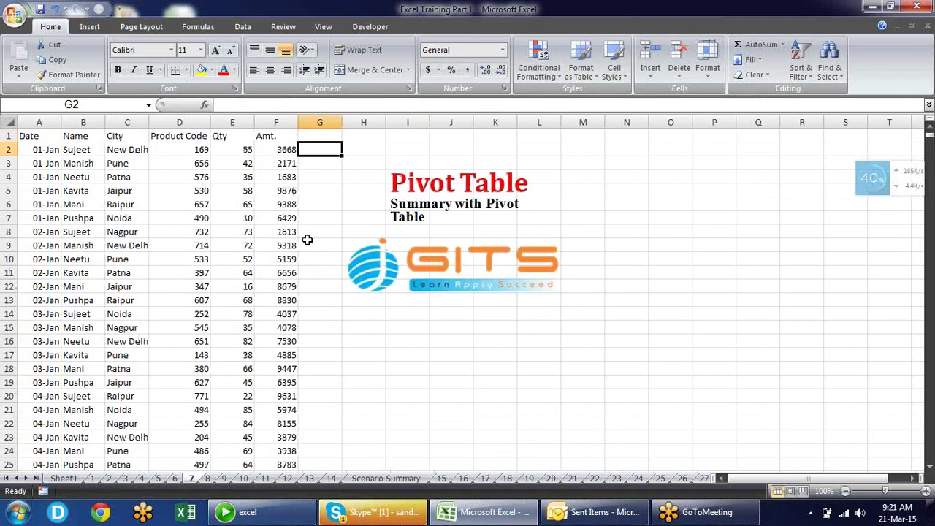
pyautogui.click(436, 262)
pyautogui.press('Delete')
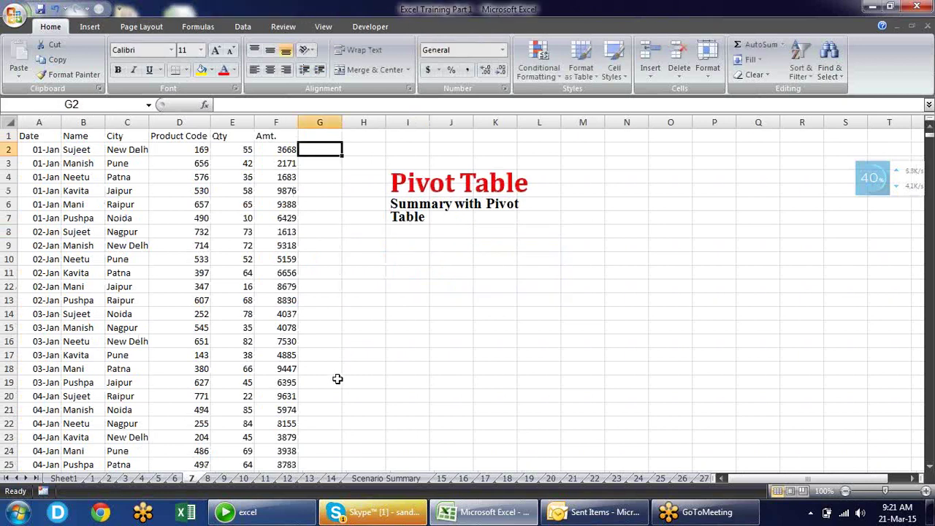
# Step: Step back through the sheet tabs from sheet 6 to sheet 1
pyautogui.click(176, 479)
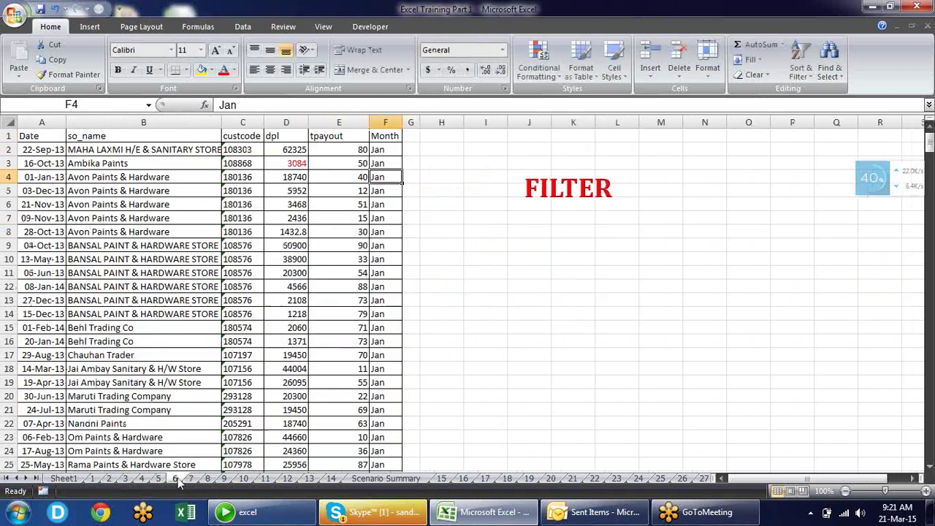
pyautogui.click(158, 479)
pyautogui.click(142, 479)
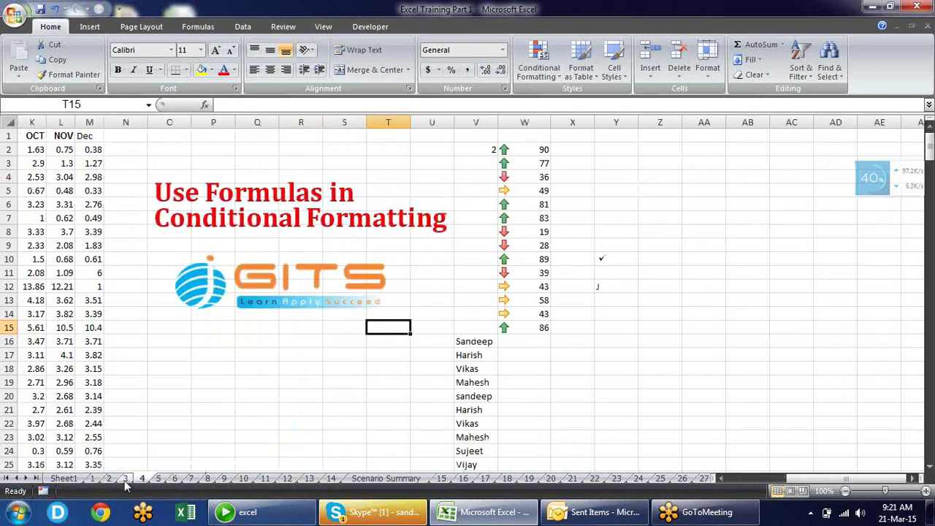
pyautogui.click(125, 478)
pyautogui.click(108, 478)
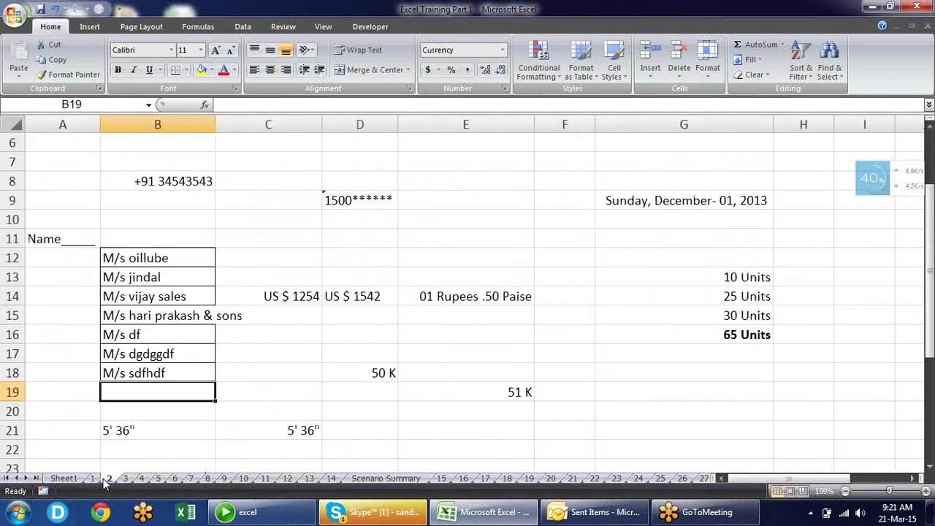
pyautogui.click(94, 478)
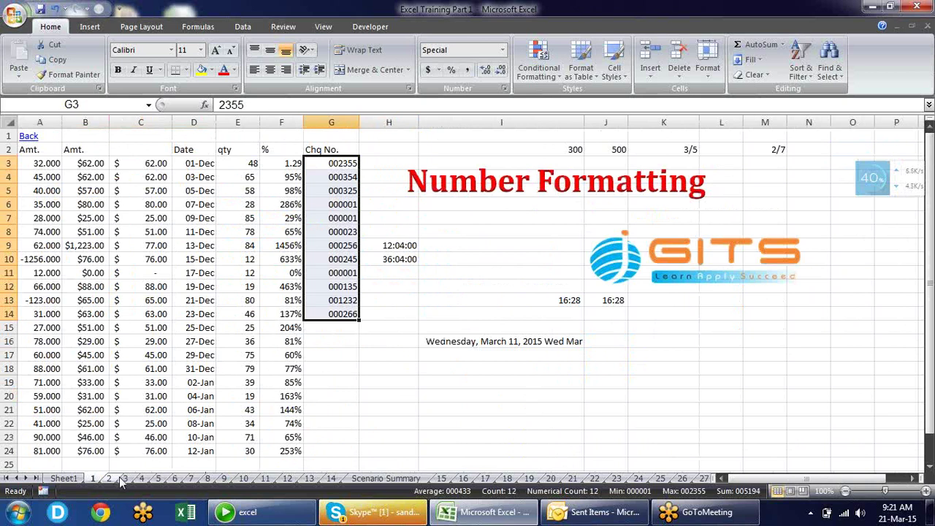
# Step: Step forward through the sheet tabs to sheet 8 with the P1–P7 data
pyautogui.click(119, 478)
pyautogui.click(126, 478)
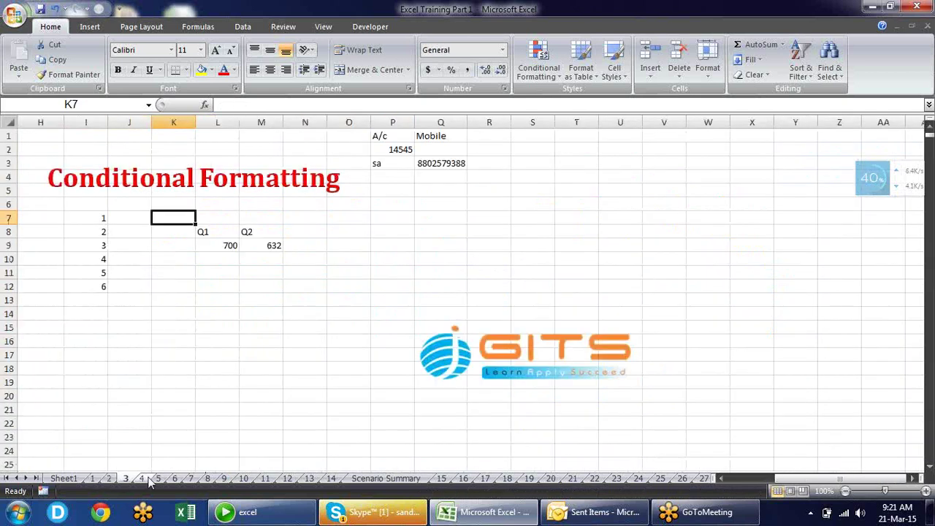
pyautogui.click(142, 478)
pyautogui.click(164, 477)
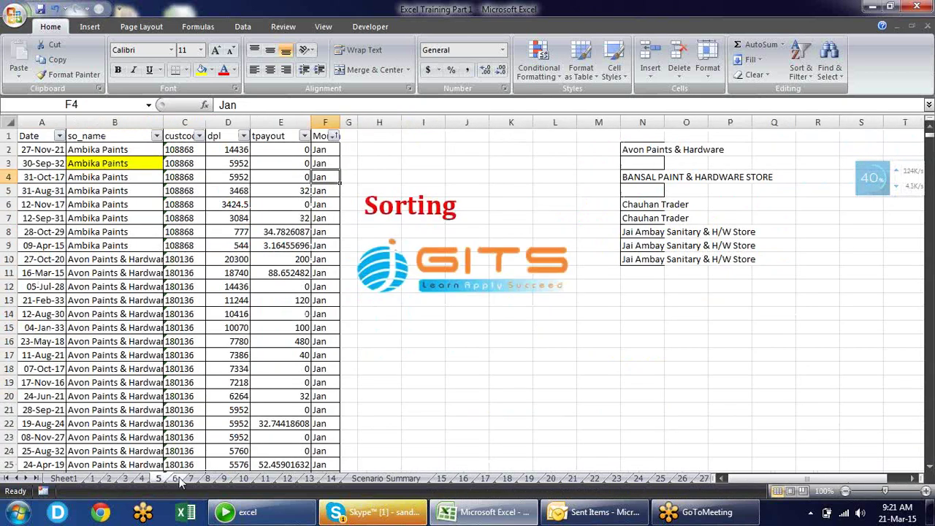
pyautogui.click(179, 477)
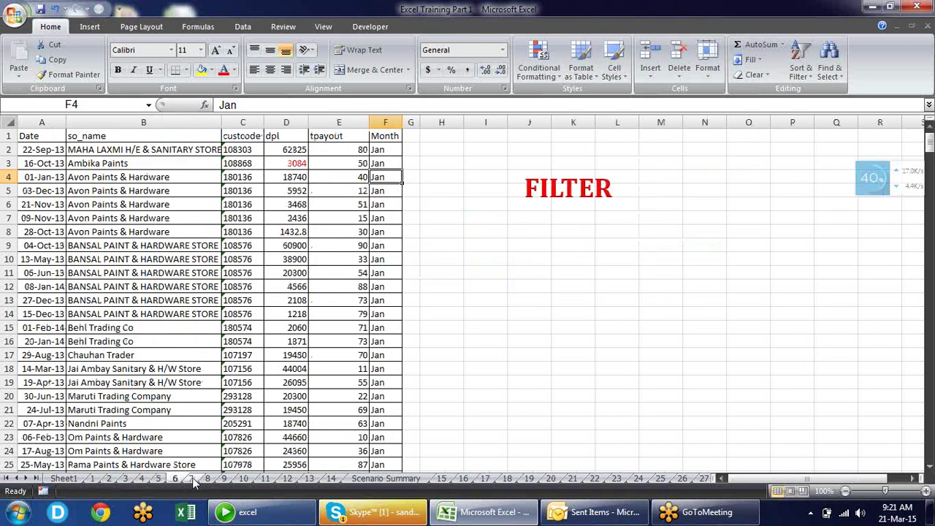
pyautogui.click(192, 477)
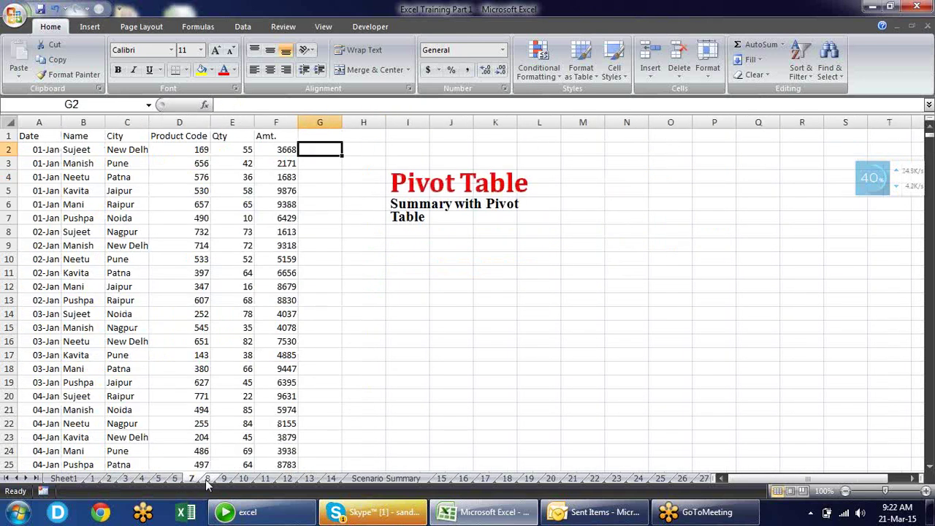
pyautogui.click(207, 478)
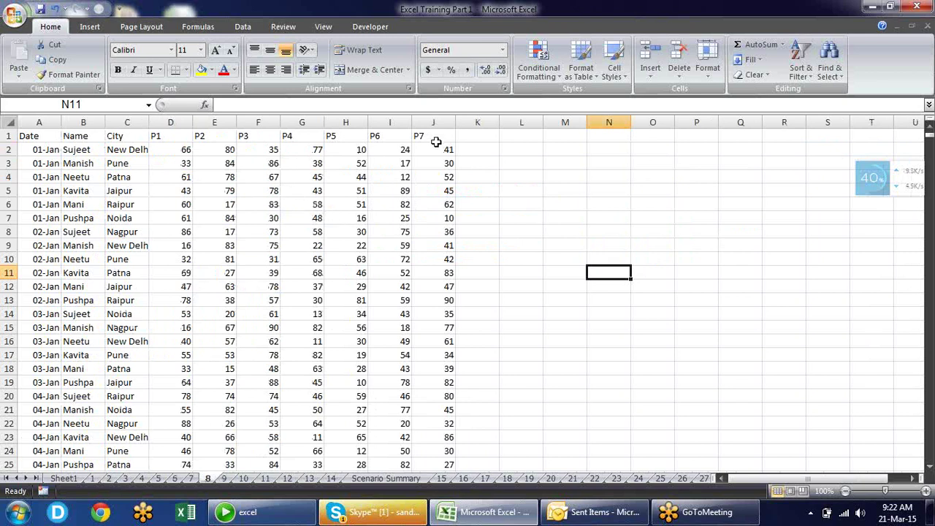
# Step: Total row 2's P1–P7 values in K2 with =SUM(D2:J2) and confirm the sum of 333
pyautogui.click(483, 150)
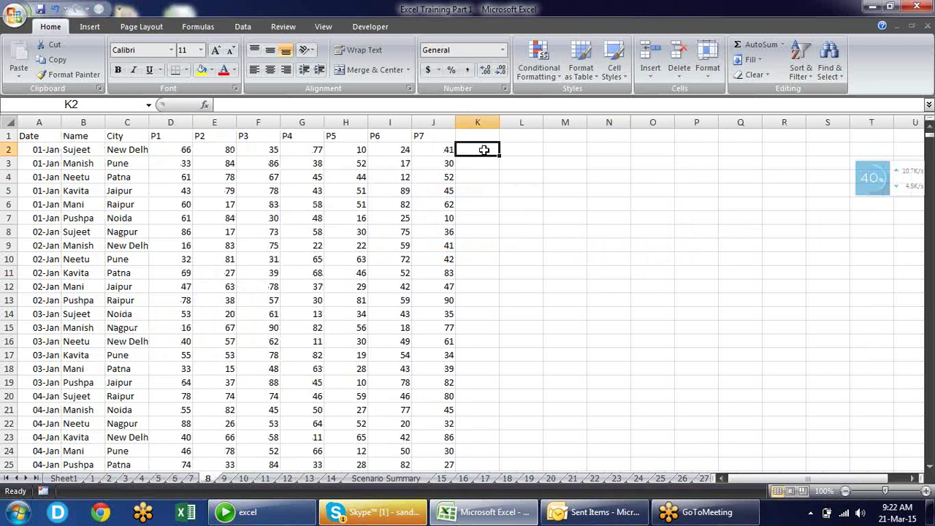
pyautogui.hotkey('alt', '=')
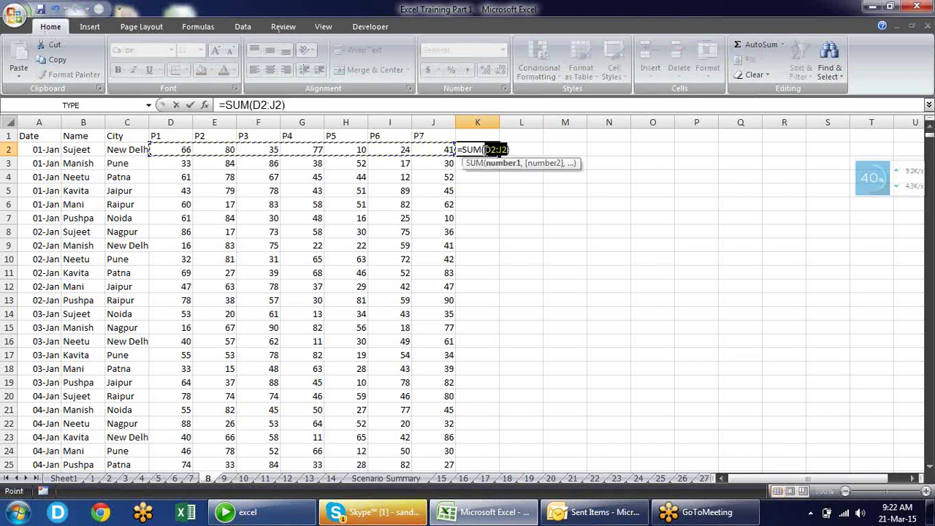
pyautogui.press('Return')
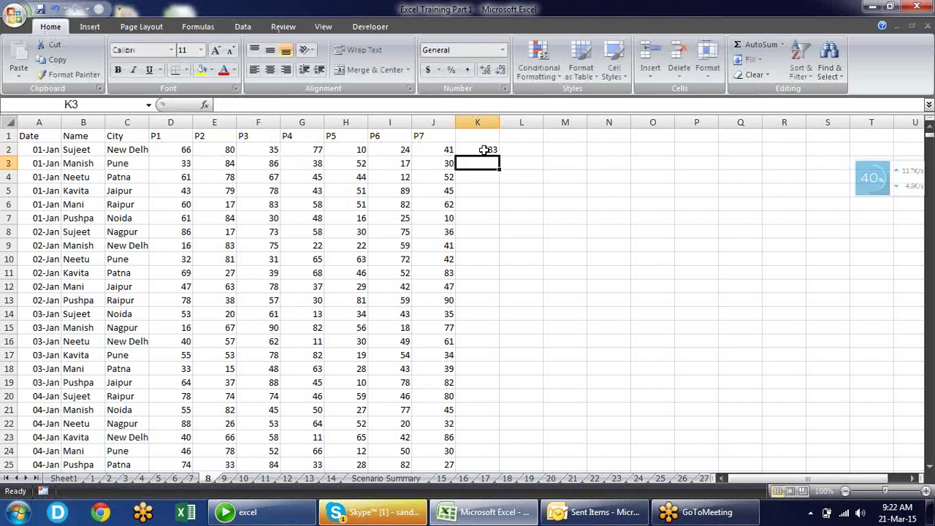
pyautogui.moveTo(438, 150)
pyautogui.mouseDown()
pyautogui.moveTo(203, 140)
pyautogui.moveTo(184, 149)
pyautogui.mouseUp()
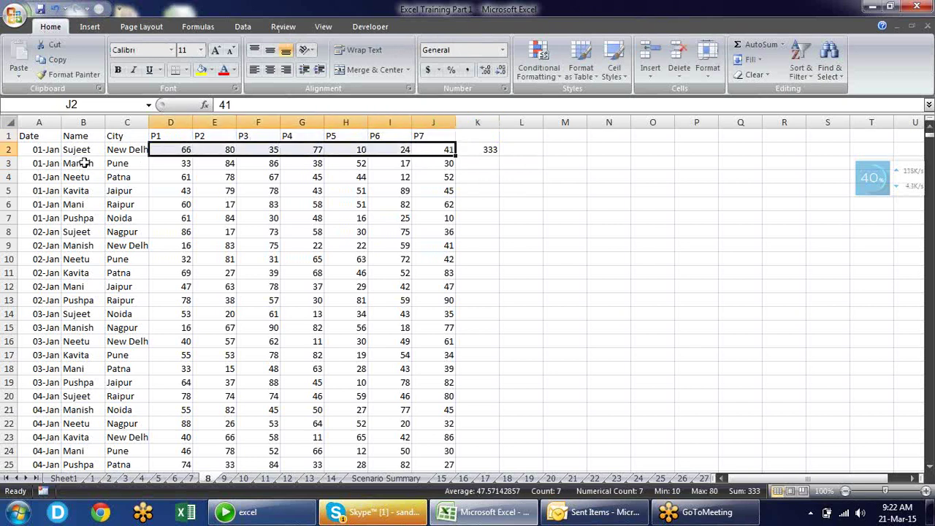
pyautogui.moveTo(47, 151); pyautogui.dragTo(444, 149)
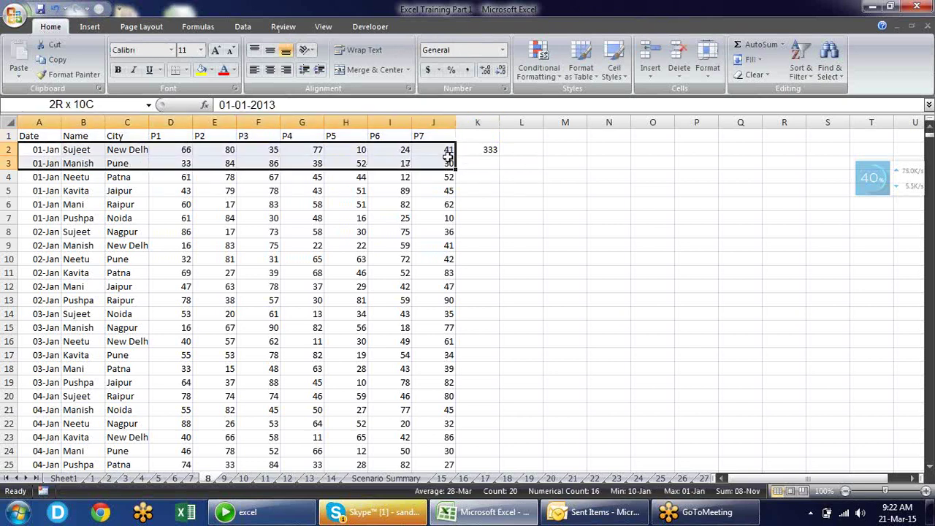
pyautogui.click(201, 69)
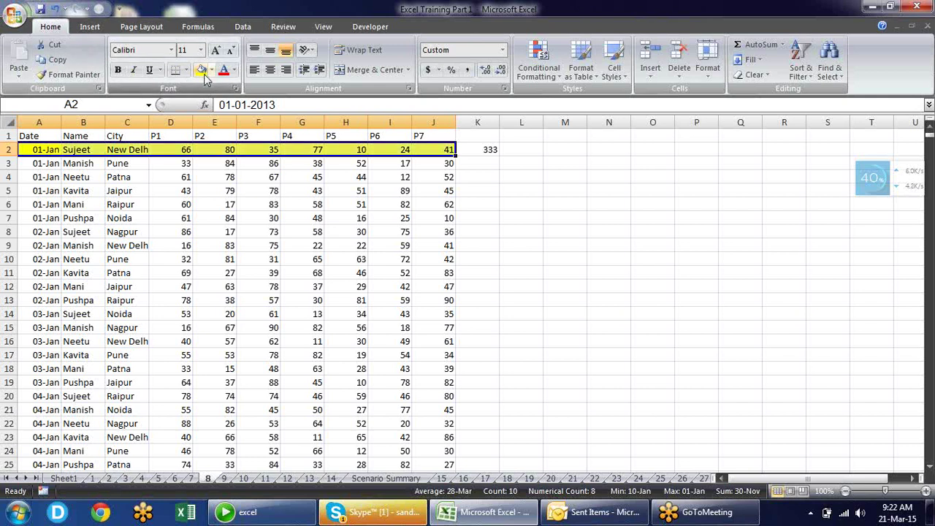
pyautogui.click(494, 149)
pyautogui.moveTo(434, 153); pyautogui.dragTo(186, 149)
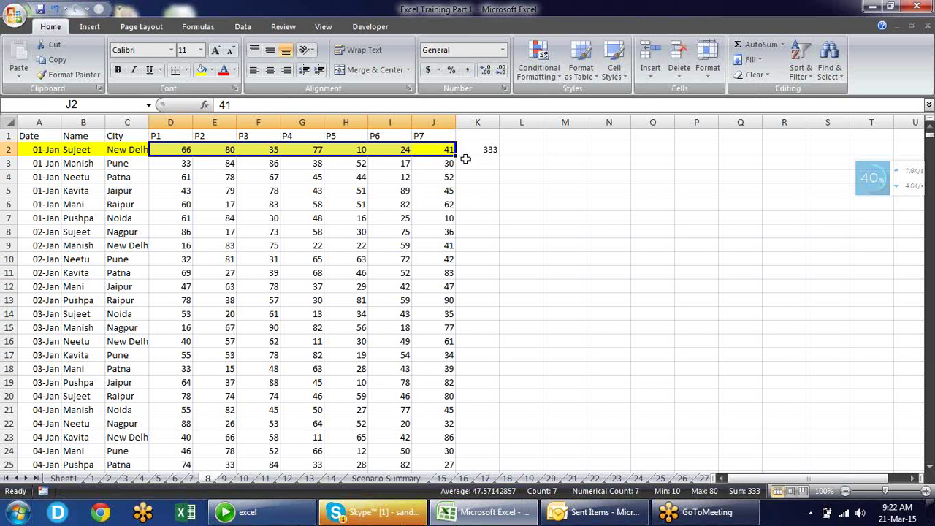
pyautogui.hotkey('ctrl', 'z')
# Step: Change K2 to =SUM(D2:J2)>400 and fill the test down column K
pyautogui.click(478, 156)
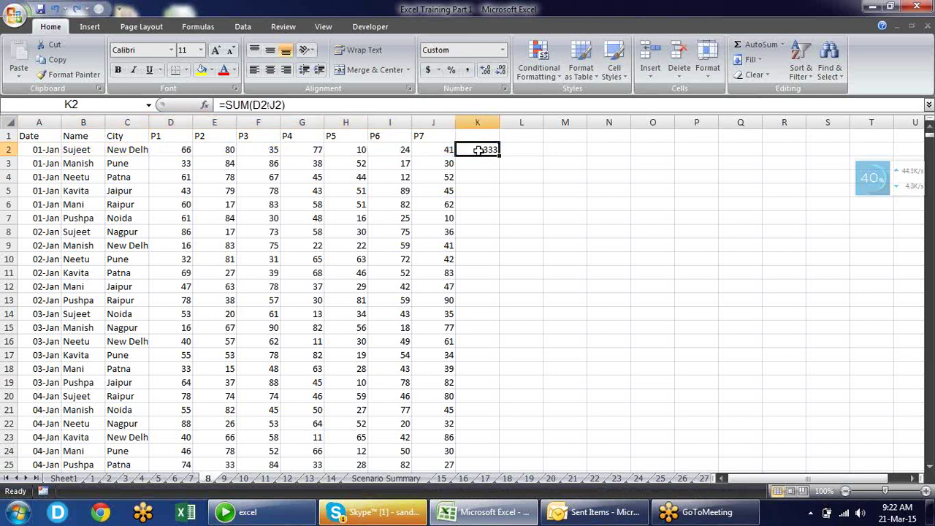
pyautogui.press('F2')
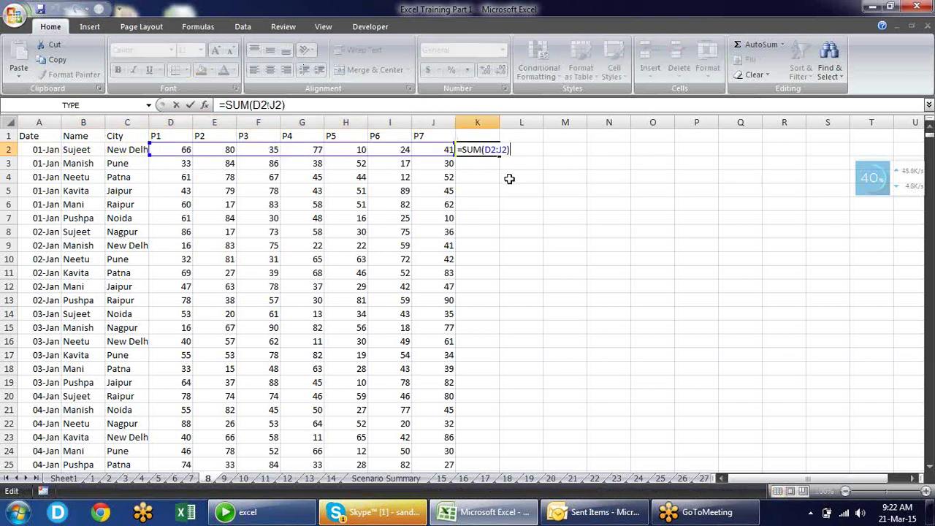
pyautogui.write('>400')
pyautogui.press('Return')
pyautogui.press('Up')
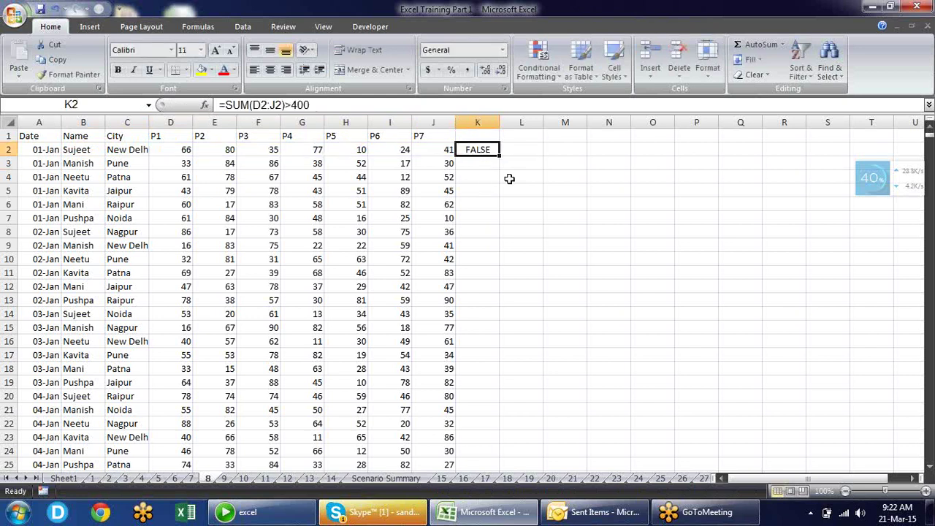
pyautogui.doubleClick(500, 153)
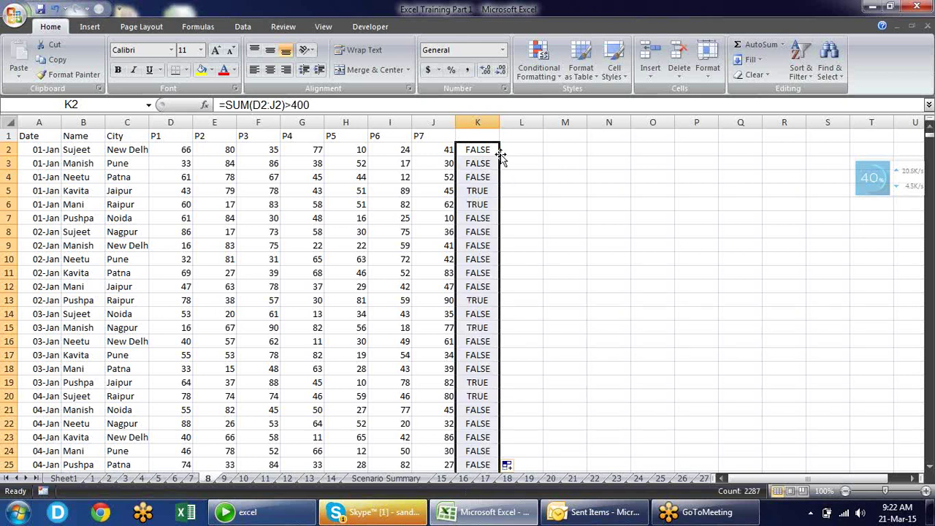
# Step: Check row 6's TRUE result against its P1–P7 sum and review K2's formula unchanged
pyautogui.click(478, 204)
pyautogui.moveTo(442, 205); pyautogui.dragTo(188, 208)
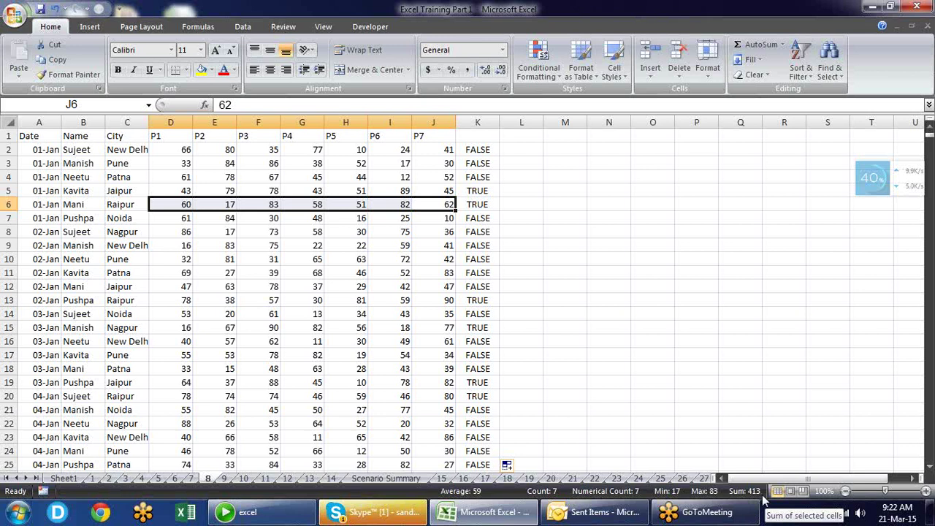
pyautogui.click(480, 152)
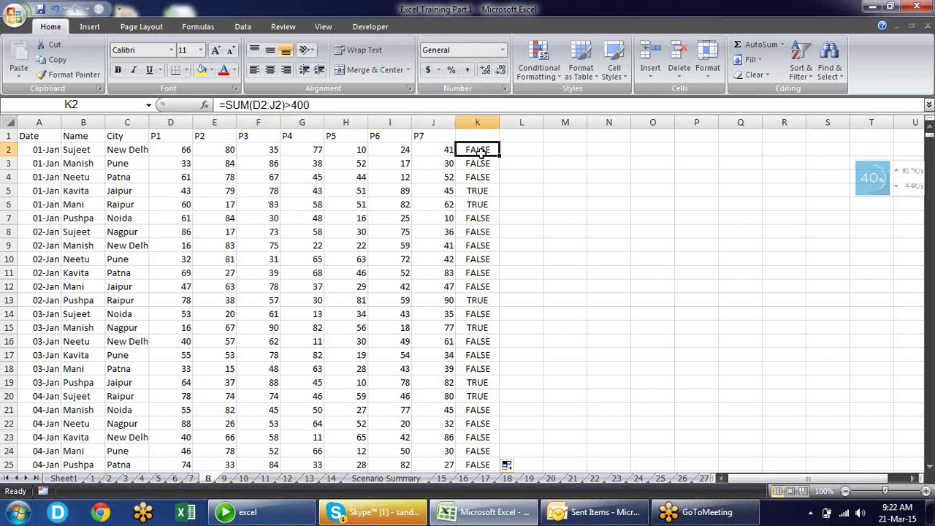
pyautogui.moveTo(349, 106); pyautogui.dragTo(30, 99)
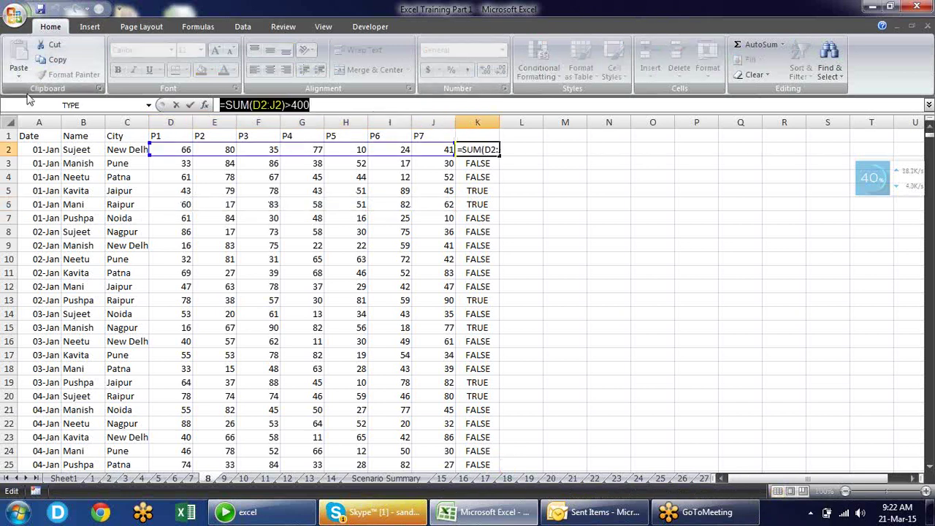
pyautogui.press('Escape')
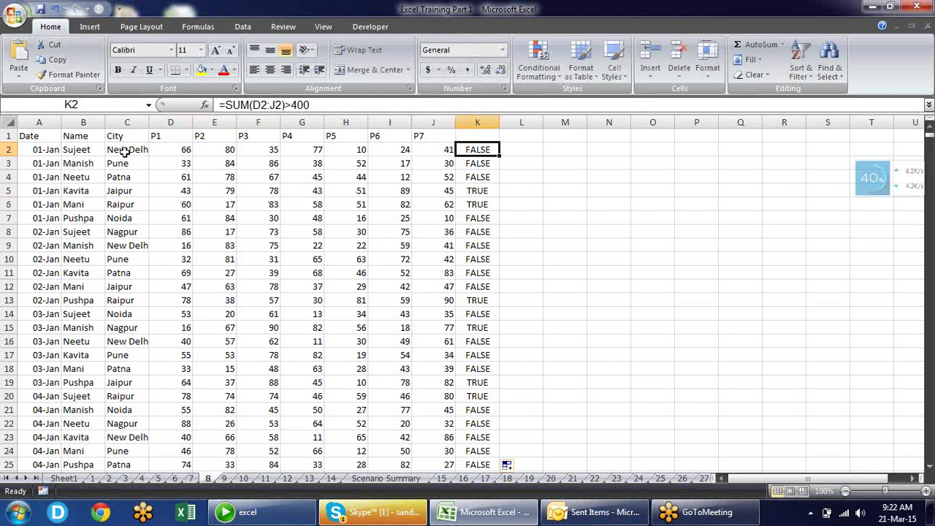
pyautogui.click(82, 150)
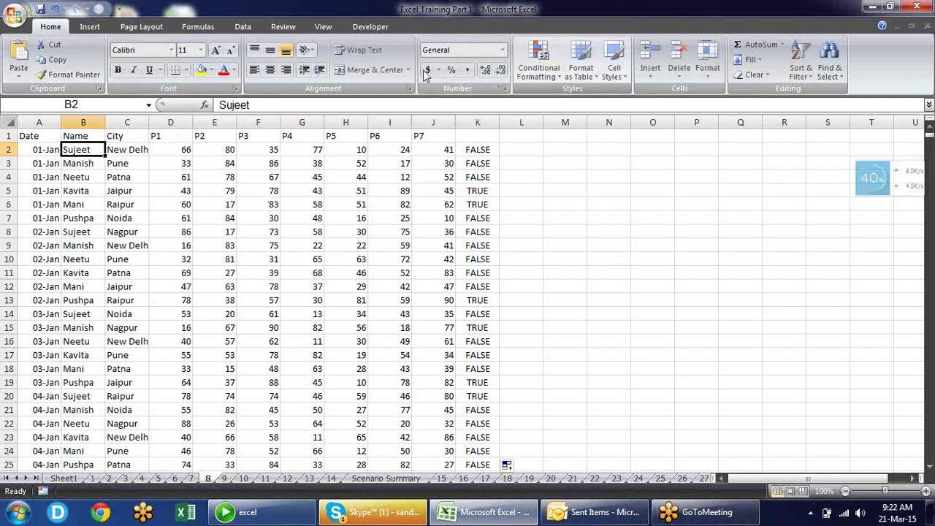
# Step: Add a formula-based conditional formatting rule to B2 using the pasted formula and a yellow fill
pyautogui.click(554, 73)
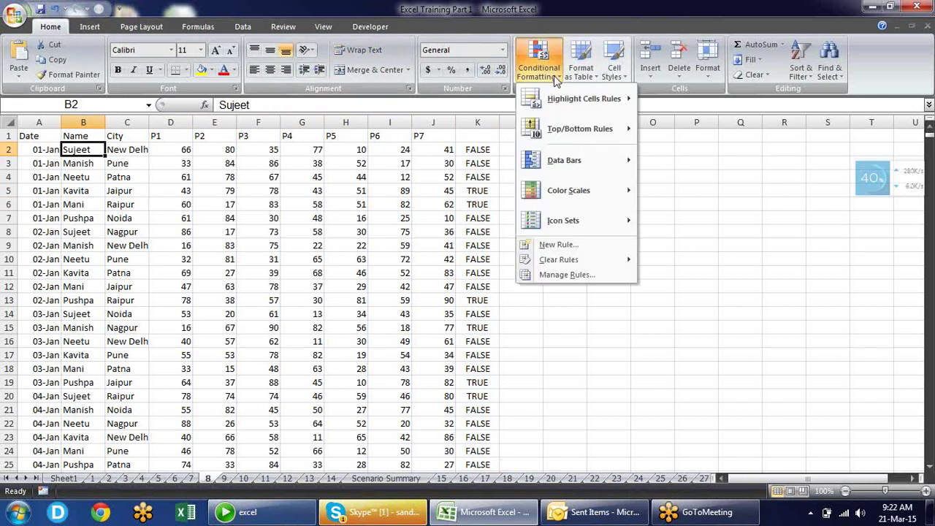
pyautogui.rightClick(566, 248)
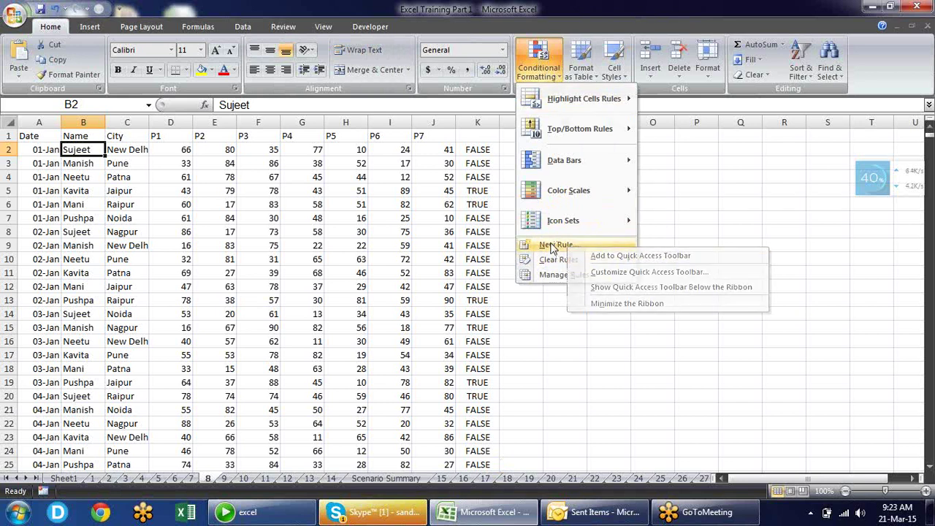
pyautogui.click(552, 246)
pyautogui.click(383, 170)
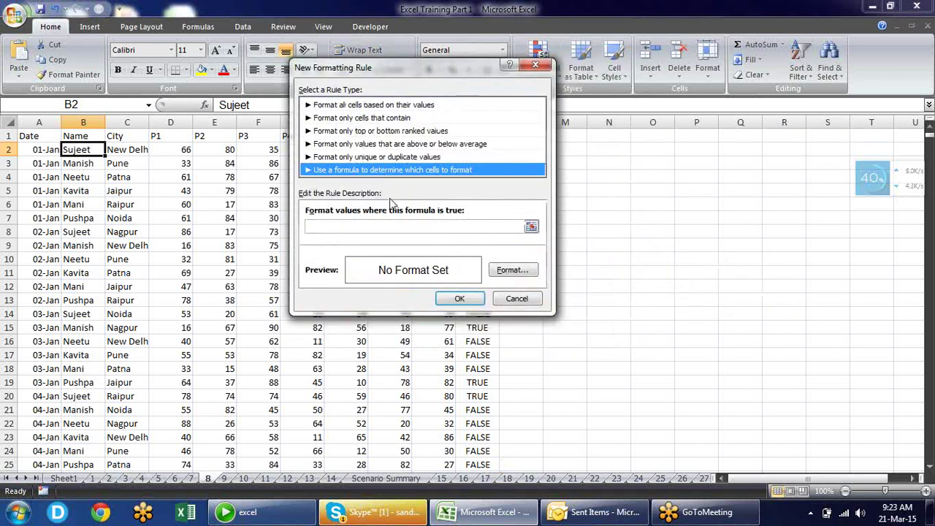
pyautogui.click(393, 226)
pyautogui.hotkey('ctrl', 'v')
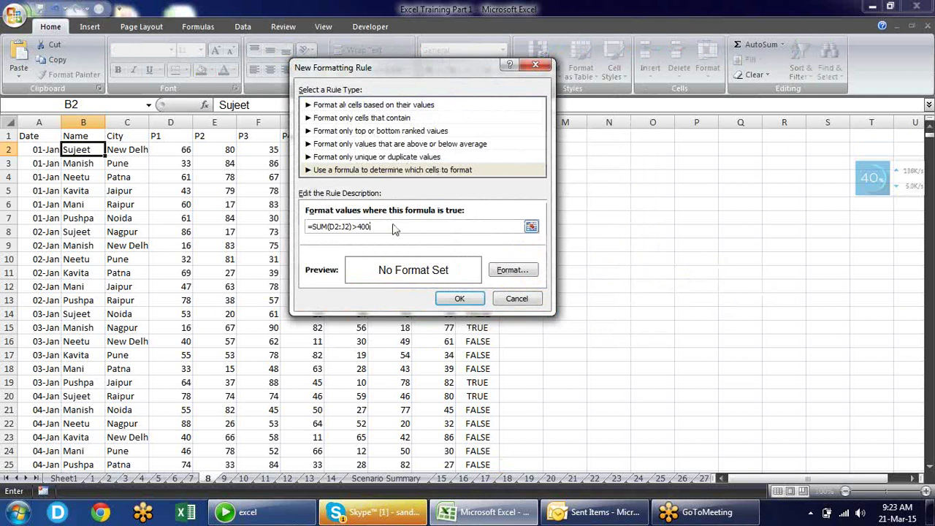
pyautogui.click(512, 270)
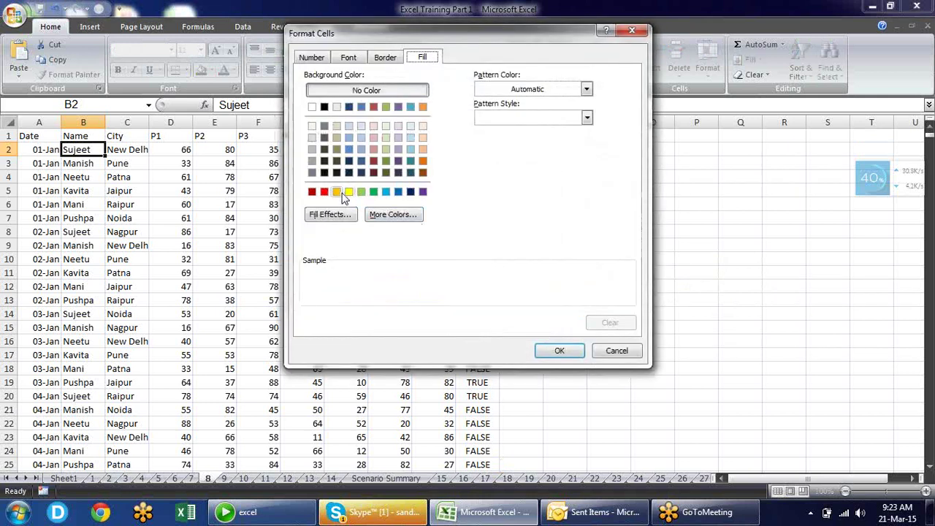
pyautogui.click(336, 192)
pyautogui.click(348, 191)
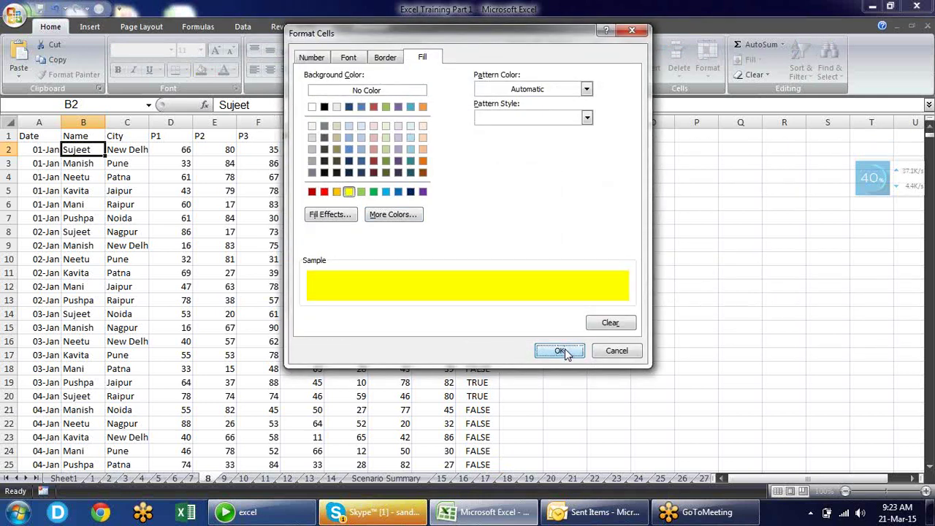
pyautogui.click(563, 350)
pyautogui.click(459, 298)
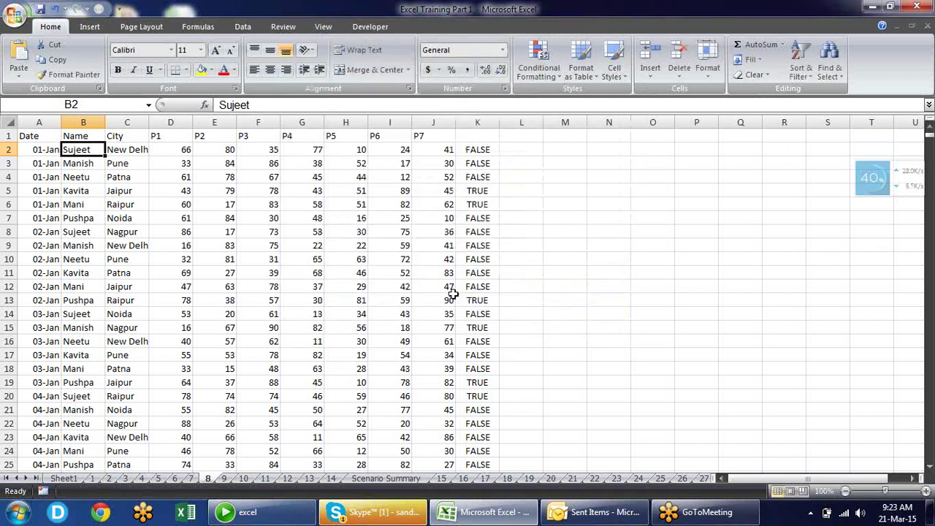
# Step: Format Painter B2's rule across the data table, then undo it and cancel the copy
pyautogui.click(79, 76)
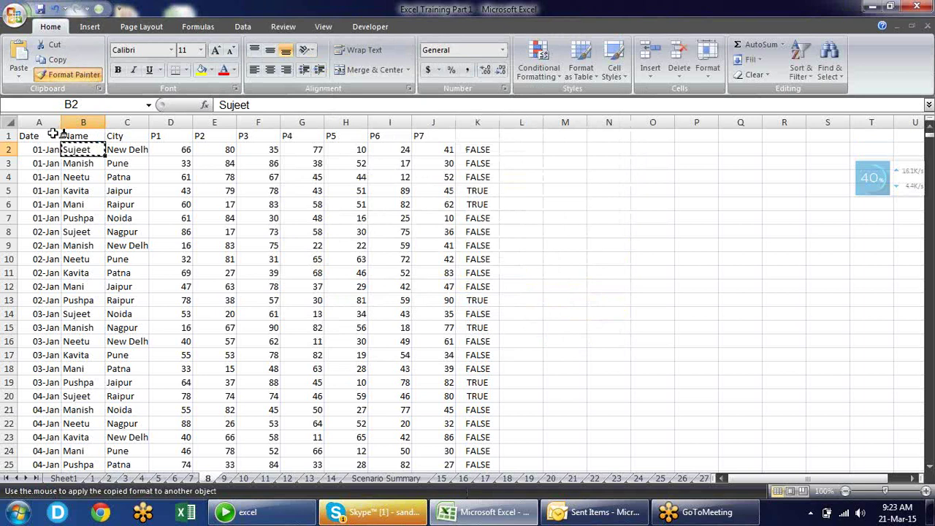
pyautogui.moveTo(35, 149)
pyautogui.mouseDown()
pyautogui.moveTo(155, 169)
pyautogui.moveTo(440, 478)
pyautogui.mouseUp()
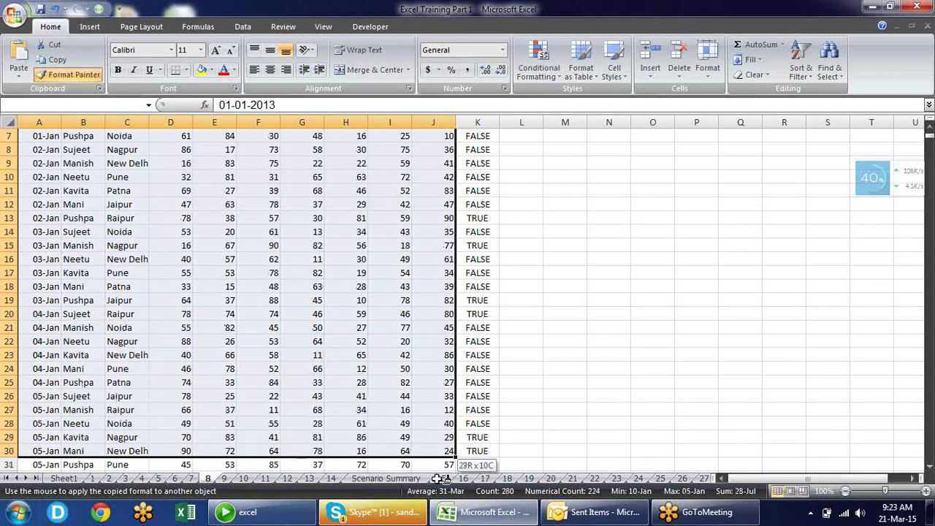
pyautogui.moveTo(441, 479); pyautogui.dragTo(436, 409)
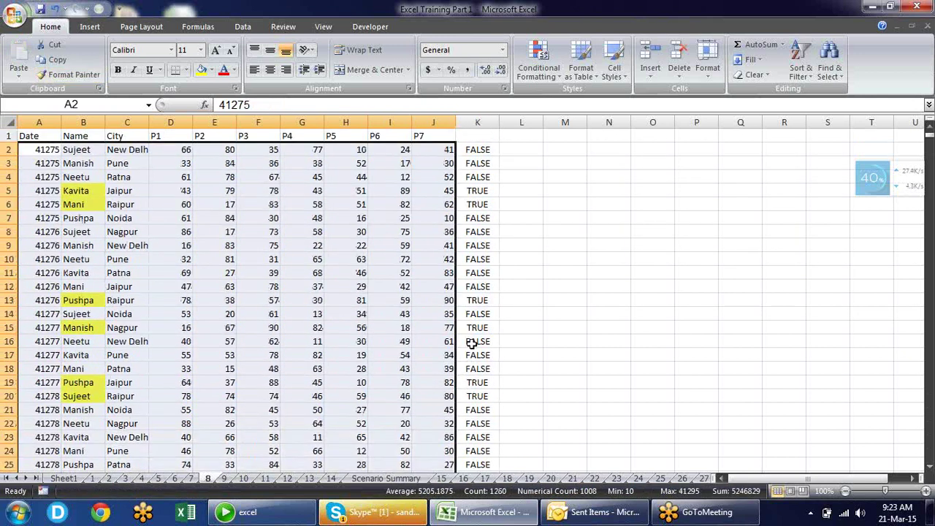
pyautogui.click(473, 337)
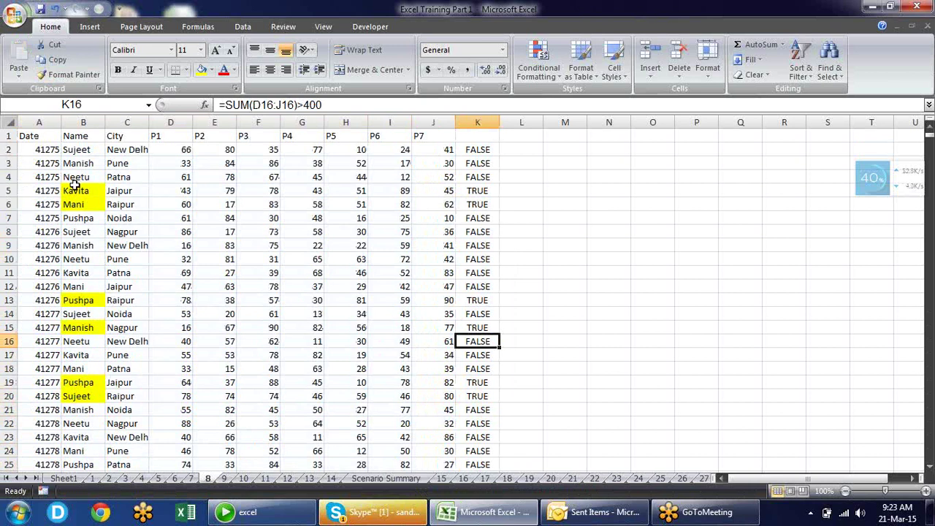
pyautogui.hotkey('ctrl', 'z')
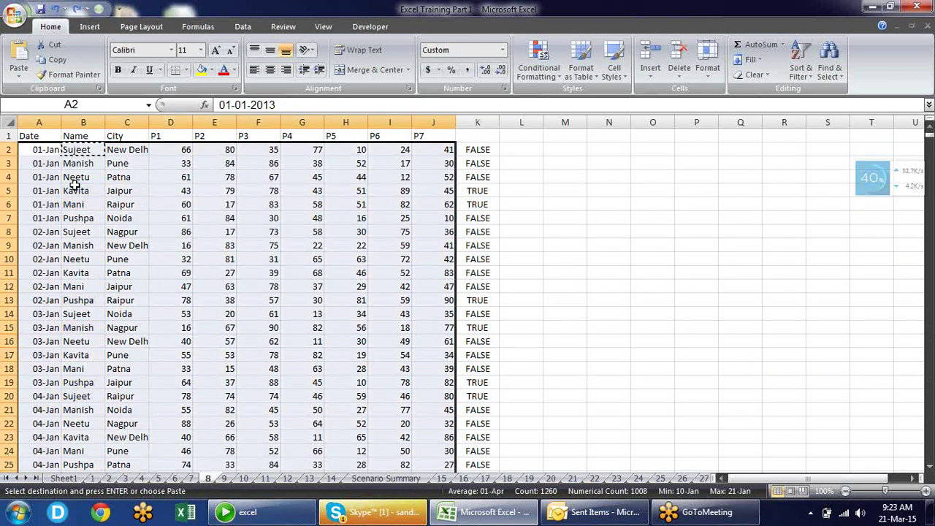
pyautogui.press('Escape')
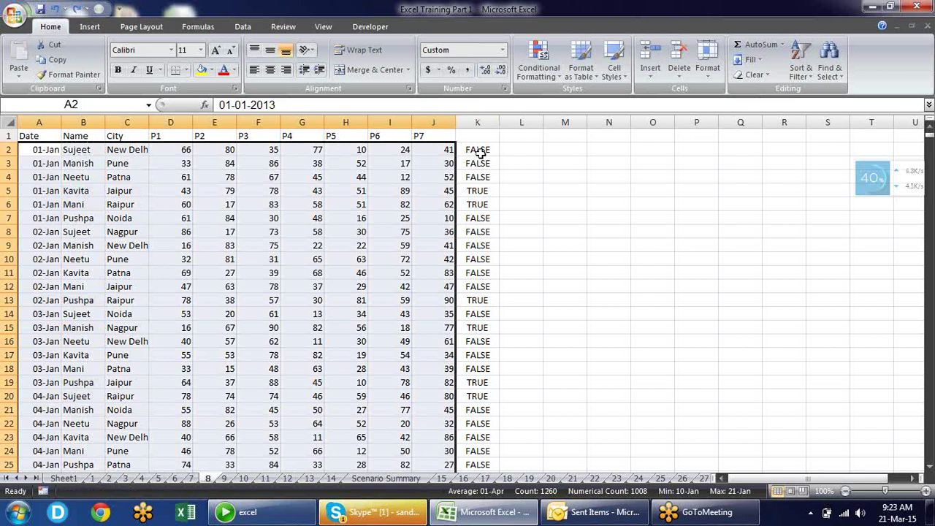
pyautogui.click(479, 151)
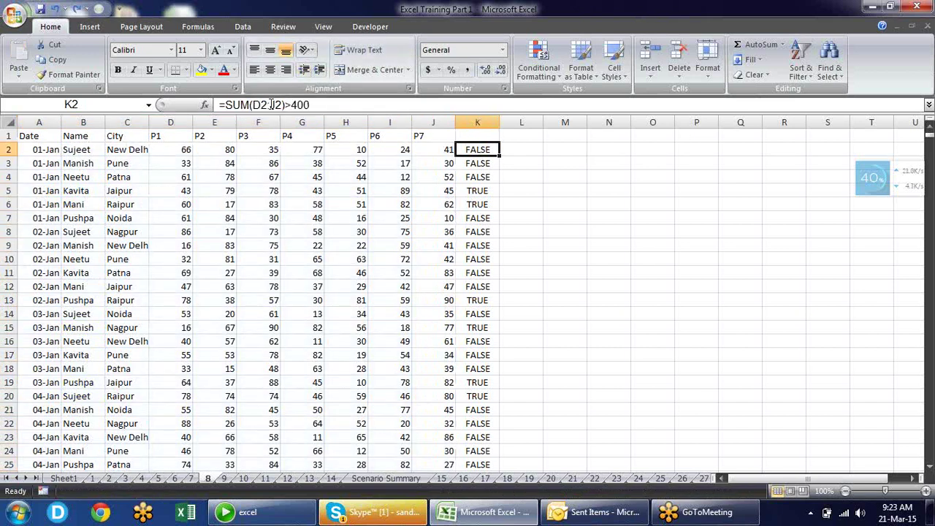
# Step: Anchor K2's range to read =SUM($D2:$J2)>400 and confirm the formula
pyautogui.moveTo(281, 104); pyautogui.dragTo(250, 106)
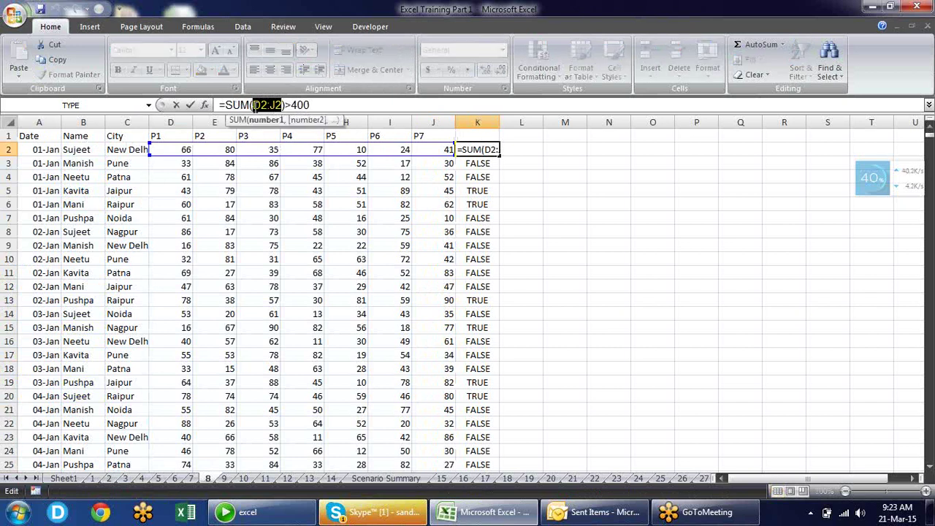
pyautogui.press('F4')
pyautogui.press('F4')
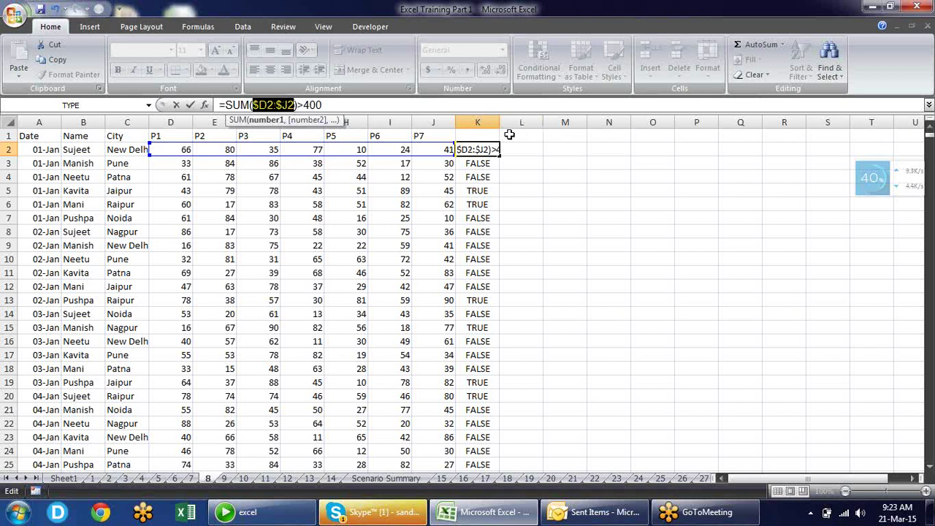
pyautogui.press('Return')
pyautogui.press('Up')
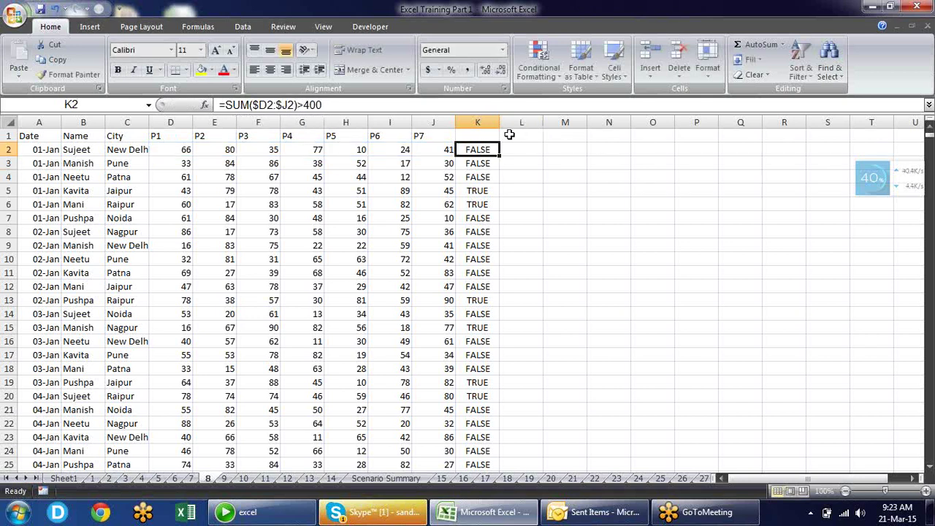
pyautogui.press('F2')
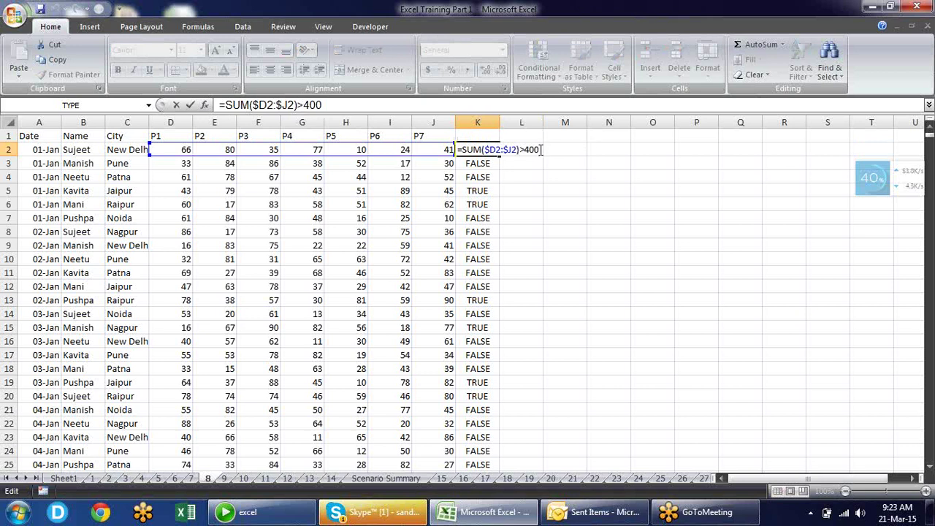
pyautogui.moveTo(541, 149); pyautogui.dragTo(446, 149)
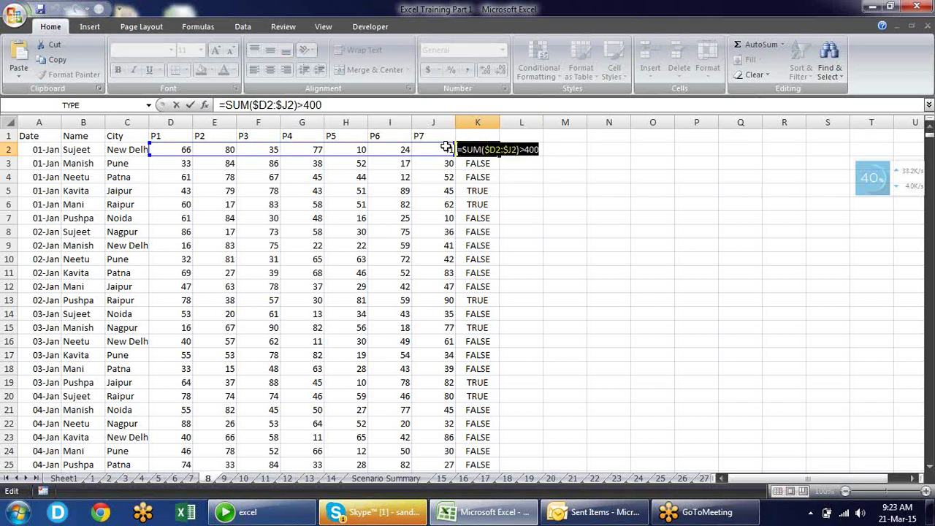
pyautogui.press('Escape')
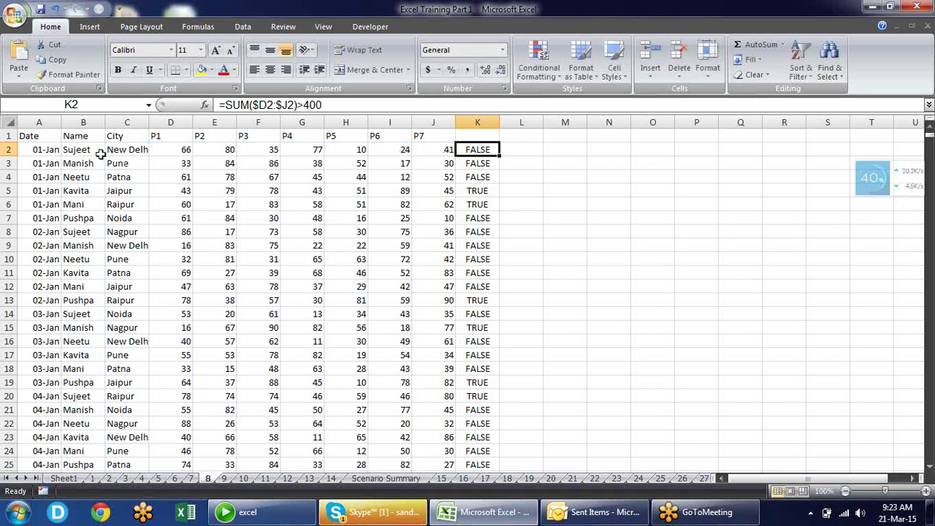
pyautogui.click(93, 151)
# Step: Give B2 a formula rule =SUM($D2:$J2)>400 with a yellow fill
pyautogui.click(553, 76)
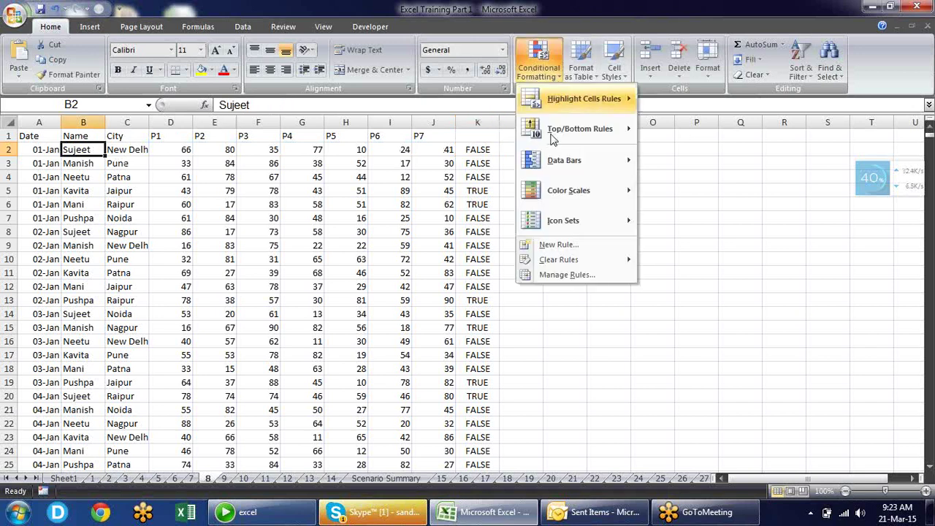
pyautogui.click(556, 244)
pyautogui.click(326, 154)
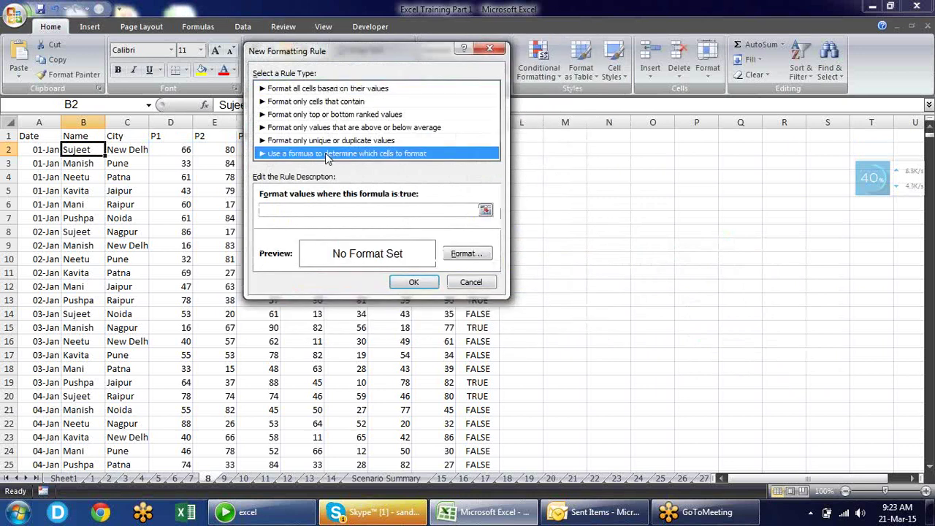
pyautogui.click(334, 210)
pyautogui.write('=SUM($D2:$J2)>400')
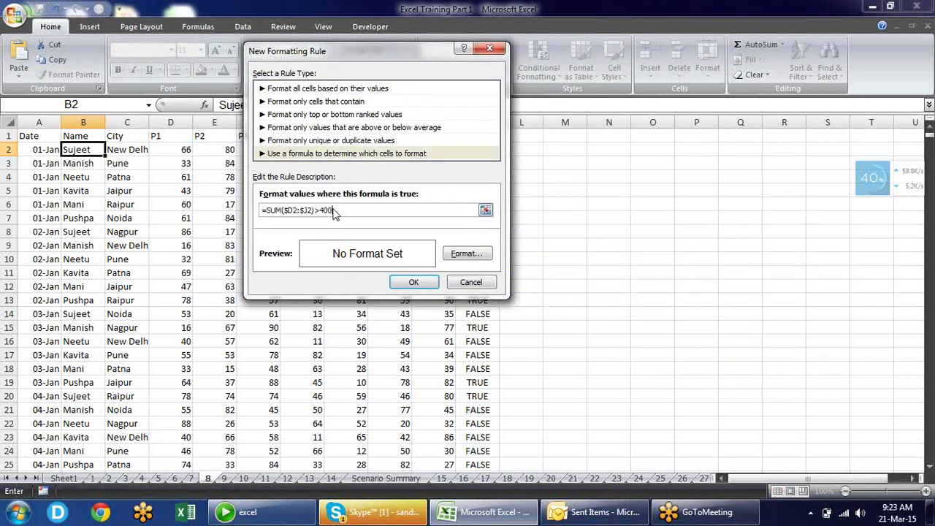
pyautogui.click(460, 254)
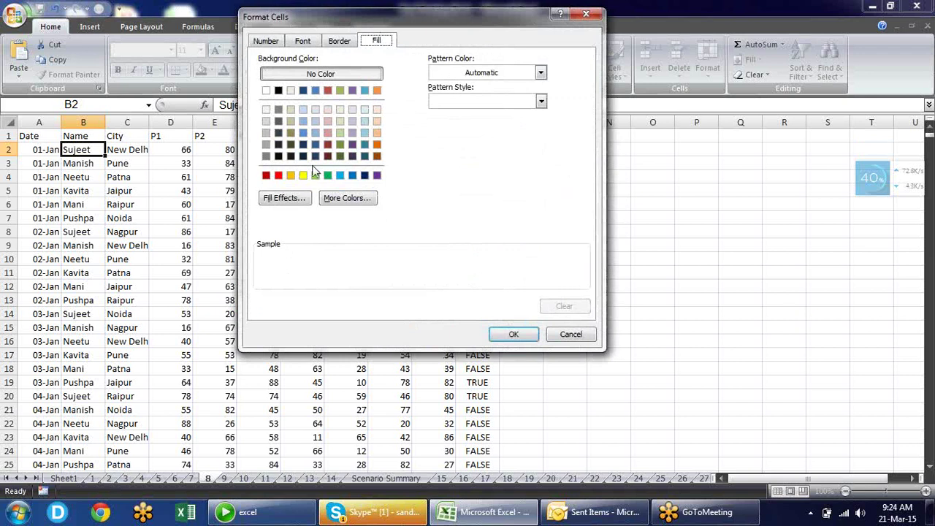
pyautogui.click(303, 174)
pyautogui.click(513, 334)
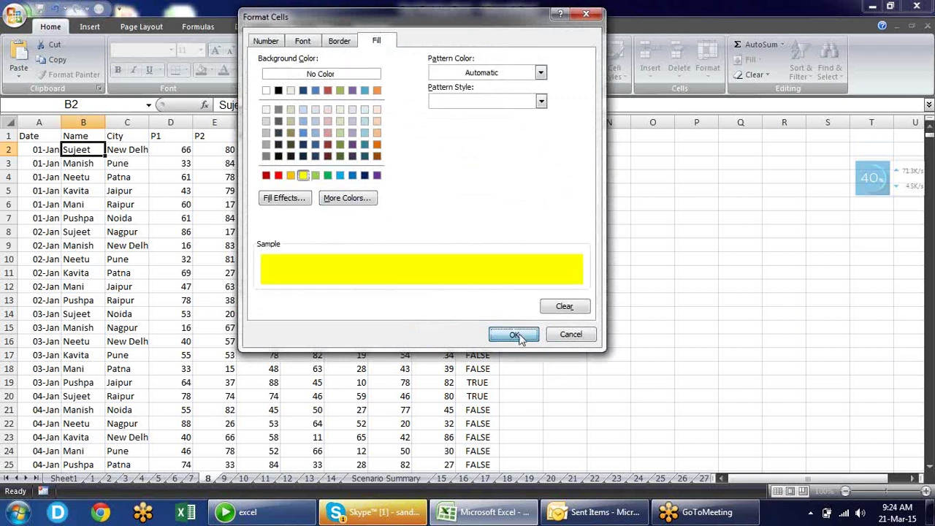
pyautogui.click(428, 282)
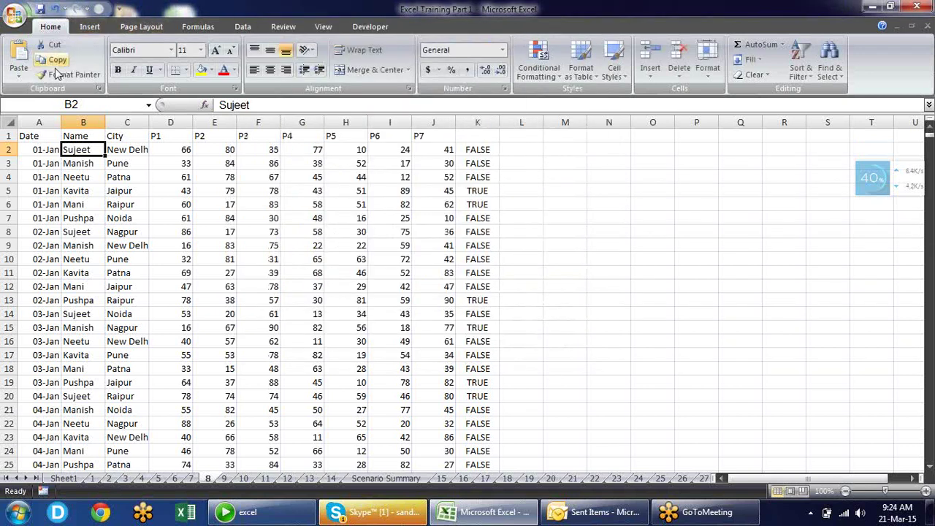
# Step: Format Painter B2's highlight rule across the data table from column A to K
pyautogui.click(69, 74)
pyautogui.moveTo(29, 149)
pyautogui.mouseDown()
pyautogui.moveTo(457, 411)
pyautogui.moveTo(392, 241)
pyautogui.mouseUp()
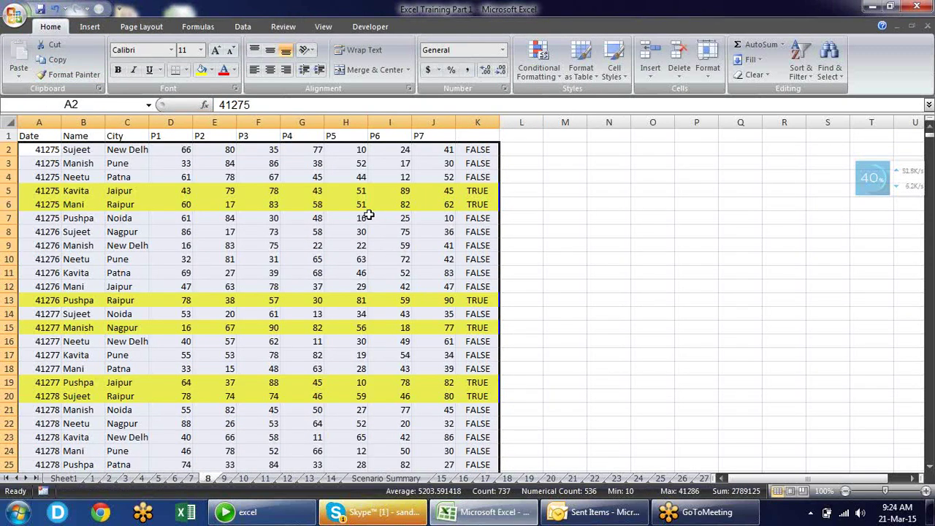
pyautogui.click(369, 216)
# Step: Format column A's dates as dd-mmm-yy and check the values along row 5
pyautogui.click(33, 151)
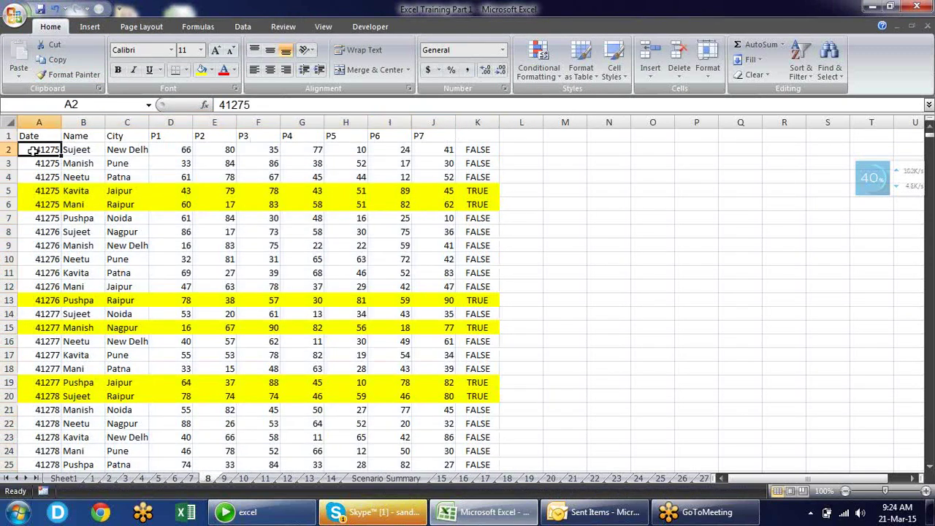
pyautogui.hotkey('ctrl', 'shift', 'Down')
pyautogui.hotkey('ctrl', 'shift', '3')
pyautogui.hotkey('ctrl', 'BackSpace')
pyautogui.hotkey('ctrl', 'Home')
pyautogui.press('Down')
pyautogui.press('Down')
pyautogui.press('Down')
pyautogui.press('Down')
pyautogui.press('Down')
pyautogui.press('Right')
pyautogui.press('Right')
pyautogui.press('Right')
pyautogui.press('Right')
pyautogui.press('Right')
pyautogui.press('Right')
pyautogui.press('Right')
pyautogui.press('Right')
pyautogui.press('Up')
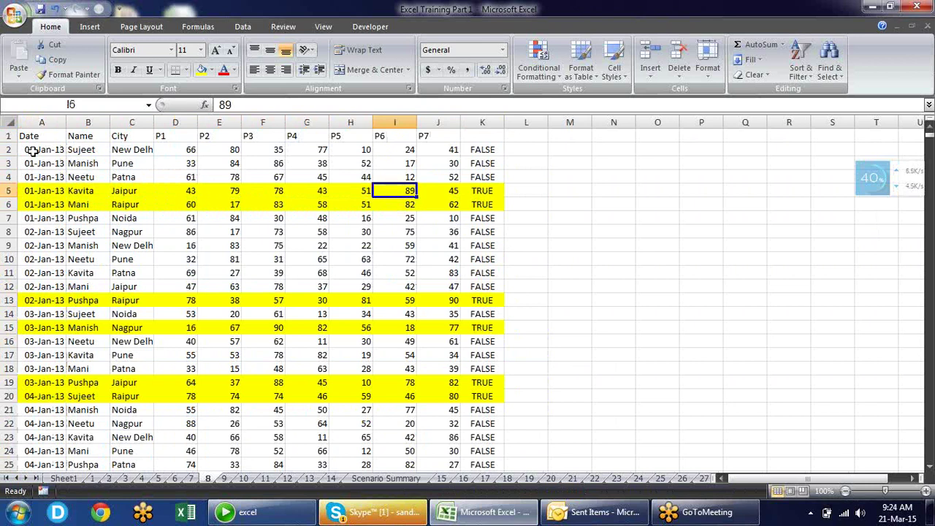
pyautogui.press('Left')
pyautogui.press('Left')
pyautogui.press('Left')
pyautogui.press('Left')
pyautogui.press('Left')
pyautogui.press('Right')
pyautogui.press('Right')
pyautogui.press('Right')
pyautogui.press('Right')
pyautogui.press('Down')
pyautogui.press('Down')
pyautogui.press('Down')
pyautogui.press('Down')
pyautogui.press('Down')
pyautogui.press('Down')
pyautogui.press('Down')
pyautogui.press('Down')
pyautogui.press('Down')
pyautogui.press('Down')
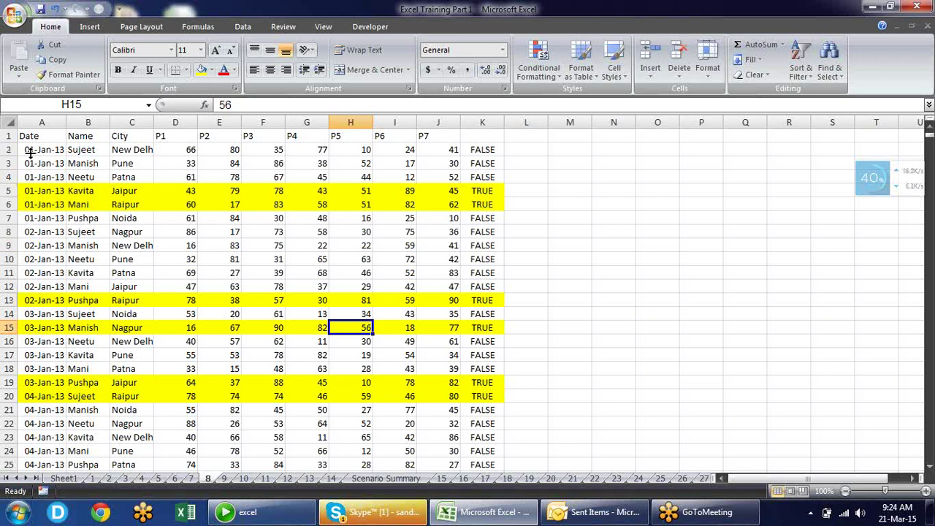
pyautogui.click(549, 237)
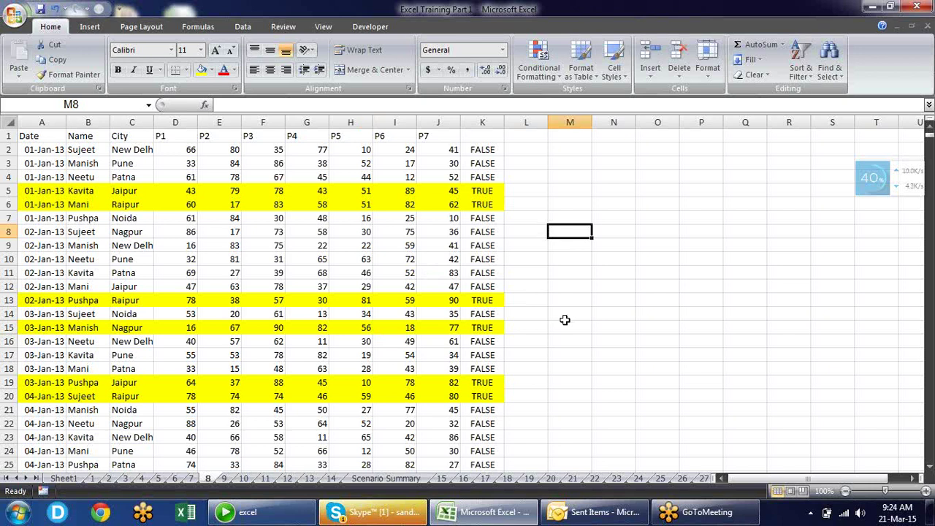